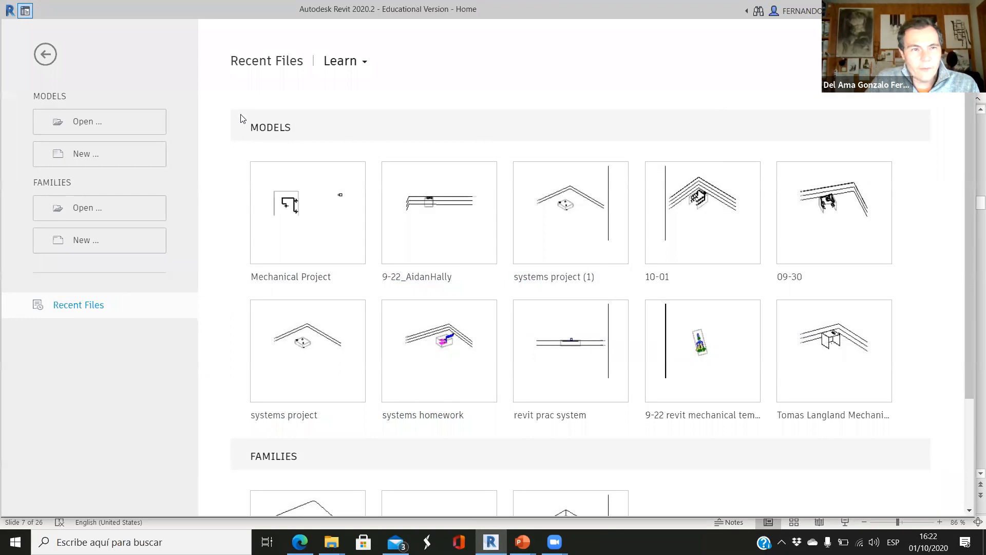
Create a new project based on the MechTemplate3.rte template file.
left_click(92, 156)
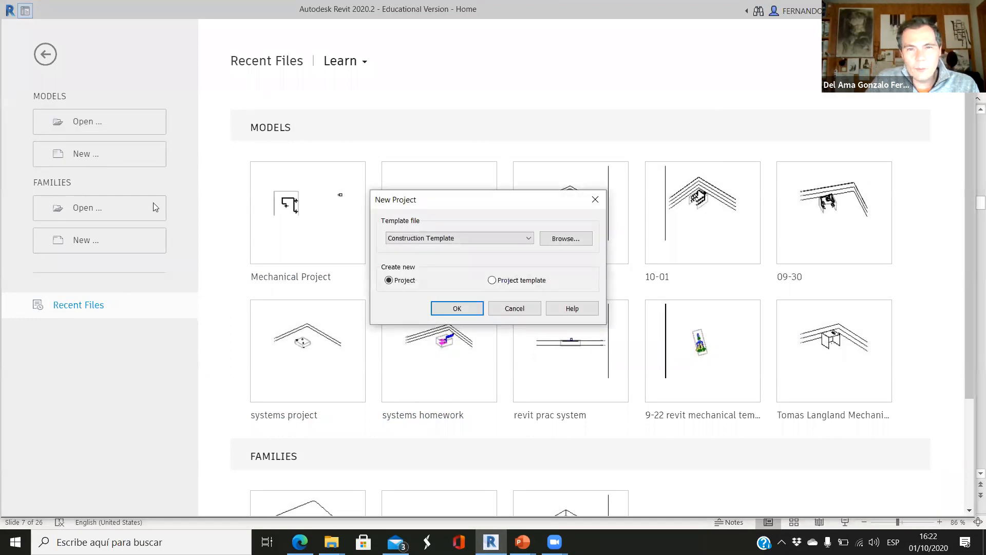
left_click(564, 238)
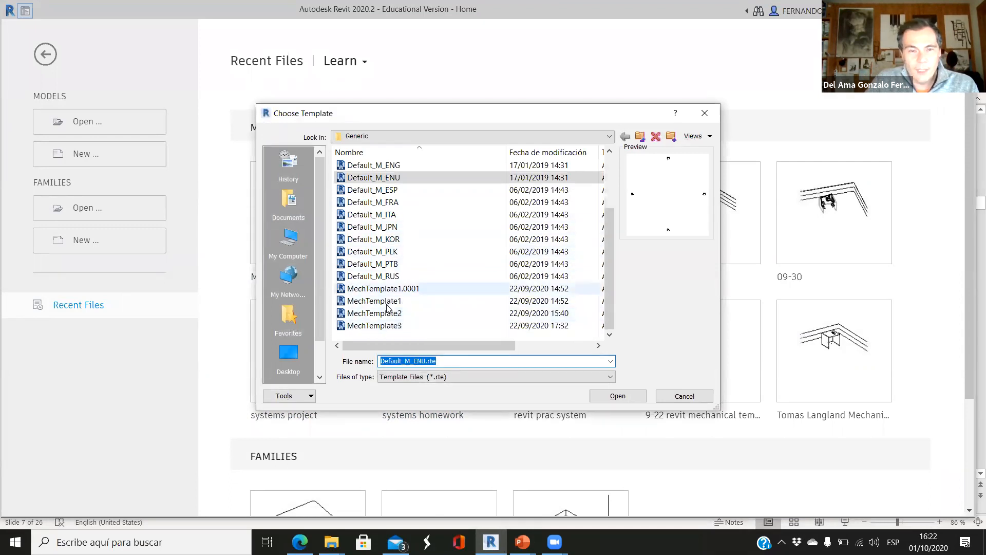
left_click(378, 326)
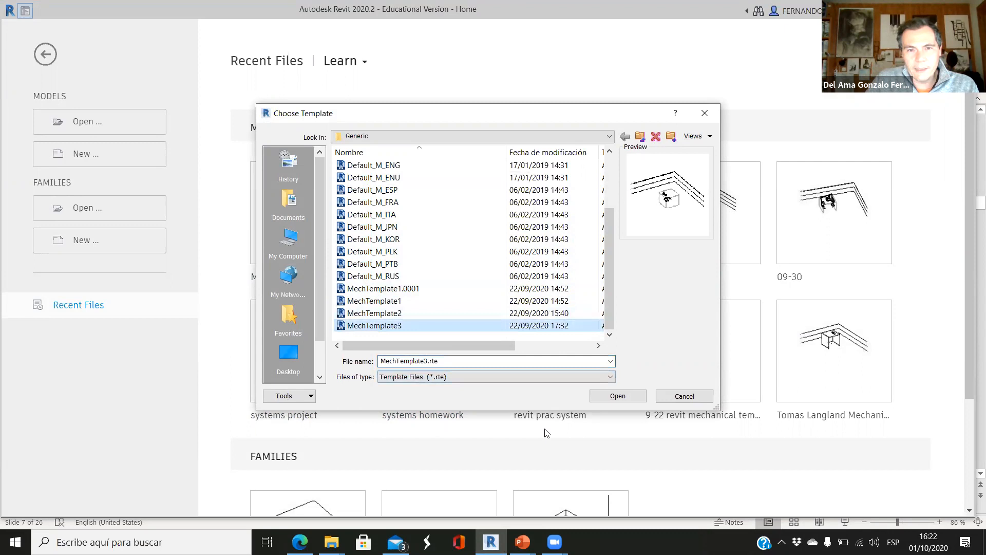
left_click(363, 326)
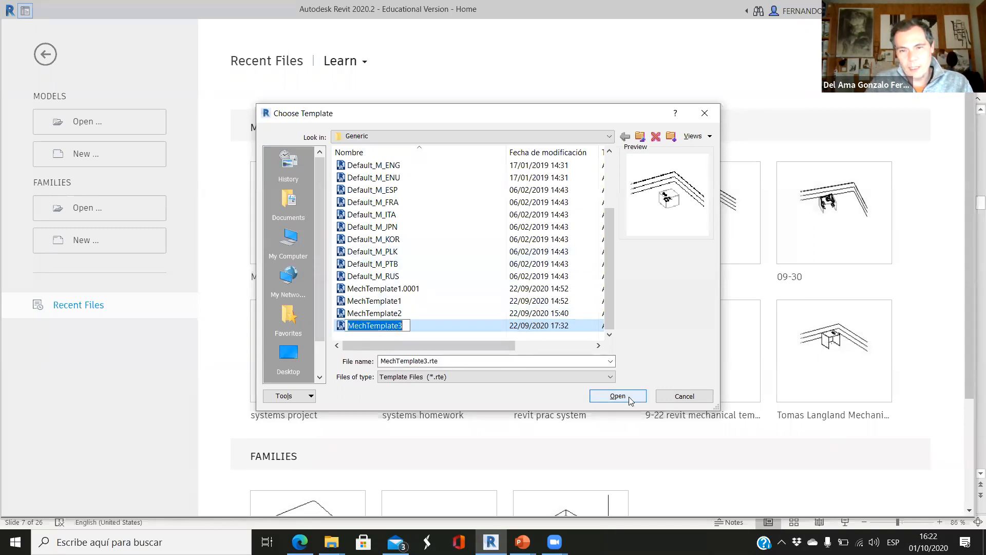
left_click(469, 325)
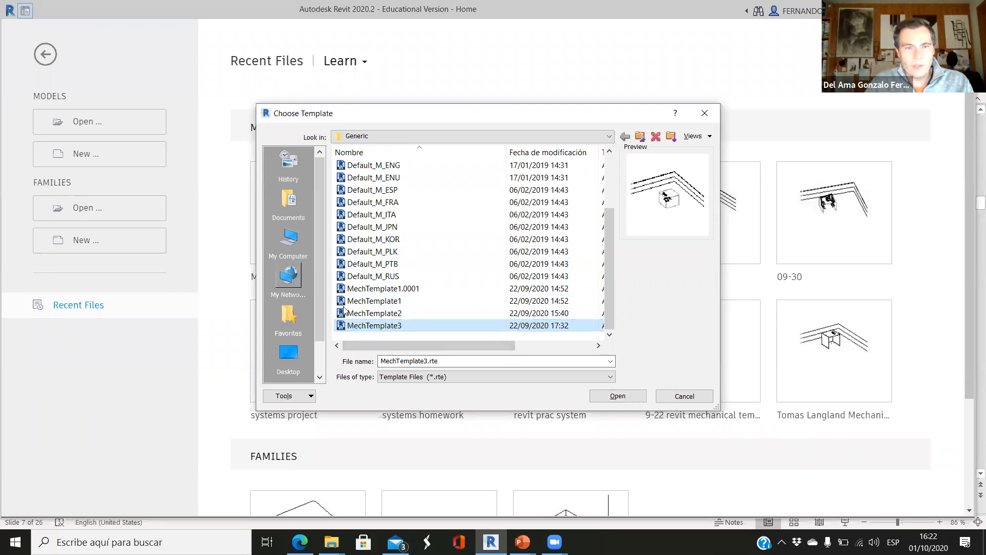
left_click(617, 395)
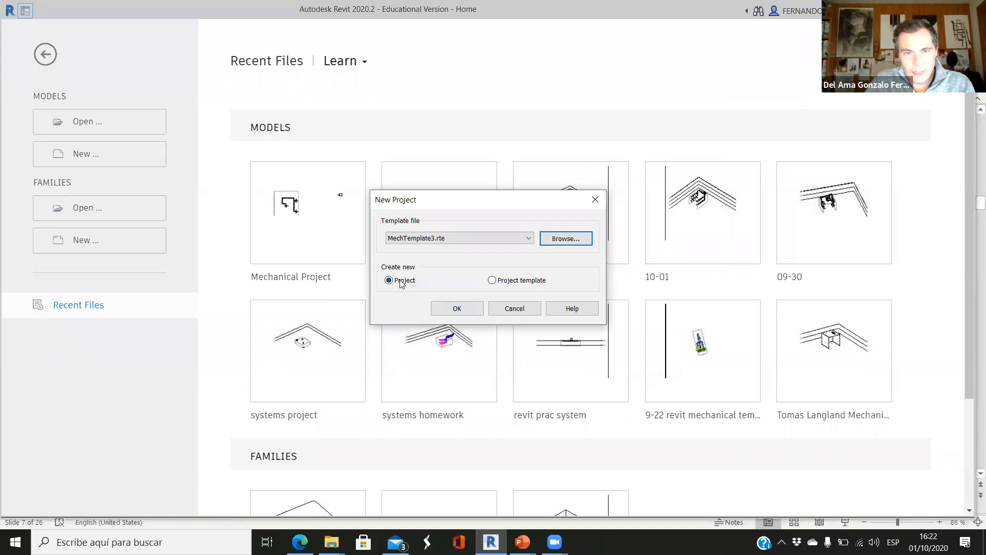
left_click(442, 309)
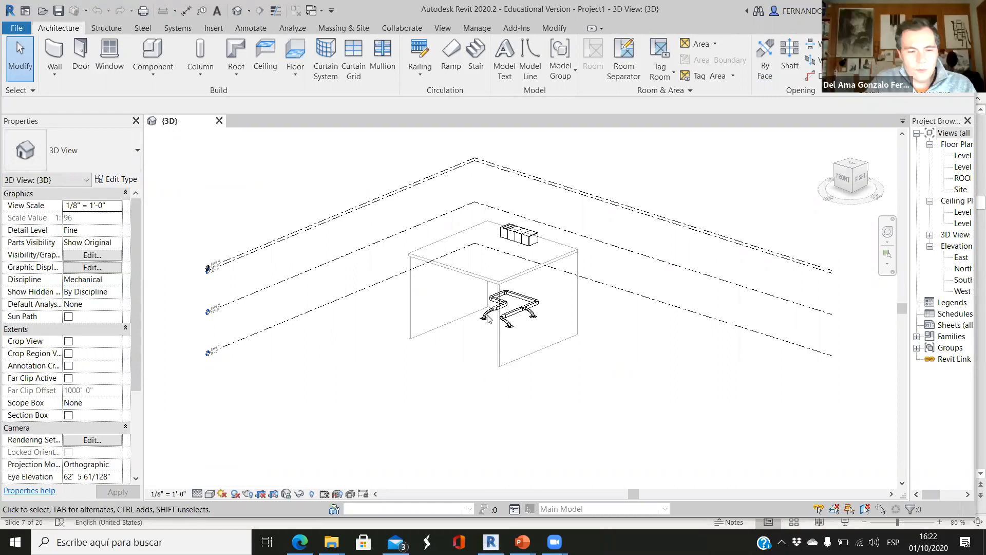
Examine the ductwork, air terminals and rooftop air handling unit from several angles in the 3D view.
scroll(494, 311, "up", 3)
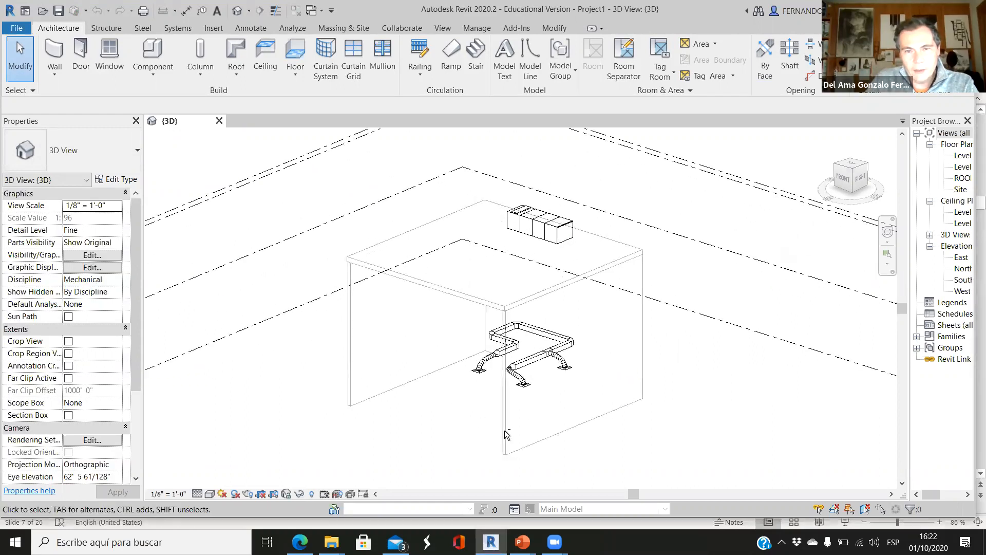
middle_click_drag(432, 339, 546, 383, "shift")
scroll(502, 419, "up", 3)
middle_click_drag(418, 381, 380, 349, "shift")
scroll(358, 299, "down", 2)
scroll(306, 173, "up", 2)
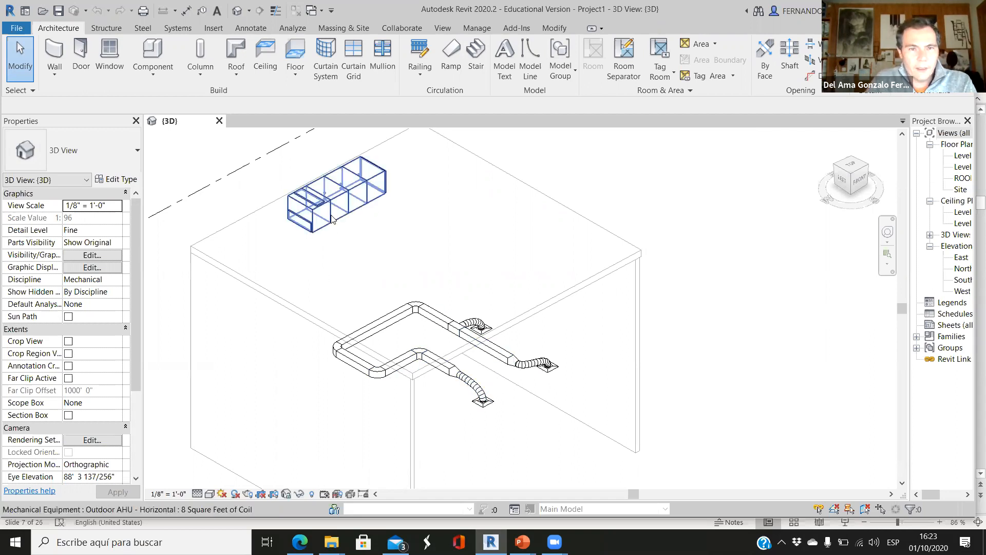
scroll(585, 236, "down", 2)
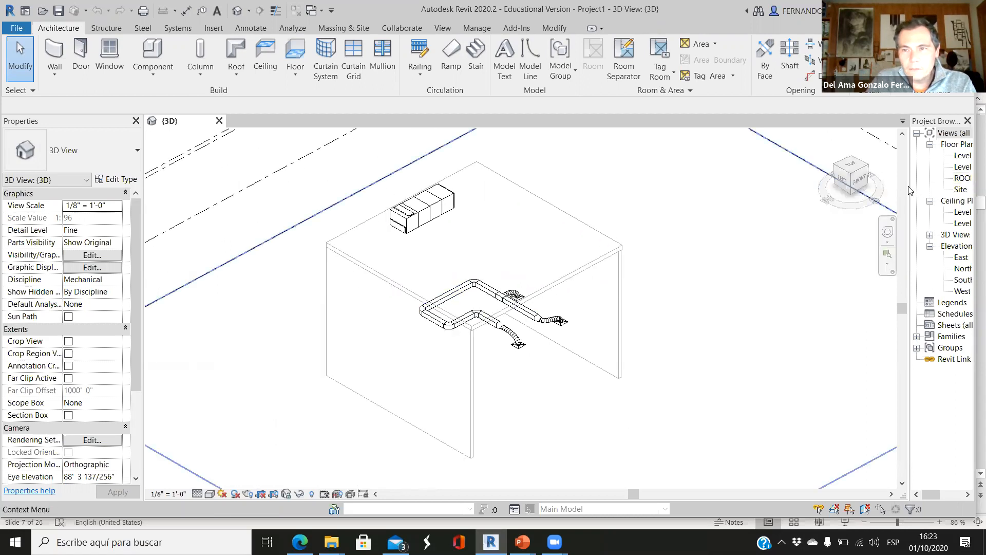
Open the East elevation and examine the ROOF and Level 4 levels against the rooftop air handling unit.
left_click_drag(911, 191, 879, 191)
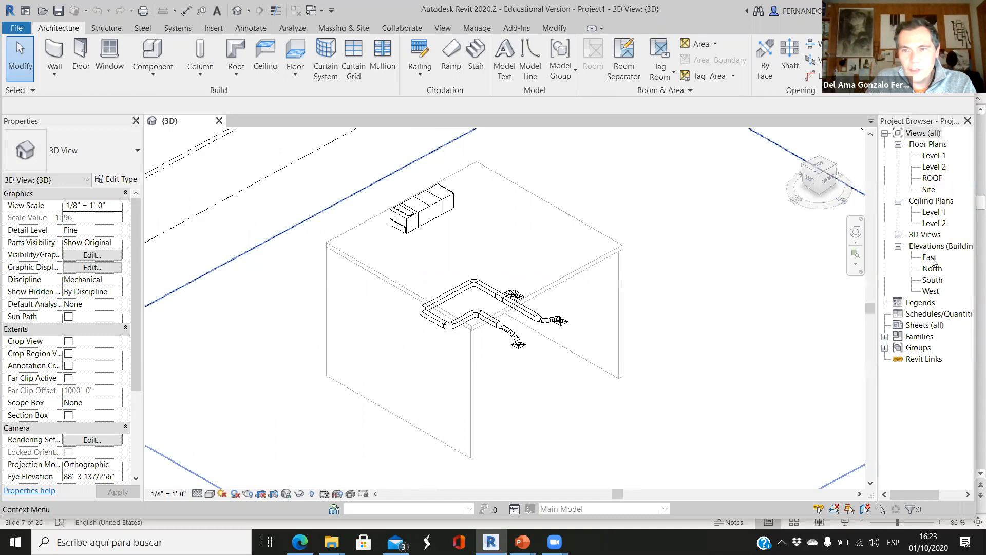
double_click(930, 257)
scroll(597, 359, "up", 1)
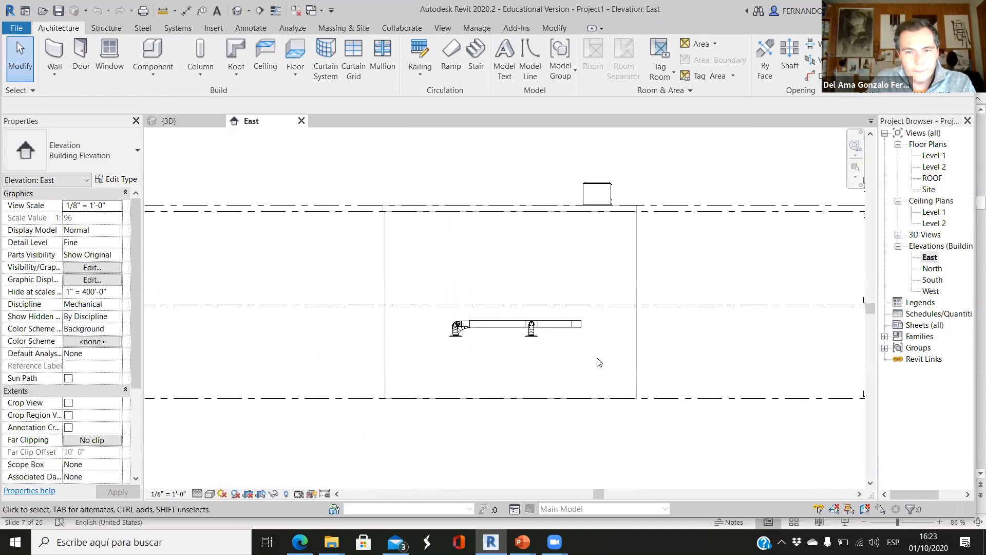
scroll(325, 338, "down", 1)
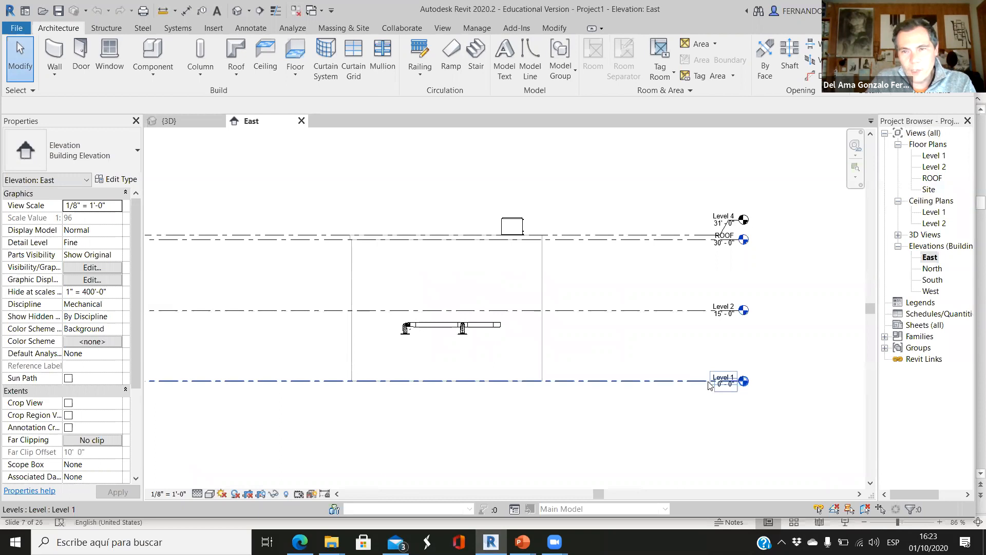
scroll(708, 240, "up", 4)
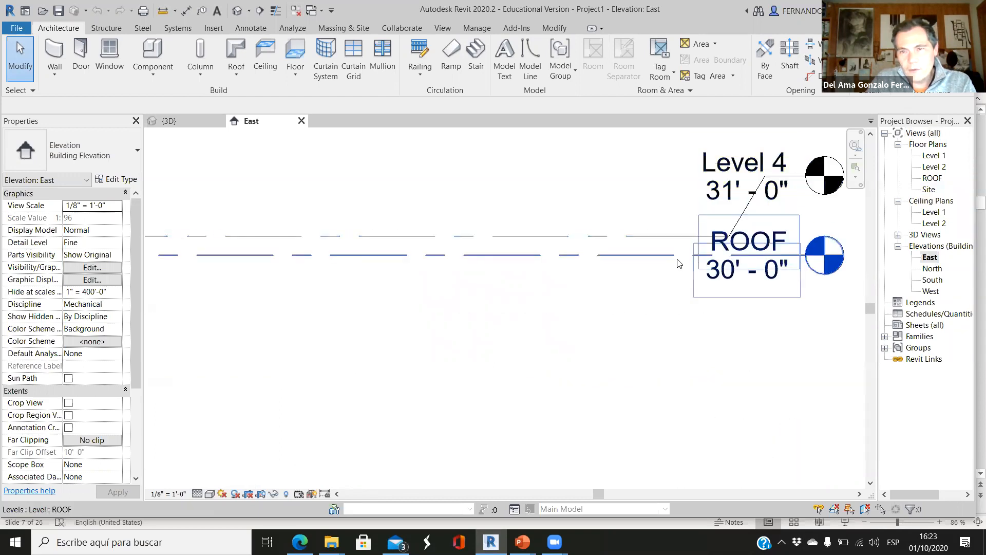
scroll(852, 287, "down", 3)
scroll(366, 261, "up", 2)
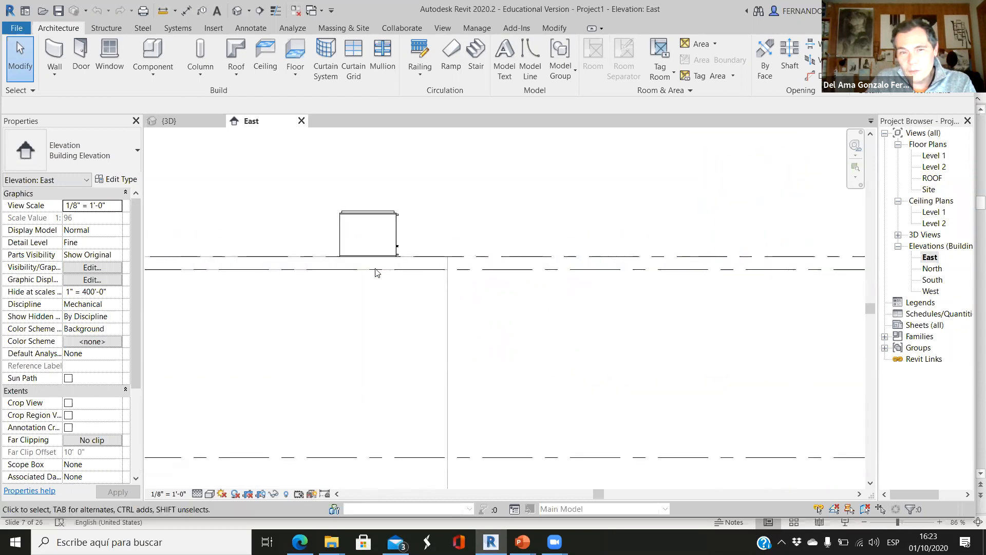
scroll(255, 242, "down", 2)
scroll(640, 230, "up", 2)
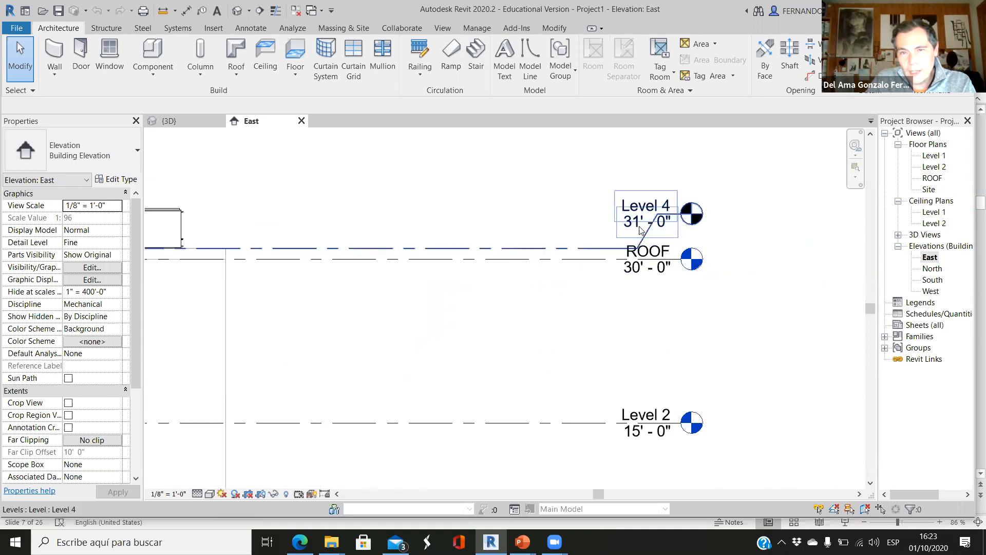
scroll(616, 226, "down", 2)
scroll(383, 235, "up", 3)
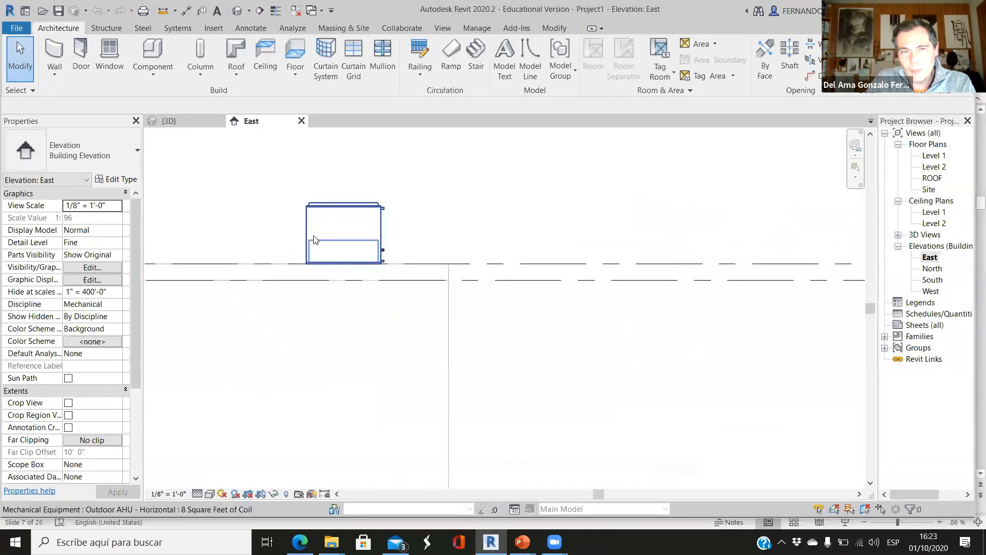
scroll(557, 218, "down", 3)
Inspect the height of the ductwork relative to Level 1 and Level 2 in the East elevation.
scroll(426, 339, "up", 3)
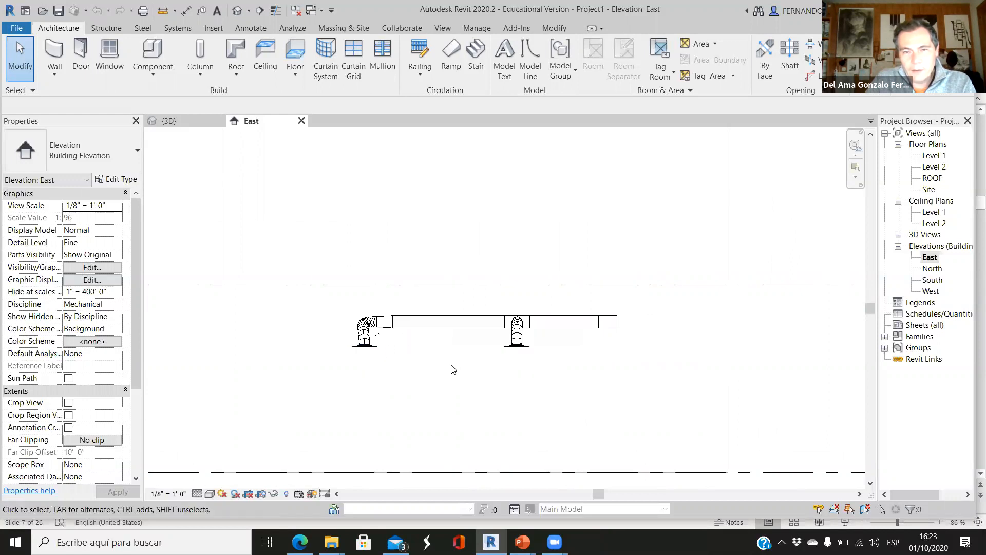
scroll(411, 303, "down", 3)
scroll(403, 287, "down", 2)
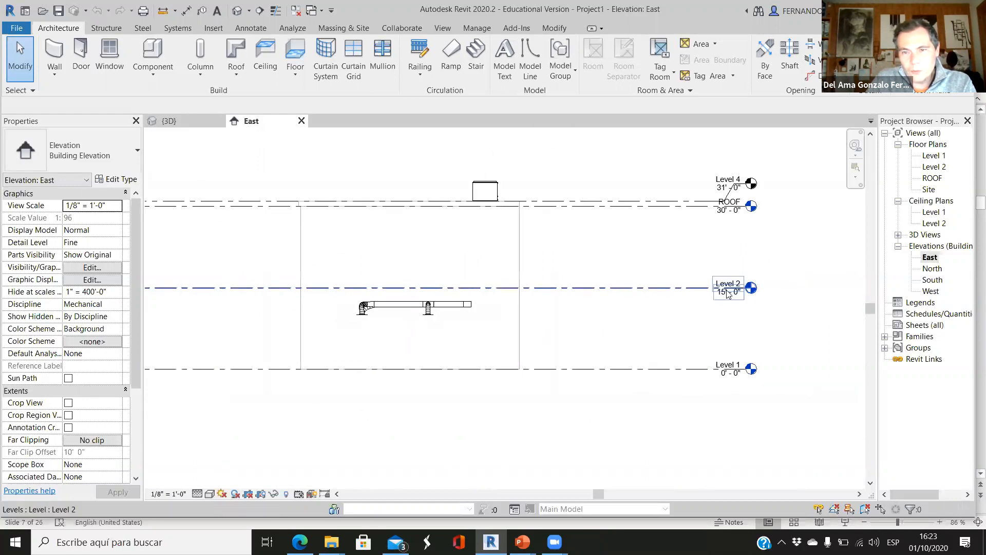
scroll(735, 289, "up", 3)
scroll(447, 318, "down", 1)
scroll(303, 322, "up", 1)
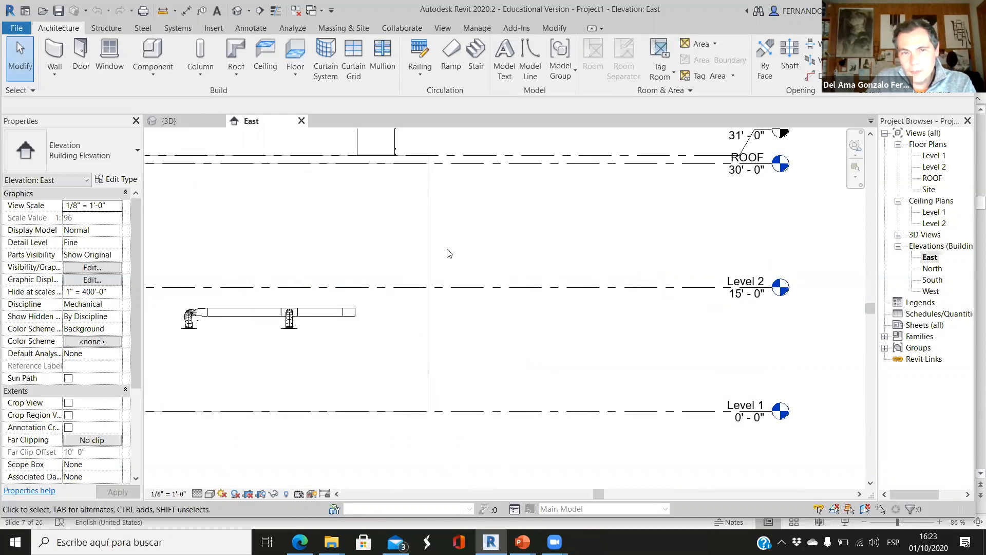
scroll(787, 273, "down", 2)
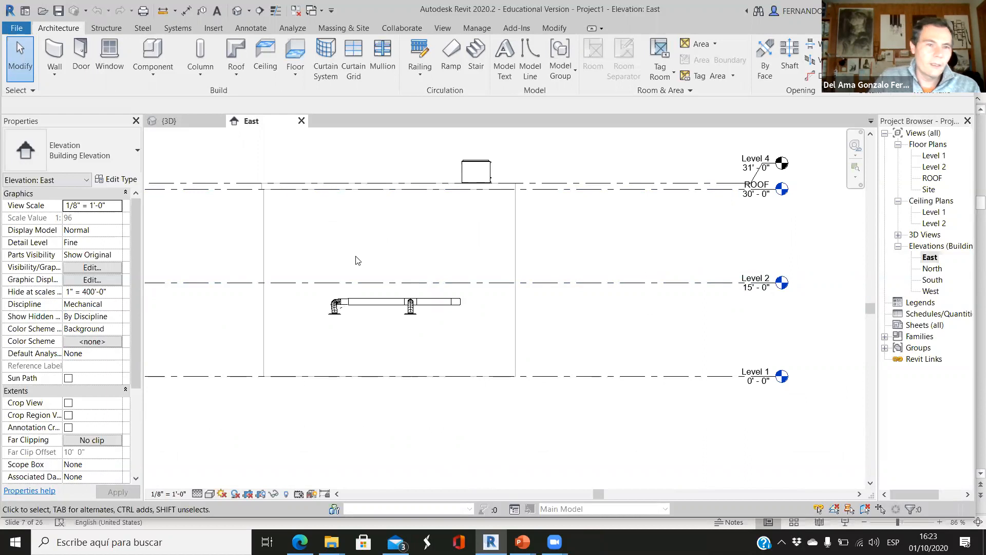
Open the Level 1 floor plan and view the duct layout inside the three walls.
left_click(931, 155)
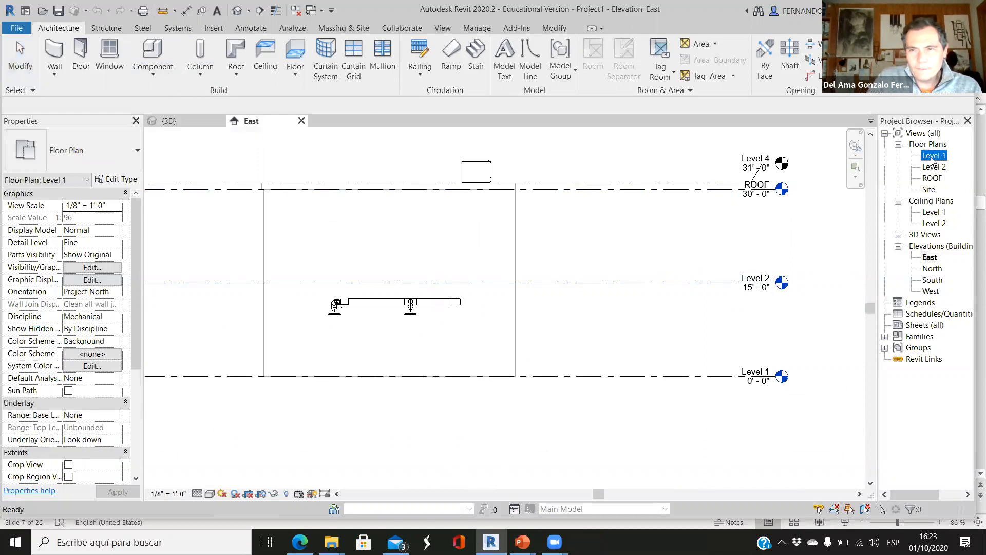
double_click(932, 157)
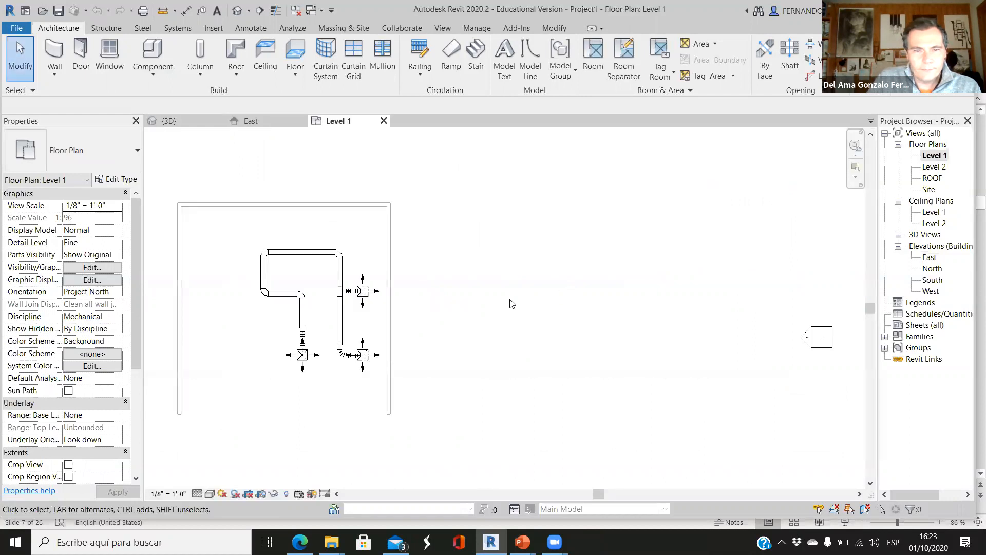
middle_click_drag(313, 303, 505, 301)
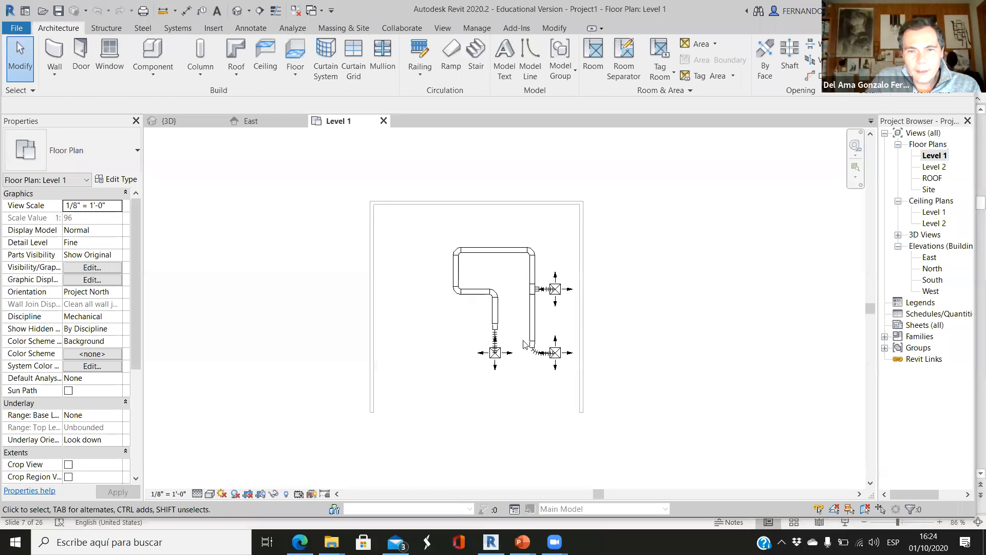
scroll(525, 344, "up", 2)
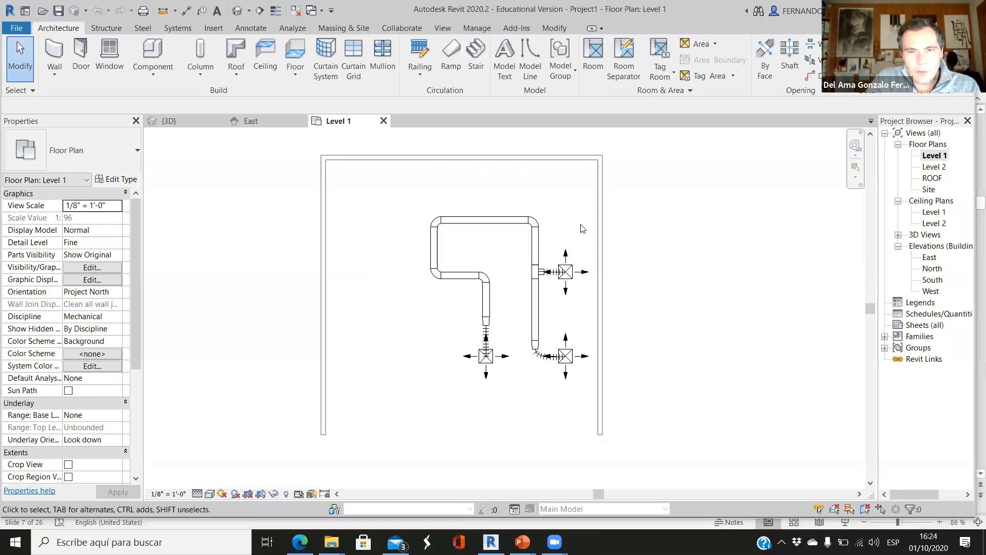
scroll(635, 189, "down", 1)
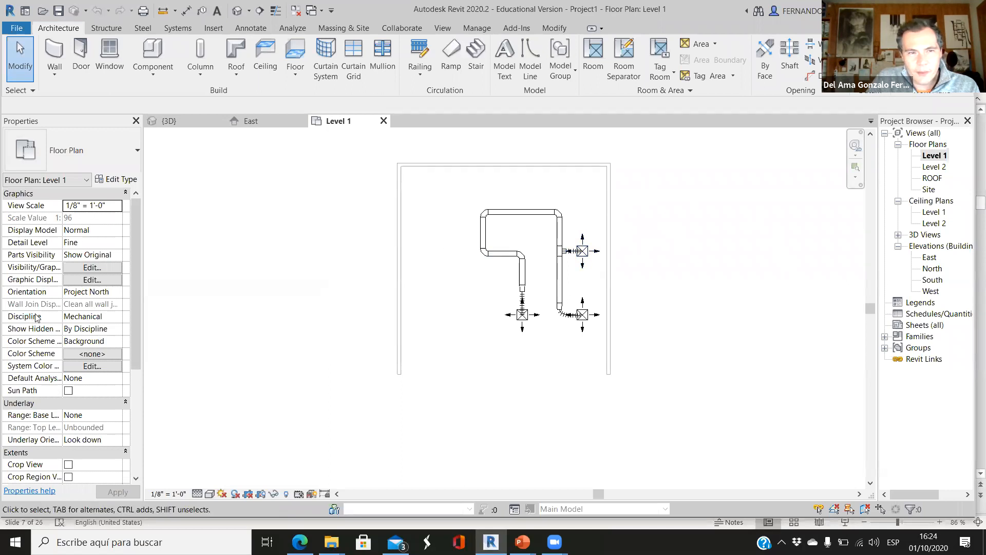
left_click_drag(641, 181, 576, 149)
left_click_drag(700, 229, 589, 152)
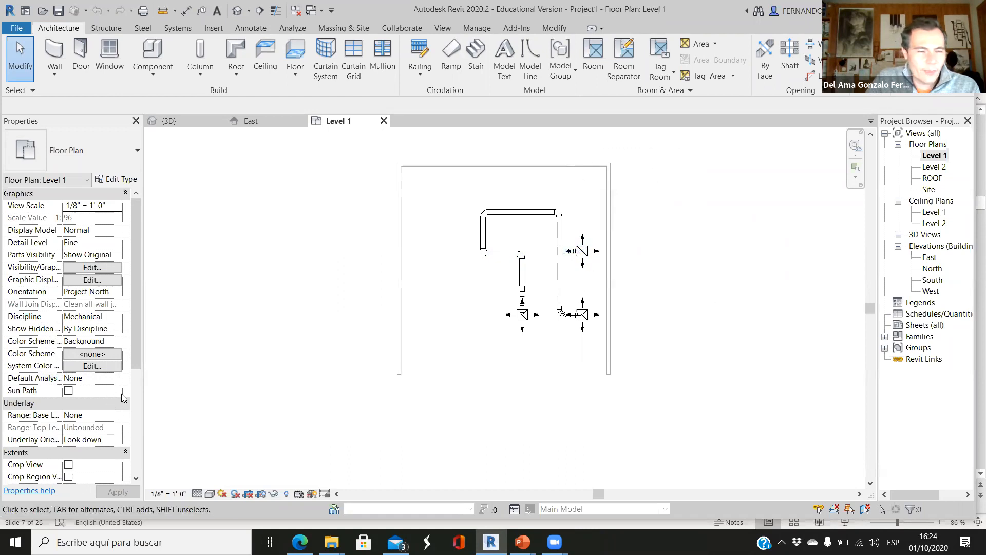
Set the Level 1 floor plan's discipline to Architectural.
left_click(105, 316)
left_click(107, 316)
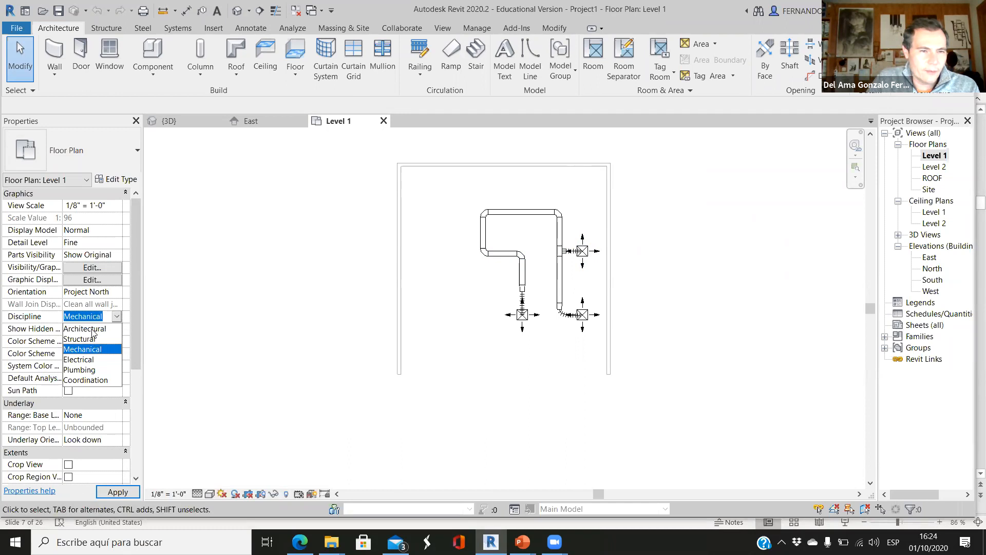
left_click(82, 329)
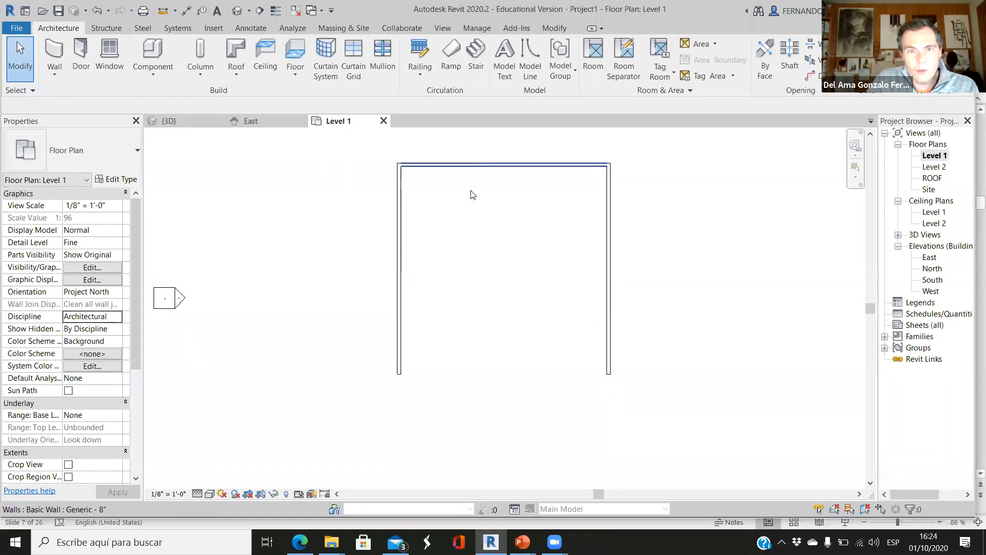
scroll(462, 298, "down", 2)
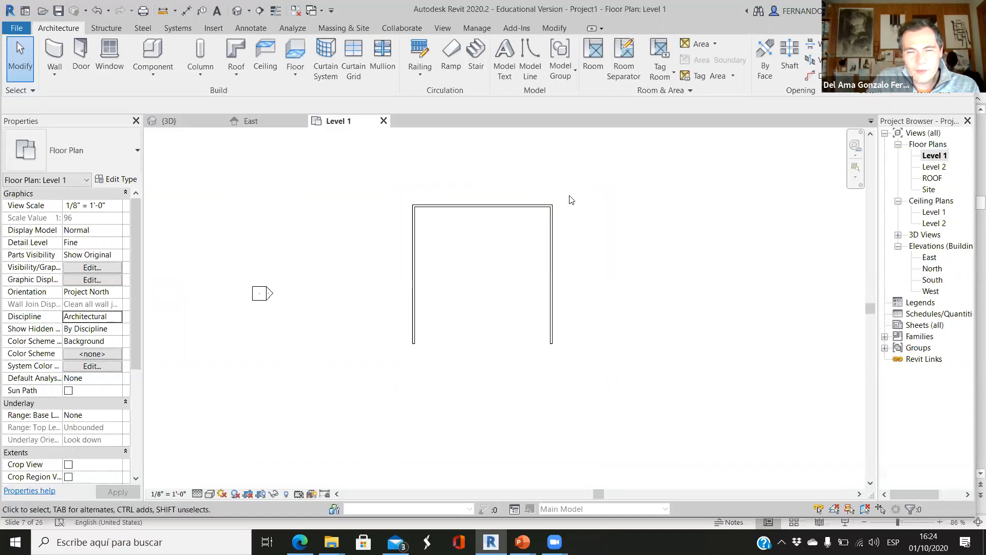
scroll(569, 200, "up", 1)
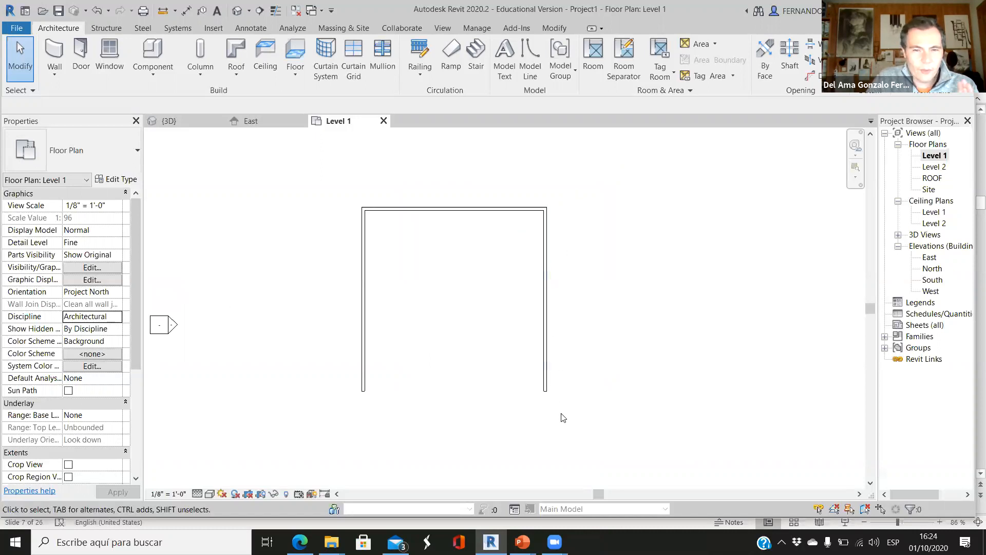
Set the length of the west wall in the Level 1 plan to 50 feet.
left_click(362, 261)
scroll(465, 304, "down", 2)
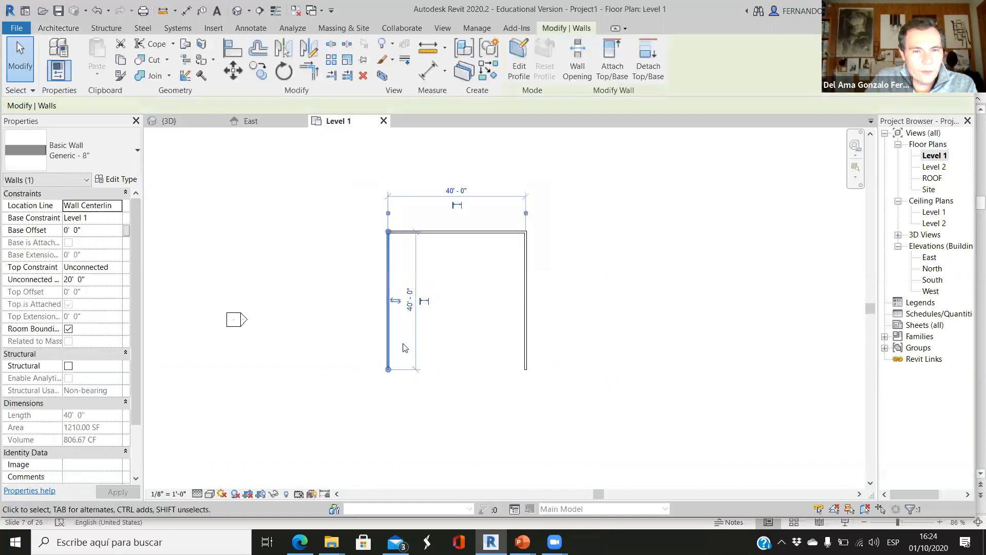
scroll(413, 316, "up", 3)
scroll(420, 315, "up", 2)
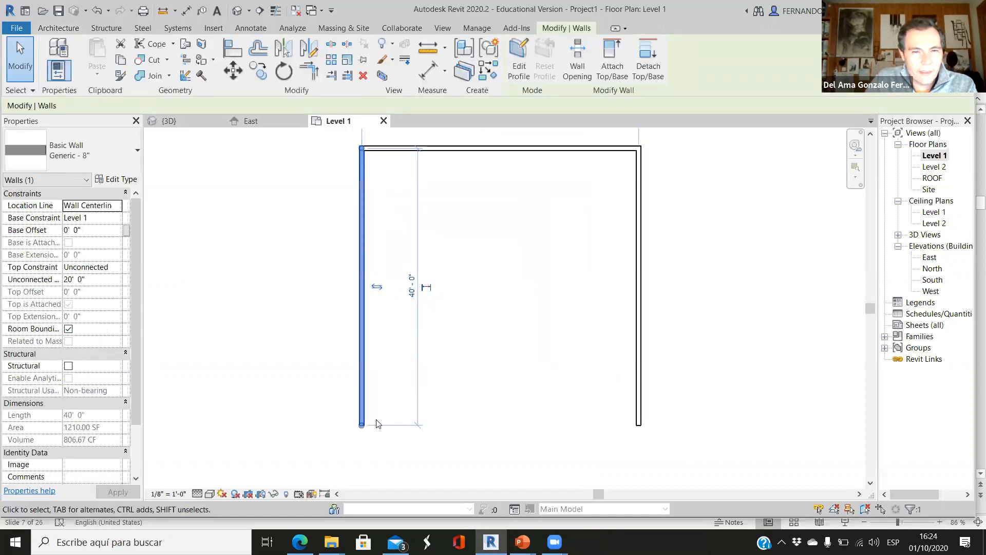
left_click(409, 297)
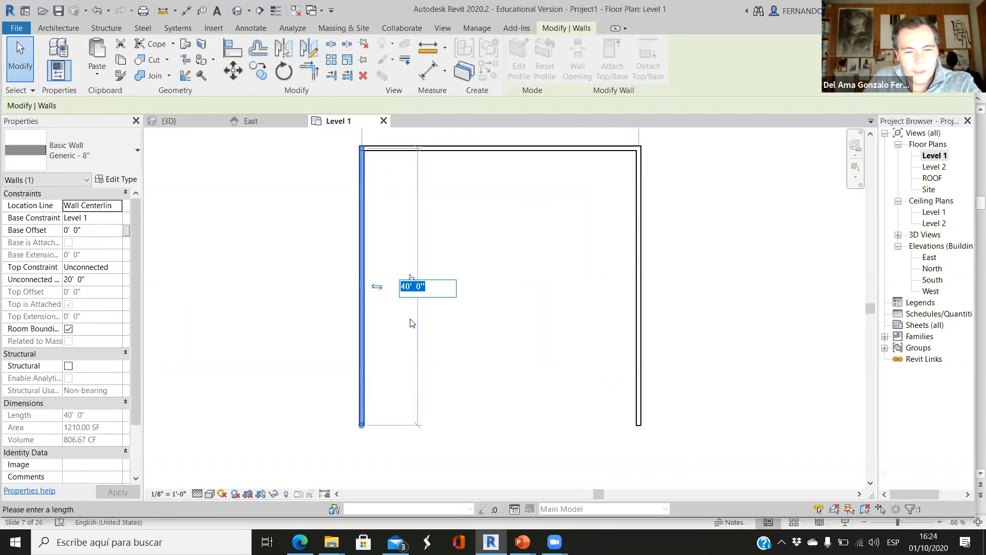
type("50")
key("Return")
scroll(466, 471, "down", 2)
left_click(434, 456)
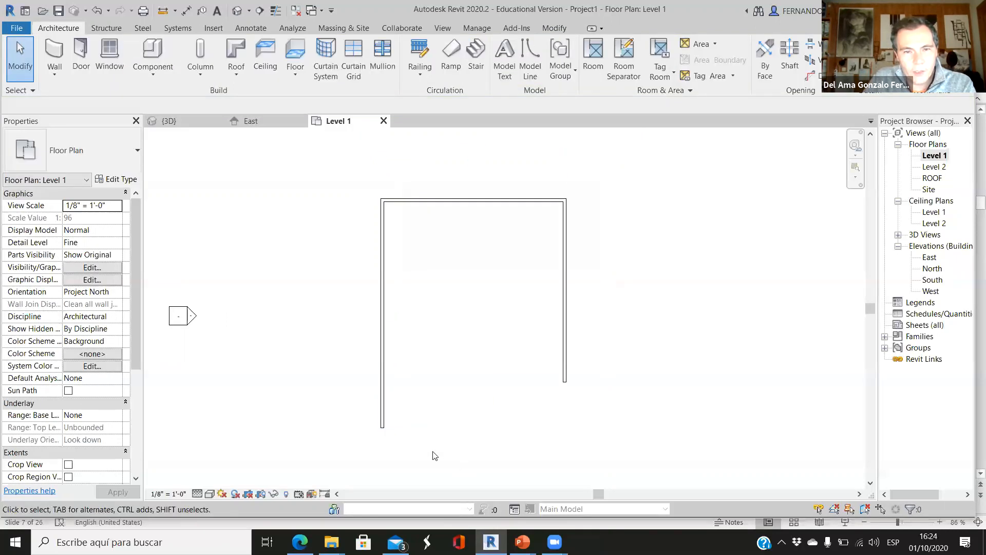
Set the length of the east wall in the Level 1 plan to 50 feet.
left_click(463, 206)
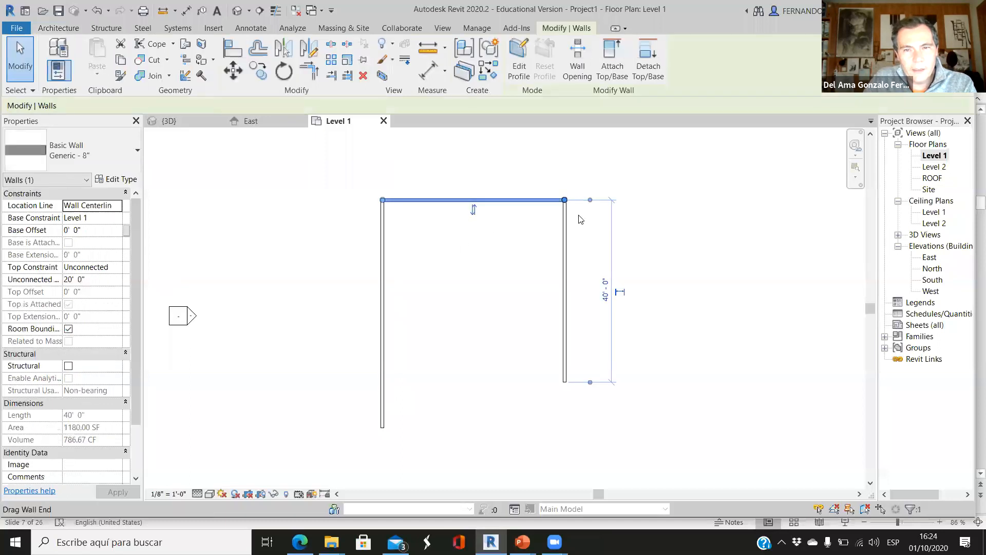
scroll(606, 267, "up", 2)
left_click(556, 296)
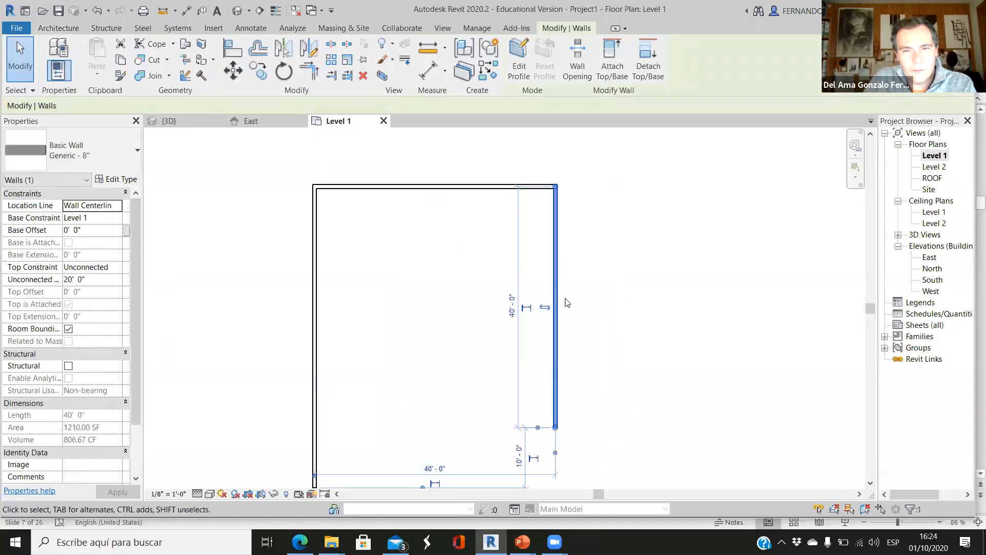
left_click(513, 308)
type("50")
key("Return")
scroll(544, 366, "down", 1)
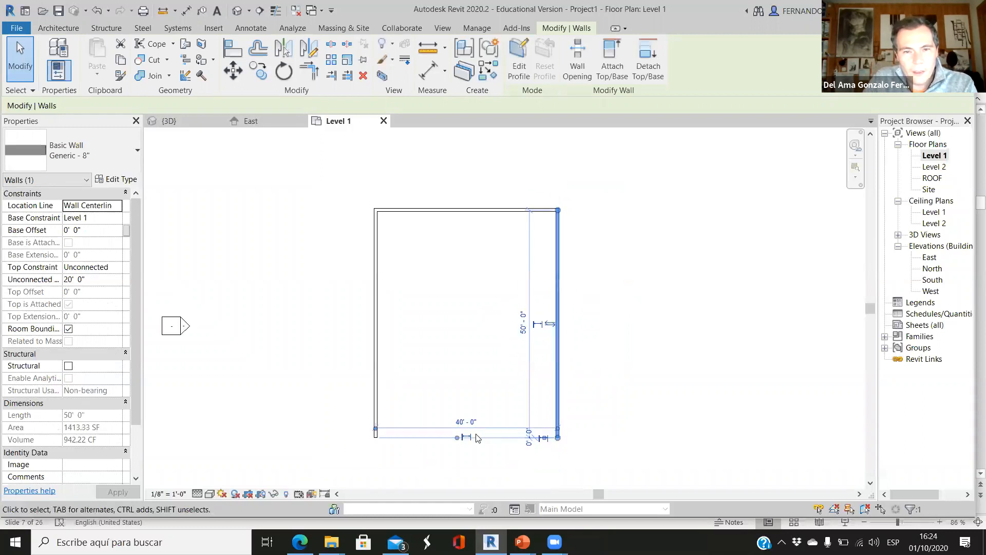
Move the east wall so that its distance from the west wall is 35 feet.
scroll(478, 438, "up", 1)
left_click(462, 417)
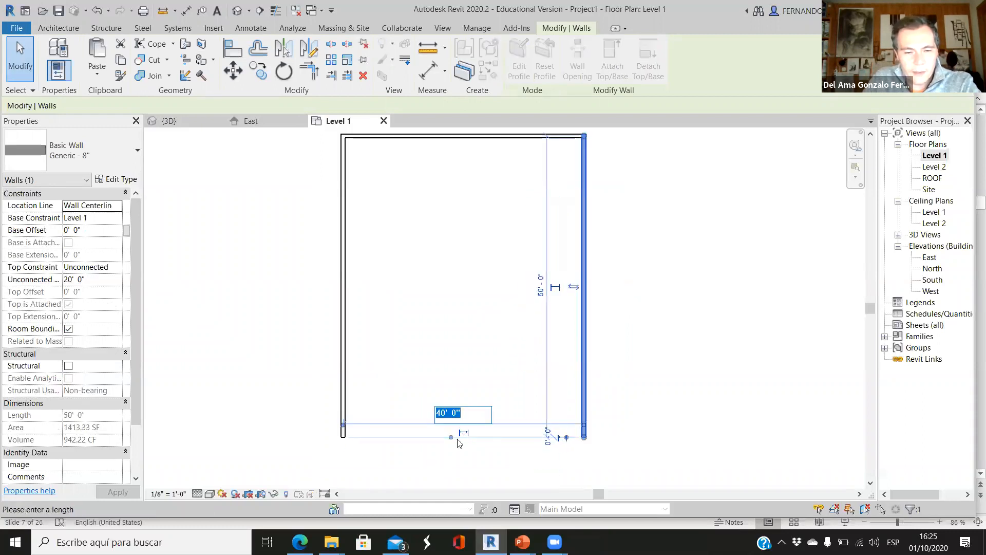
type("35")
key("Return")
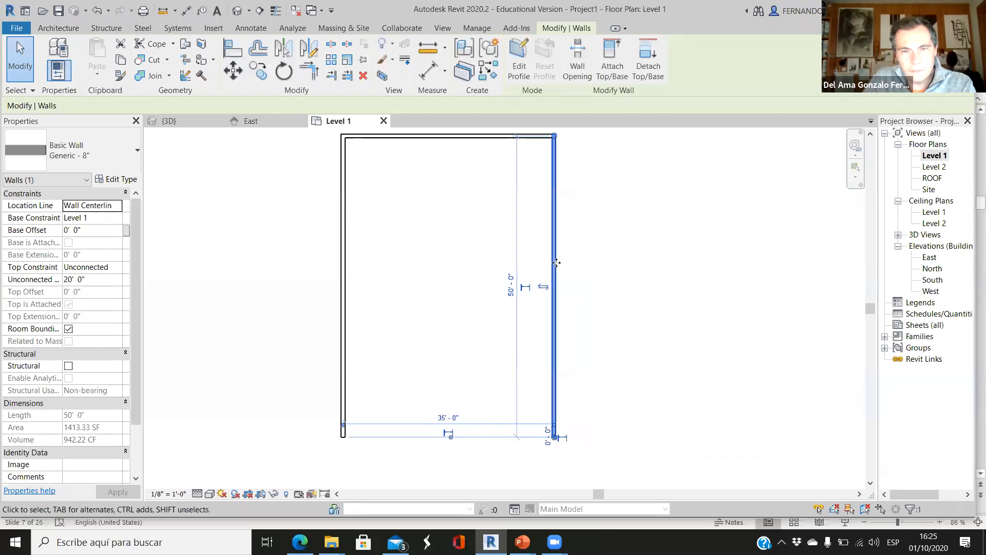
scroll(556, 262, "down", 1)
left_click(632, 357)
left_click(554, 323)
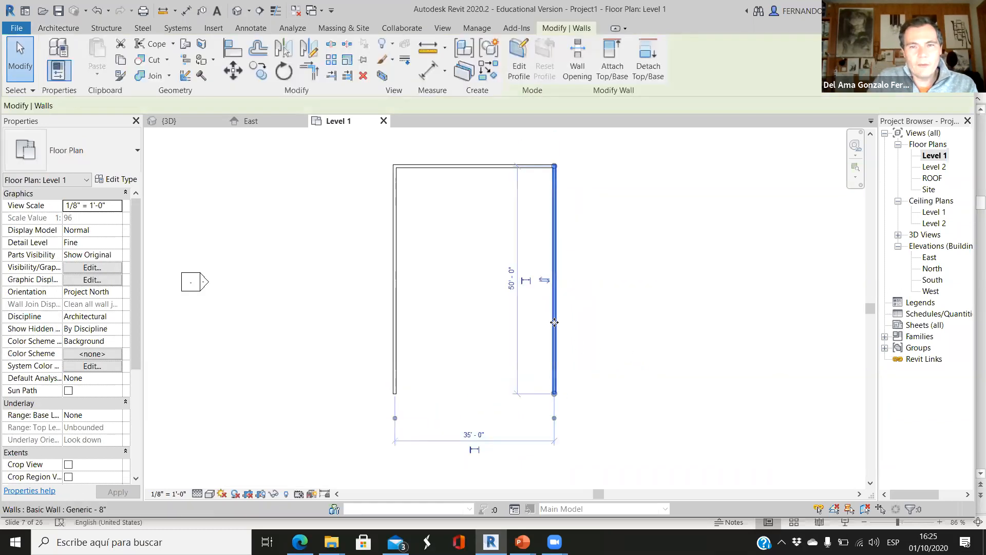
scroll(470, 416, "up", 1)
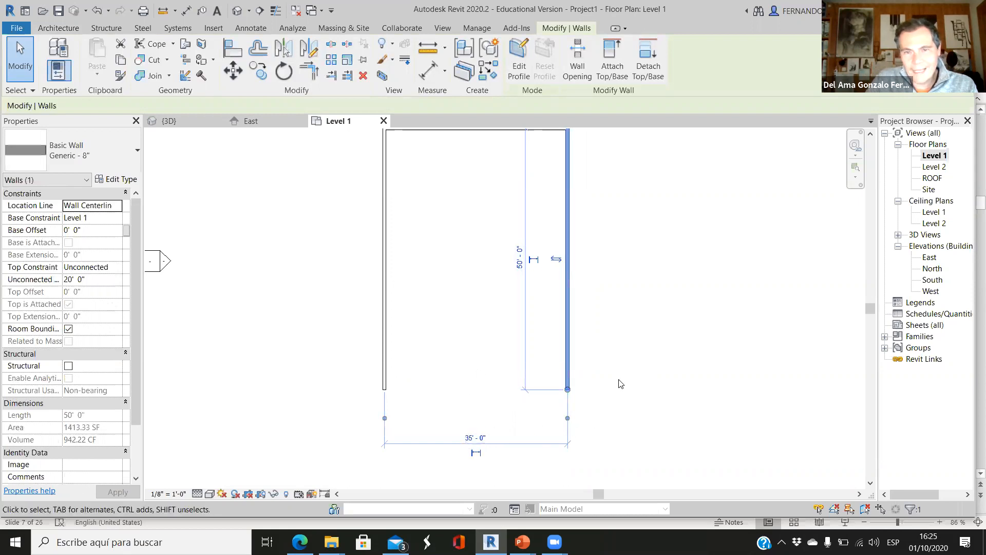
left_click(623, 381)
scroll(418, 384, "down", 1)
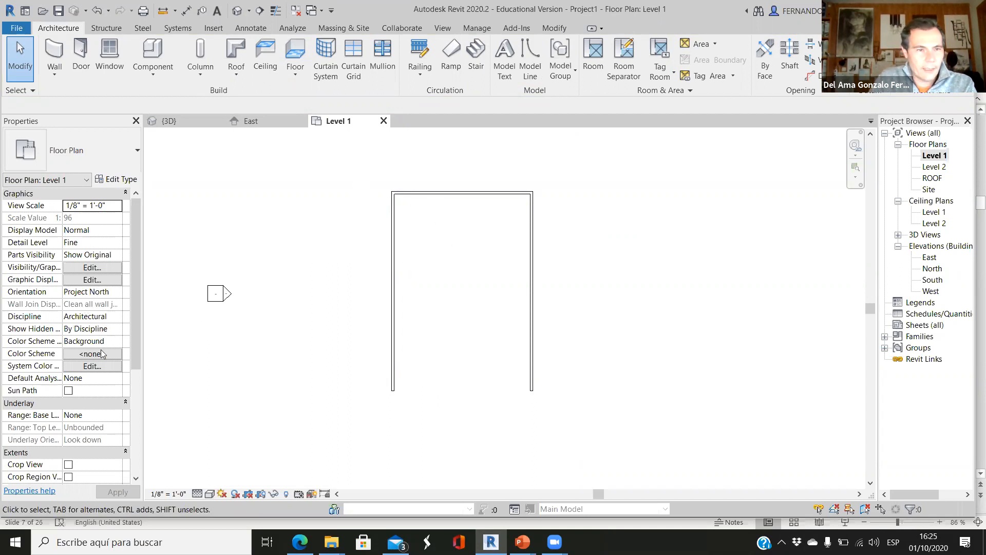
Set the Level 1 floor plan's discipline to Mechanical.
left_click(113, 317)
left_click(117, 317)
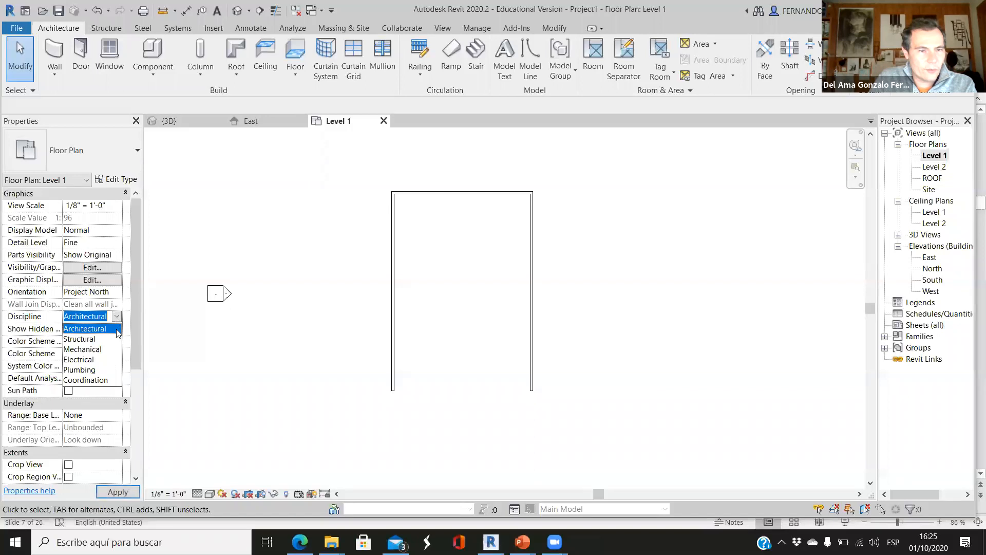
left_click(90, 350)
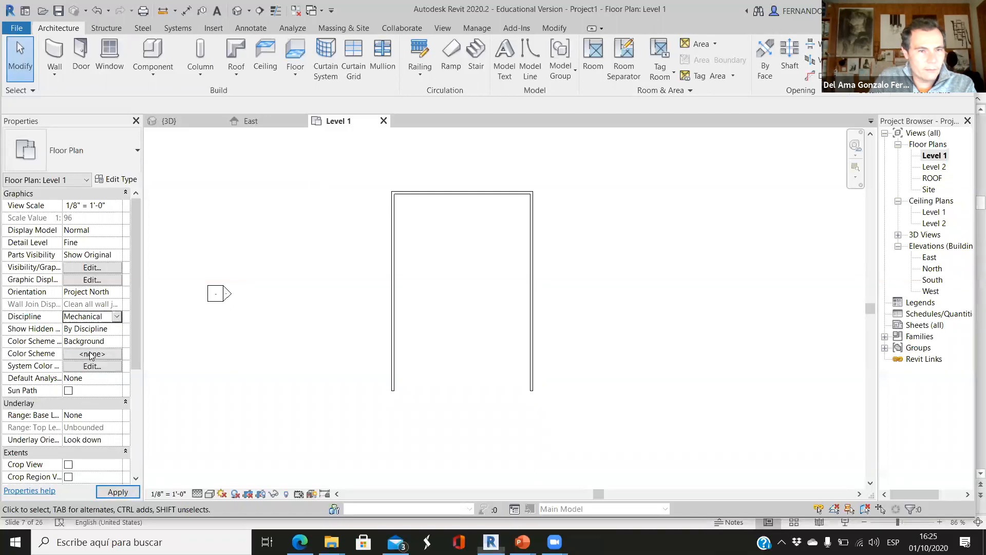
scroll(596, 322, "up", 1)
scroll(549, 320, "down", 1)
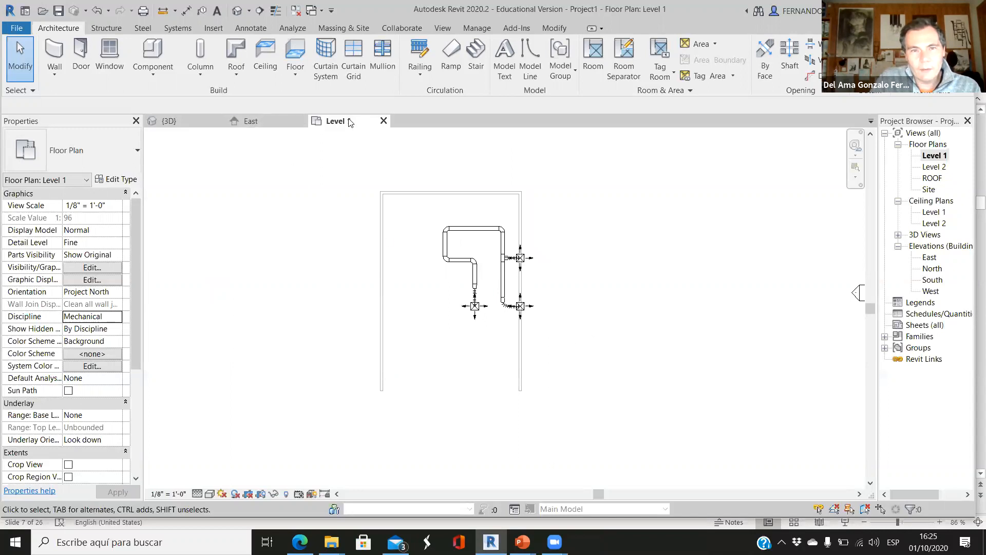
scroll(478, 278, "up", 2)
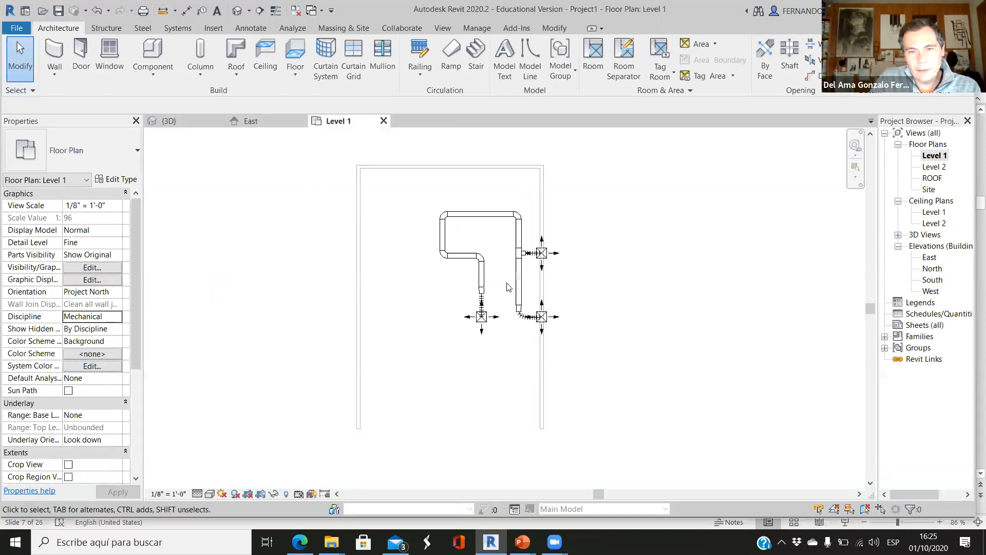
Delete all the ducts, flex ducts and air terminals in the Level 1 plan, keeping the three walls.
left_click_drag(372, 162, 661, 391)
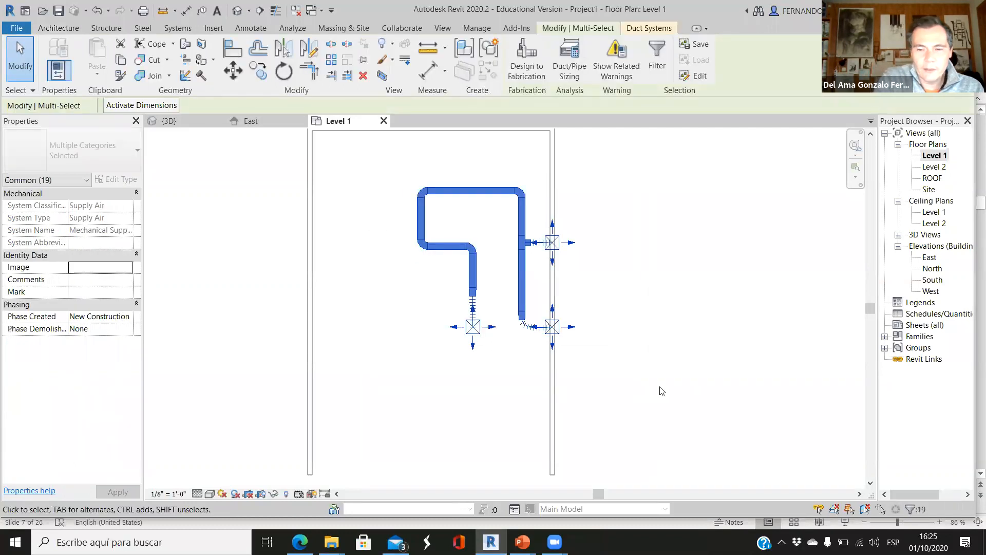
key("Delete")
scroll(423, 337, "down", 2)
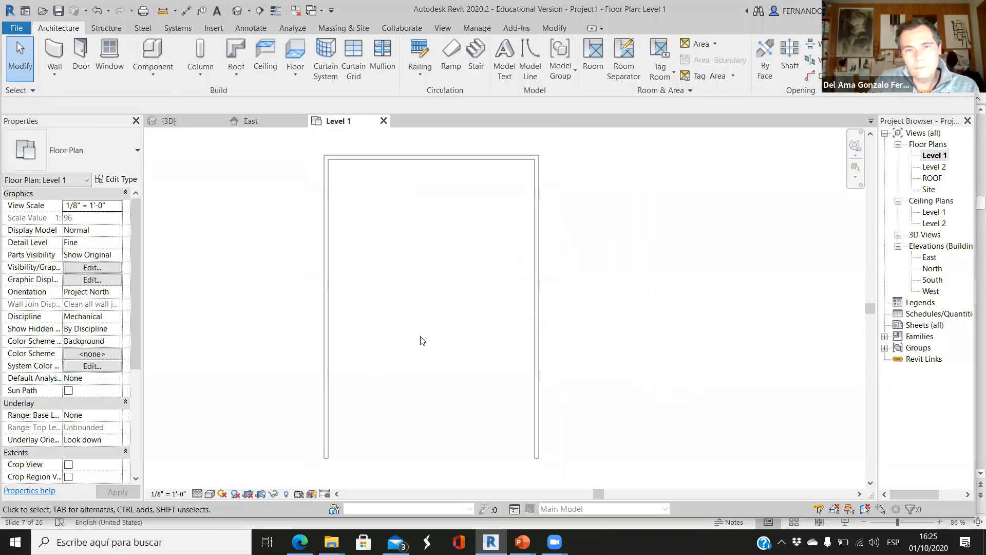
scroll(409, 256, "up", 1)
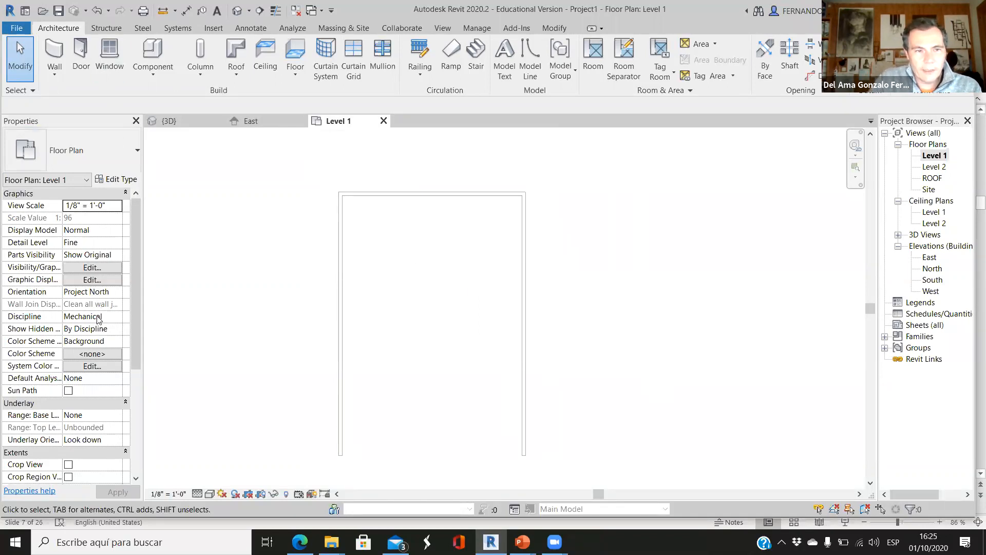
left_click(181, 27)
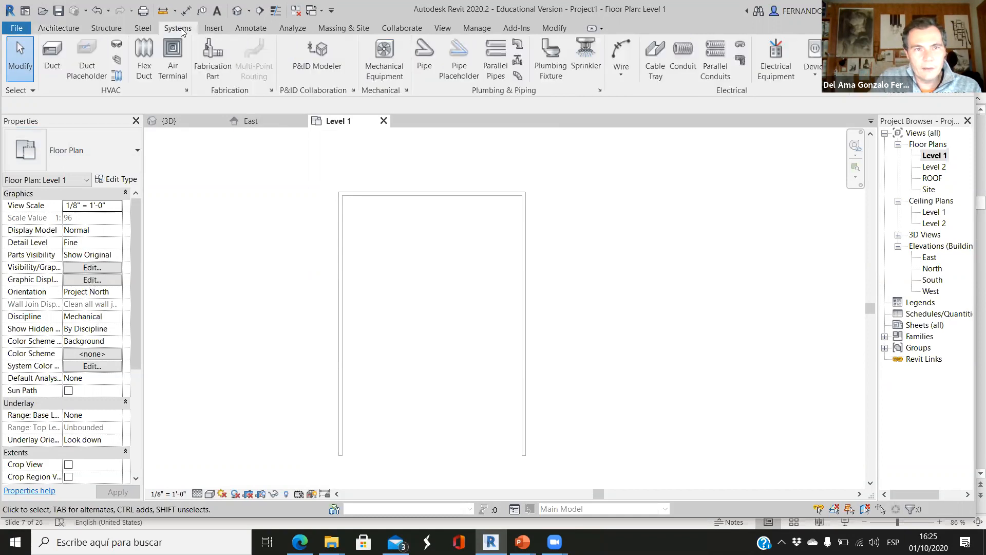
left_click(175, 53)
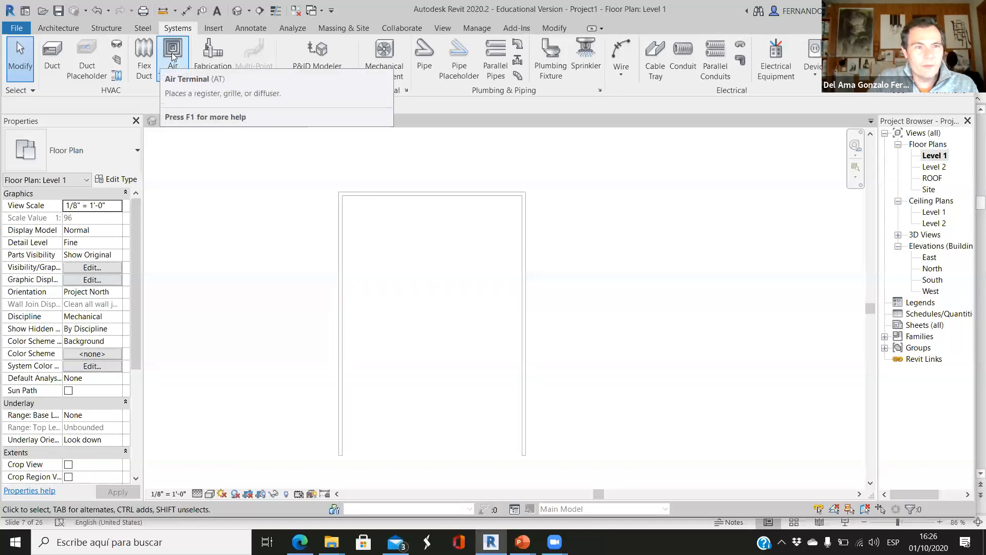
left_click(173, 56)
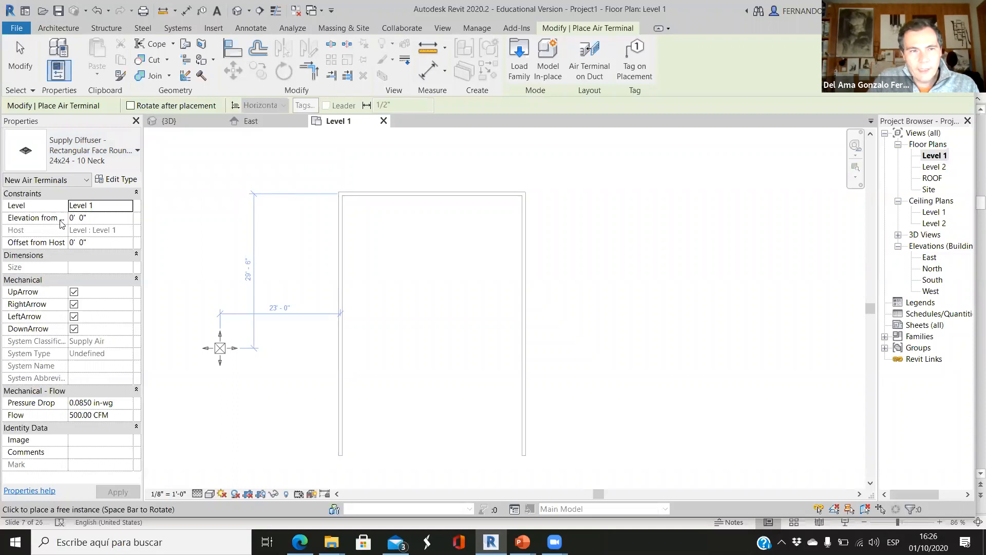
mouse_move(521, 540)
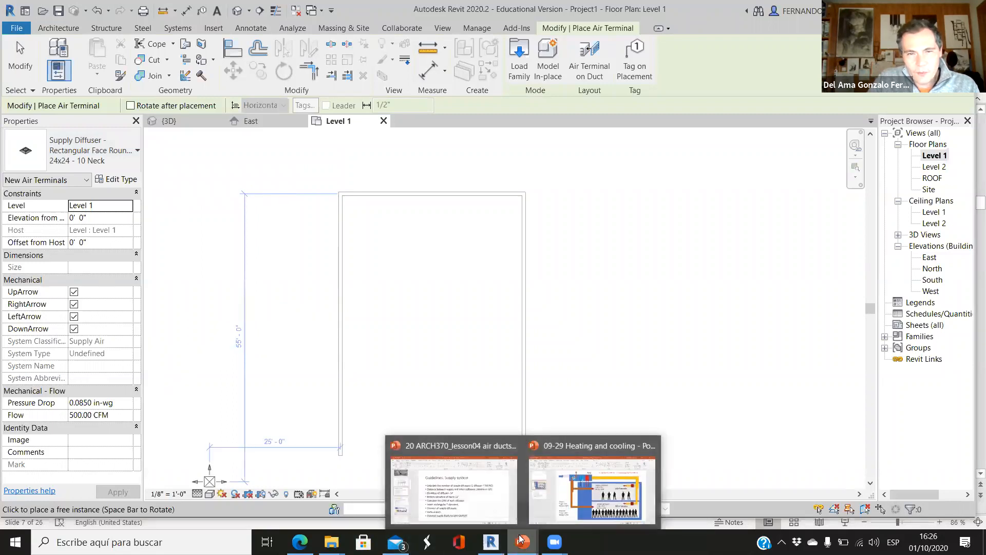
left_click(492, 487)
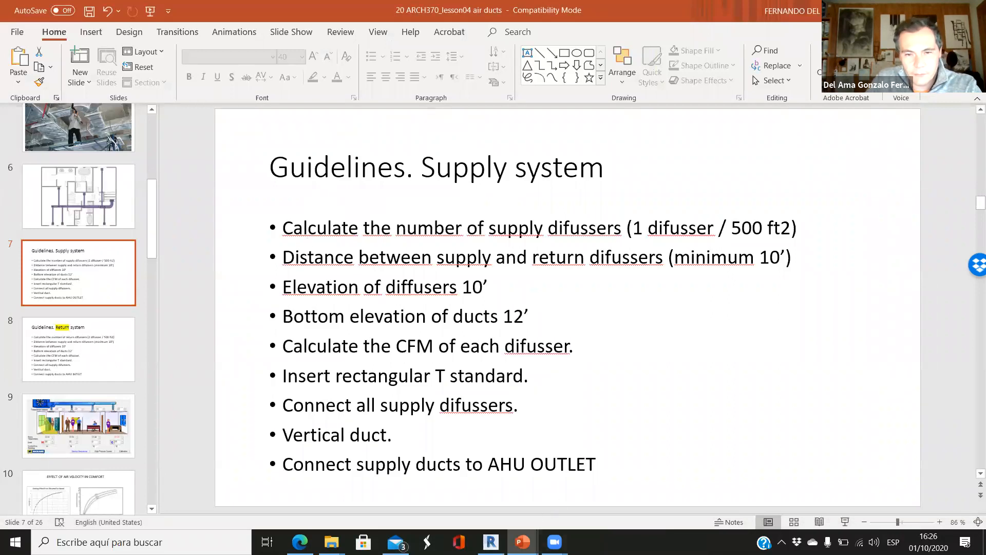
left_click(491, 542)
key("Escape")
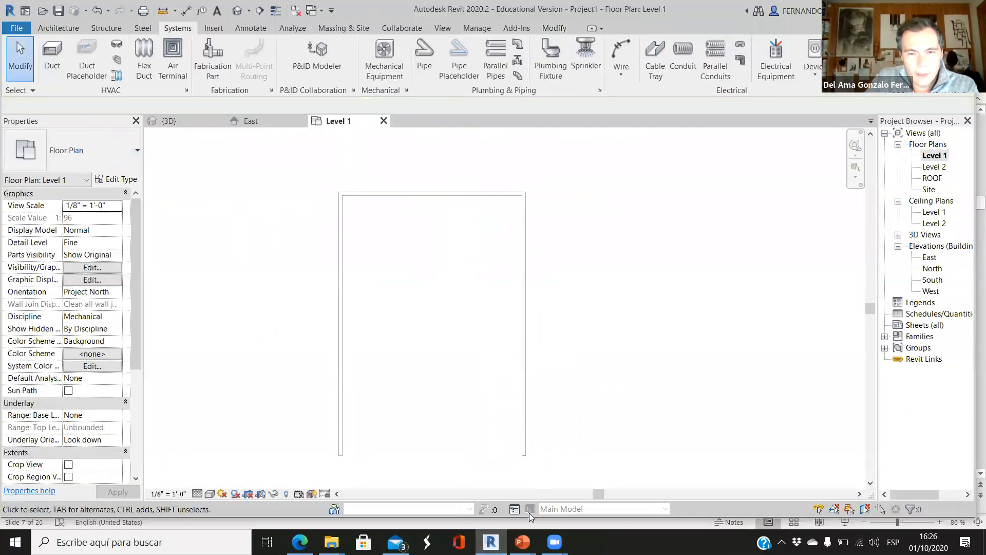
Switch to the air ducts lesson in PowerPoint and review the guideline on the number of supply diffusers per floor area.
mouse_move(522, 541)
left_click(448, 486)
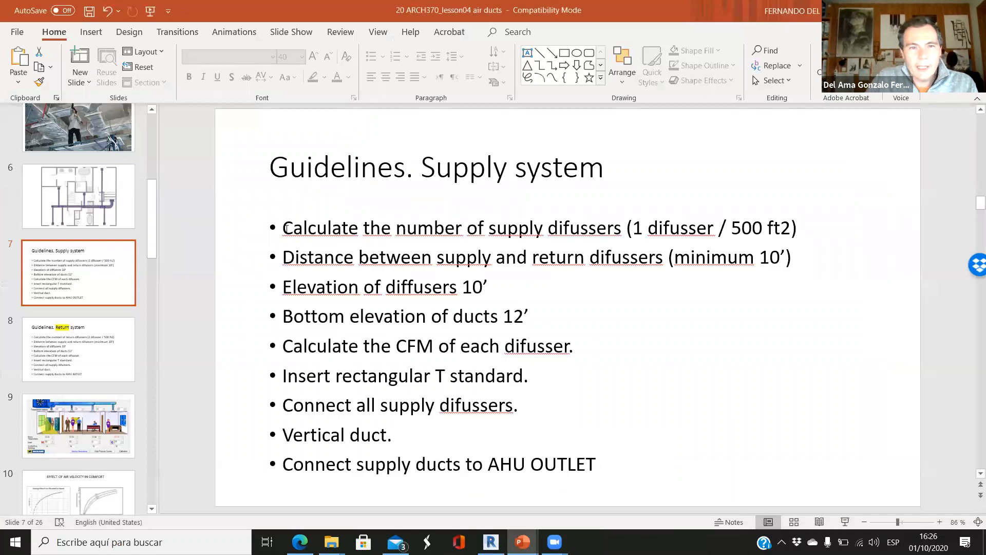
left_click_drag(284, 227, 613, 227)
left_click(651, 353)
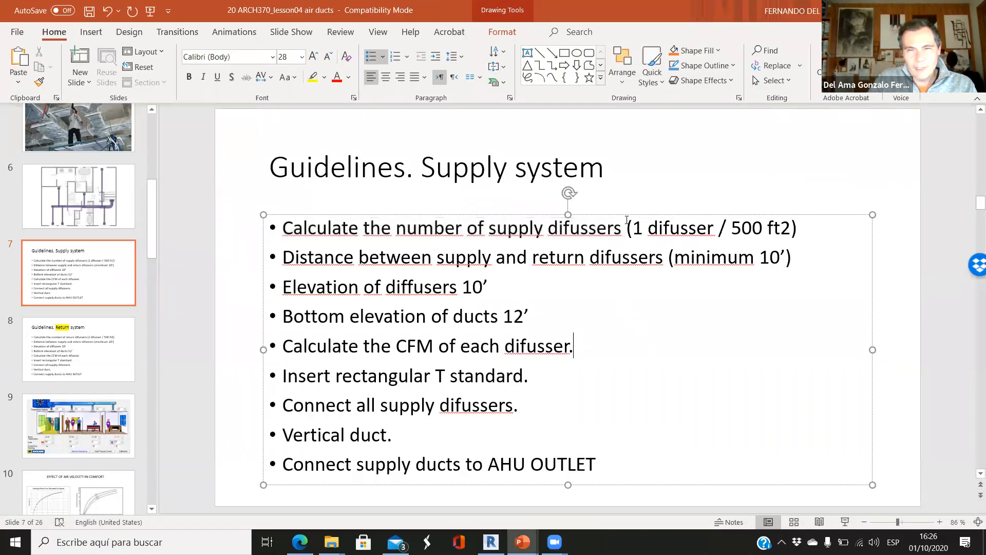
left_click_drag(634, 228, 791, 229)
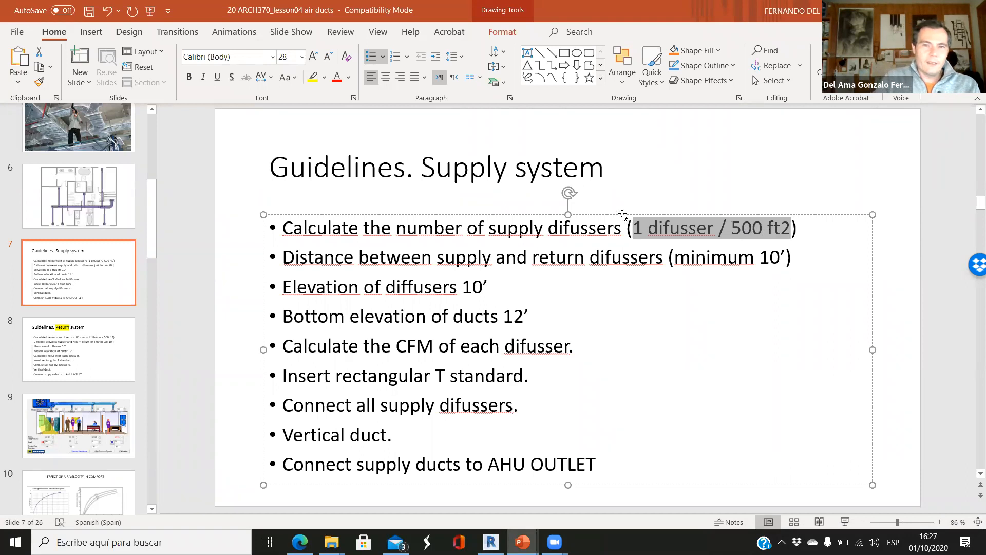
left_click(636, 228)
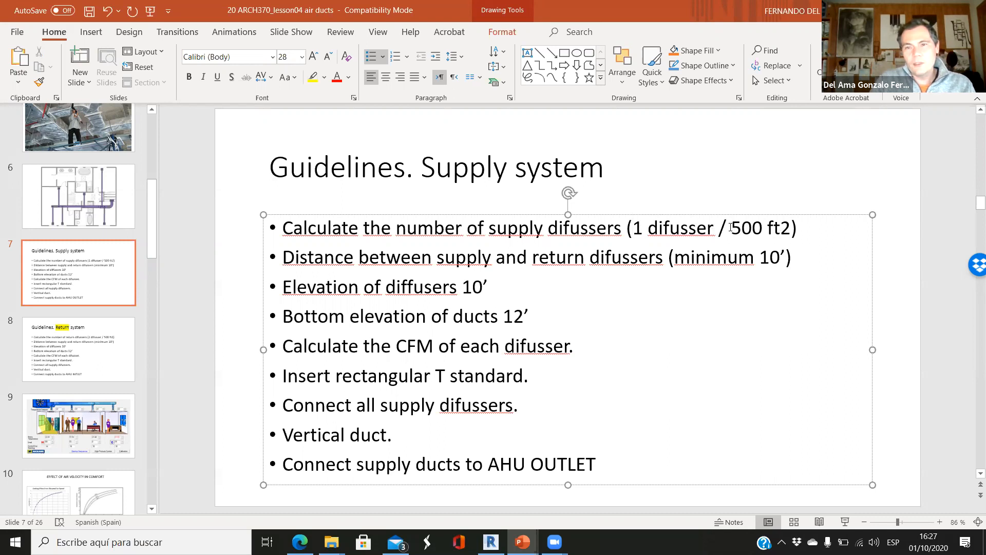
left_click_drag(732, 227, 764, 229)
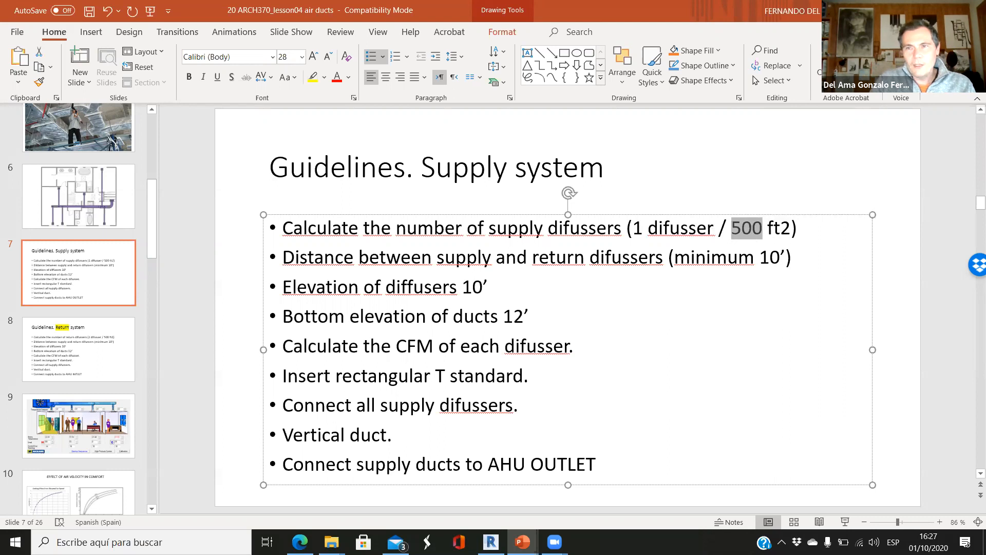
Switch to Revit and place an aligned dimension between the west and east walls, outside the north wall.
key("alt+Tab")
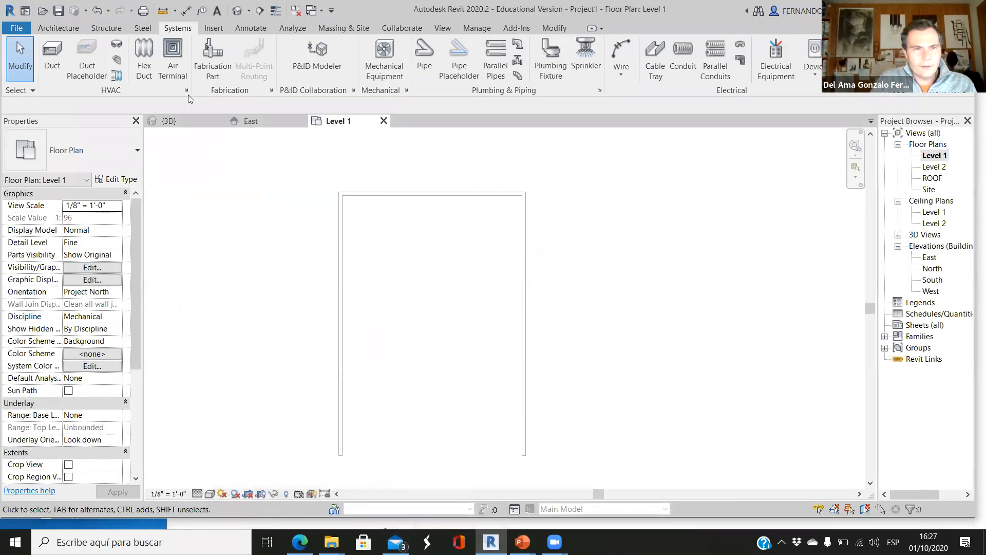
left_click(258, 29)
left_click(55, 57)
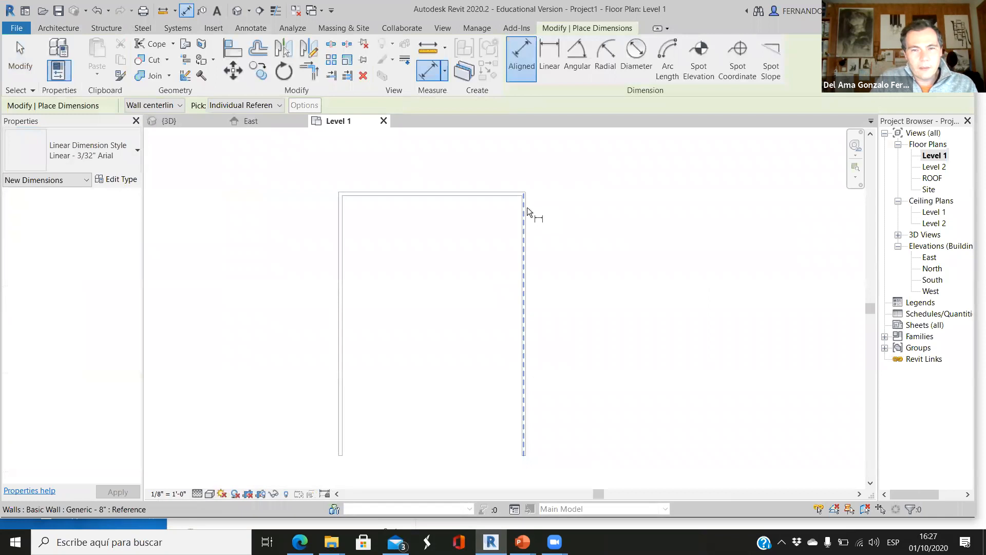
left_click(524, 209)
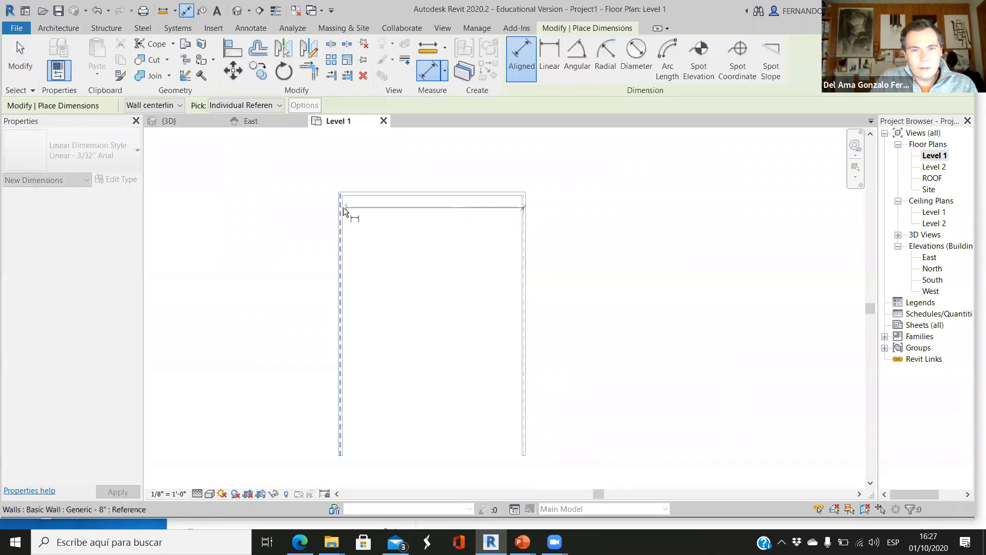
left_click(344, 208)
left_click(347, 172)
scroll(404, 169, "up", 3)
scroll(418, 170, "down", 4)
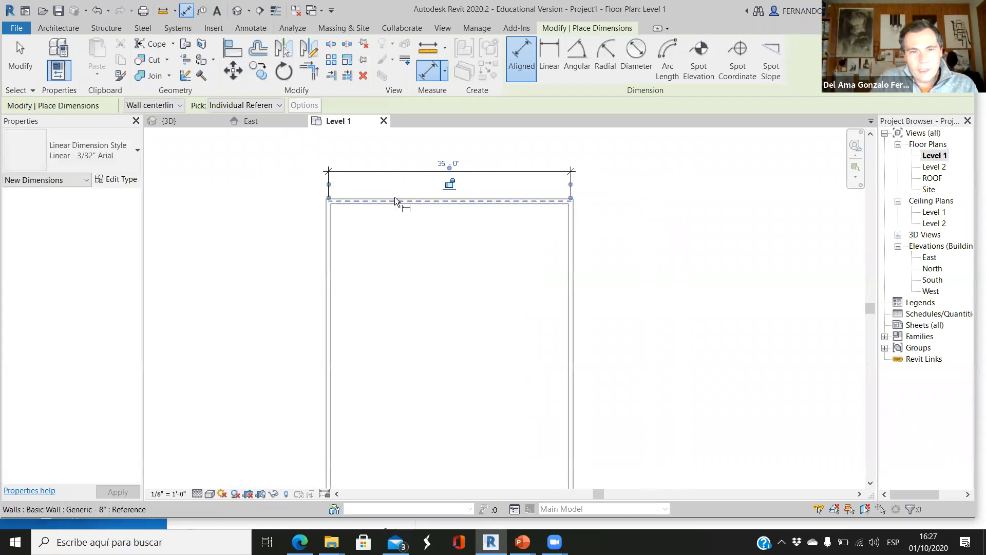
Place an aligned dimension for the building's depth outside the west wall, from the north wall to the west wall's south end.
left_click(394, 197)
left_click(362, 368)
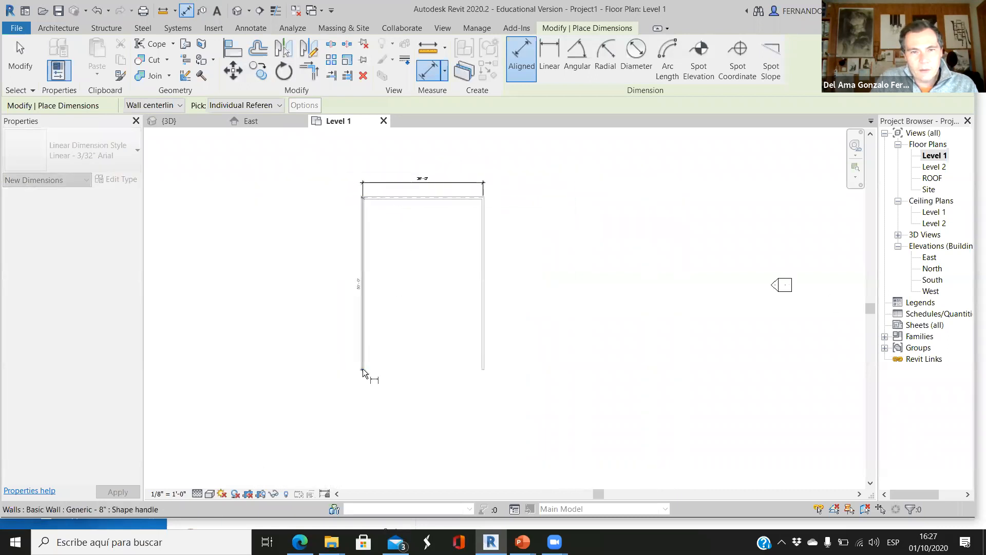
left_click(335, 350)
scroll(327, 280, "up", 2)
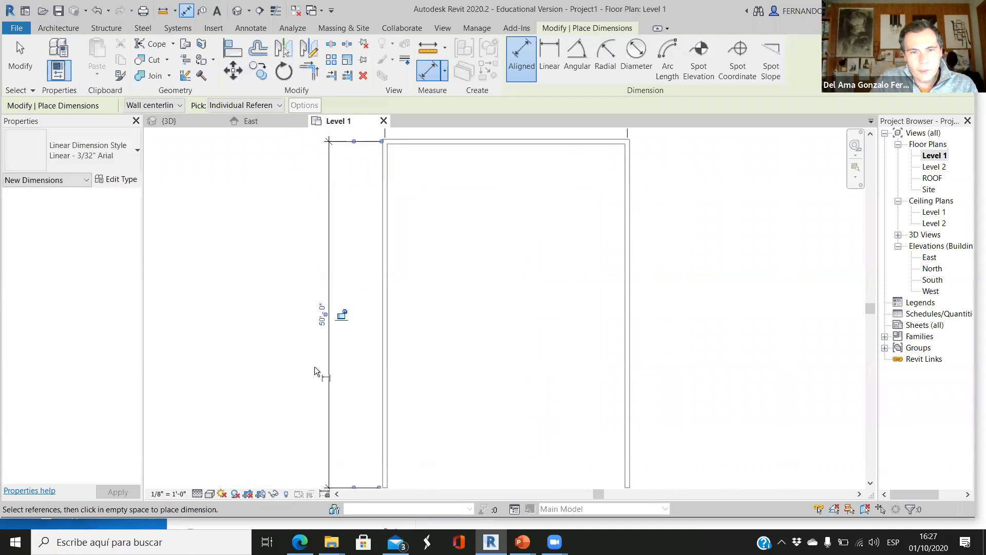
scroll(485, 134, "up", 1)
scroll(419, 350, "down", 1)
scroll(462, 417, "up", 1)
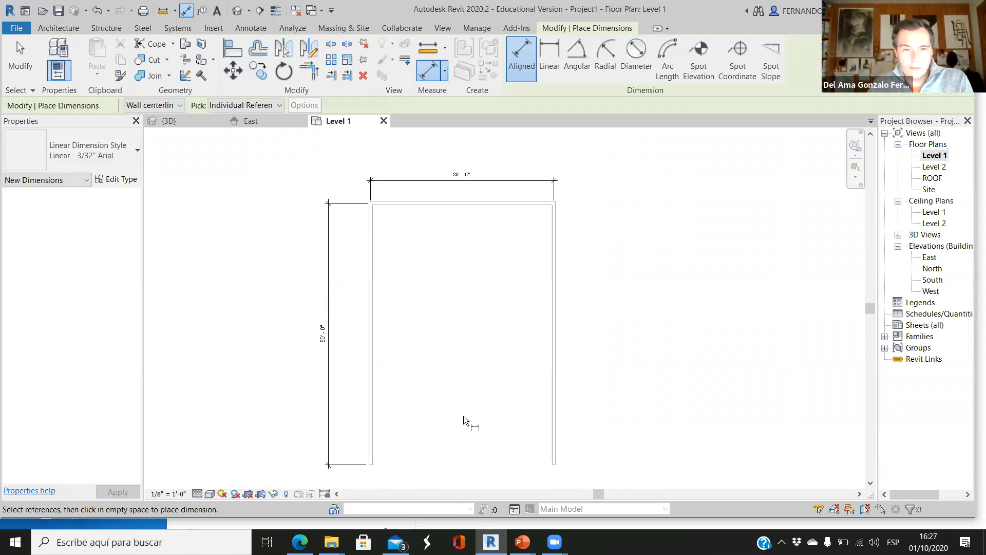
Switch to the air ducts lesson in PowerPoint and add the bullet "A= 50 x 35 = 1750ft2" below the diffuser-number guideline.
left_click(523, 542)
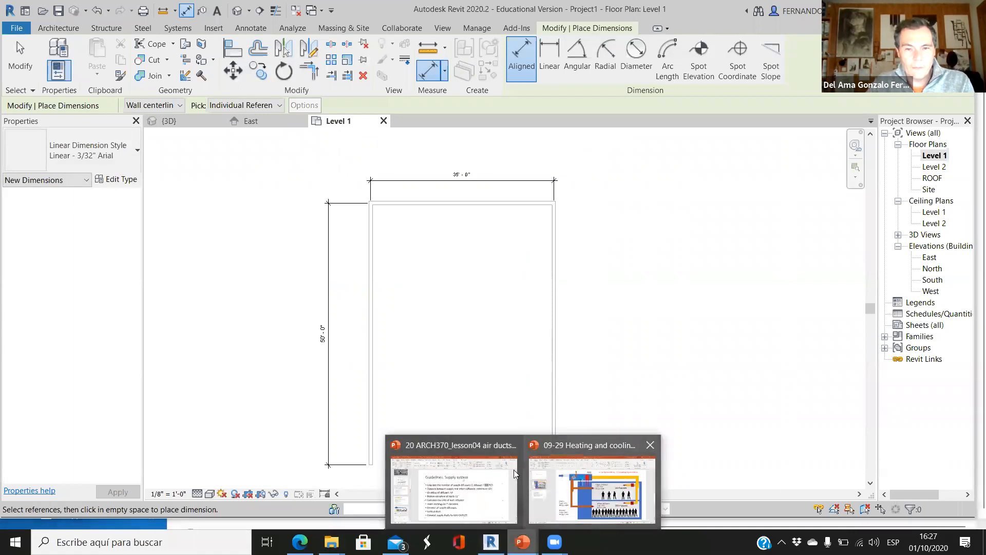
left_click(489, 452)
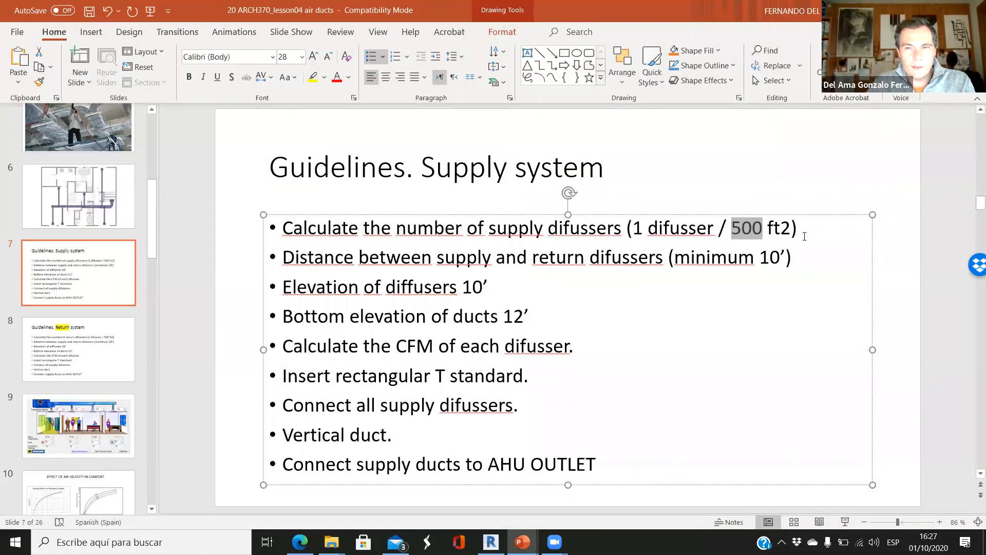
left_click(797, 231)
key("Return")
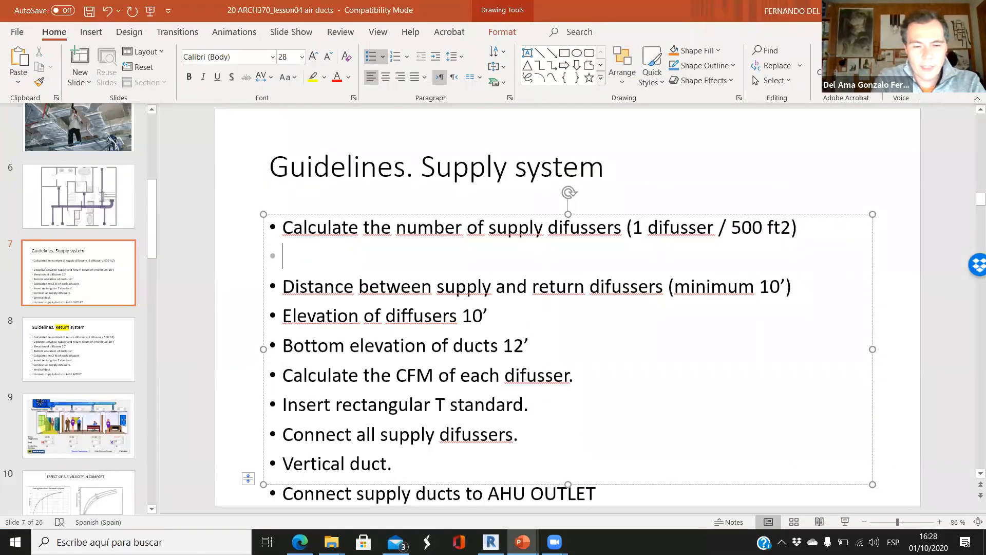
type("A= 50")
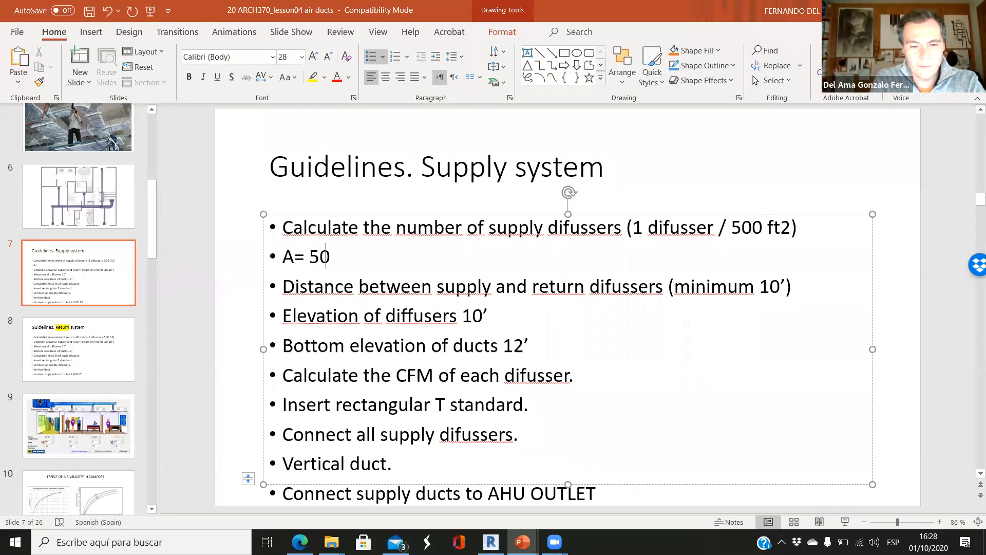
type(" x ")
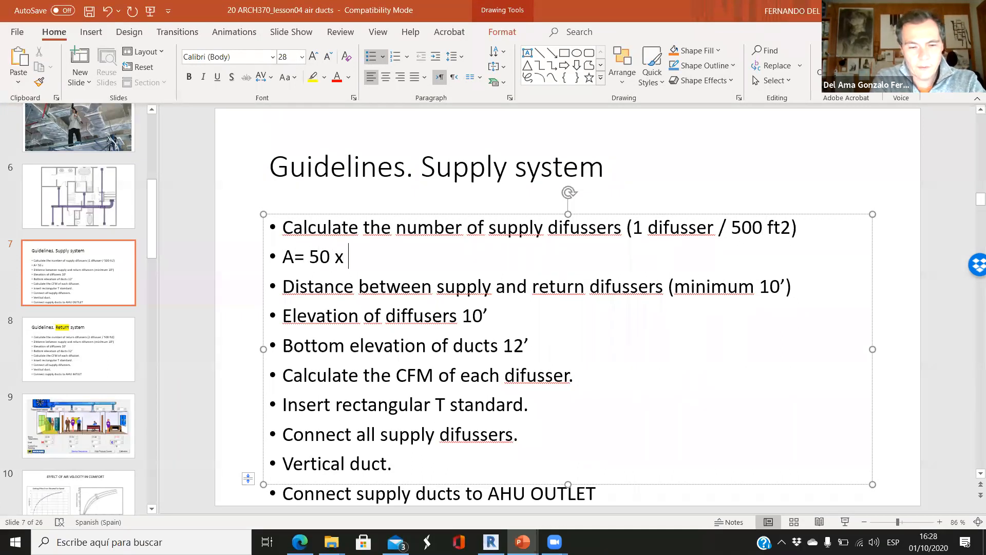
type("35 = ")
type("1")
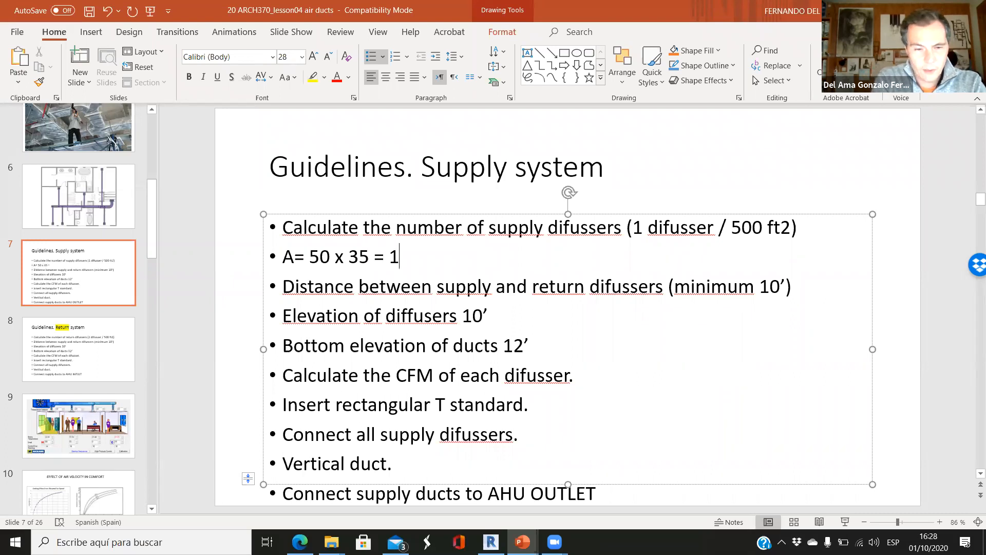
type("750ft2")
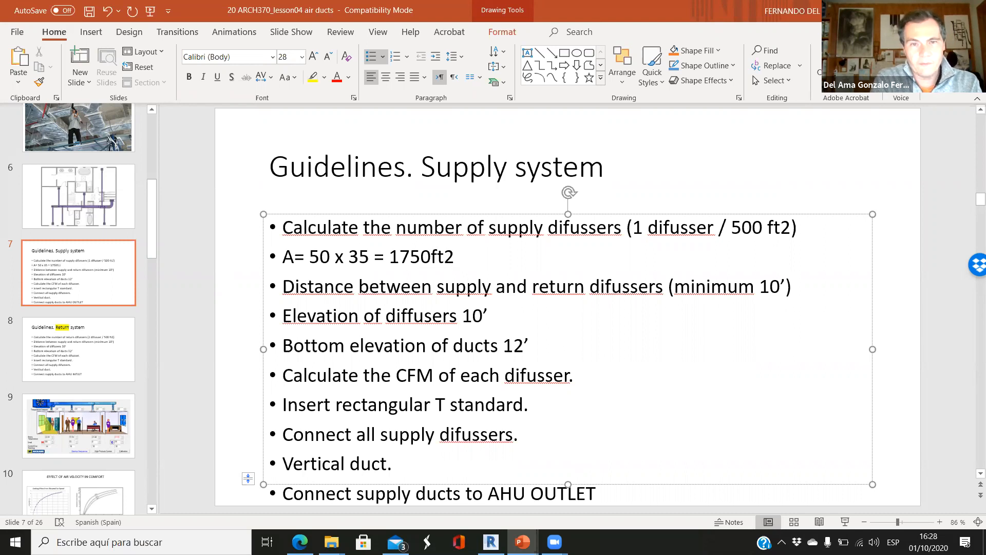
Add a space before the unit in the area bullet and append "/ 500 ft2" to the calculation.
left_click(432, 258)
type("b")
key("BackSpace")
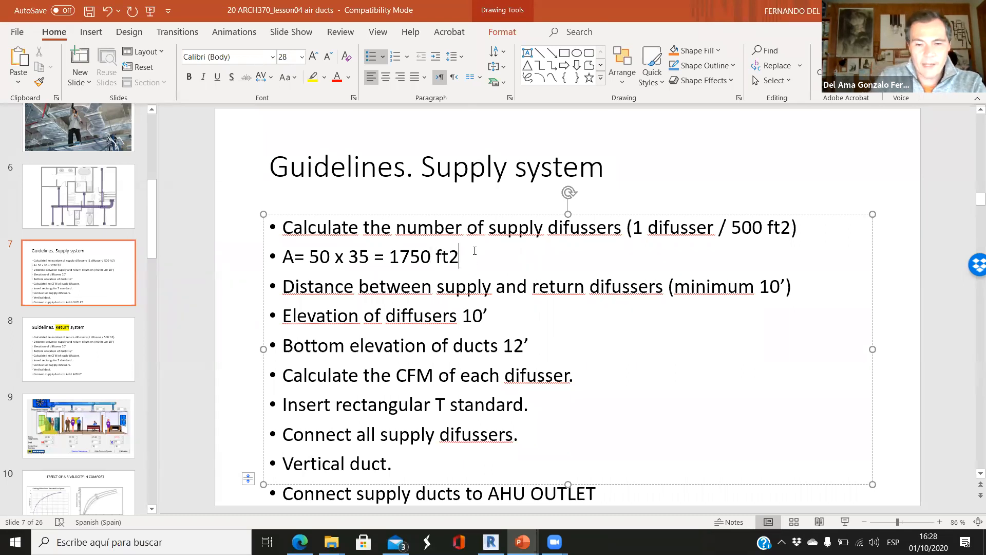
type("/ 500 ft2")
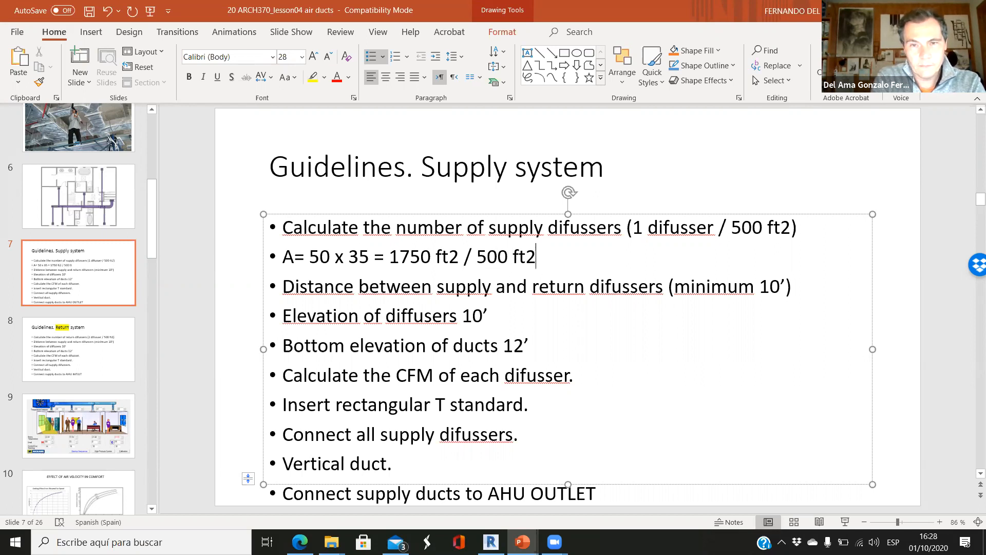
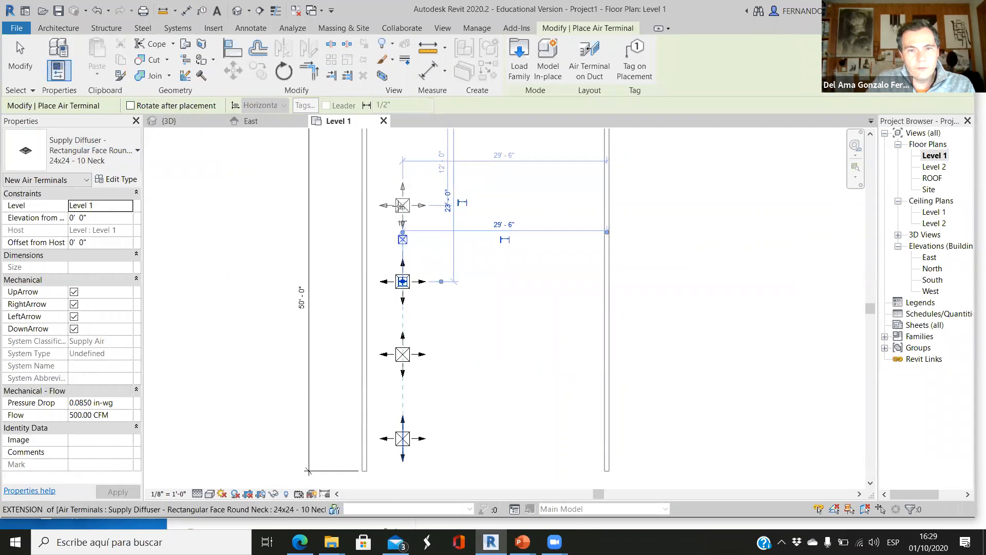
Finish placing supply diffusers in Revit and nudge the column of four diffusers slightly south together.
key("Escape")
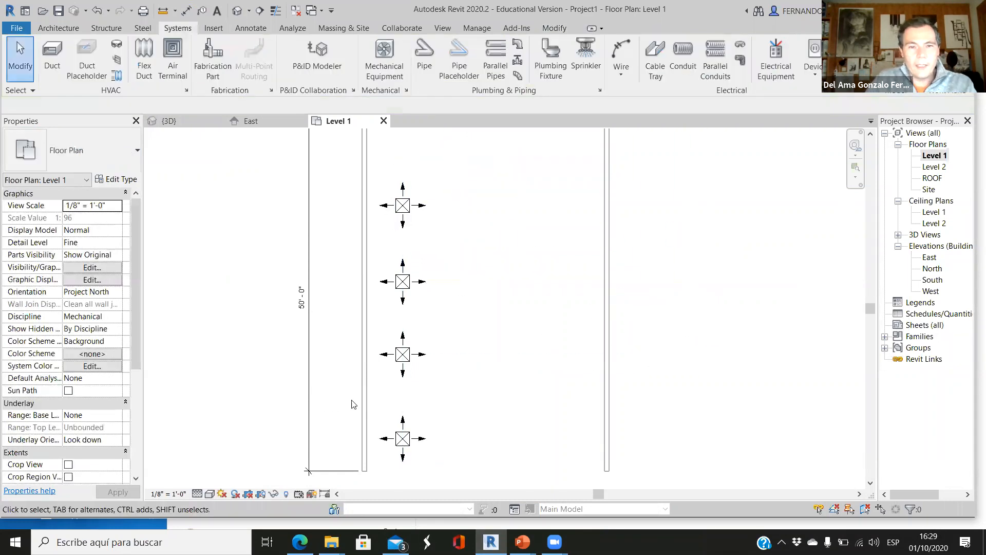
scroll(308, 411, "down", 3)
scroll(317, 337, "up", 2)
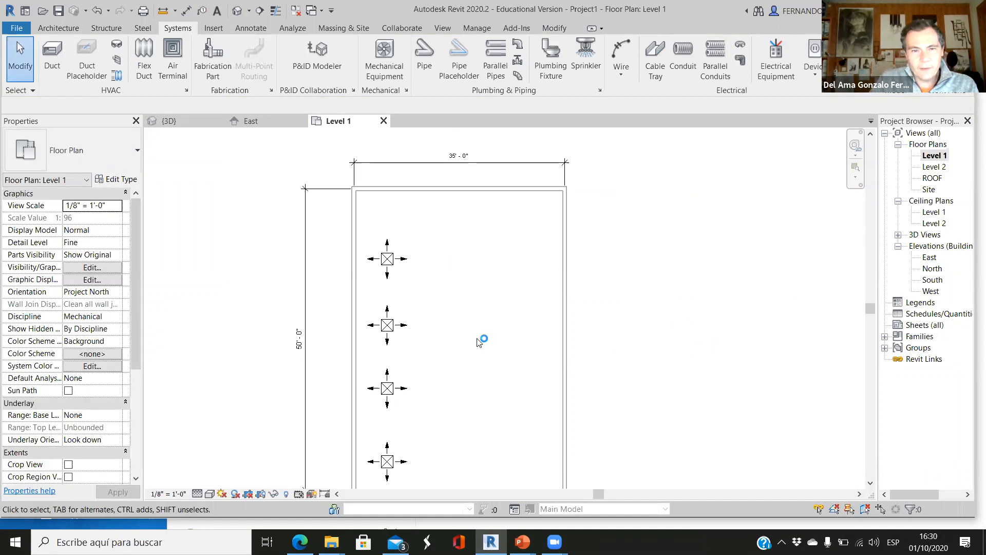
scroll(477, 336, "down", 2)
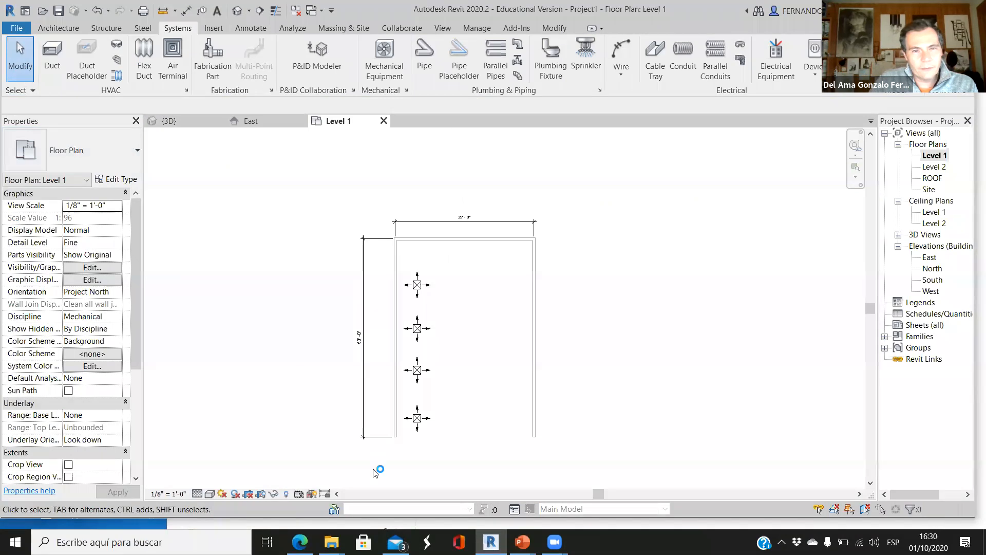
left_click_drag(380, 464, 456, 263)
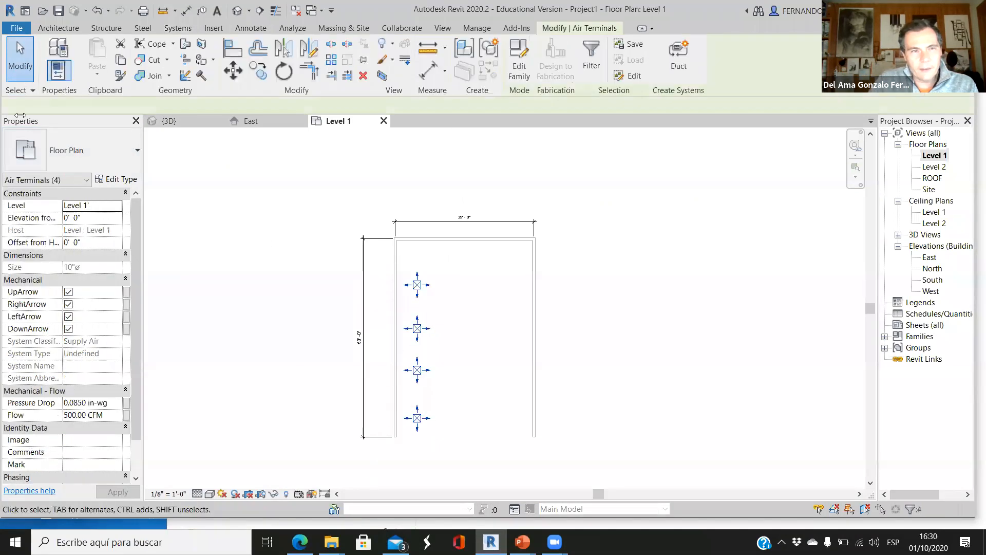
key("Down")
key("Down")
key("Down")
key("Down")
key("Down")
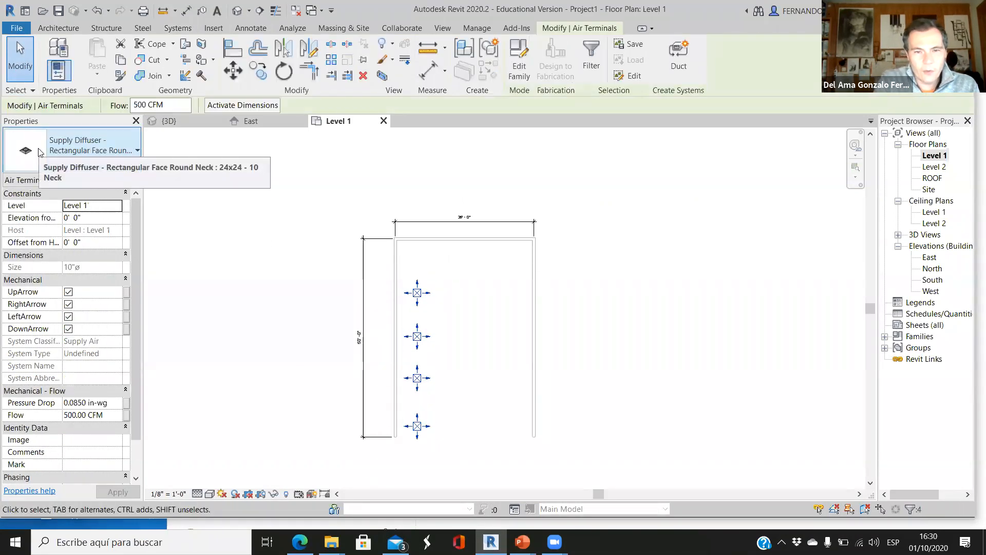
left_click(629, 344)
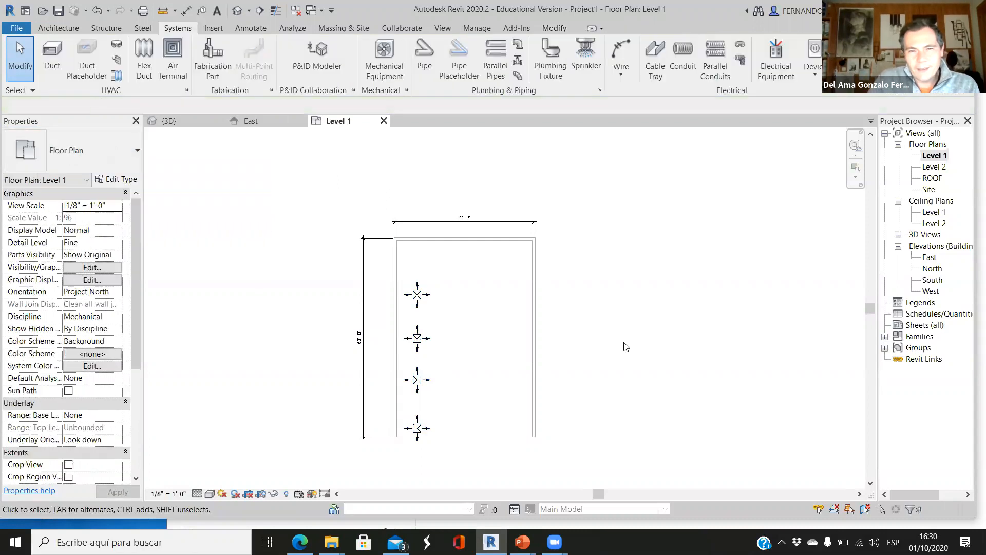
scroll(514, 386, "up", 2)
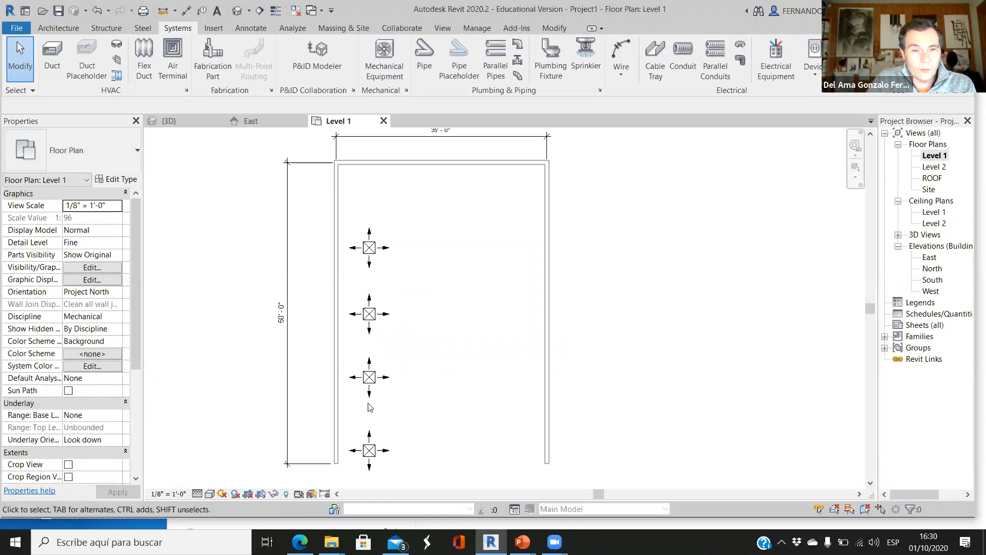
left_click(371, 389)
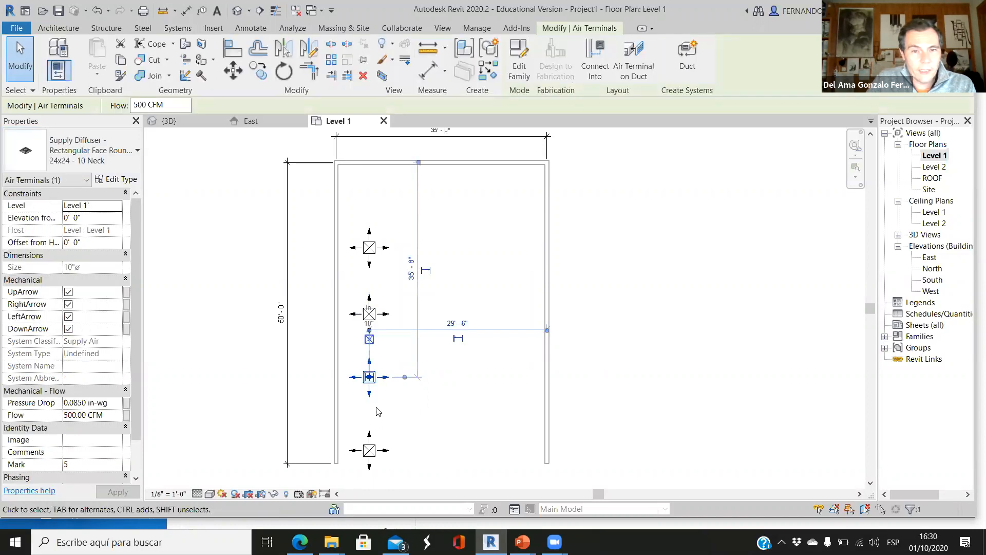
left_click(375, 452, "ctrl")
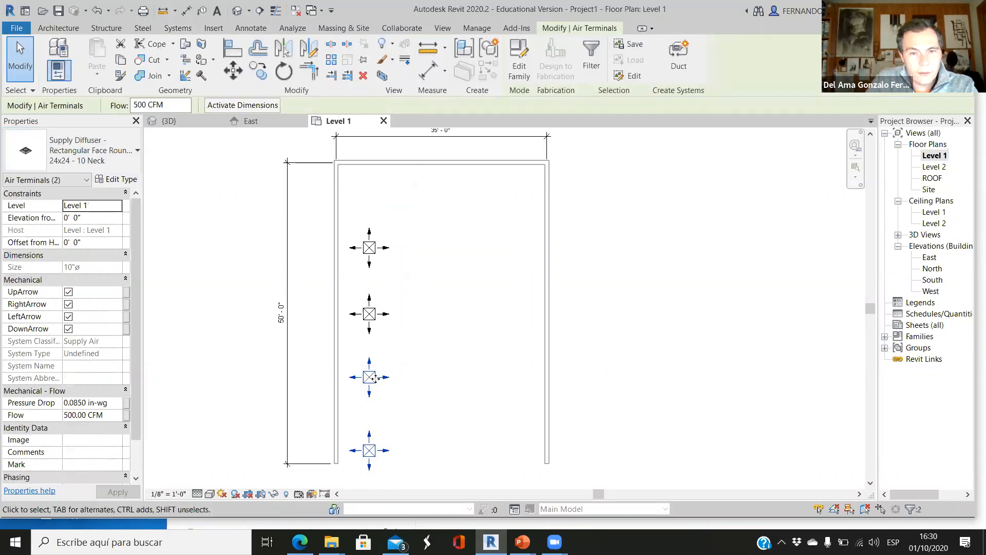
left_click(395, 406)
left_click(371, 454)
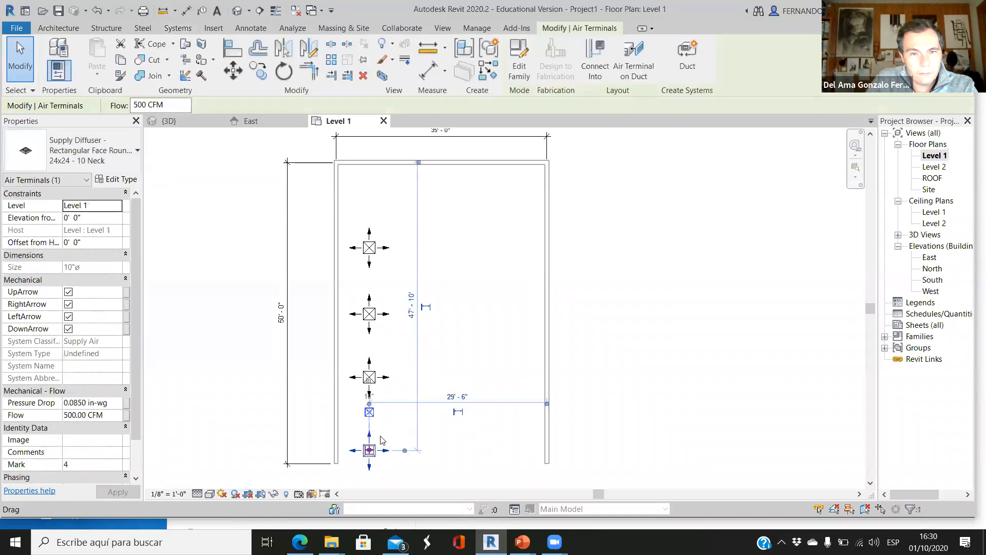
left_click(637, 393)
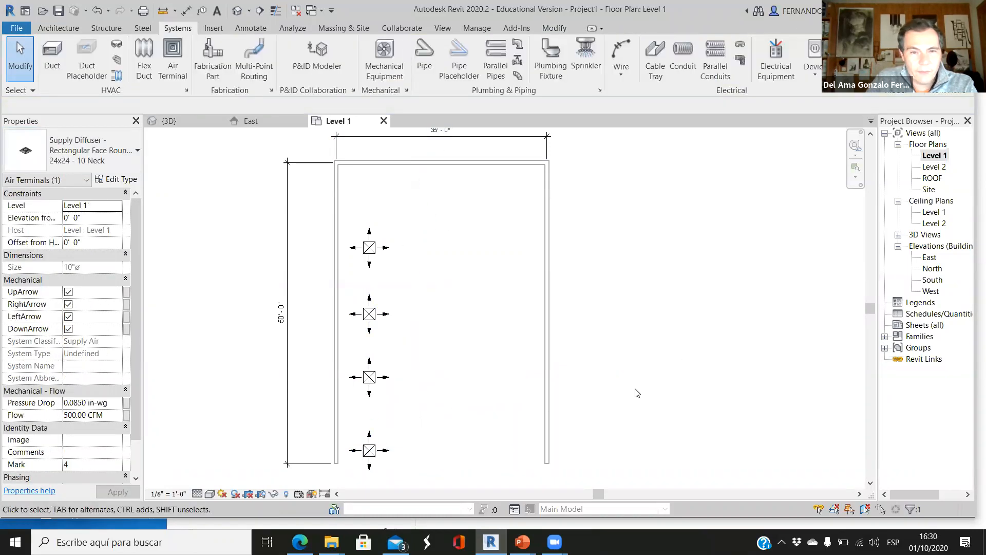
scroll(370, 451, "up", 2)
scroll(292, 371, "down", 1)
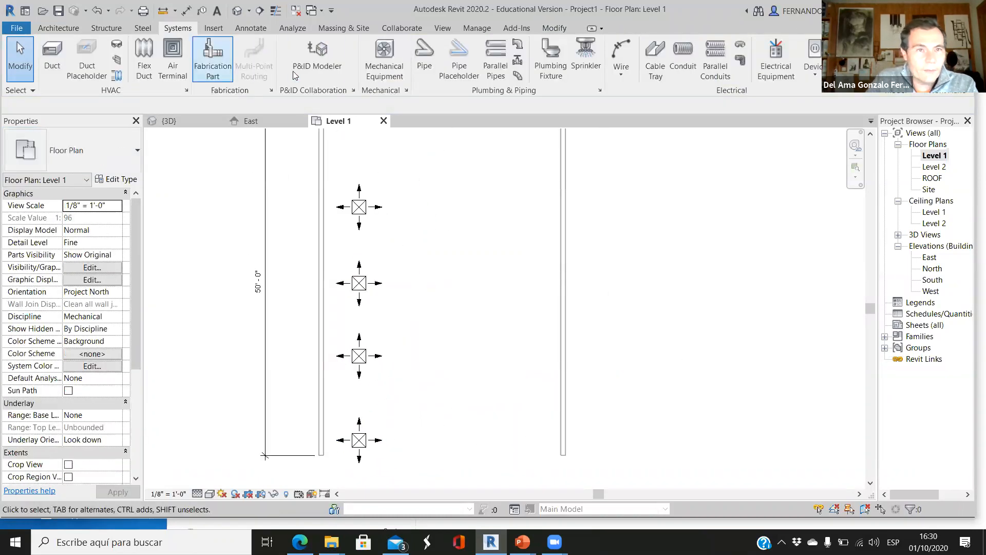
Place a continuous aligned dimension string through the north edges of the four supply diffusers, with its line just outside the west wall.
left_click(250, 28)
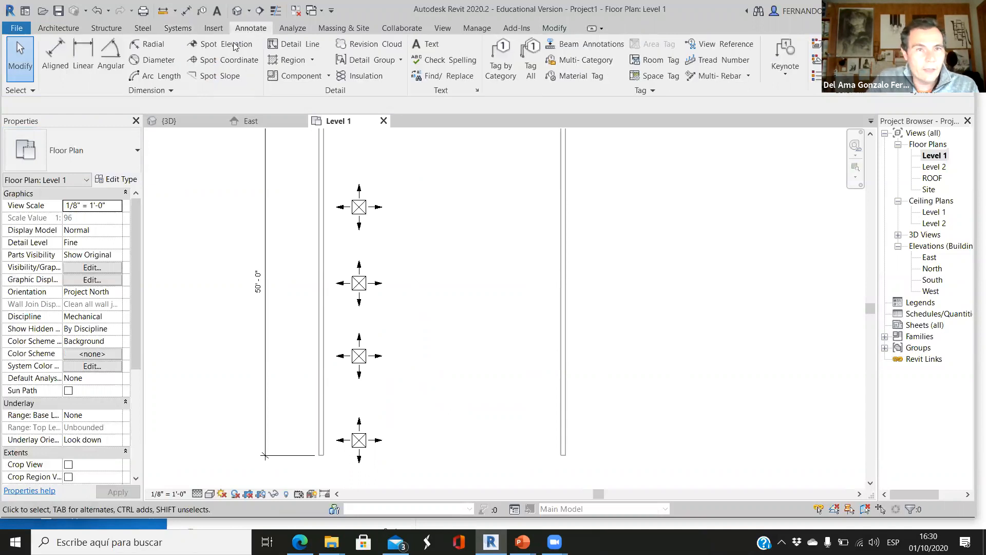
left_click(54, 57)
scroll(380, 232, "up", 3)
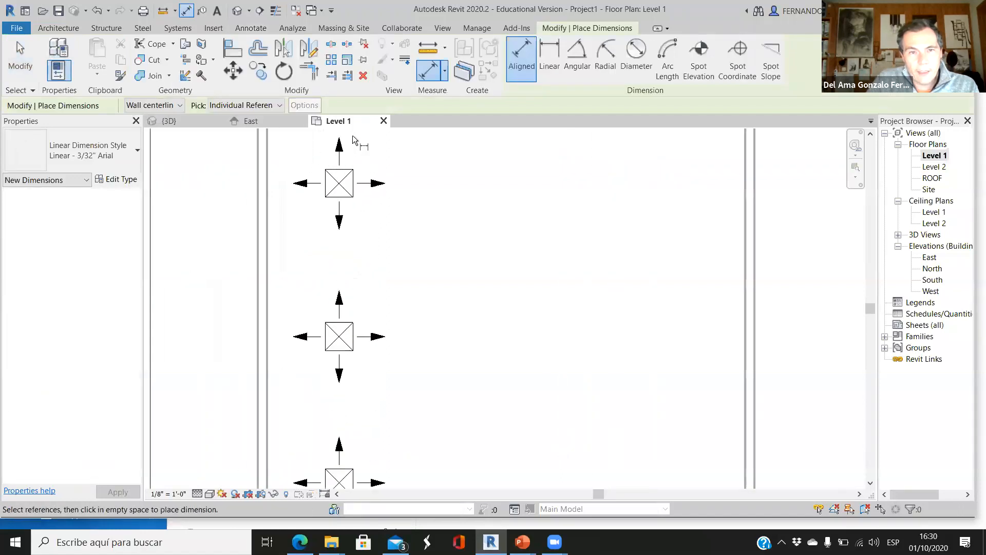
scroll(348, 158, "up", 1)
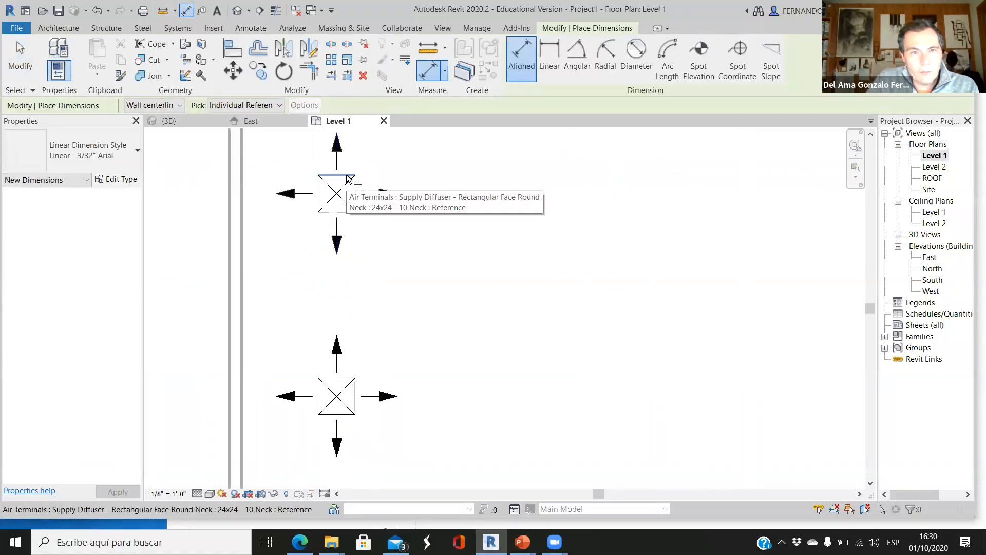
left_click(347, 177)
left_click(348, 380)
scroll(348, 180, "down", 3)
scroll(350, 419, "up", 2)
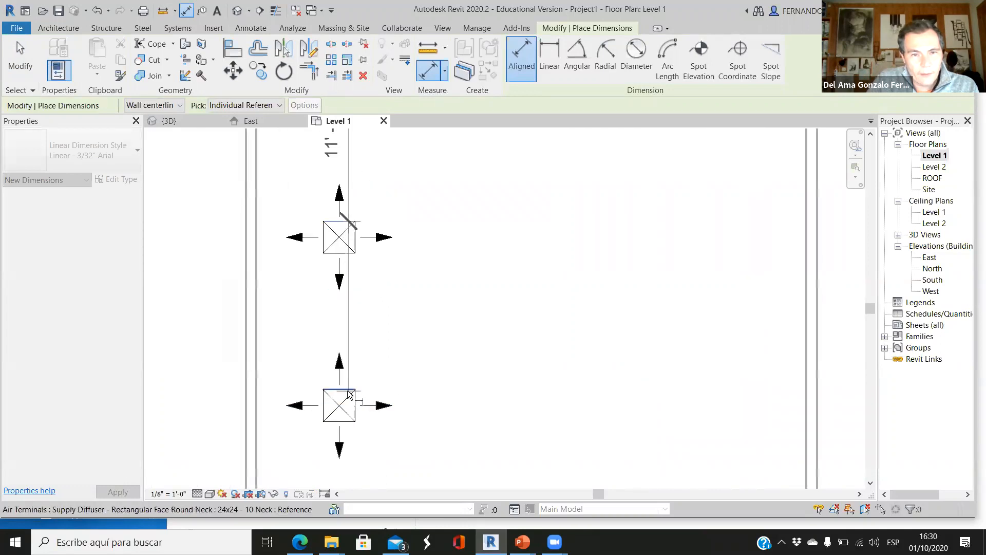
left_click(349, 394)
scroll(344, 411, "down", 2)
scroll(342, 439, "up", 2)
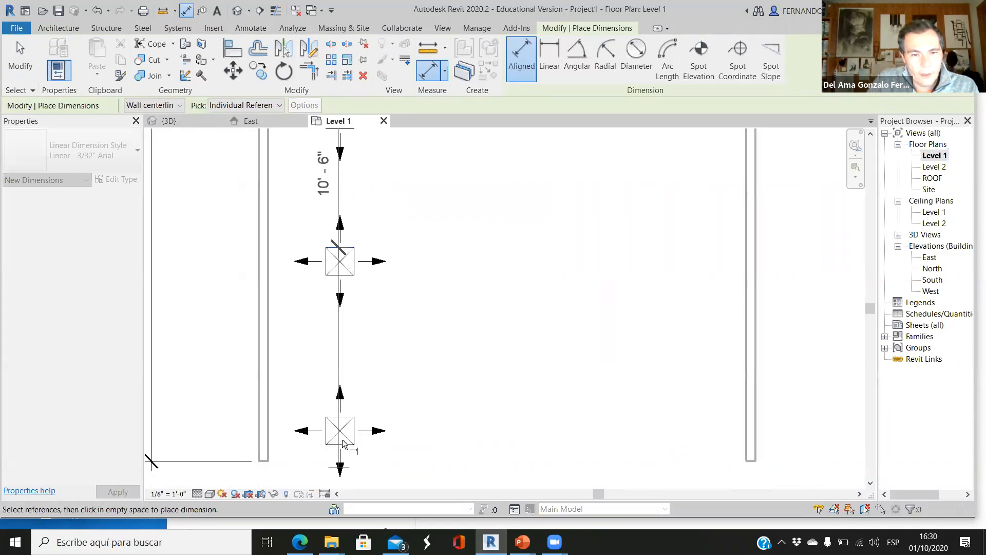
scroll(342, 439, "up", 2)
scroll(443, 344, "down", 3)
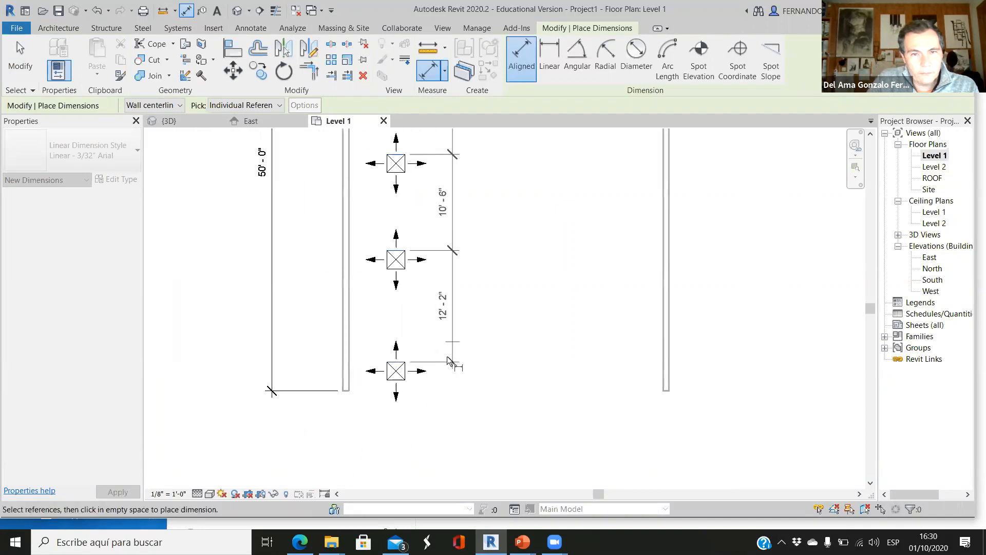
left_click(447, 356)
scroll(431, 350, "down", 2)
left_click(363, 332)
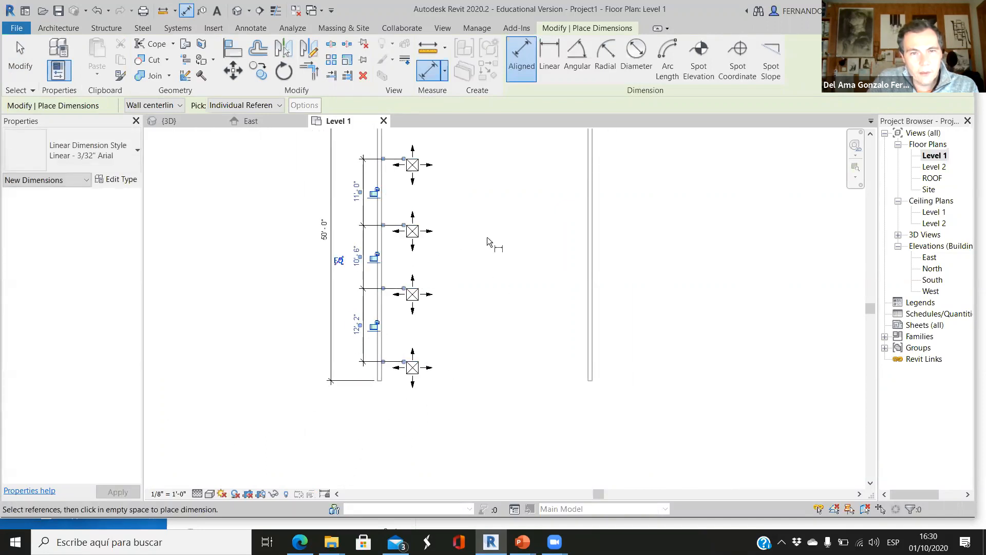
Apply the equality constraint to the diffuser dimension string so the four diffusers are evenly spaced.
scroll(355, 195, "up", 2)
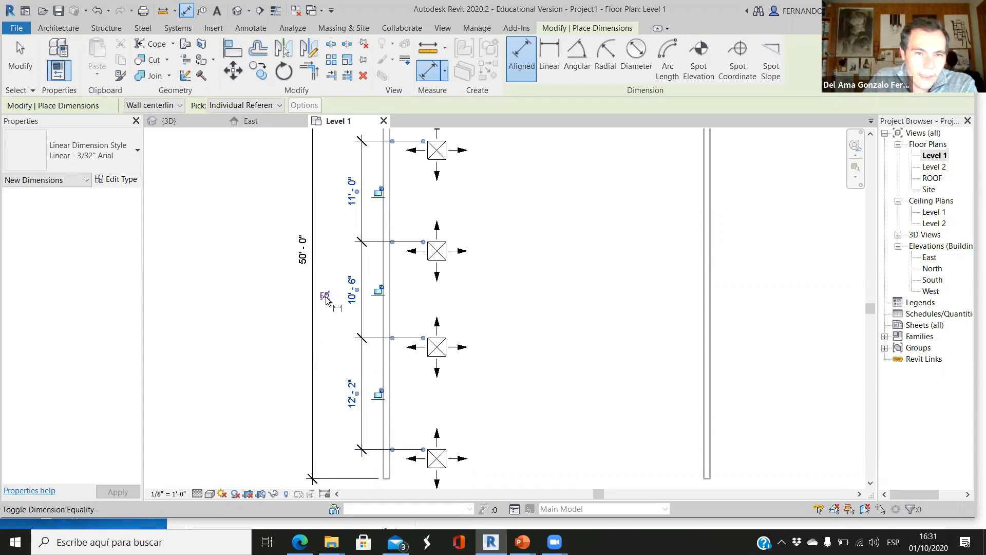
left_click(326, 299)
scroll(341, 362, "down", 1)
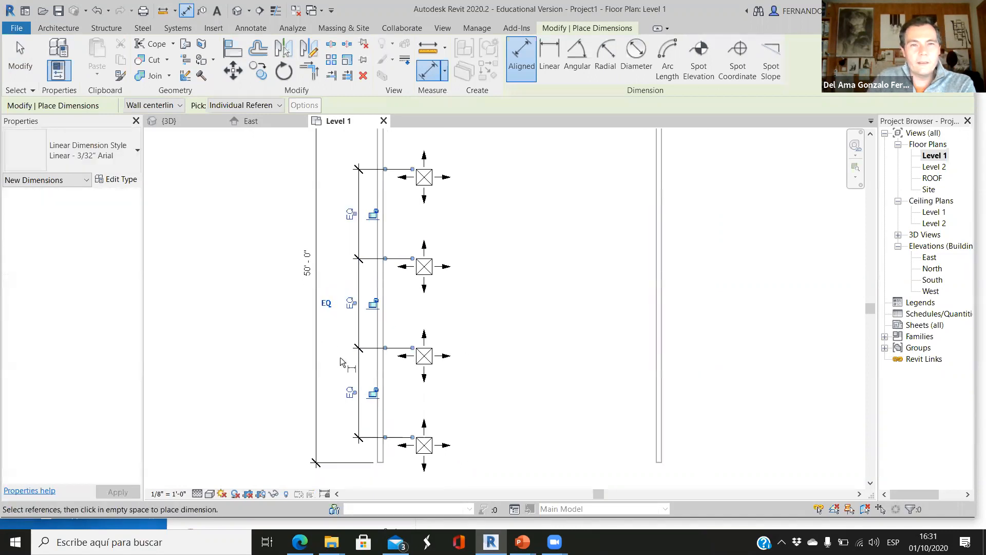
scroll(341, 362, "down", 1)
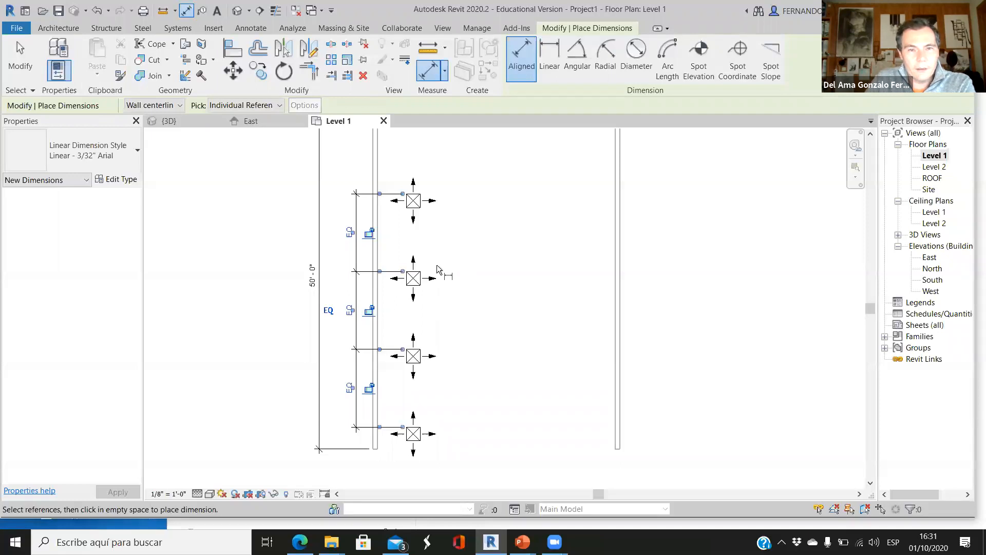
left_click(282, 393)
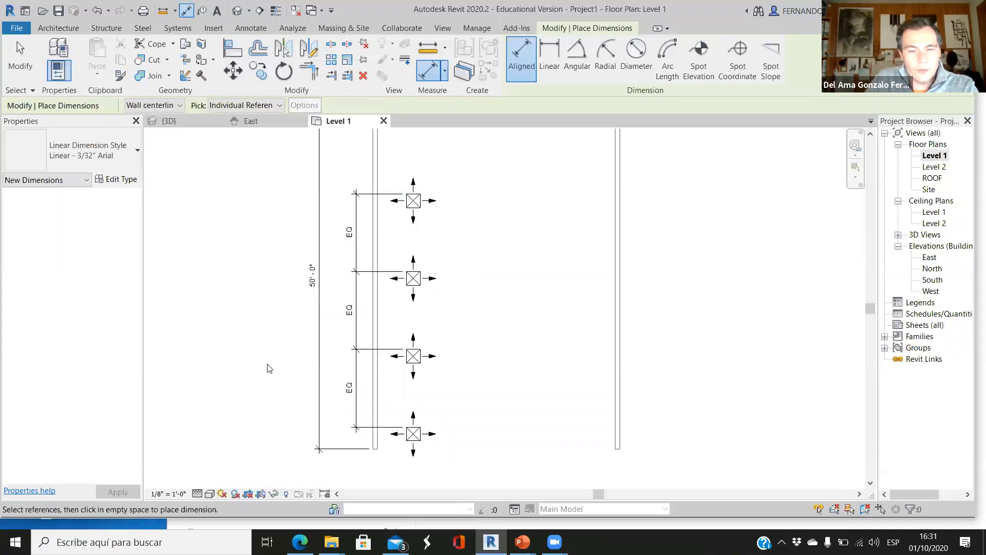
key("Escape")
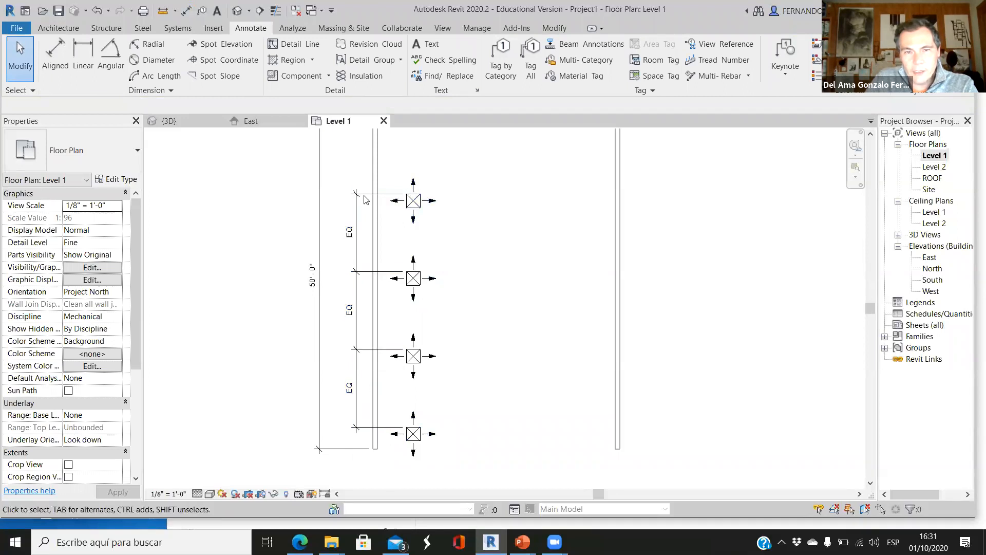
Release the equality constraint on the diffuser dimension string and move the second diffuser from the north about 2' 9" south.
left_click(351, 237)
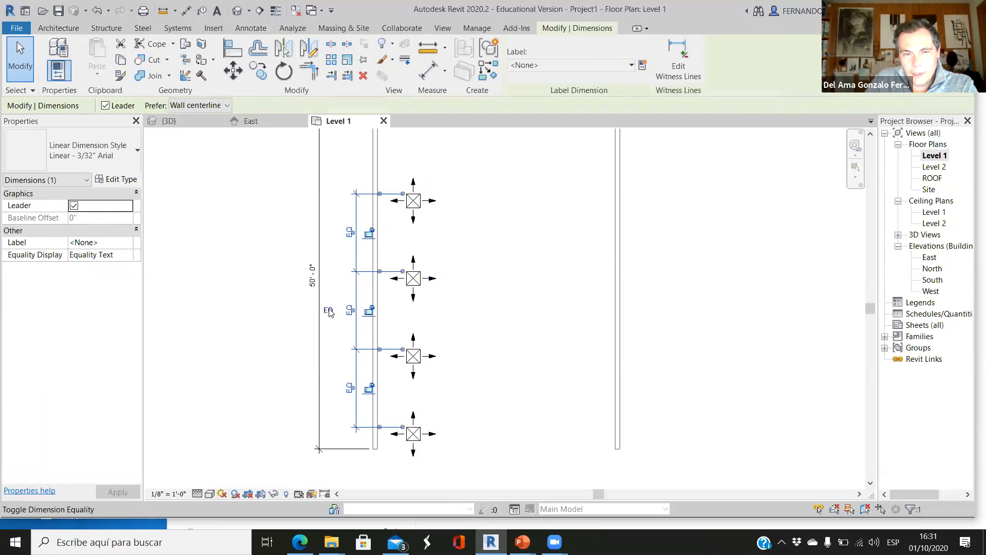
left_click(329, 311)
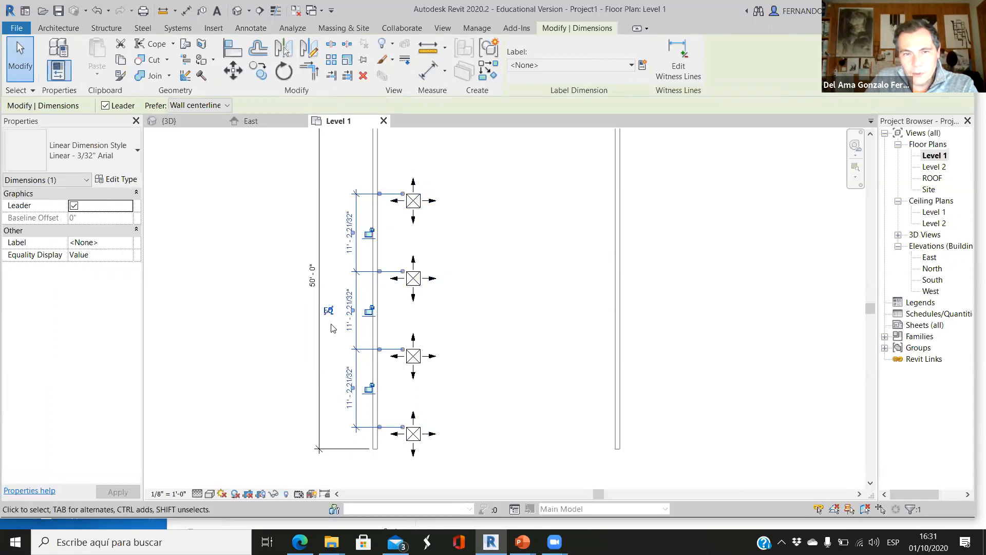
scroll(332, 358, "up", 2)
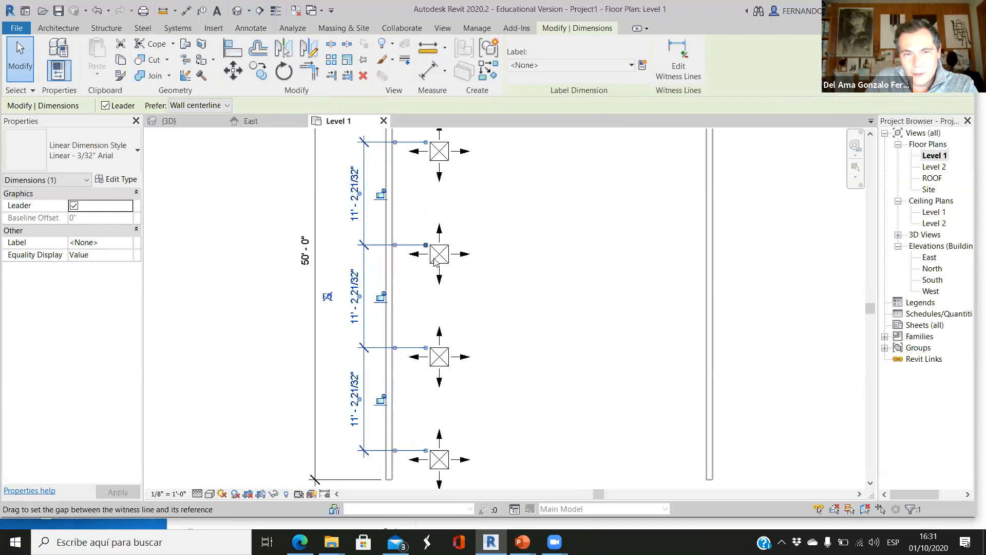
left_click_drag(437, 257, 437, 282)
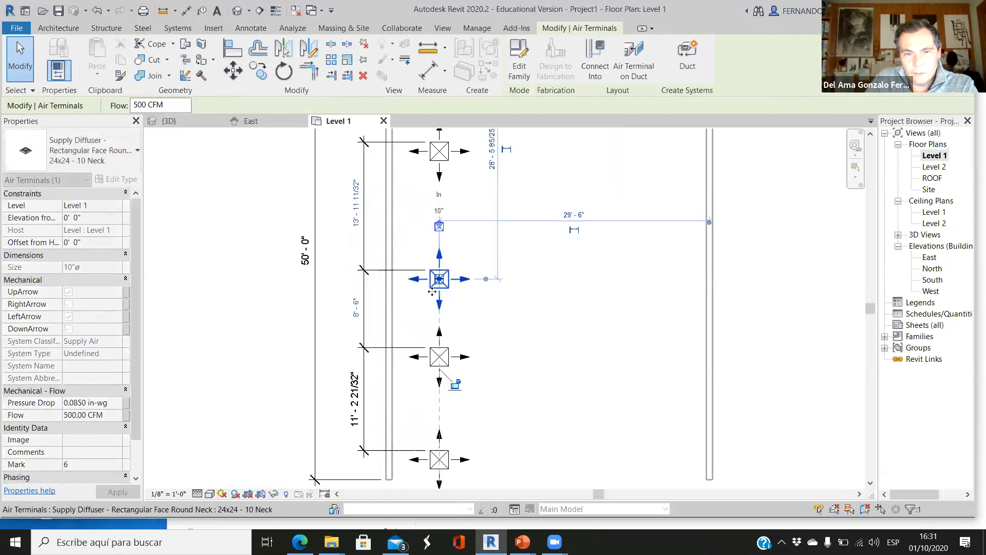
left_click(338, 345)
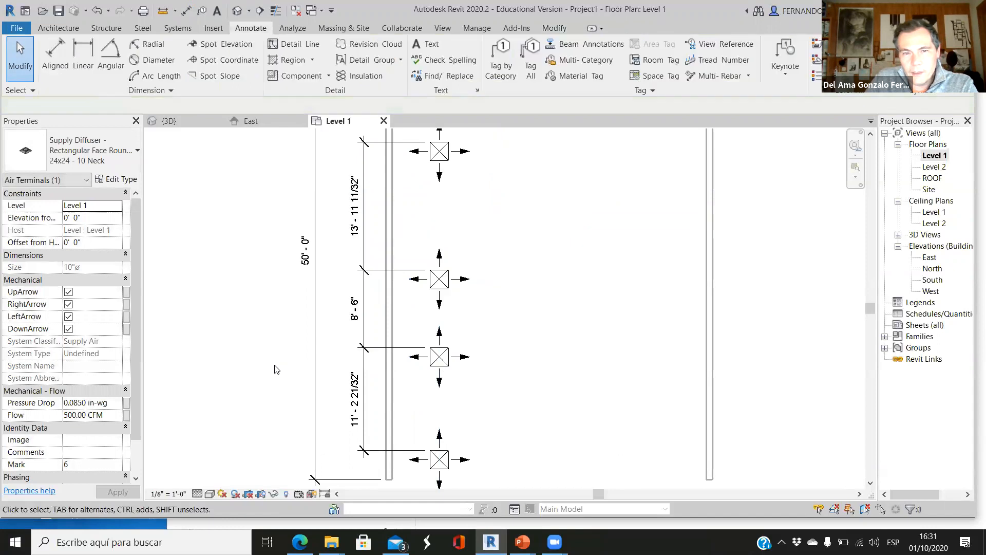
Reapply the equality constraint to the diffuser dimension string to space the four diffusers evenly again.
left_click(386, 351)
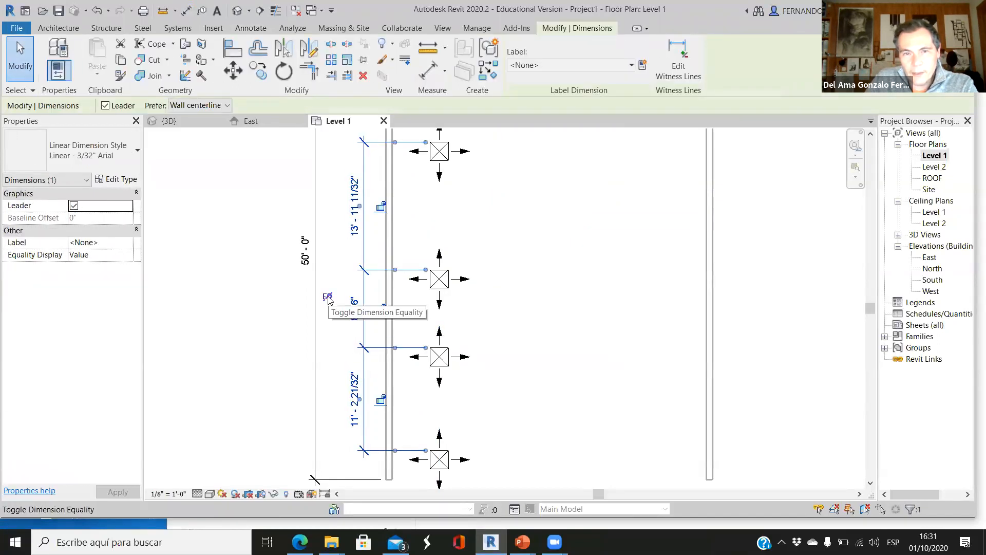
left_click(328, 298)
left_click(275, 367)
scroll(277, 399, "down", 2)
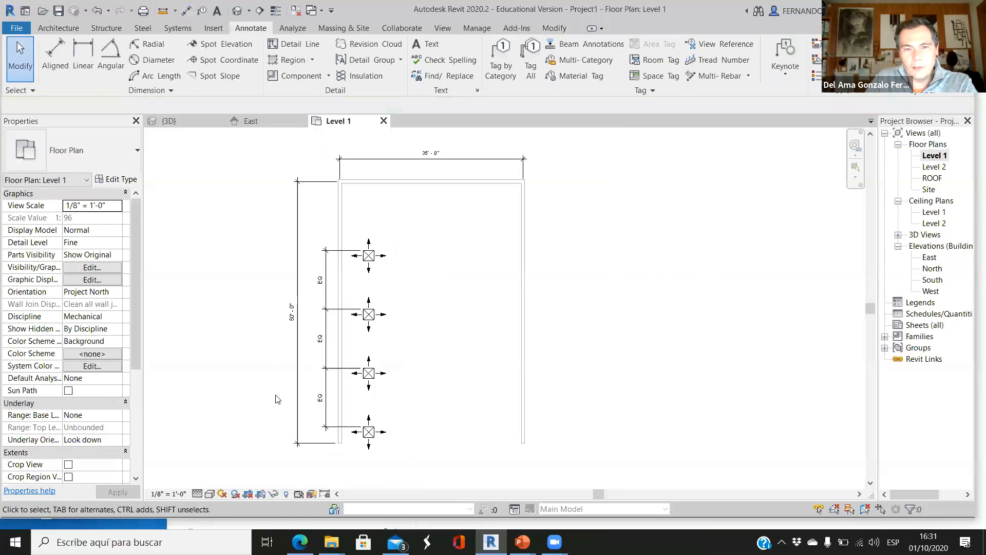
Delete the equality dimension string beside the west wall and unconstrain the four diffusers.
left_click(325, 430)
key("Delete")
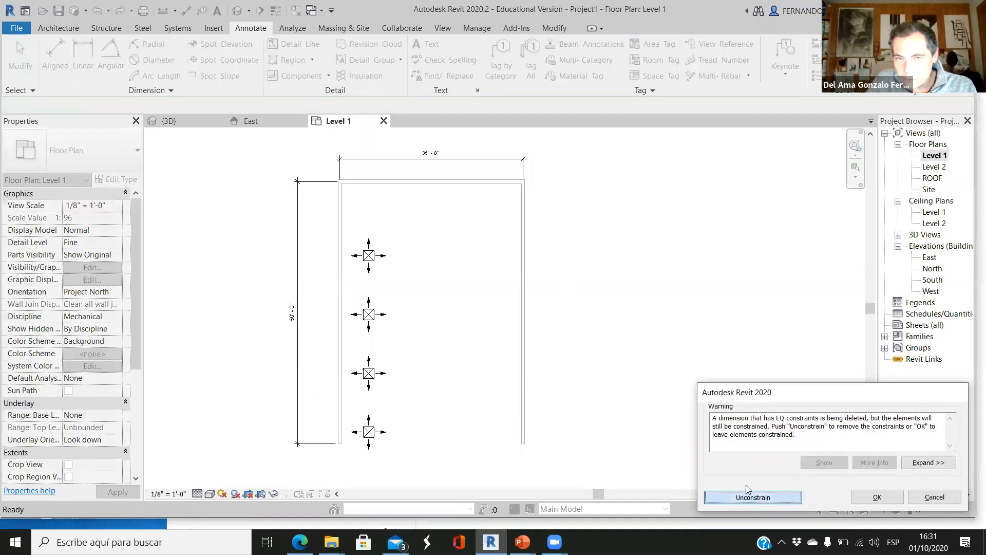
left_click(753, 498)
scroll(322, 351, "up", 1)
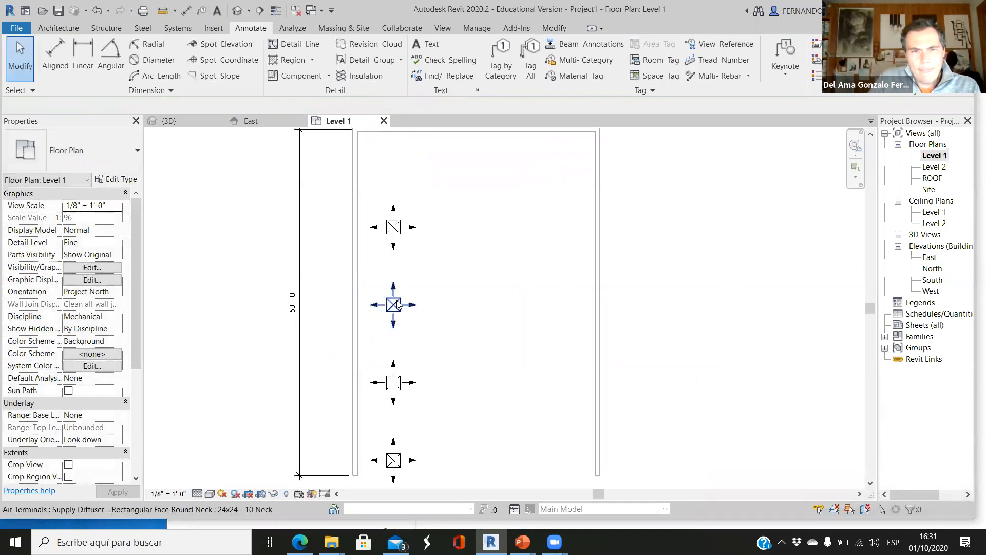
scroll(382, 272, "down", 1)
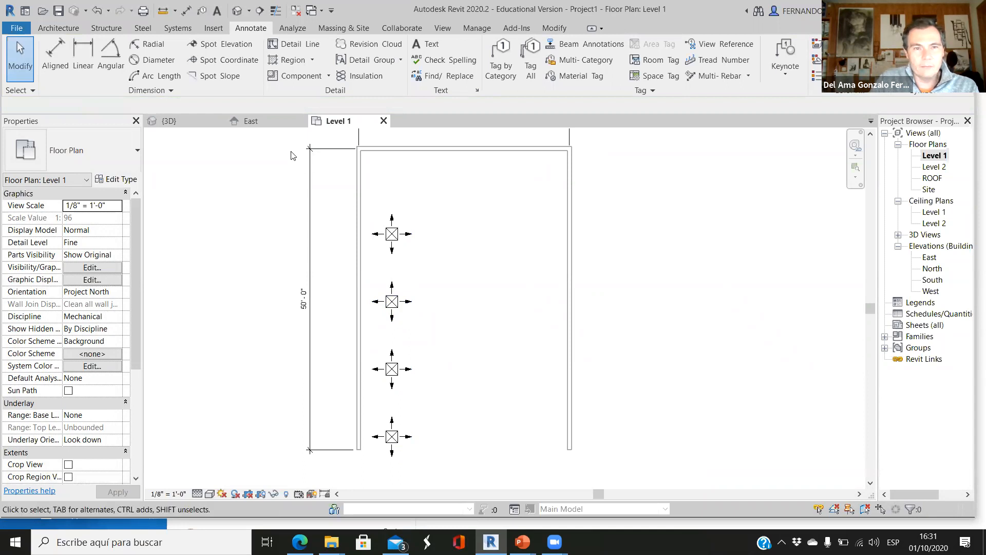
Open the East elevation and bring the four supply diffusers on Level 1 into view.
left_click(263, 122)
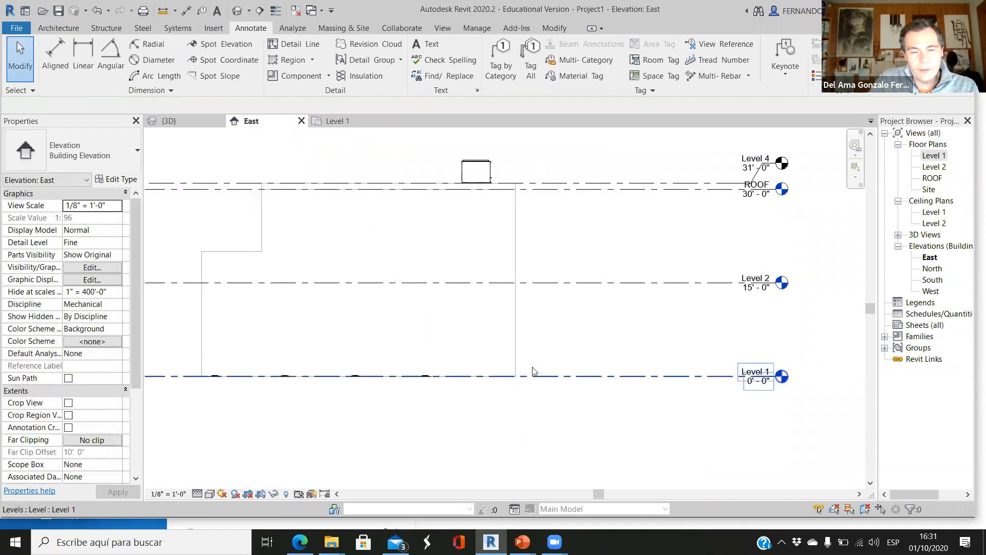
scroll(535, 368, "down", 3)
scroll(350, 385, "up", 3)
scroll(510, 358, "up", 2)
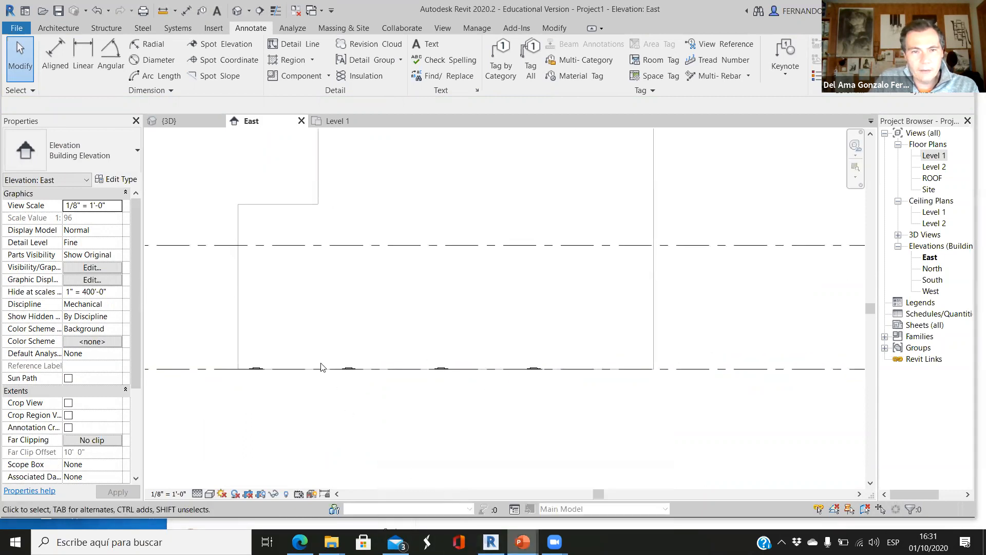
Switch to the PowerPoint guidelines and review the supply-to-return diffuser distance, diffuser elevation and bottom elevation of ducts.
key("alt+Tab")
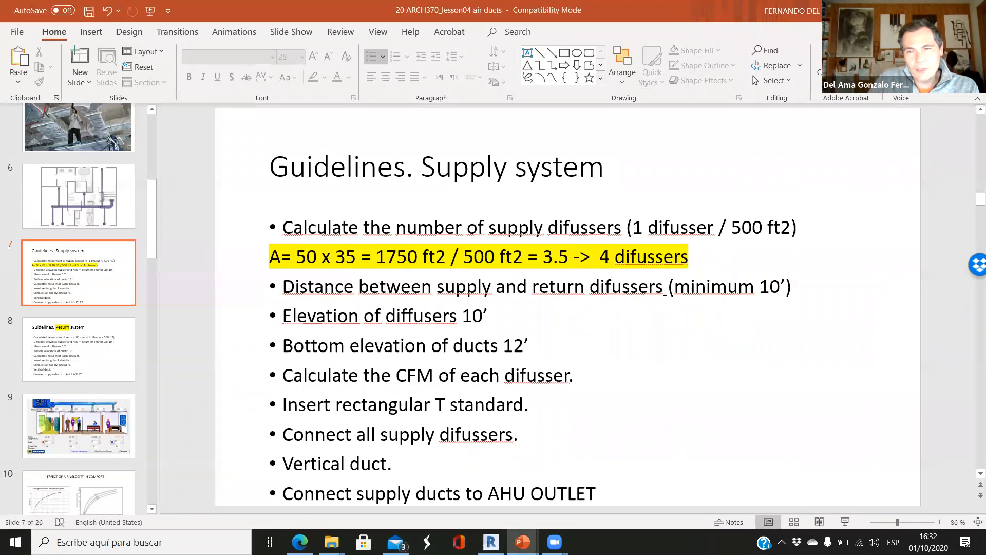
left_click_drag(675, 285, 786, 286)
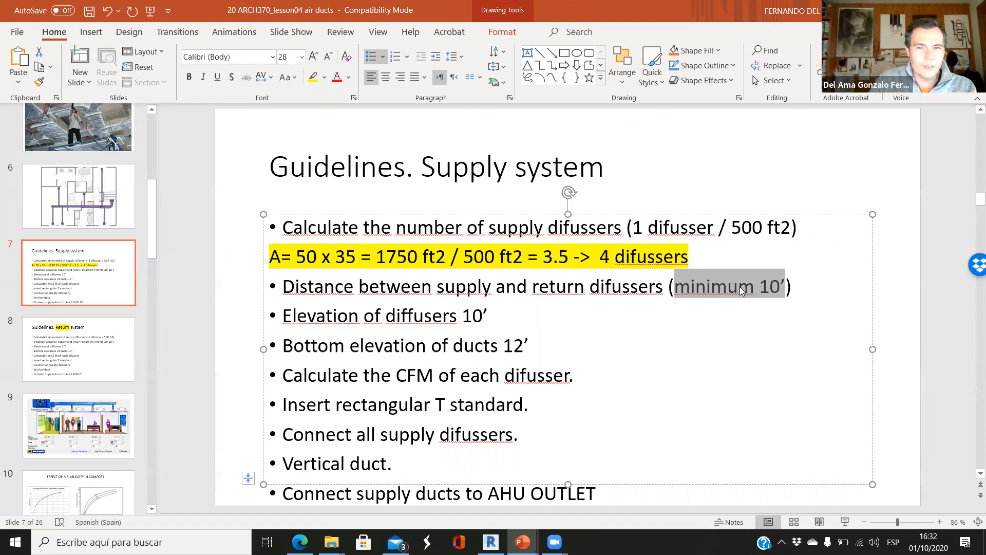
left_click(697, 289)
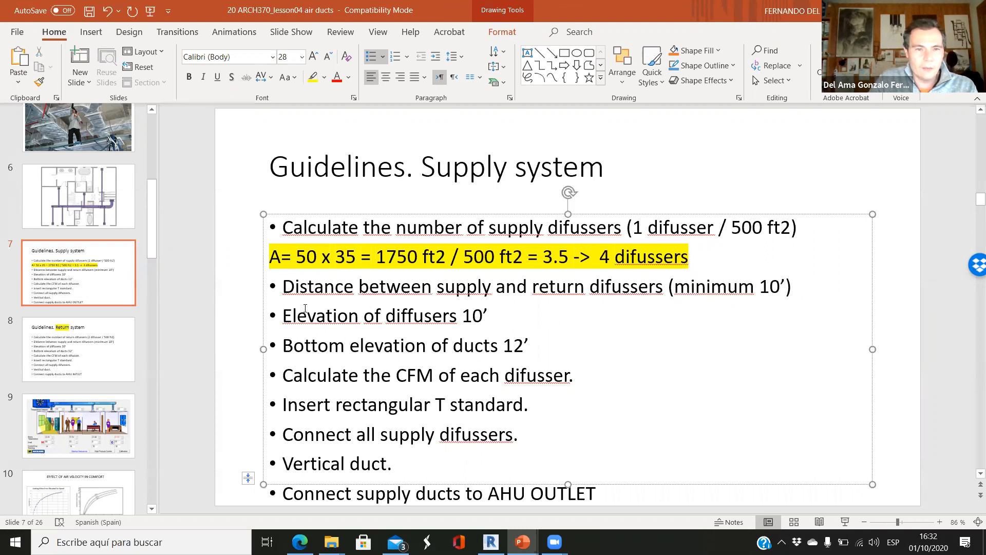
left_click_drag(283, 315, 483, 320)
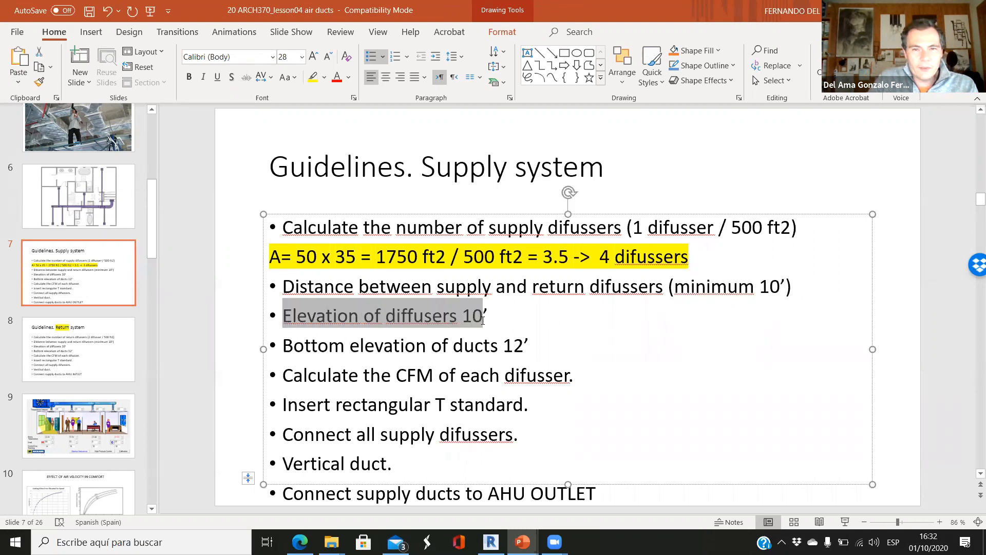
left_click(329, 345)
left_click_drag(280, 347, 535, 347)
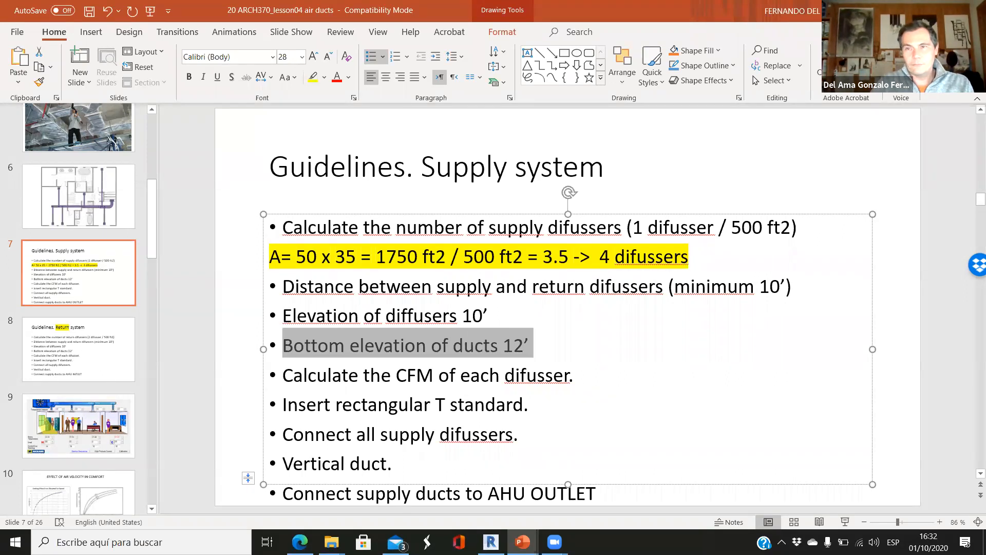
Return to Revit and set the elevation from level of all four supply diffusers to 10' 0".
key("alt+Tab")
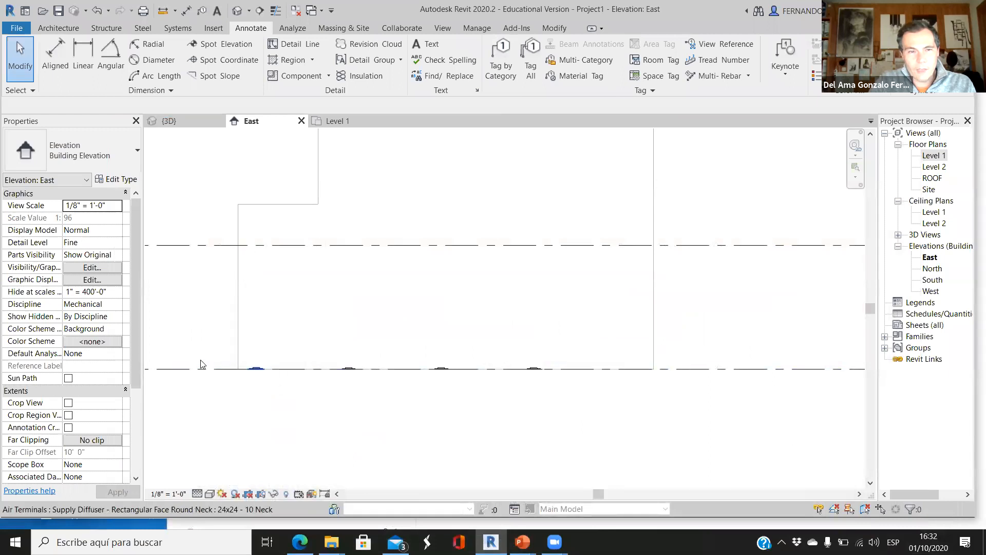
left_click_drag(227, 392, 276, 366)
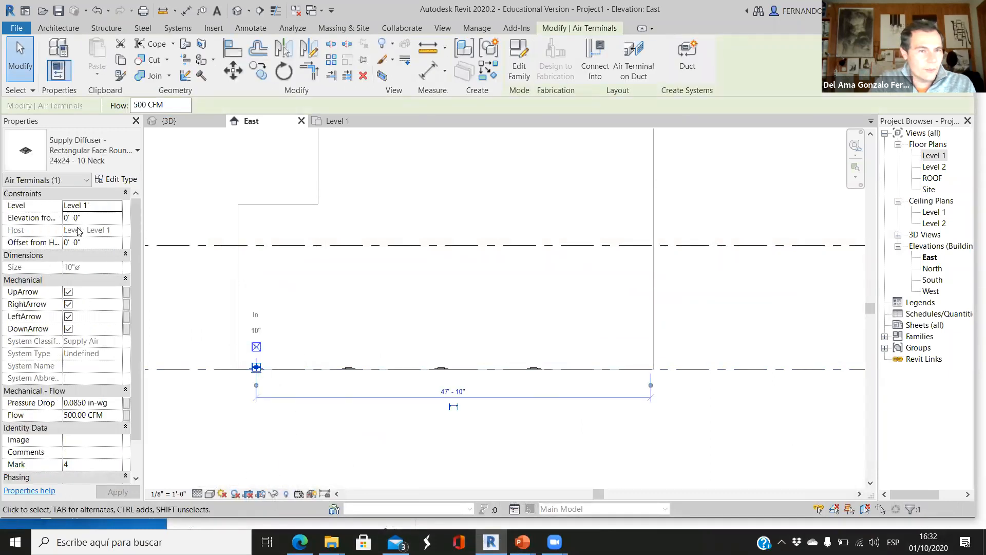
left_click(257, 445)
left_click_drag(186, 416, 625, 330)
left_click(88, 216)
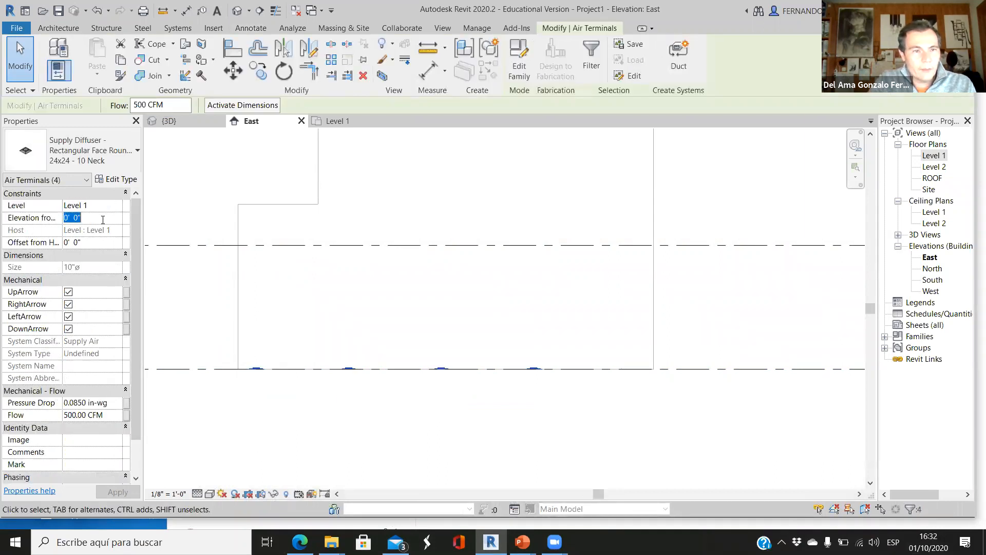
type("10")
key("Return")
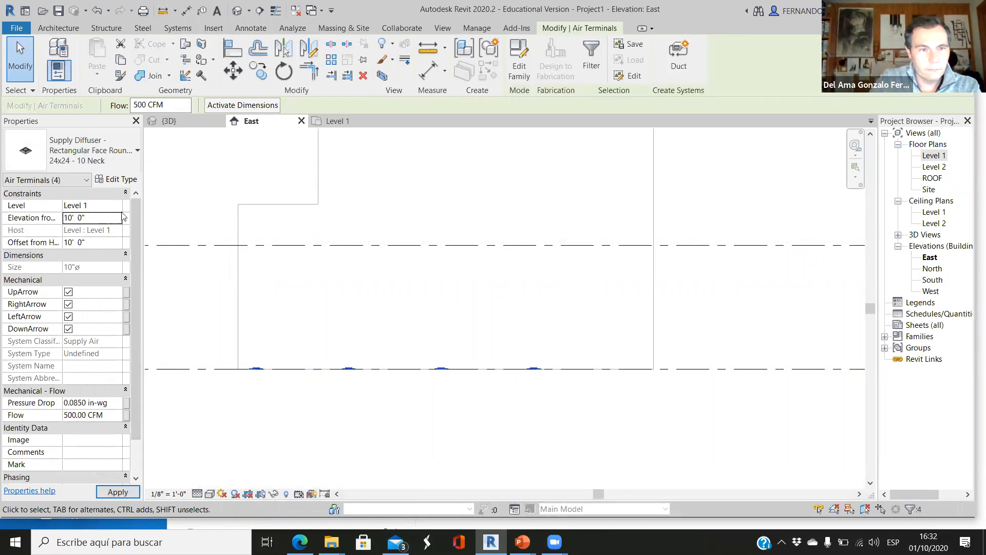
left_click(331, 416)
Examine the height of the four diffusers relative to Level 1, Level 2 and the roof in the East elevation.
scroll(441, 309, "up", 5)
scroll(444, 307, "down", 4)
scroll(420, 308, "up", 5)
scroll(410, 368, "down", 3)
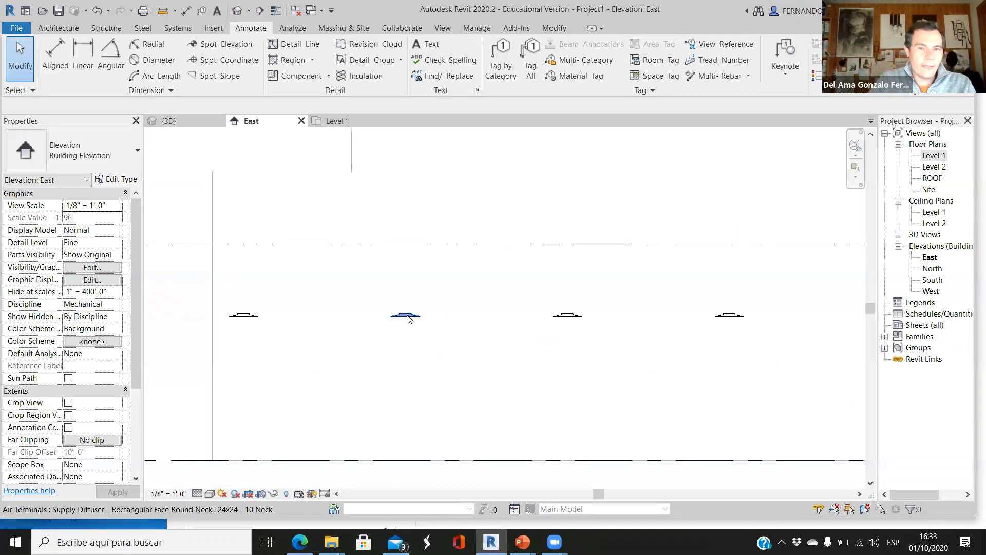
scroll(293, 304, "down", 1)
scroll(424, 315, "down", 1)
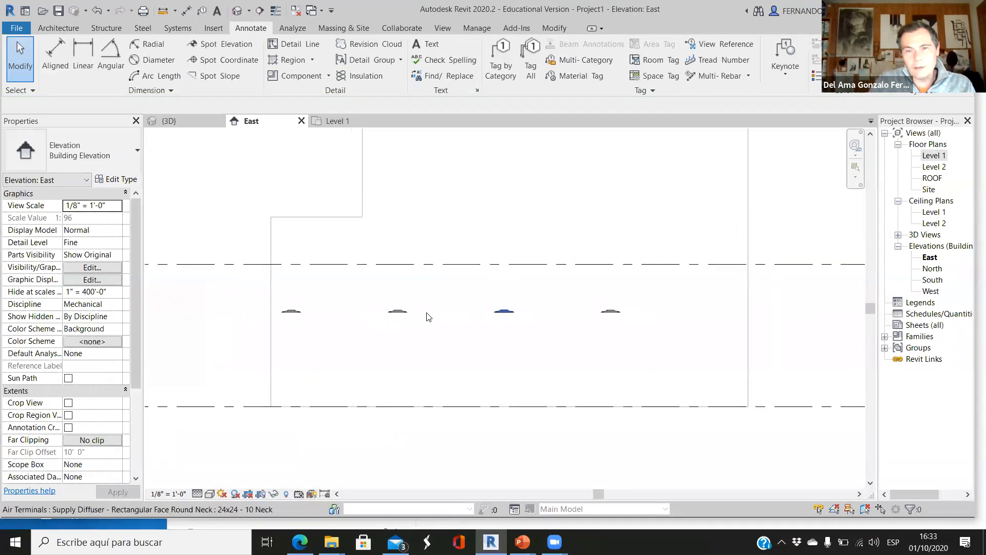
scroll(280, 283, "down", 1)
scroll(824, 297, "up", 1)
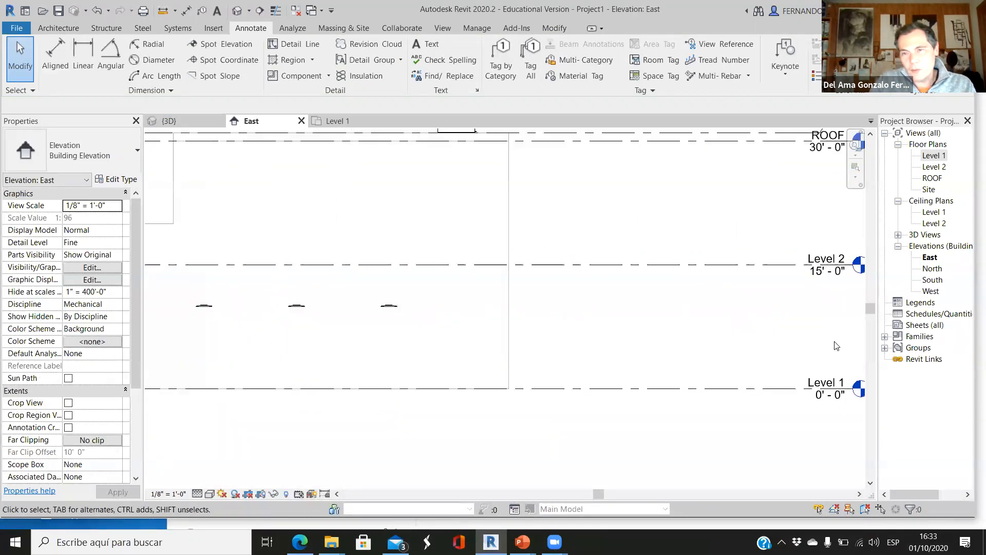
scroll(776, 317, "down", 1)
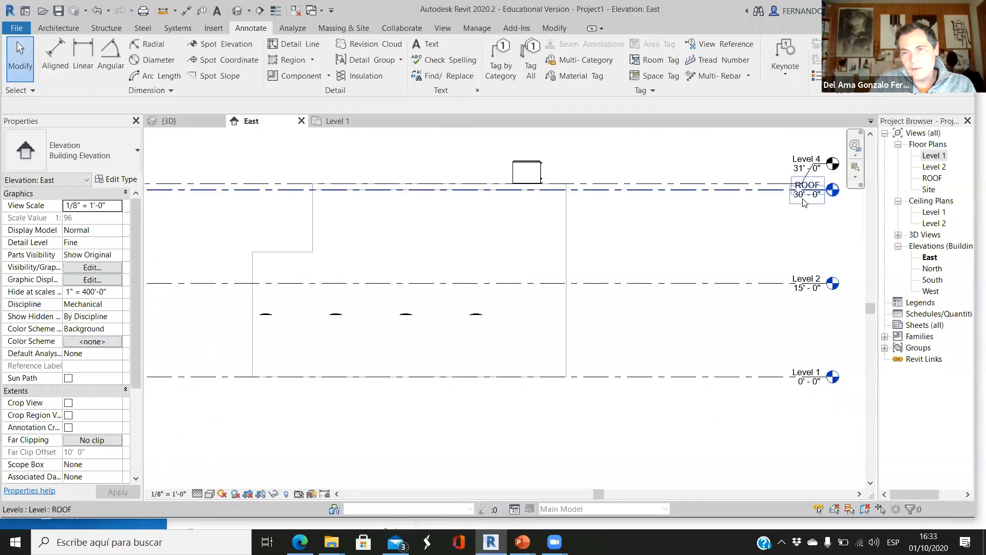
scroll(309, 345, "up", 3)
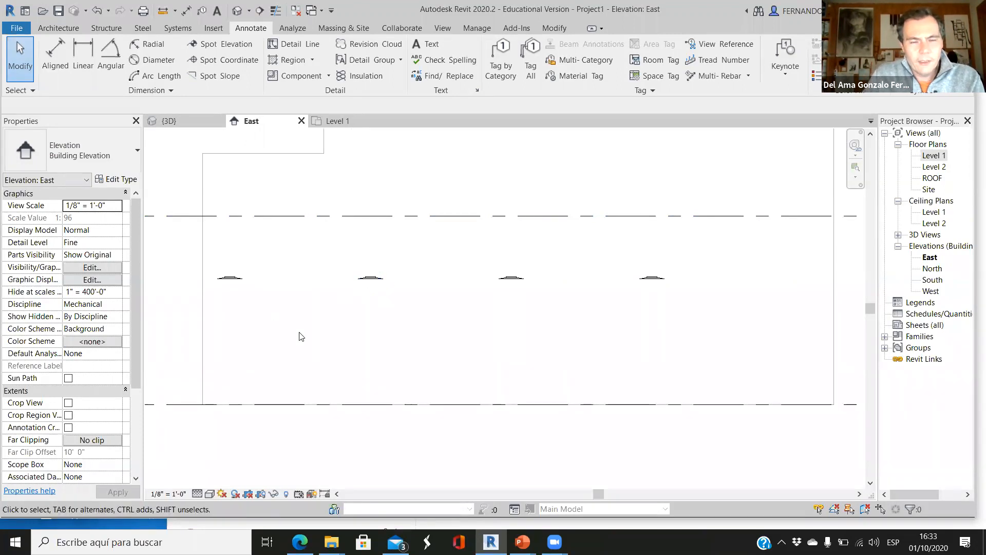
Return to the Level 1 floor plan and check the northernmost diffuser's elevation.
left_click(334, 120)
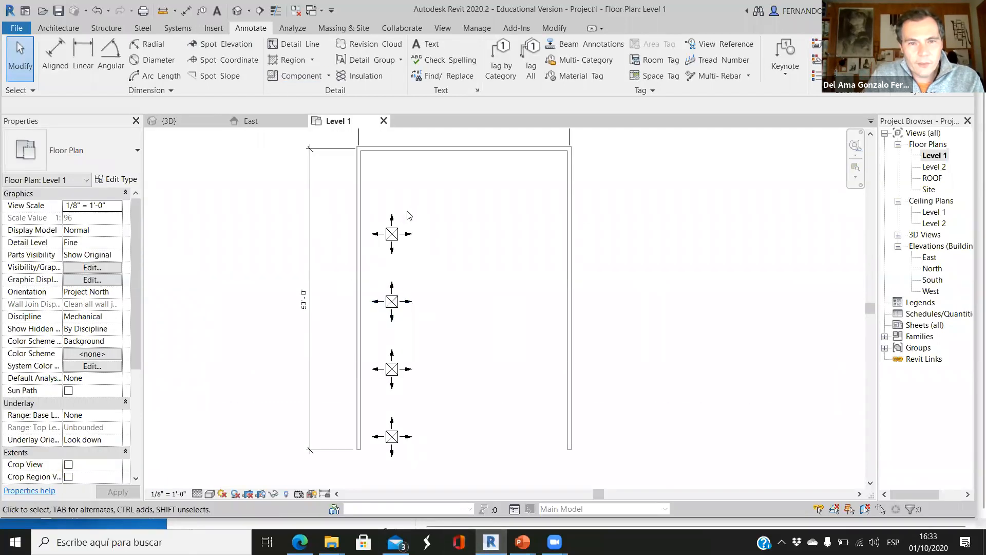
left_click(397, 239)
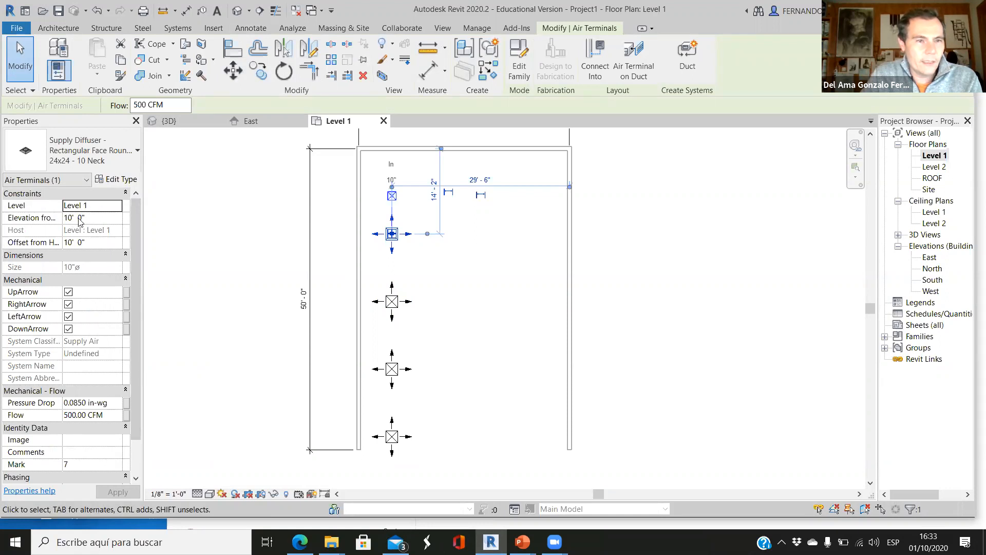
left_click(736, 323)
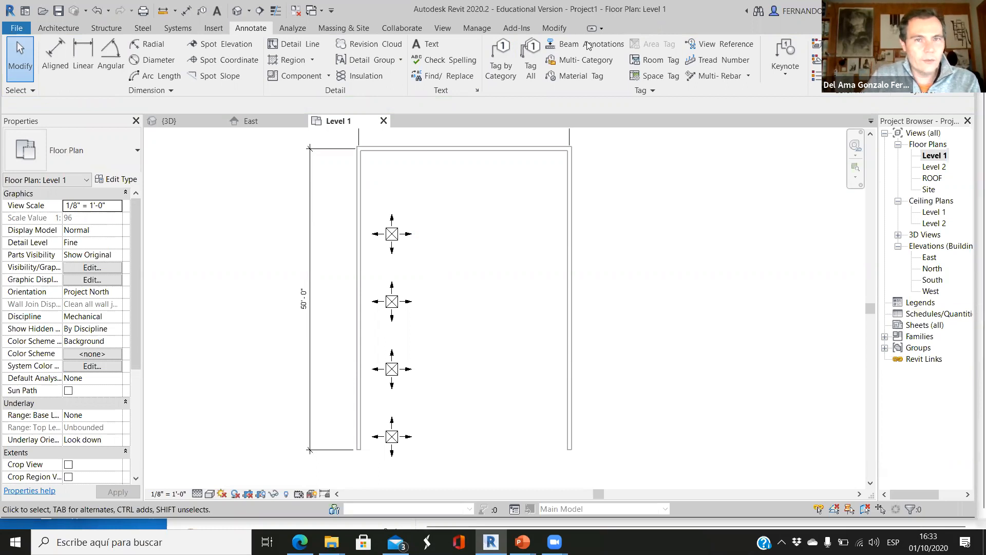
Start a new rectangular duct on Level 1 and choose Supply Air as its system type.
left_click(178, 28)
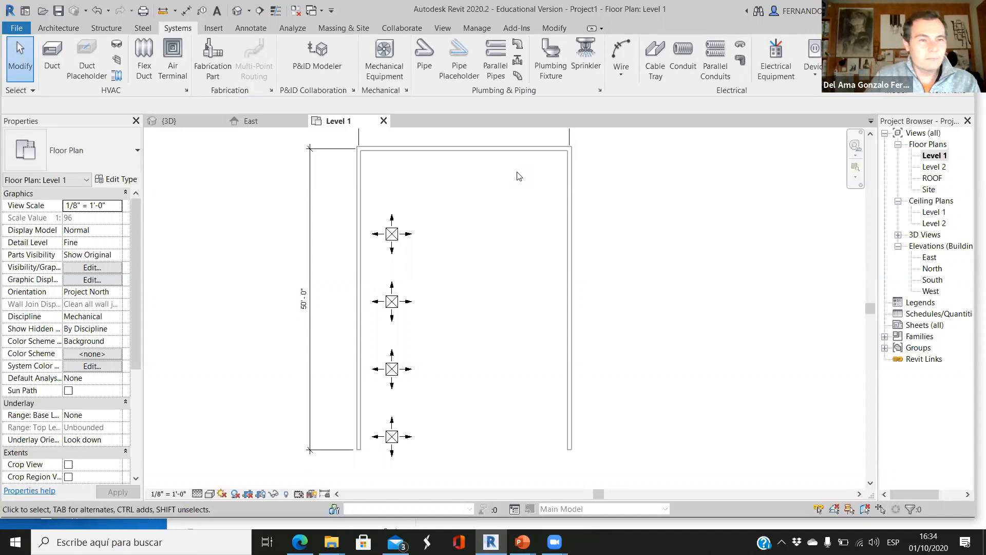
left_click(53, 55)
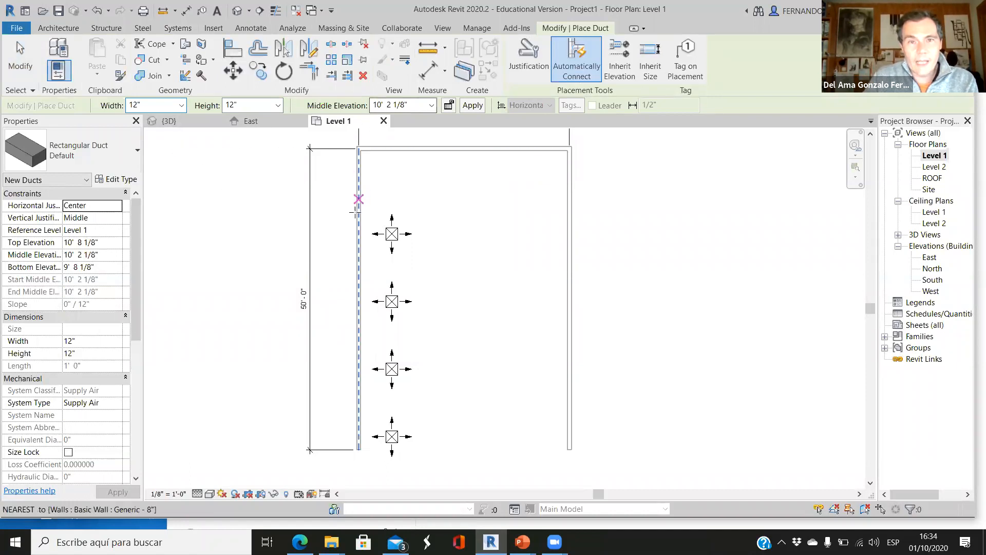
scroll(386, 240, "up", 5)
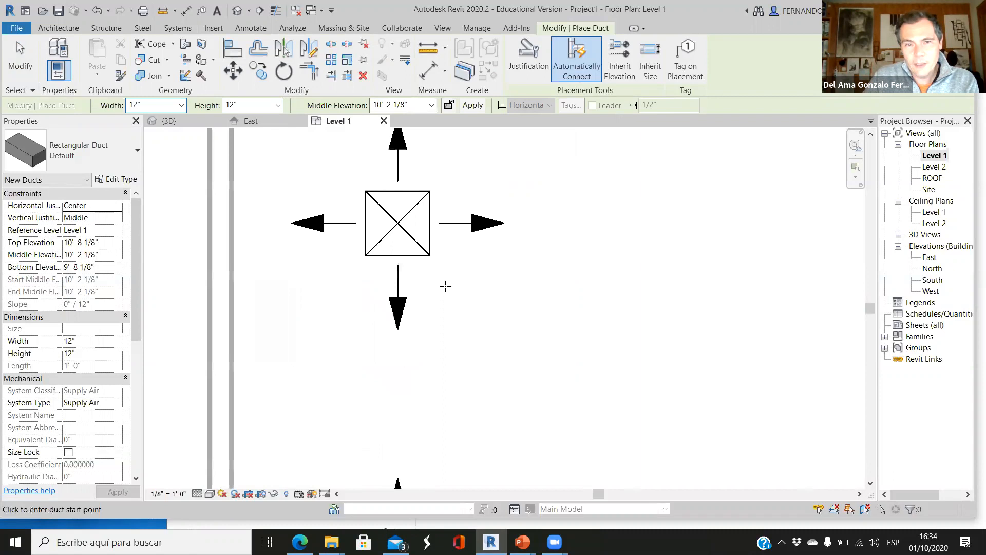
scroll(463, 250, "down", 1)
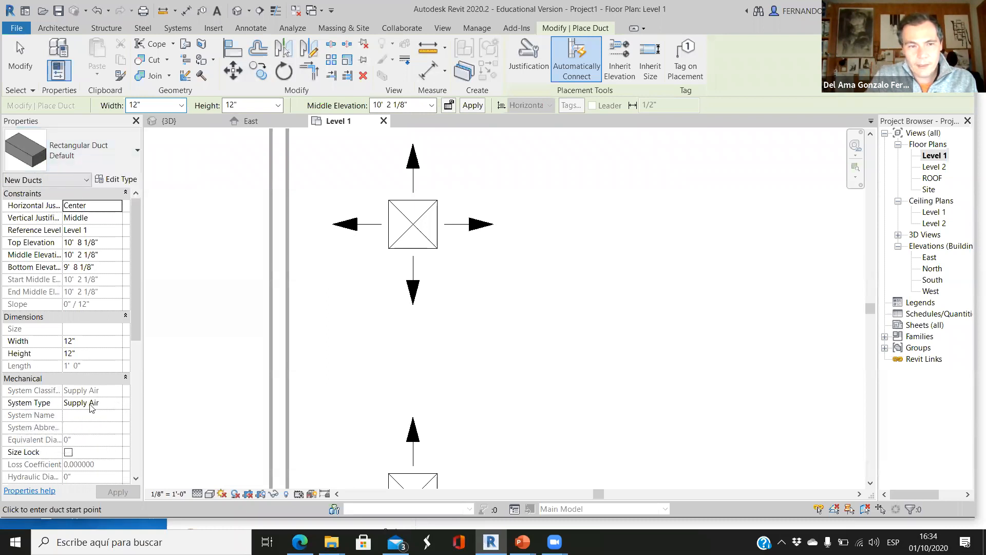
left_click(118, 404)
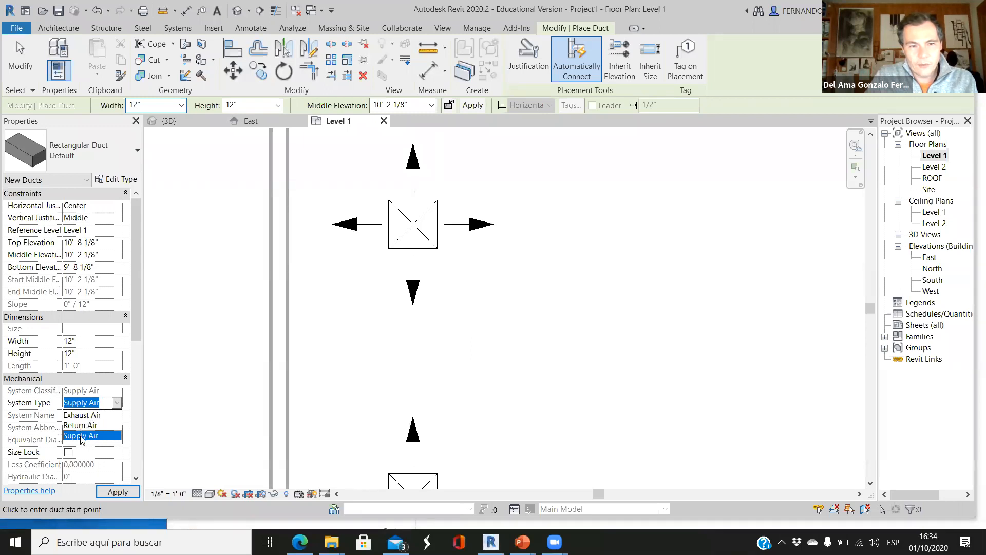
left_click(81, 436)
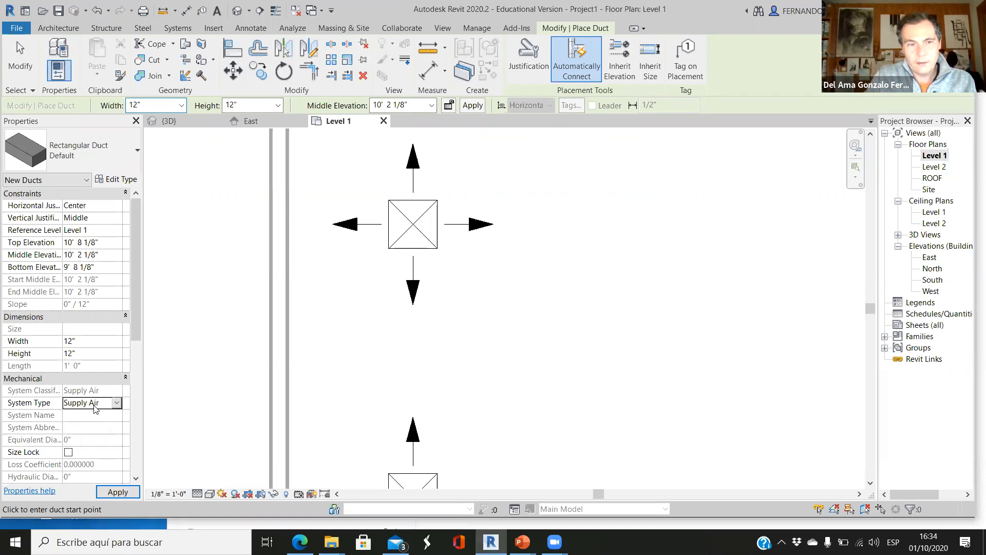
scroll(319, 319, "down", 5)
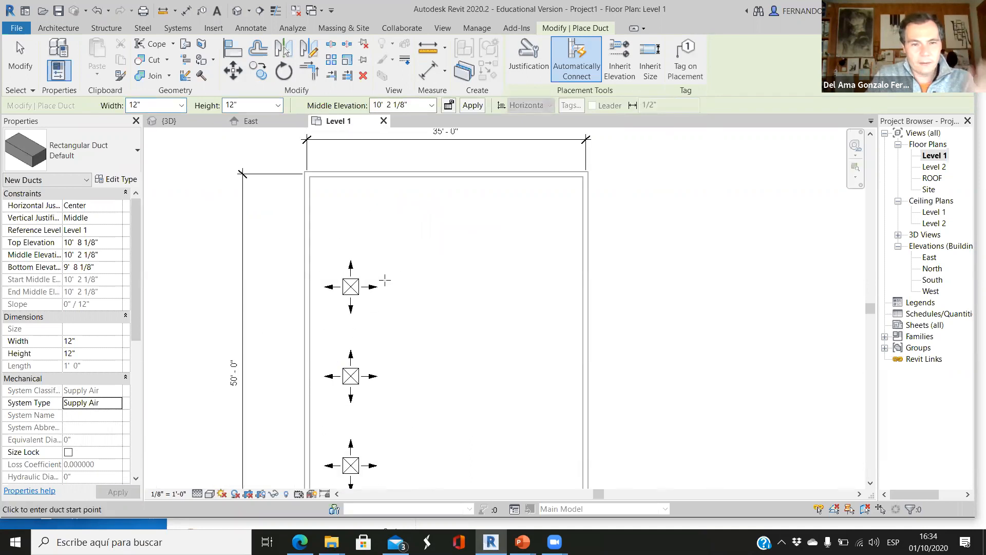
scroll(385, 280, "down", 3)
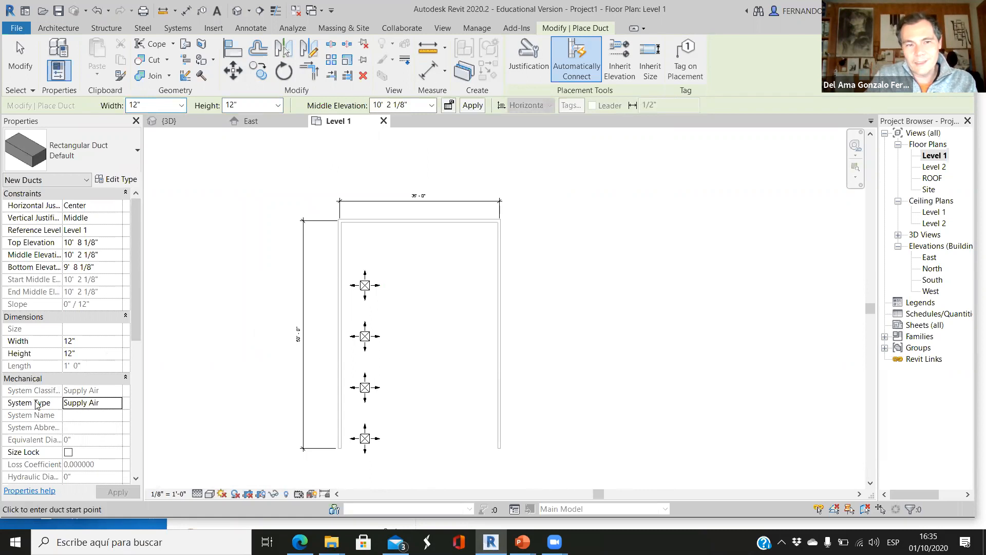
Set the bottom elevation for new rectangular ducts to 12' 0".
scroll(347, 410, "up", 3)
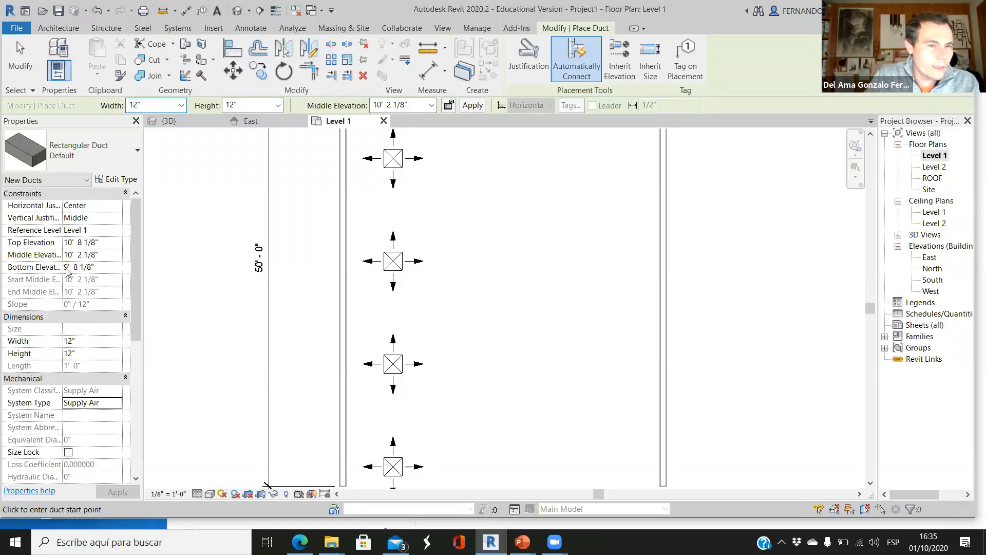
left_click(99, 267)
left_click(21, 267)
type("12'  0")
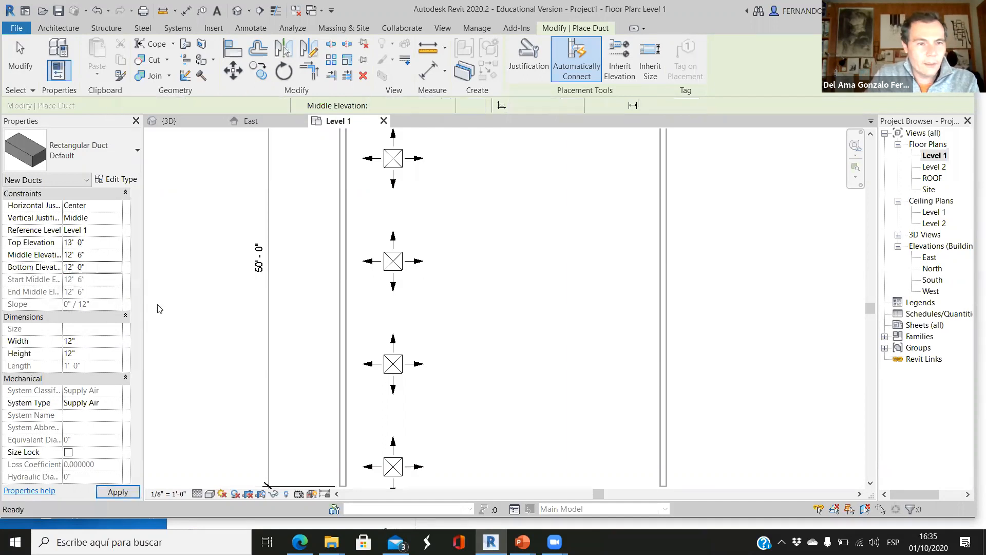
key("Escape")
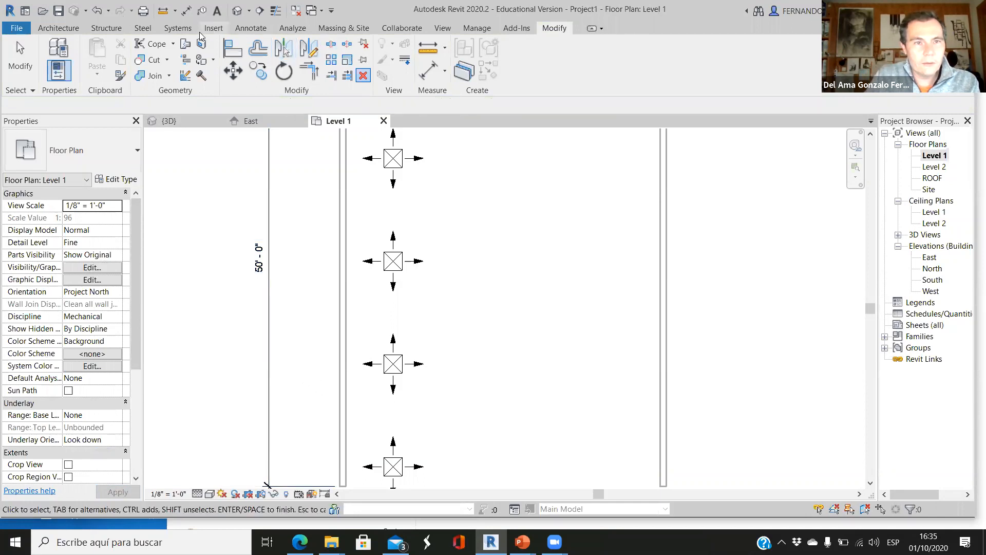
Draw a straight 12" x 12" supply duct about 32' 6" long, running south to north between the west wall and the diffusers.
left_click(177, 28)
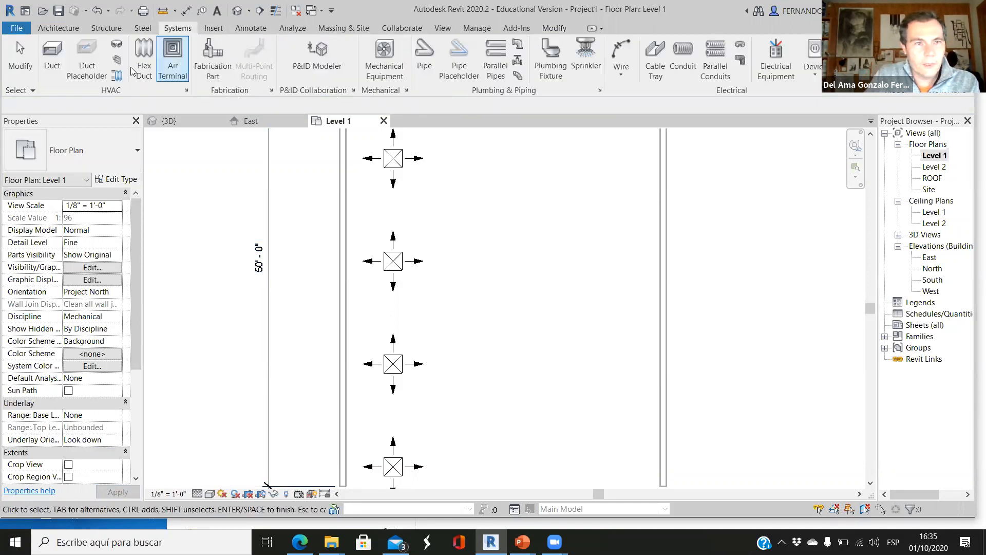
left_click(52, 54)
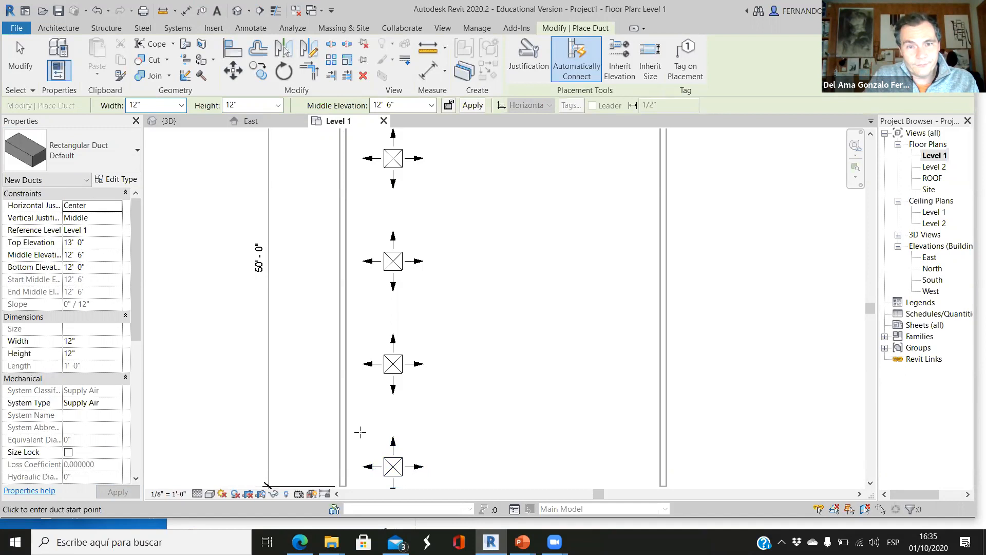
scroll(360, 432, "down", 2)
scroll(411, 409, "up", 1)
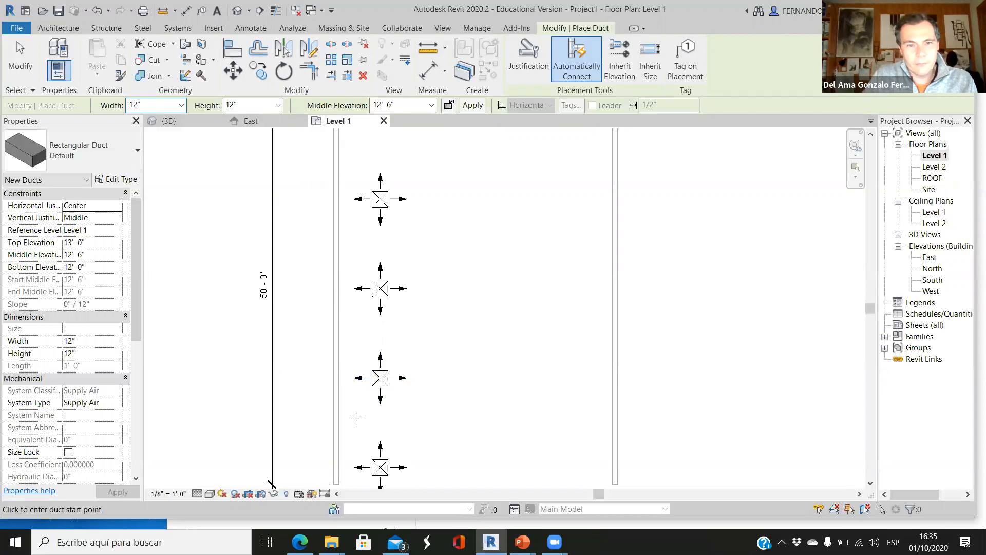
scroll(350, 475, "down", 2)
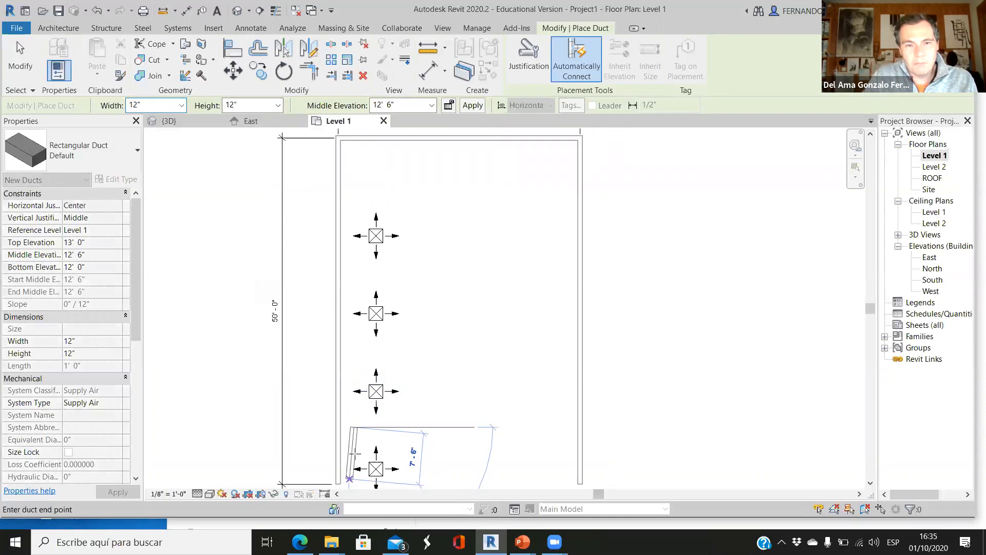
left_click(353, 438)
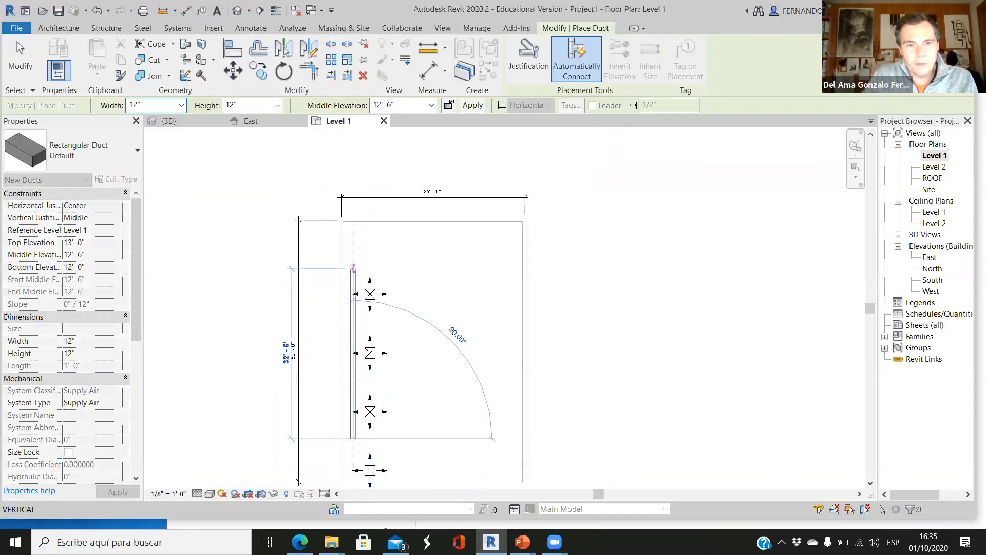
left_click(353, 271)
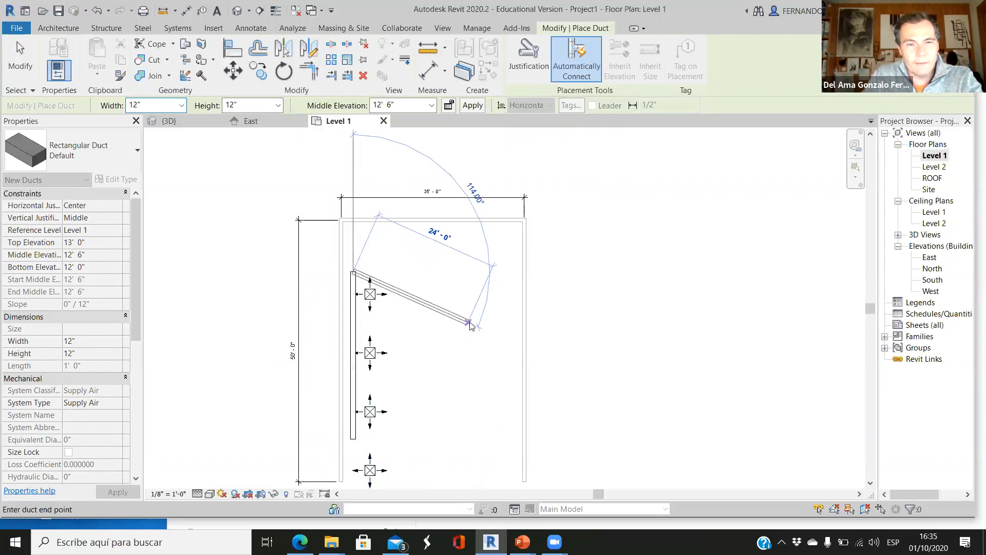
key("Escape")
Examine the new duct's position relative to the four diffusers in the East elevation and the 3D view.
scroll(388, 383, "up", 2)
scroll(378, 412, "down", 2)
scroll(334, 411, "up", 2)
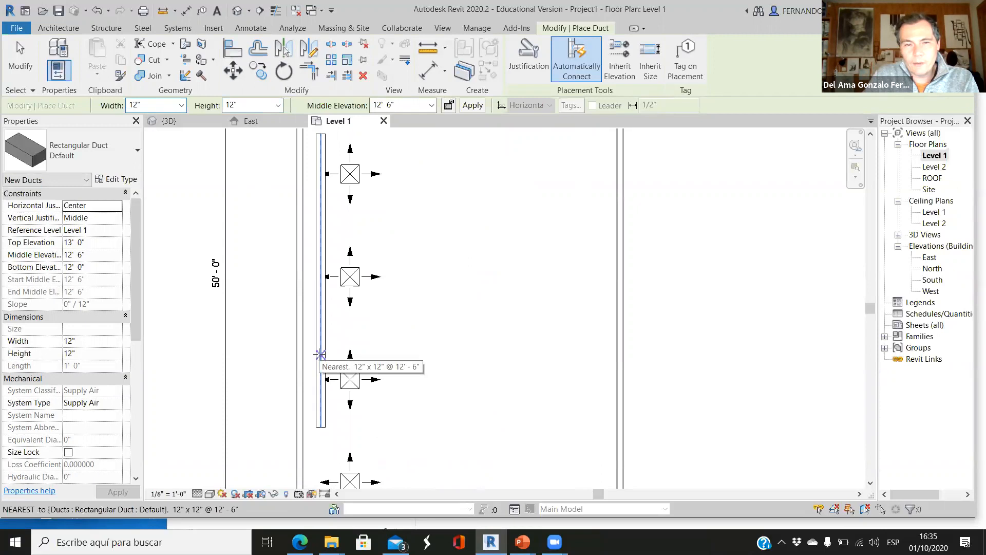
left_click(251, 121)
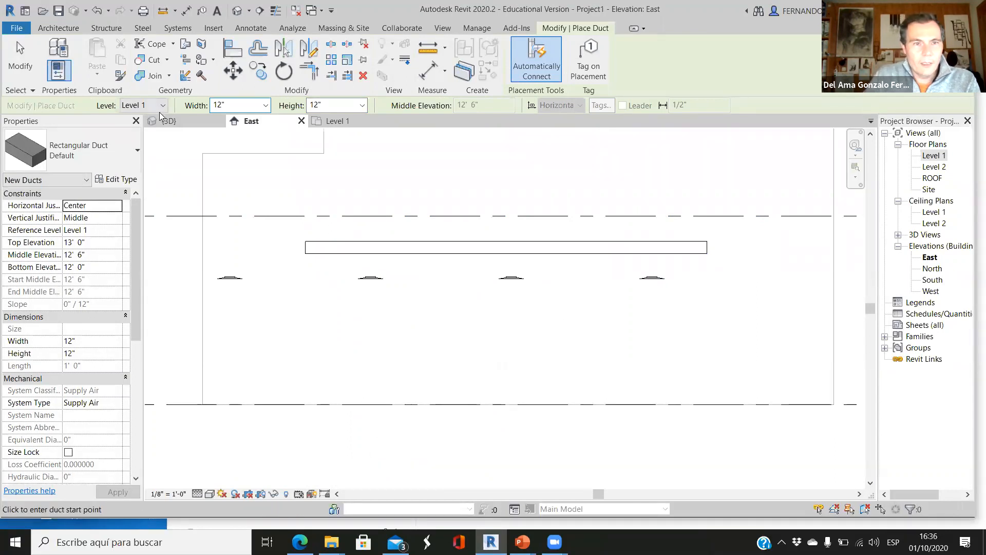
left_click(169, 121)
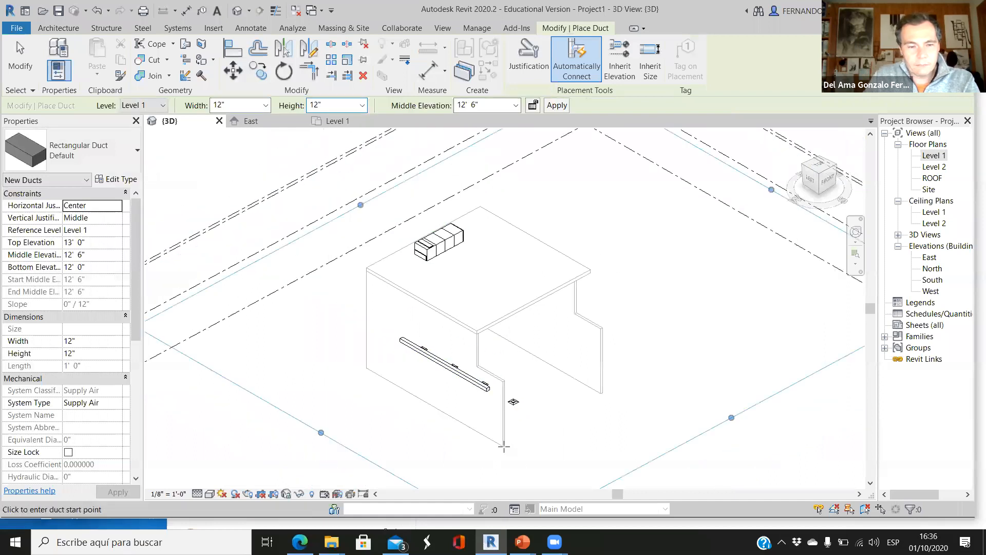
middle_click_drag(492, 344, 387, 334, "shift")
scroll(387, 334, "up", 5)
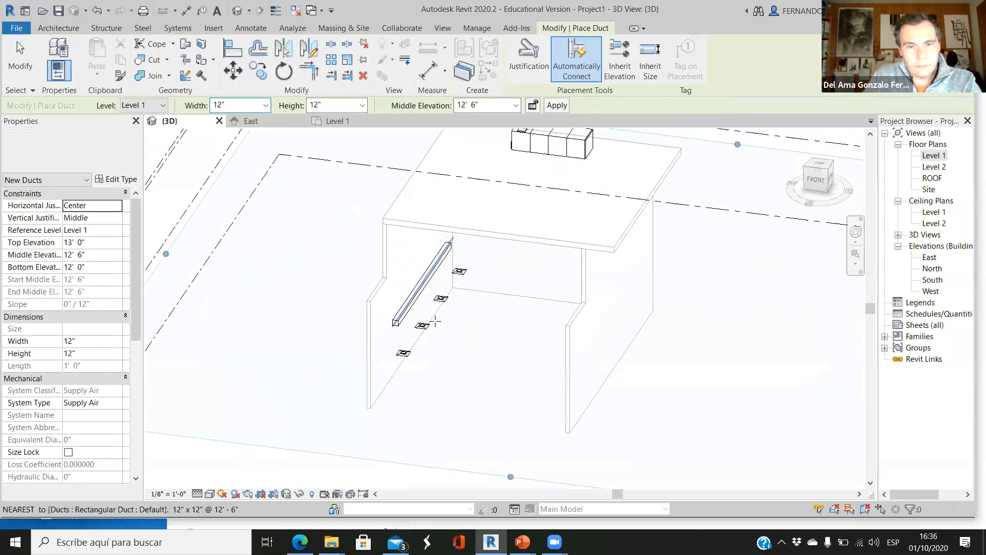
scroll(439, 314, "down", 2)
mouse_move(465, 327)
middle_mouse_down("shift")
mouse_move(447, 365)
mouse_move(461, 331)
middle_mouse_up("shift")
scroll(414, 317, "up", 1)
scroll(415, 319, "up", 1)
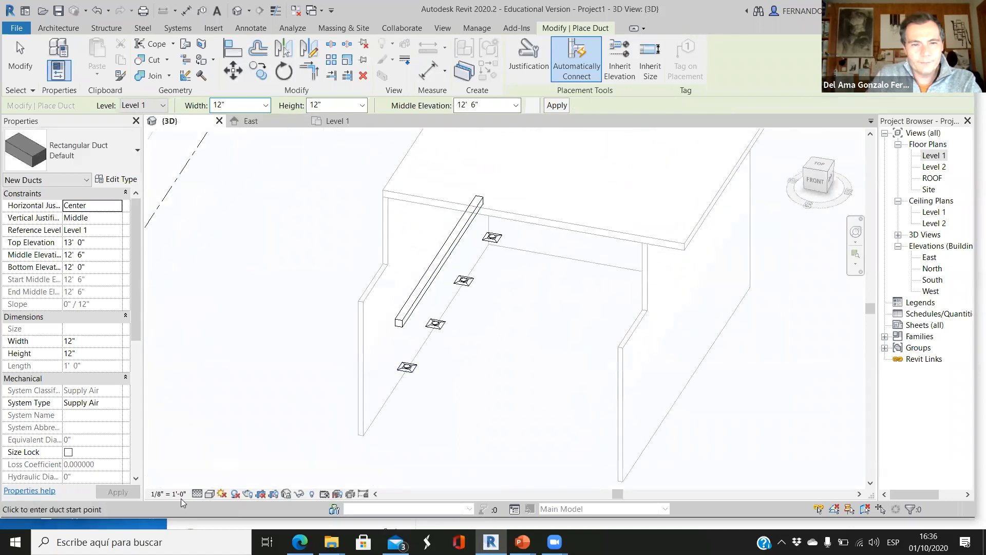
left_click(21, 60)
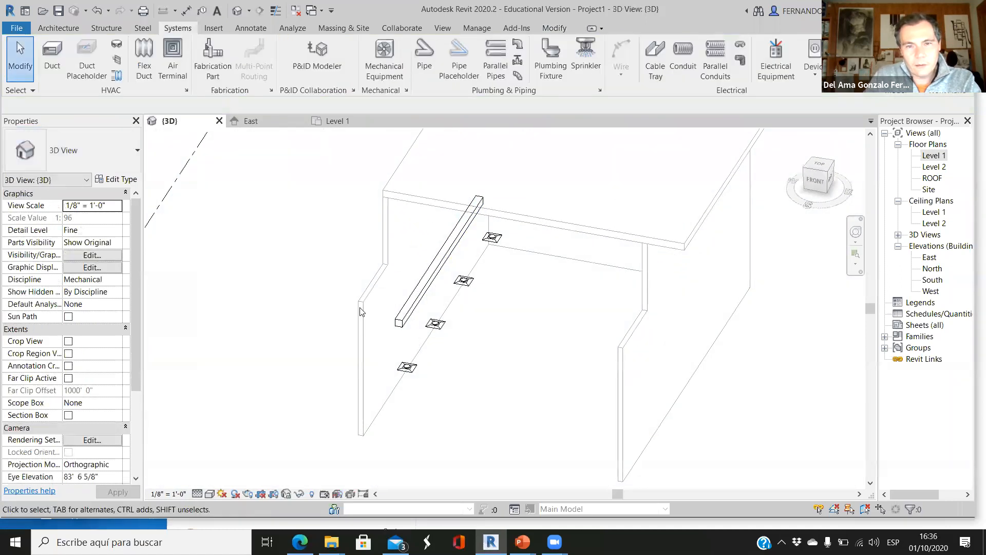
scroll(386, 328, "up", 3)
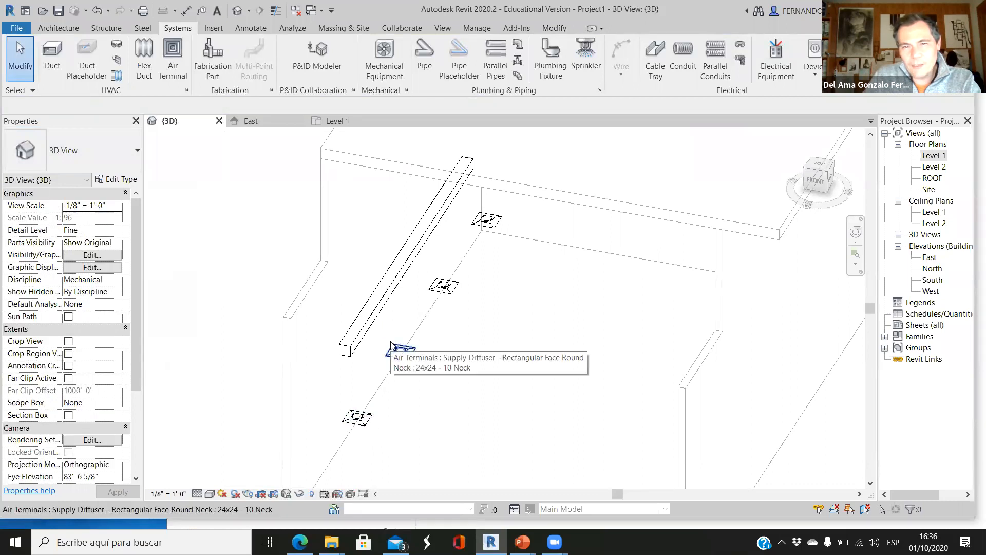
Select the third diffuser from the north on Level 1 and examine its connector relative to the duct in 3D.
left_click(335, 122)
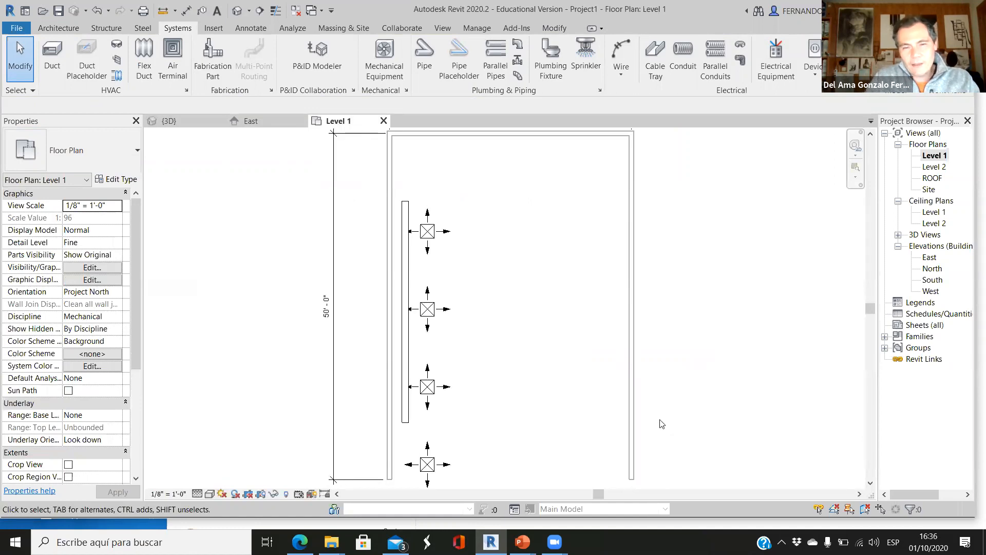
scroll(404, 408, "up", 4)
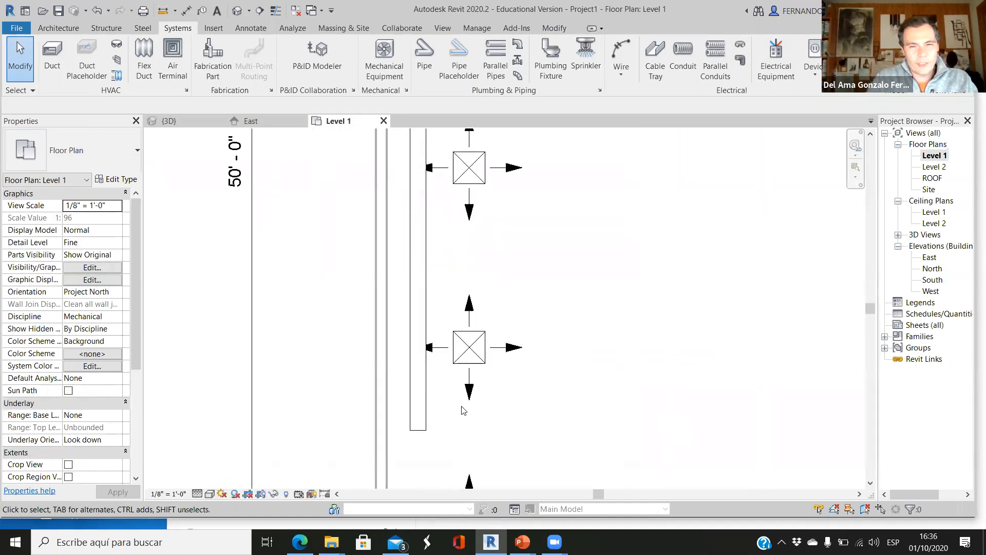
left_click(492, 328)
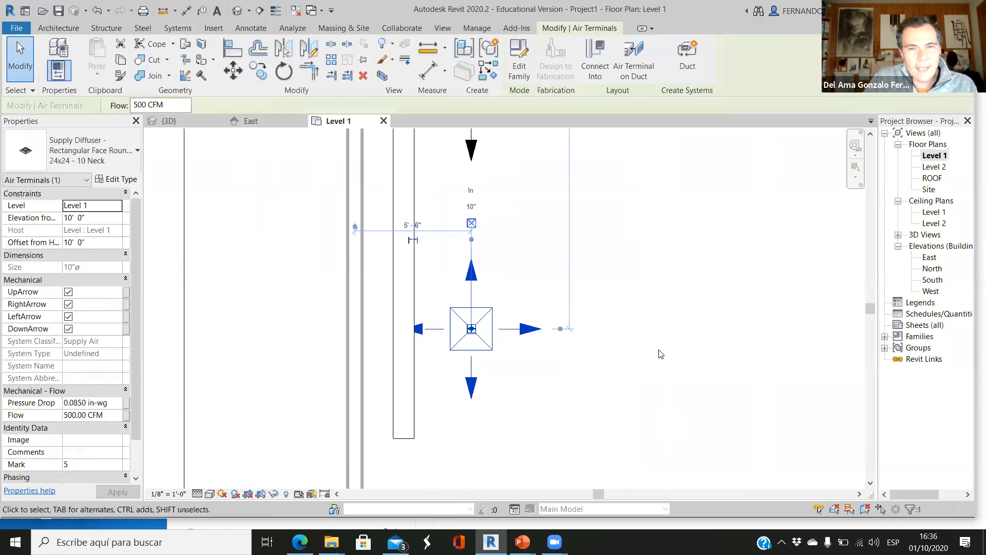
scroll(668, 354, "down", 1)
scroll(545, 354, "up", 1)
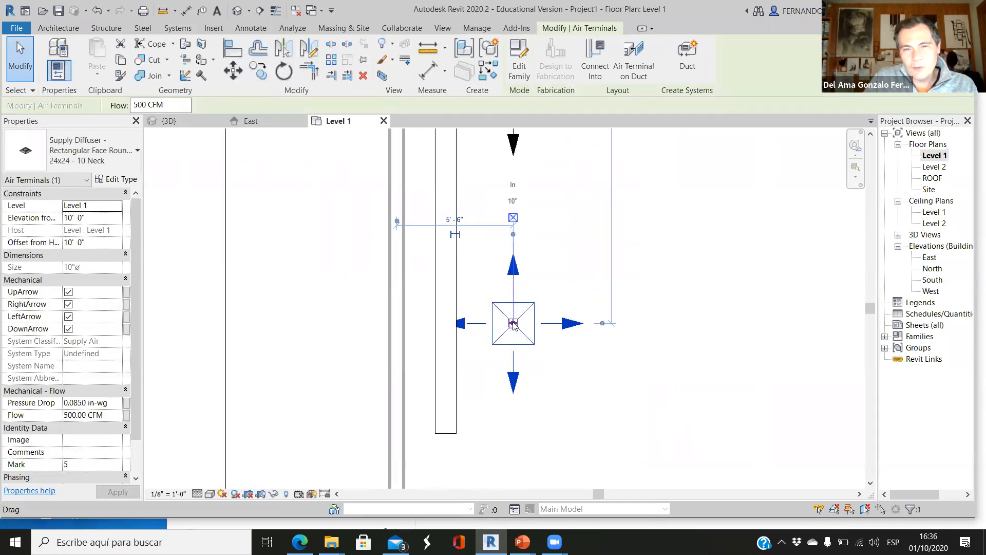
left_click(188, 122)
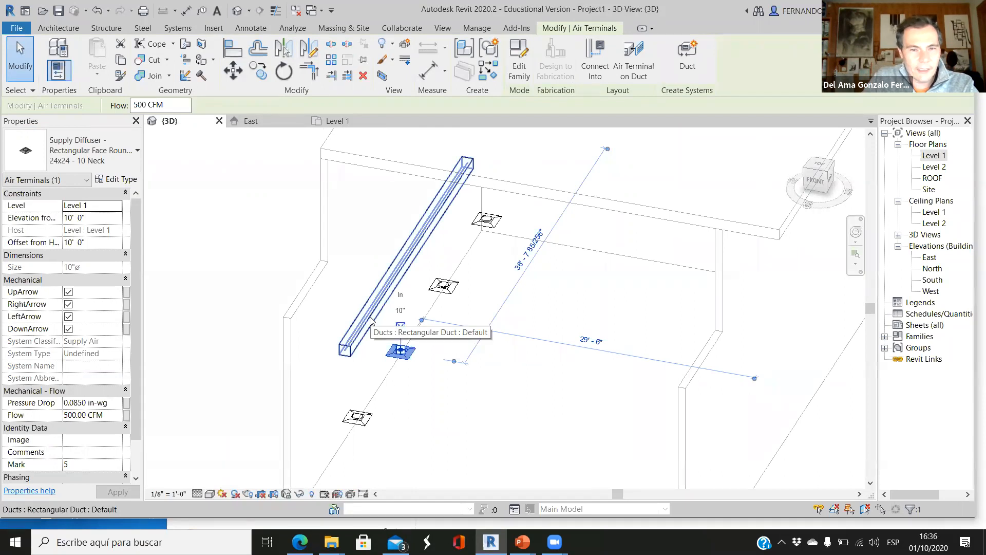
scroll(403, 351, "up", 3)
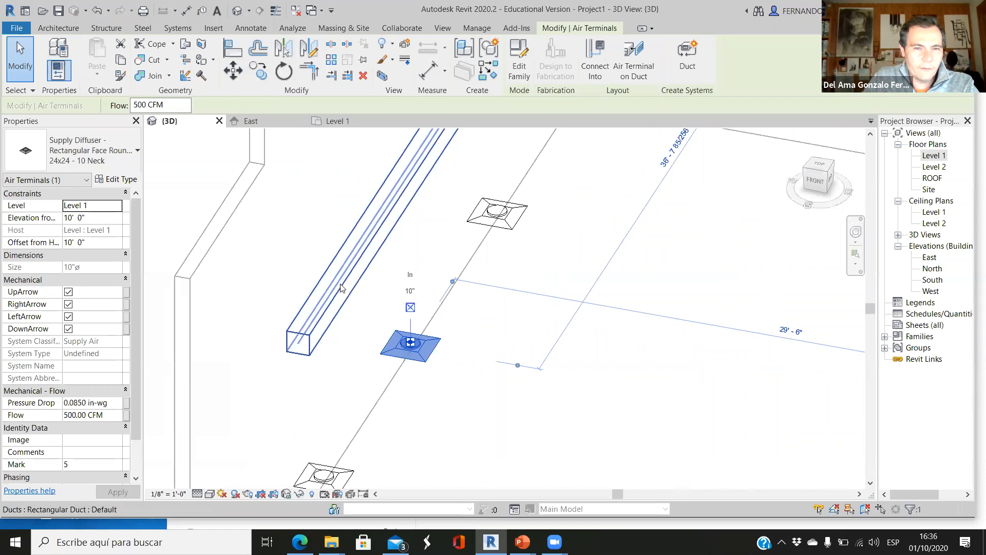
On Level 1, draw a 10" round flex duct from the selected diffuser's connector west to the centreline of the rectangular supply duct.
left_click(339, 122)
scroll(529, 331, "down", 2)
scroll(529, 332, "up", 3)
scroll(530, 332, "up", 4)
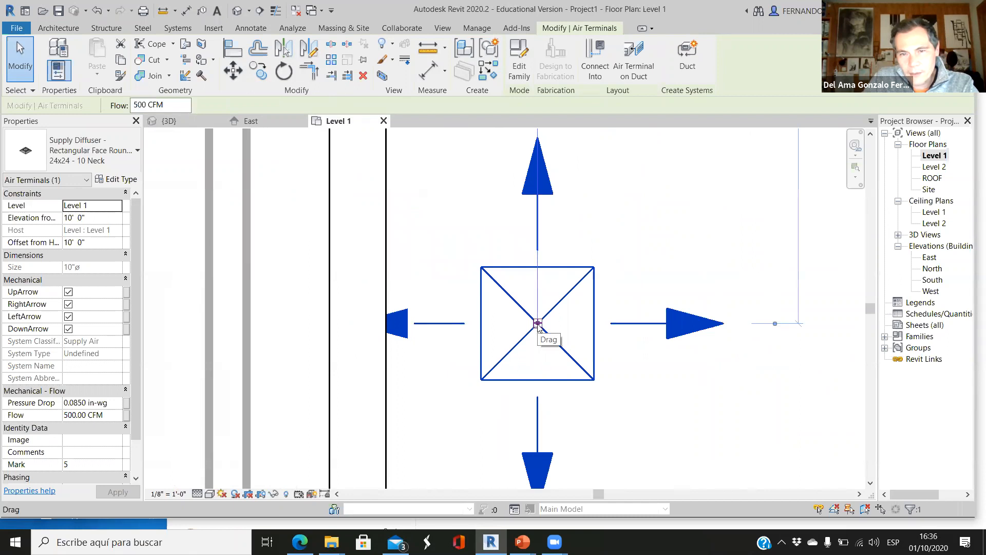
right_click(538, 326)
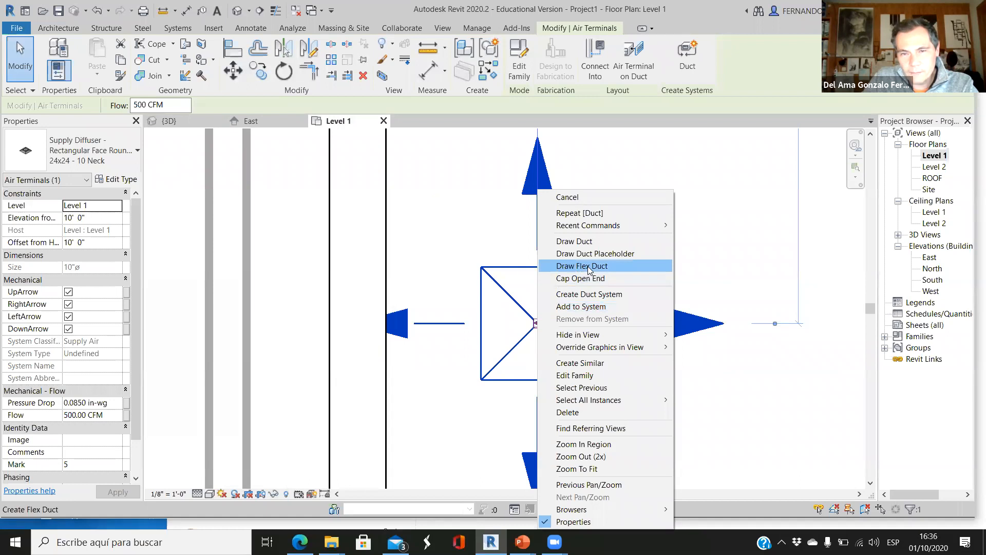
left_click(589, 267)
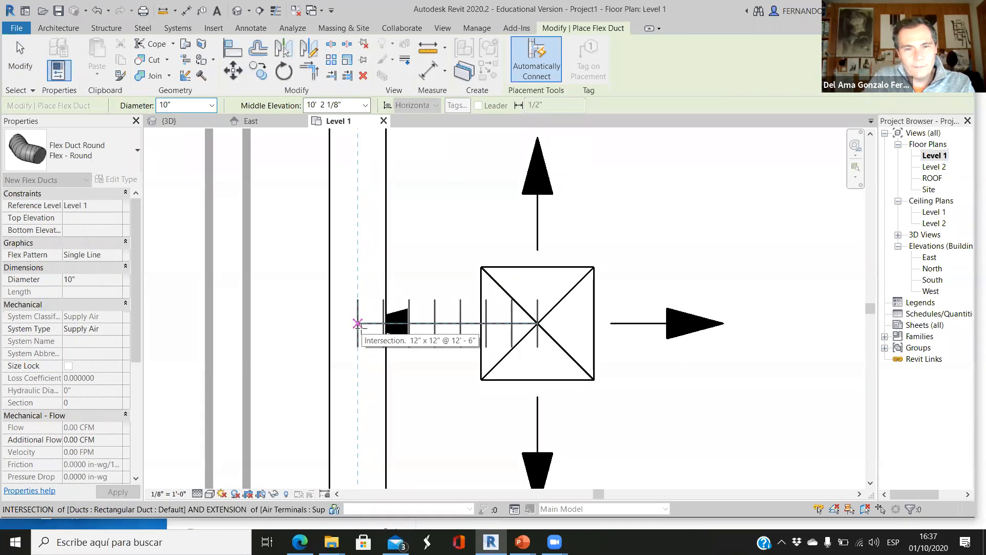
left_click(358, 323)
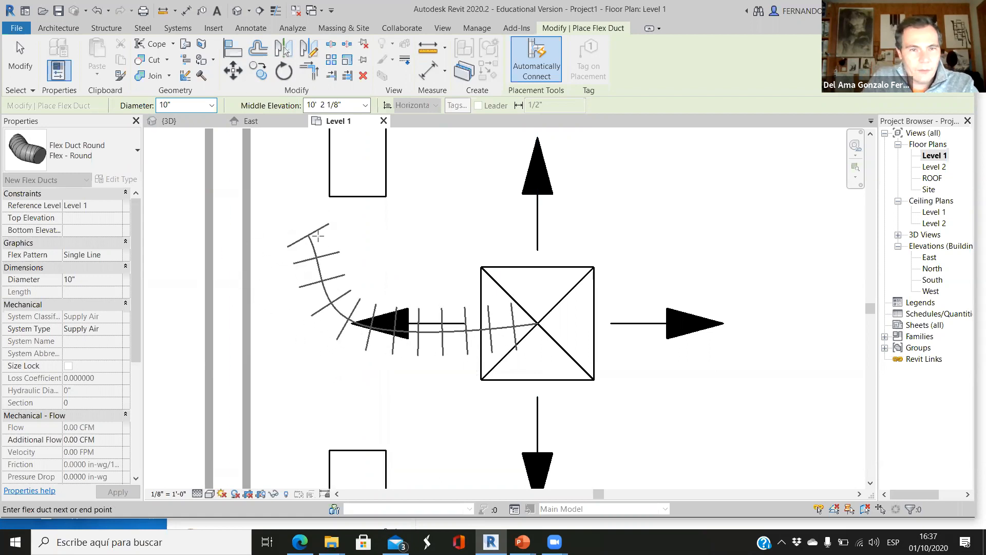
key("Escape")
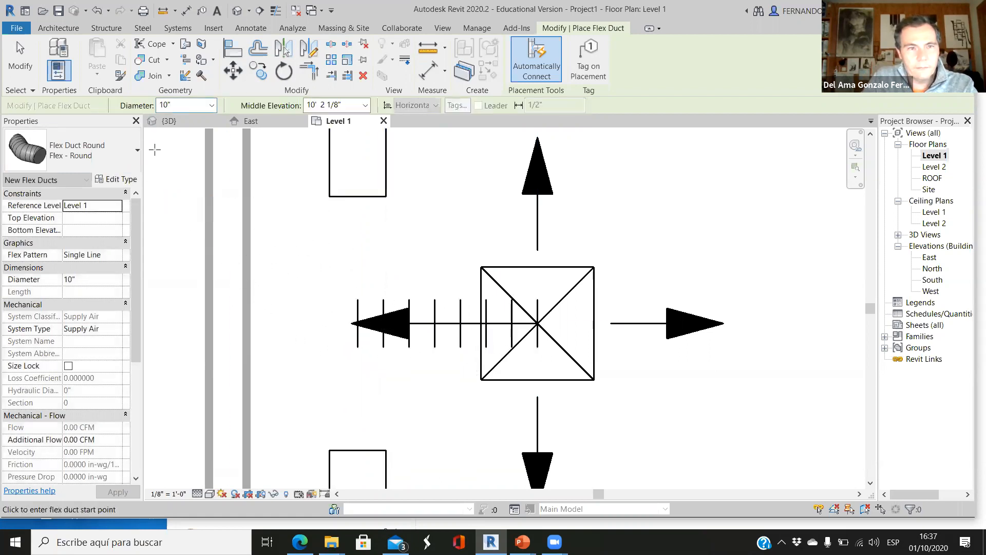
Check the new flex duct against the supply duct in the 3D view and undo it.
left_click(176, 123)
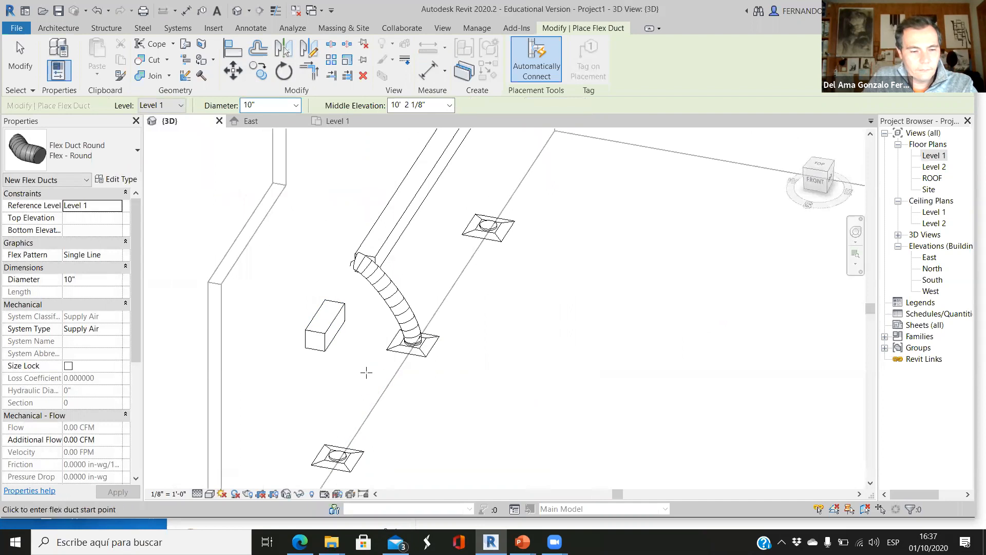
middle_click_drag(369, 378, 336, 301, "shift")
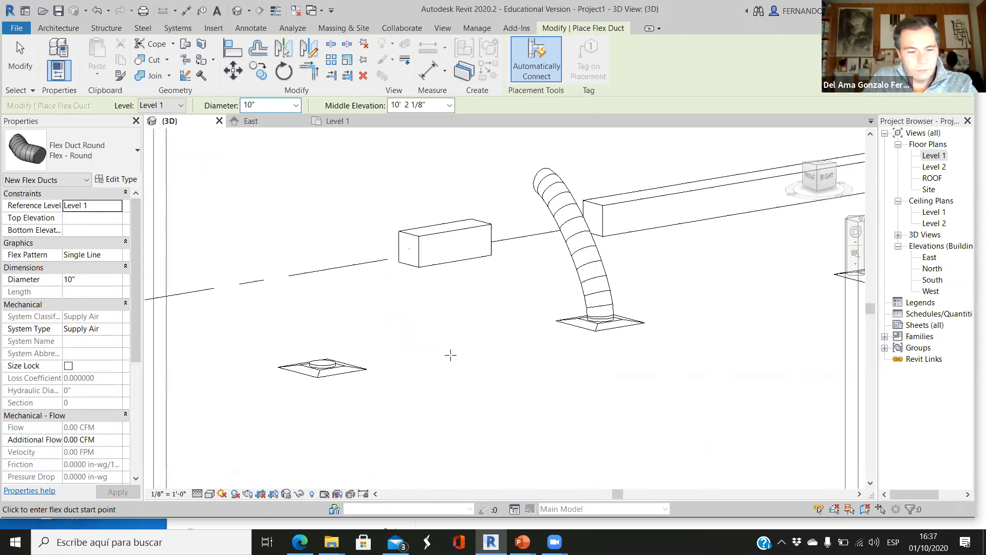
key("ctrl+z")
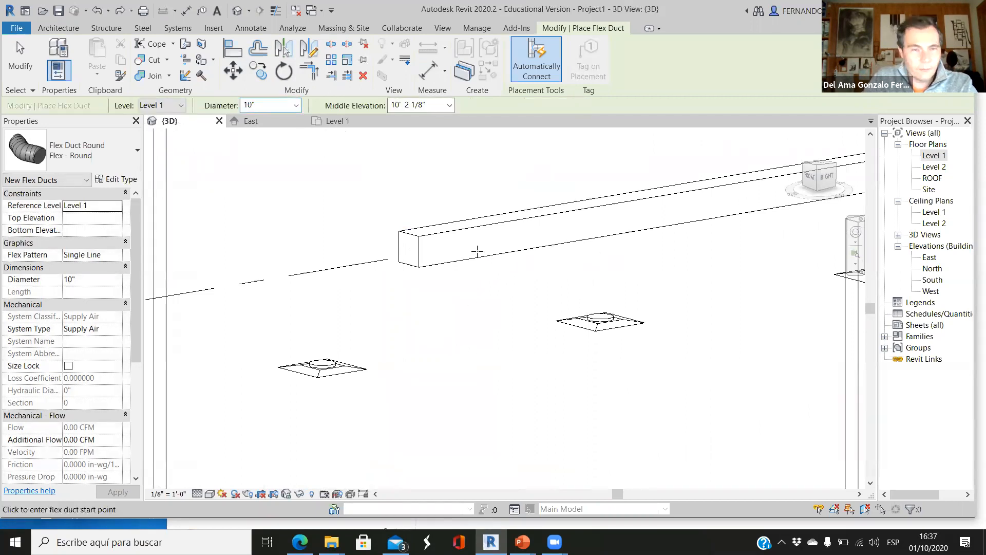
Try to route a 12" x 12" rectangular duct in 3D from the third diffuser's connector towards the main supply duct.
middle_click_drag(473, 359, 456, 308, "shift")
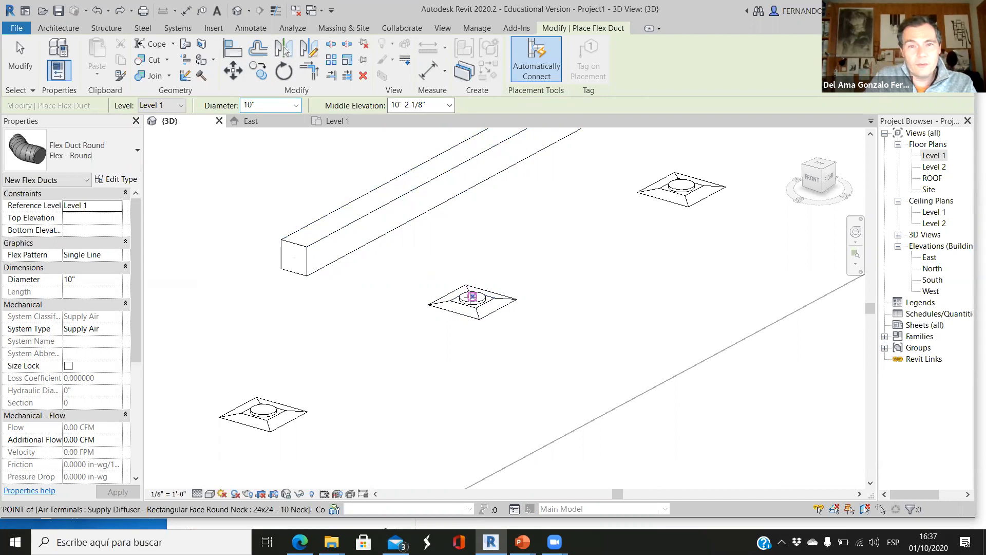
right_click(471, 298)
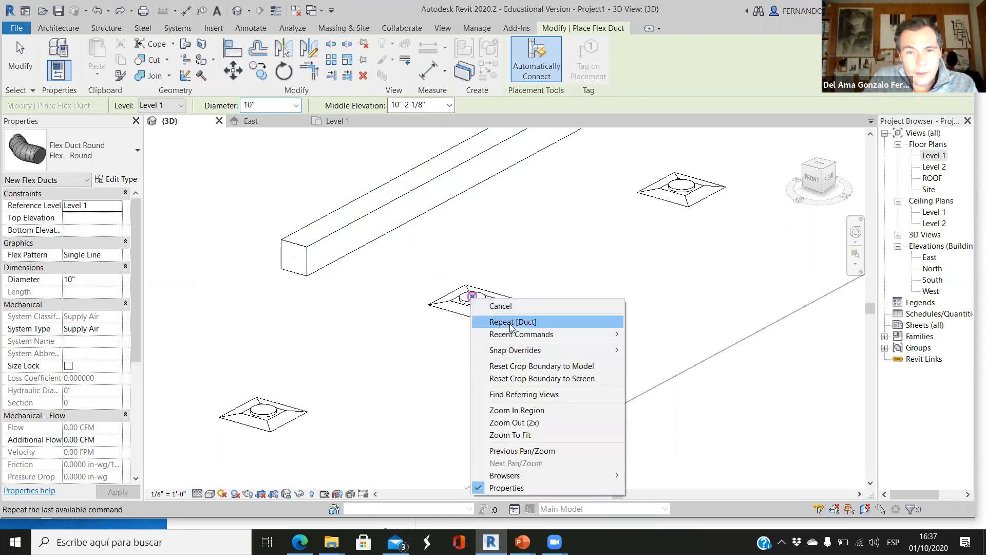
left_click(511, 324)
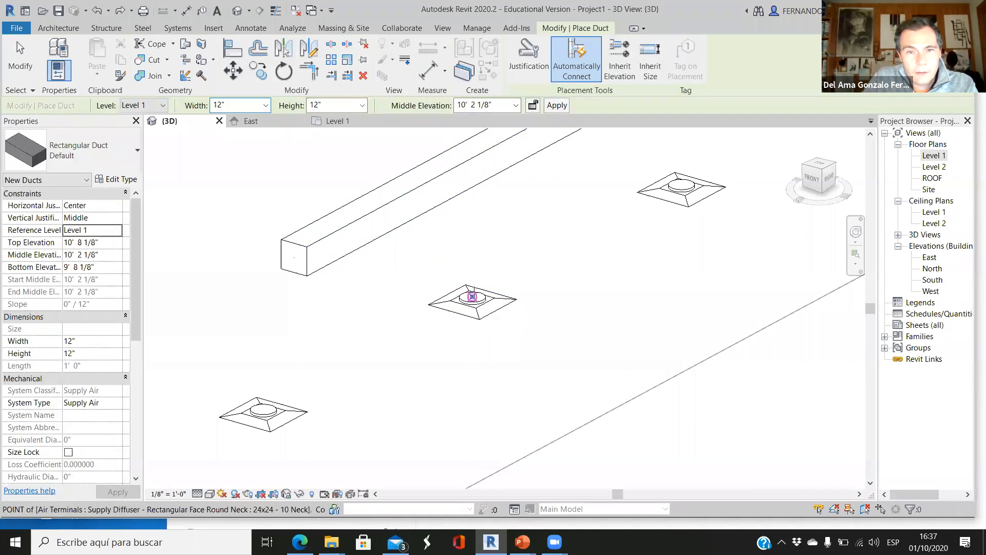
left_click(471, 296)
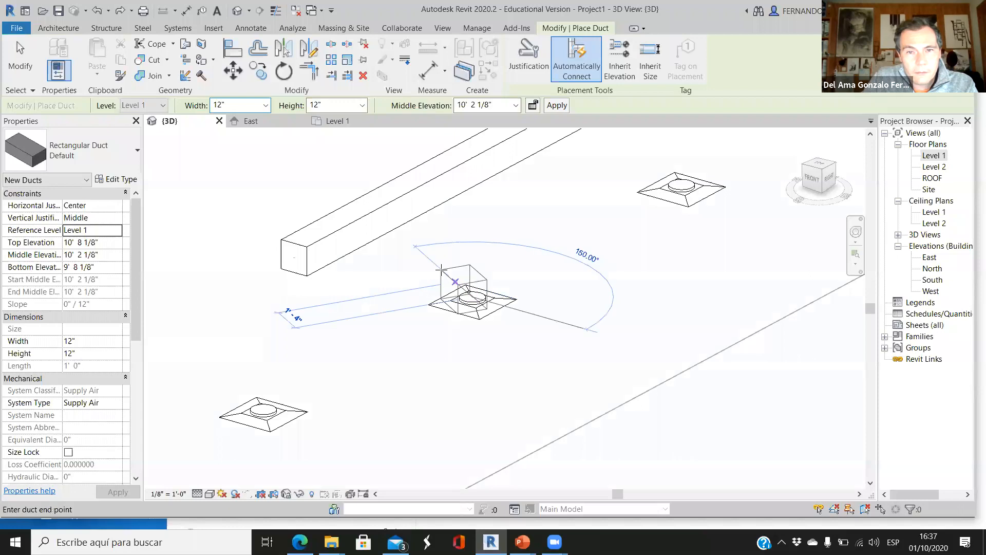
left_click(380, 208)
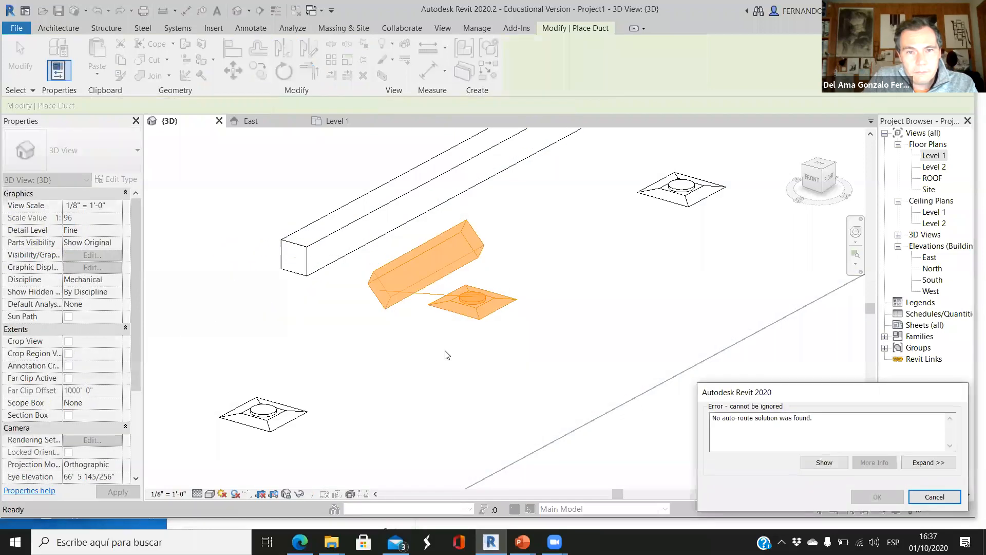
left_click(958, 513)
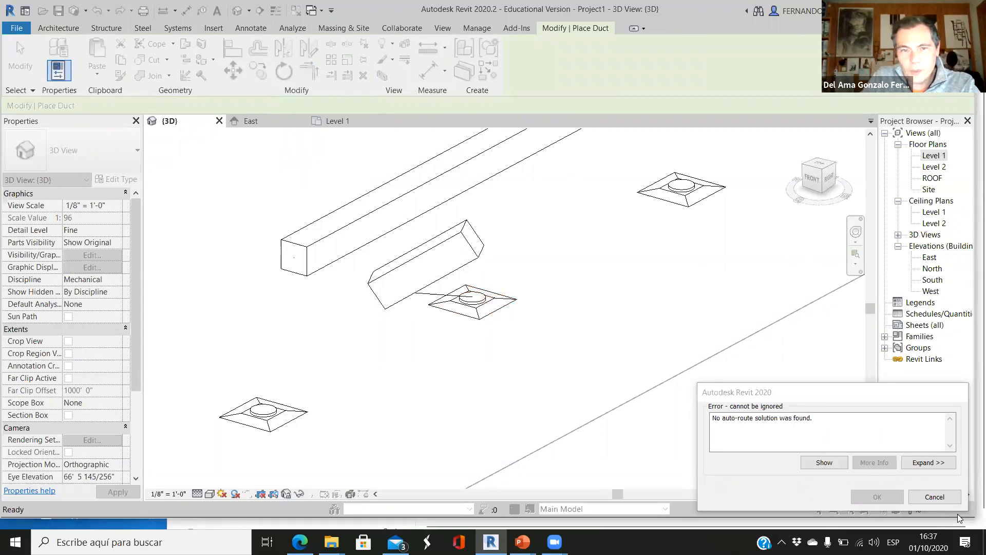
left_click(935, 497)
scroll(465, 324, "down", 2)
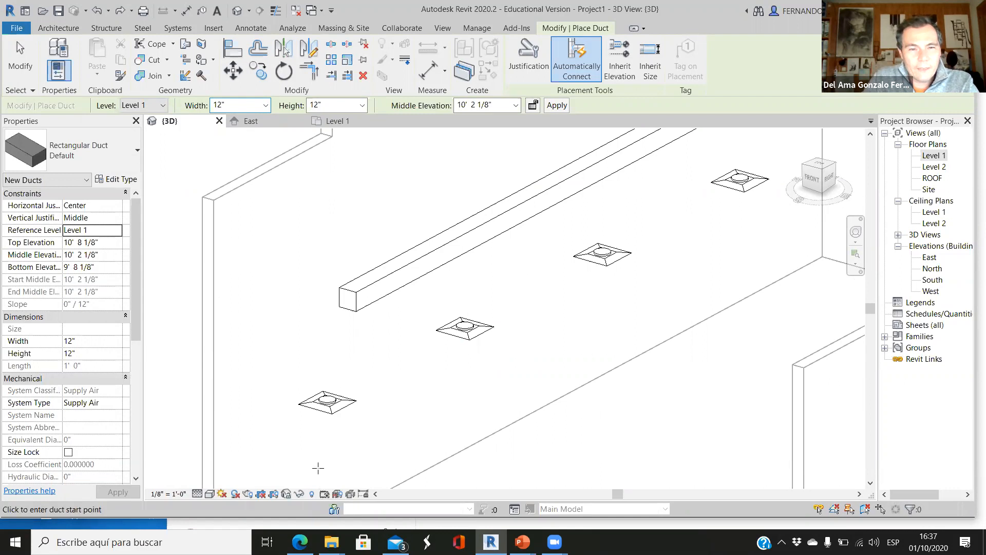
scroll(318, 468, "up", 1)
key("Escape")
key("Escape")
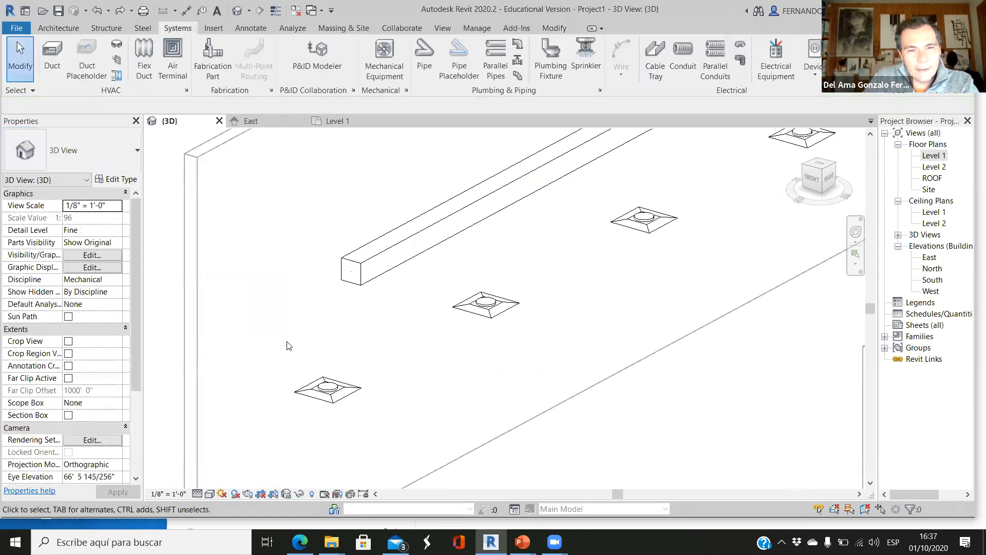
In 3D, draw a 10" round flex duct from the southernmost diffuser's connector to the open south end of the rectangular supply duct.
left_click(329, 390)
scroll(334, 411, "up", 1)
scroll(334, 411, "up", 1)
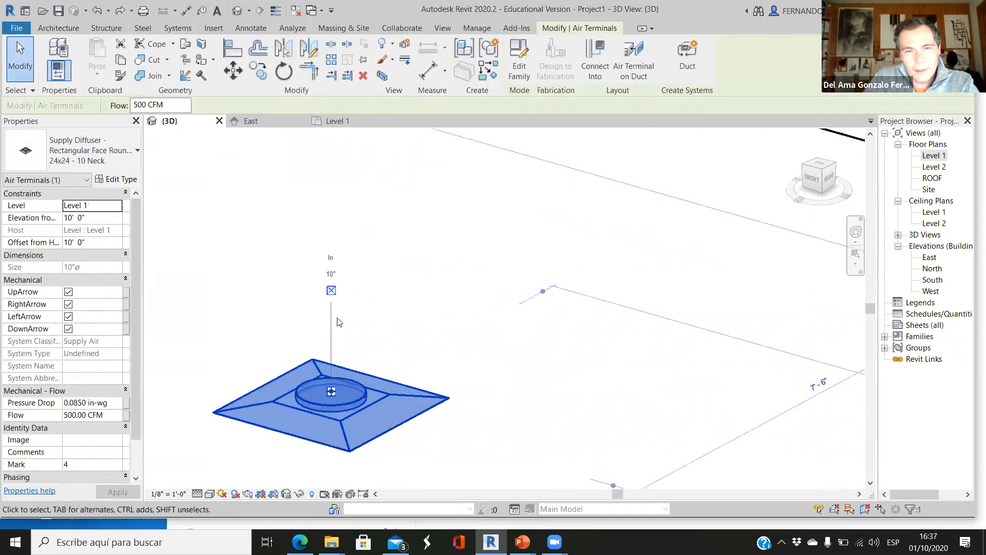
right_click(329, 392)
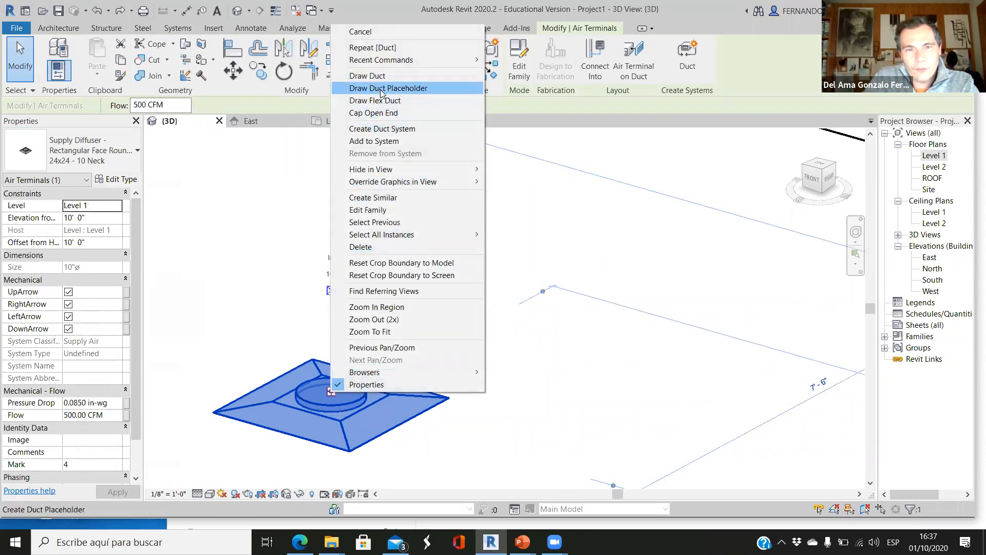
left_click(389, 101)
scroll(359, 411, "down", 3)
scroll(397, 243, "up", 2)
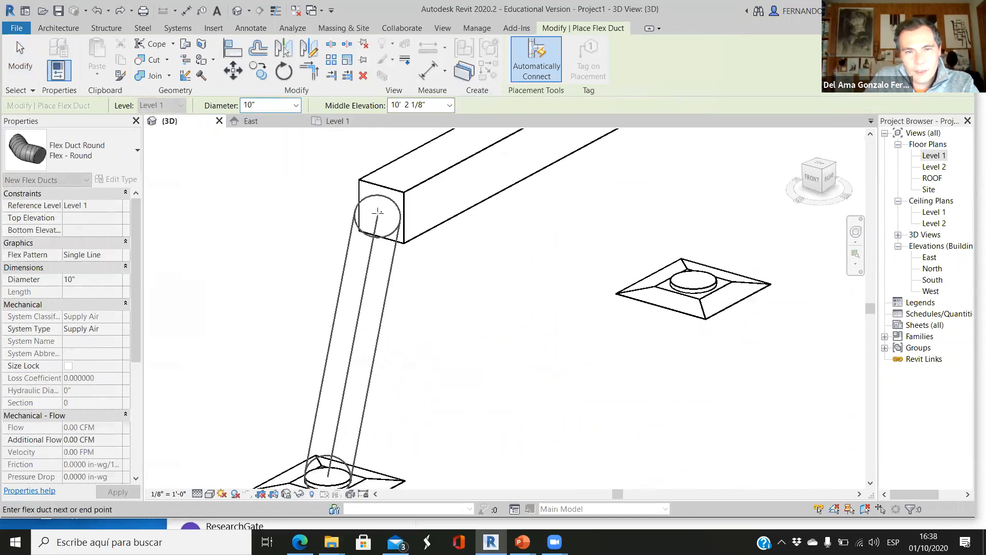
left_click(386, 214)
scroll(460, 401, "down", 3)
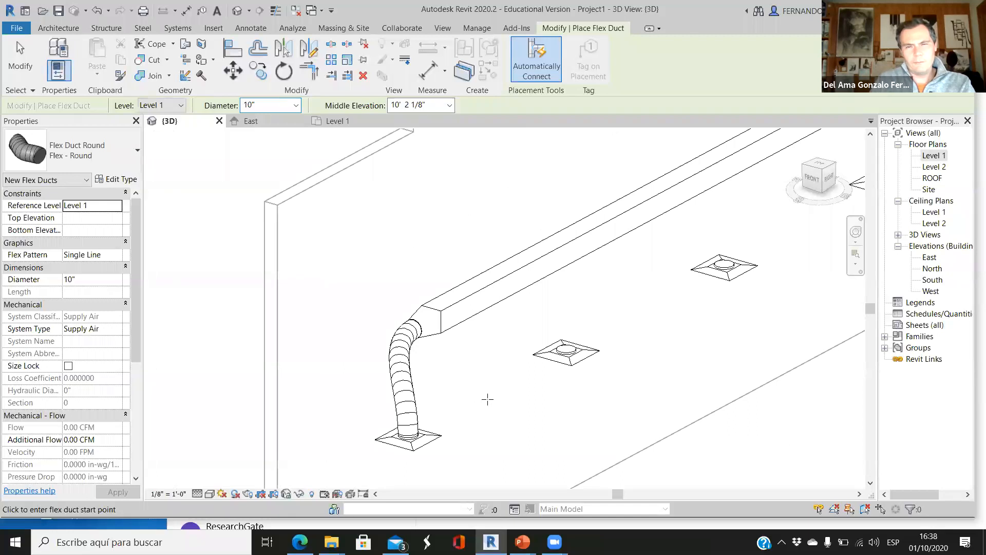
Try to connect the third diffuser from the north to the side of the supply duct with a 10" round flex duct, and undo it.
scroll(584, 353, "up", 4)
key("Escape")
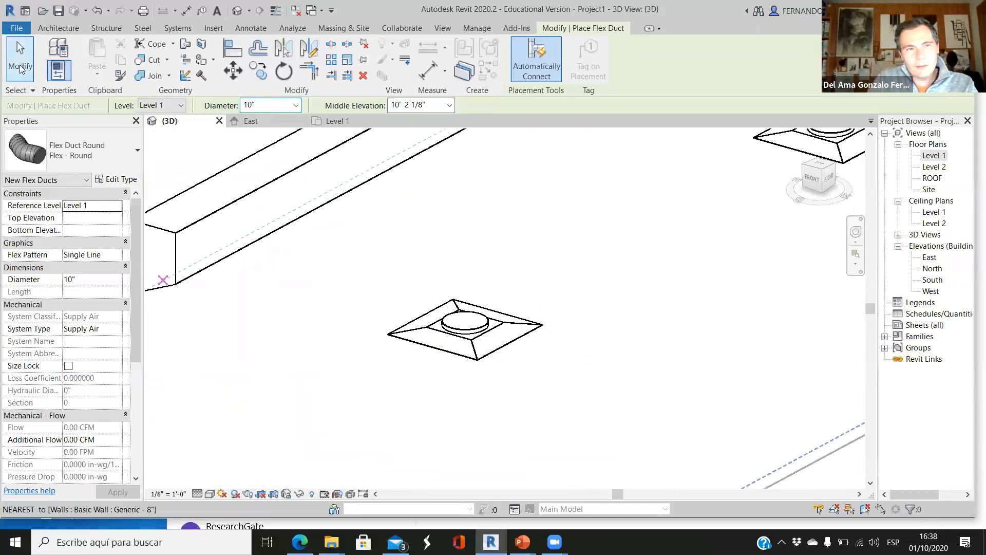
left_click(475, 350)
scroll(455, 293, "up", 2)
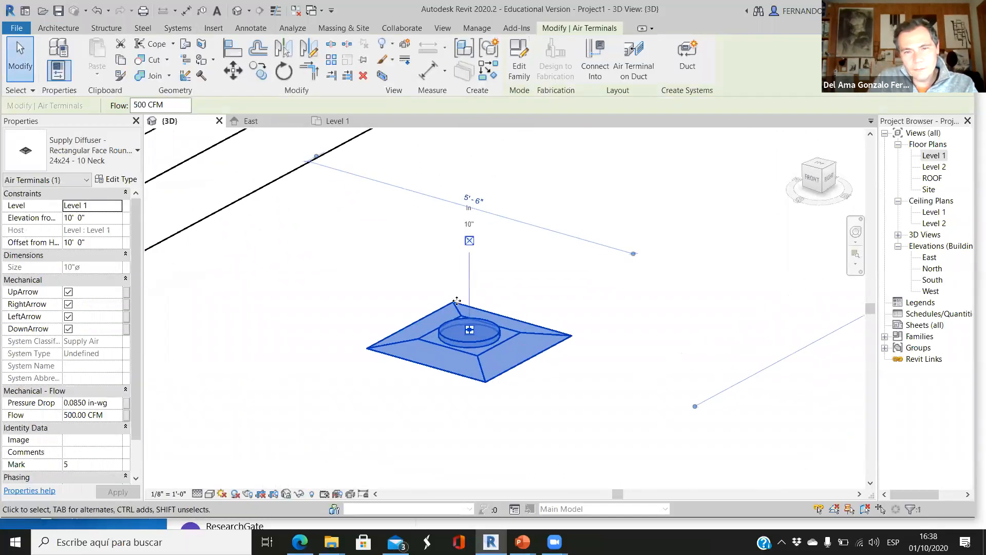
right_click(469, 330)
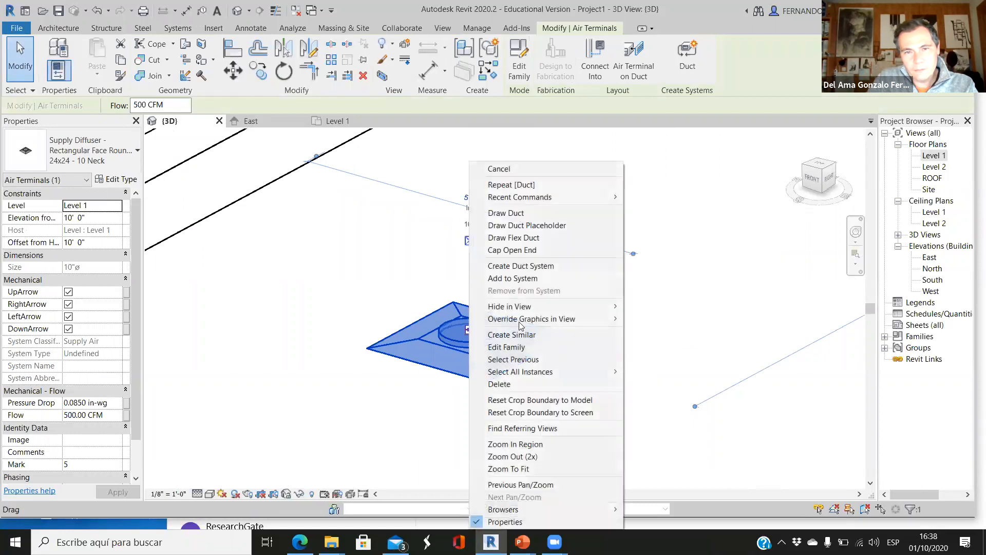
left_click(530, 241)
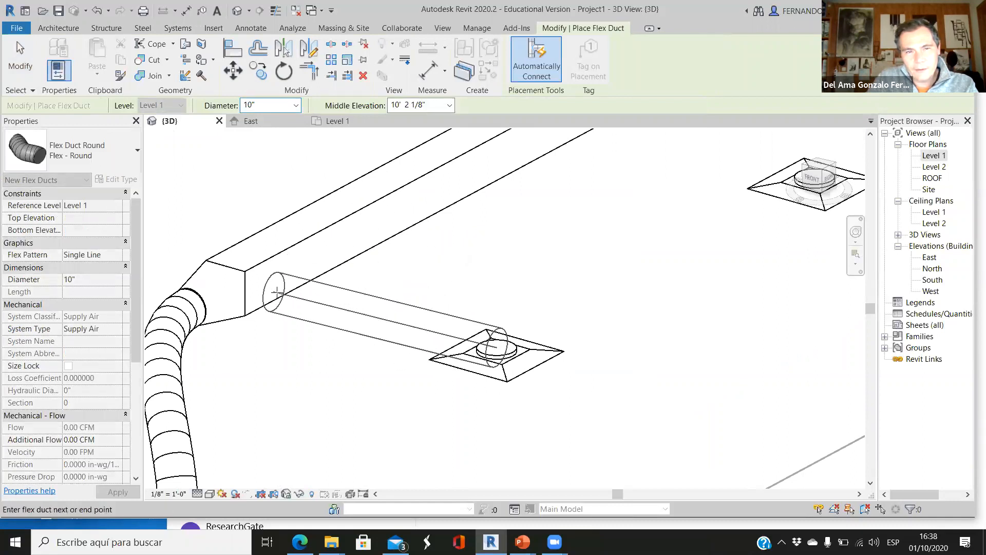
scroll(521, 423, "down", 2)
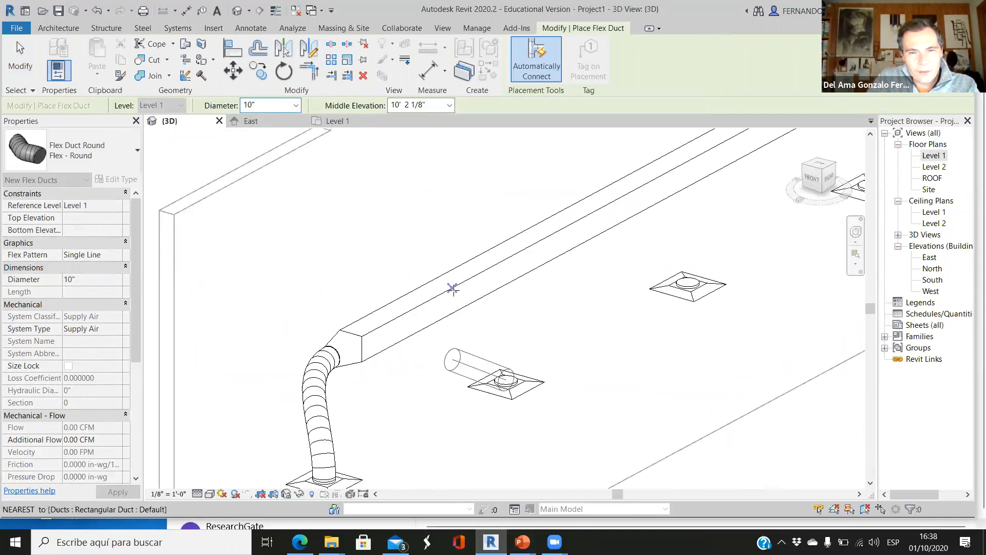
left_click(451, 290)
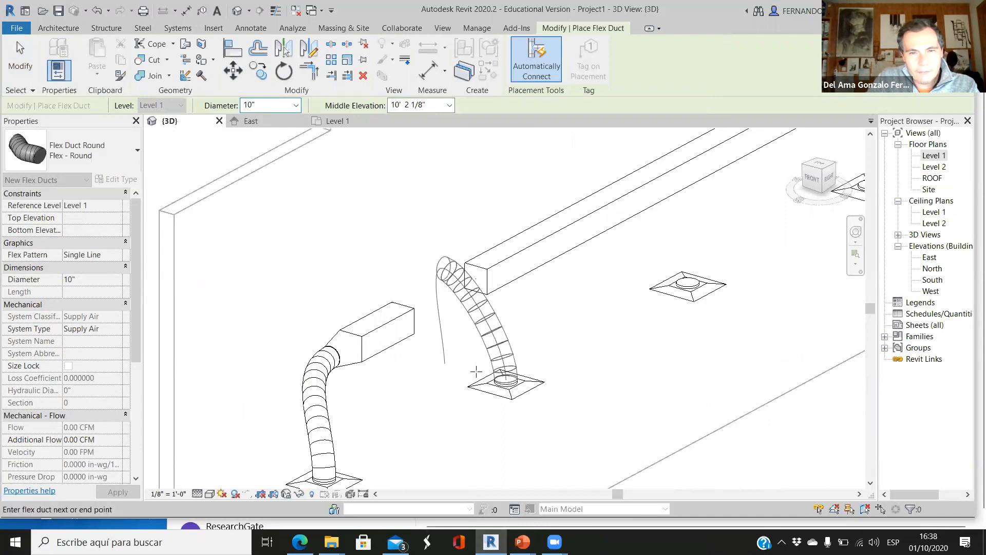
left_click(522, 392)
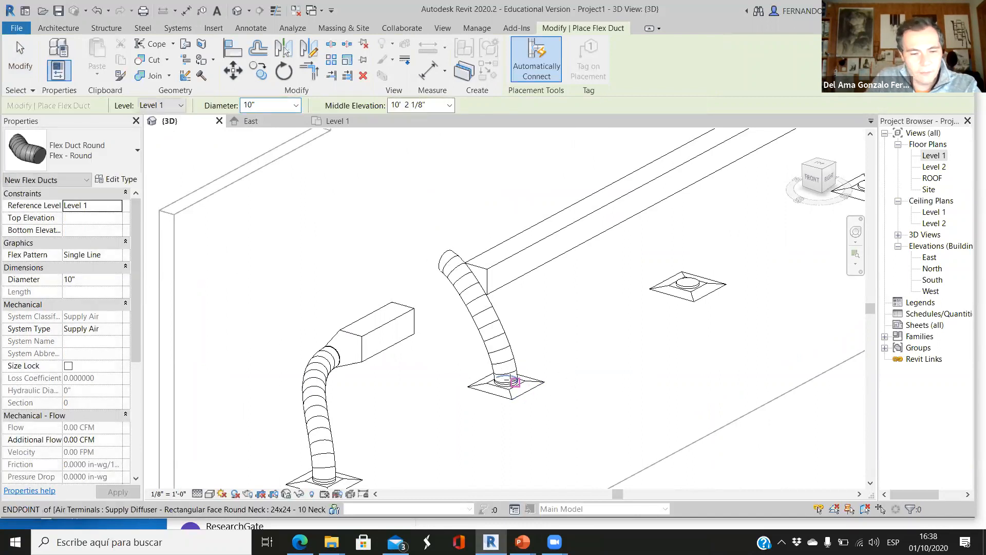
scroll(817, 253, "up", 5)
scroll(411, 371, "down", 4)
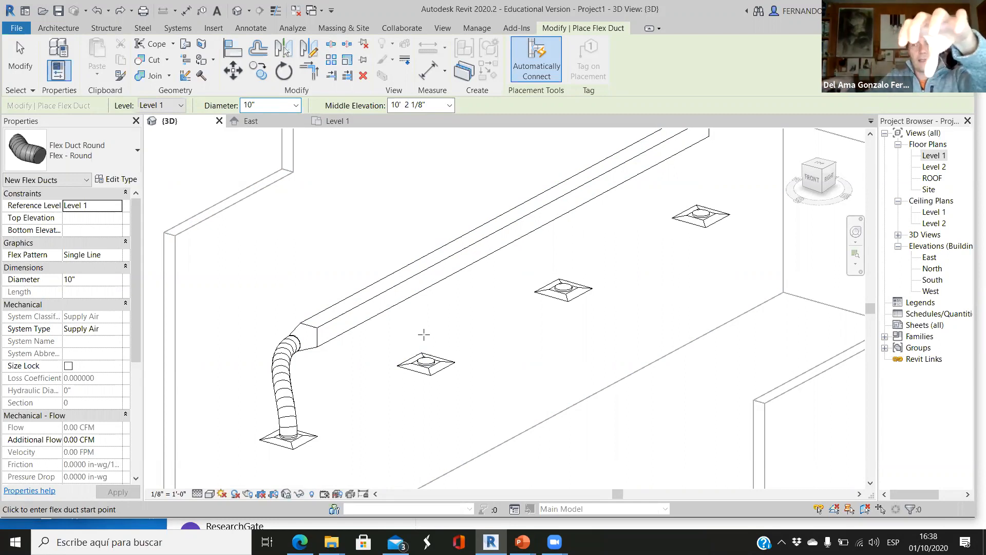
On Level 1, place a Standard Rectangular Tee duct fitting on the supply duct's centreline, level with the third diffuser from the north.
left_click(337, 122)
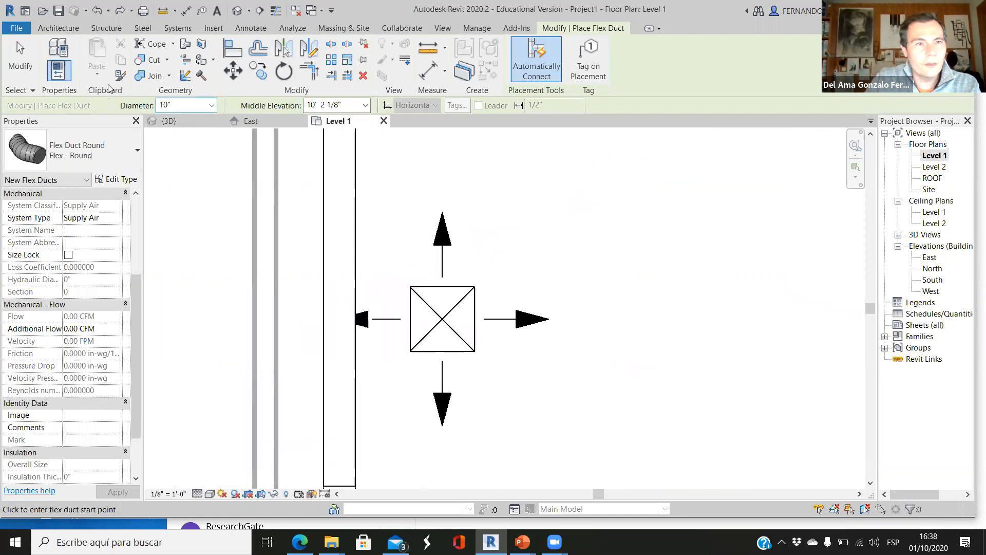
left_click(178, 28)
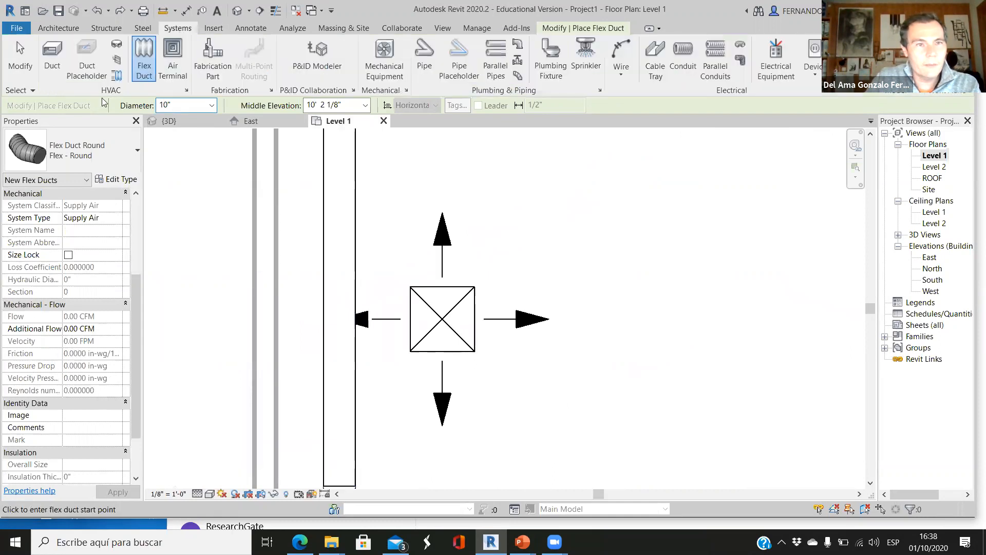
left_click(117, 44)
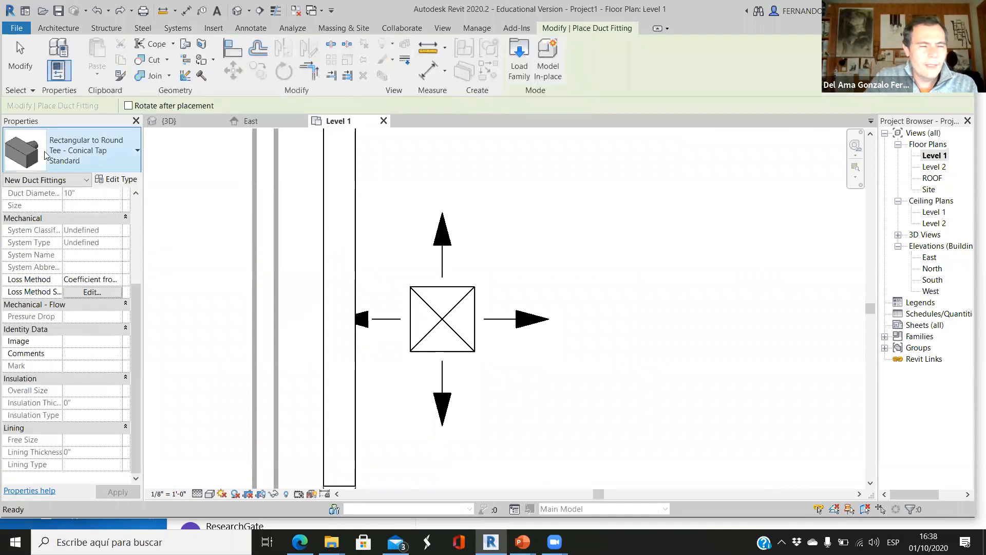
left_click(135, 151)
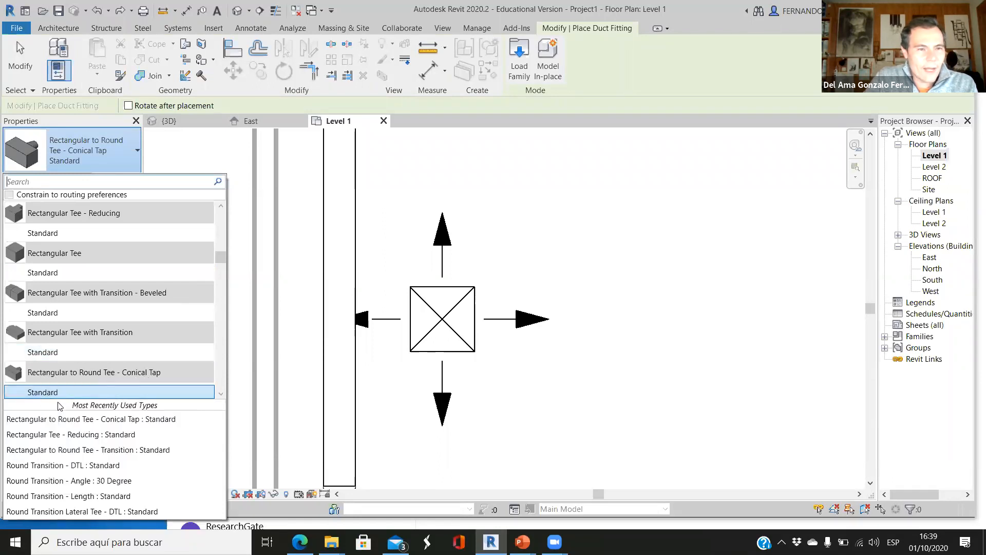
left_click(39, 274)
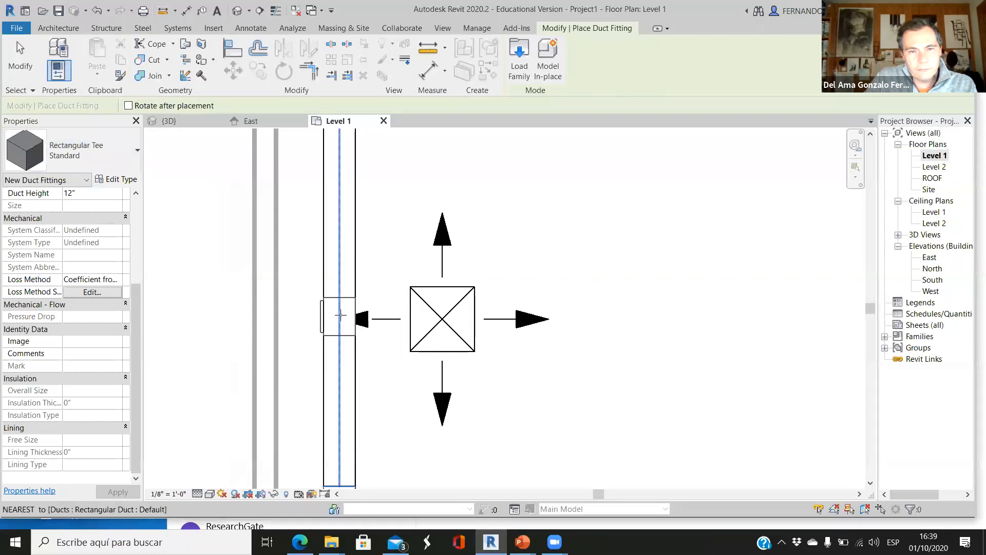
left_click(339, 317)
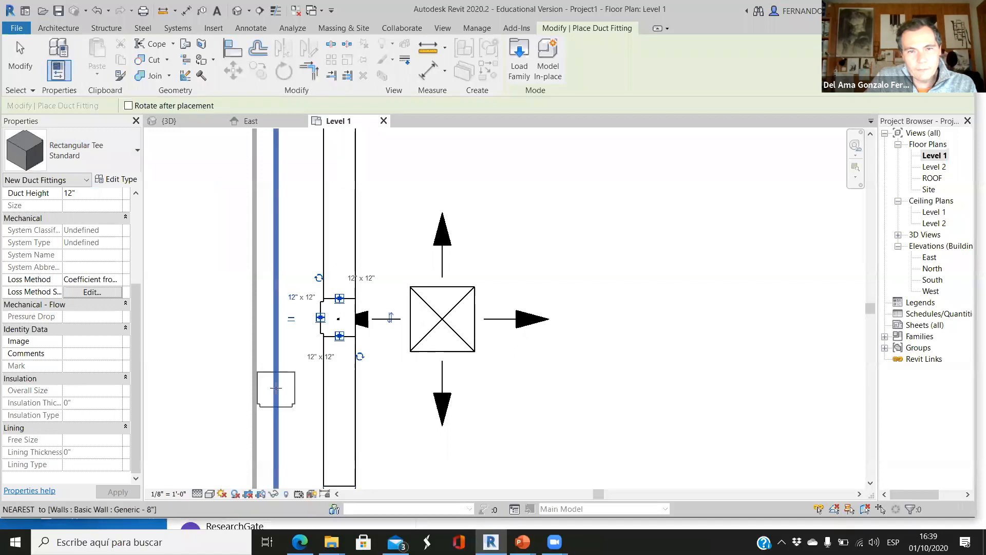
scroll(271, 341, "up", 2)
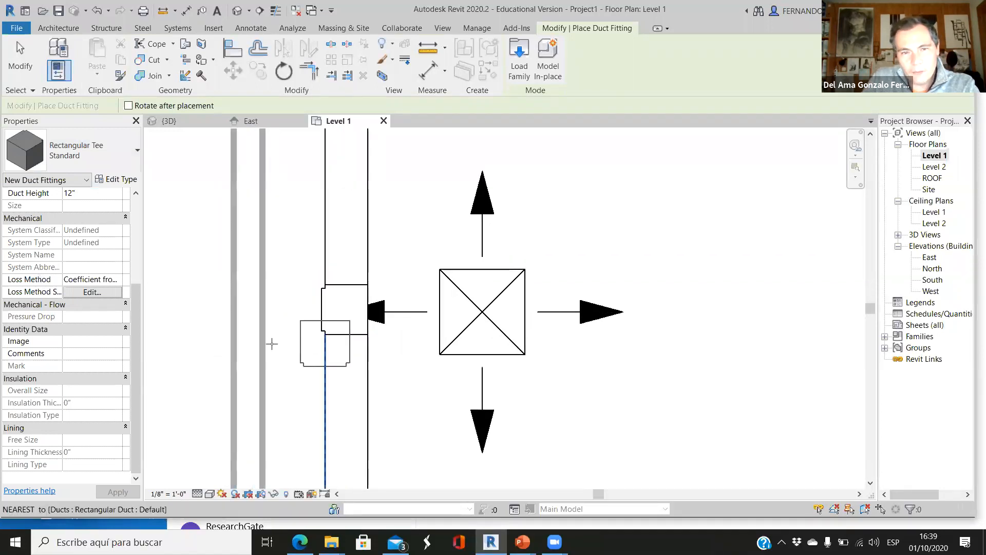
key("Escape")
key("Escape")
Rotate the placed tee until its branch outlet faces east towards the diffuser.
scroll(329, 334, "up", 1)
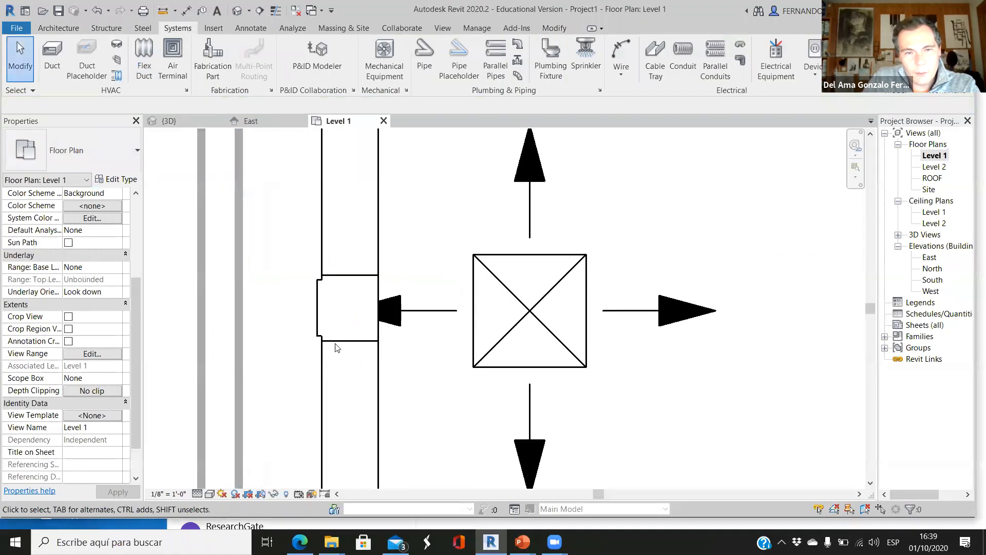
left_click(327, 313)
scroll(329, 312, "up", 2)
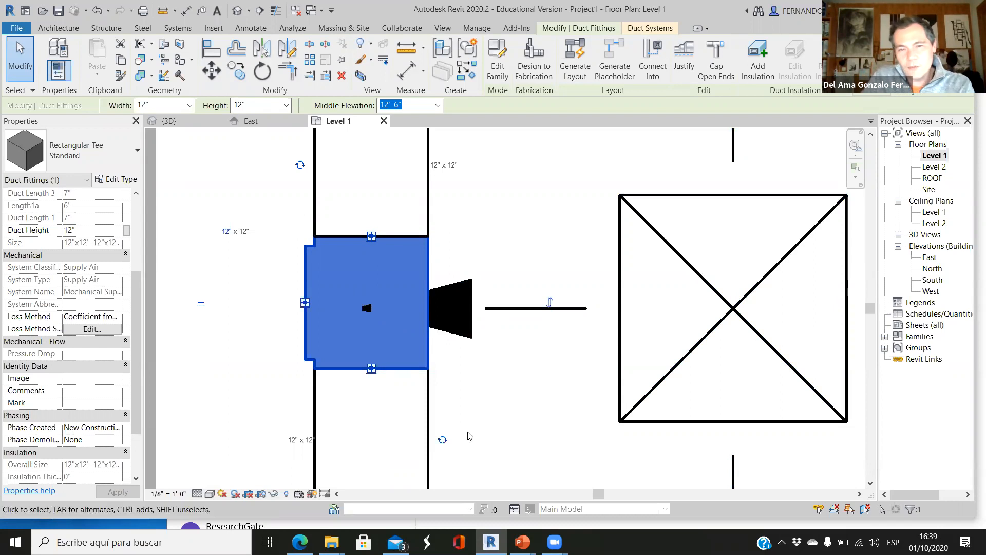
left_click(443, 441)
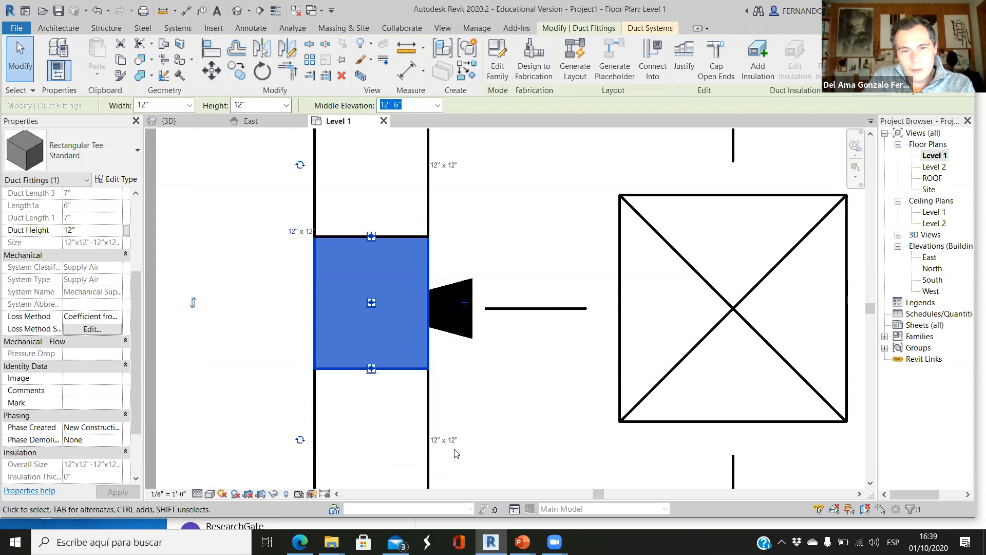
left_click(300, 440)
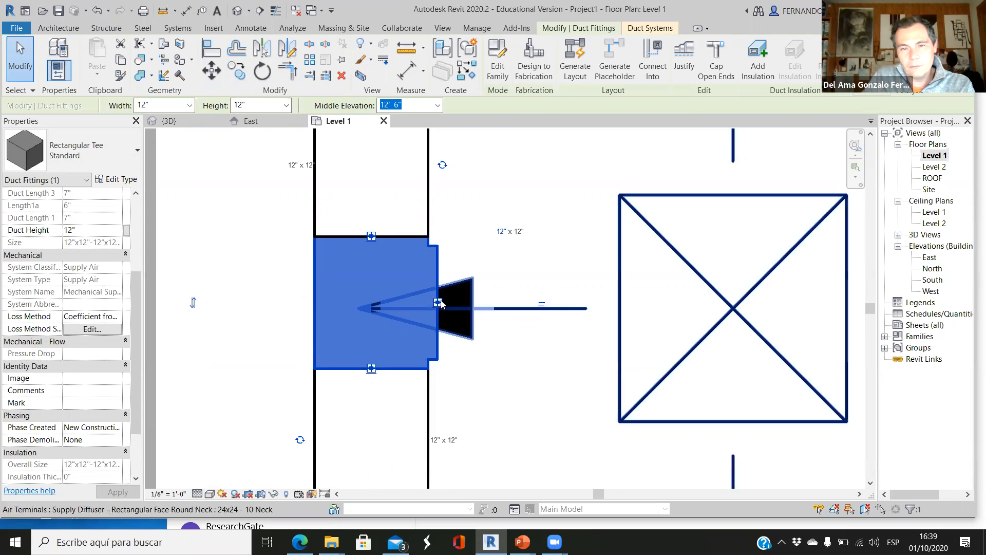
left_click(485, 408)
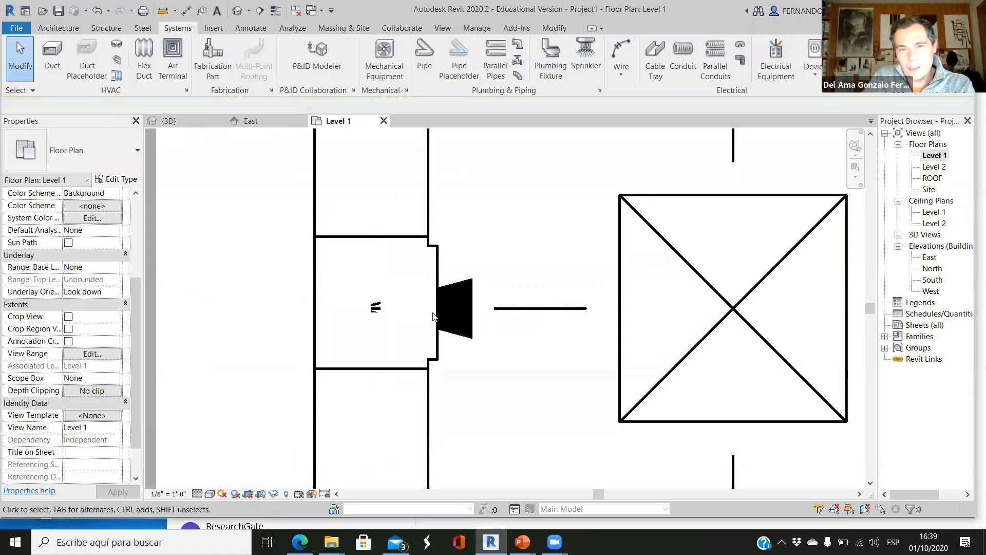
Examine the rotated tee's branch outlet relative to the third diffuser from the north, on Level 1 and in 3D.
left_click(437, 339)
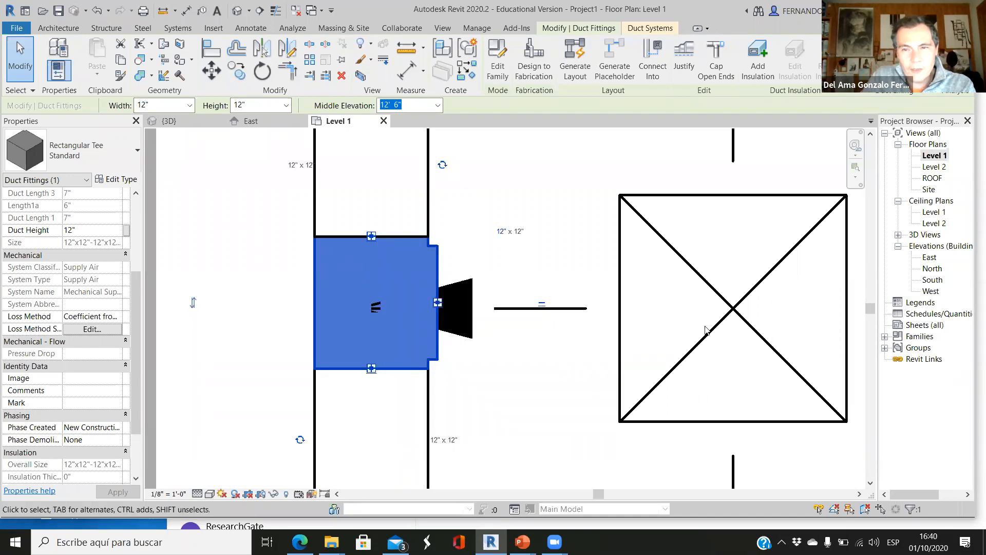
left_click(735, 310)
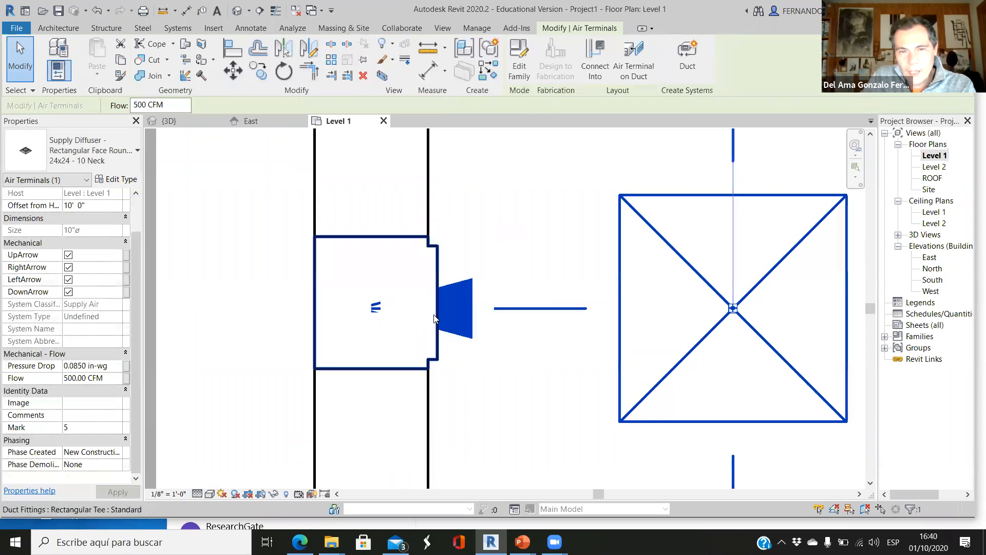
left_click(451, 374)
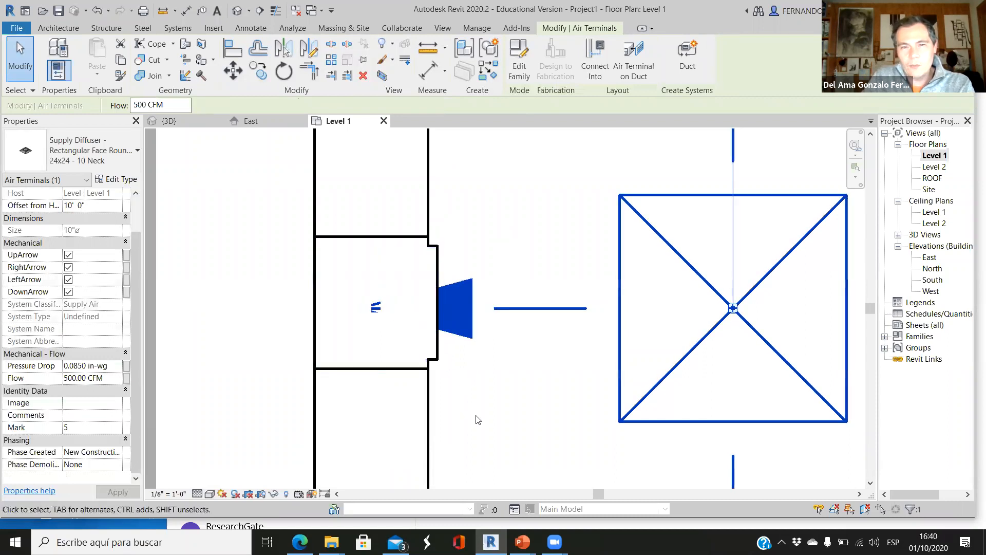
scroll(381, 319, "down", 2)
scroll(381, 318, "down", 3)
scroll(575, 375, "down", 2)
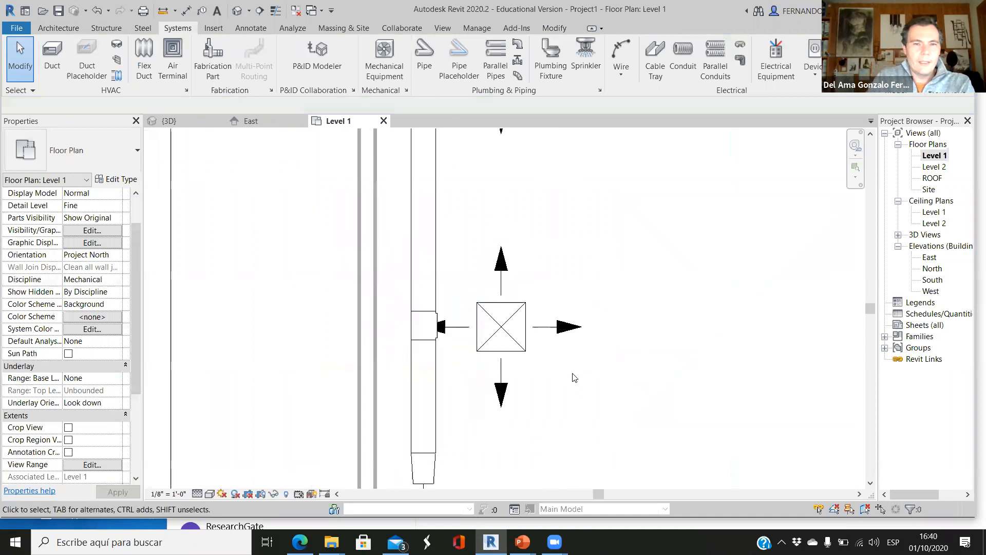
left_click(169, 121)
scroll(393, 318, "up", 4)
left_click(379, 295)
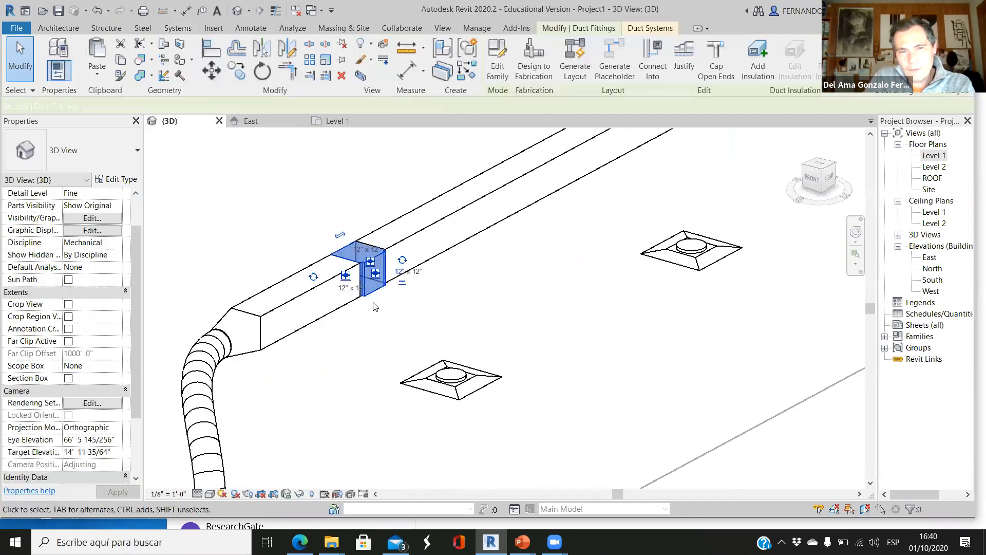
scroll(378, 292, "up", 4)
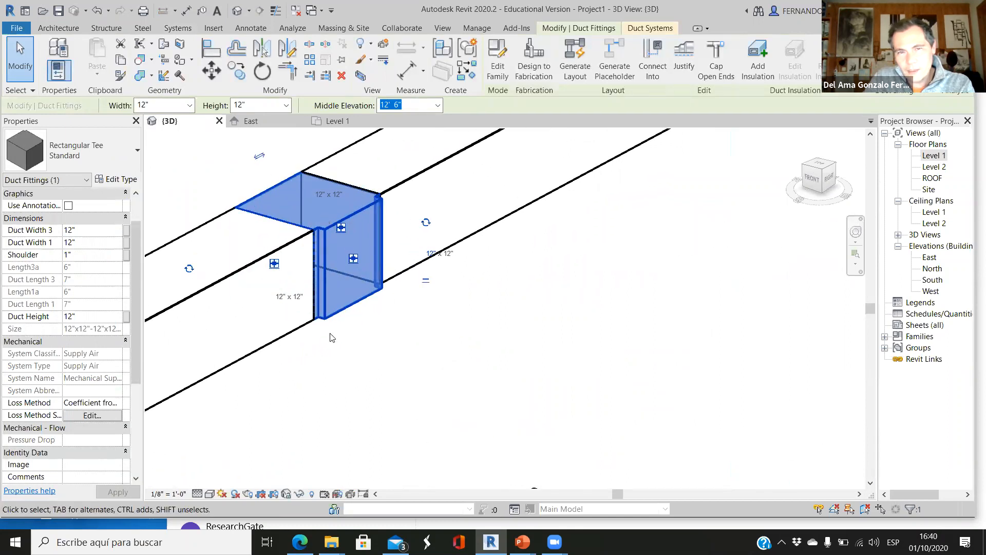
scroll(380, 308, "down", 4)
left_click(420, 394)
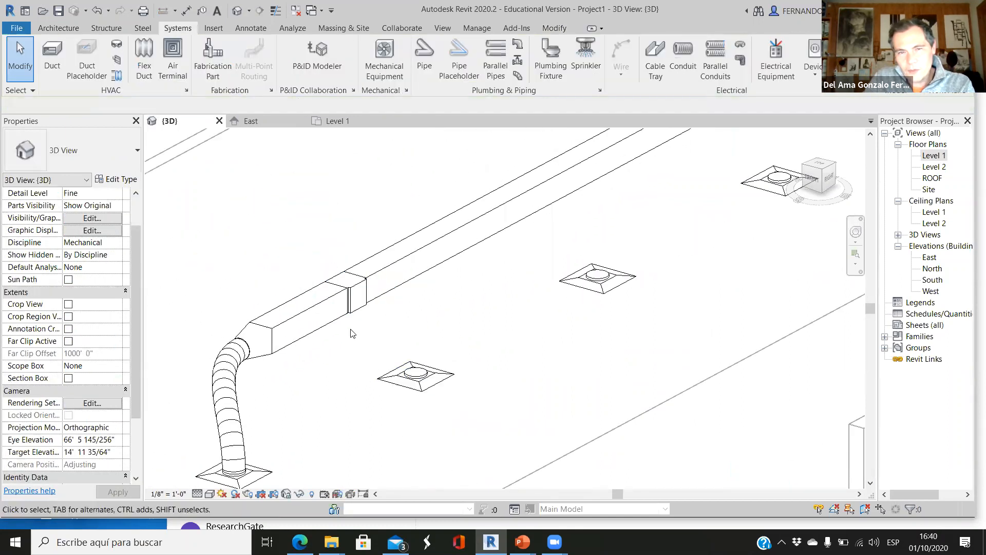
In 3D, draw a 10" round flex duct from the third diffuser from the north to the tee's branch outlet.
scroll(354, 334, "up", 2)
left_click(425, 383)
scroll(426, 382, "up", 2)
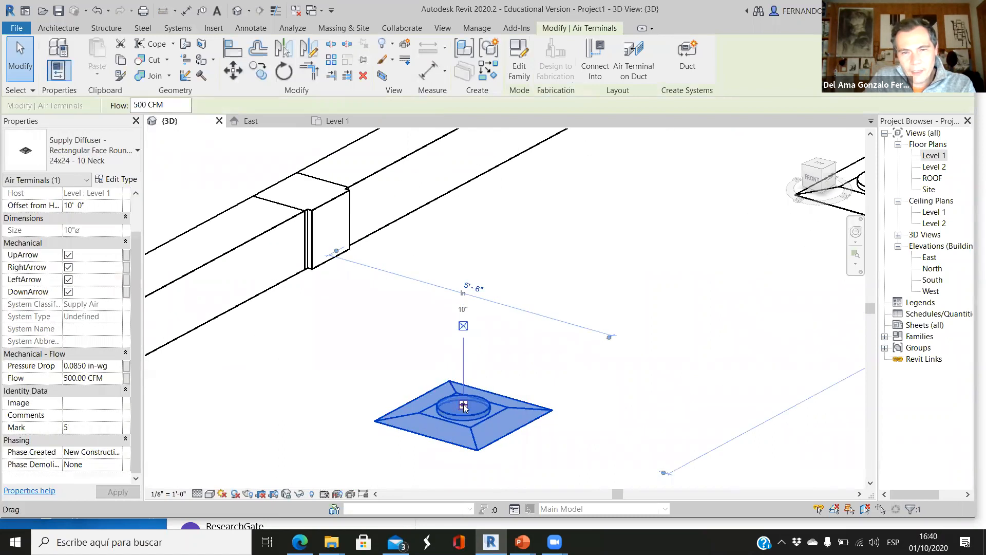
right_click(463, 407)
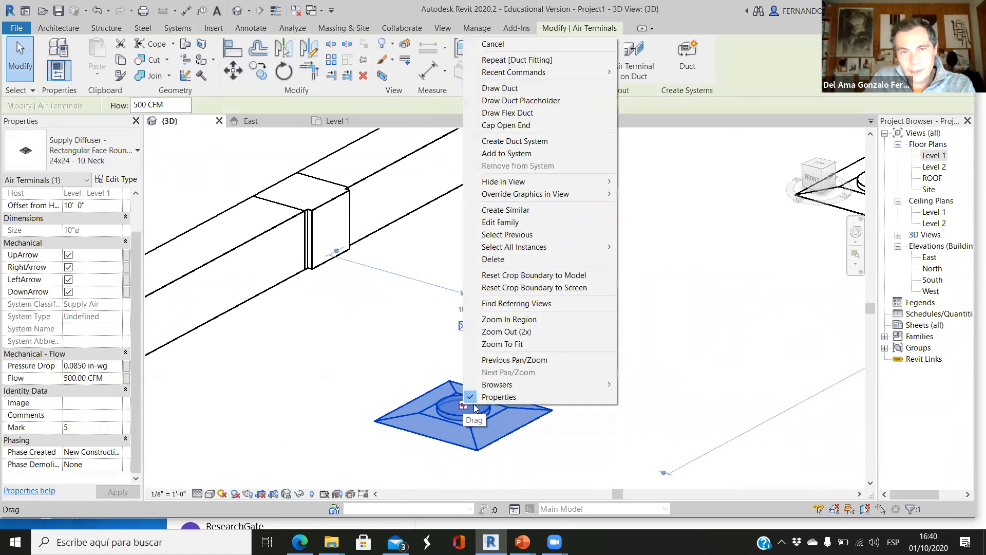
left_click(508, 112)
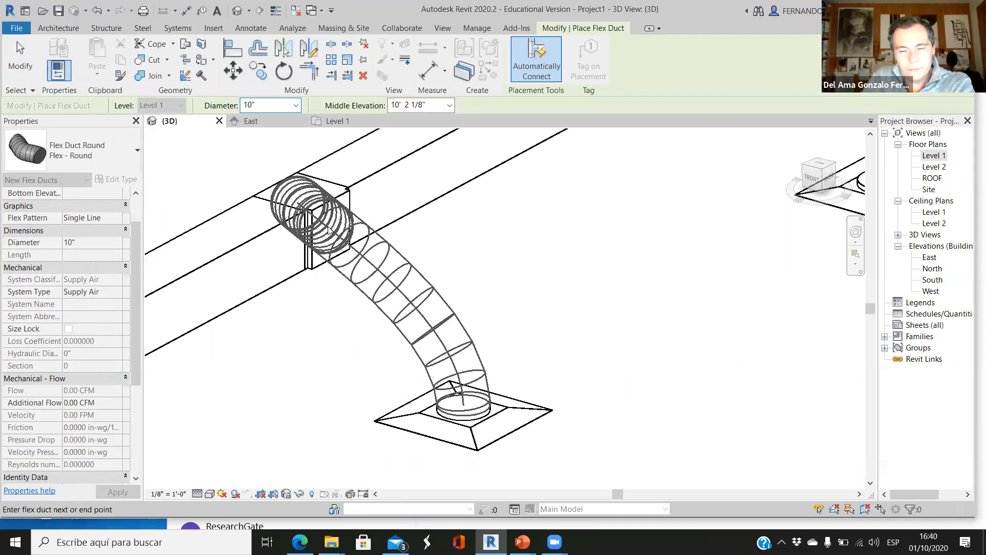
left_click(328, 226)
key("d")
key("f")
key("Escape")
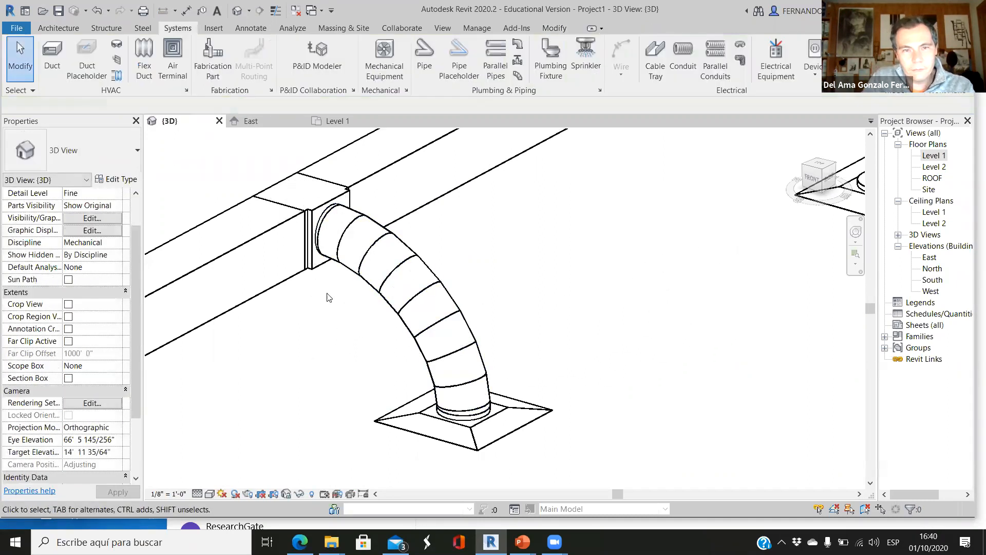
Inspect how the new flex duct joins the tee's branch outlet and the diffuser.
scroll(332, 294, "down", 2)
left_click(367, 288)
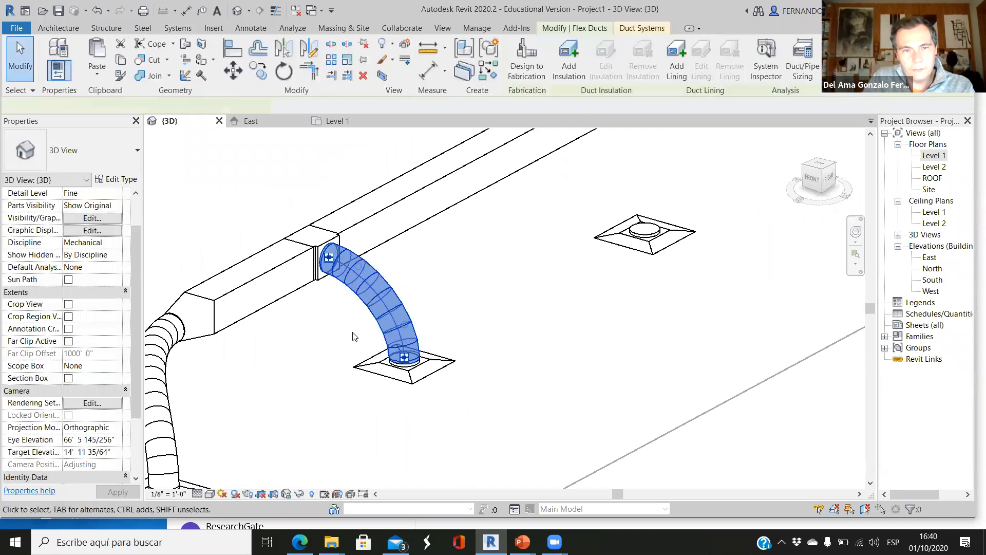
left_click(452, 281)
scroll(457, 287, "down", 3)
middle_click_drag(383, 334, 392, 354, "shift")
scroll(377, 276, "up", 2)
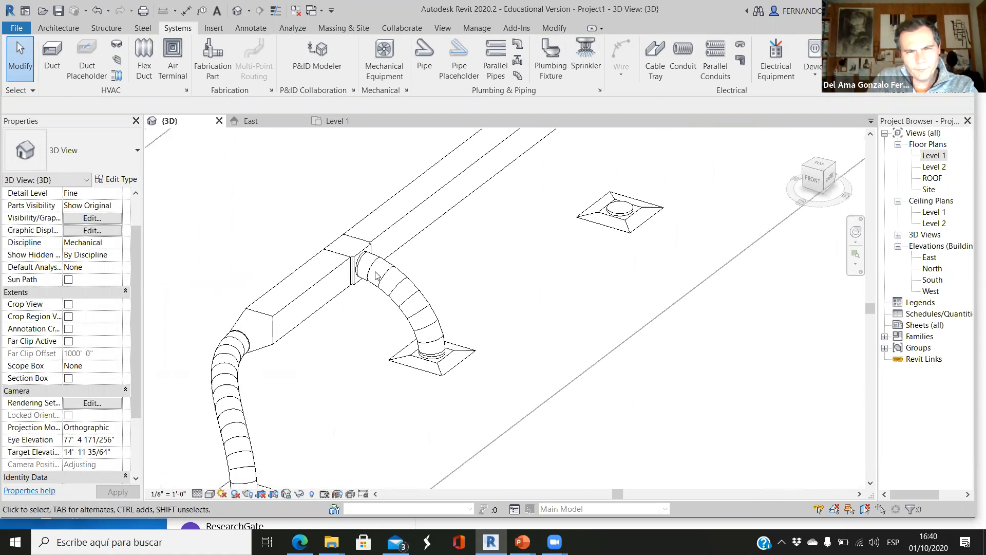
scroll(377, 276, "up", 2)
left_click(368, 290)
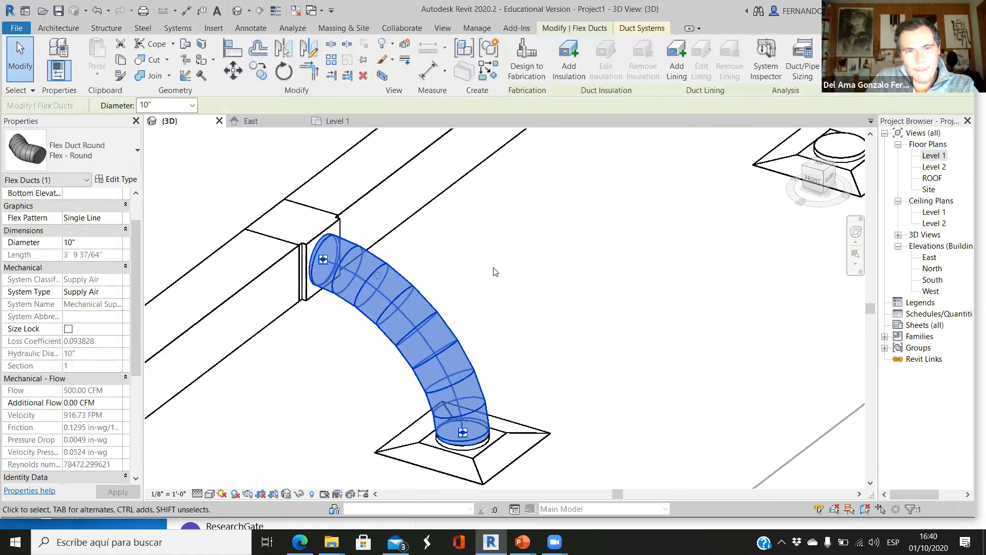
key("Escape")
scroll(345, 236, "down", 4)
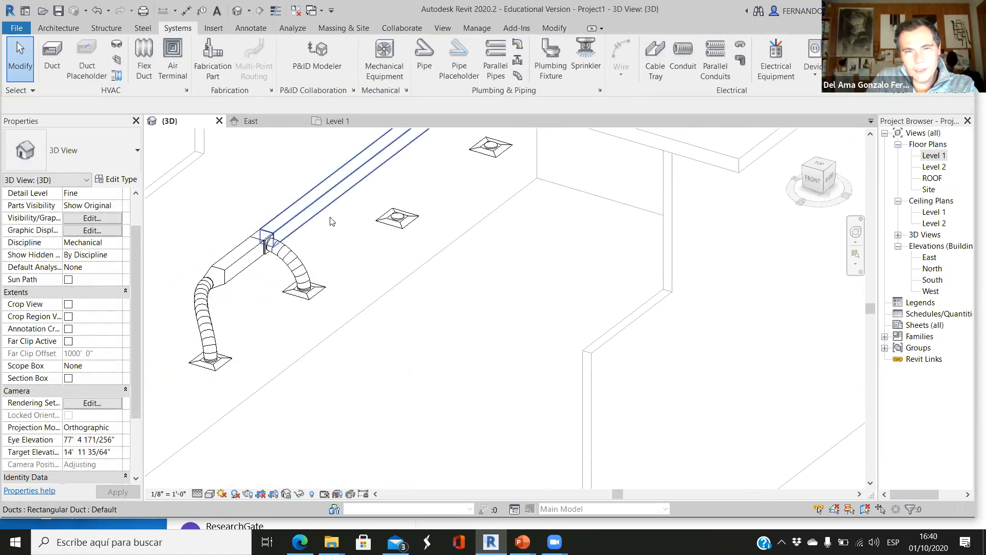
Try to connect the second diffuser from the north directly to the supply duct's side with a 10" round flex duct.
scroll(393, 221, "up", 2)
left_click(401, 266)
scroll(402, 266, "up", 2)
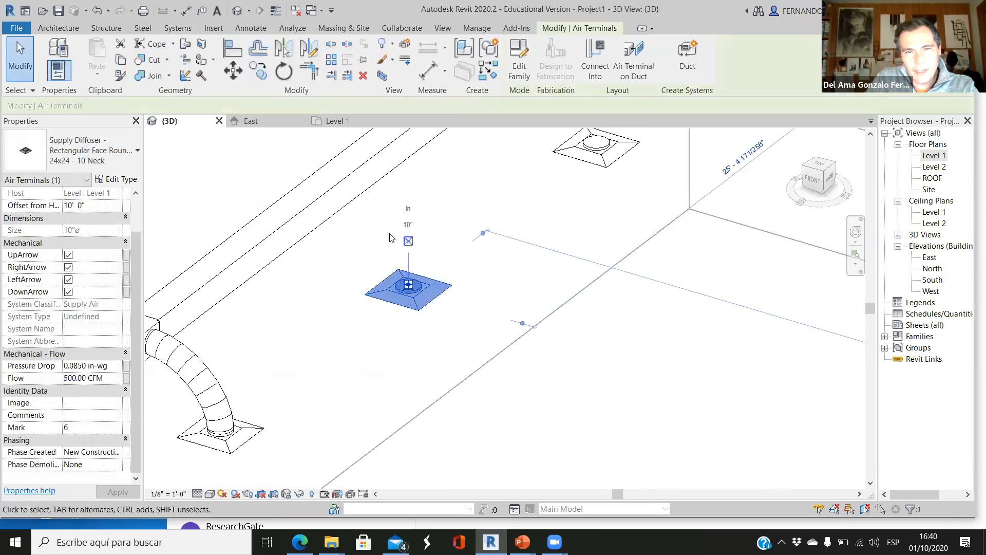
right_click(409, 286)
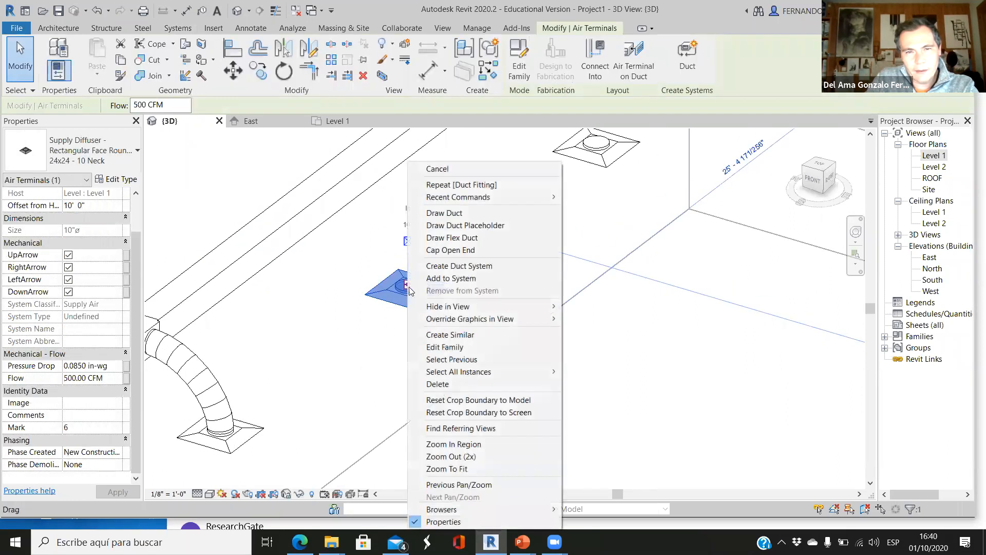
left_click(453, 242)
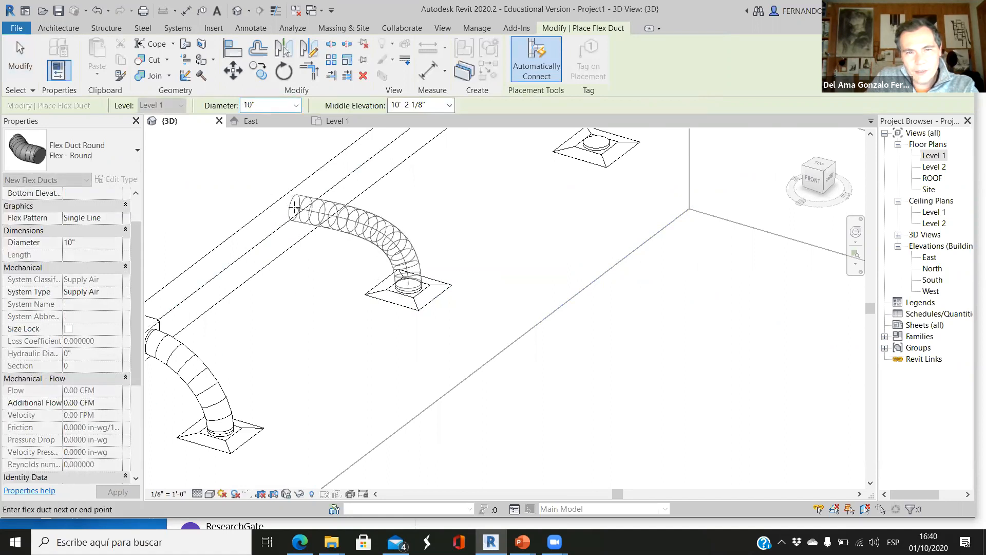
left_click(305, 222)
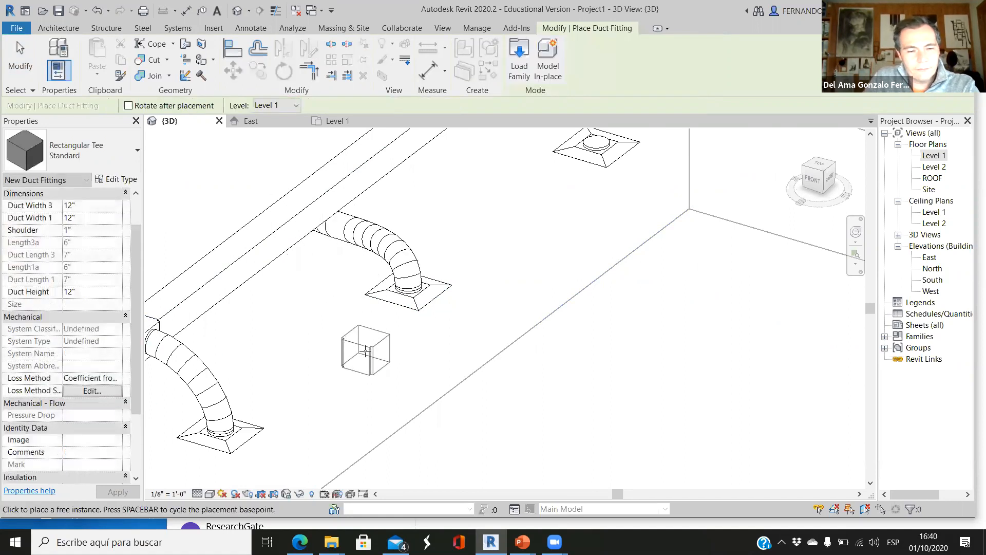
key("Escape")
Delete the flex duct between the second diffuser from the north and the supply duct's side.
scroll(337, 221, "down", 2)
middle_click_drag(315, 323, 354, 256, "shift")
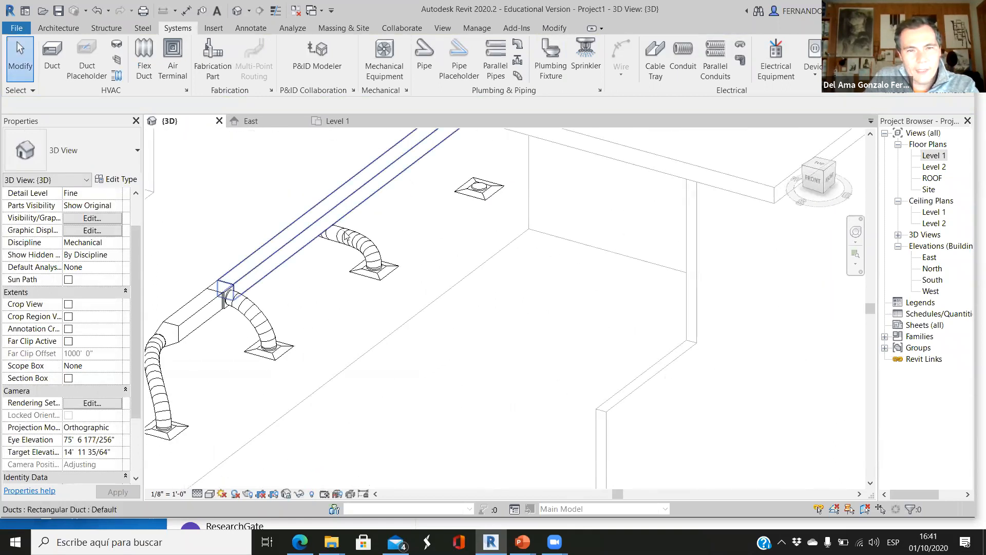
left_click(337, 257)
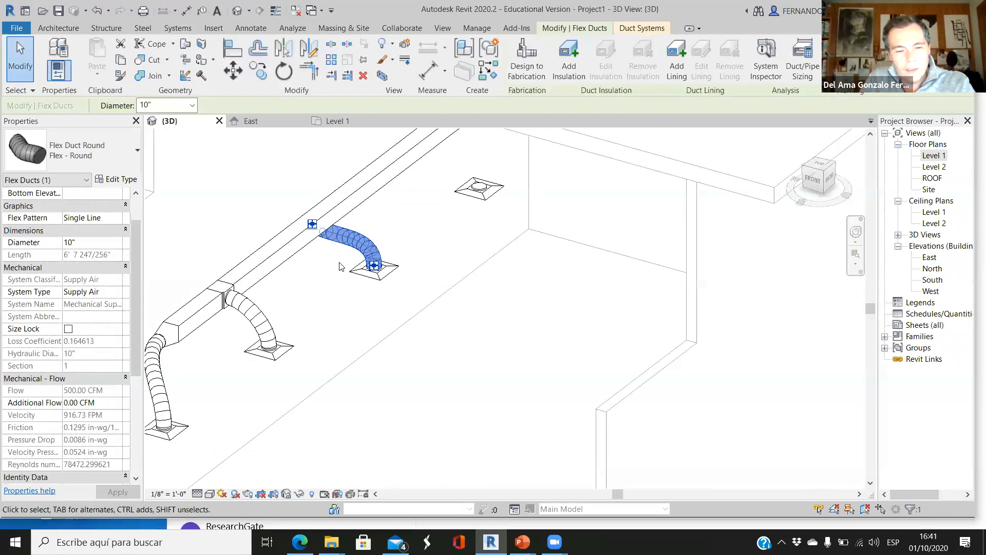
key("Delete")
Check the flow properties of the long supply duct segment north of the tee.
scroll(238, 337, "up", 3)
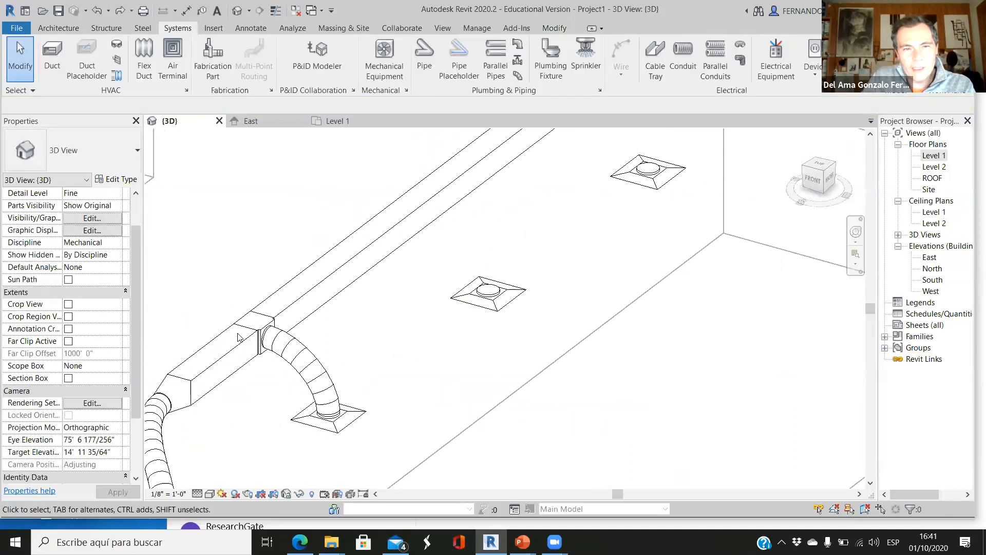
scroll(262, 332, "down", 1)
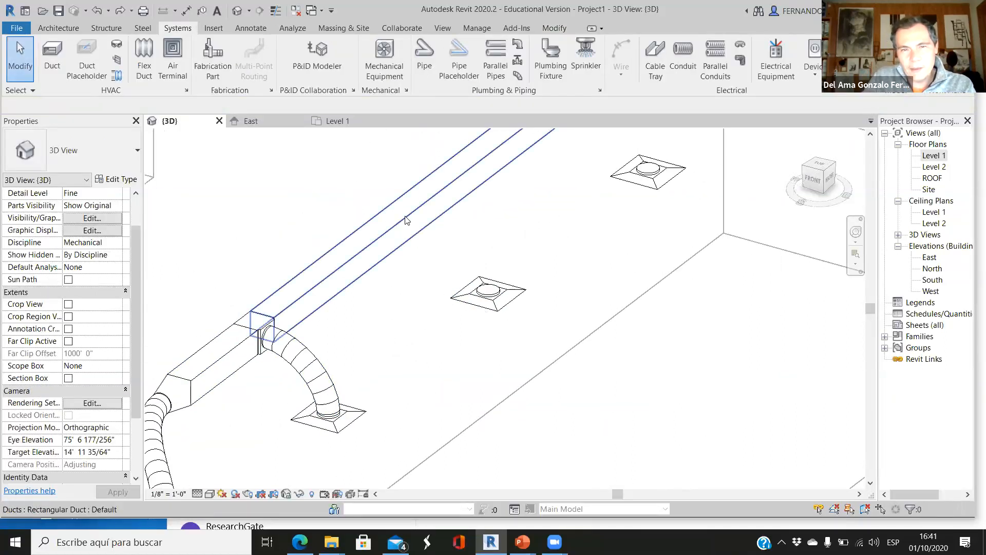
scroll(356, 286, "down", 2)
scroll(272, 316, "up", 2)
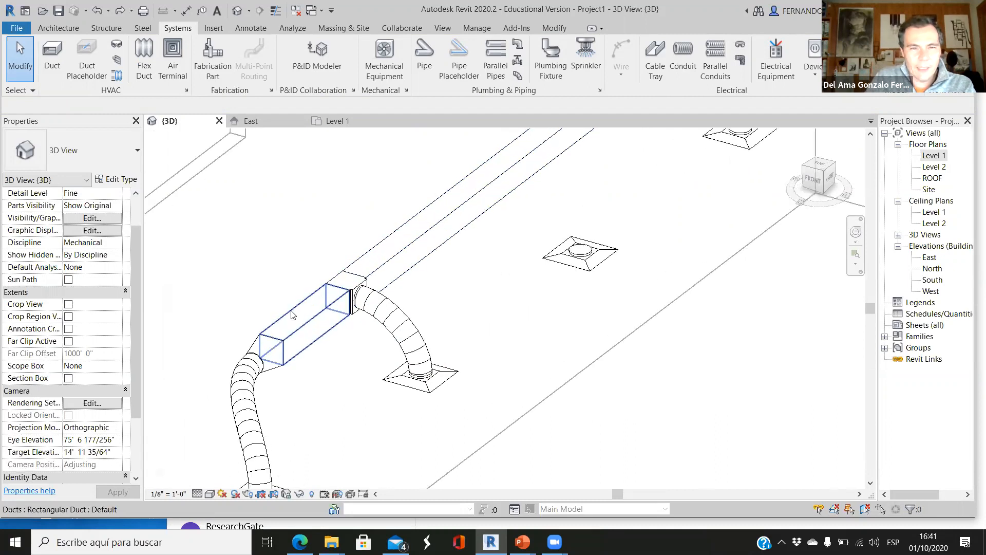
scroll(246, 321, "down", 1)
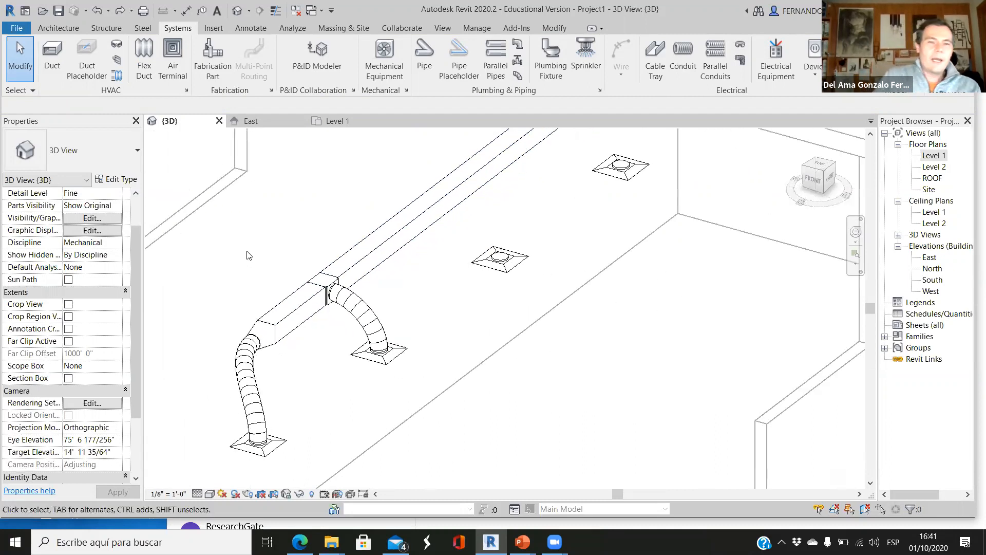
scroll(311, 257, "down", 1)
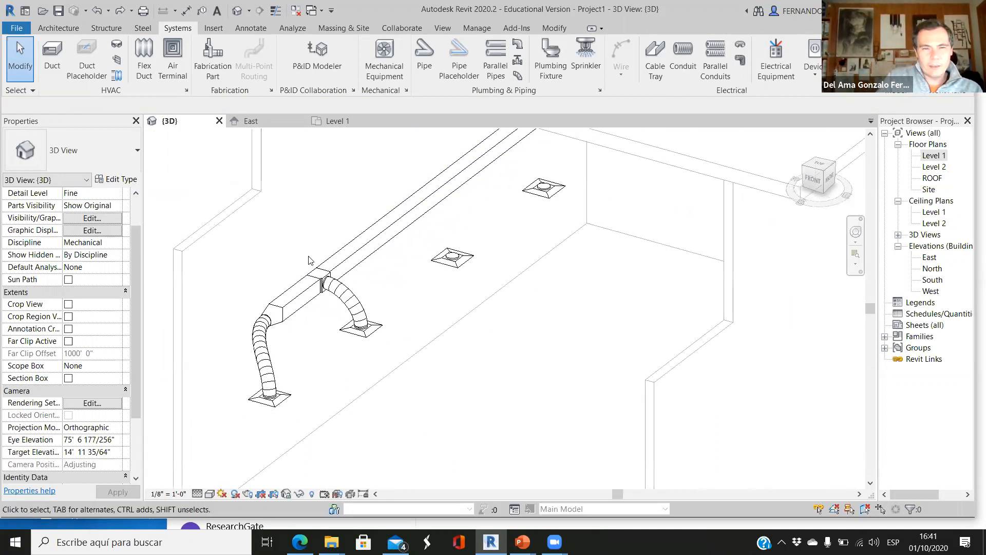
left_click(345, 268)
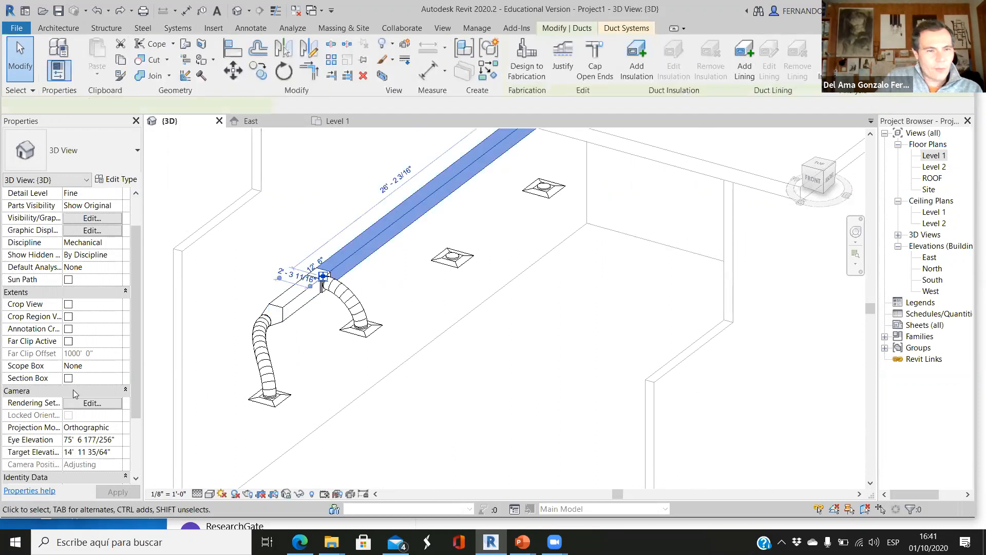
scroll(74, 390, "down", 3)
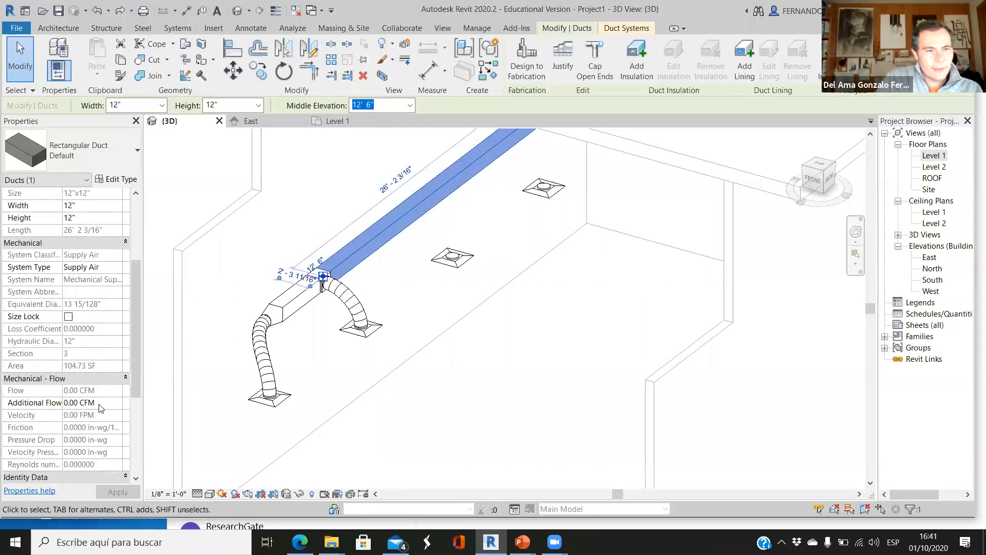
left_click(314, 229)
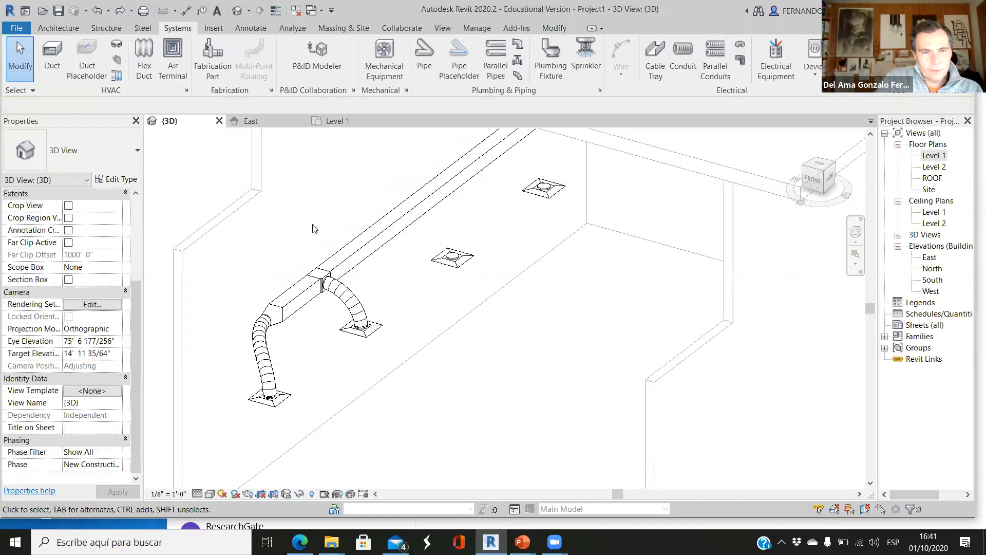
Delete the flex duct between the tee's branch outlet and the third diffuser from the north.
scroll(283, 291, "up", 5)
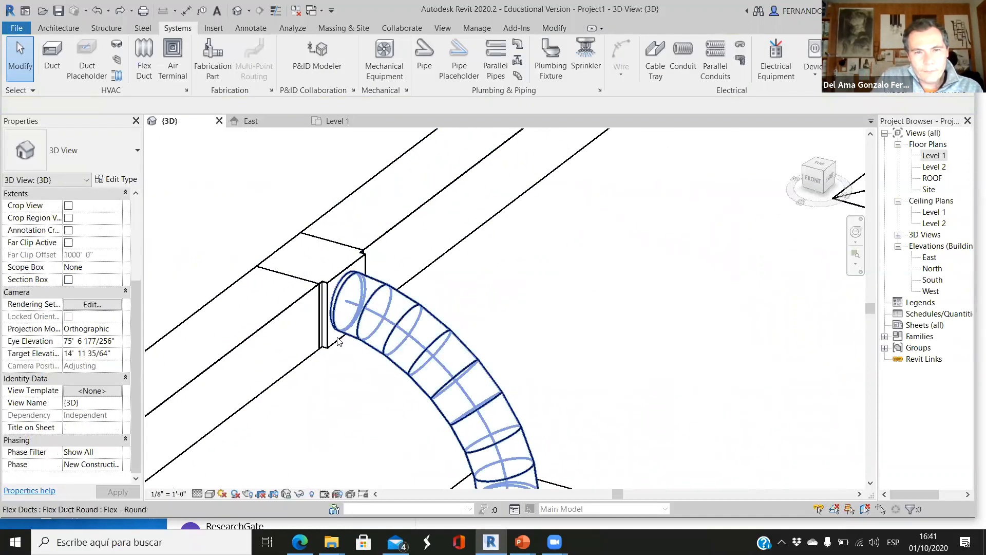
left_click(353, 344)
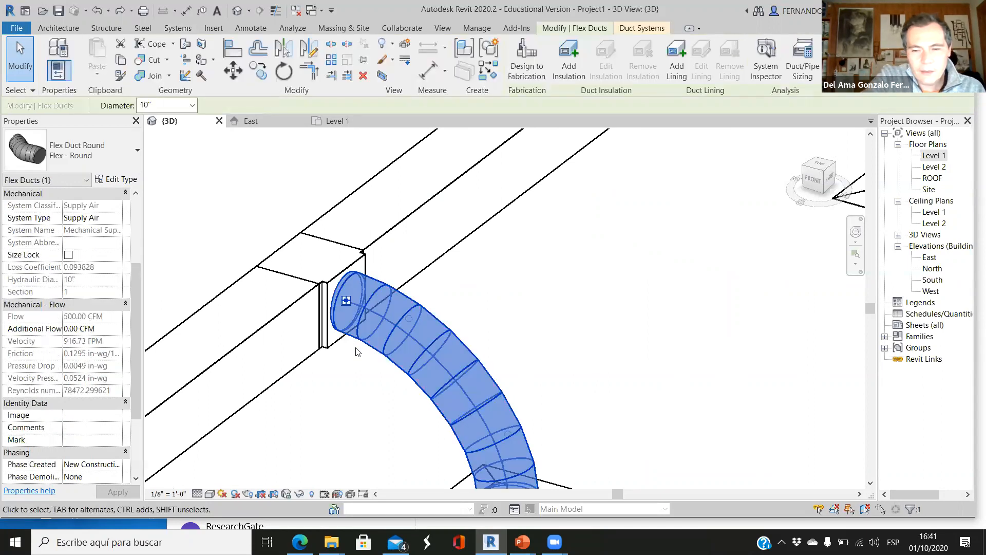
key("Delete")
scroll(375, 248, "down", 2)
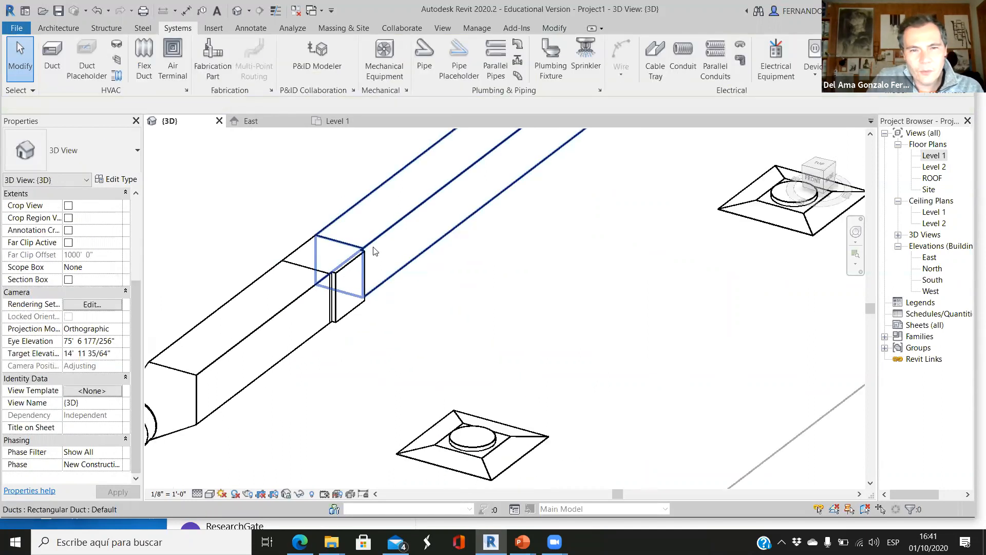
left_click(356, 307)
right_click(351, 306)
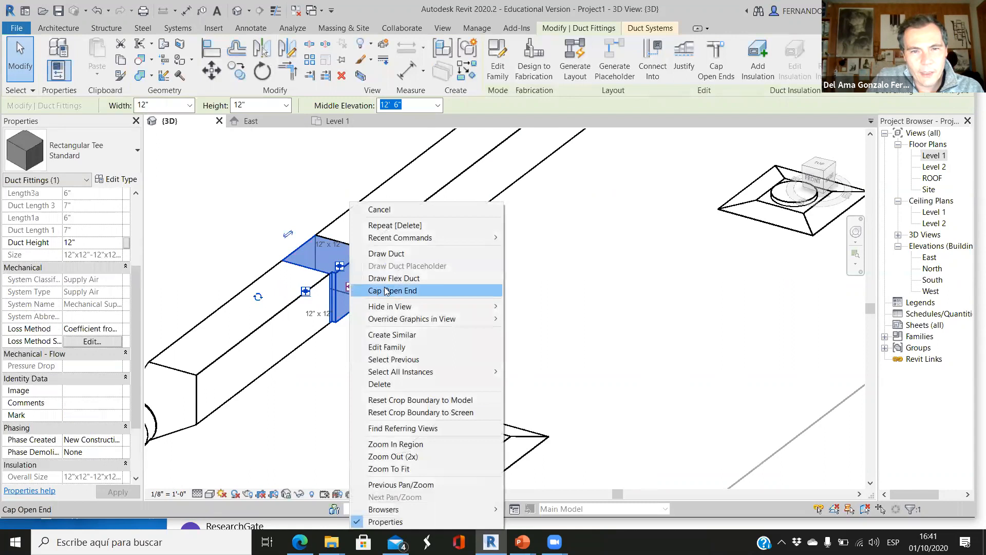
left_click(394, 279)
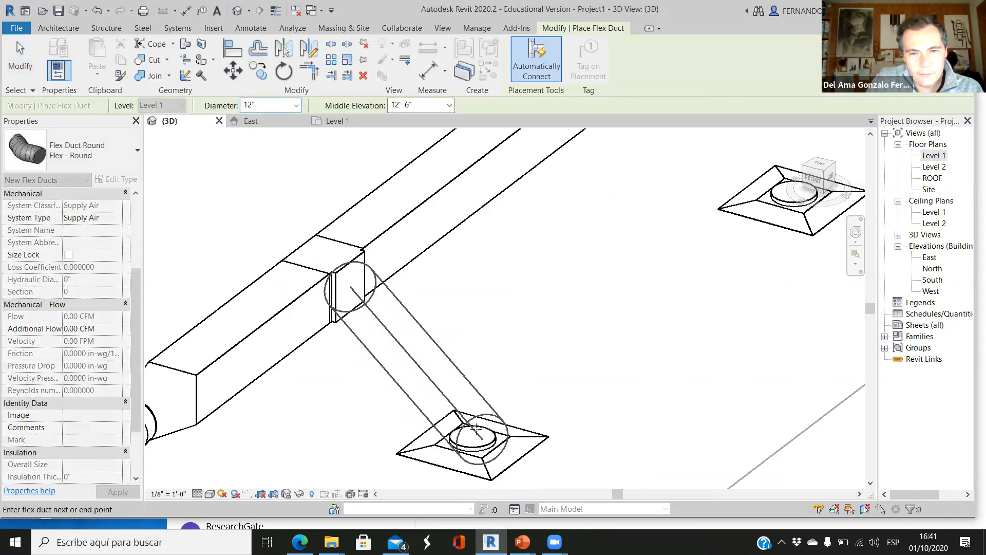
scroll(479, 453, "down", 2)
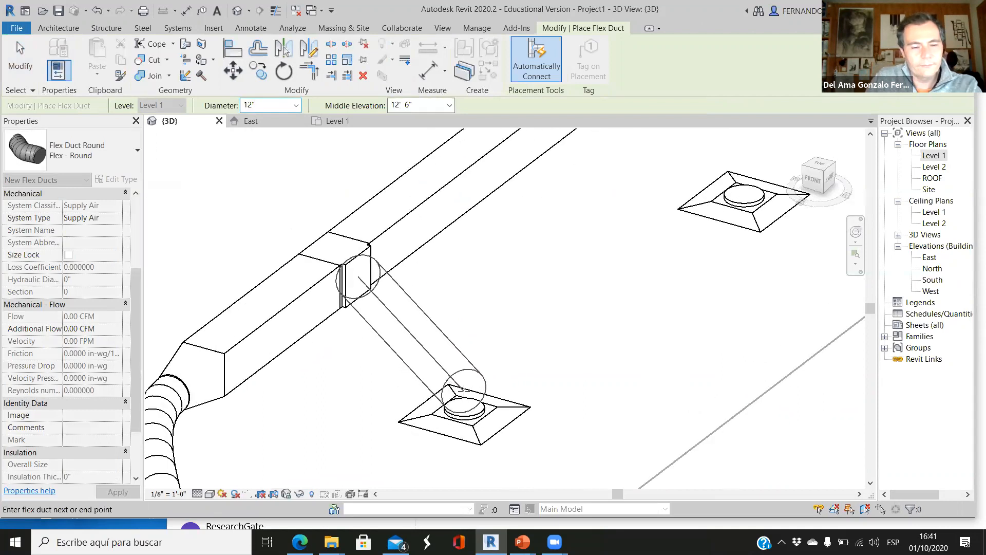
key("Escape")
key("Escape")
scroll(456, 344, "up", 1)
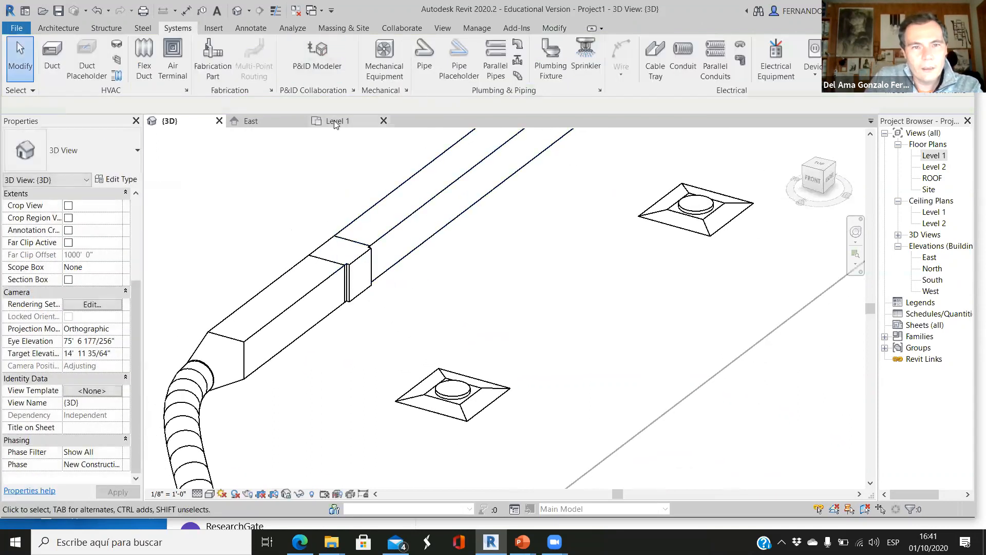
In the Level 1 plan, connect the third diffuser from the north to the tee's branch outlet with a 10" round flex duct.
left_click(334, 120)
left_click(515, 338)
scroll(514, 337, "up", 3)
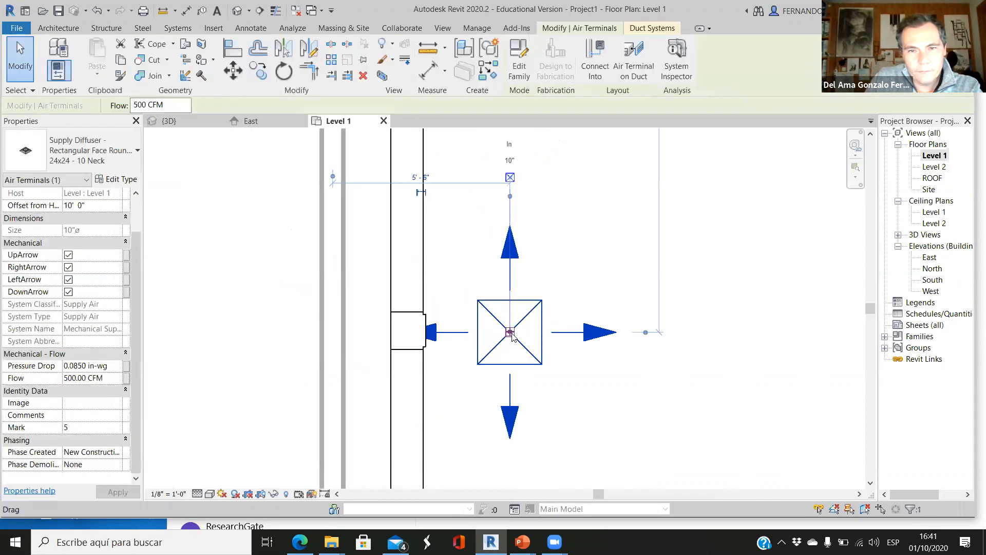
right_click(509, 332)
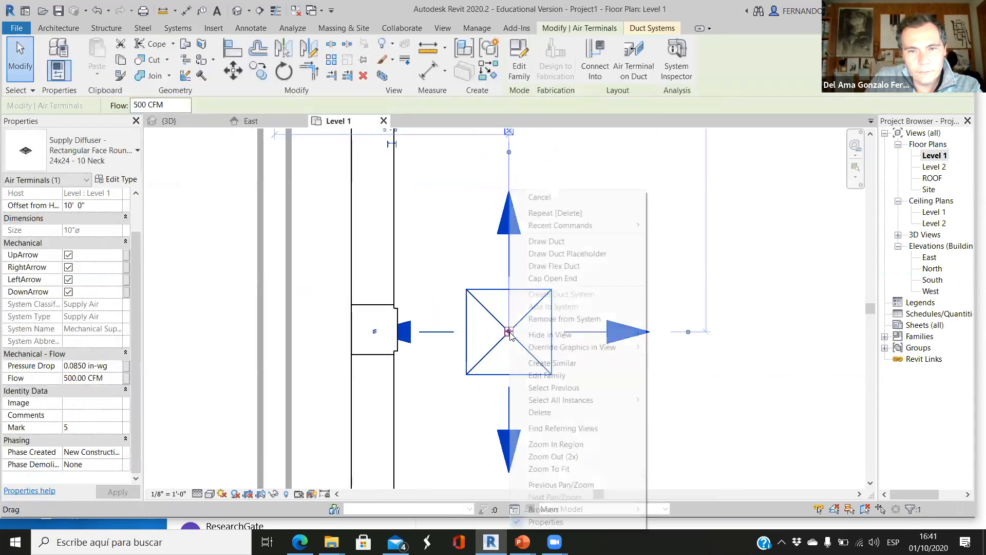
left_click(554, 266)
left_click(398, 329)
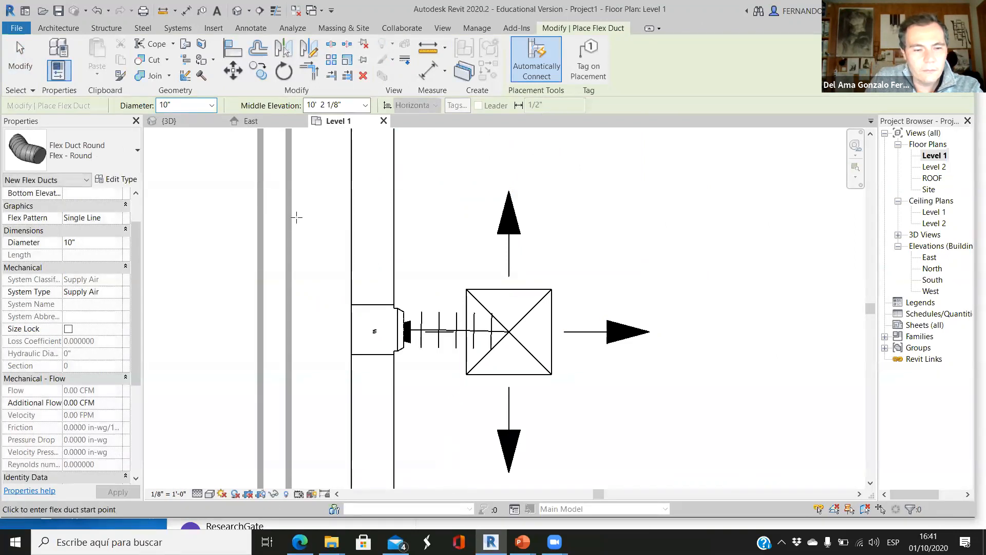
key("Escape")
scroll(328, 232, "down", 1)
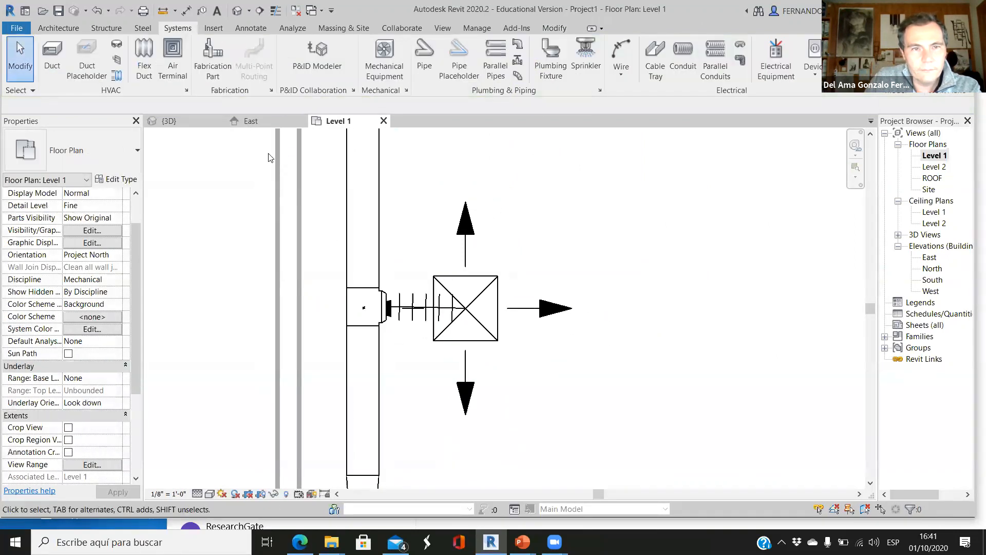
In the 3D view, check the mechanical properties of the long supply duct segment north of the tee.
left_click(172, 122)
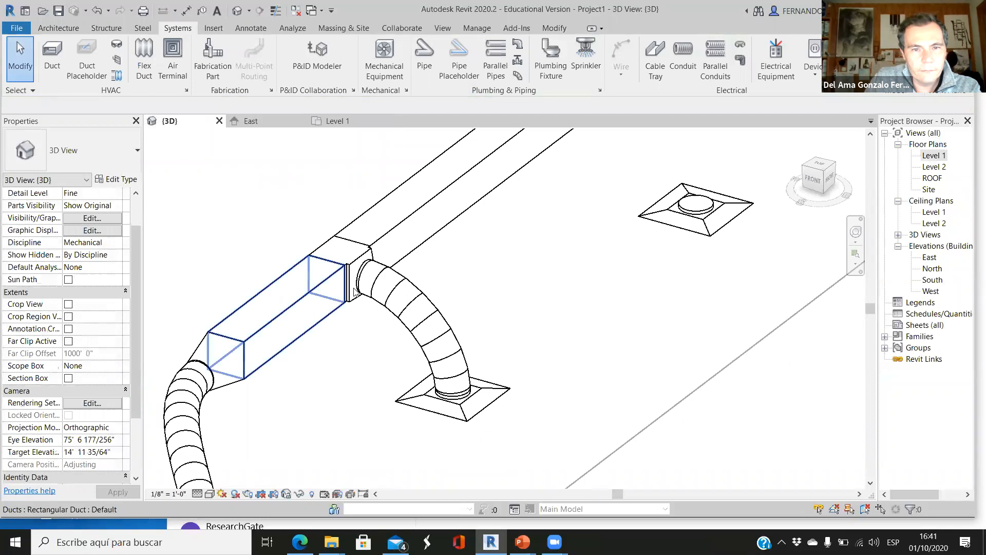
left_click(406, 208)
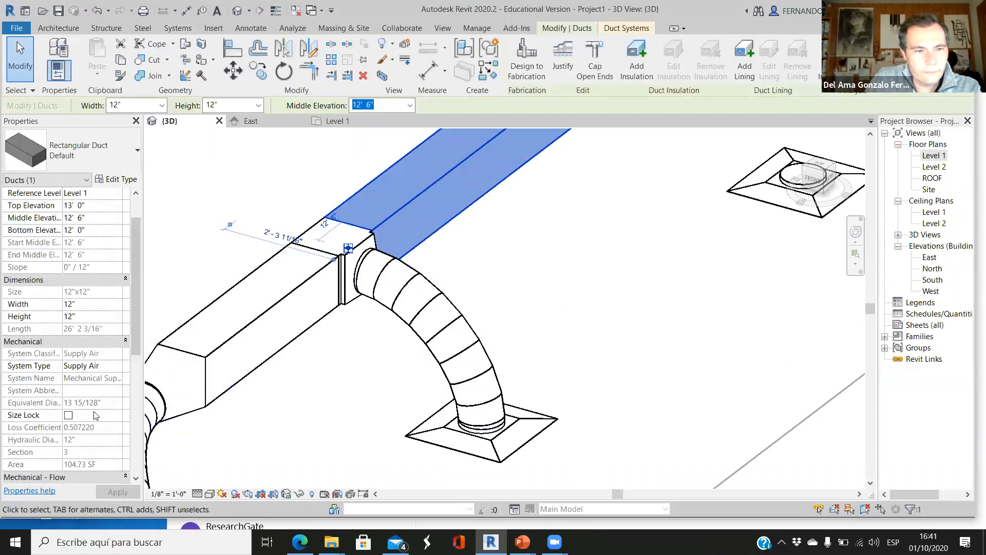
scroll(94, 415, "down", 3)
left_click(535, 290)
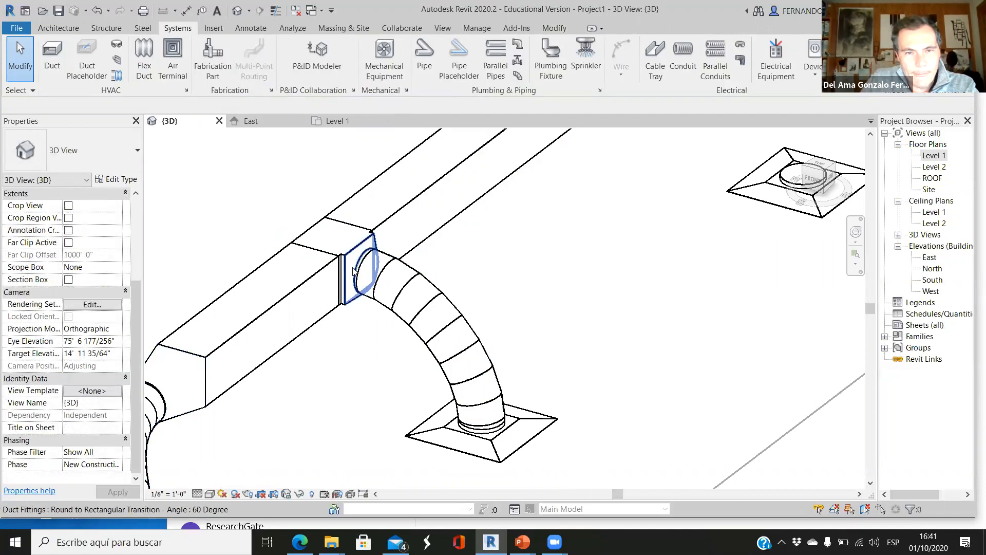
Undo the new flex duct at the tee and the deletion of the previous one.
key("ctrl+z")
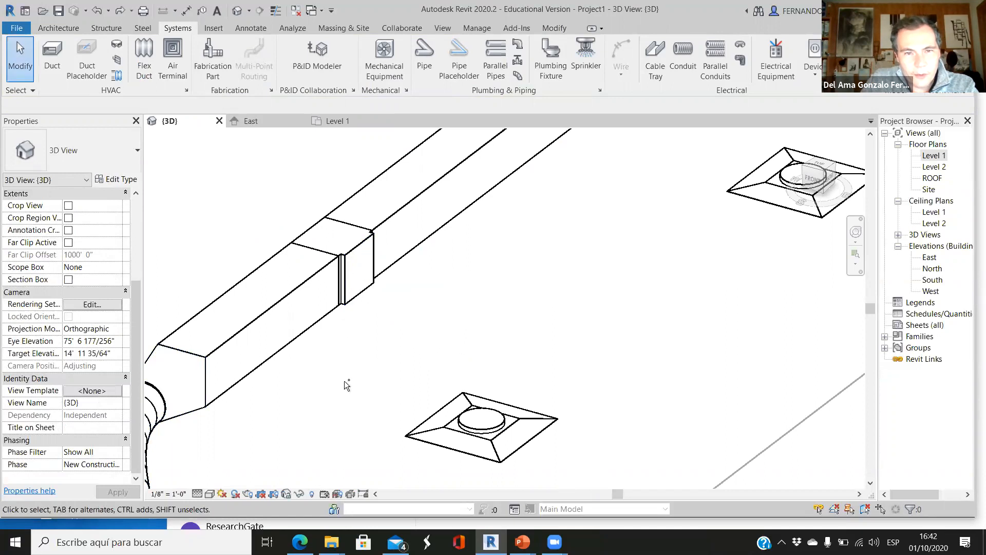
key("ctrl+z")
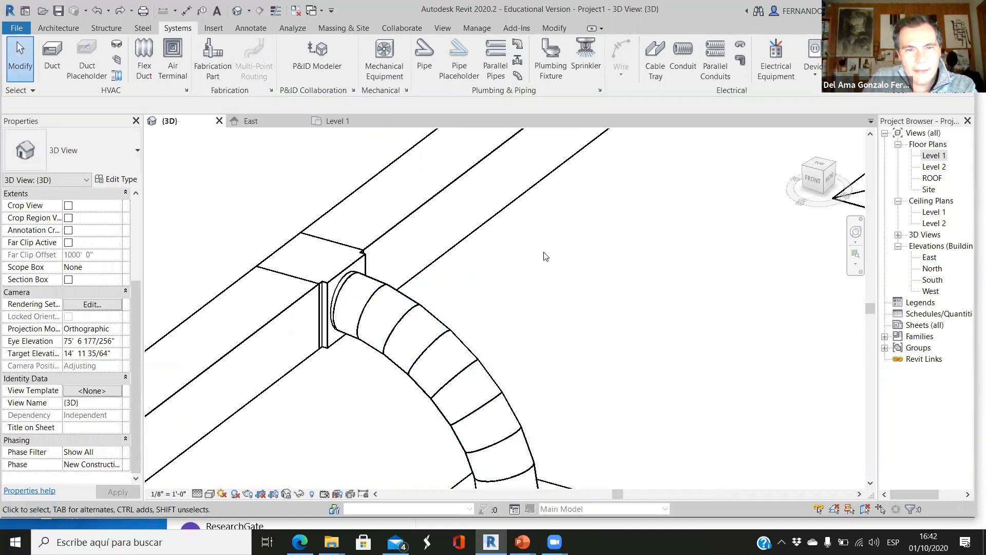
Examine the restored flex duct's connection to the tee and its flow properties.
scroll(538, 261, "down", 3)
scroll(434, 303, "up", 2)
scroll(457, 280, "up", 2)
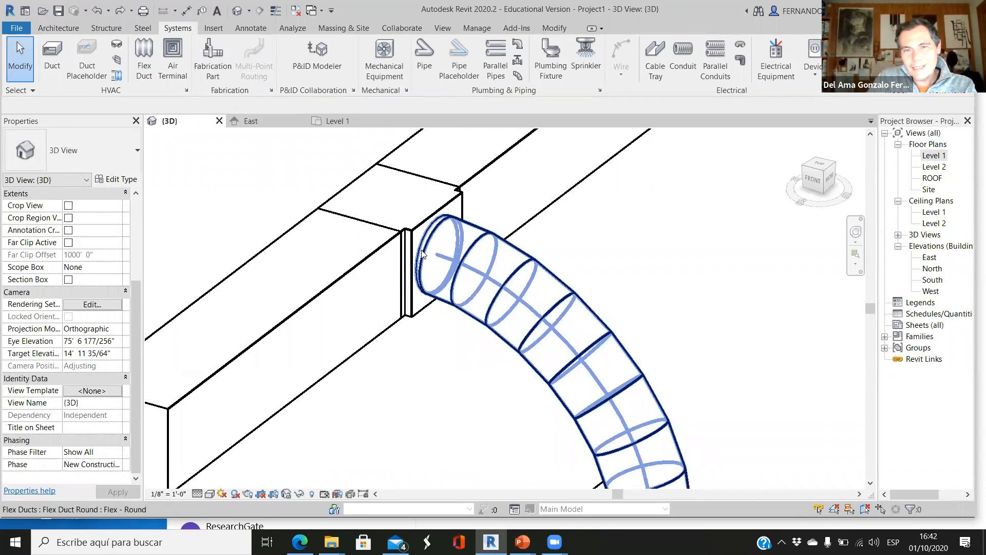
left_click(456, 280)
scroll(444, 391, "up", 2)
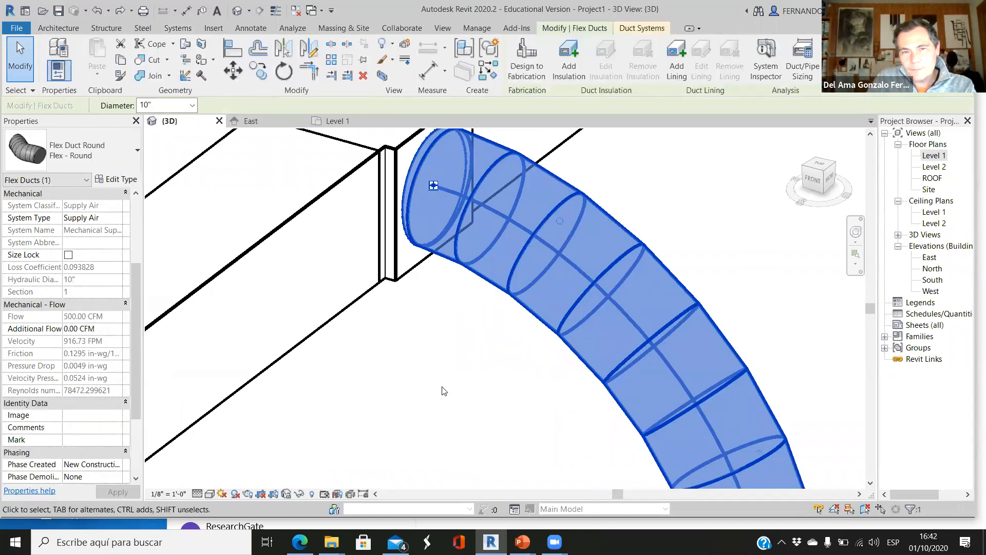
scroll(445, 393, "down", 1)
scroll(447, 394, "down", 1)
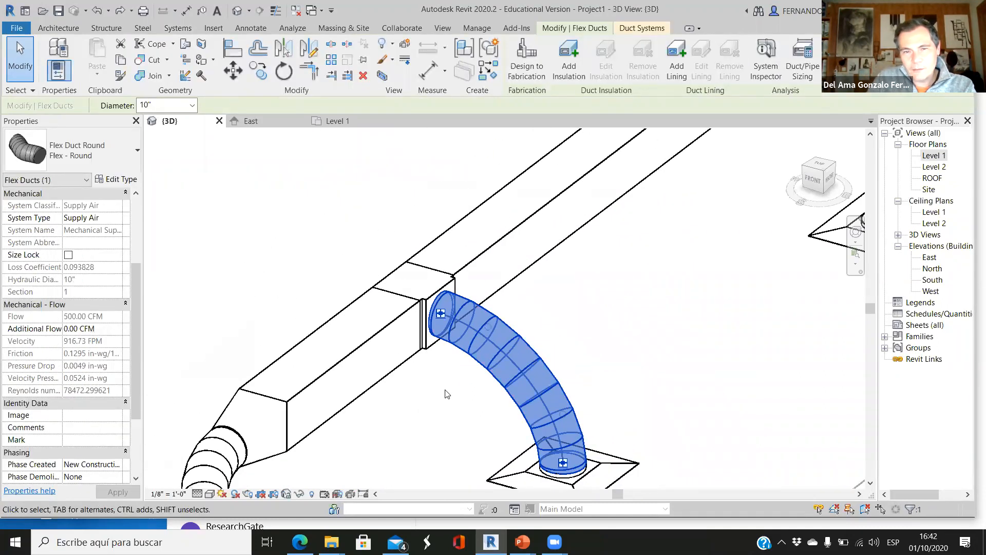
scroll(500, 405, "down", 1)
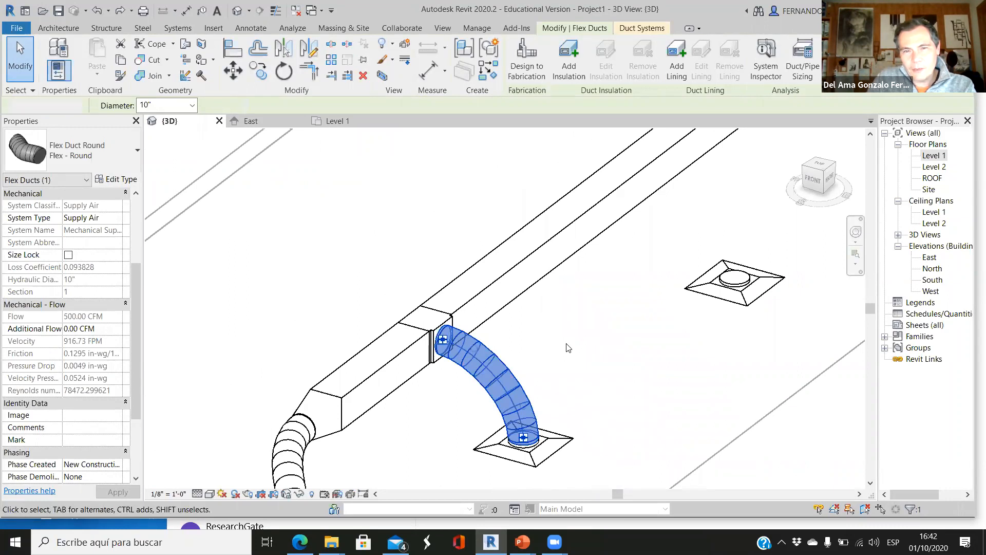
left_click(567, 347)
scroll(407, 258, "down", 1)
scroll(278, 286, "down", 1)
scroll(315, 383, "up", 1)
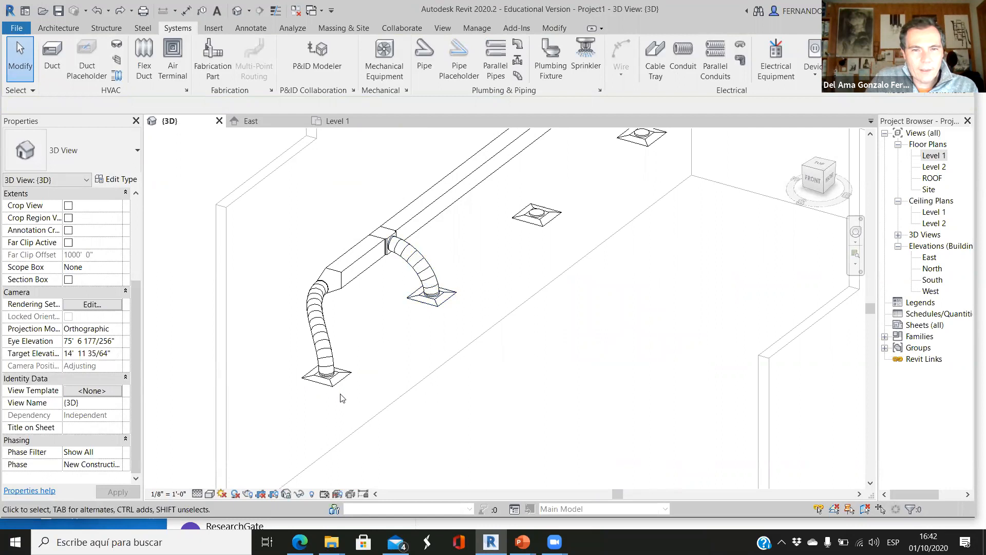
Check the southernmost diffuser's flow properties and switch to the PowerPoint slide with the AHU diagram.
left_click(333, 388)
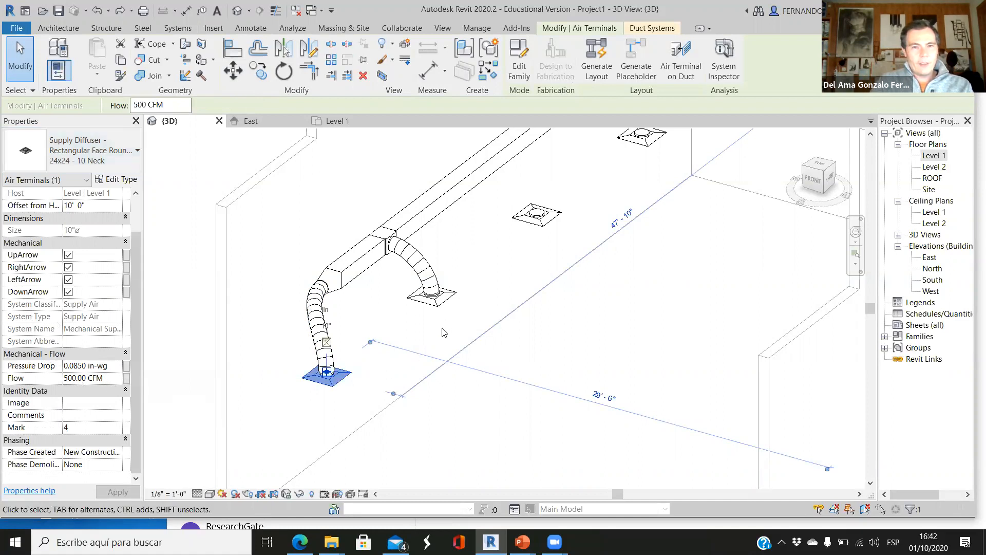
left_click(177, 303)
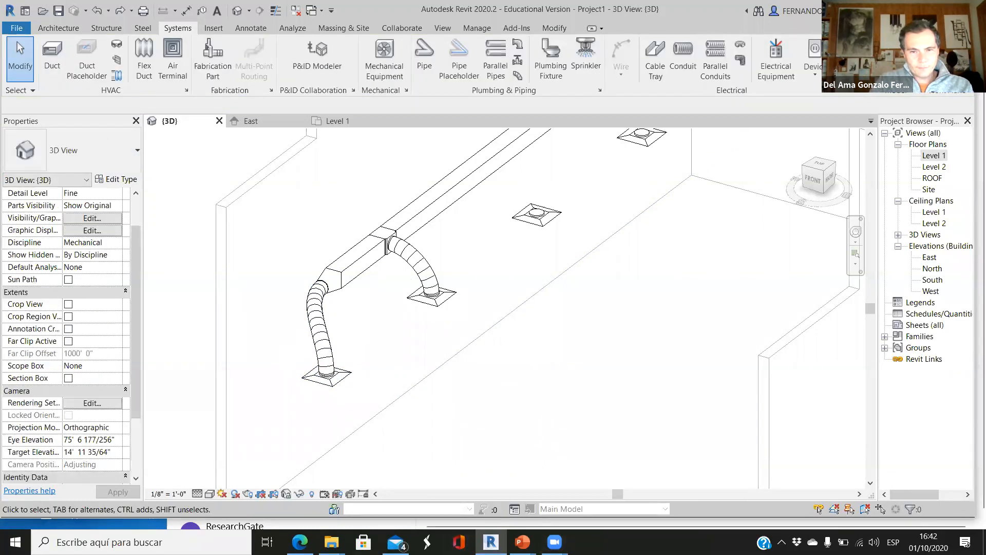
mouse_move(522, 542)
left_click(596, 491)
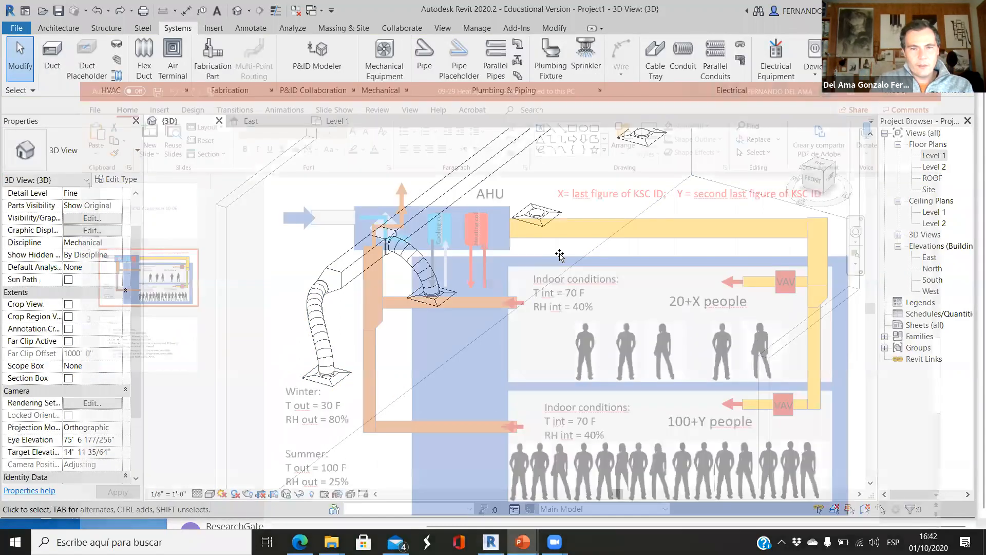
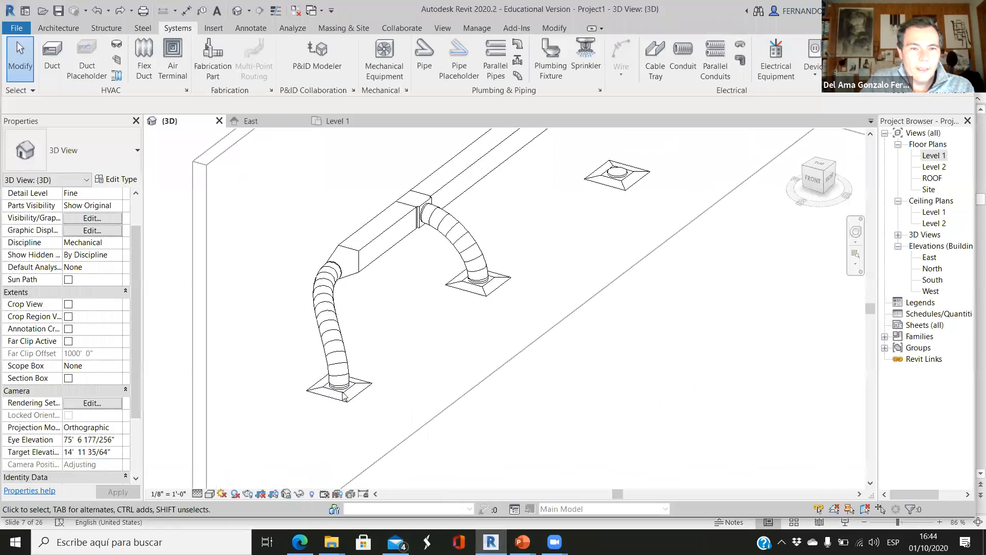
Back in the Revit 3D view, set the southernmost diffuser's flow to 750 CFM.
left_click(354, 393)
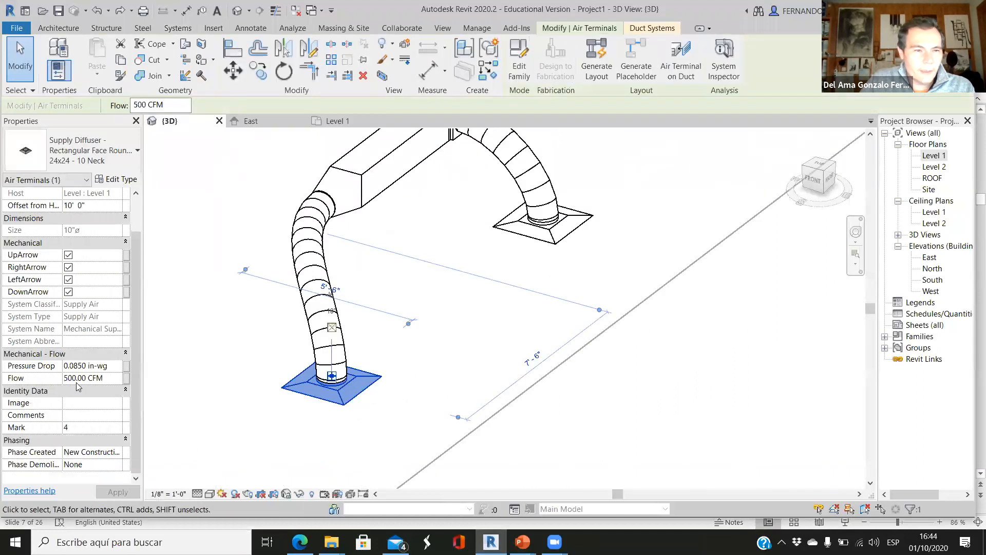
left_click(105, 378)
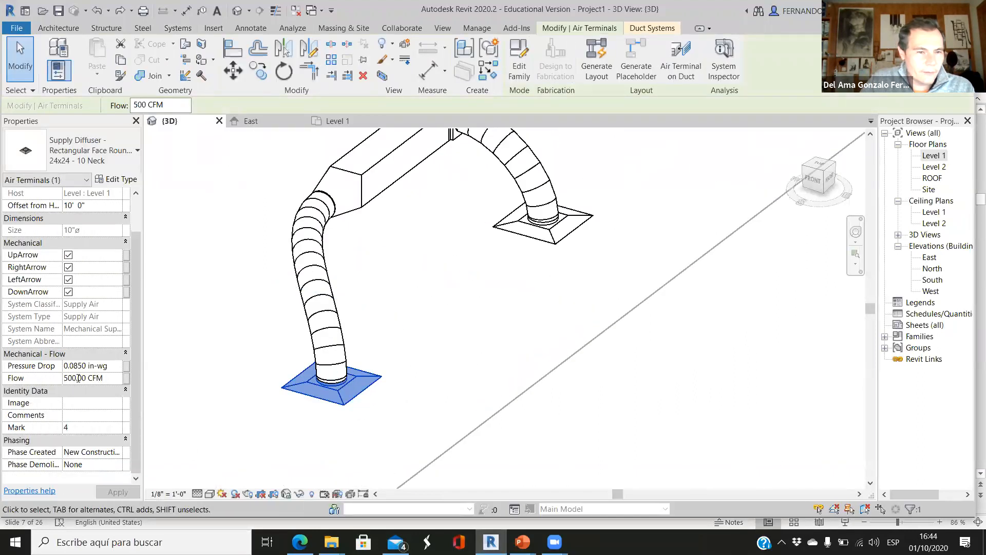
left_click_drag(76, 378, 40, 378)
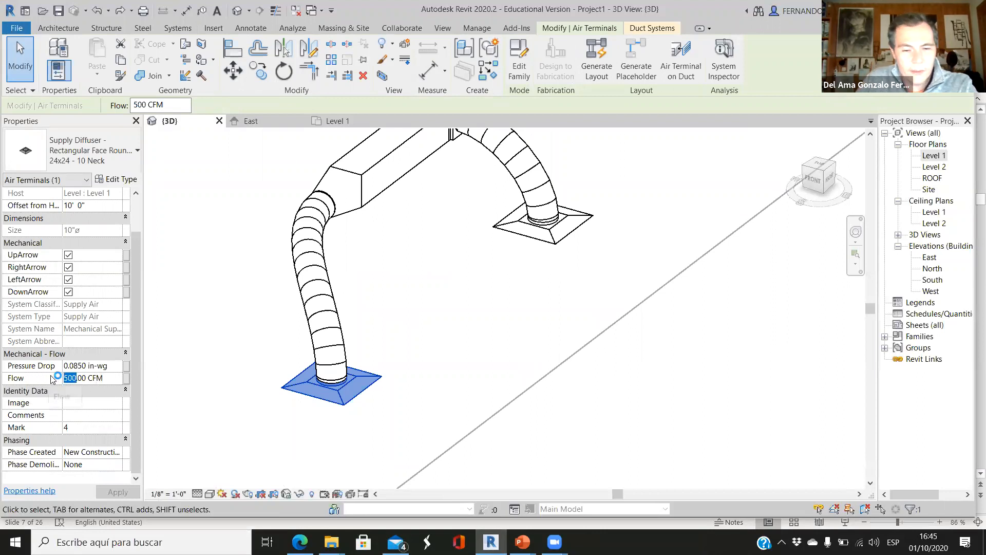
type("750")
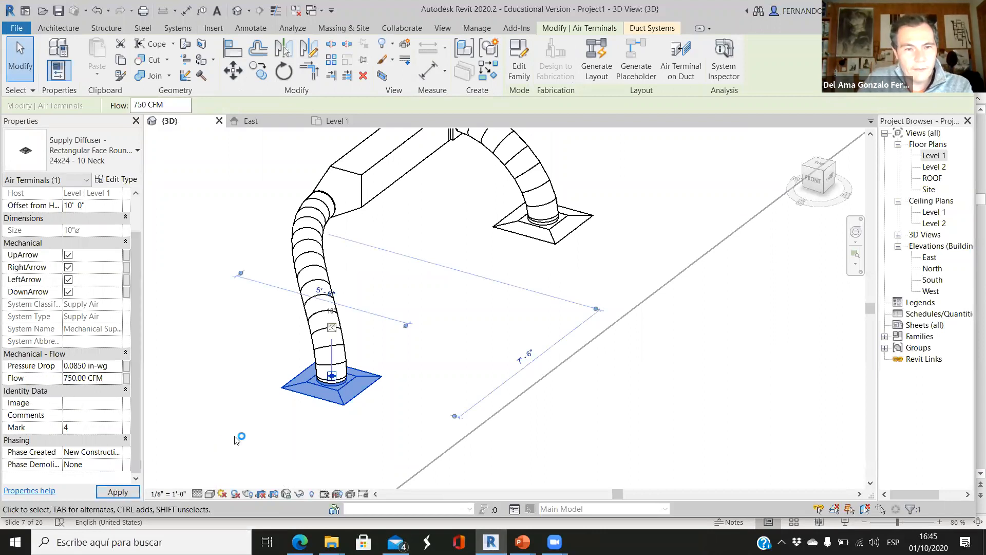
left_click(233, 436)
left_click(358, 403)
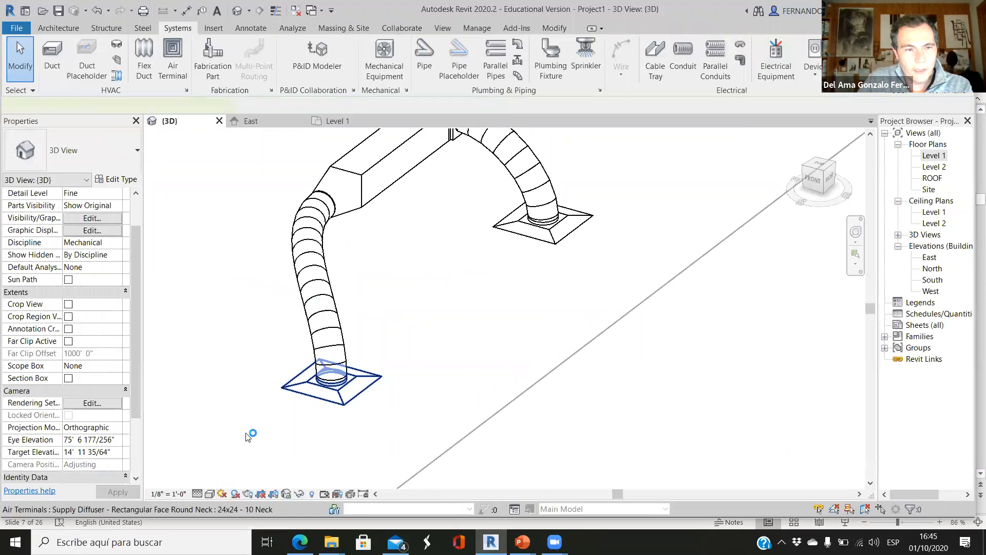
left_click_drag(106, 380, 58, 381)
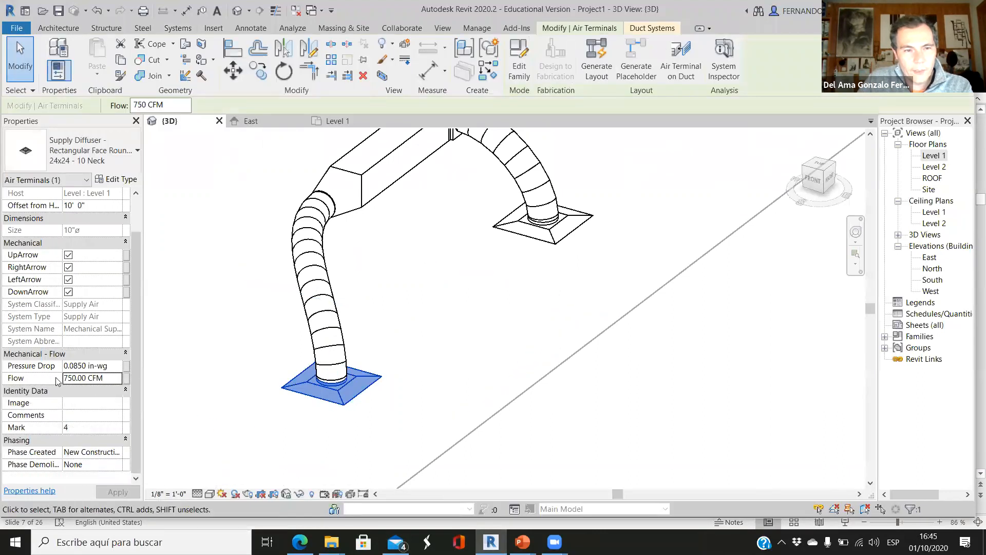
left_click(203, 423)
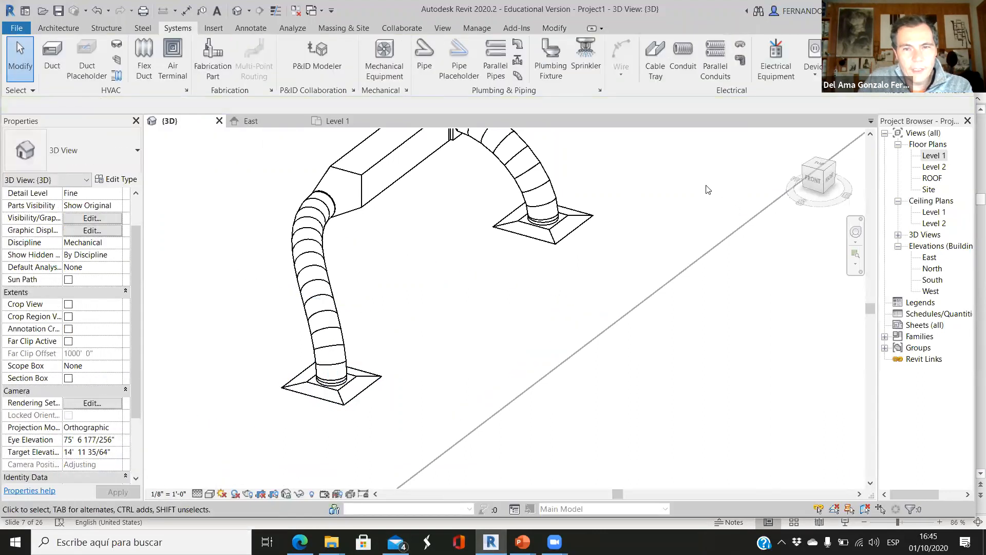
Set the flow of the third diffuser from the north to 750 CFM.
left_click(581, 230)
left_click(71, 379)
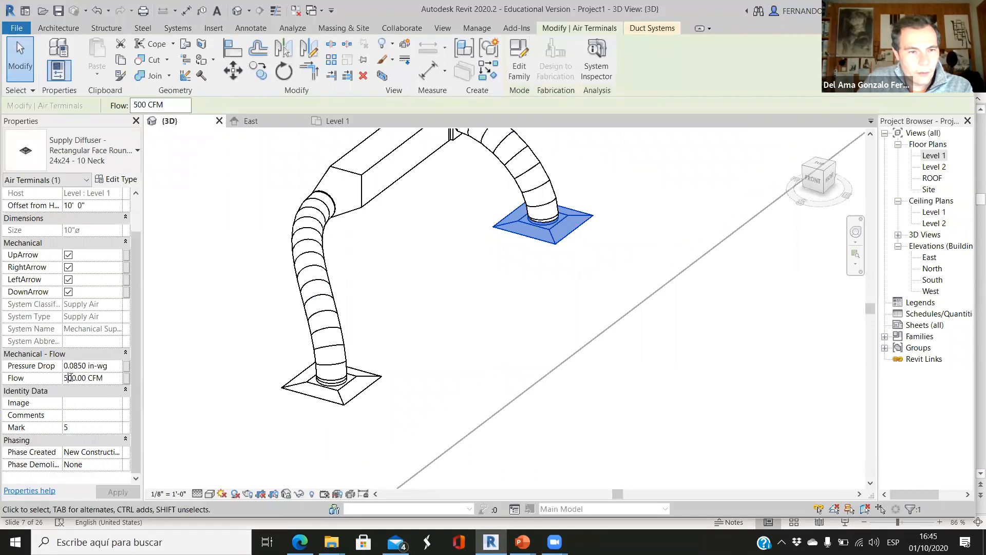
type("7")
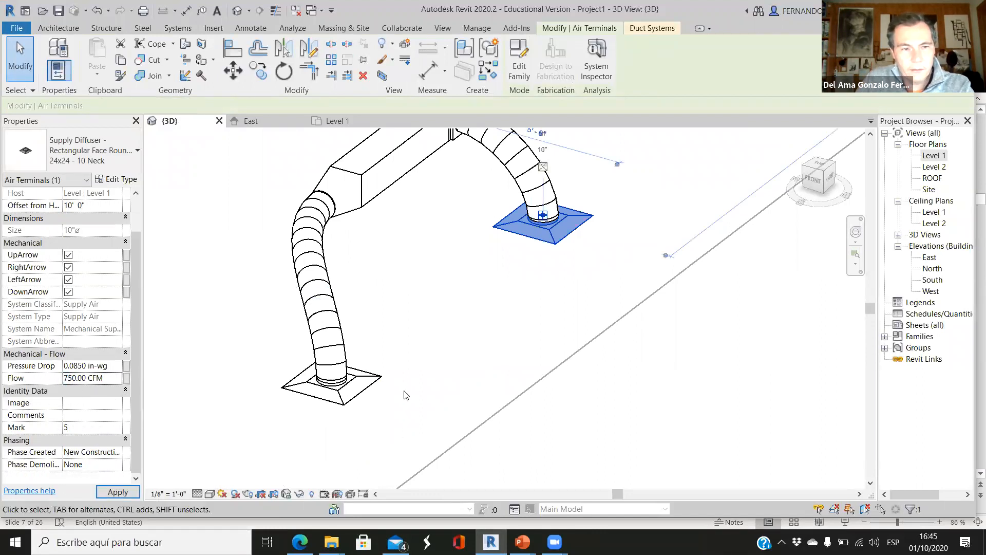
left_click(353, 461)
Set the flow of the second diffuser from the north to 750 CFM.
scroll(354, 461, "down", 1)
scroll(353, 462, "down", 3)
scroll(475, 285, "up", 3)
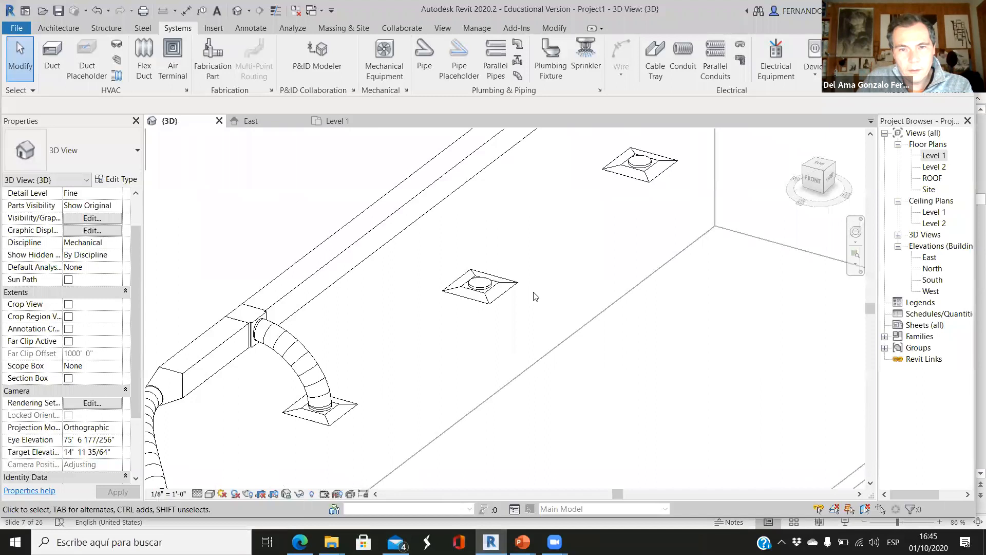
left_click(480, 284)
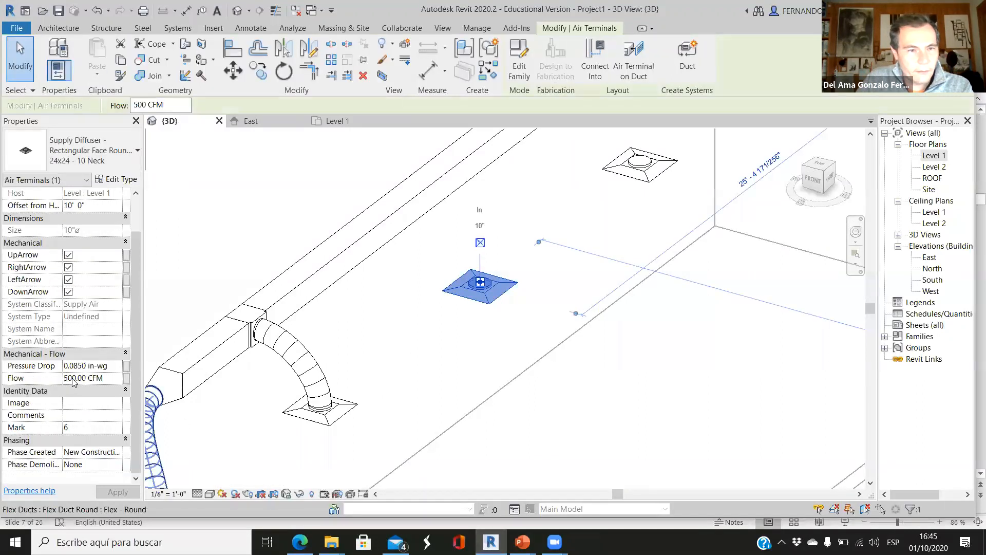
left_click(74, 380)
left_click_drag(73, 378, 47, 378)
type("75")
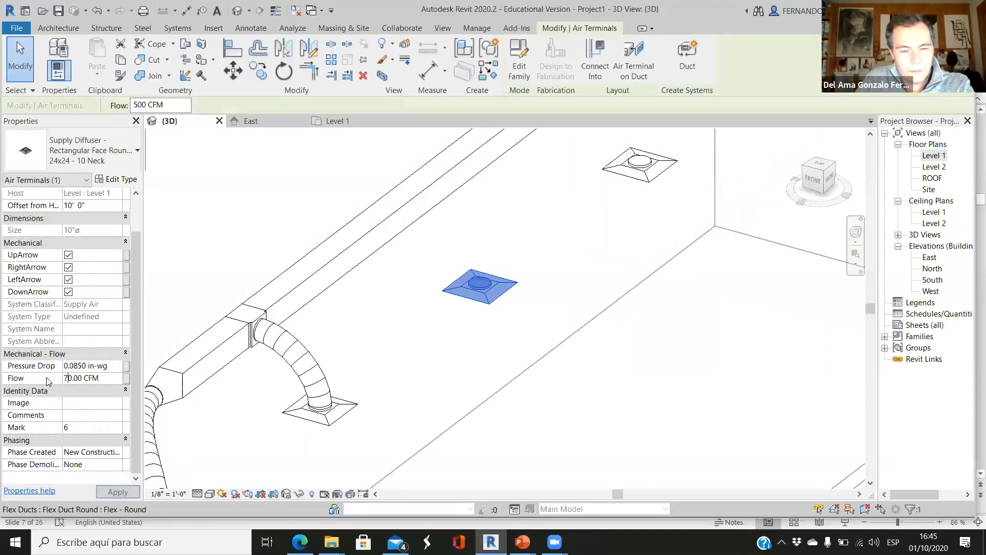
Set the northernmost diffuser's flow to 750 CFM.
left_click(650, 179)
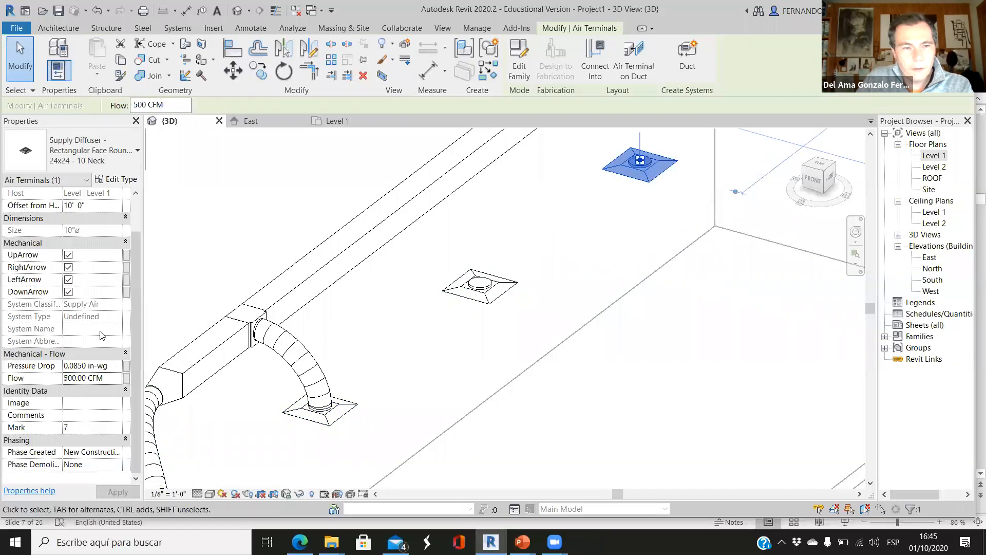
left_click(70, 380)
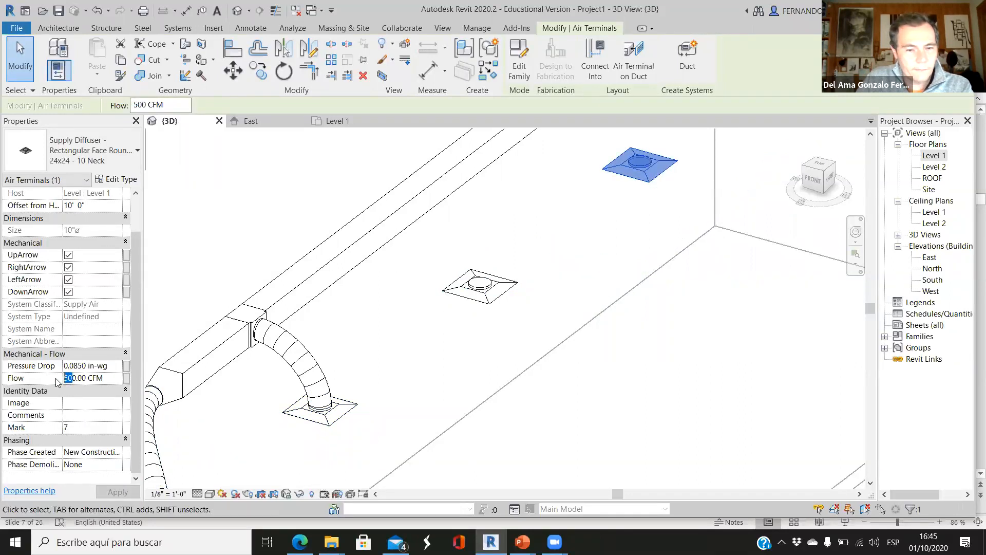
left_click(332, 175)
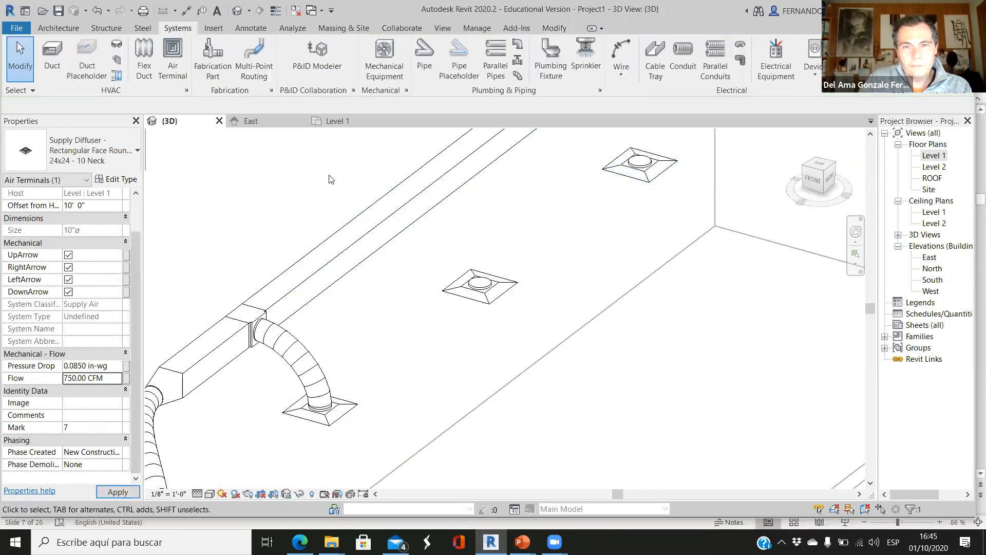
Check the flow properties of the short rectangular duct between the southern flex duct transition and the tee.
scroll(714, 352, "down", 2)
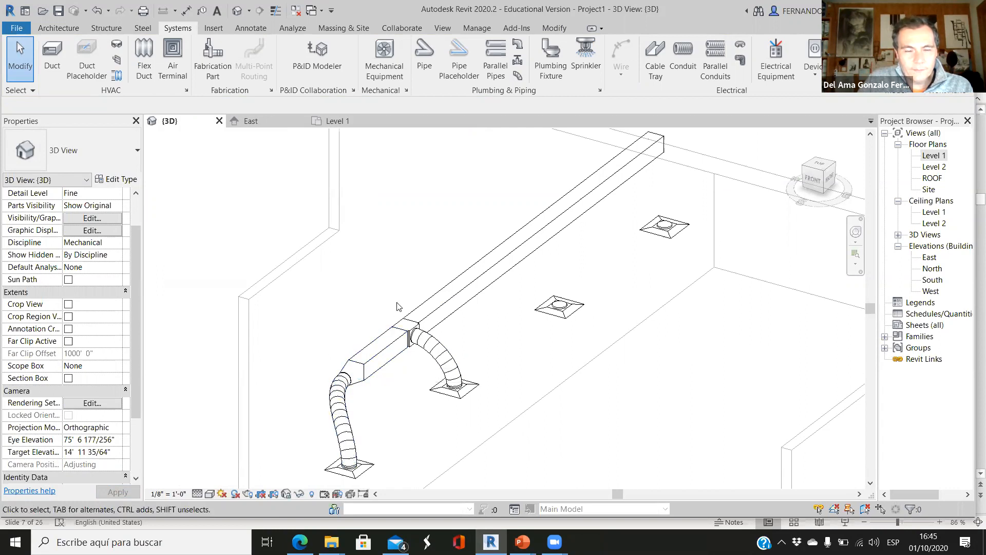
scroll(399, 306, "down", 1)
scroll(374, 376, "up", 1)
scroll(373, 375, "up", 1)
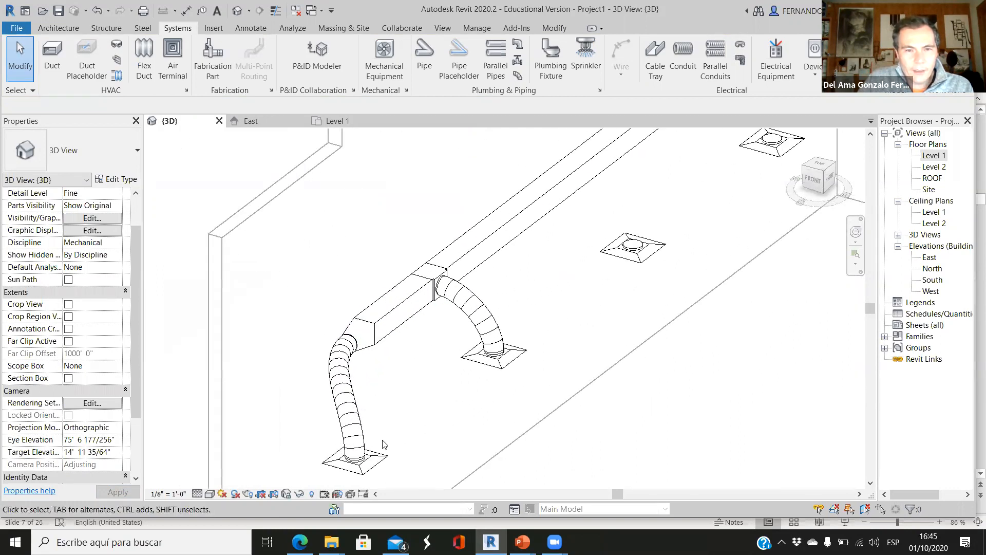
left_click(392, 330)
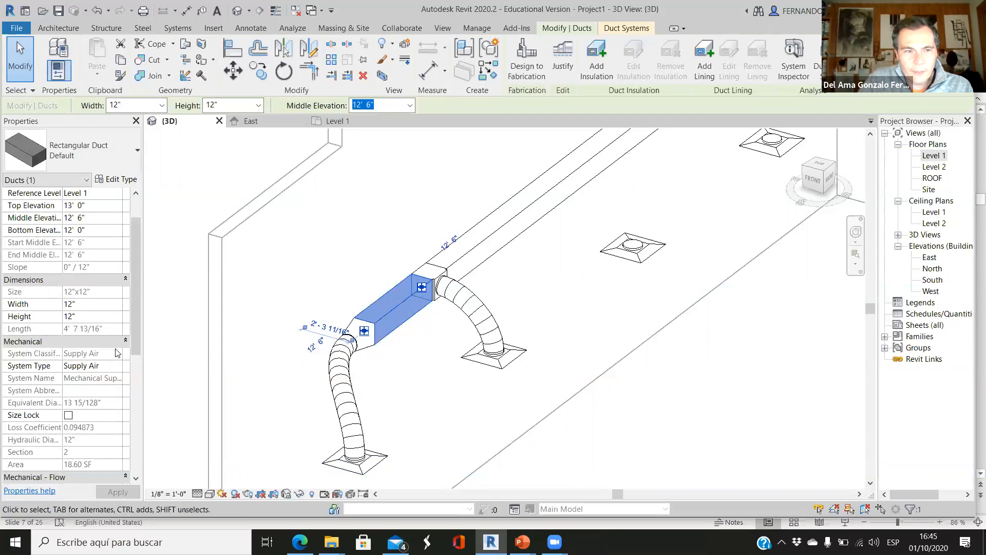
scroll(88, 345, "down", 5)
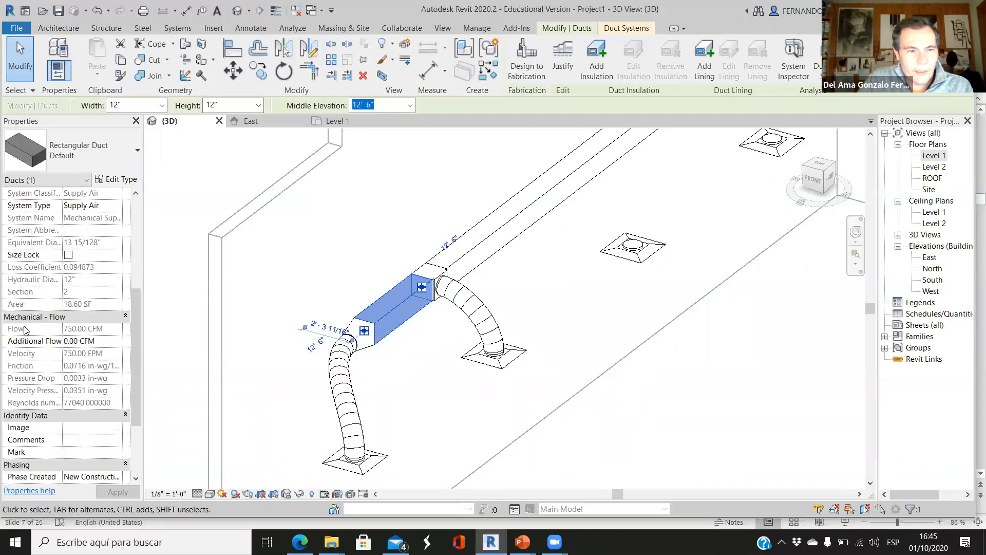
left_click(77, 327)
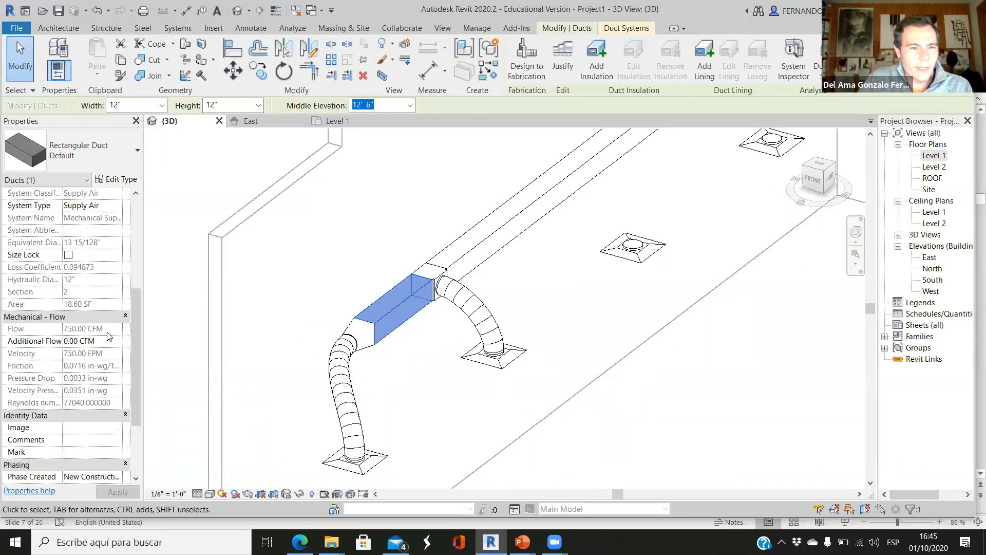
Compare the flow properties of the third diffuser from the north, its flex duct and the main duct north of the tee.
left_click(519, 352)
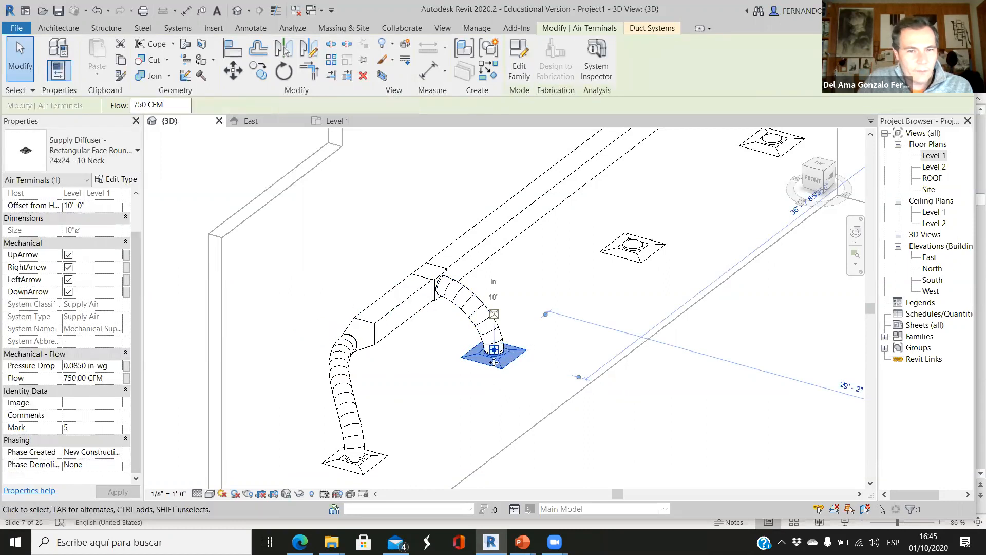
key("Escape")
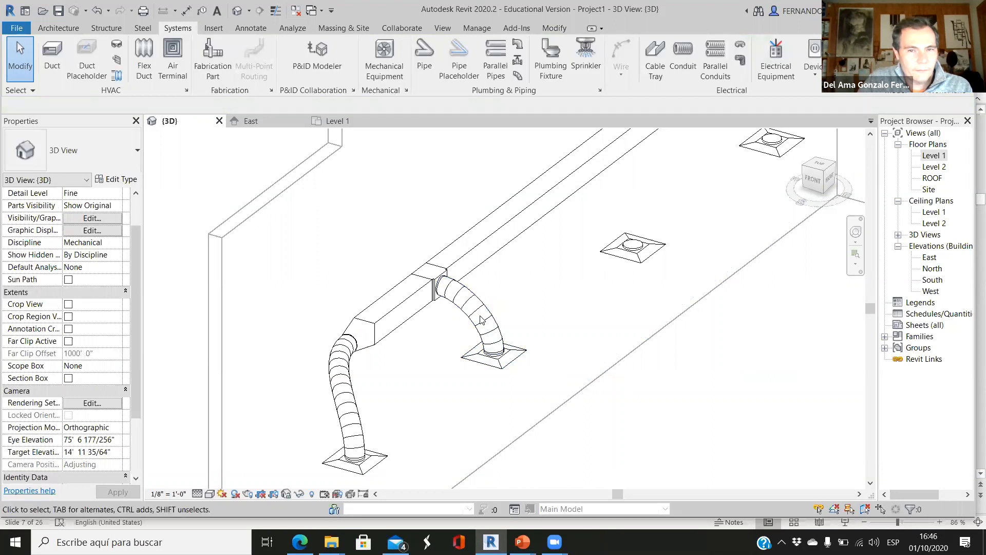
left_click(485, 320)
scroll(80, 405, "down", 3)
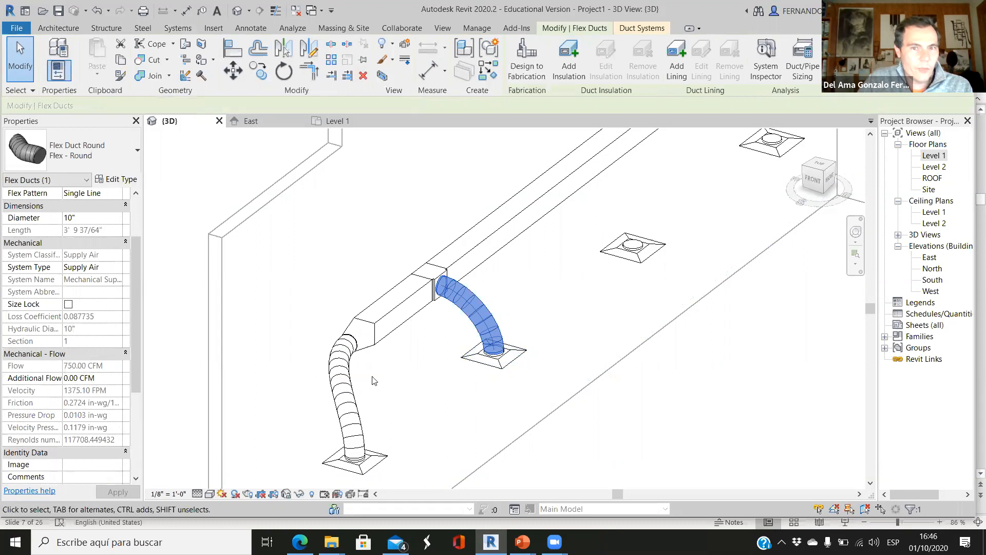
left_click(393, 378)
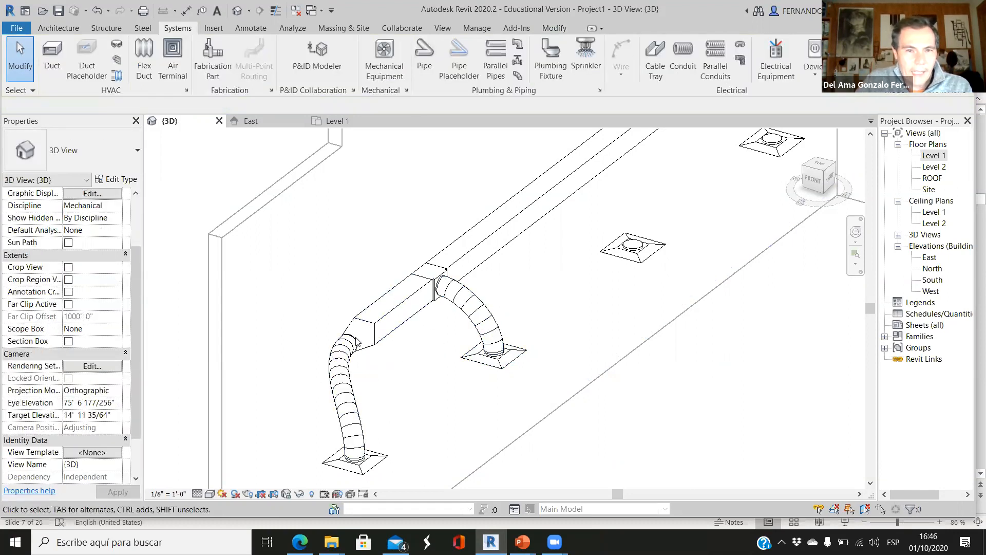
left_click(468, 258)
scroll(75, 329, "down", 10)
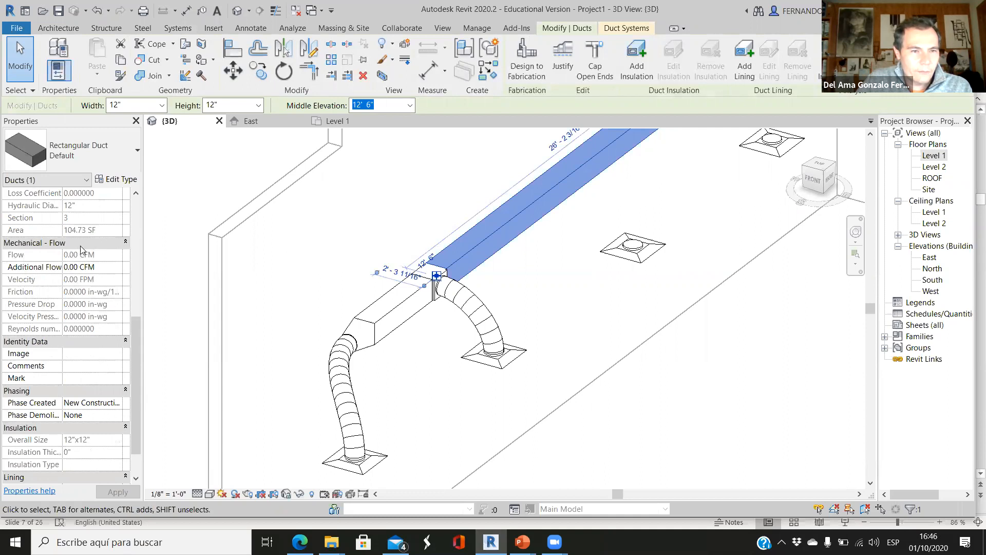
left_click(545, 292)
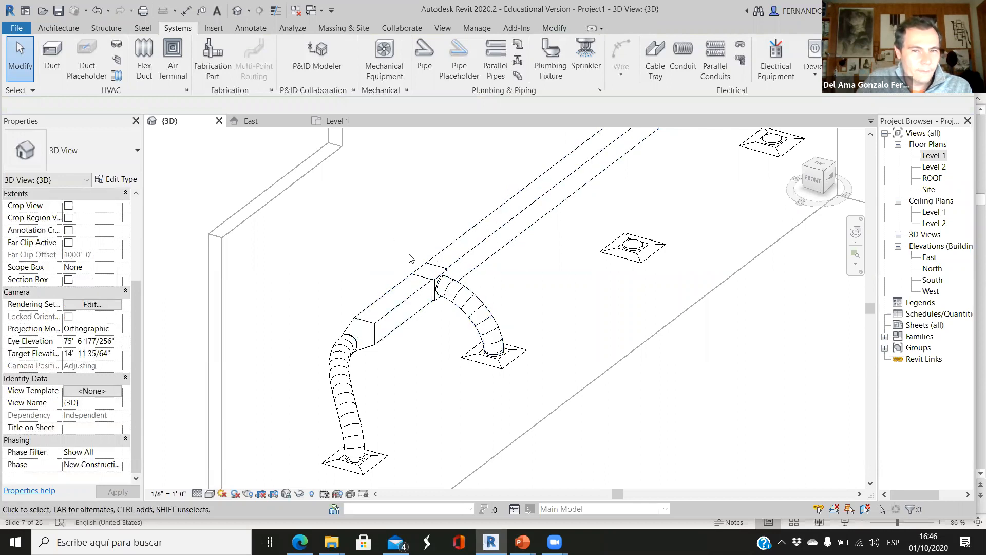
Delete the flex duct between the tee and the third diffuser from the north, and recheck the main duct's flow.
left_click(471, 324)
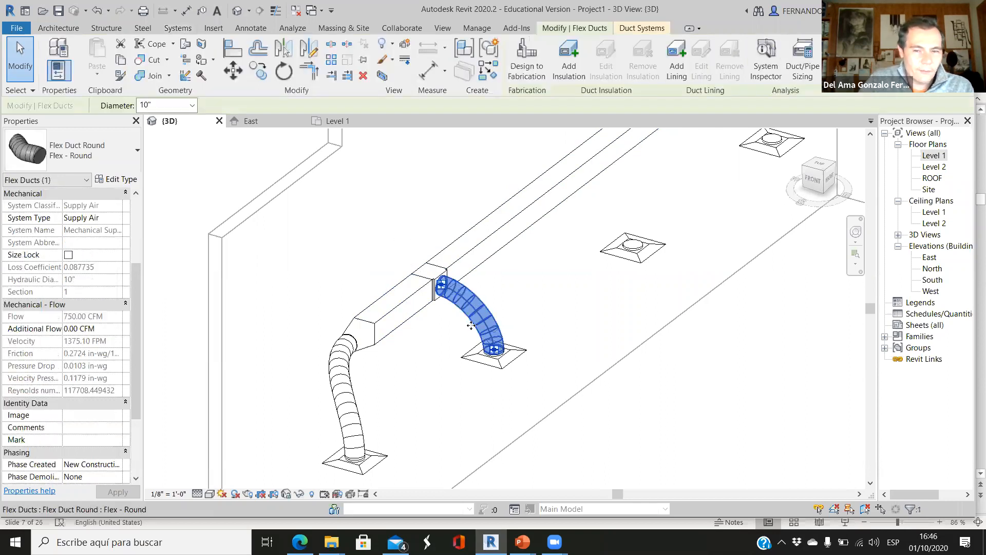
key("Delete")
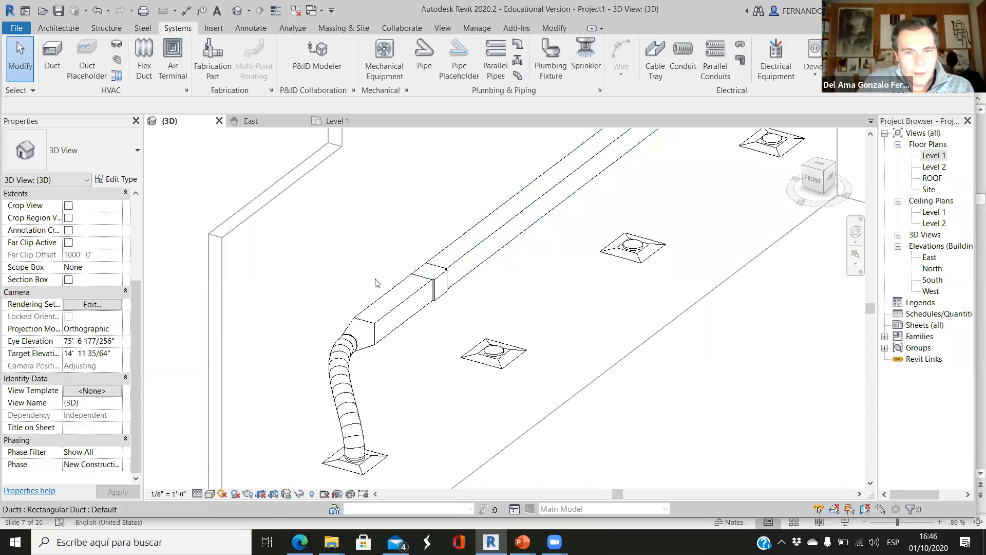
left_click(461, 261)
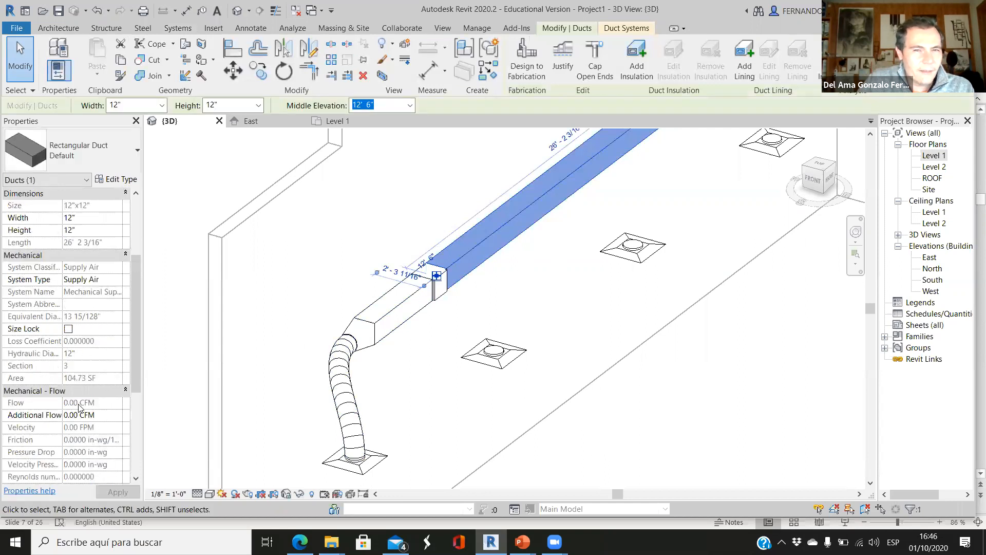
left_click(482, 309)
scroll(483, 309, "up", 2)
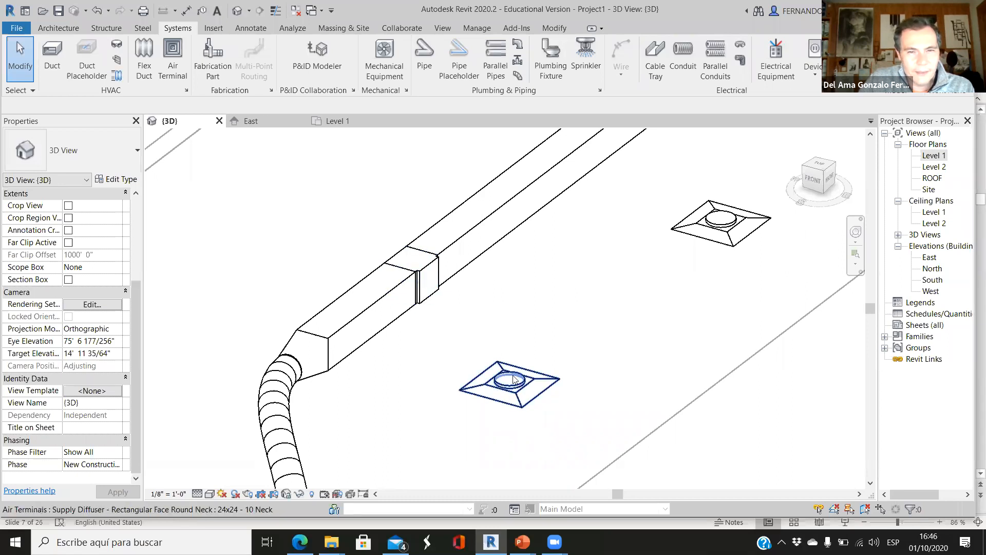
scroll(458, 313, "up", 2)
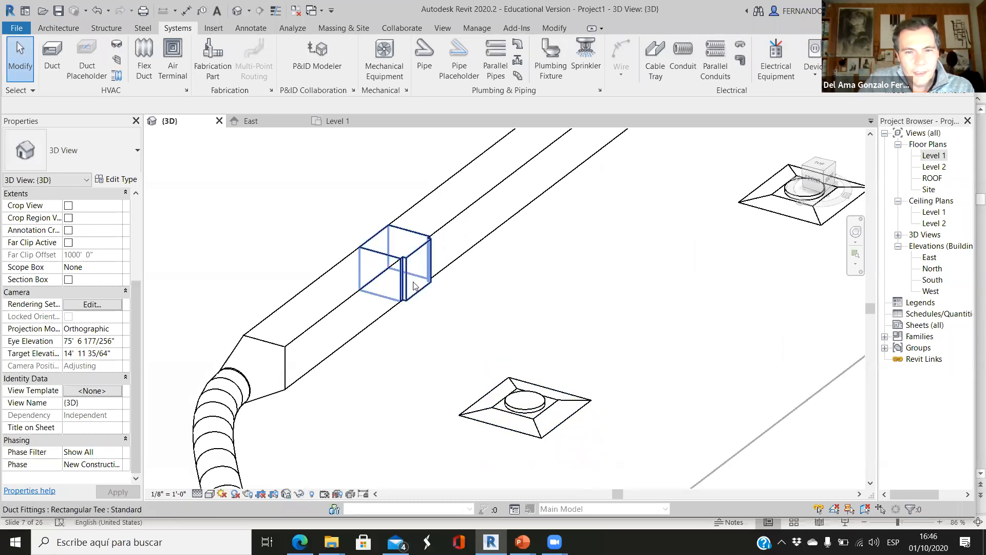
left_click(419, 308)
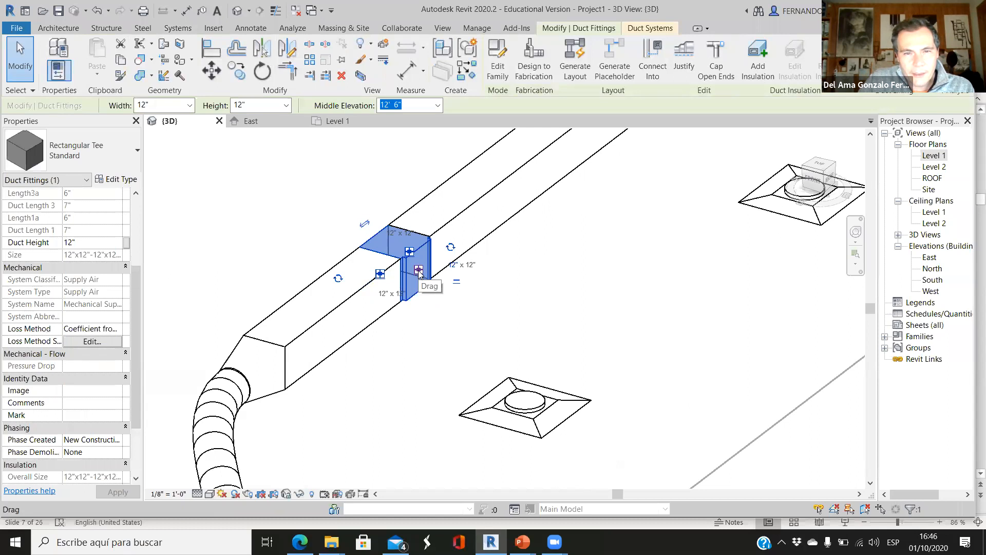
right_click(419, 271)
left_click(465, 280)
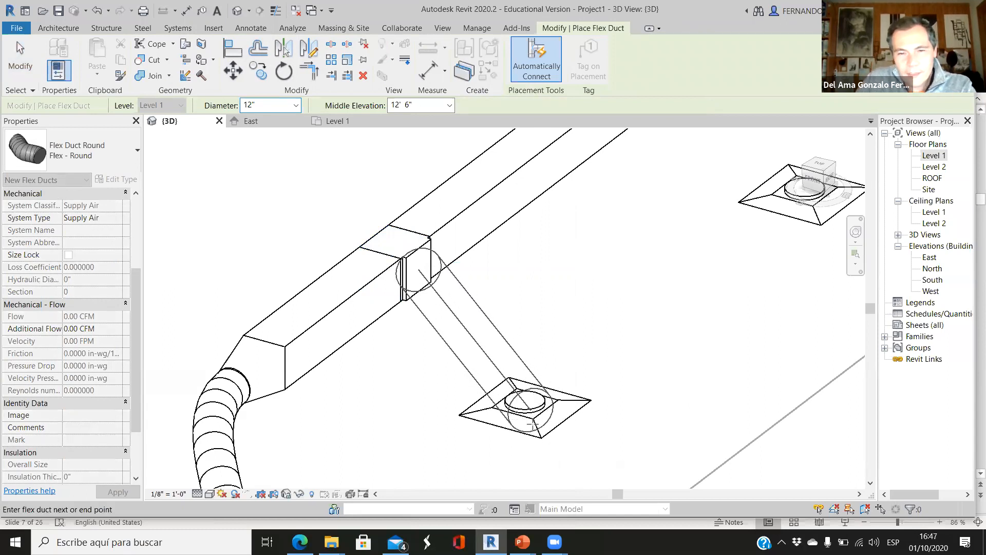
scroll(533, 424, "up", 3)
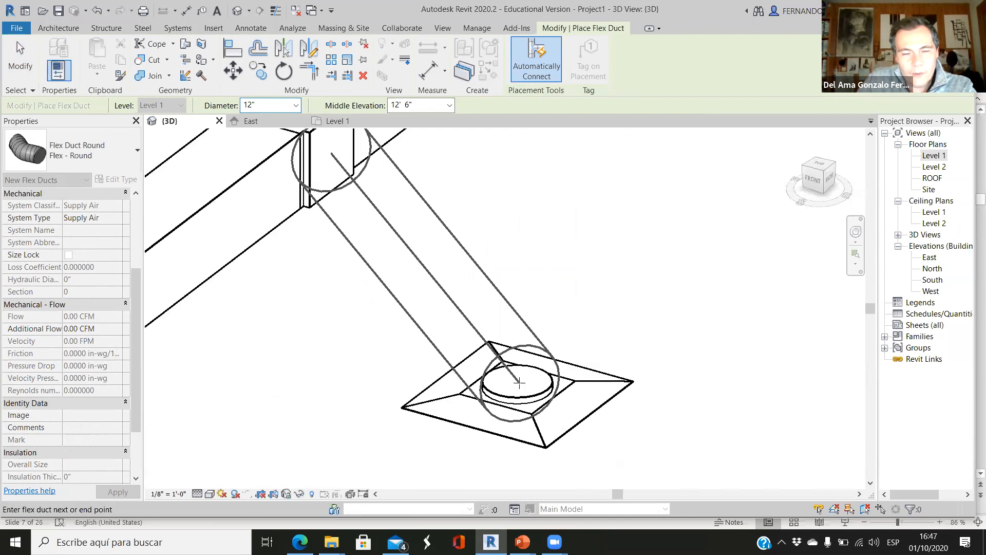
scroll(543, 424, "down", 2)
key("Escape")
scroll(403, 277, "down", 2)
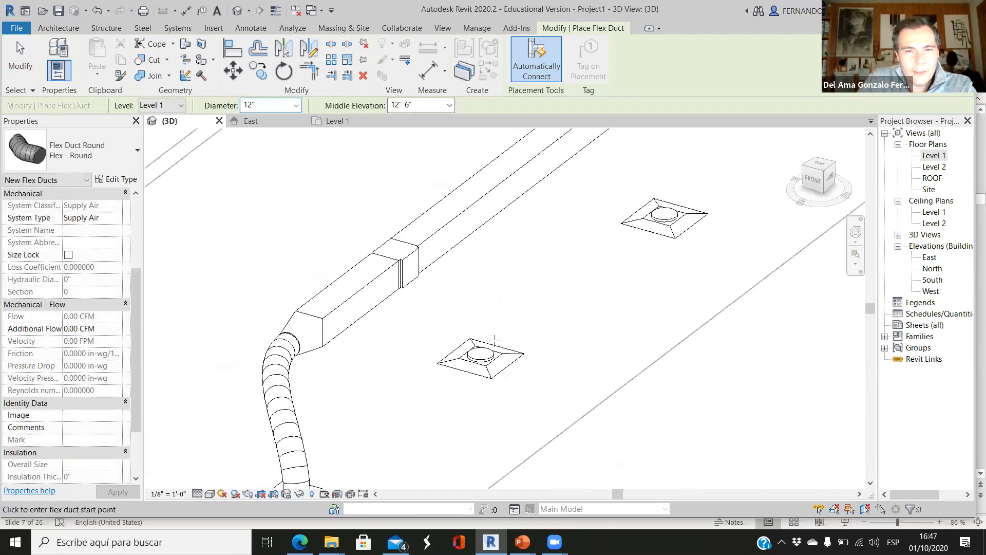
In the Level 1 floor plan, draw a 12" round flex duct from the tee's open branch to the center of the adjacent diffuser.
left_click(334, 121)
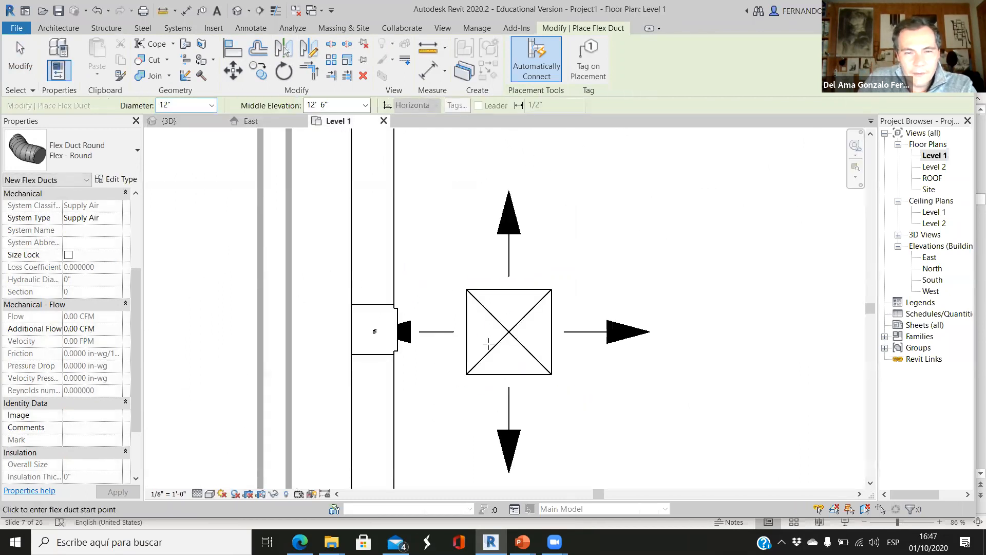
scroll(488, 343, "up", 2)
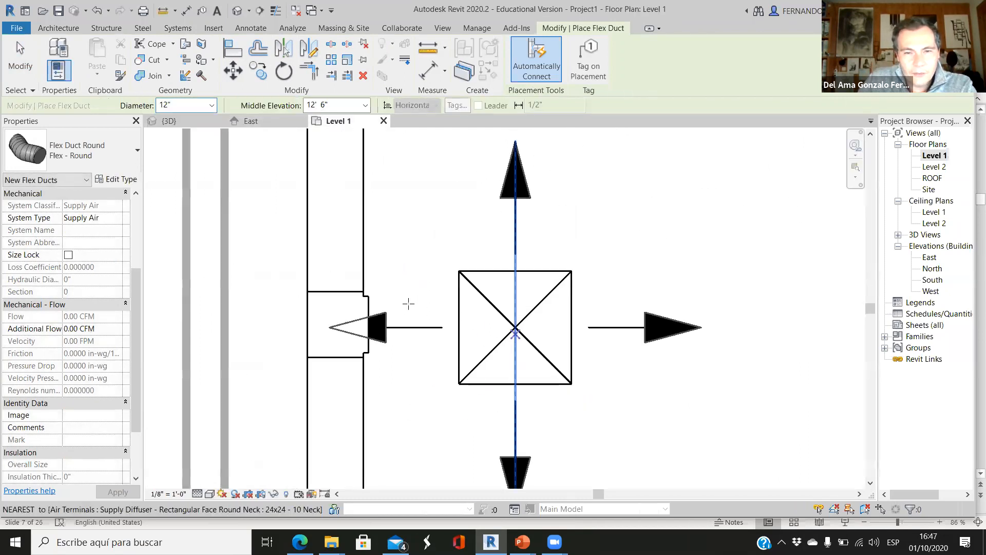
left_click(30, 64)
left_click(385, 338)
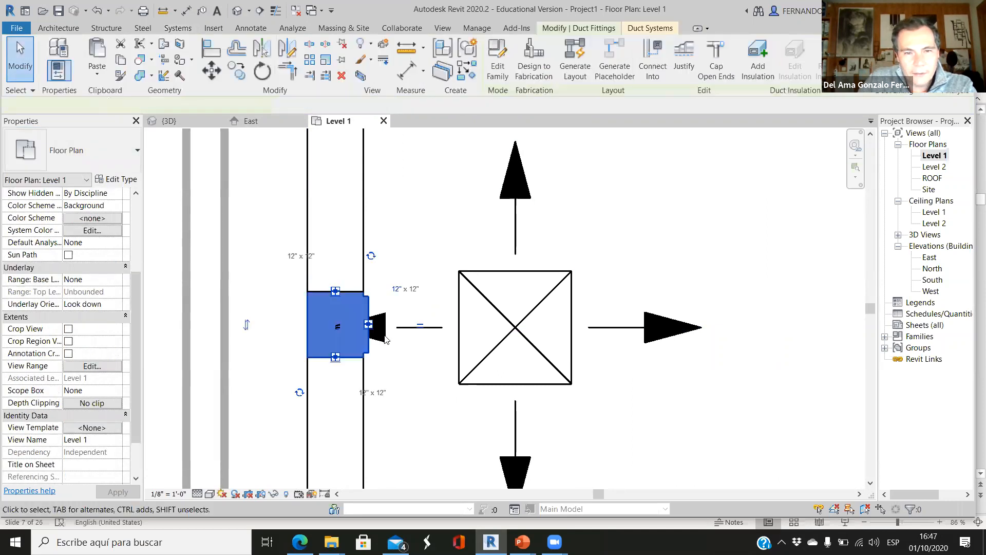
scroll(386, 338, "up", 1)
right_click(360, 323)
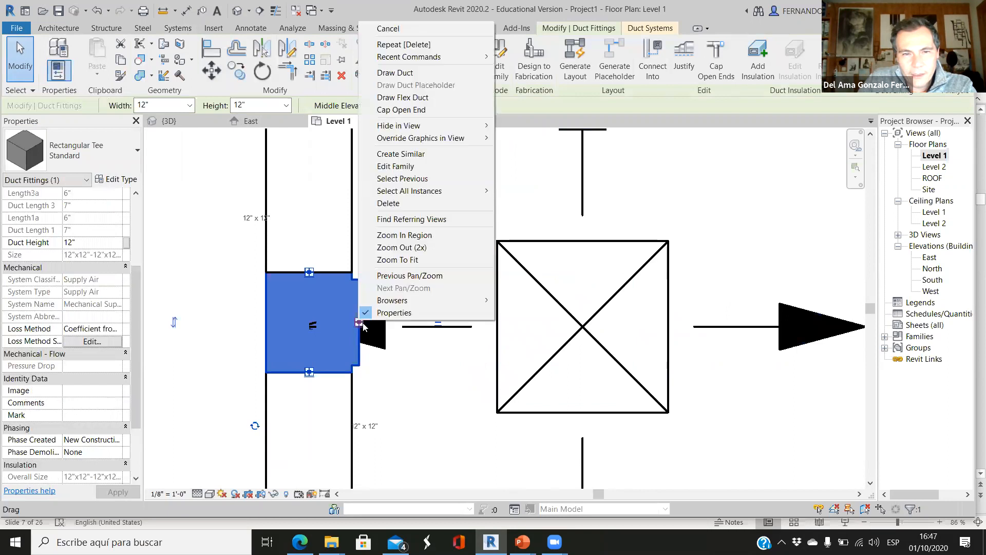
left_click(396, 97)
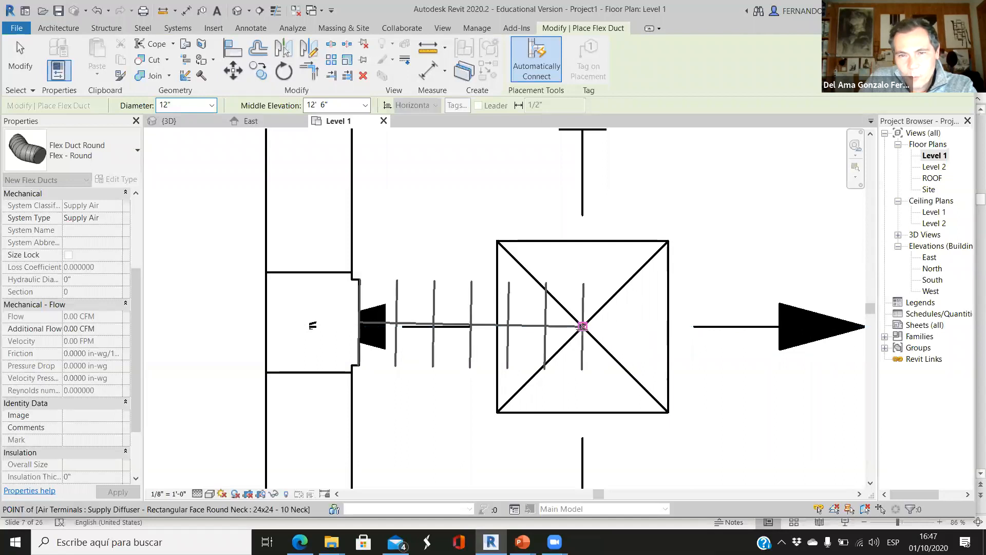
left_click(582, 326)
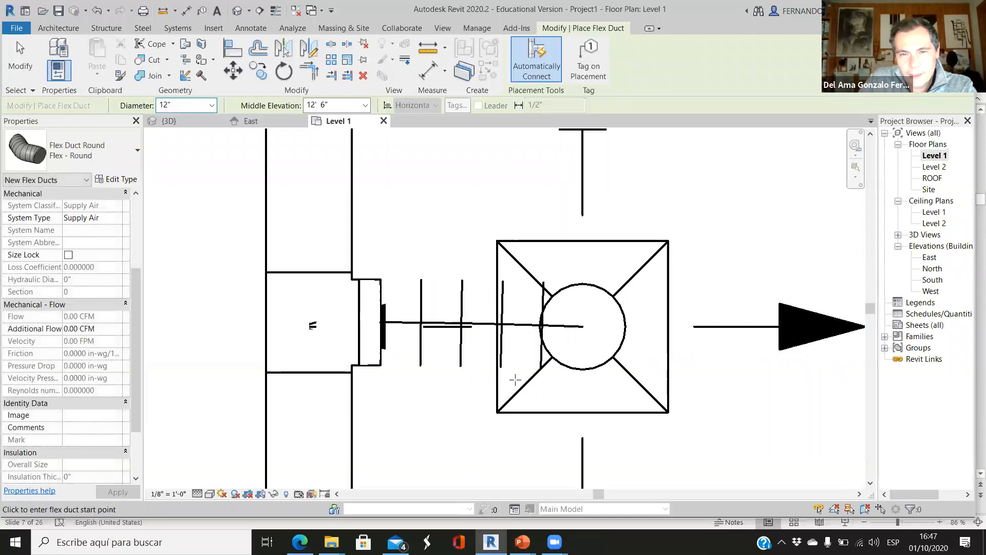
Return to the 3D view and examine the new flex duct's transition at the tee.
left_click(177, 122)
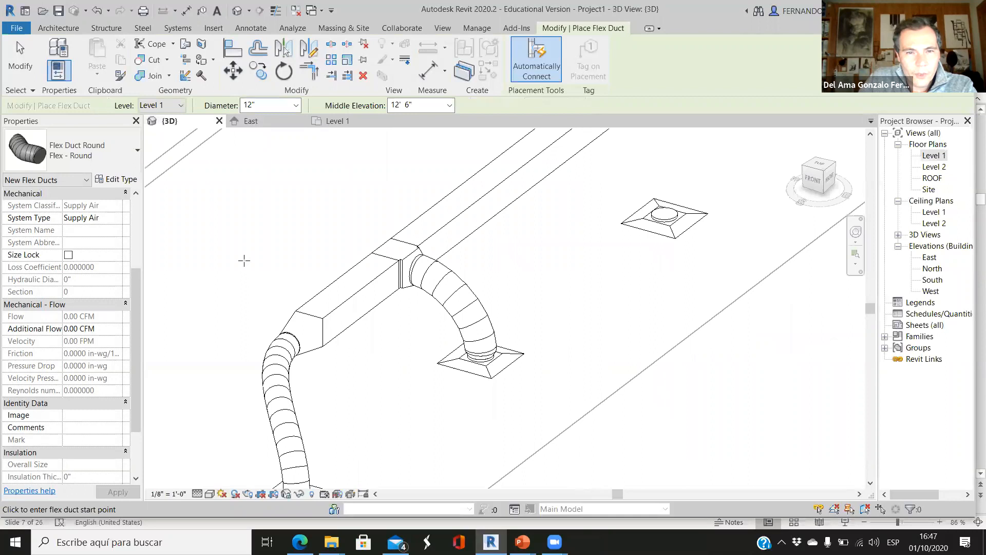
scroll(421, 308, "up", 2)
key("Escape")
key("Escape")
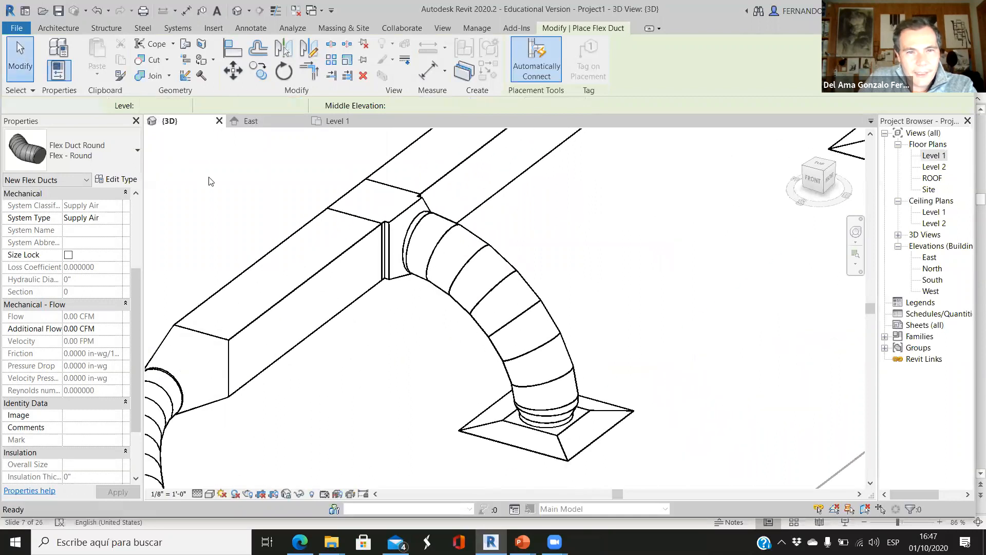
scroll(451, 339, "up", 2)
scroll(451, 339, "up", 1)
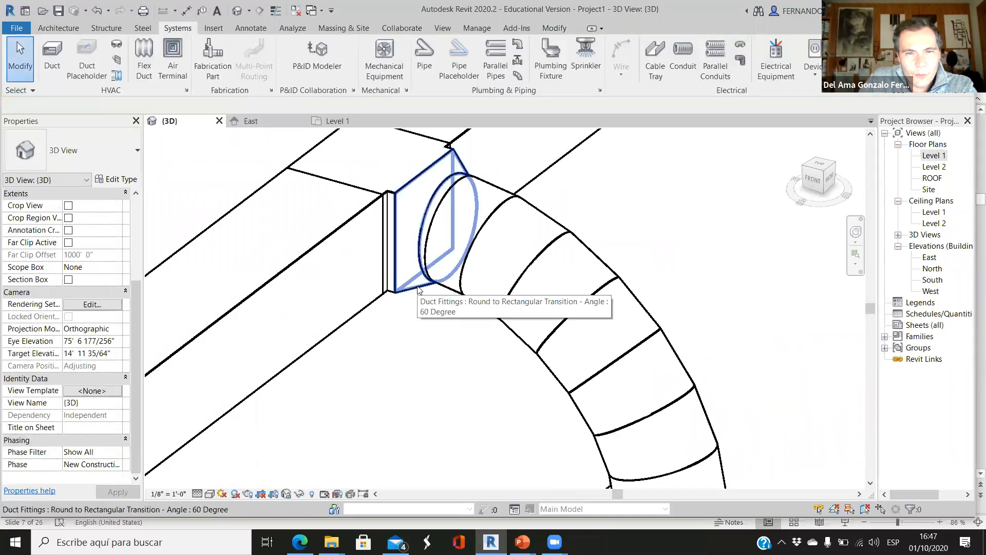
Check the properties of the round-to-rectangular transition at the tee and the flow of the main duct north of it.
left_click(416, 289)
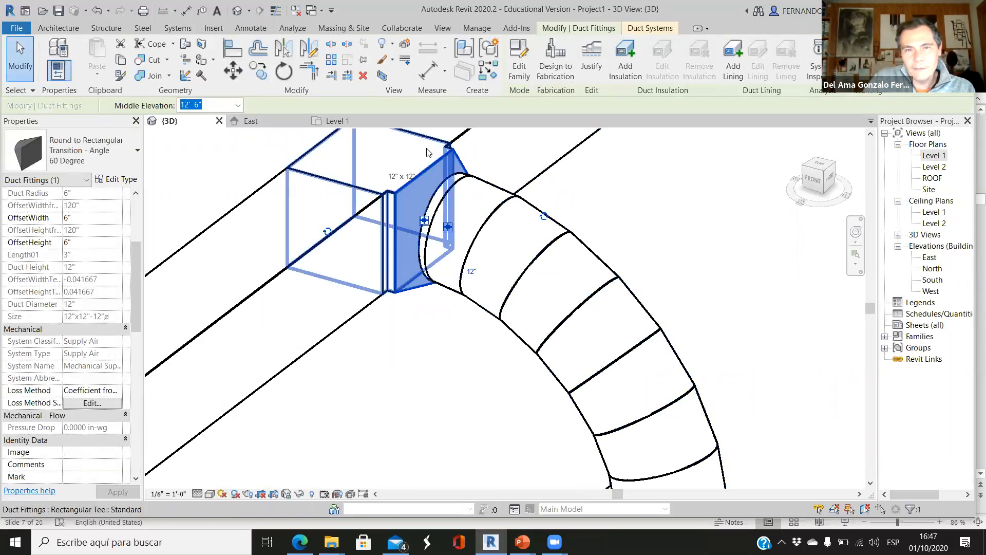
left_click(440, 347)
scroll(445, 349, "down", 4)
scroll(445, 370, "down", 3)
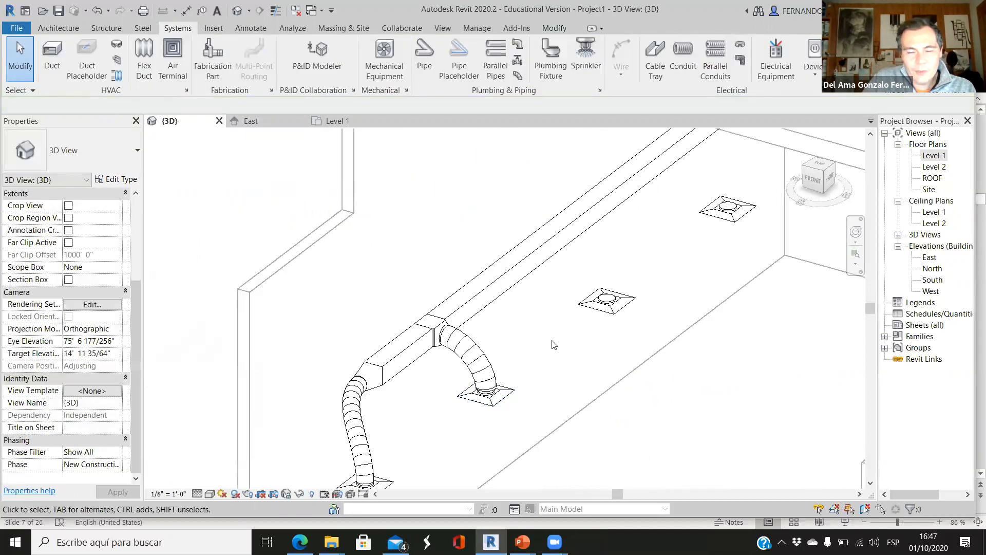
scroll(440, 293, "up", 2)
left_click(433, 282)
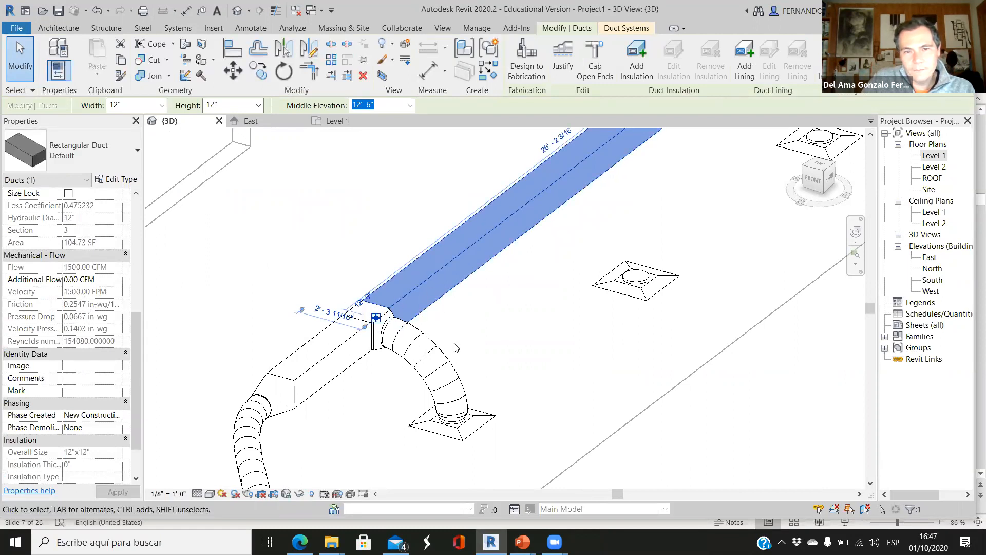
key("Escape")
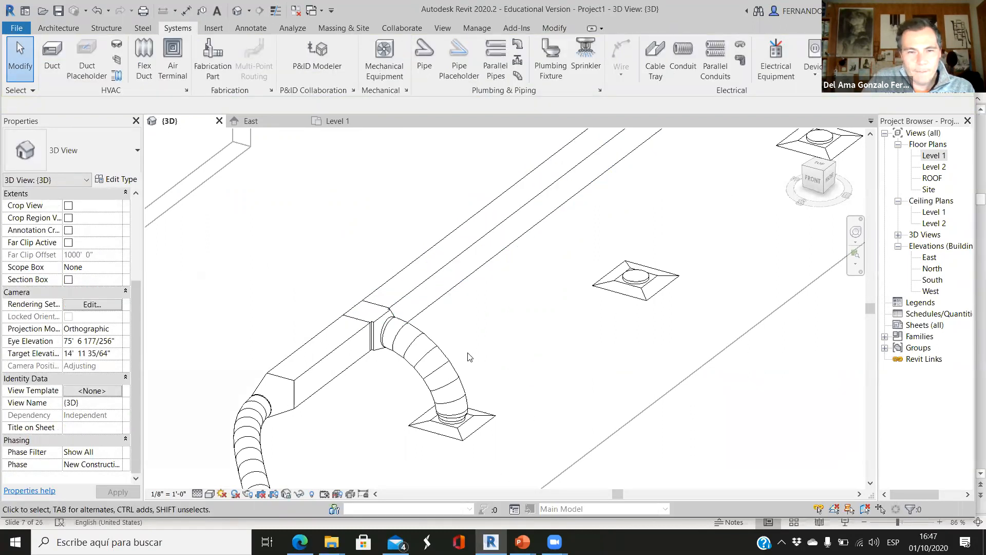
Examine the tee's branch connection and the short rectangular duct between the tee and the end flex duct.
scroll(472, 334, "down", 2)
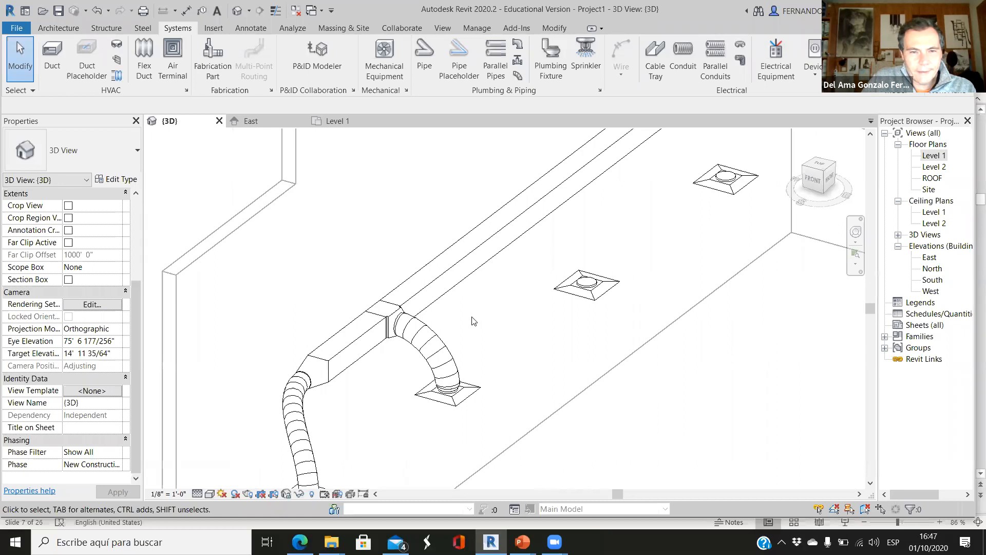
scroll(390, 331, "up", 6)
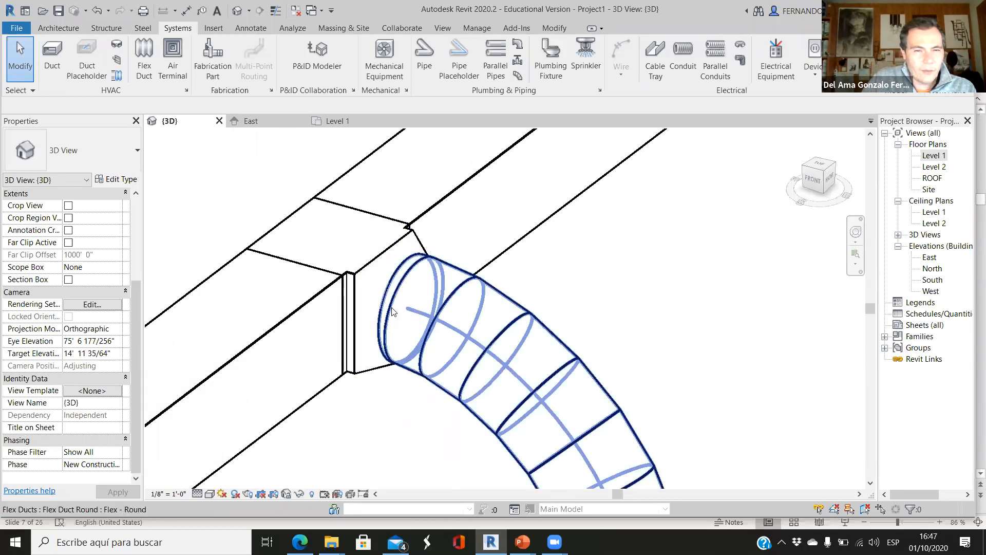
scroll(396, 308, "down", 1)
scroll(453, 319, "down", 4)
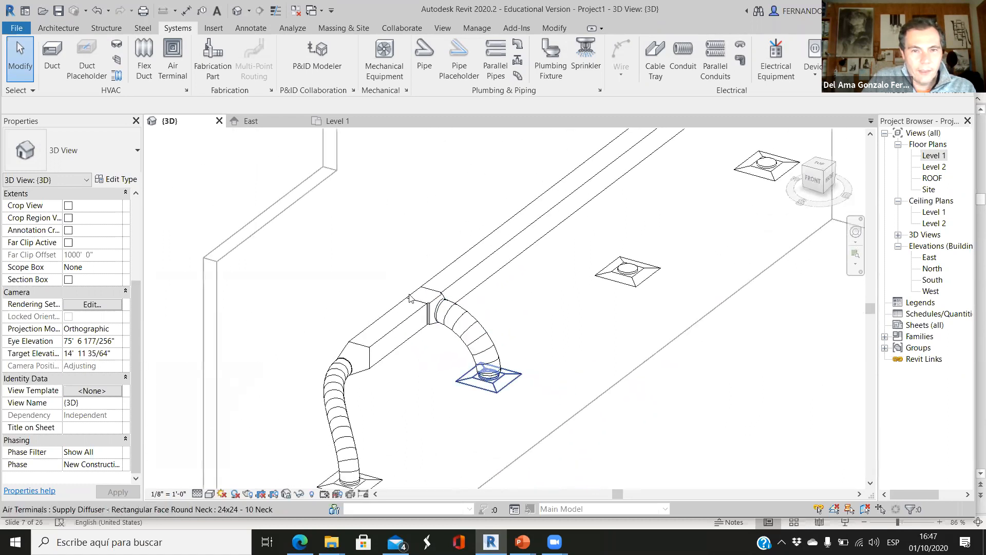
scroll(416, 320, "down", 1)
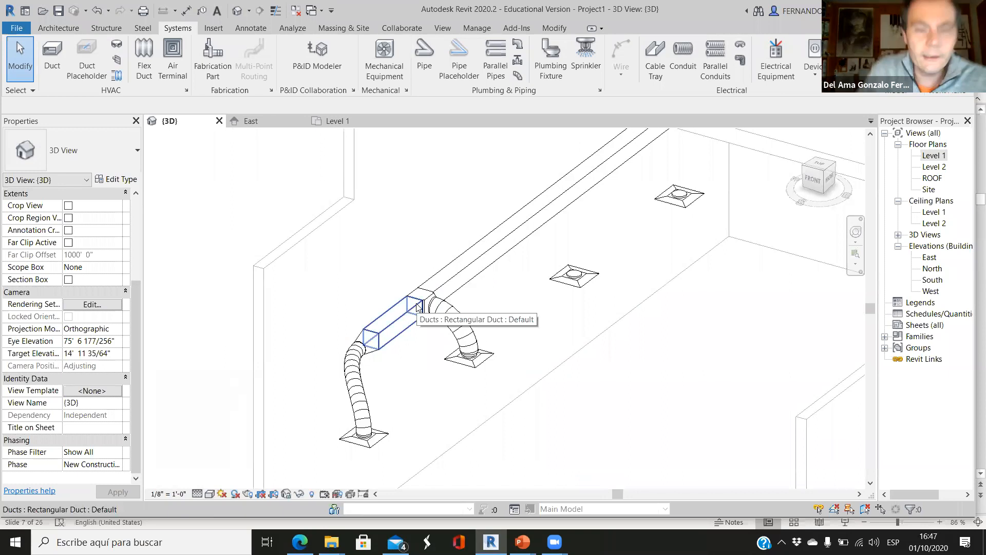
scroll(400, 339, "up", 1)
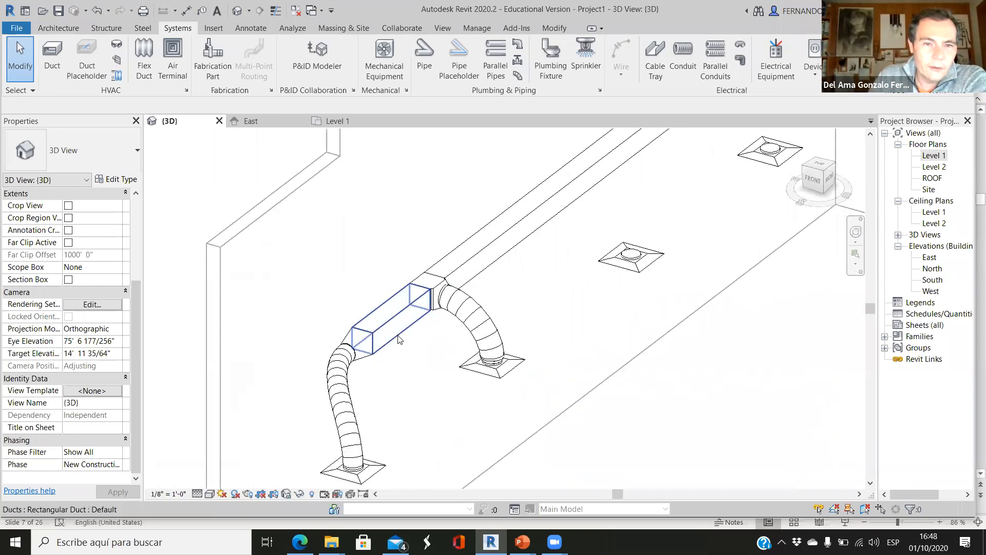
scroll(397, 339, "up", 1)
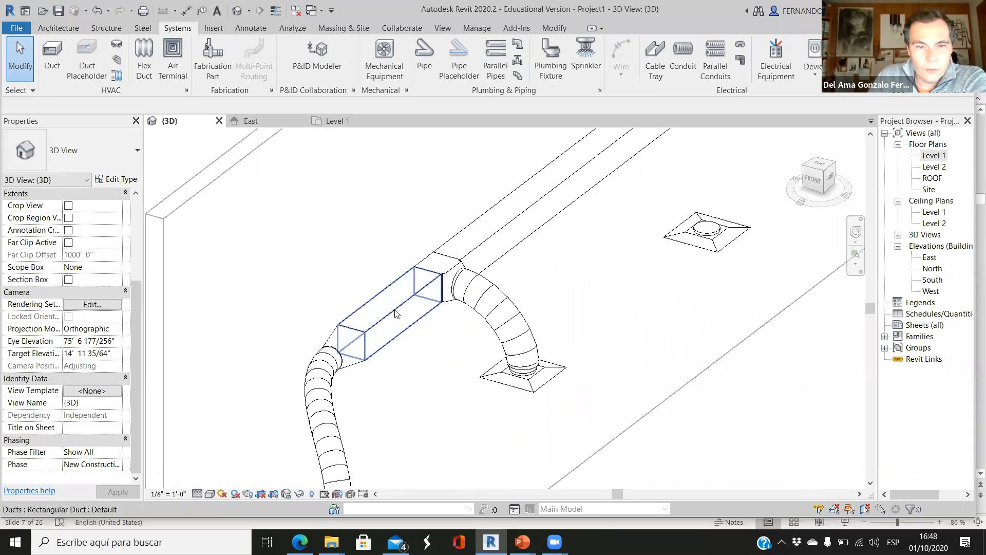
scroll(395, 313, "down", 2)
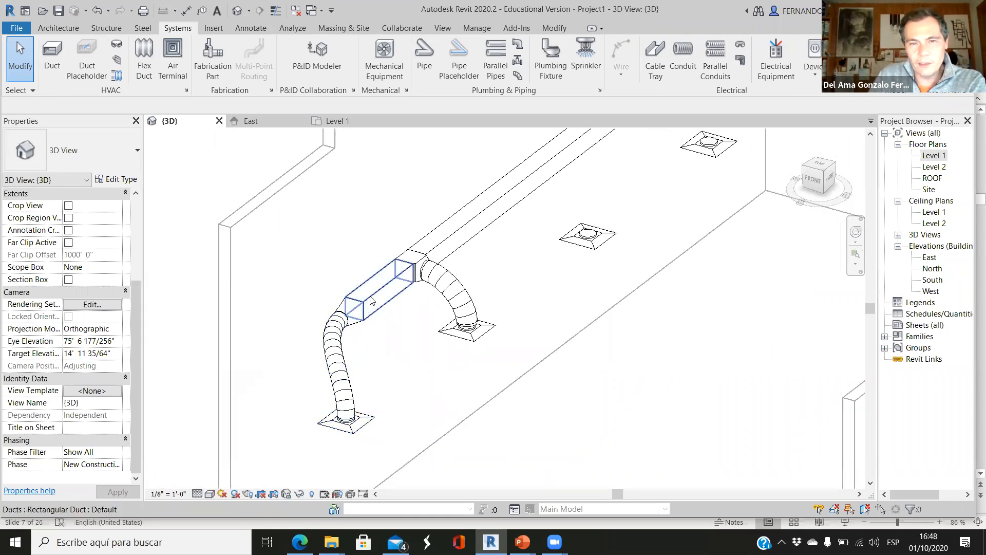
Compare the flow properties of the short duct south of the tee with those of the main duct north of it.
left_click(311, 360)
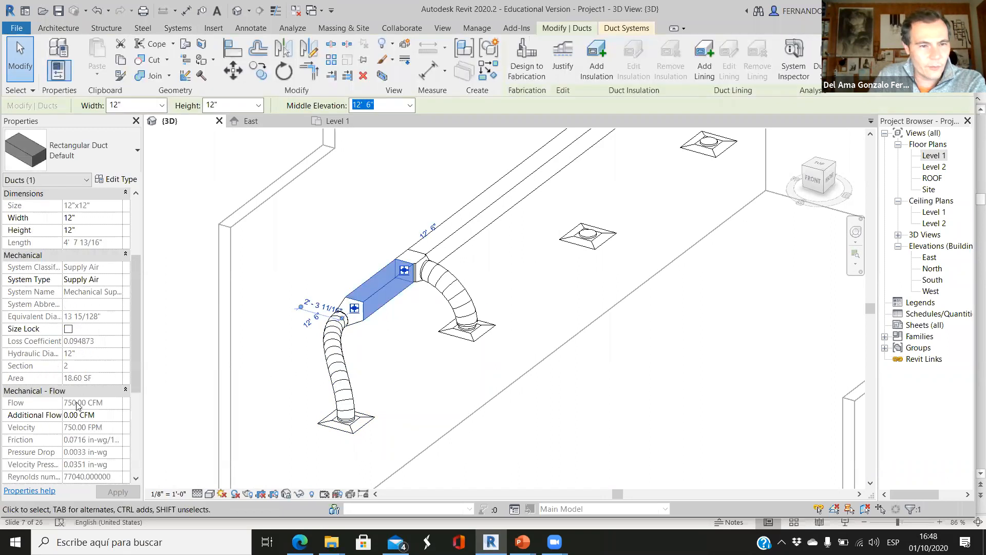
scroll(411, 323, "down", 3)
scroll(358, 434, "up", 2)
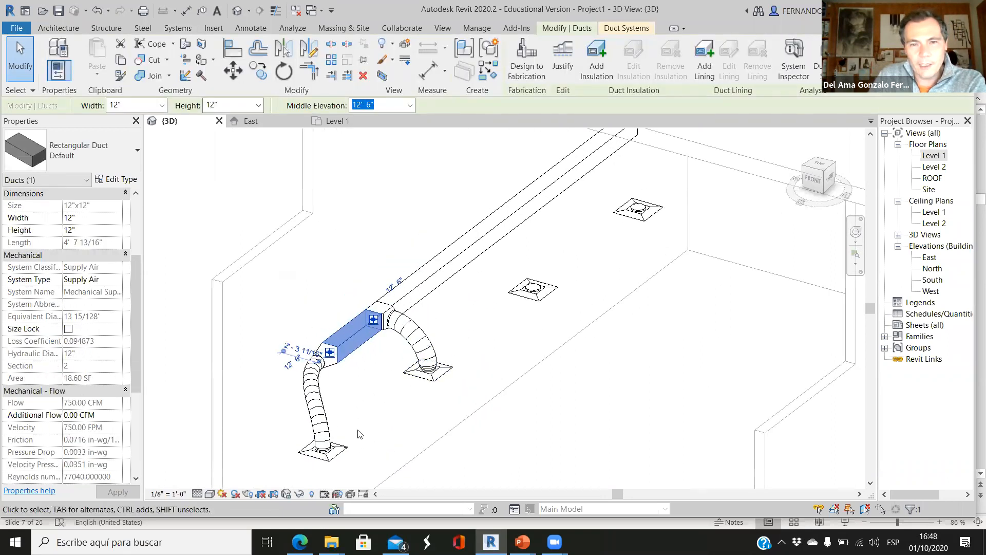
left_click(429, 291)
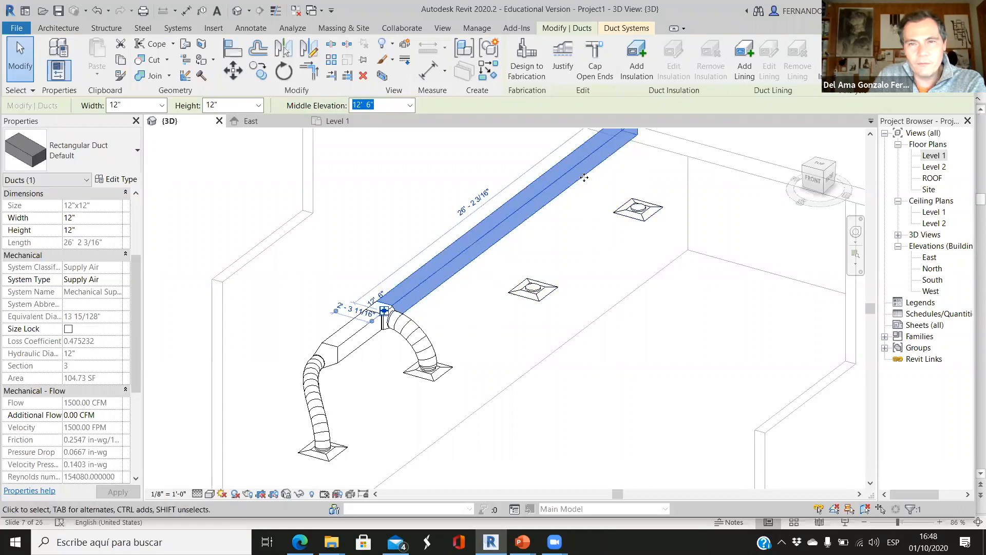
scroll(454, 371, "down", 1)
scroll(603, 180, "up", 1)
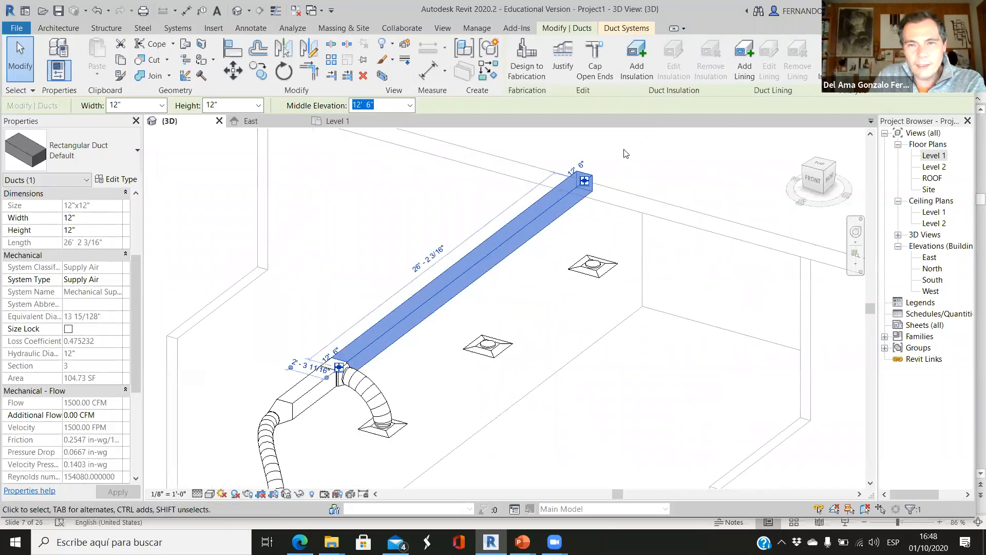
left_click(624, 149)
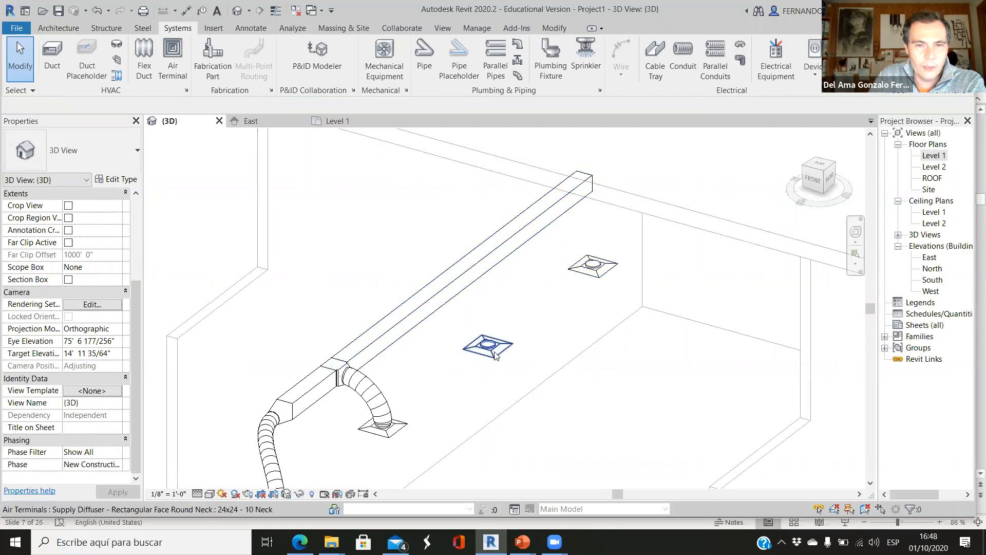
Try to draw a 10" round flex duct in the 3D view from the second diffuser from the north to the main duct.
scroll(409, 322, "down", 2)
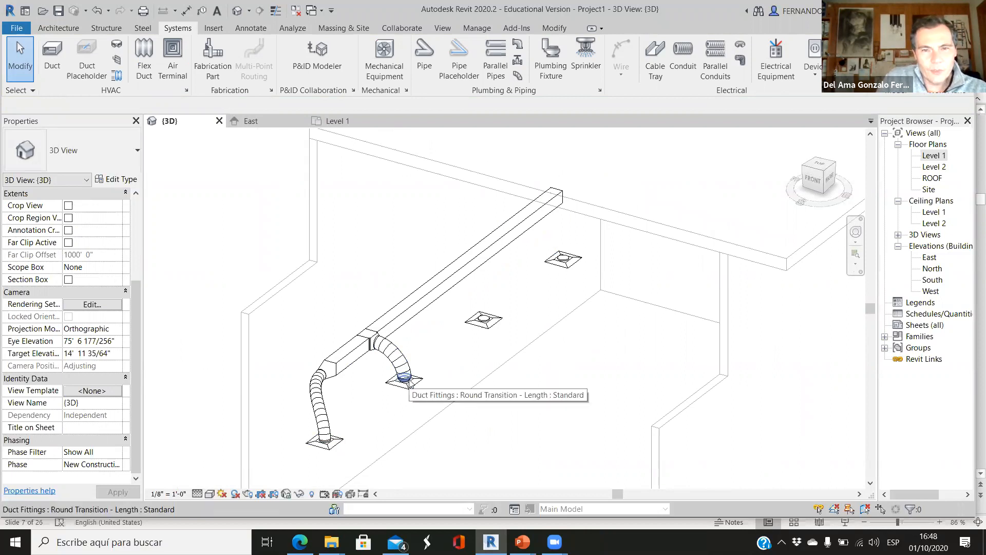
scroll(434, 208, "up", 4)
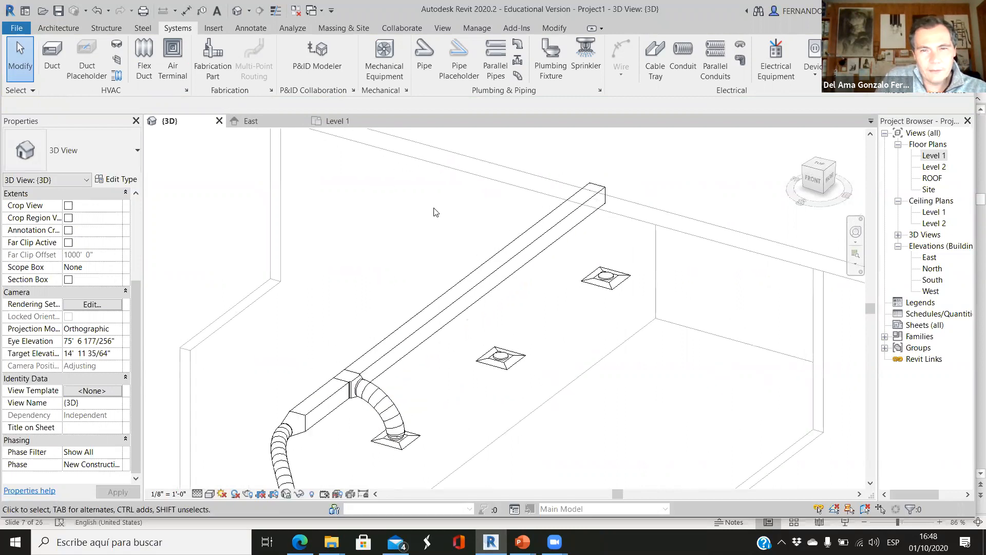
left_click(521, 406)
scroll(524, 401, "up", 2)
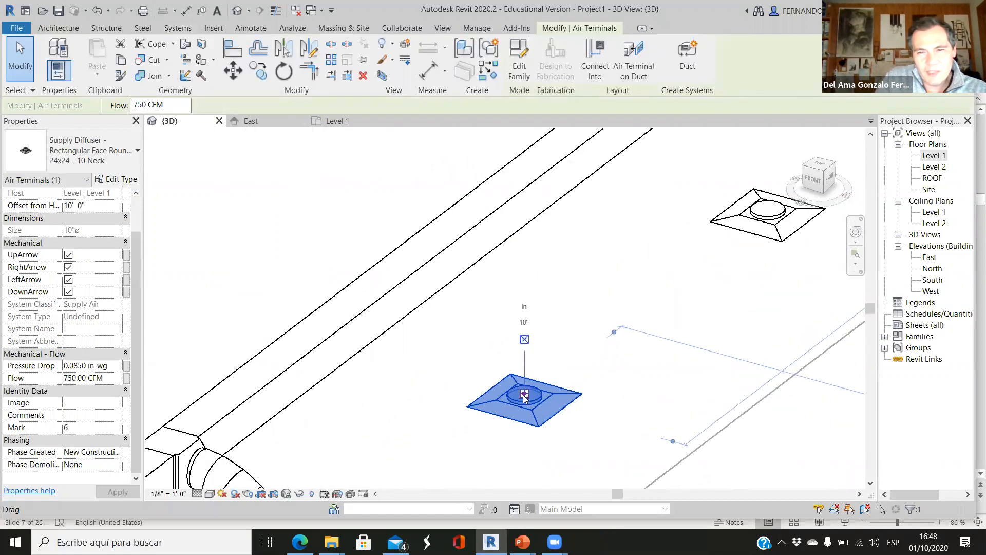
right_click(524, 395)
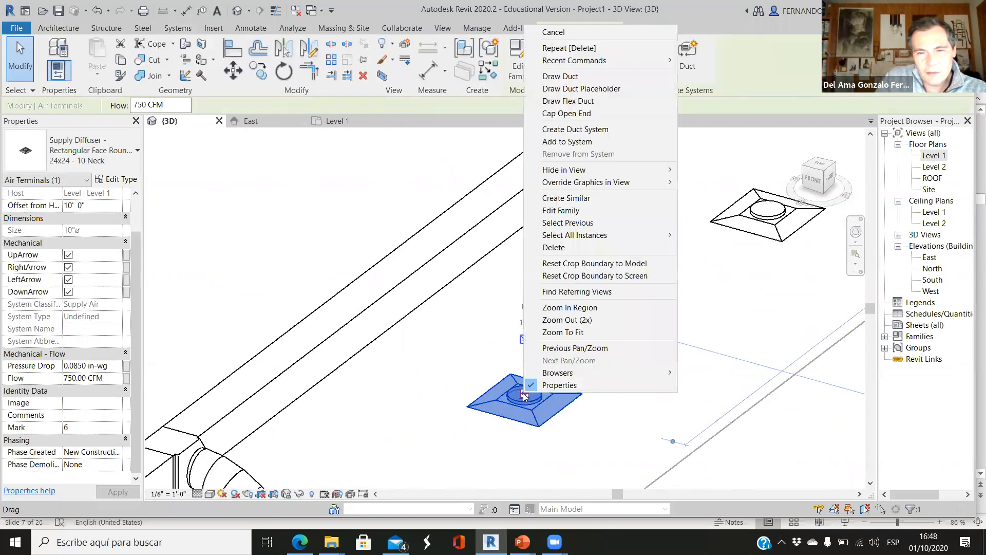
left_click(579, 101)
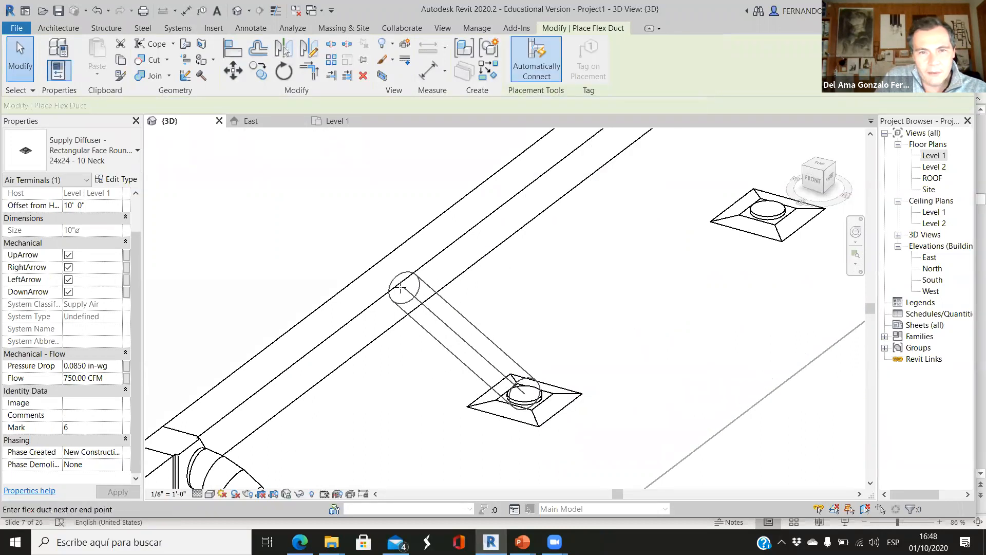
left_click(398, 283)
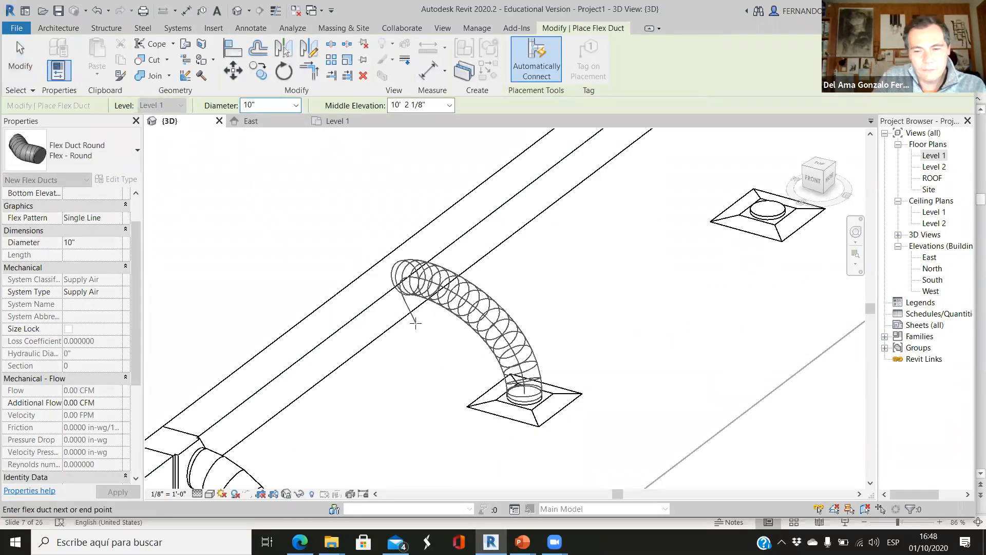
key("Delete")
Inspect from the side where the new flex duct meets the main duct, and remove that flex duct.
scroll(538, 299, "down", 1)
middle_click_drag(501, 400, 549, 325, "shift")
scroll(547, 321, "down", 3)
scroll(772, 299, "up", 3)
scroll(669, 280, "down", 2)
left_click(34, 55)
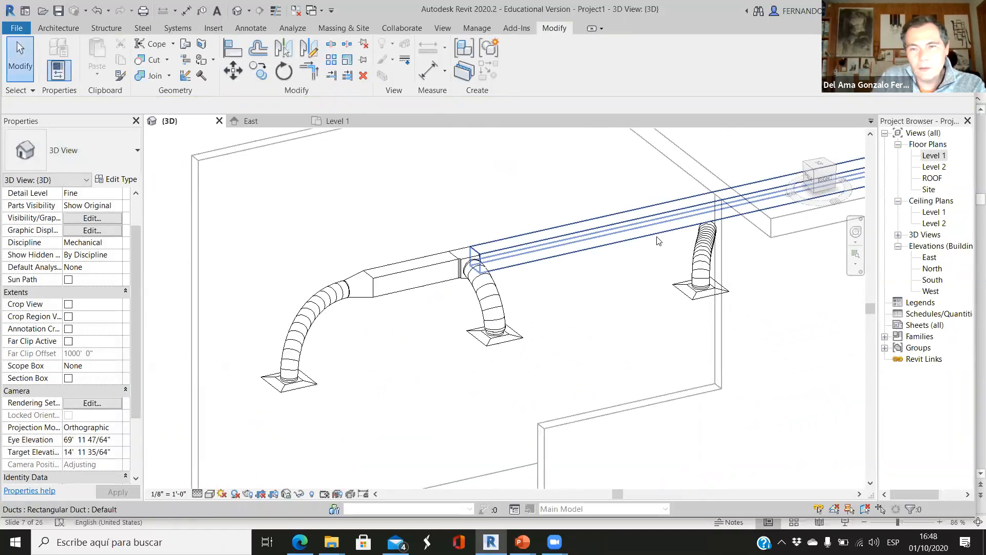
scroll(683, 264, "up", 5)
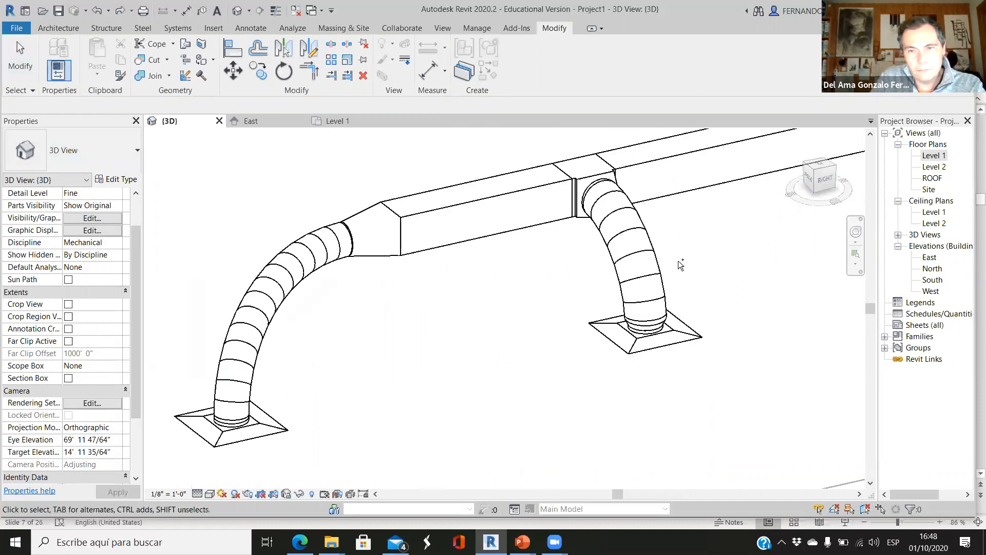
scroll(510, 283, "down", 6)
scroll(644, 256, "up", 1)
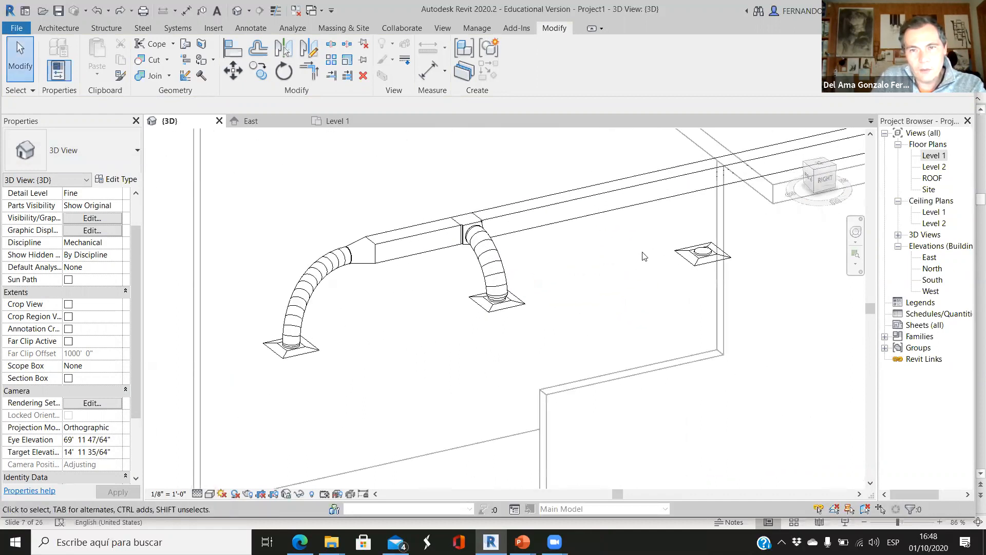
In the Level 1 floor plan, insert a standard rectangular tee into the main duct, aligned with the second diffuser from the north.
left_click(338, 121)
scroll(474, 213, "down", 6)
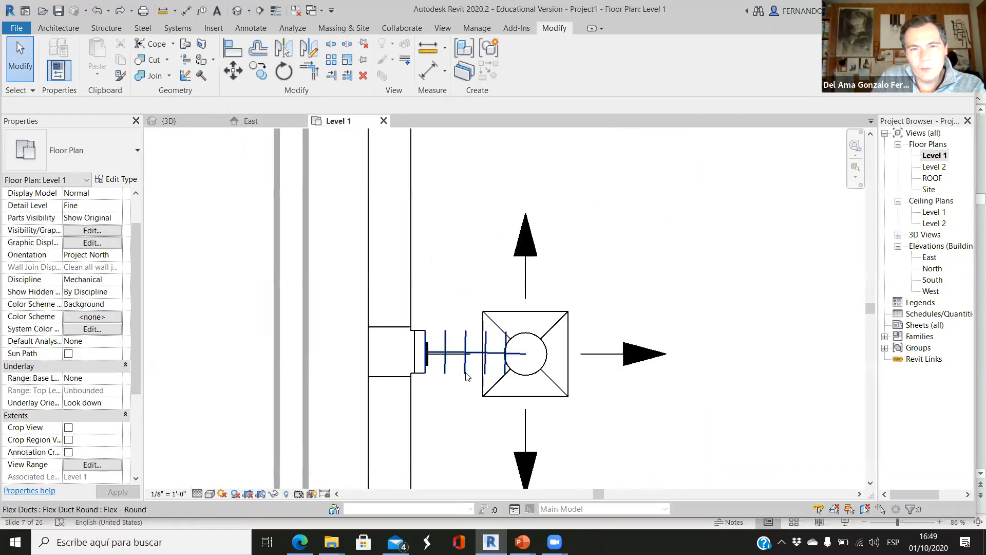
scroll(473, 213, "up", 3)
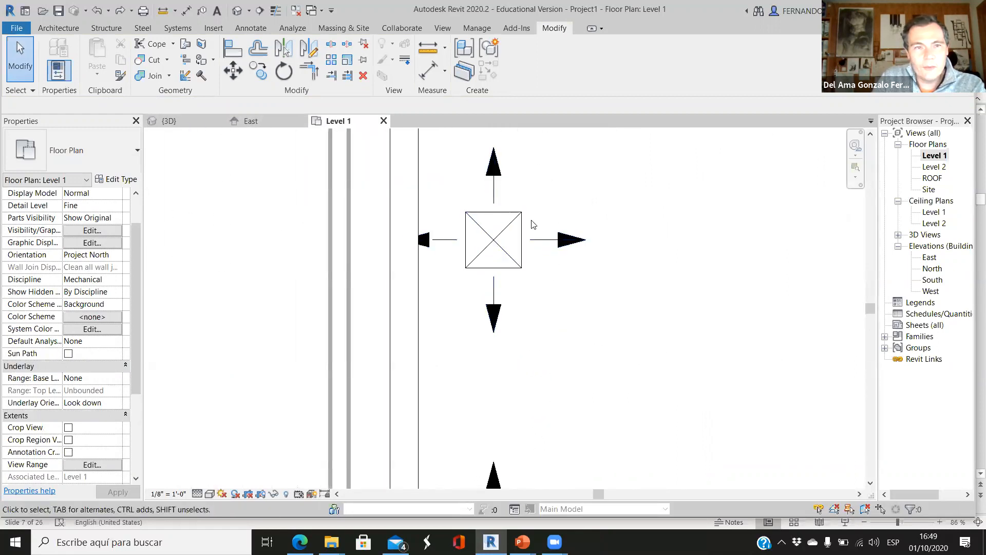
left_click(177, 29)
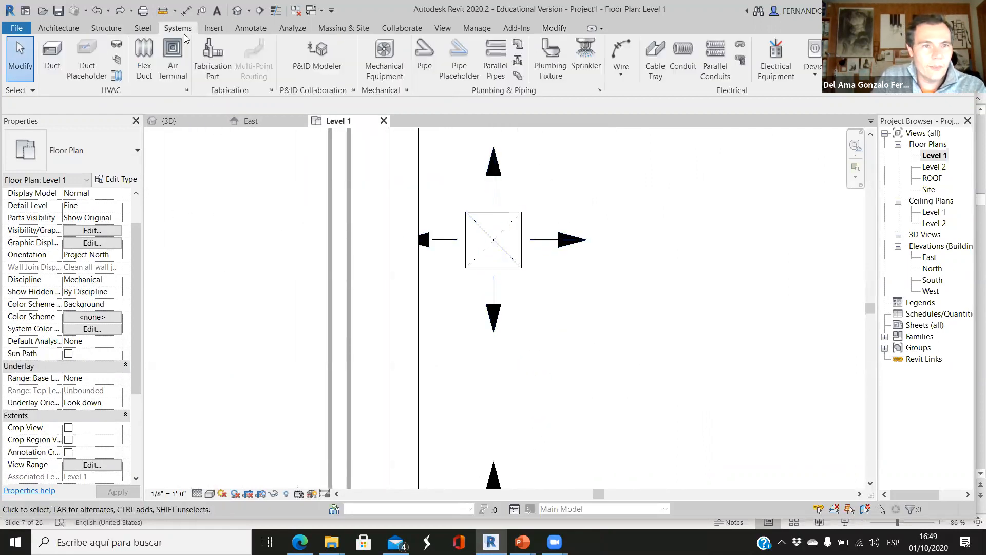
left_click(117, 46)
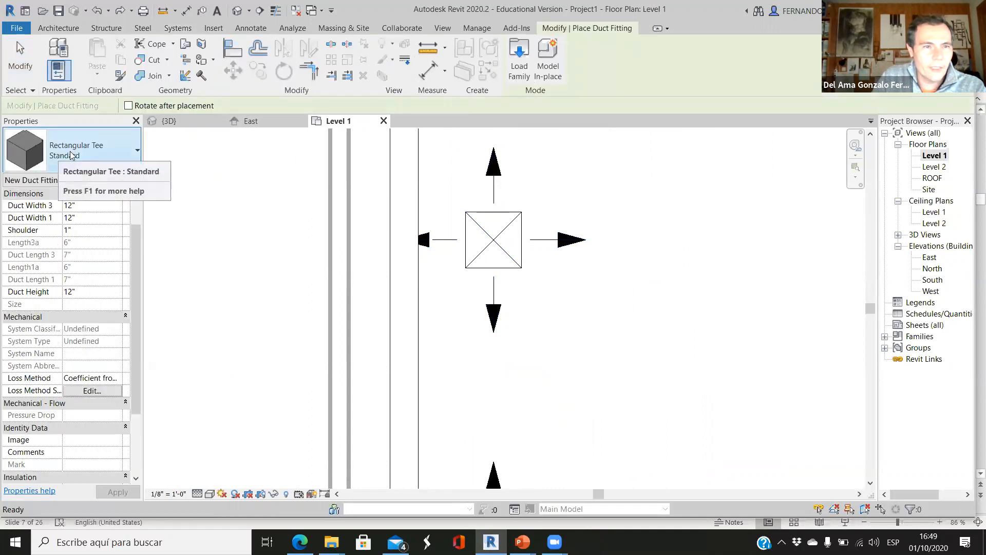
scroll(408, 258, "down", 1)
scroll(396, 280, "up", 3)
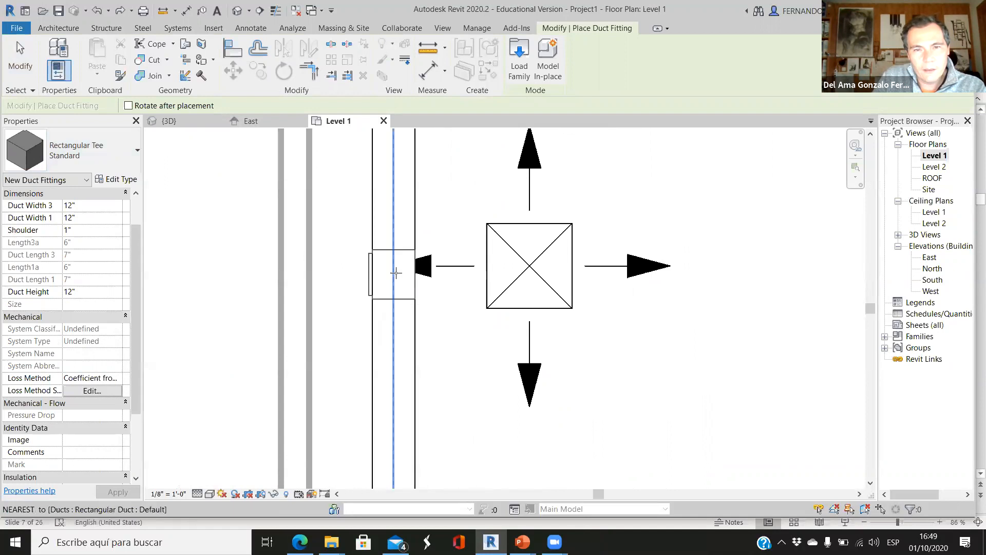
left_click(396, 266)
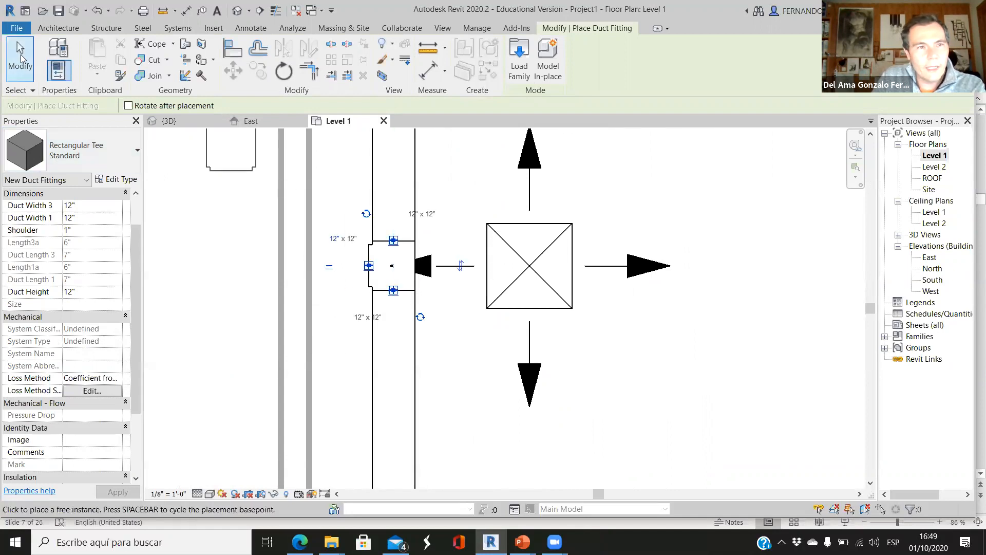
left_click(21, 58)
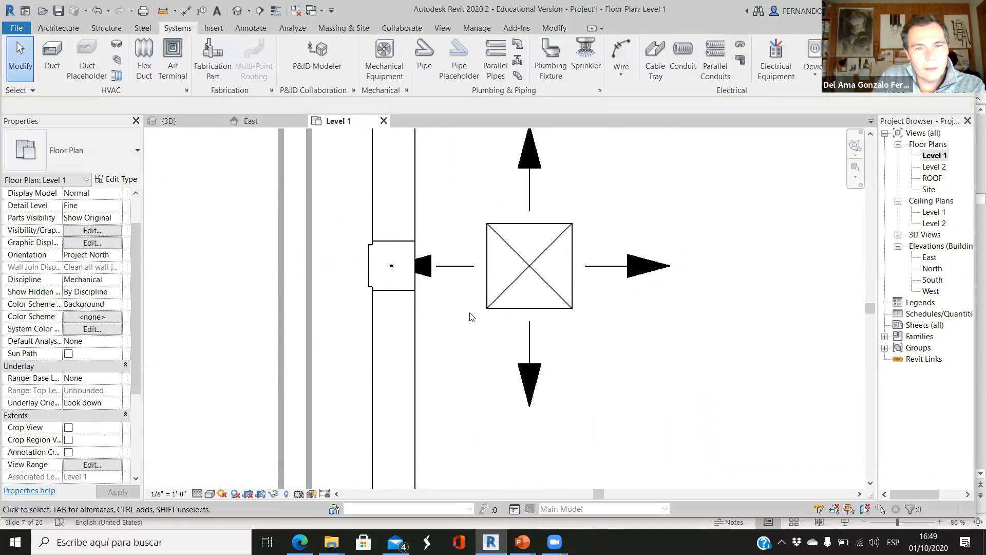
Rotate the new rectangular tee so its open branch faces the second diffuser from the north.
left_click(374, 263)
scroll(370, 265, "up", 3)
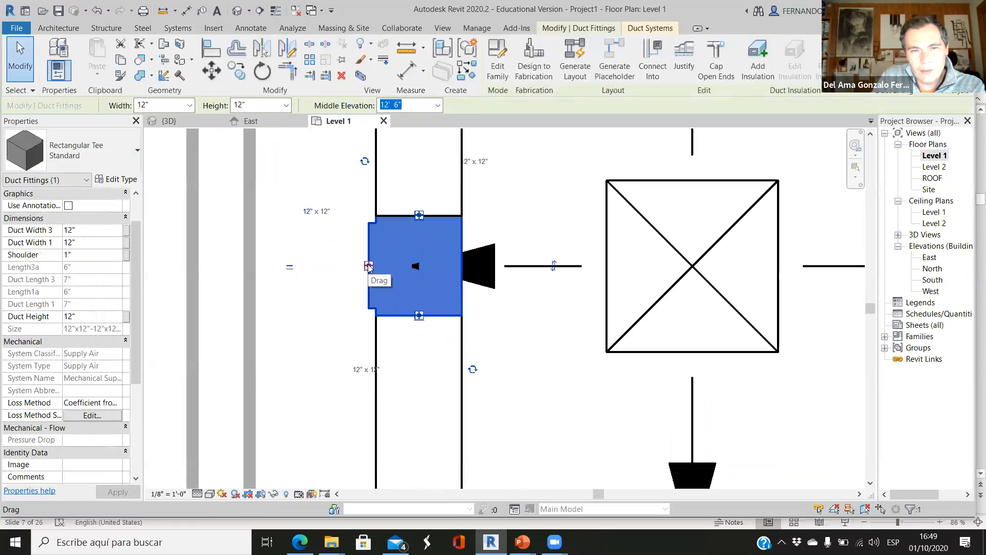
left_click(472, 369)
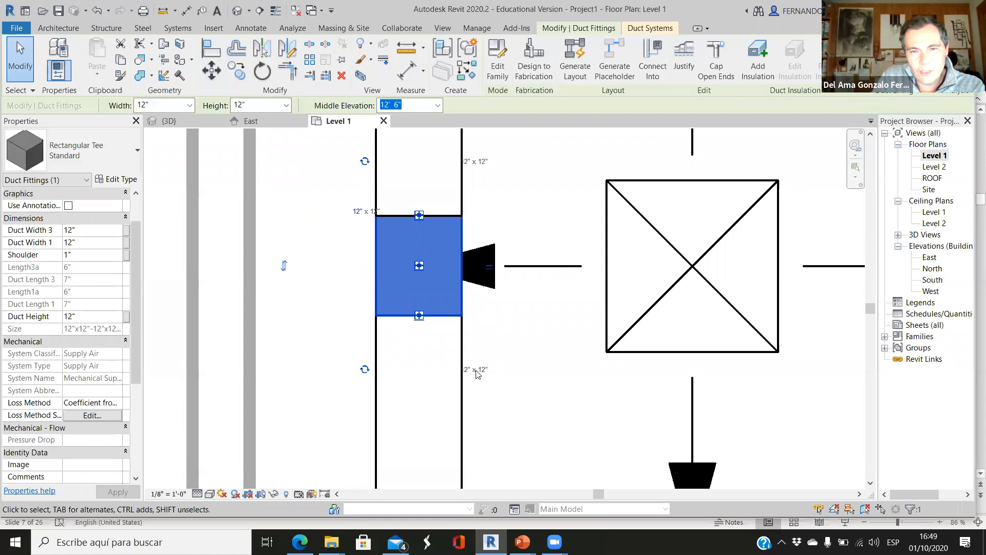
left_click(365, 369)
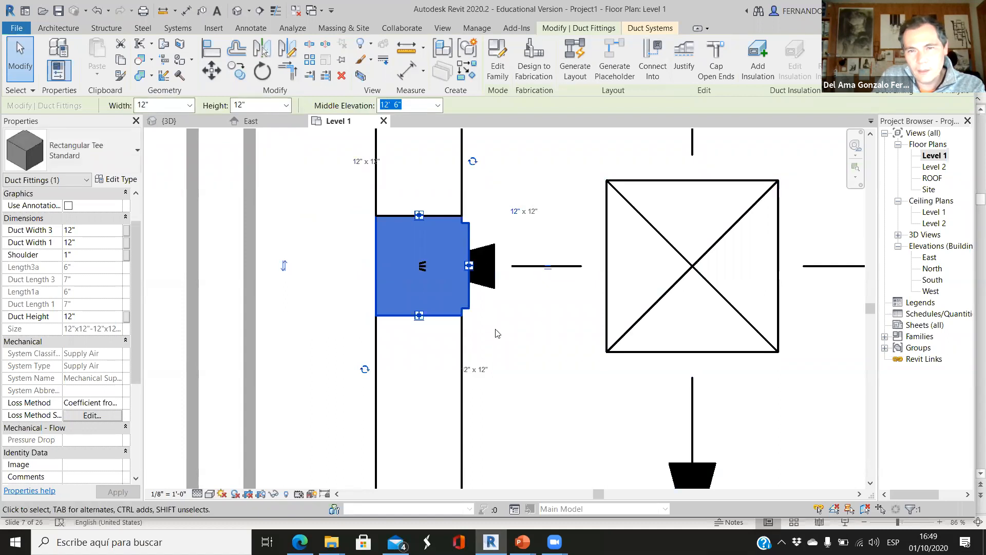
Draw a 12" round flex duct from the new tee's open branch to the center of the second diffuser from the north.
scroll(374, 294, "down", 3)
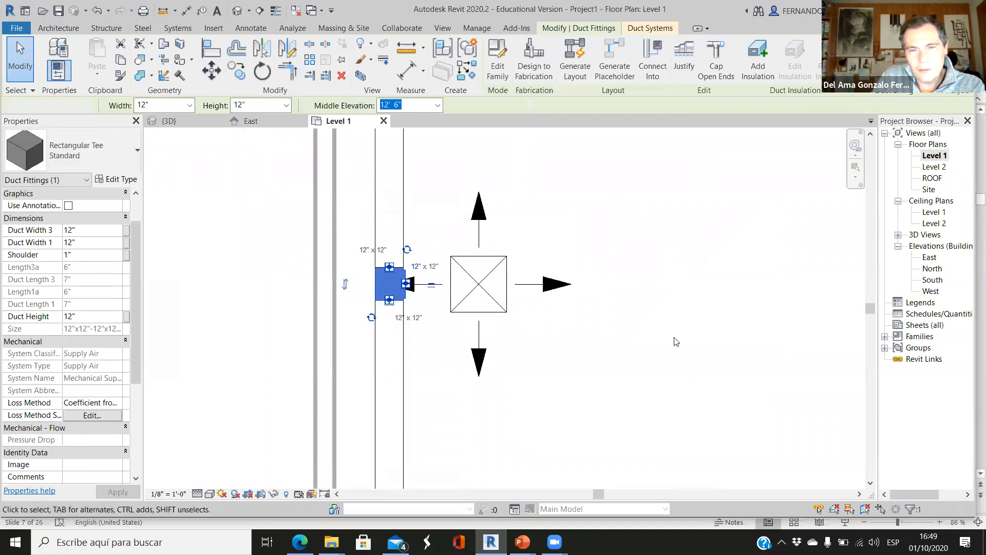
left_click(676, 342)
scroll(475, 299, "up", 3)
left_click(293, 278)
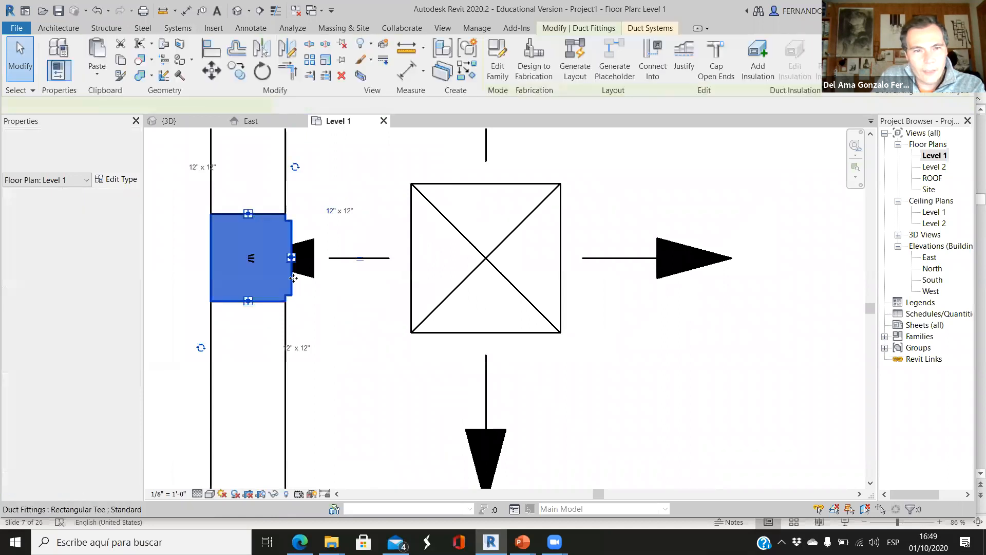
scroll(293, 272, "up", 3)
right_click(297, 271)
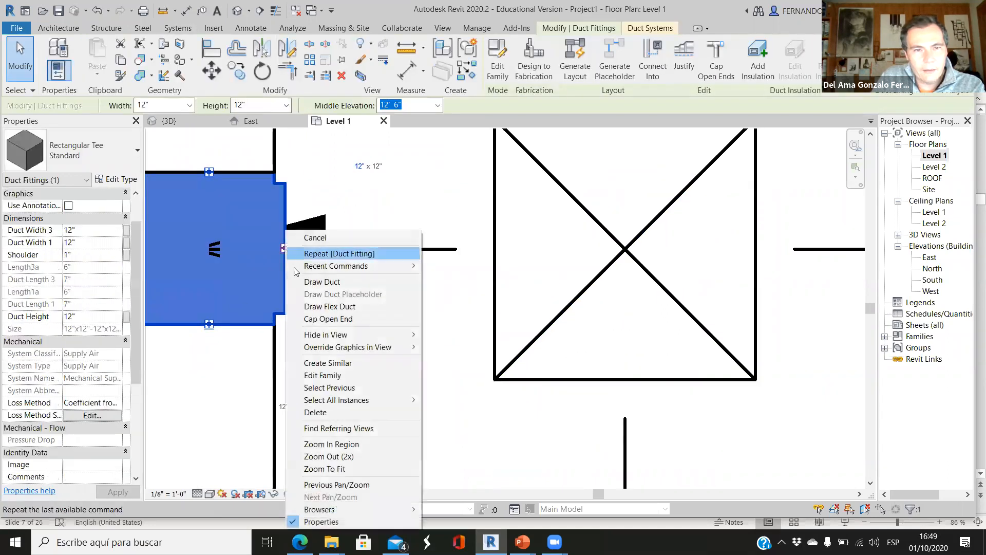
left_click(329, 306)
left_click(286, 249)
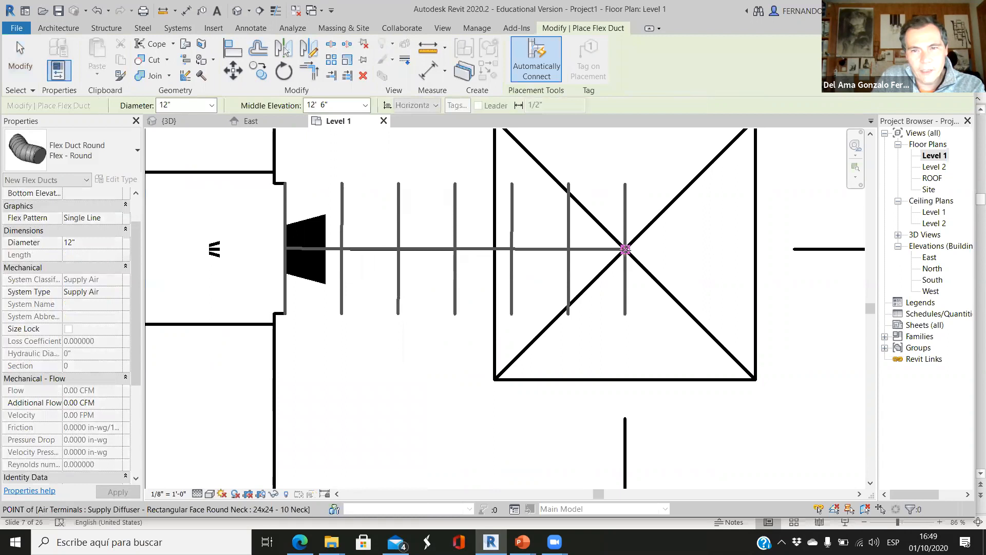
left_click(625, 249)
scroll(323, 267, "down", 2)
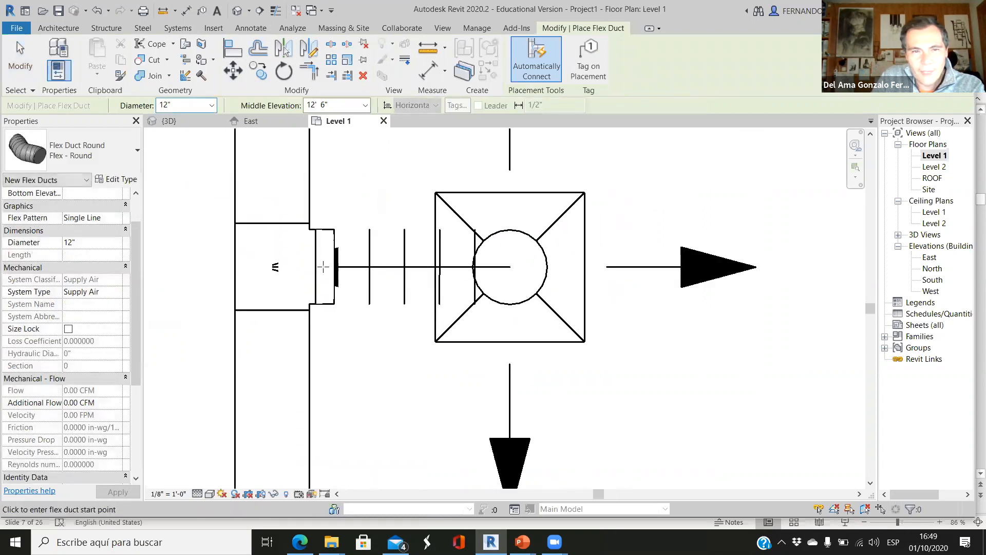
scroll(352, 239, "down", 2)
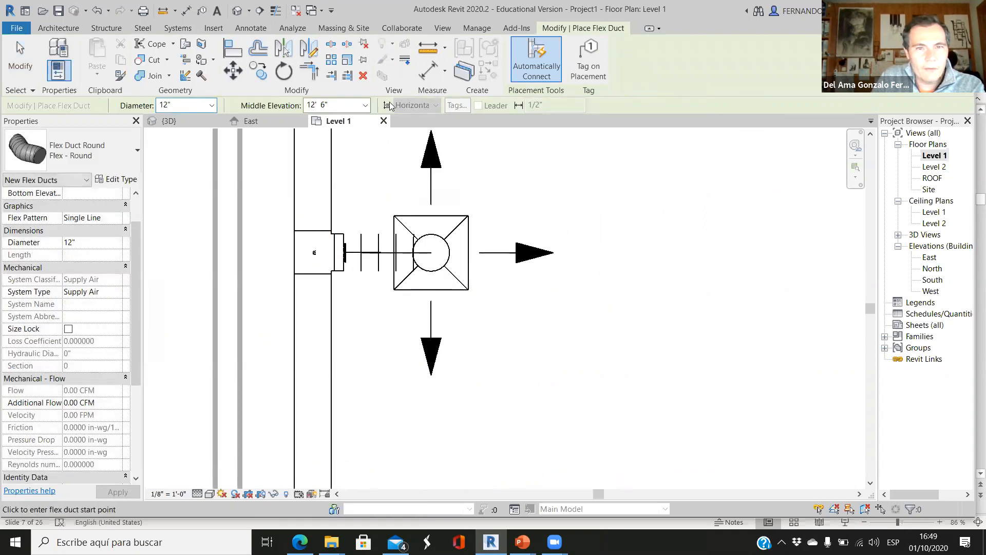
Examine the new flex duct connection in the 3D view, and end flex duct placement.
left_click(169, 122)
scroll(401, 258, "up", 3)
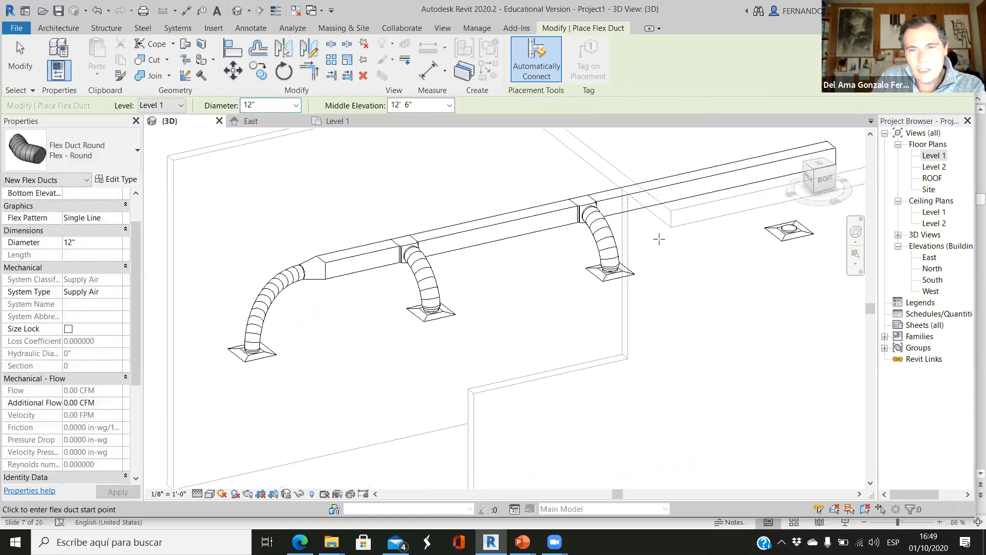
scroll(429, 263, "down", 3)
scroll(600, 205, "up", 3)
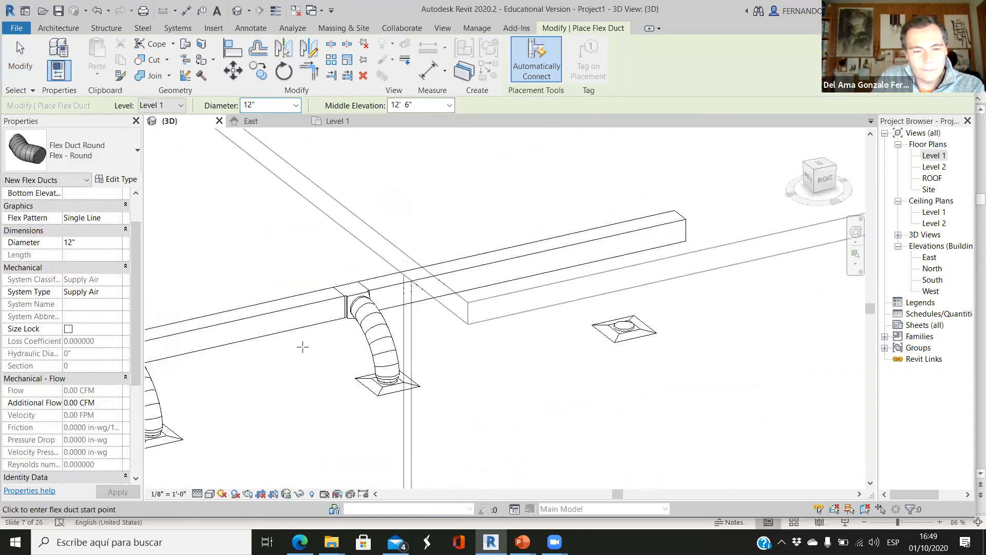
scroll(436, 352, "down", 1)
middle_click_drag(419, 401, 458, 393, "shift")
scroll(390, 290, "down", 2)
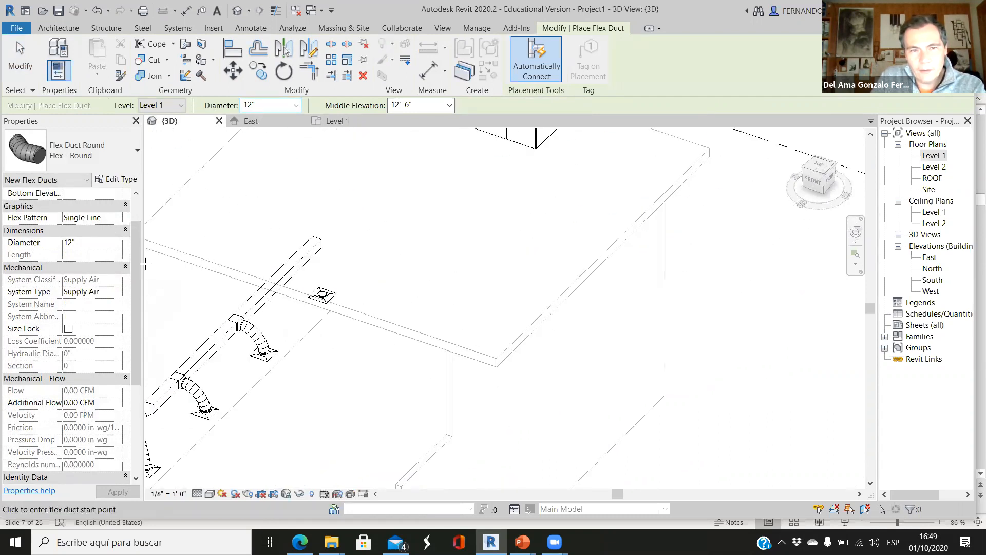
left_click(16, 65)
Check the flow properties of the main duct segment north of the newest tee.
scroll(364, 290, "down", 3)
scroll(364, 289, "up", 3)
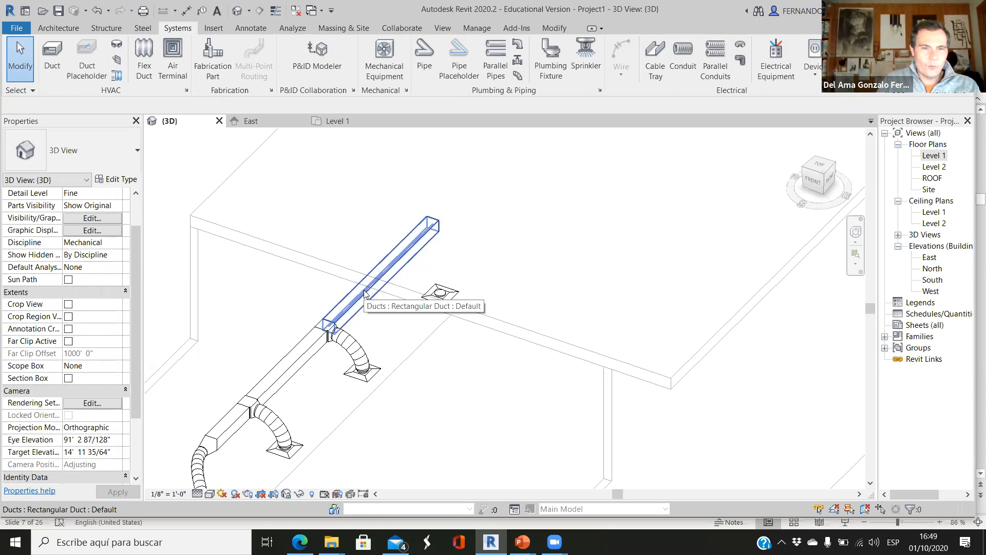
scroll(319, 291, "down", 2)
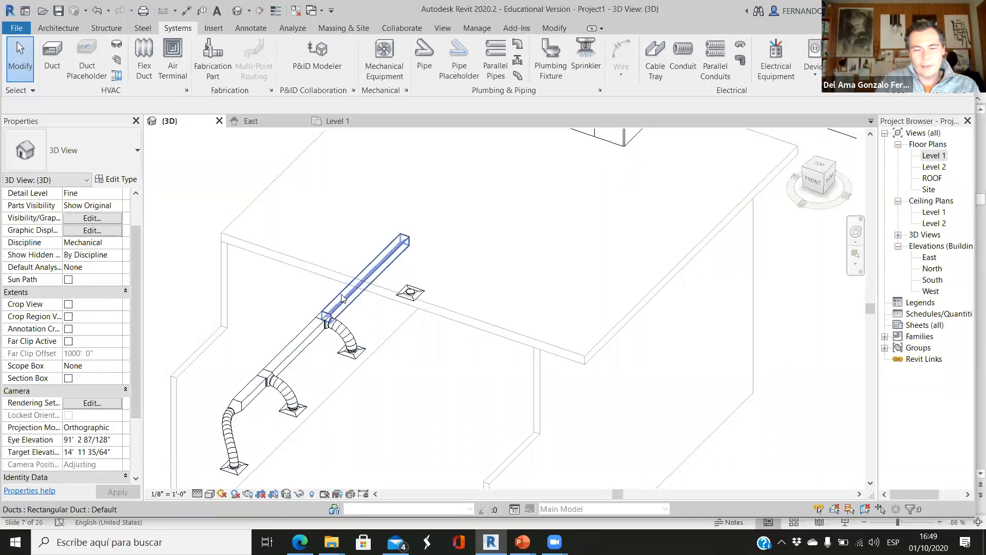
scroll(348, 302, "up", 3)
left_click(353, 310)
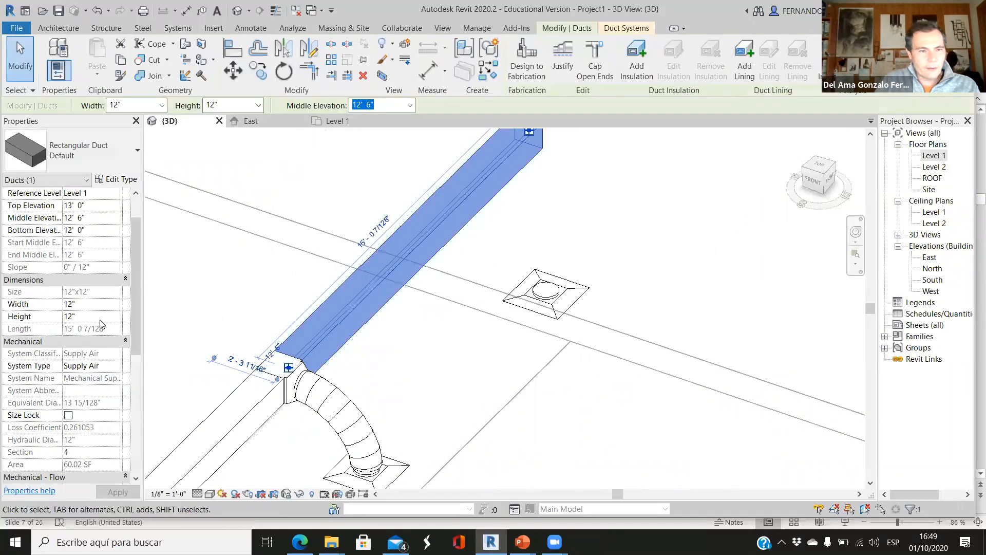
scroll(70, 346, "down", 5)
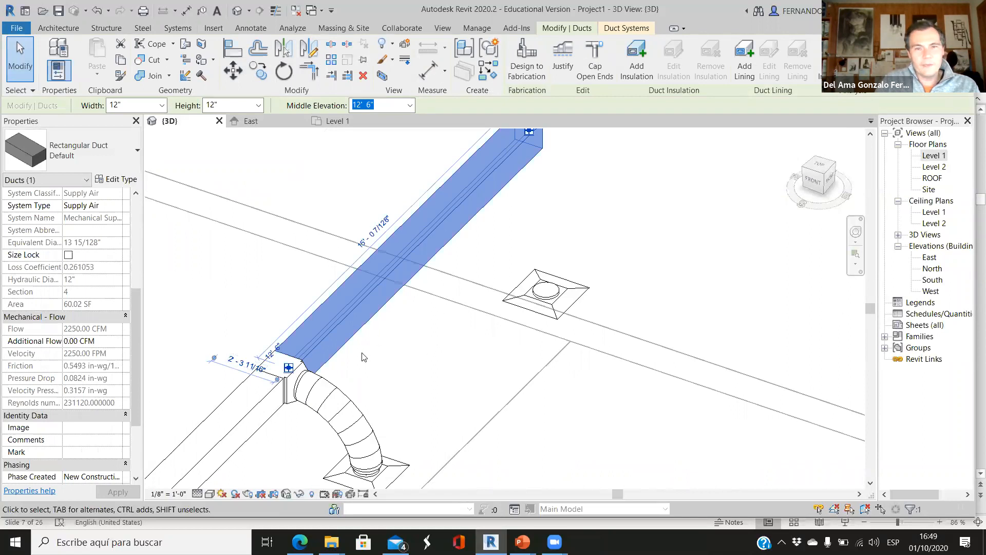
scroll(363, 356, "down", 3)
left_click(547, 267)
scroll(547, 271, "down", 2)
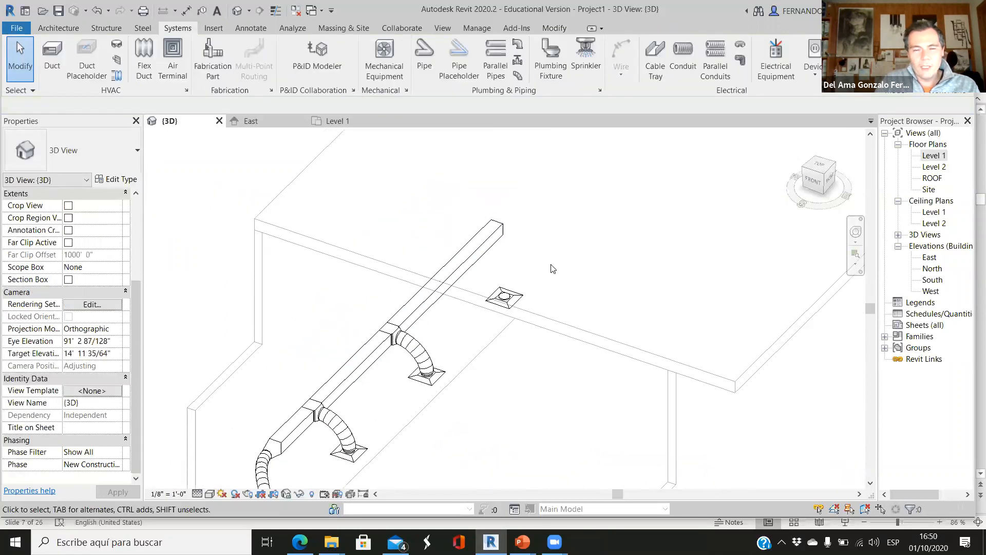
In the Level 1 floor plan, insert a standard rectangular tee into the main duct, aligned with the northernmost diffuser.
left_click(339, 121)
scroll(406, 354, "down", 3)
scroll(402, 210, "up", 2)
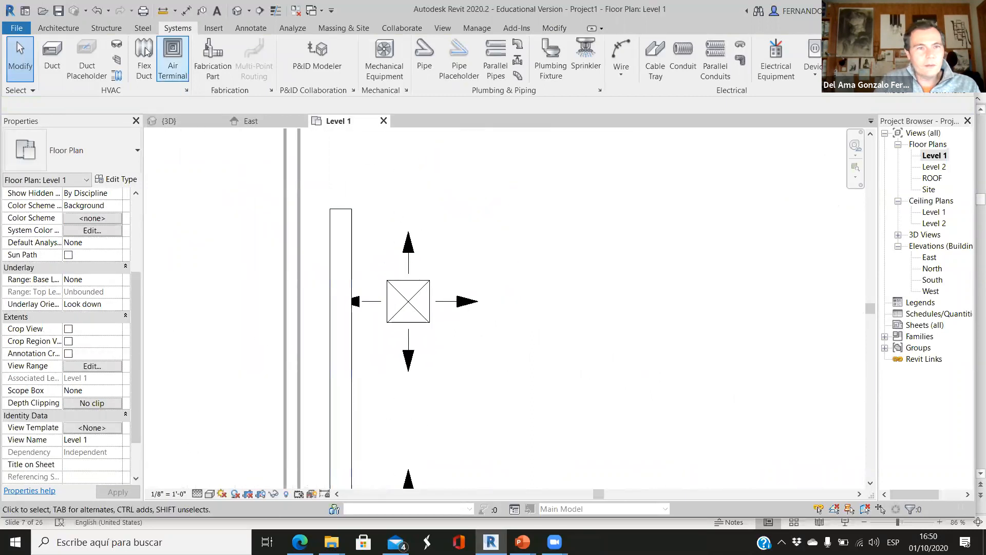
left_click(117, 43)
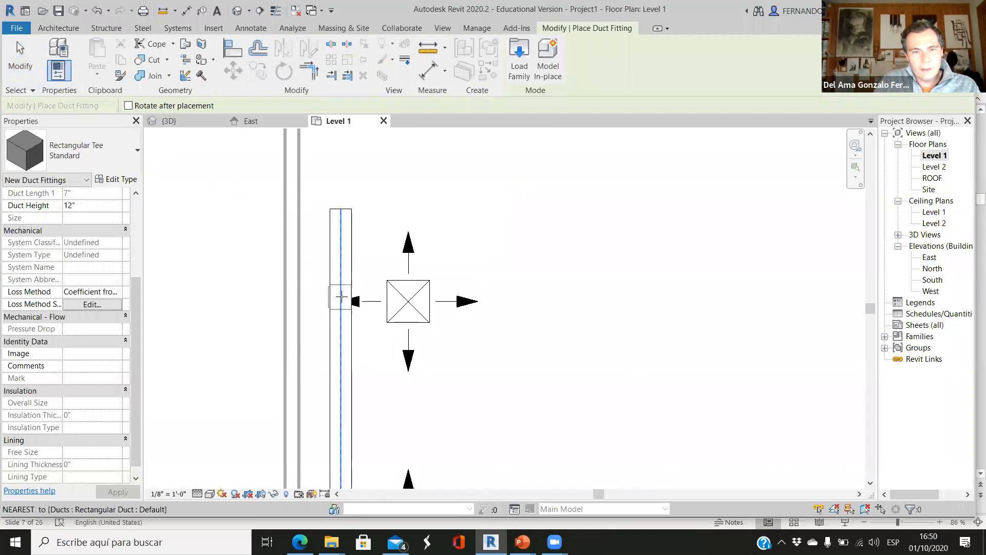
scroll(349, 308, "up", 1)
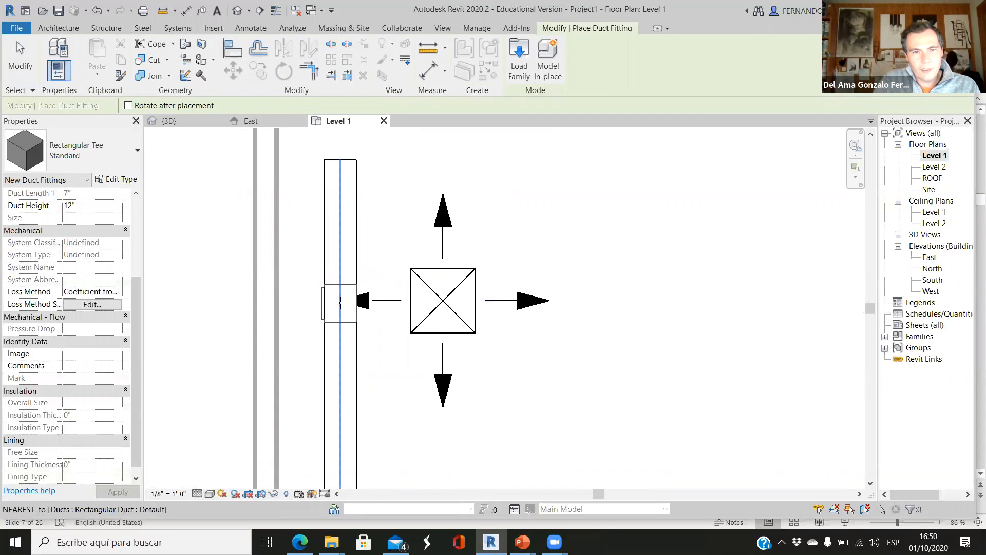
left_click(341, 301)
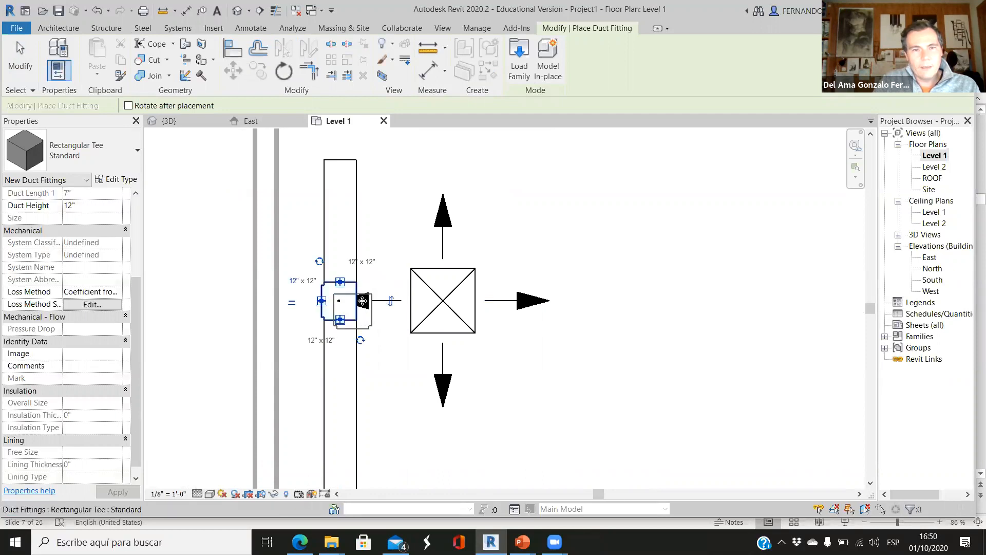
left_click(18, 57)
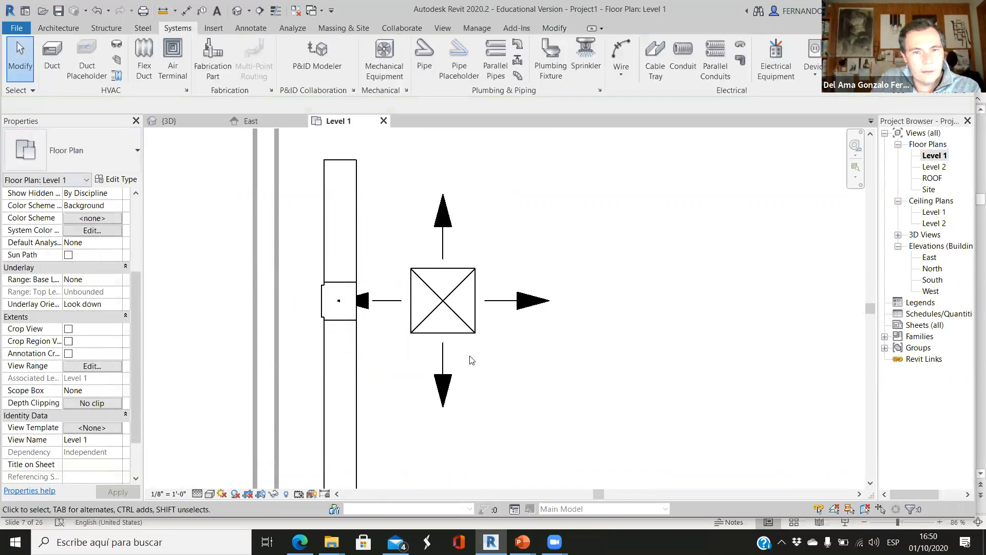
Rotate the northernmost tee so its open branch faces the adjacent diffuser.
left_click(350, 303)
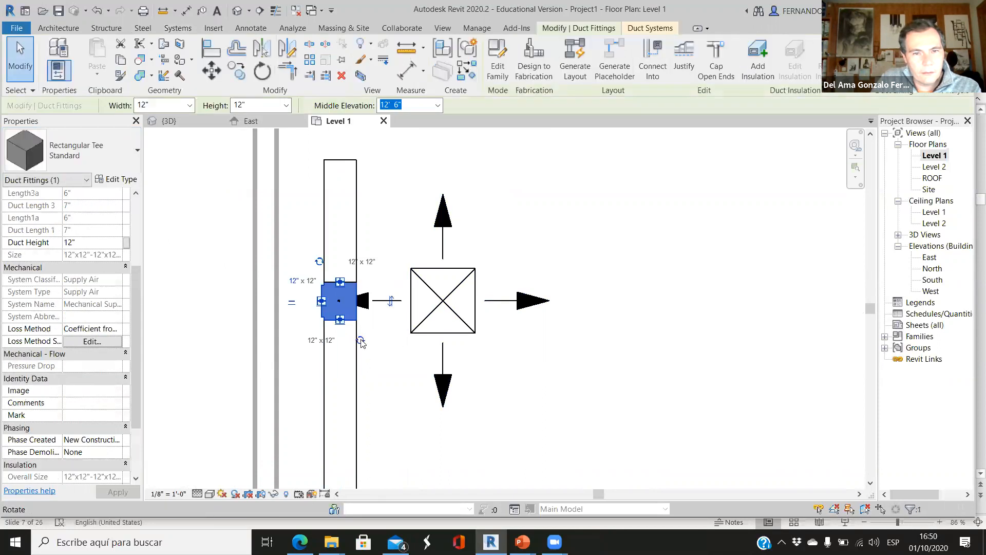
left_click(319, 341)
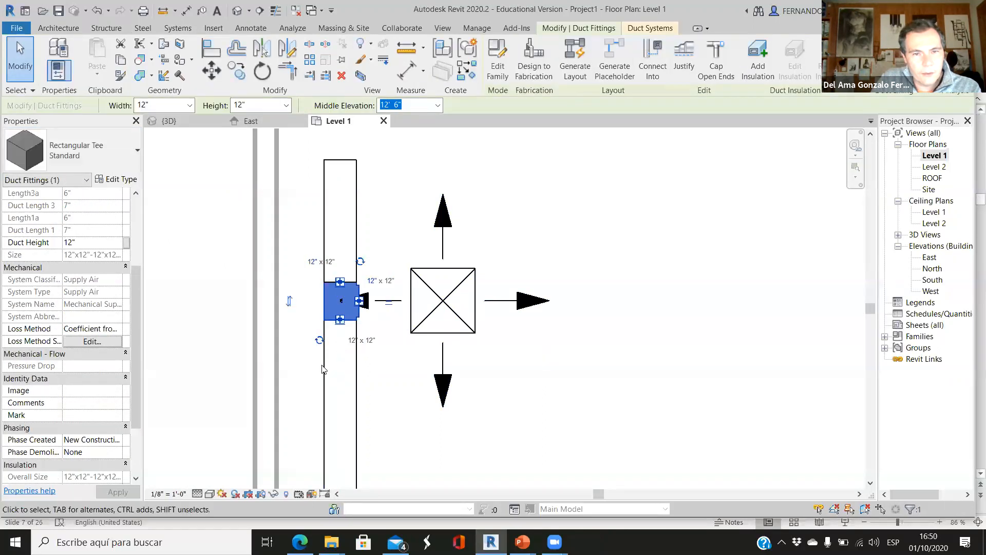
left_click(389, 354)
Draw a 12" round flex duct from the northernmost tee's open branch to the center of the northernmost diffuser.
scroll(379, 273, "up", 2)
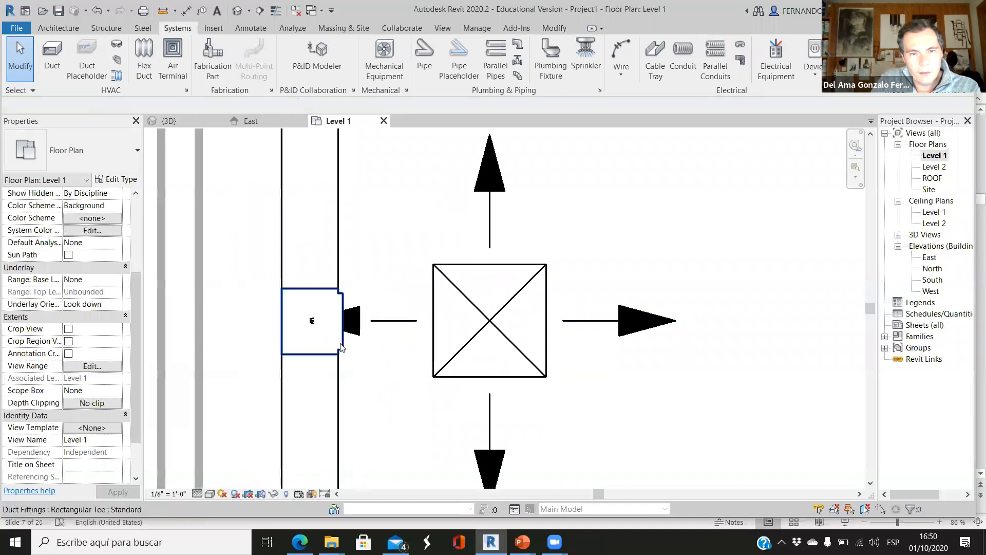
left_click(339, 322)
right_click(343, 322)
left_click(391, 97)
left_click(466, 309)
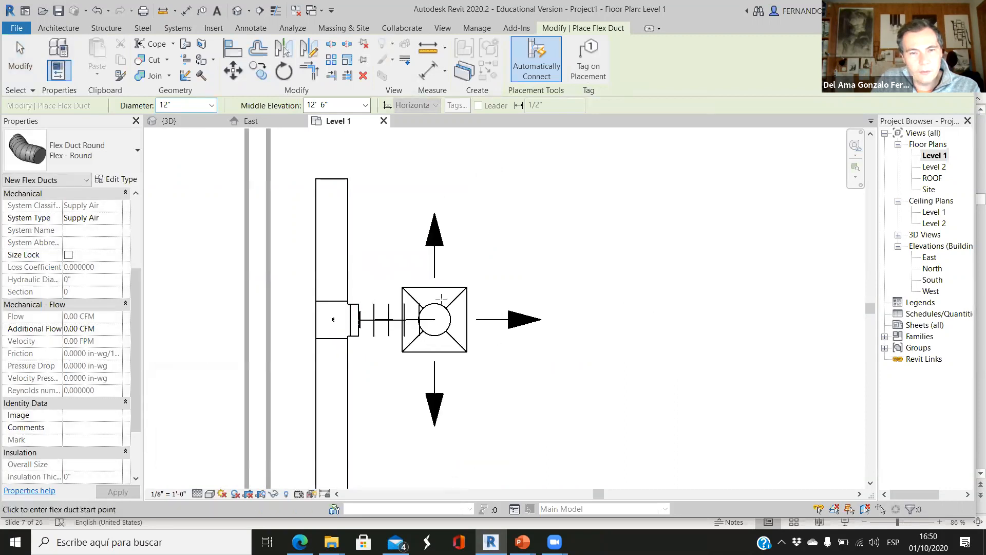
In the 3D view, check the flow properties of the short main duct segment at the north end of the run.
left_click(169, 120)
scroll(345, 247, "down", 4)
scroll(380, 296, "up", 3)
scroll(404, 224, "up", 2)
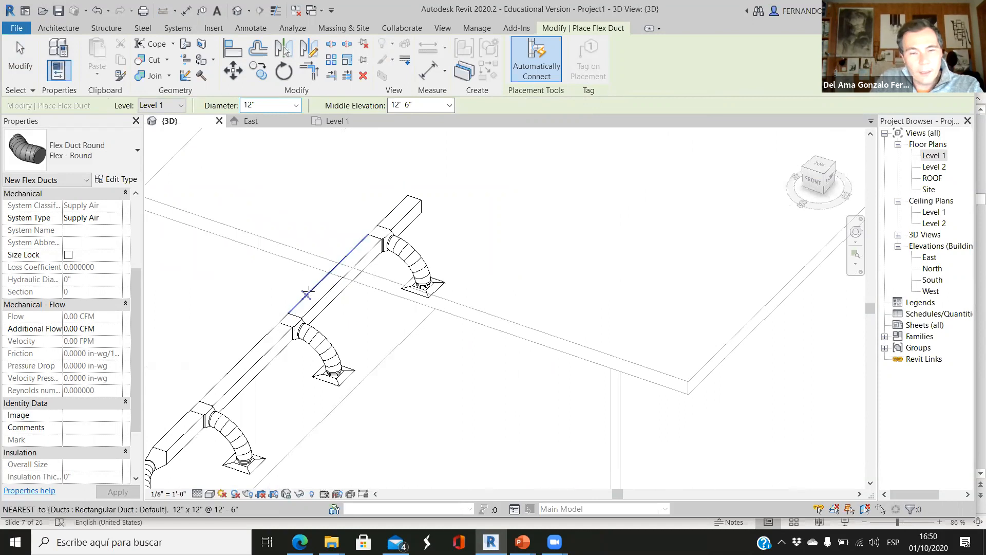
key("Escape")
key("Escape")
scroll(411, 216, "up", 1)
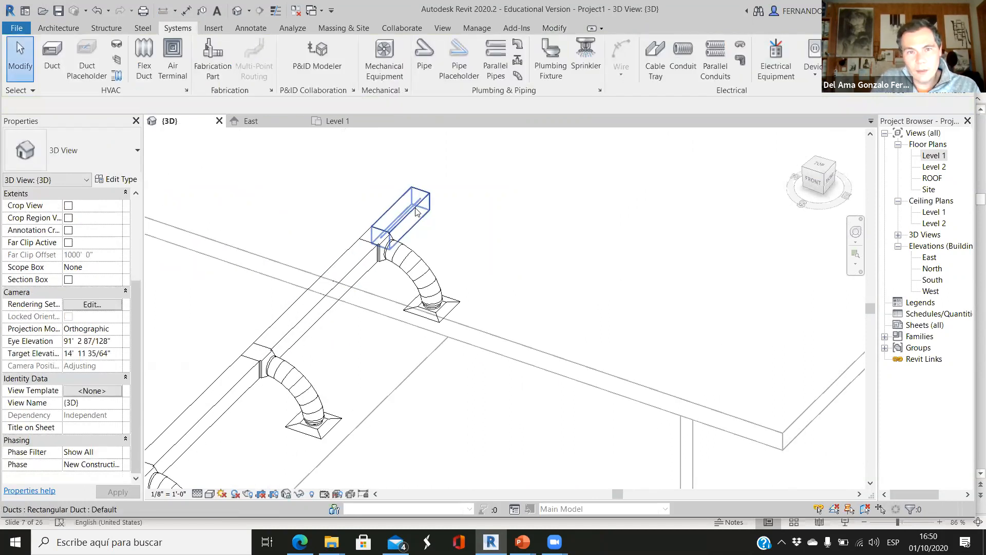
left_click(416, 211)
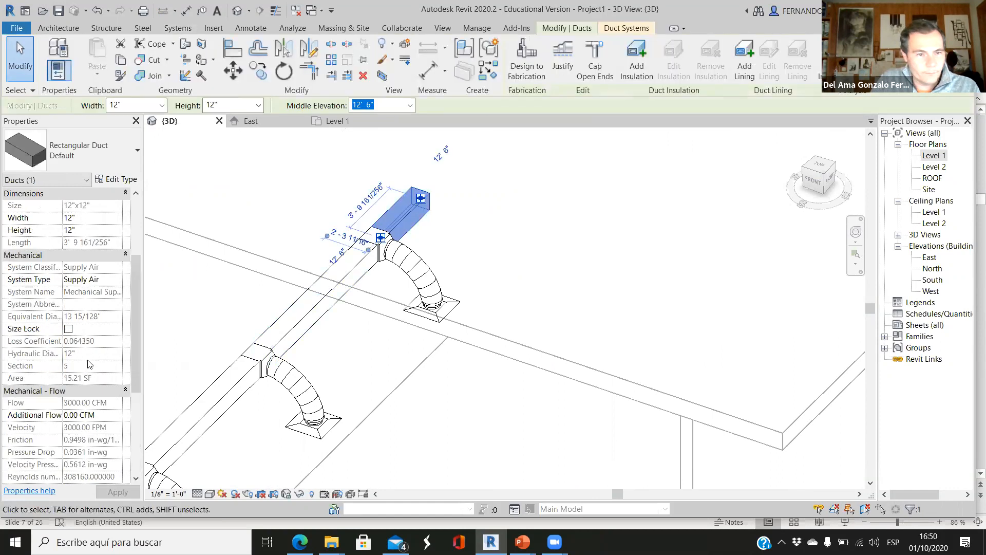
left_click(108, 303)
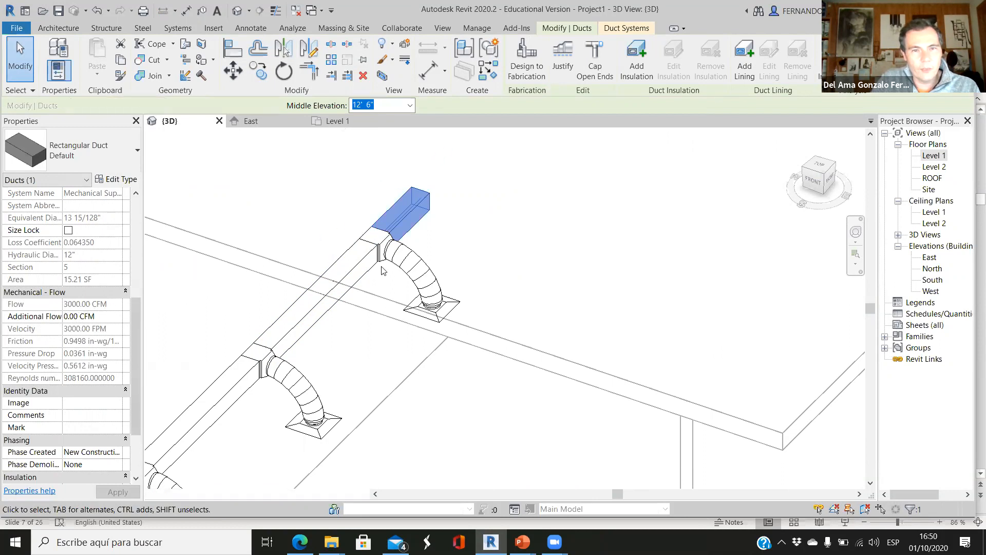
left_click(505, 257)
scroll(511, 251, "down", 4)
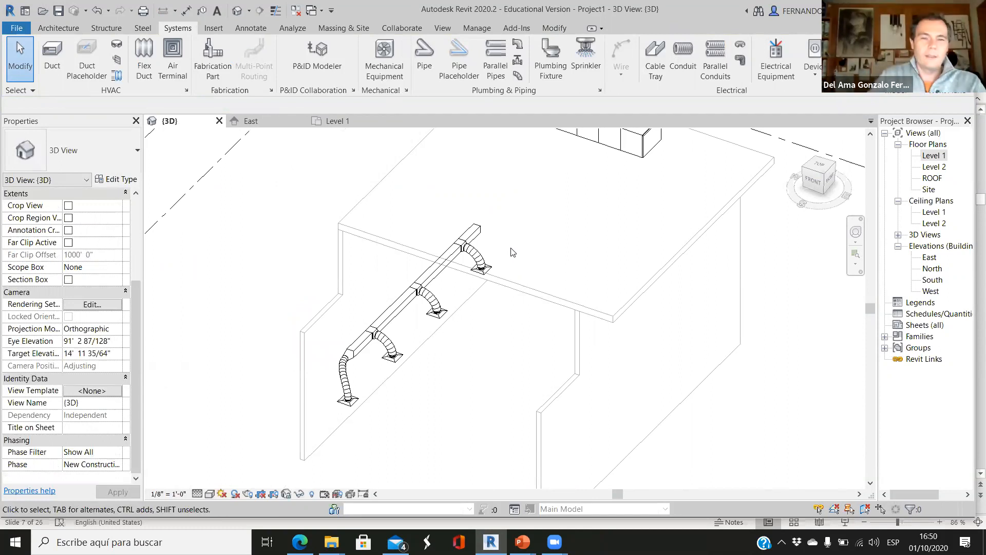
Examine the round-to-rectangular transition joining the southernmost tee to its flex duct.
scroll(358, 395, "up", 5)
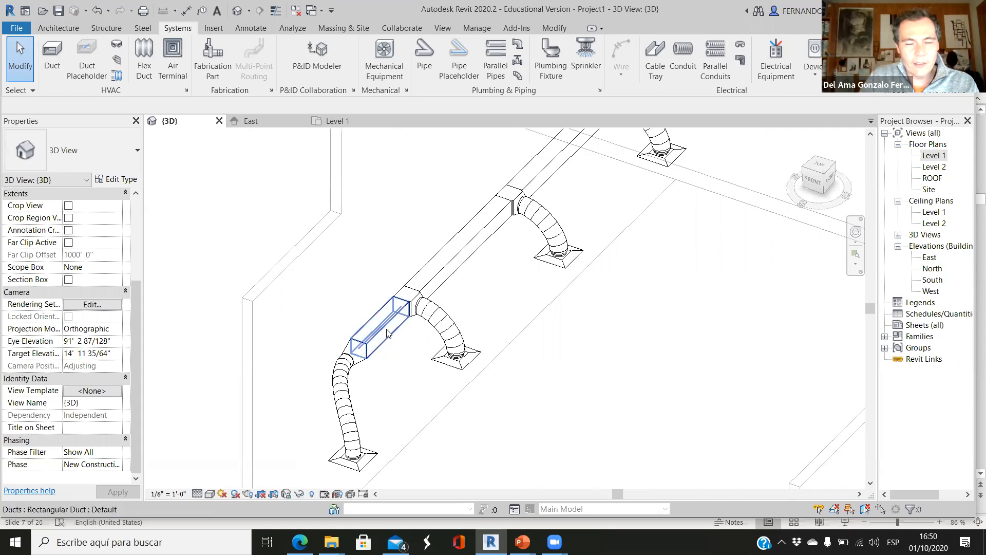
scroll(414, 308, "up", 4)
scroll(422, 309, "up", 2)
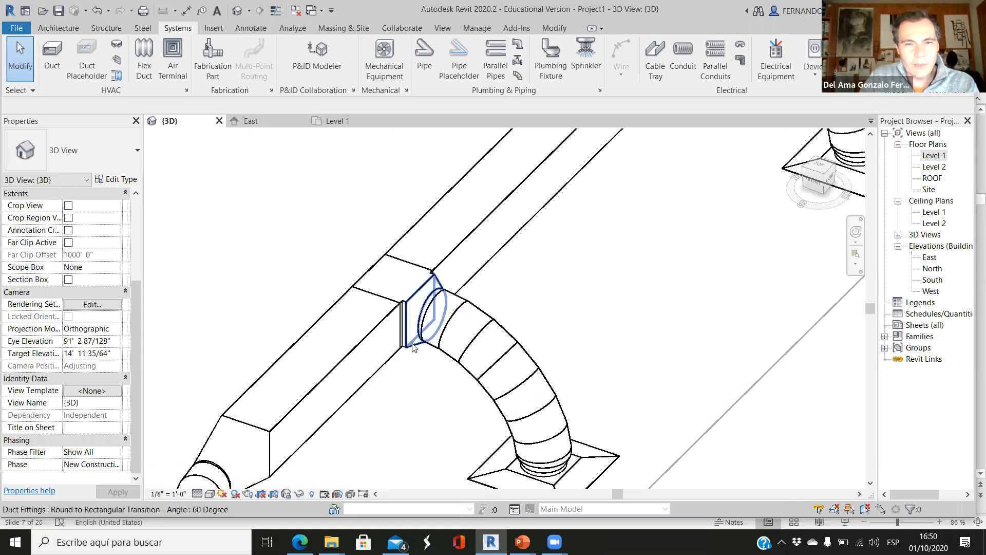
left_click(413, 349)
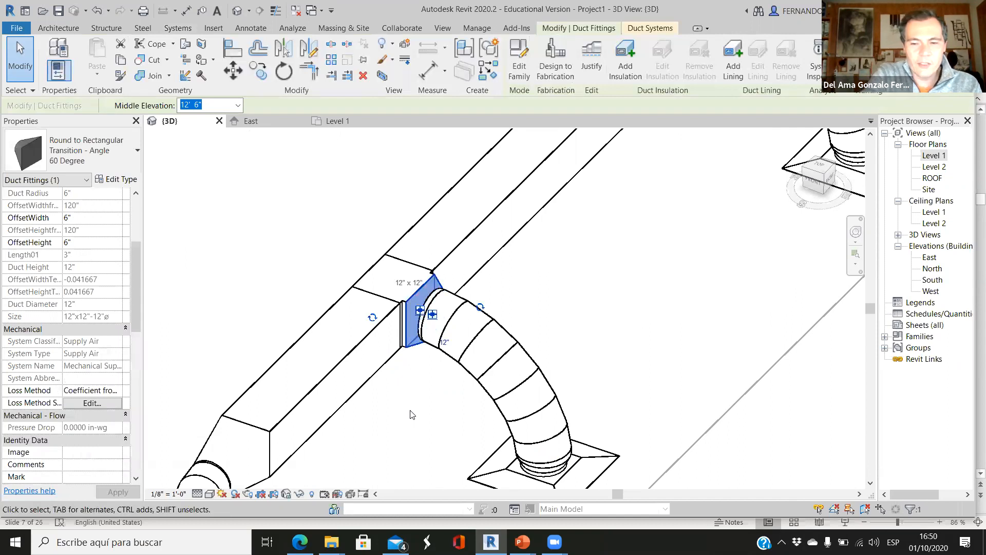
key("Escape")
Check the flow properties of the main duct segment between the two southernmost tees.
scroll(355, 277, "down", 8)
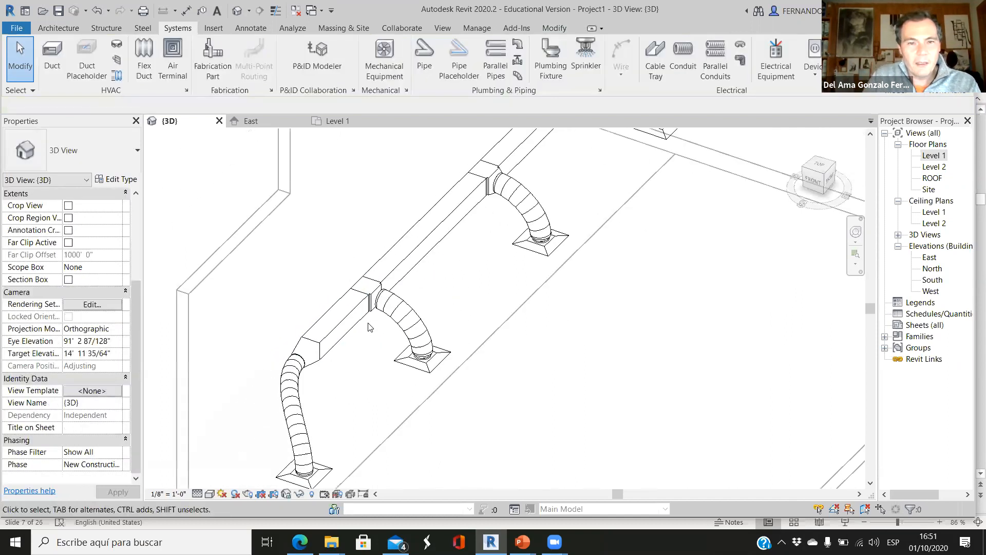
mouse_move(428, 425)
middle_mouse_down("shift")
mouse_move(352, 399)
mouse_move(493, 416)
mouse_move(418, 416)
middle_mouse_up("shift")
scroll(455, 393, "up", 5)
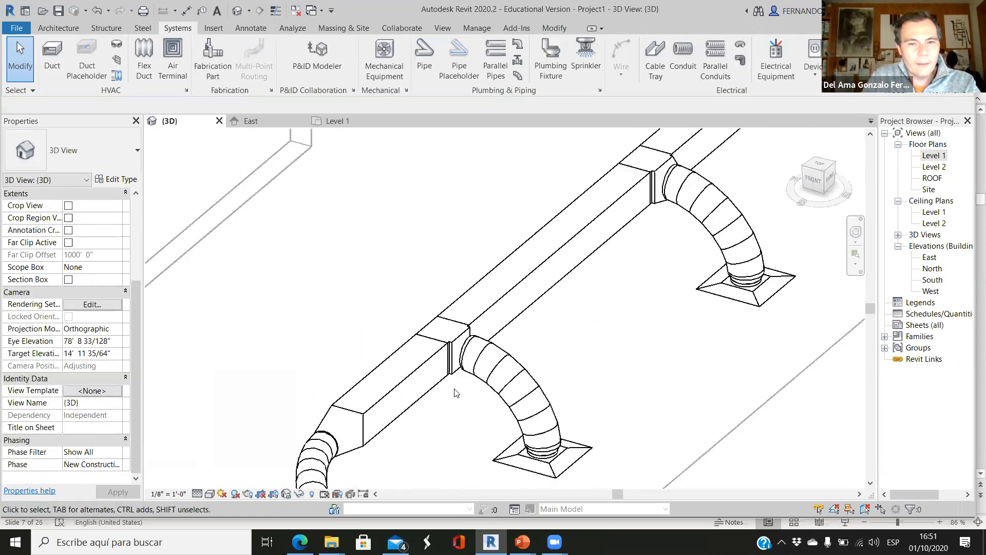
left_click(507, 308)
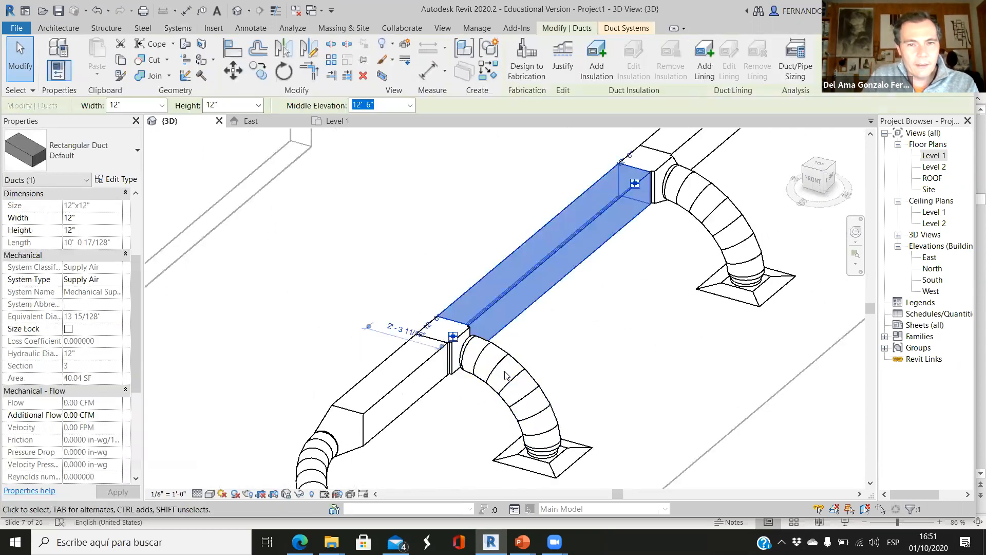
scroll(105, 360, "down", 2)
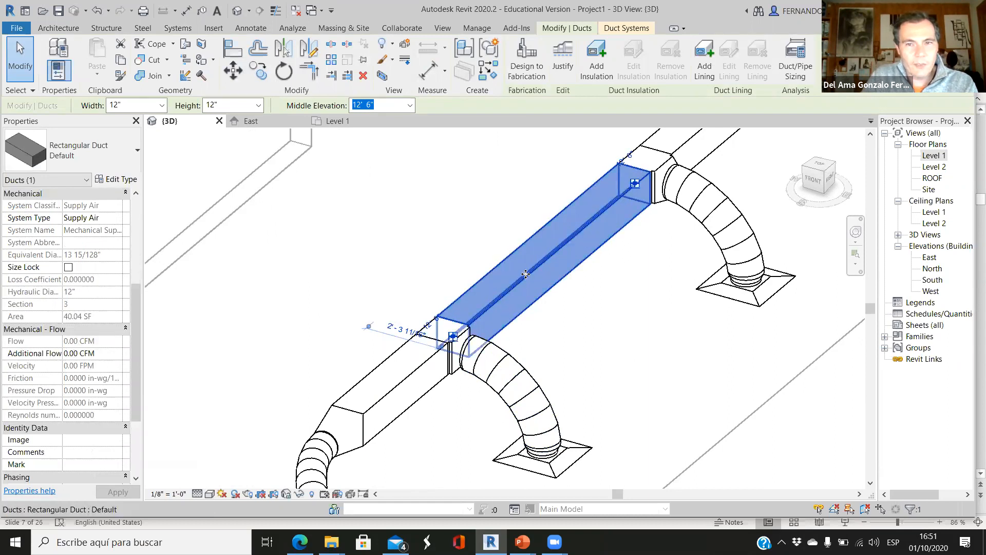
left_click(559, 337)
scroll(567, 343, "up", 2)
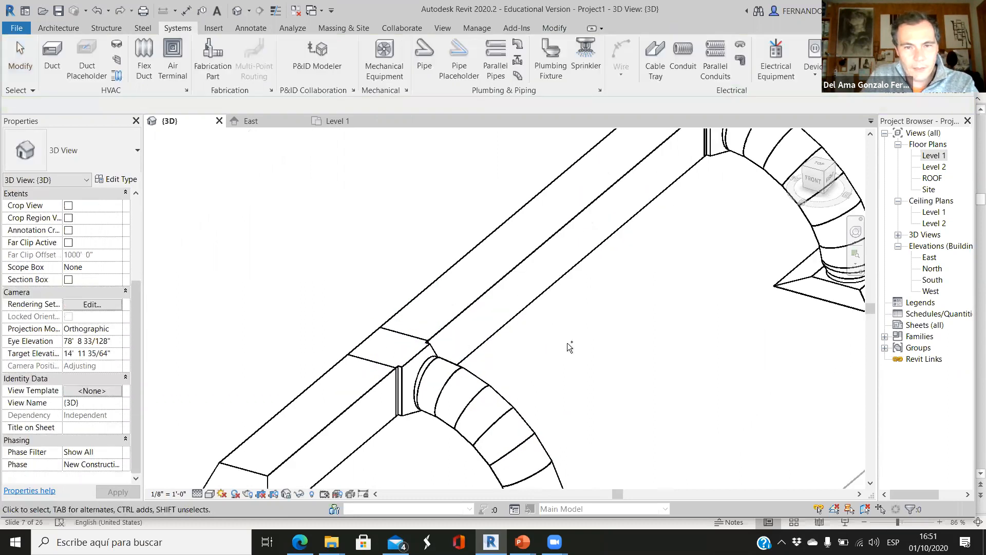
Check the airflow properties of the main duct segment between the first two diffuser branches.
scroll(417, 424, "up", 2)
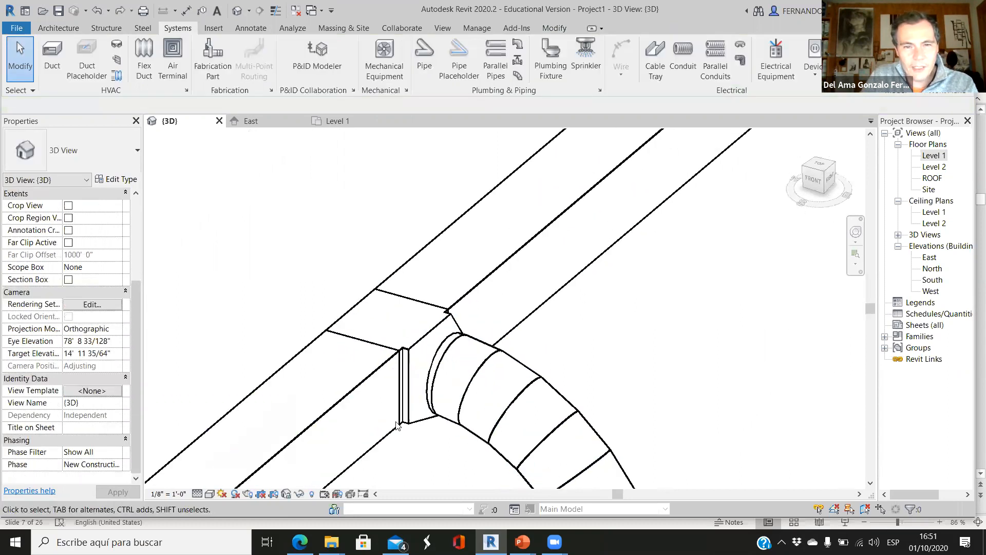
left_click(415, 442)
left_click(324, 232)
scroll(324, 217, "down", 2)
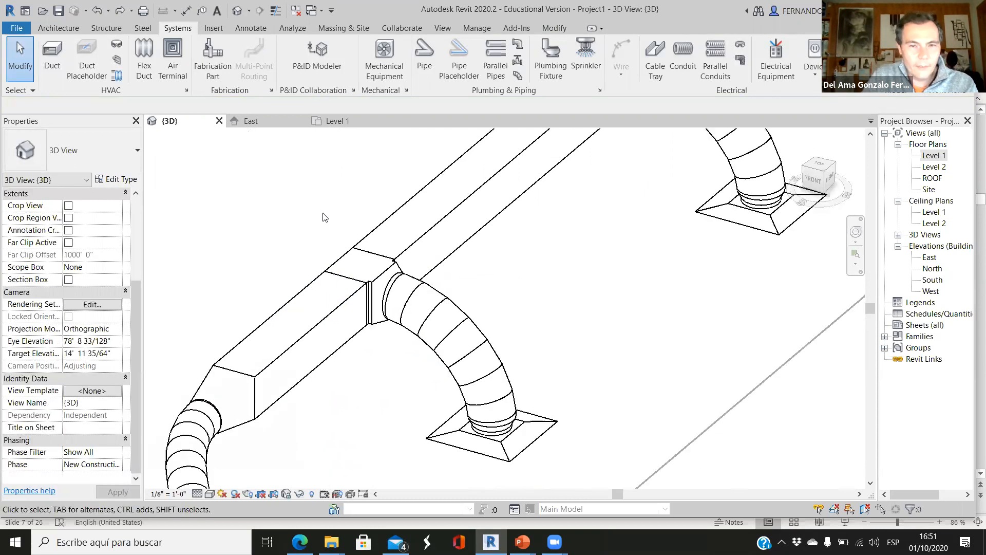
left_click(406, 226)
scroll(81, 382, "down", 5)
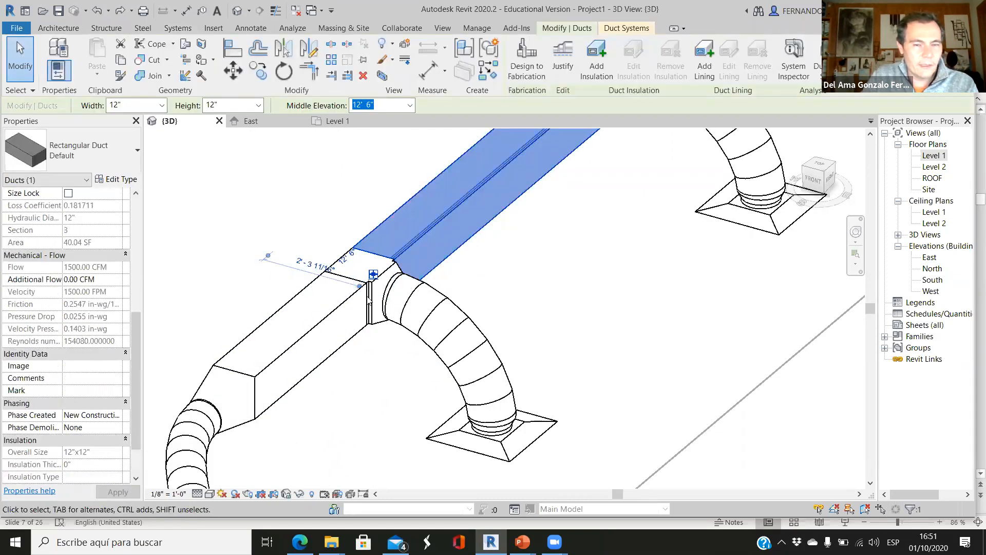
scroll(399, 339, "down", 3)
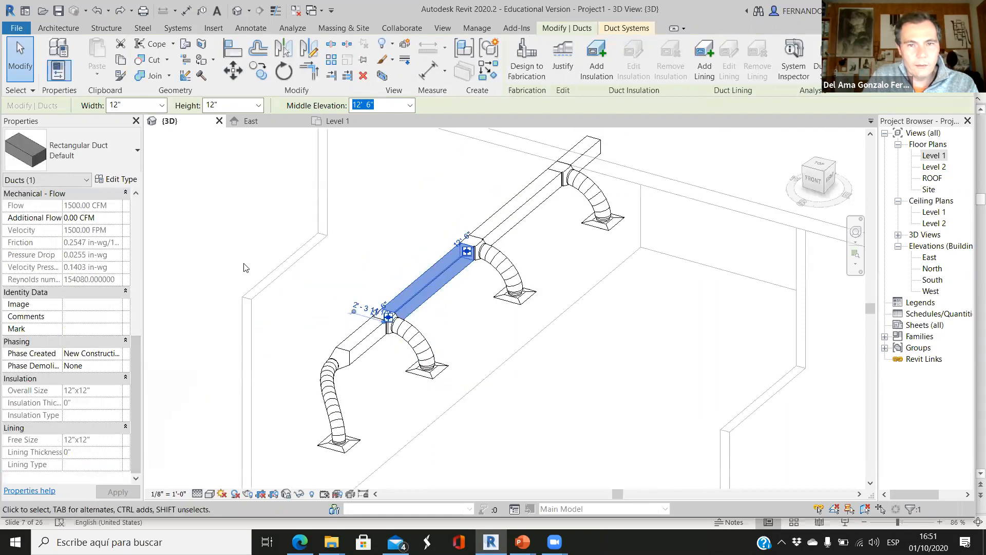
left_click(215, 261)
scroll(397, 328, "down", 3)
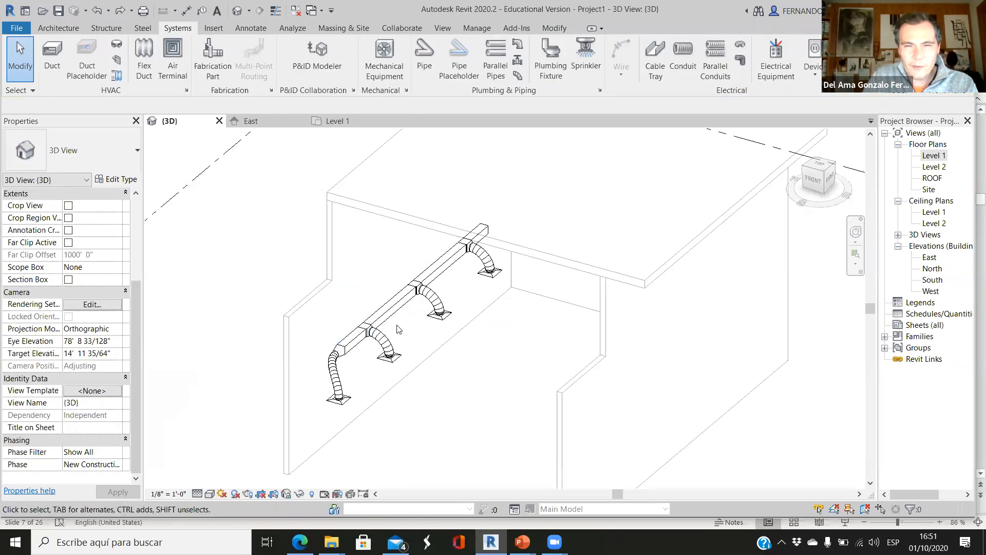
Examine the rectangular duct run, its flexible branches and the rooftop air handling unit from several 3D angles.
scroll(401, 325, "down", 1)
middle_click_drag(415, 398, 453, 355, "shift")
mouse_move(489, 390)
middle_mouse_down("shift")
mouse_move(553, 310)
mouse_move(599, 282)
mouse_move(564, 295)
mouse_move(500, 390)
mouse_move(480, 401)
middle_mouse_up("shift")
scroll(410, 270, "up", 2)
scroll(407, 279, "down", 4)
middle_click_drag(405, 364, 429, 407, "shift")
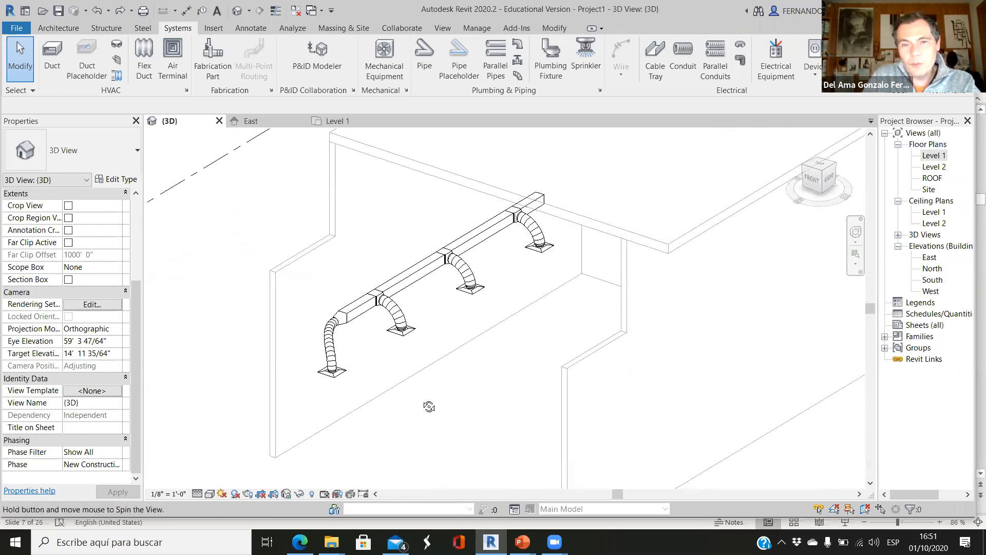
scroll(411, 314, "down", 3)
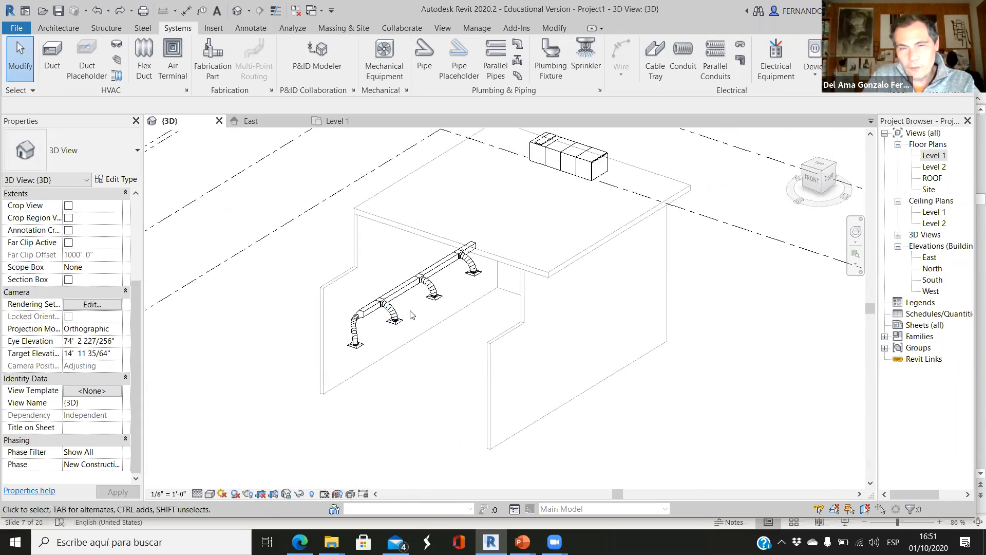
scroll(414, 298, "up", 4)
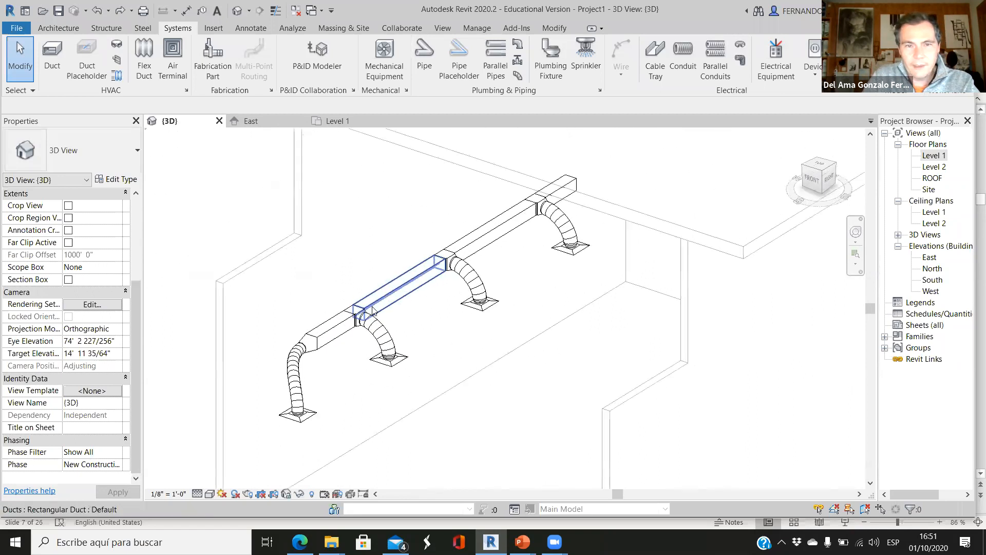
scroll(488, 222, "up", 2)
scroll(488, 222, "up", 2)
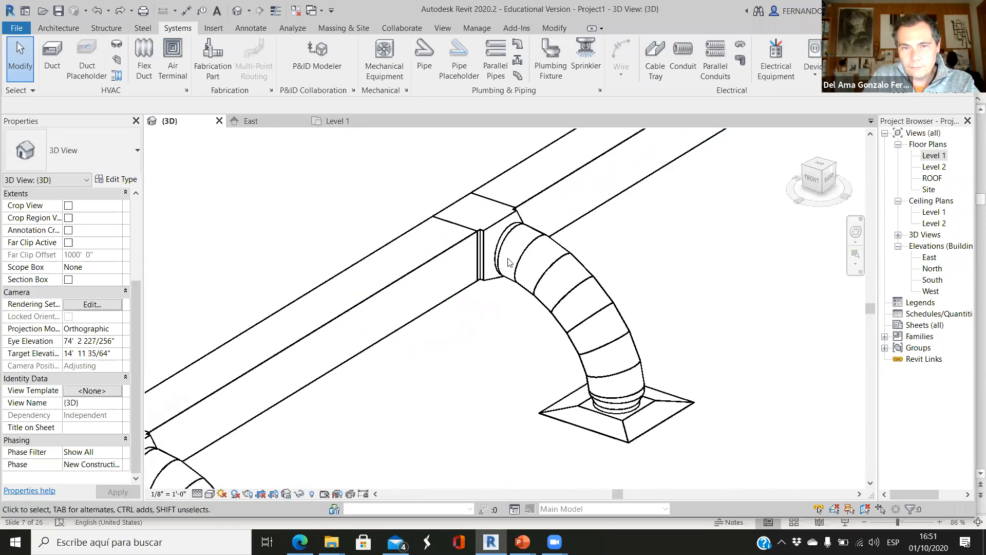
scroll(426, 355, "down", 4)
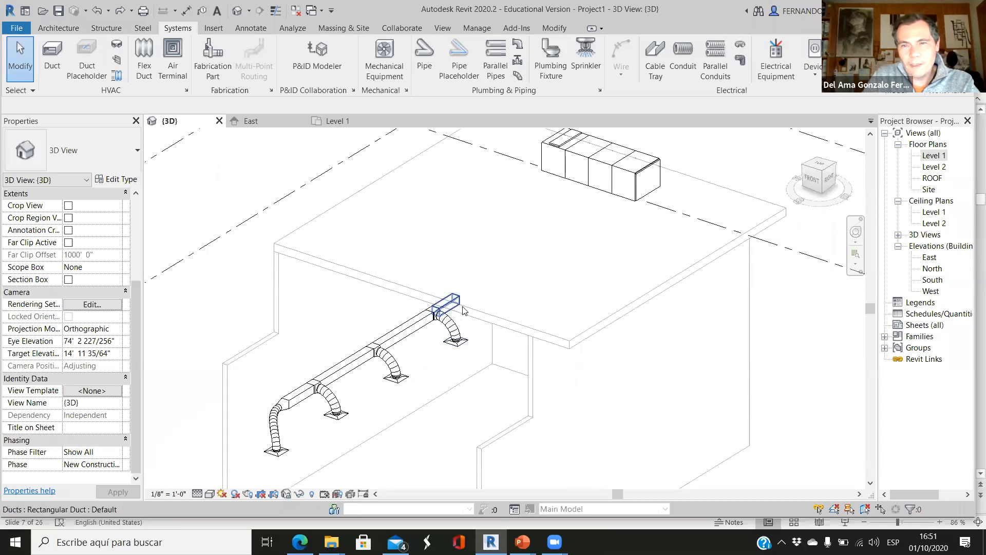
scroll(465, 318, "down", 2)
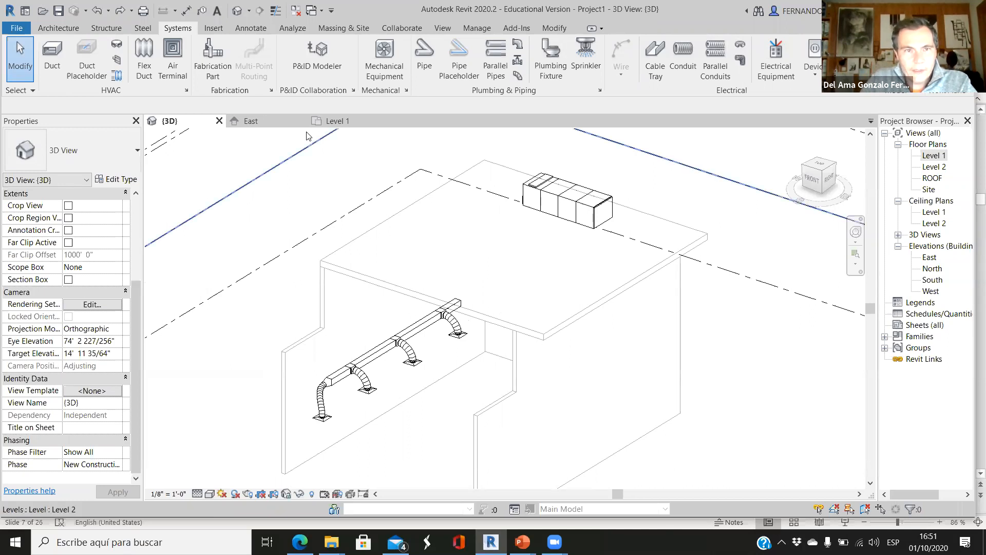
In the East elevation, copy the entire Level 1 duct run with its diffusers straight up to the storey above Level 2.
left_click(254, 121)
scroll(466, 332, "down", 2)
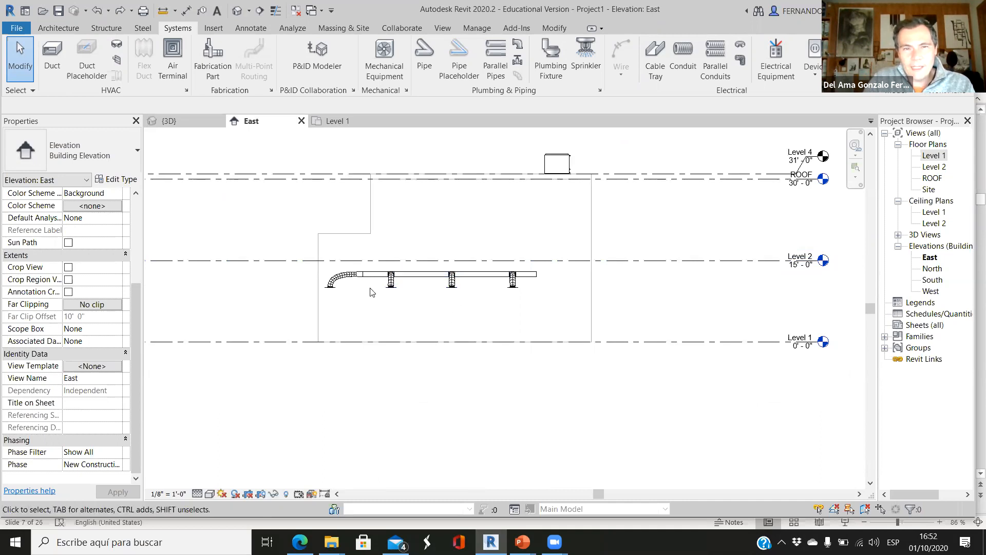
left_click_drag(280, 306, 552, 265)
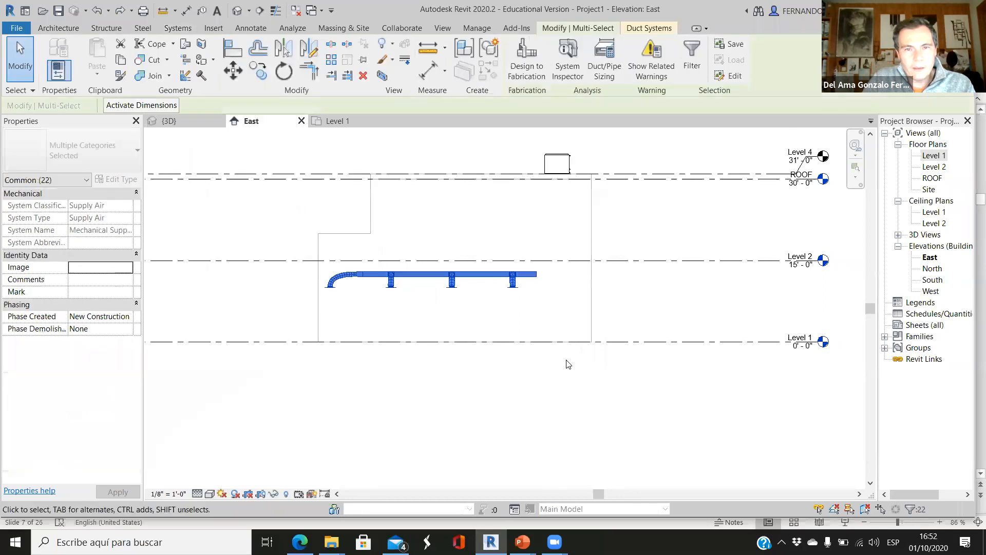
left_click(258, 70)
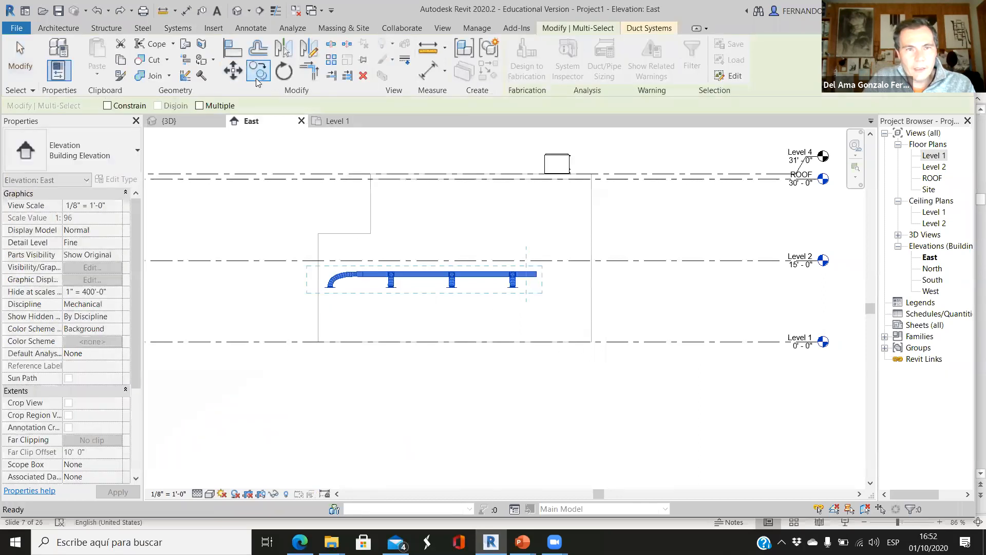
scroll(547, 200, "up", 3)
left_click(499, 312)
left_click(499, 149)
scroll(503, 275, "down", 3)
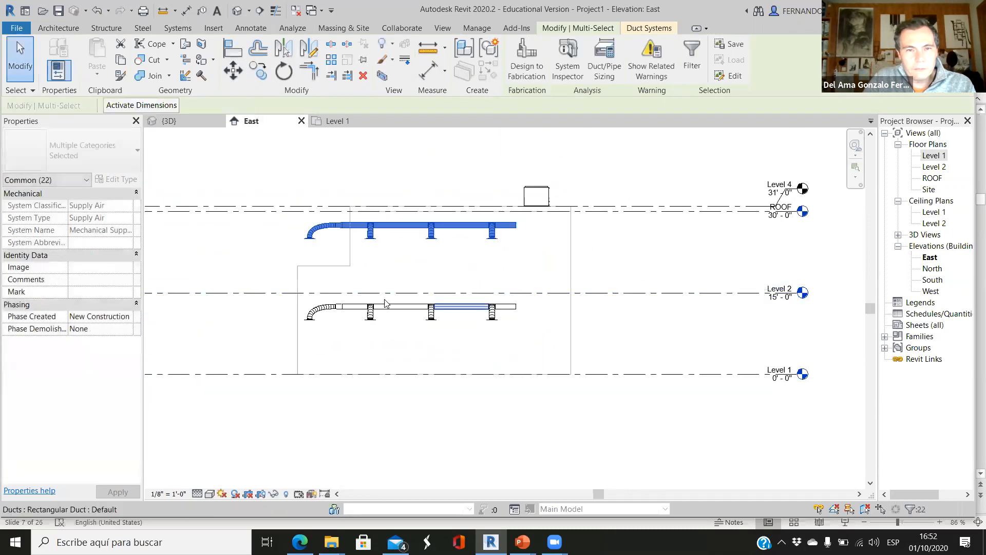
left_click(269, 158)
Inspect the copied upper duct run in 3D and check the airflow properties of its open-ended duct segment.
left_click(172, 121)
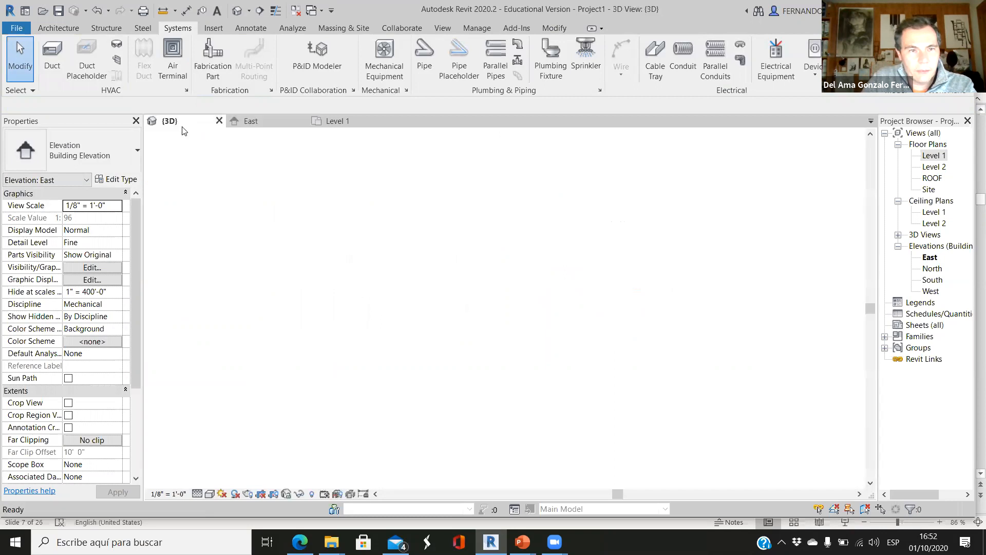
middle_click_drag(251, 217, 386, 398, "shift")
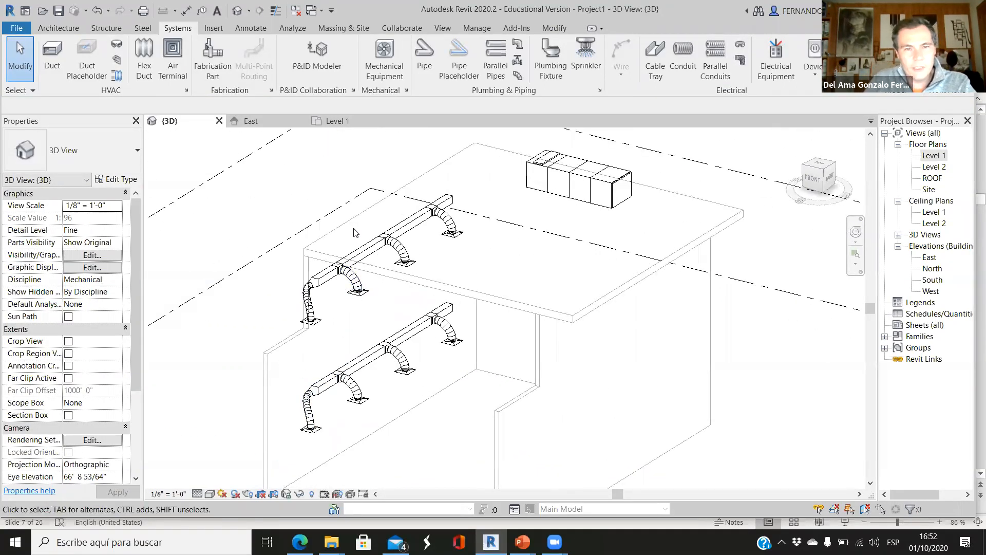
scroll(318, 261, "up", 9)
scroll(329, 321, "down", 7)
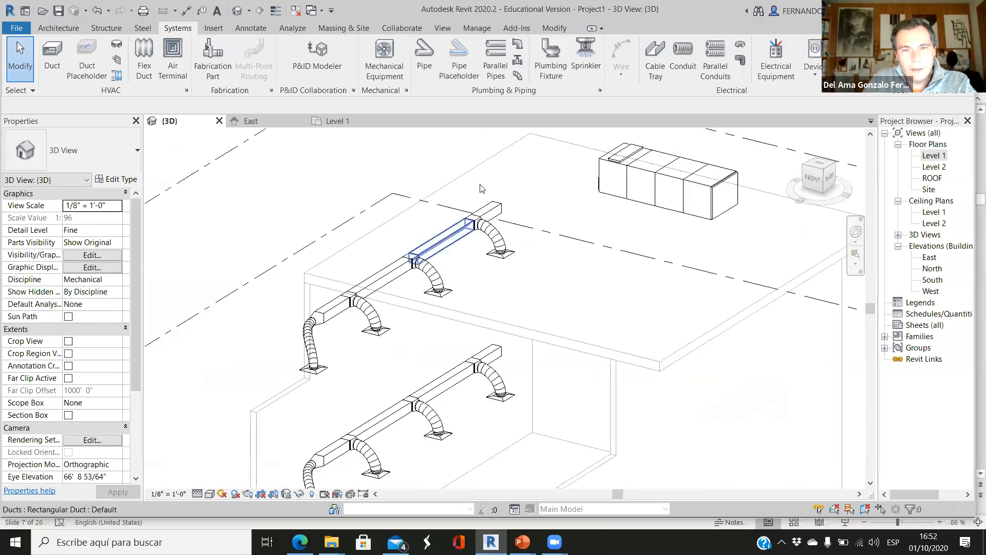
scroll(511, 229, "up", 3)
left_click(517, 241)
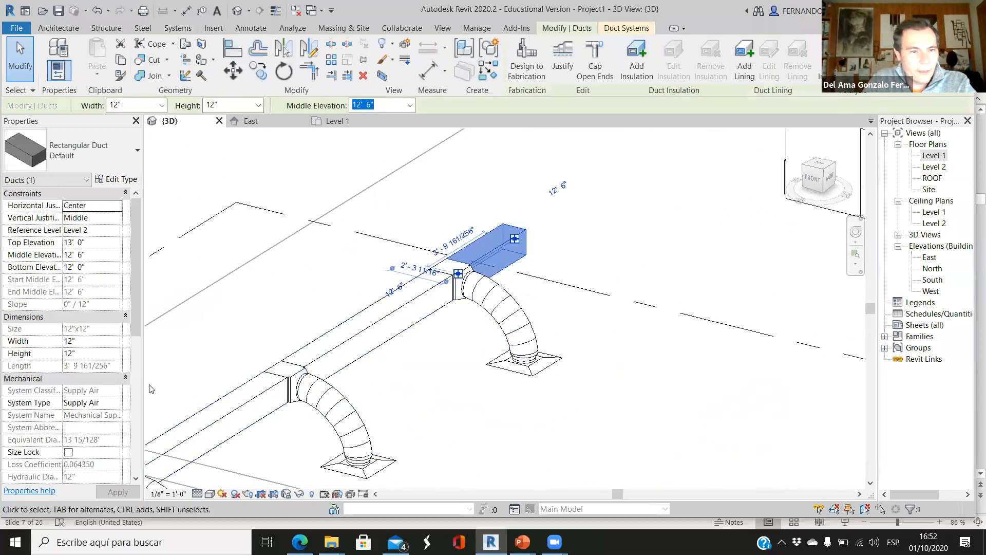
scroll(77, 386, "down", 5)
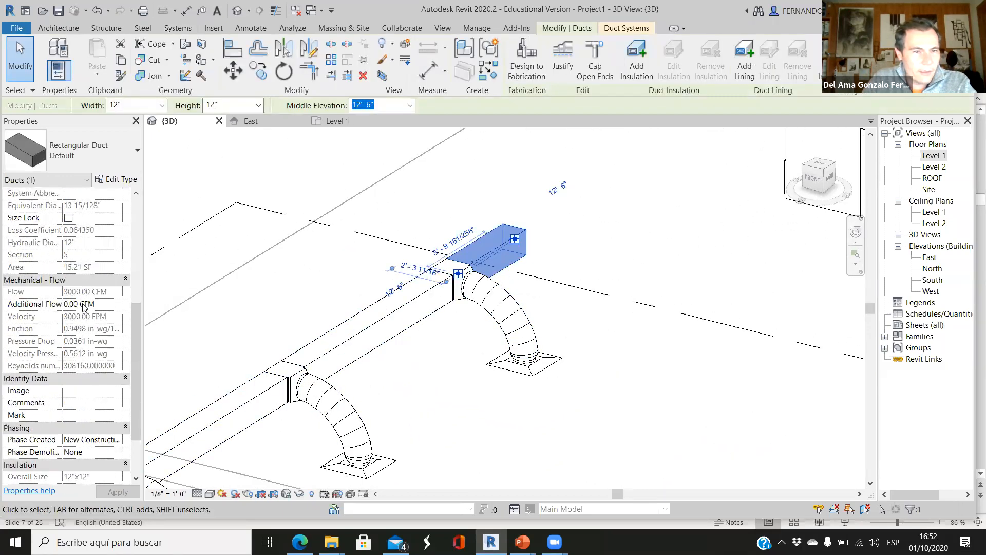
left_click(272, 163)
scroll(319, 211, "down", 5)
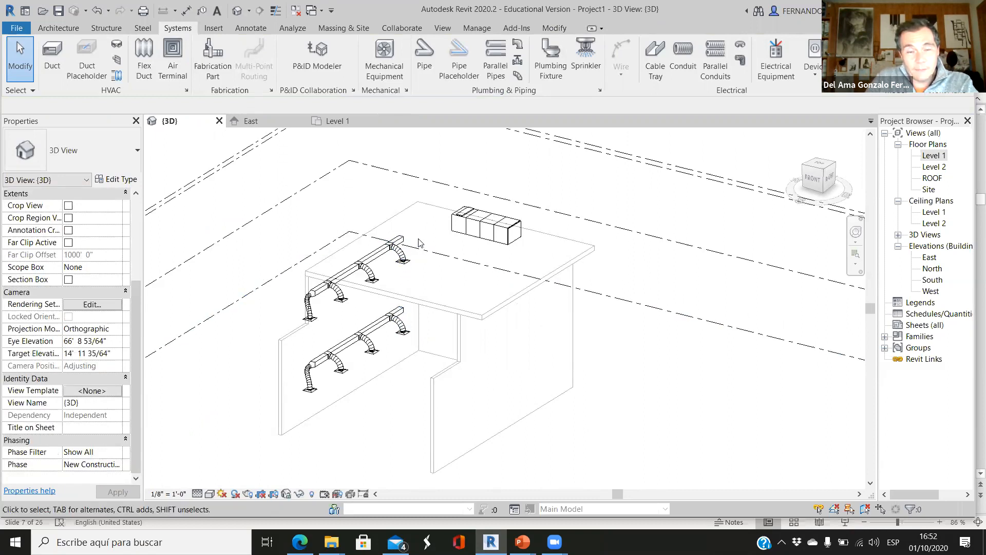
scroll(416, 250, "up", 2)
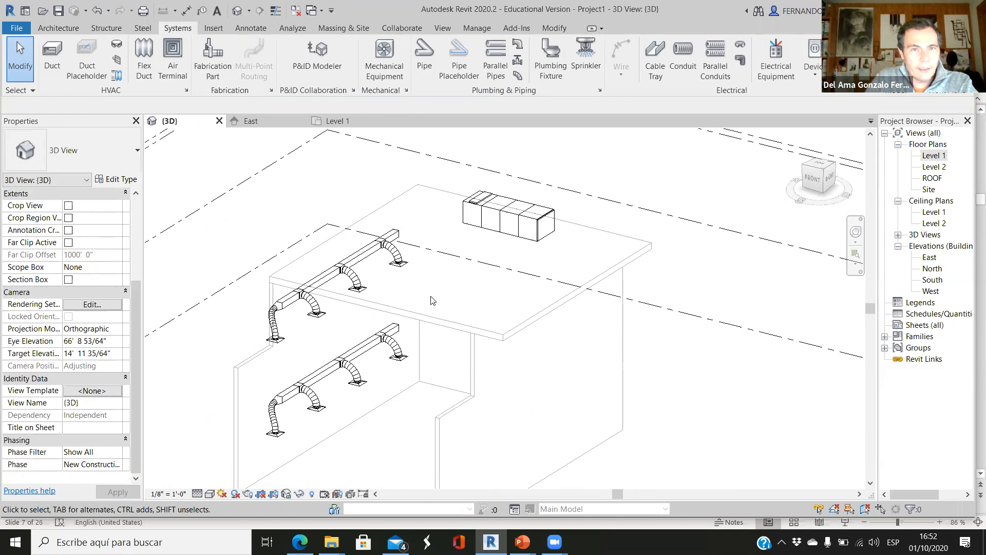
In the East elevation, draw a vertical 12" x 12" duct from the lower run's open end up past the roof to elevation 37' 0".
left_click(257, 122)
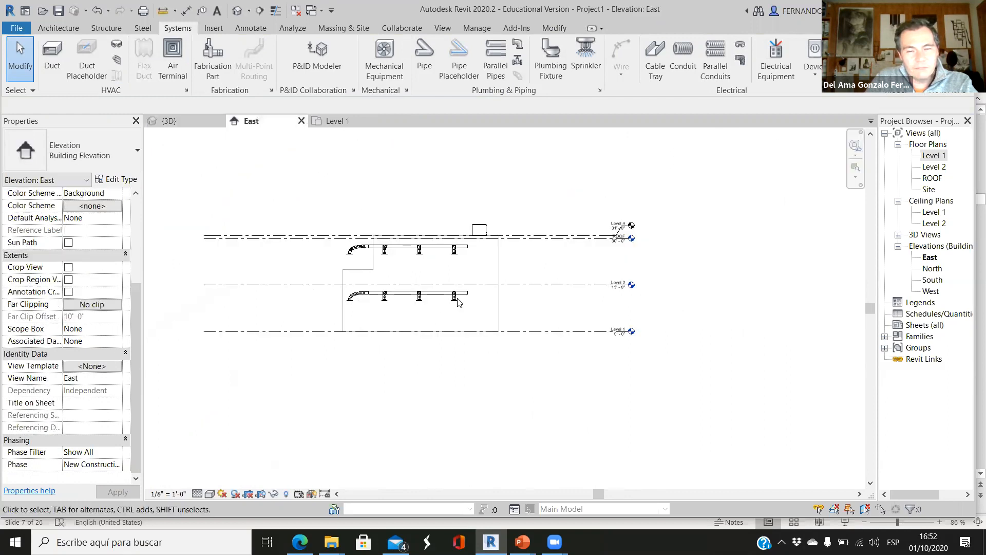
scroll(523, 256, "up", 1)
scroll(518, 256, "up", 4)
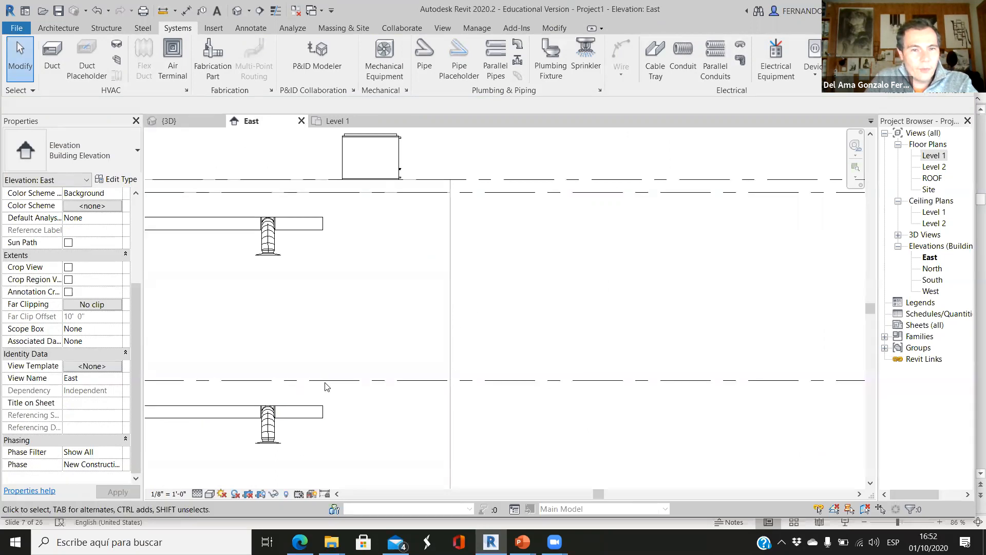
scroll(323, 415, "up", 3)
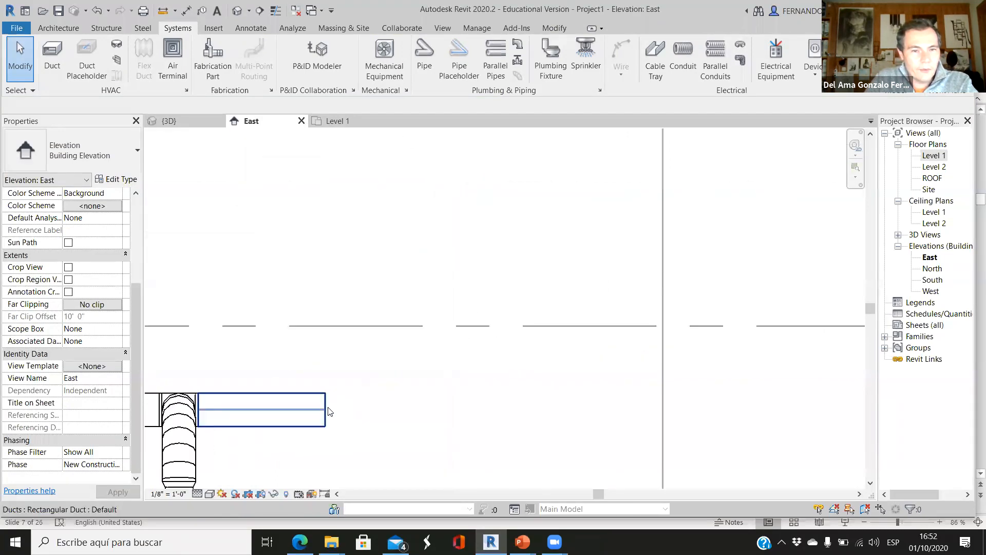
left_click(325, 414)
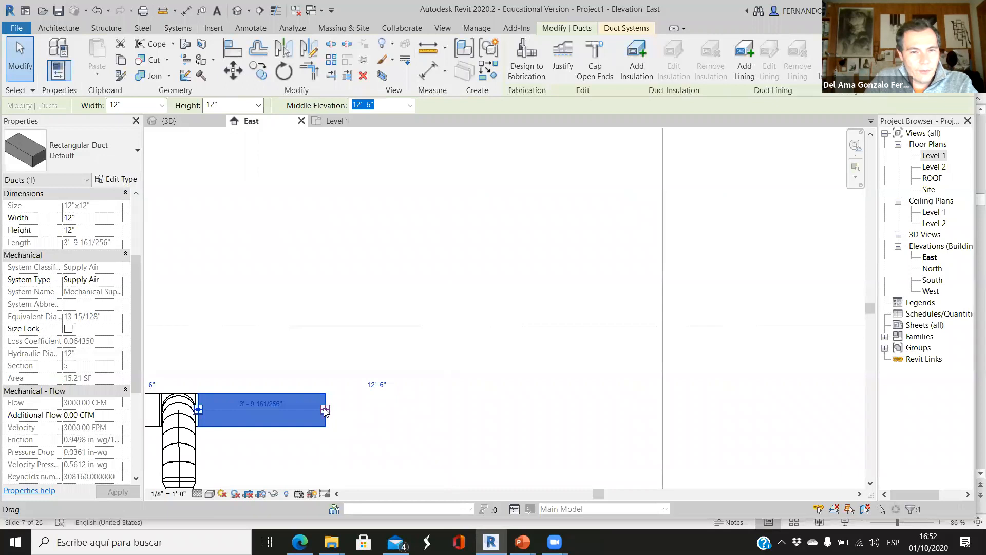
right_click(325, 411)
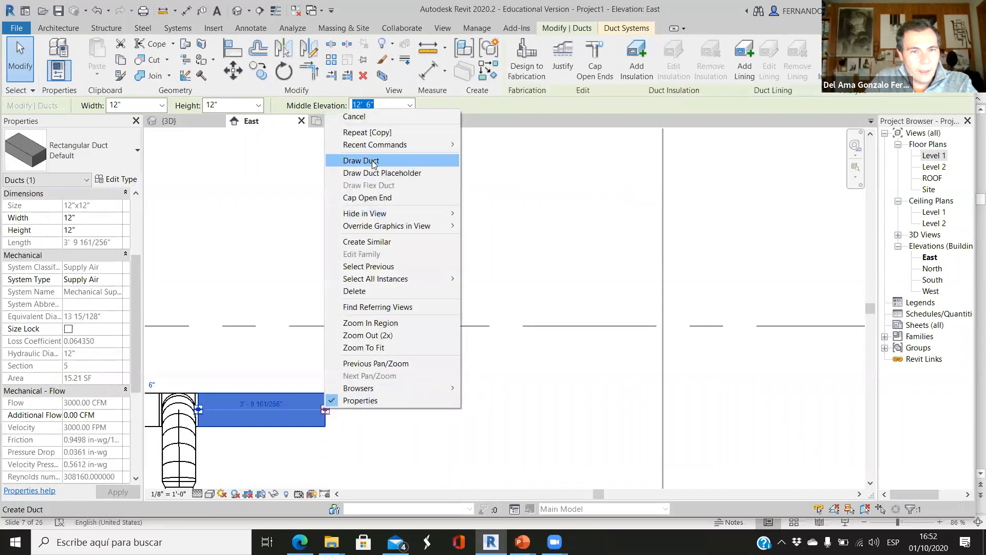
left_click(361, 161)
scroll(393, 434, "down", 2)
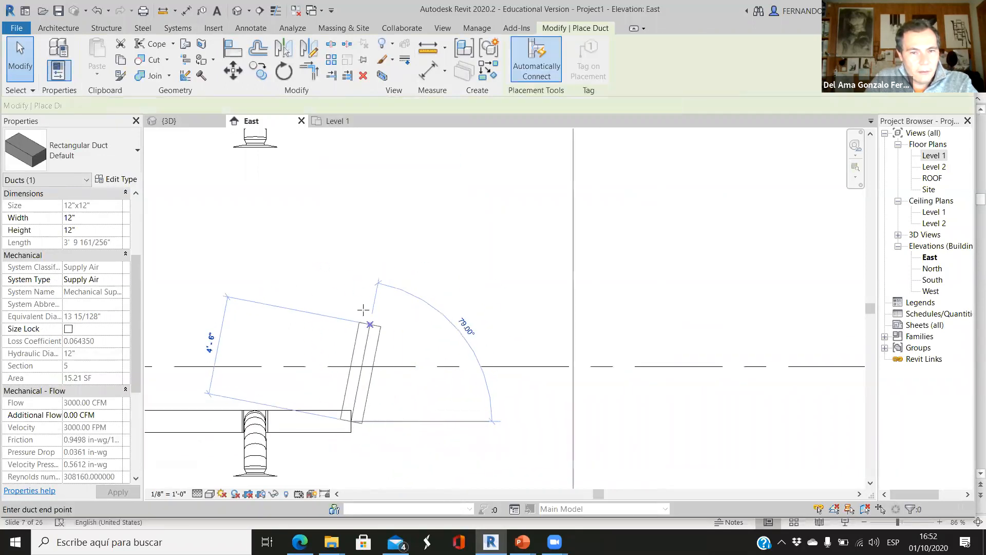
scroll(353, 292, "down", 3)
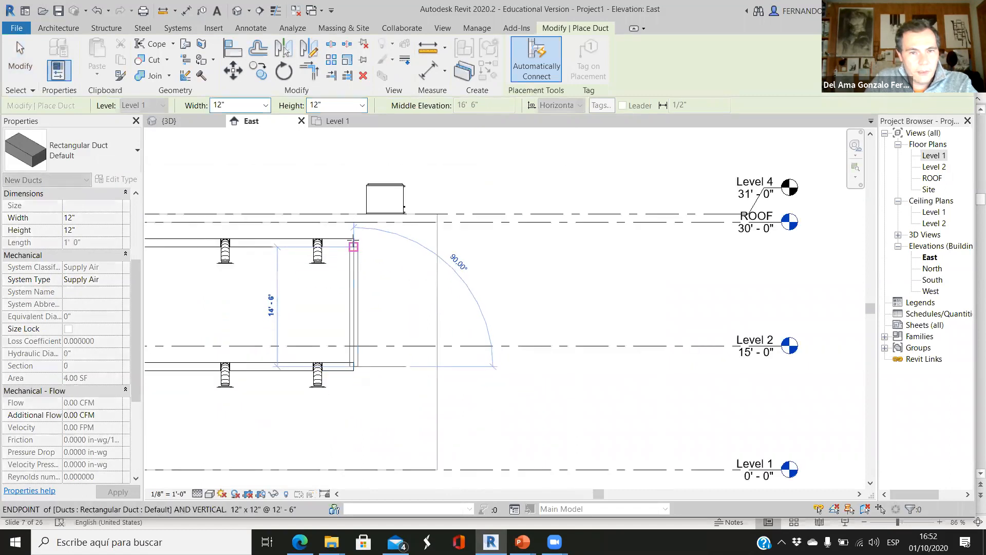
left_click(353, 164)
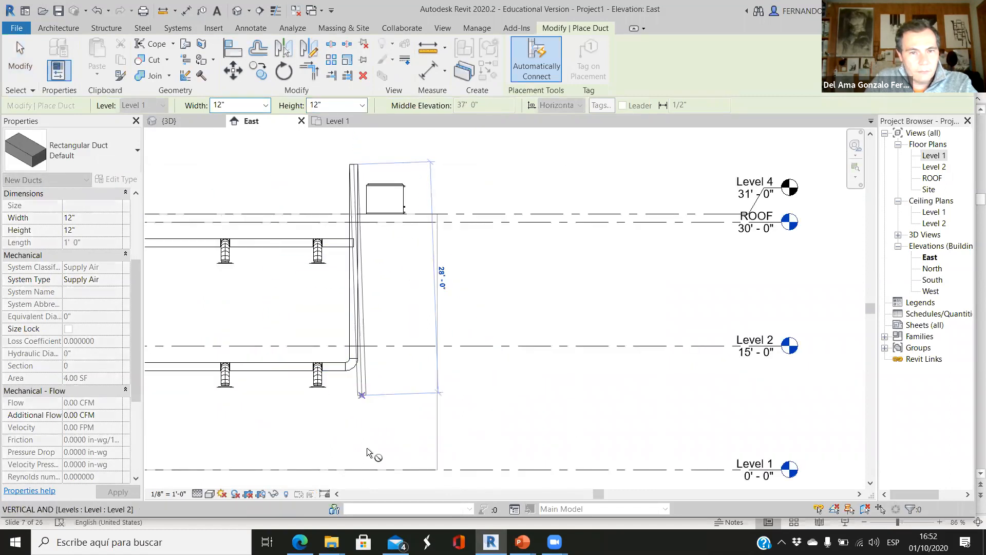
key("Escape")
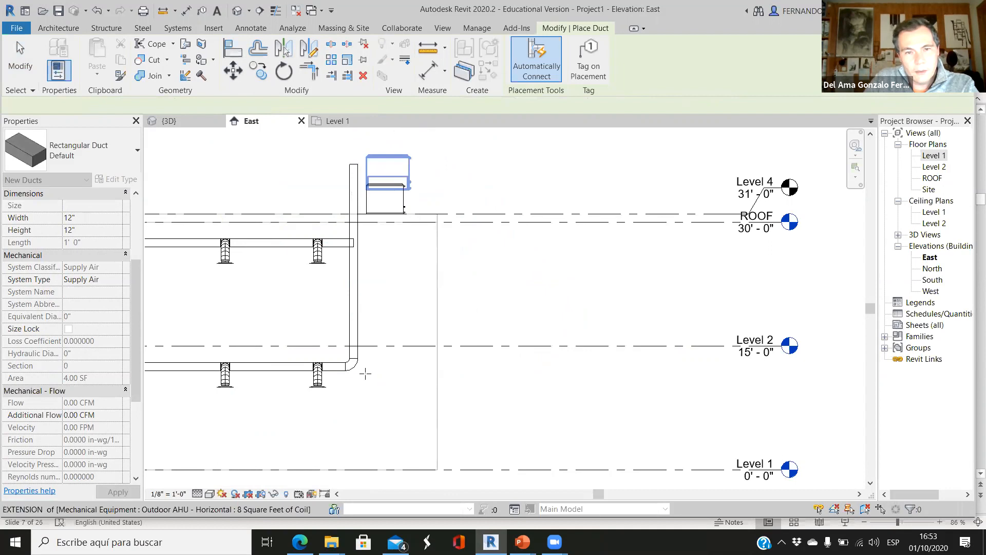
scroll(347, 367, "up", 3)
scroll(348, 367, "up", 1)
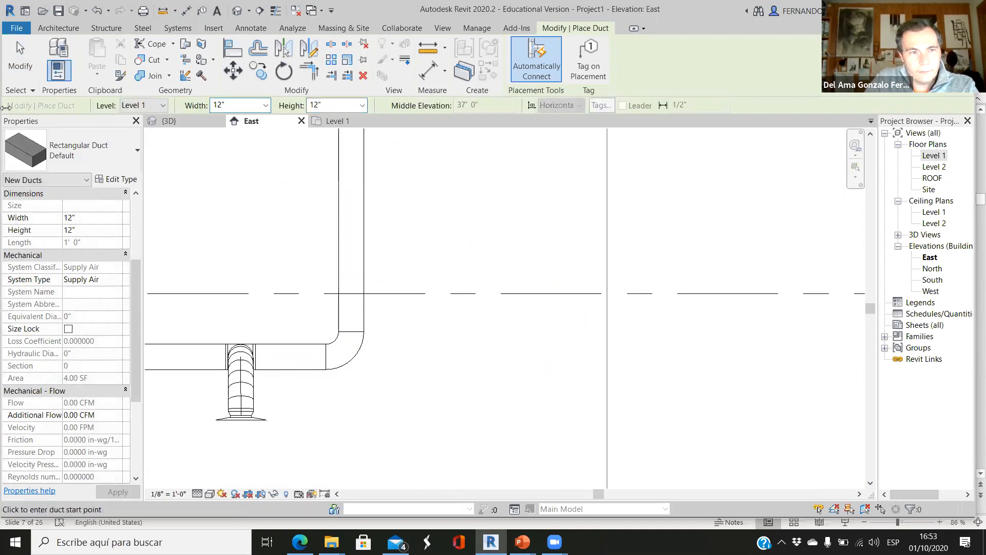
left_click(22, 72)
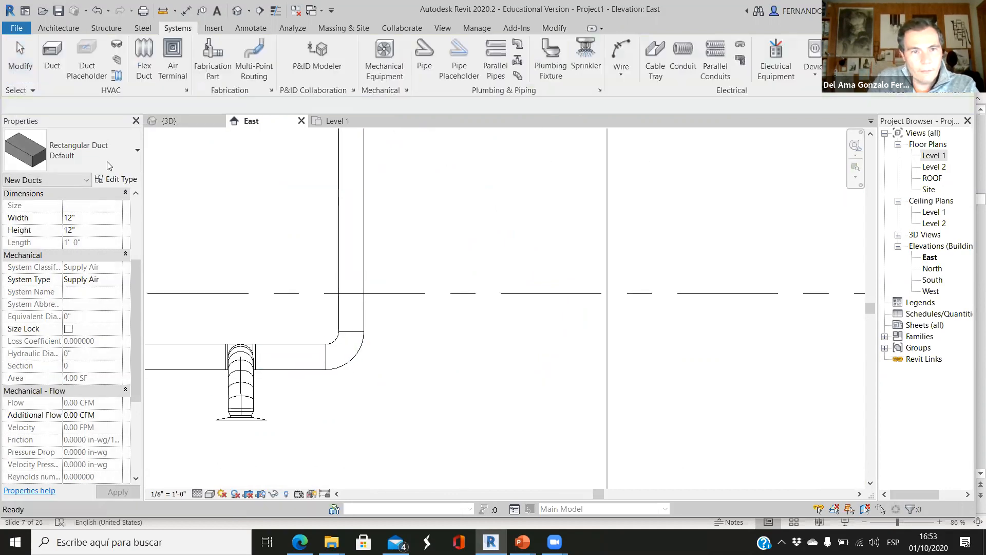
Open the routing preferences of the lower run's Default rectangular duct type and review the available elbow fittings.
left_click(347, 366)
left_click(405, 399)
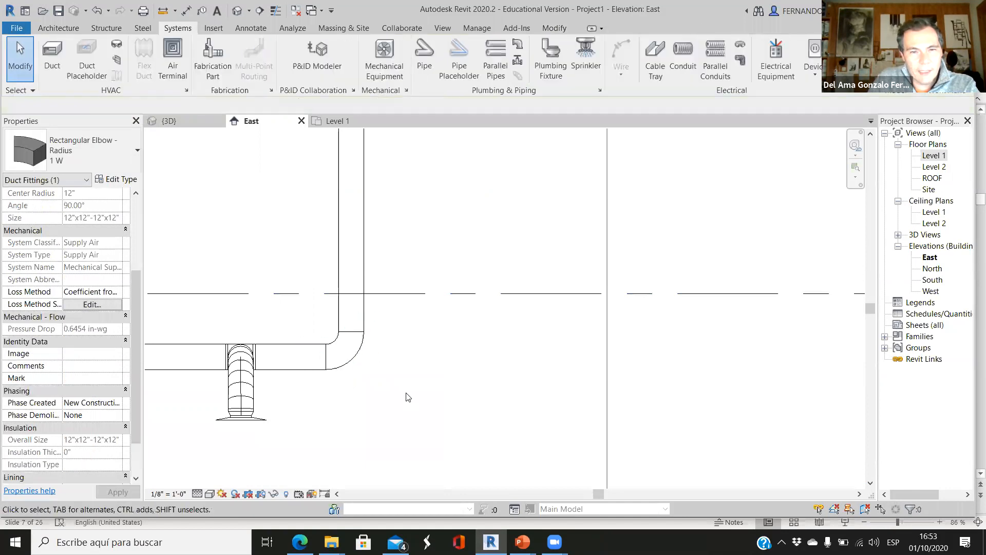
left_click(300, 367)
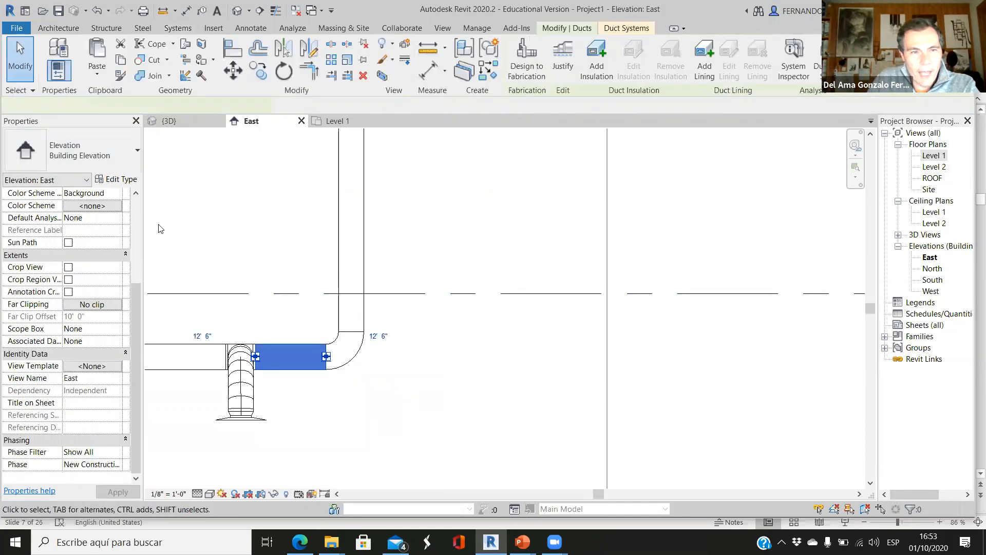
left_click(122, 179)
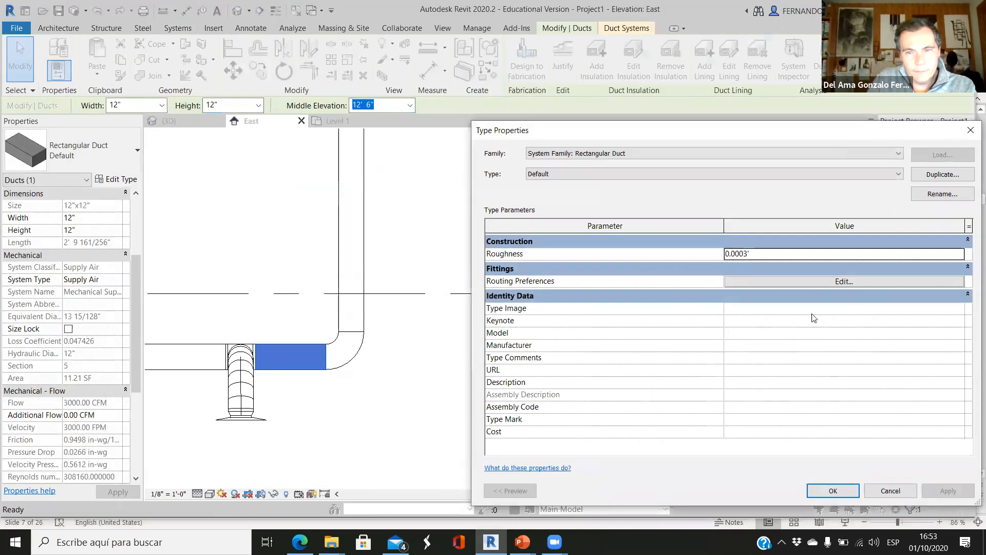
left_click(823, 281)
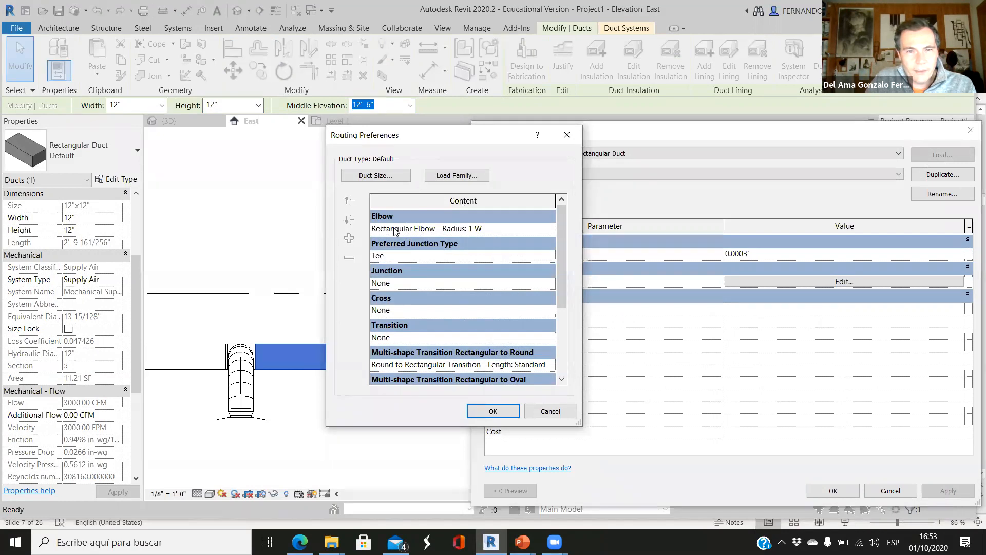
left_click(549, 230)
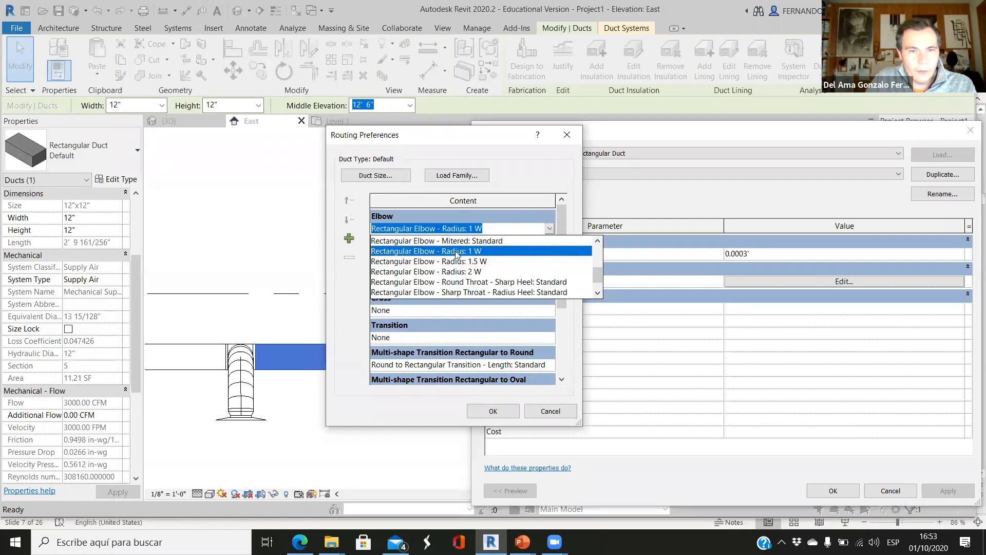
scroll(456, 255, "up", 3)
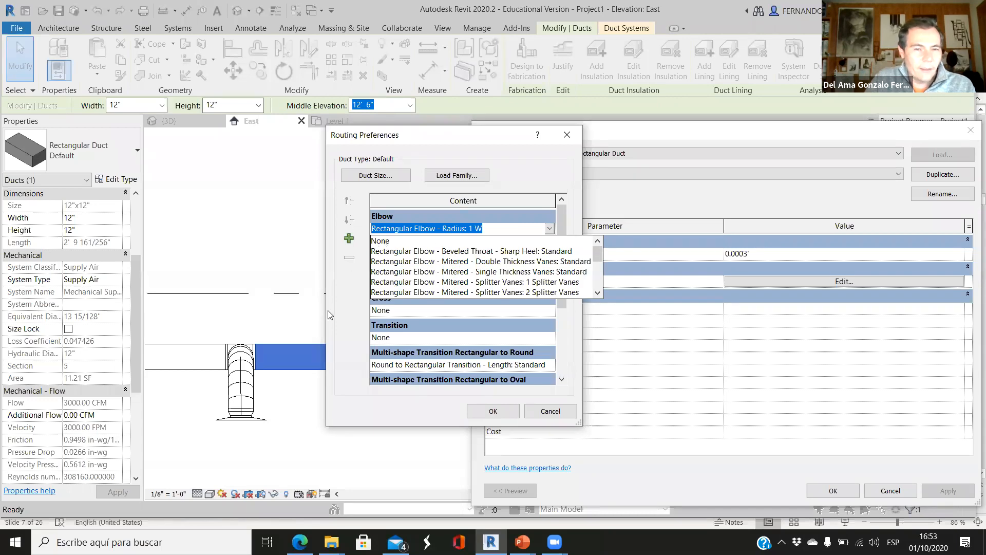
scroll(436, 262, "down", 3)
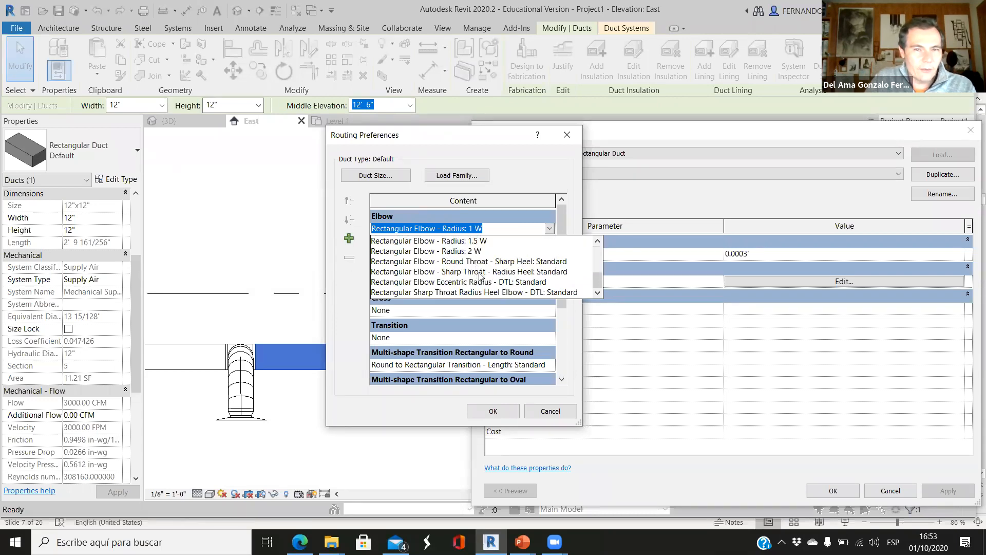
left_click_drag(594, 280, 599, 265)
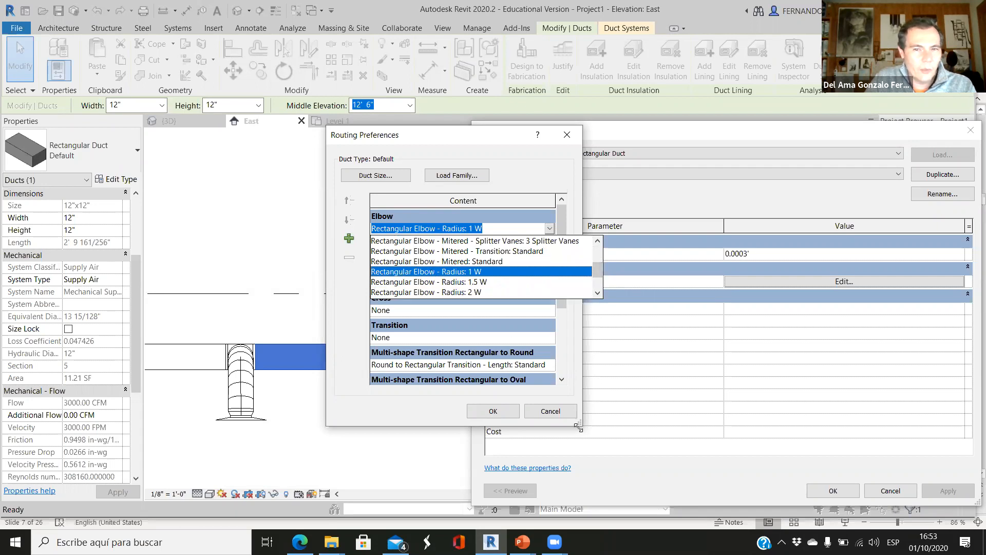
left_click(541, 419)
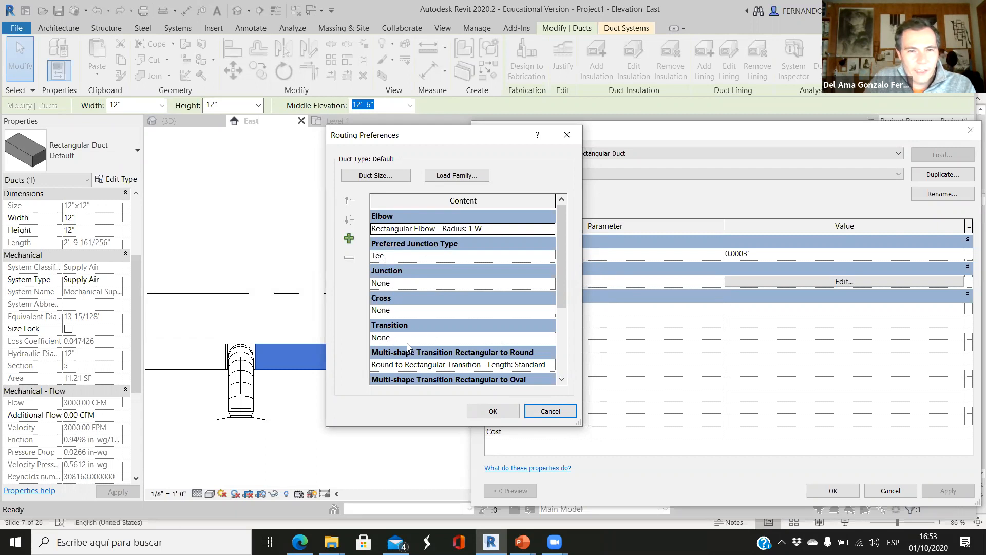
Set the duct type's transition fitting to Rectangular Transition Z - DTL: Standard.
scroll(389, 334, "down", 1)
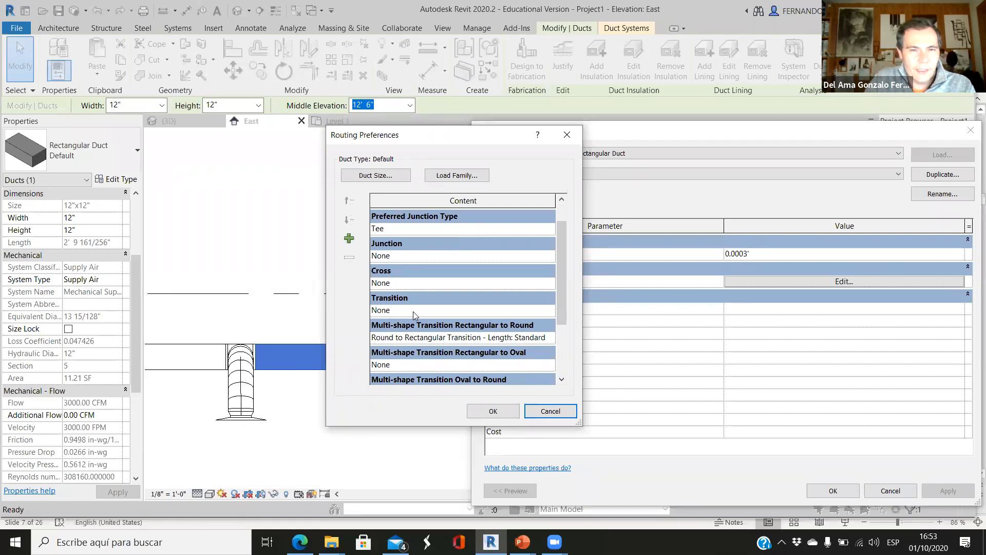
scroll(412, 315, "up", 1)
scroll(391, 340, "down", 1)
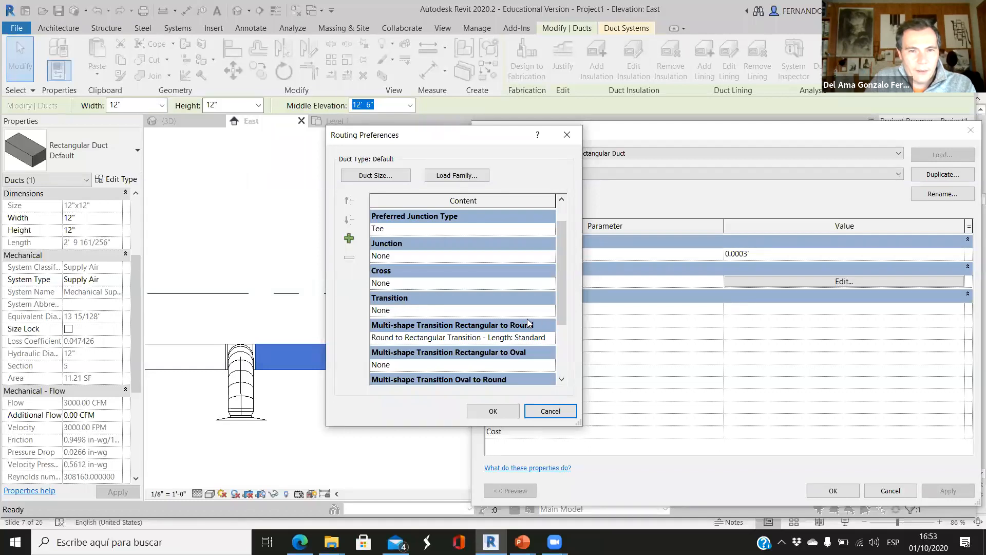
left_click(550, 311)
scroll(463, 354, "down", 2)
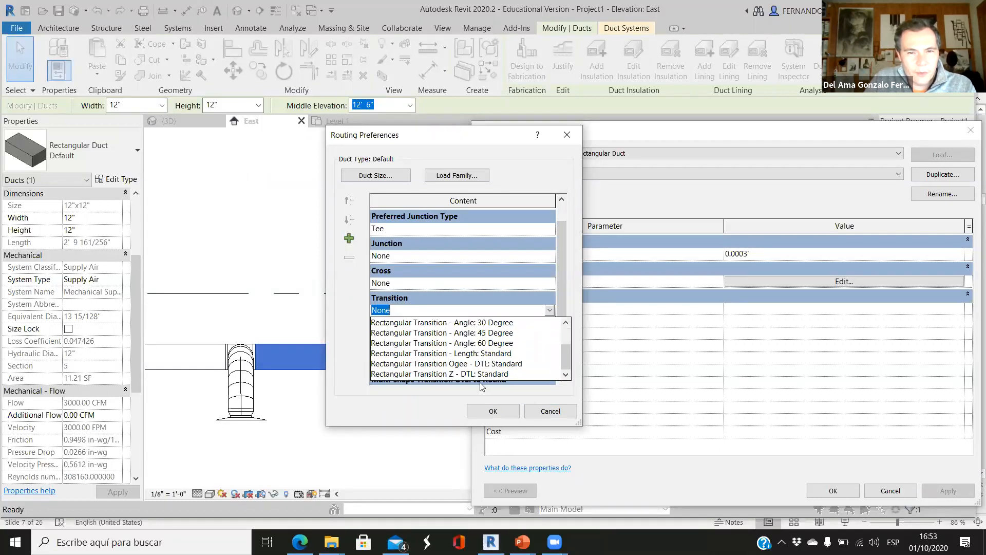
scroll(429, 373, "up", 2)
scroll(430, 369, "down", 2)
left_click(430, 374)
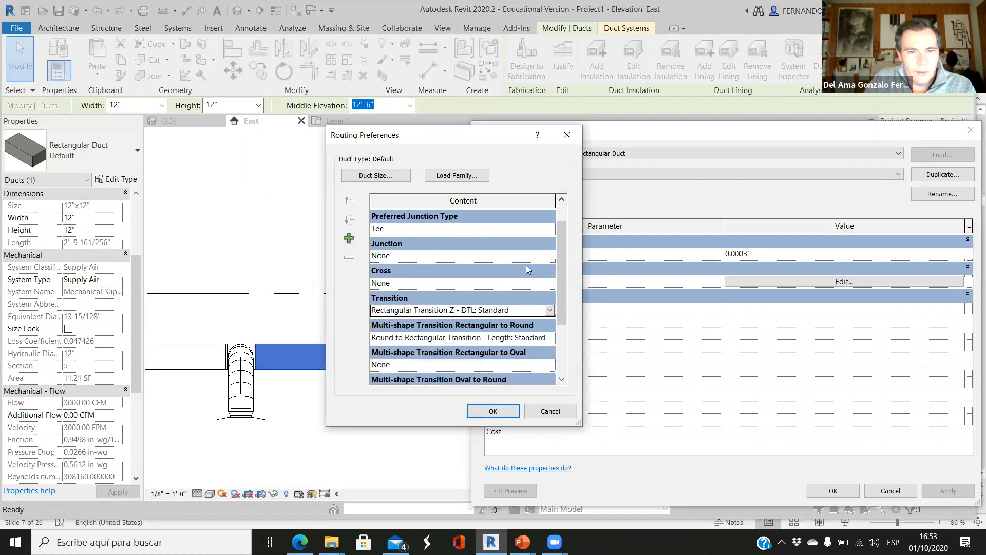
Set the junction fitting to Rectangular Tee: Standard and apply the routing preferences to the Default duct type.
left_click(550, 255)
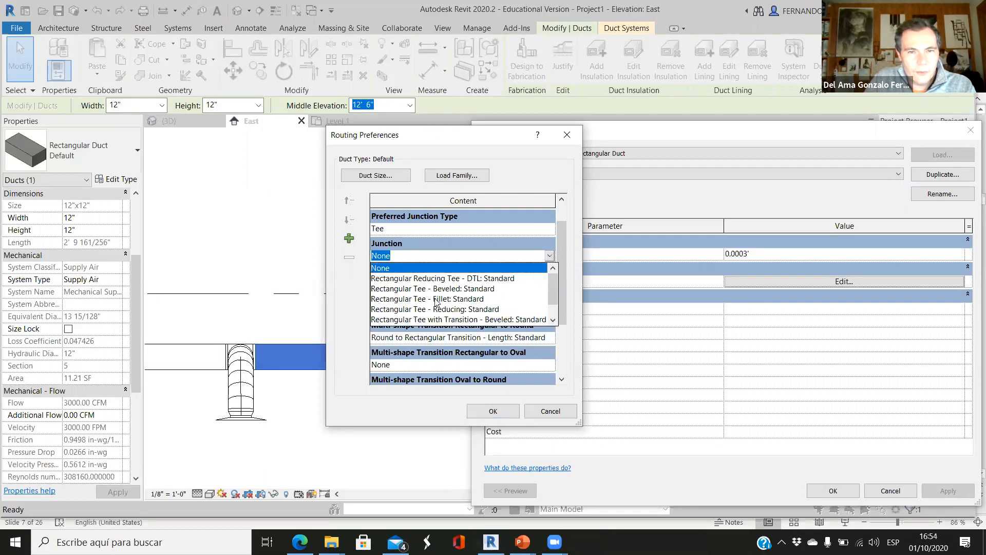
scroll(436, 303, "down", 1)
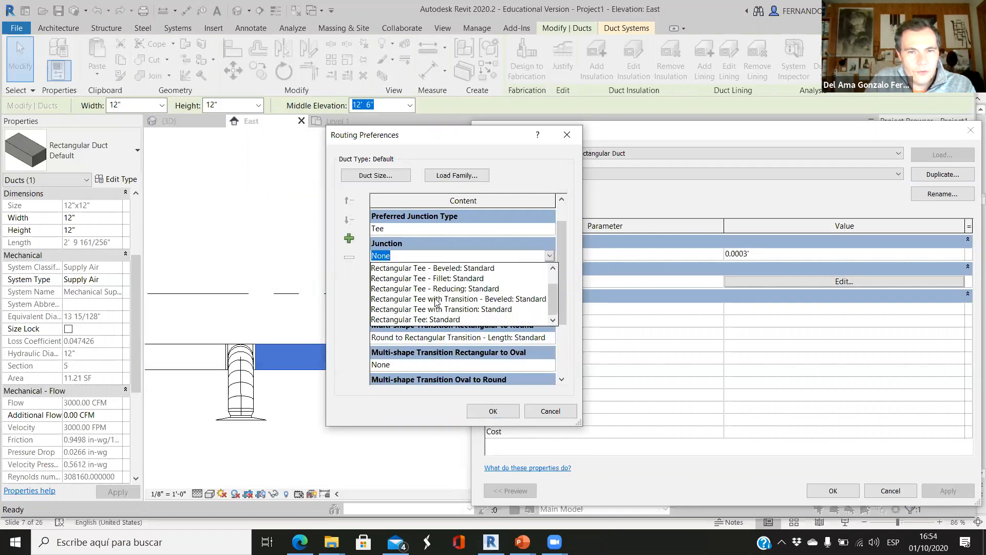
left_click(419, 321)
left_click(494, 412)
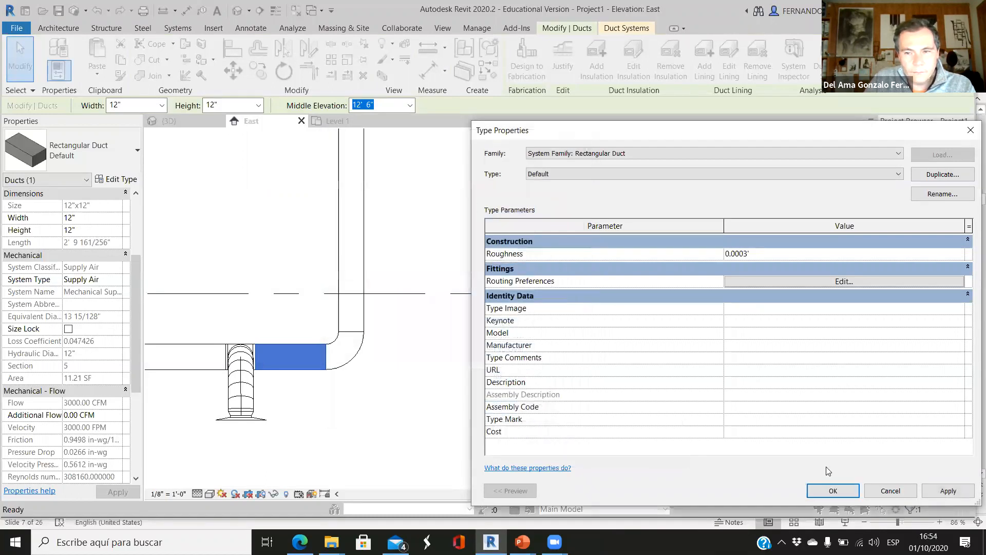
left_click(948, 491)
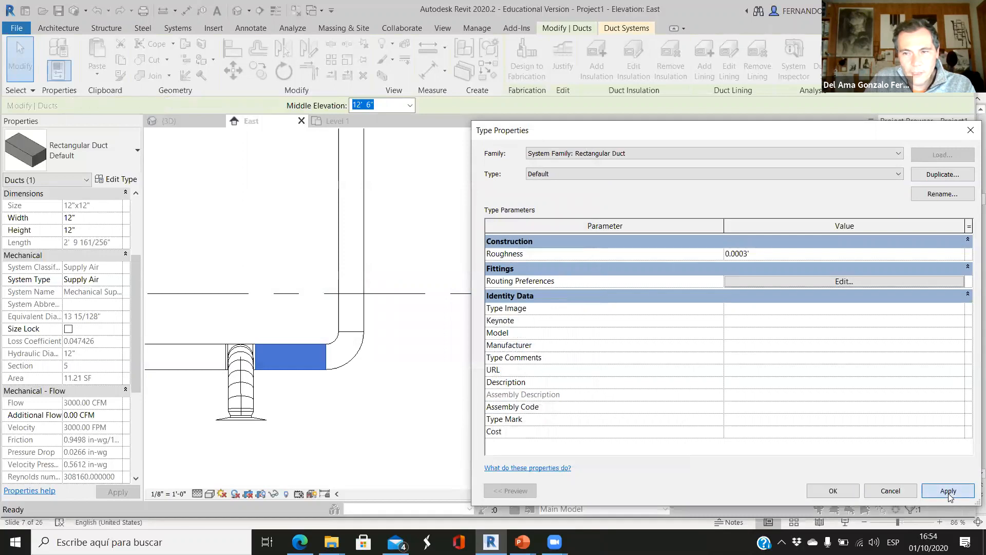
left_click(818, 497)
scroll(488, 353, "down", 4)
left_click(442, 414)
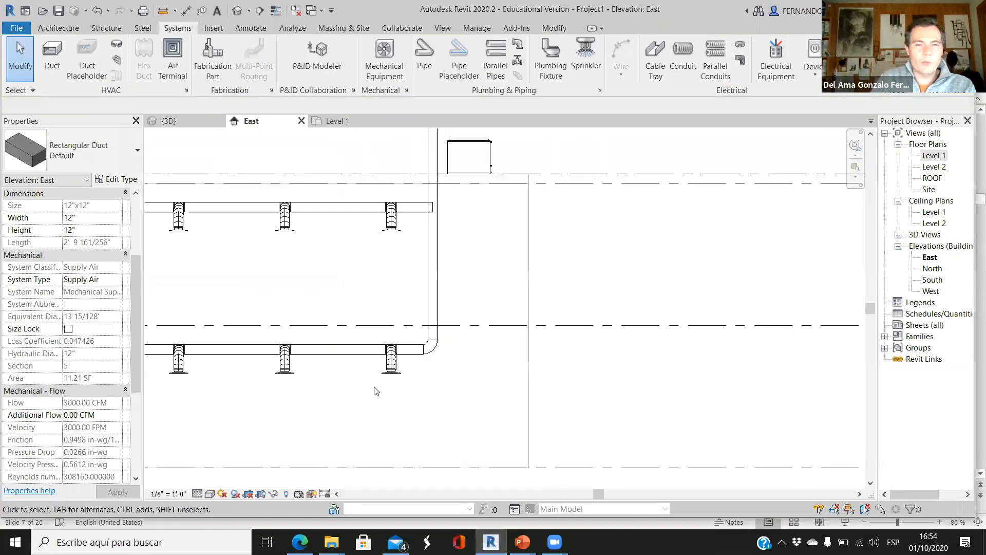
Examine the lower run's tee, flexible branch and elbow at the riser in the 3D view.
scroll(385, 366, "down", 2)
middle_click_drag(350, 387, 448, 401)
left_click(169, 121)
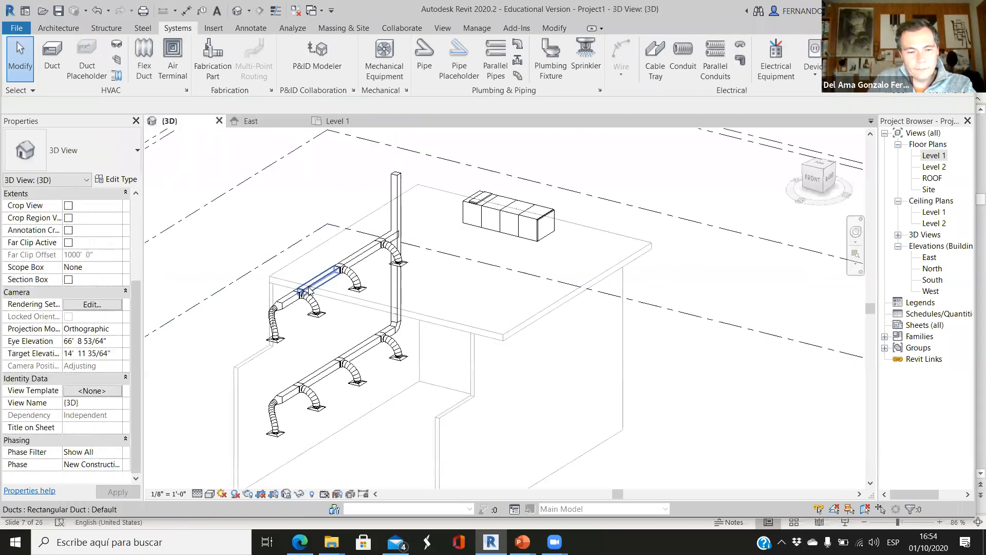
scroll(411, 394, "up", 3)
scroll(400, 385, "up", 2)
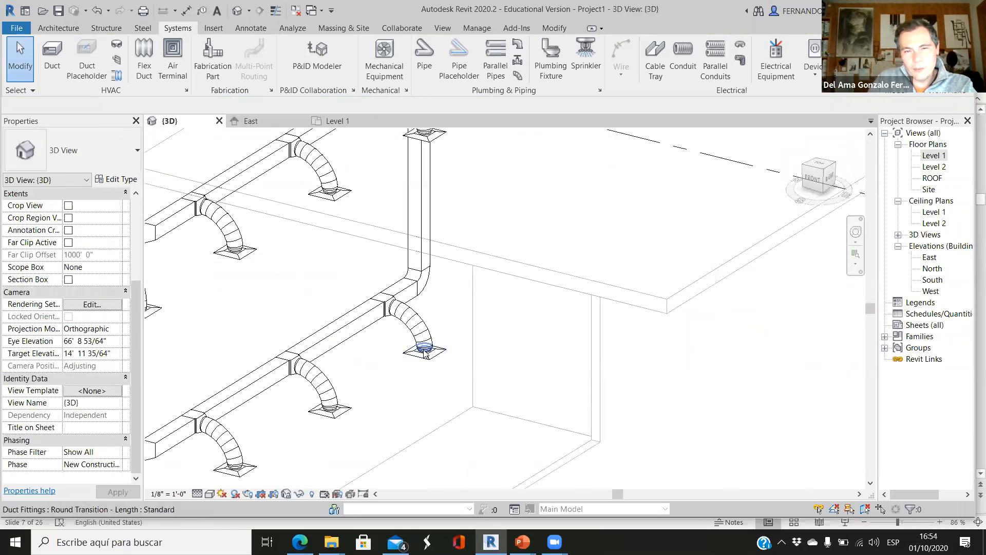
scroll(380, 305, "up", 3)
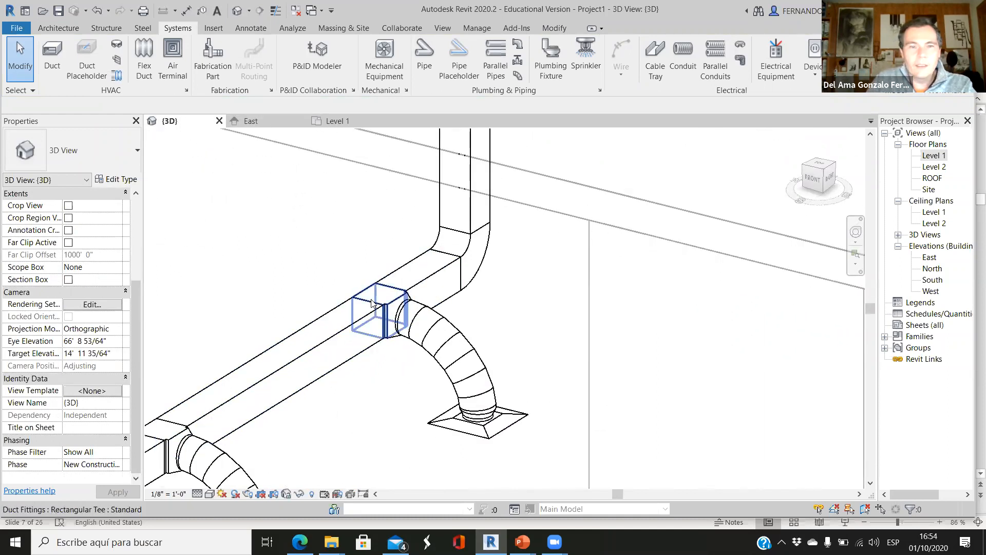
scroll(371, 303, "down", 4)
scroll(385, 299, "down", 1)
scroll(391, 297, "down", 1)
middle_click_drag(461, 368, 450, 329, "shift")
scroll(448, 292, "down", 3)
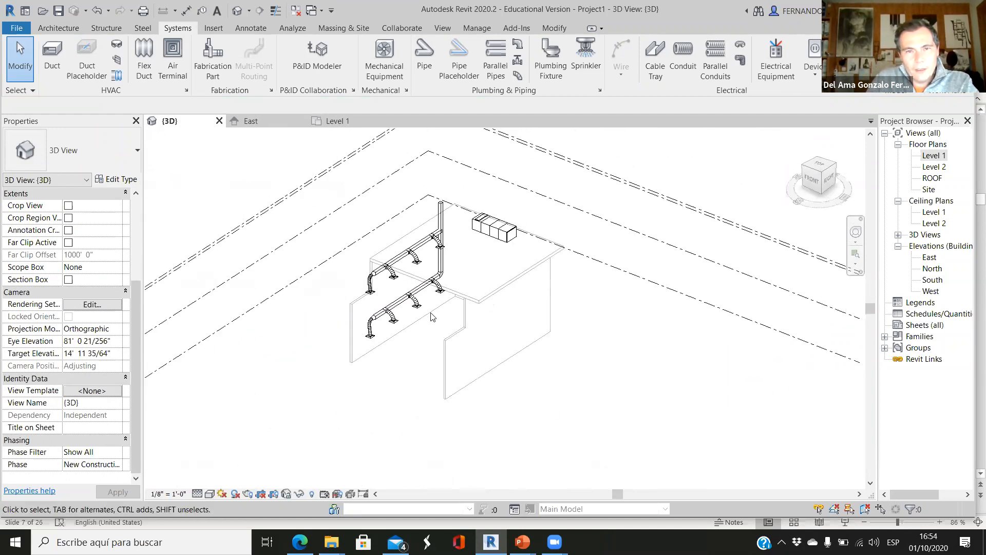
Examine from behind and from the side how the upper run's open end meets the vertical riser.
scroll(432, 317, "up", 3)
middle_click_drag(447, 269, 445, 357, "shift")
scroll(444, 356, "up", 5)
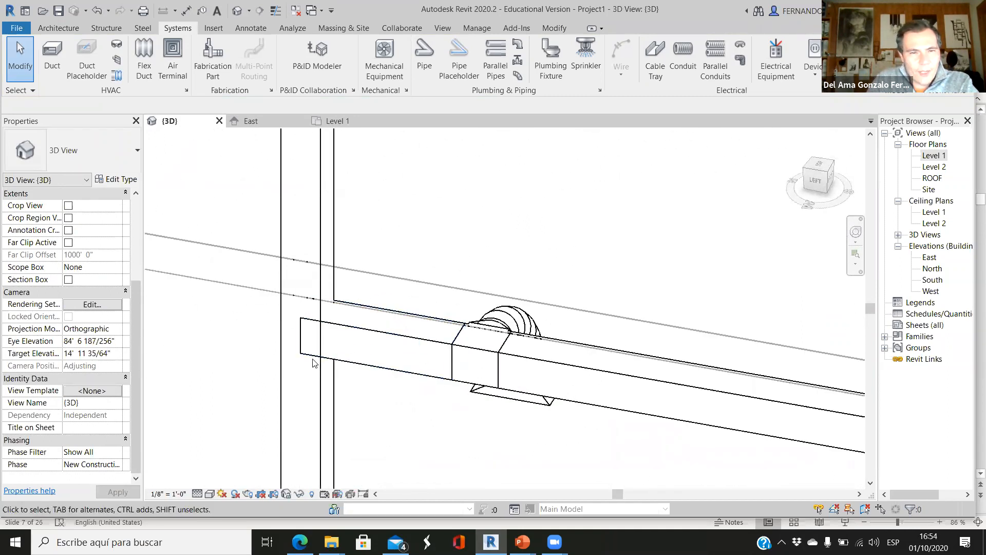
scroll(221, 308, "down", 3)
middle_click_drag(238, 326, 693, 294, "shift")
scroll(336, 176, "up", 5)
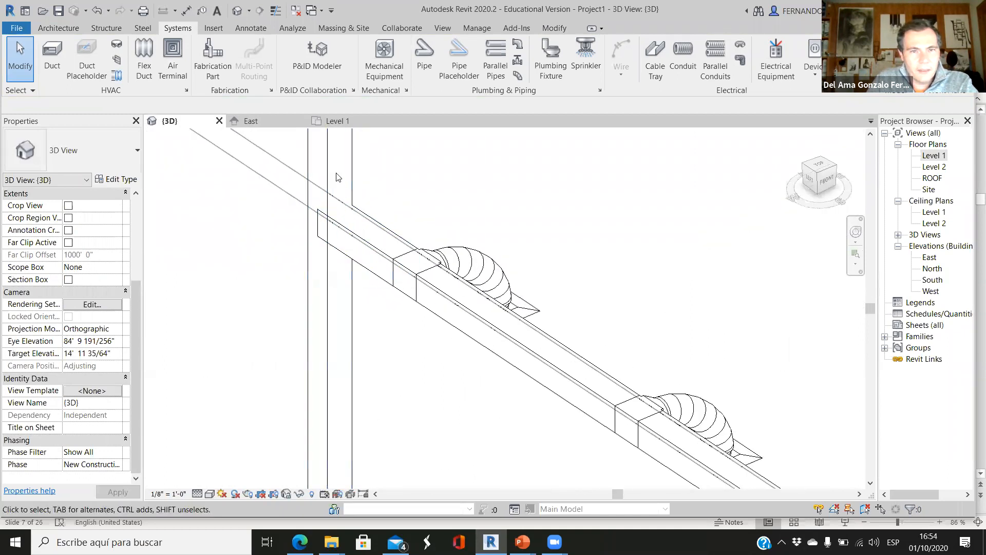
scroll(375, 246, "down", 4)
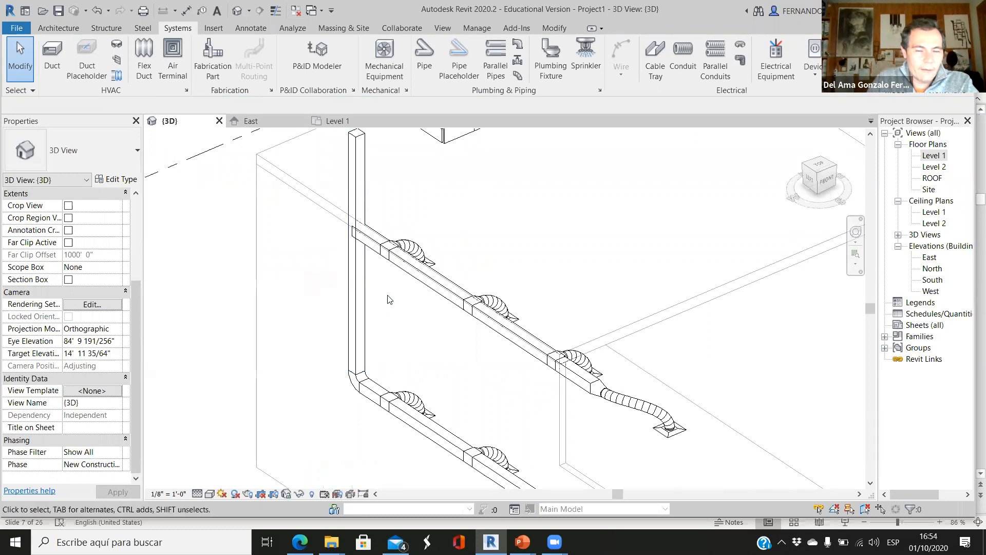
Check the airflow properties of the vertical riser and of the lower run's duct segment next to the elbow.
left_click(365, 312)
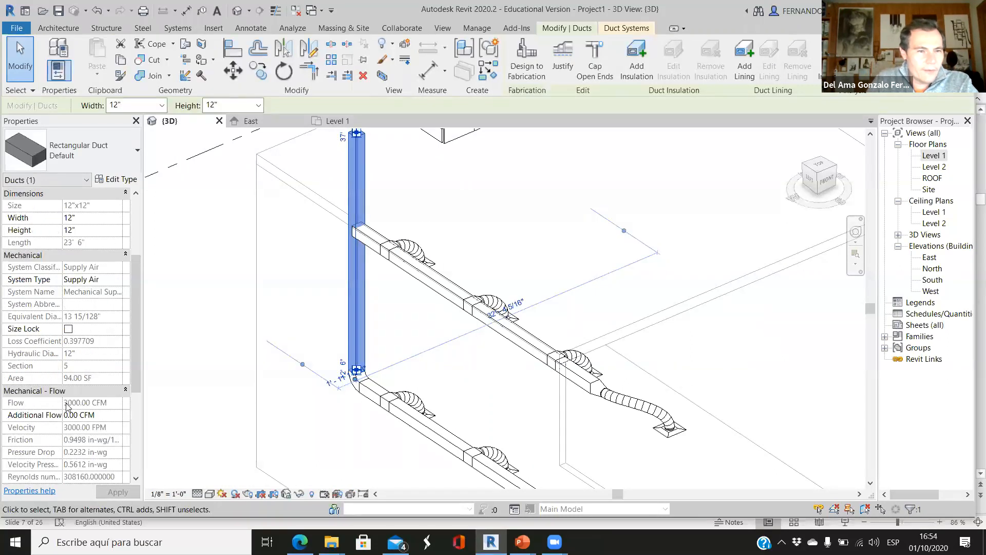
left_click(409, 463)
scroll(408, 404, "down", 3)
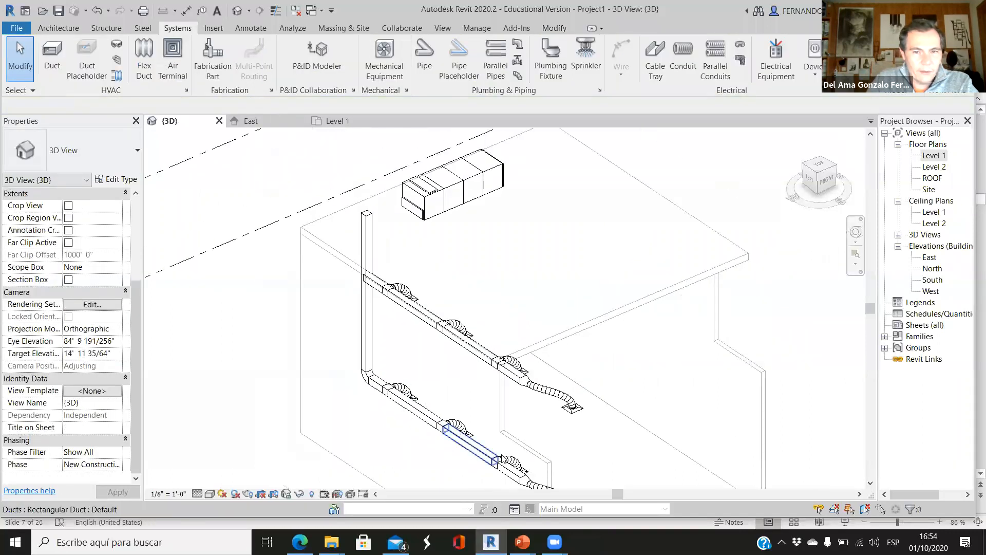
scroll(386, 399, "up", 5)
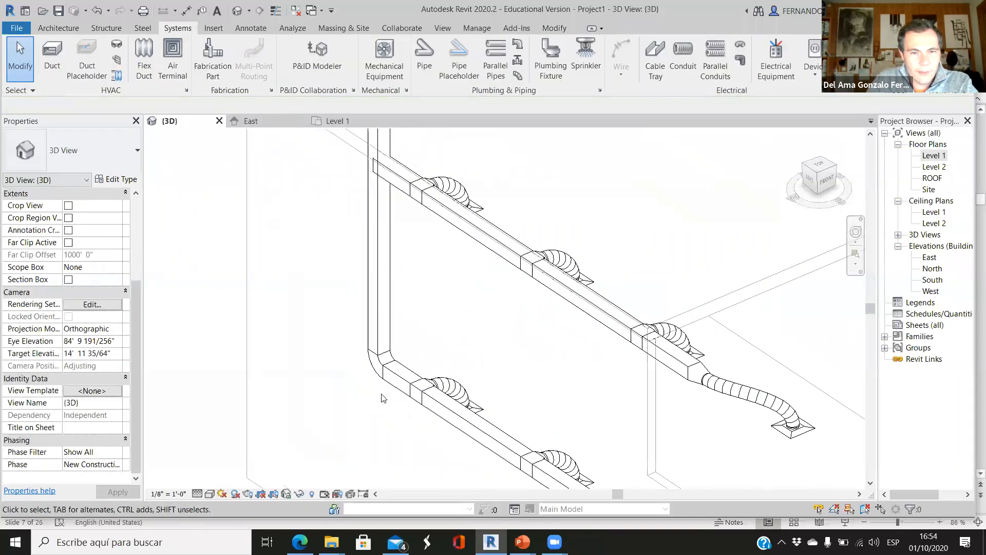
left_click(416, 374)
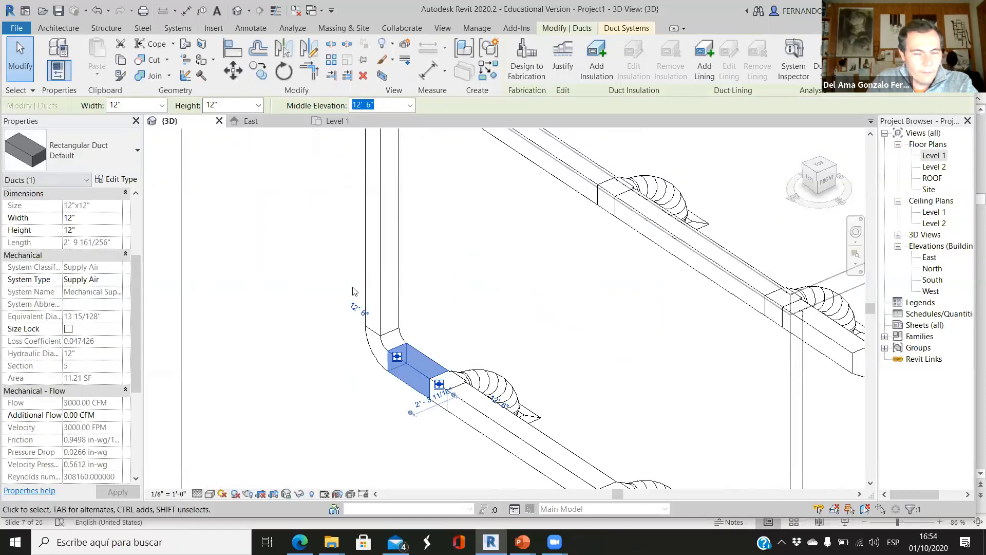
left_click(384, 225)
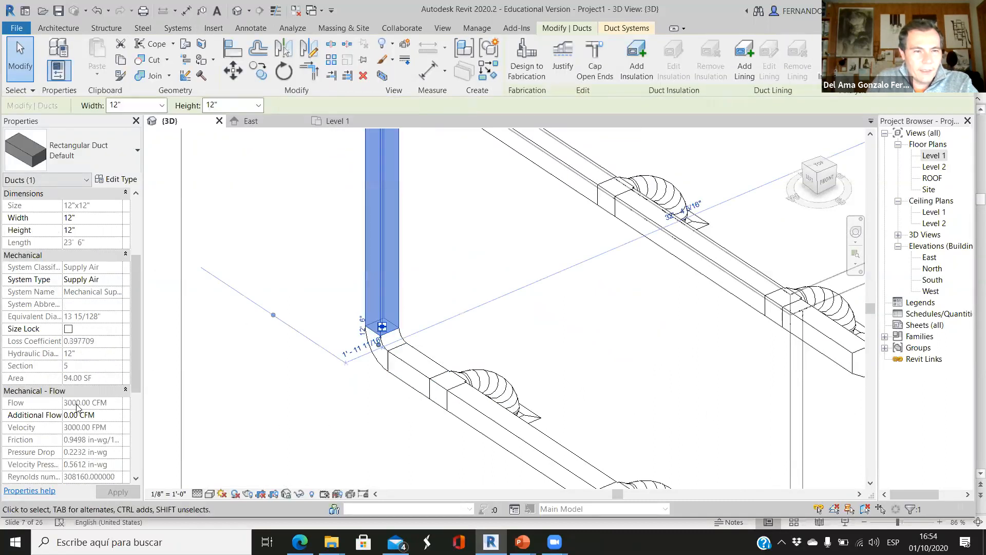
left_click(295, 436)
Compare the airflow properties of the upper run's open-ended duct segment with those of the vertical riser.
scroll(416, 295, "up", 3)
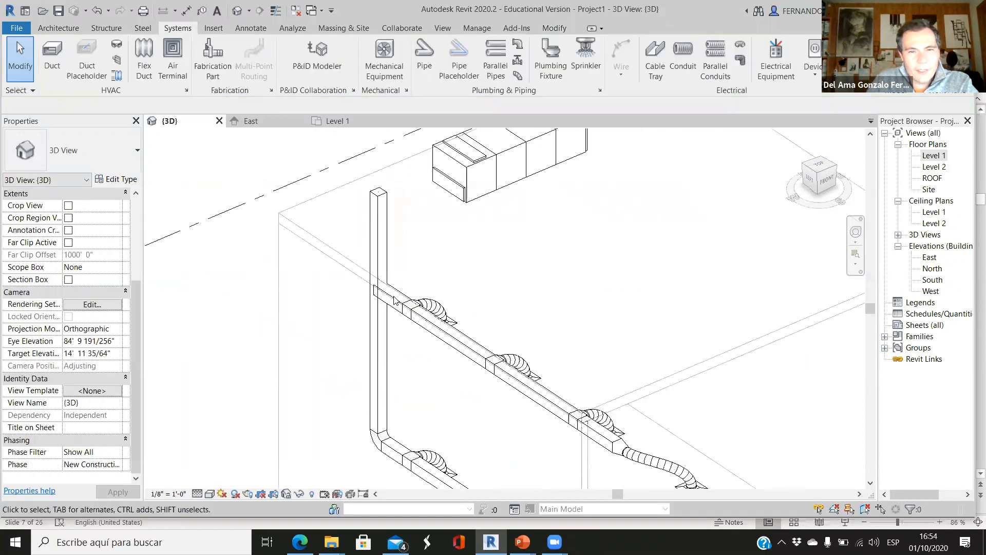
scroll(409, 301, "down", 1)
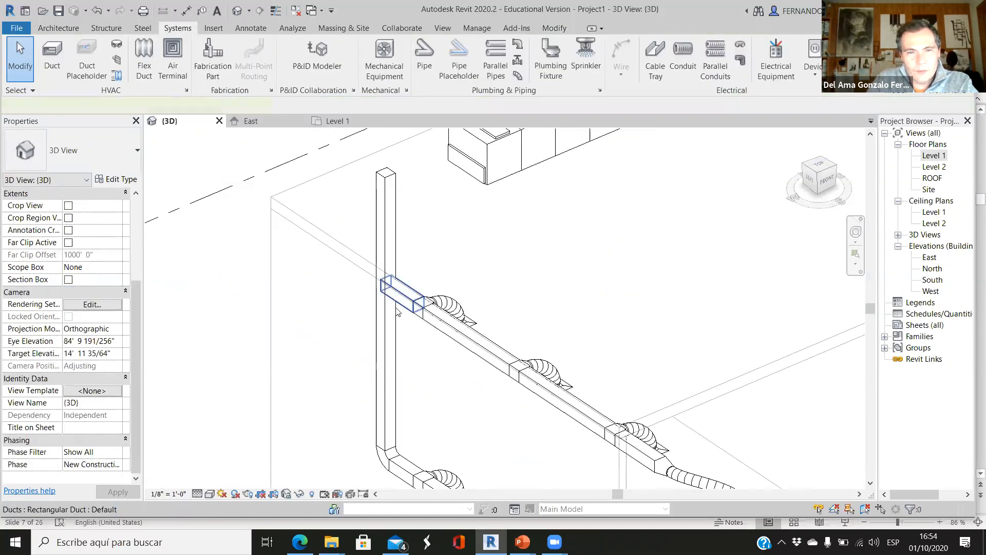
left_click(411, 294)
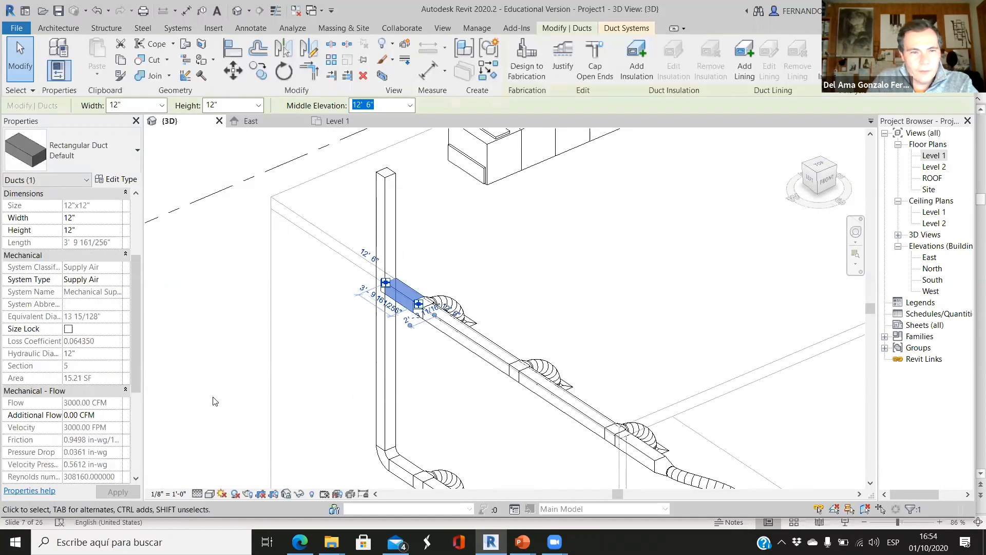
left_click(447, 237)
scroll(390, 226, "up", 2)
left_click(400, 223)
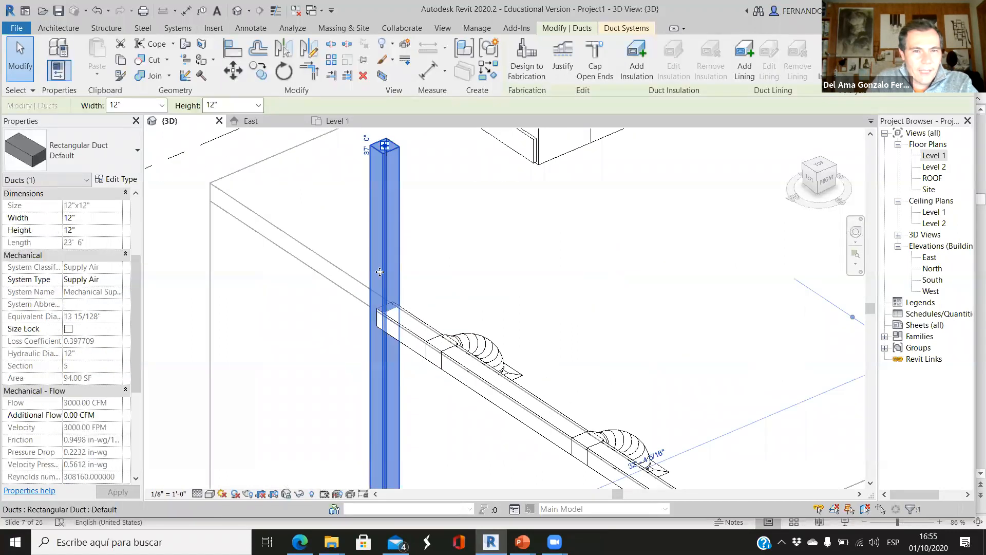
scroll(407, 275, "down", 2)
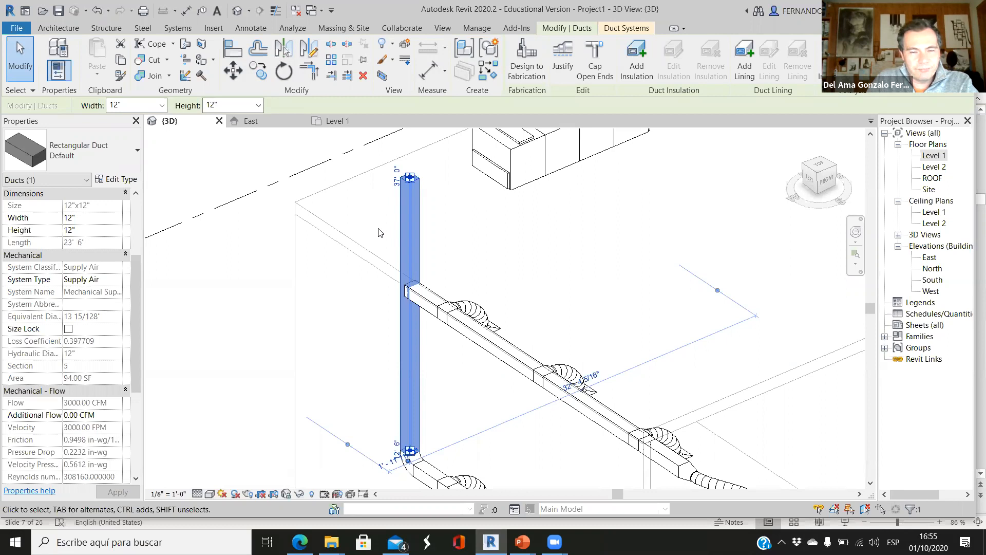
Pull the upper run's open end back from the riser, shortening that duct segment to about 1' 11".
scroll(499, 295, "up", 5)
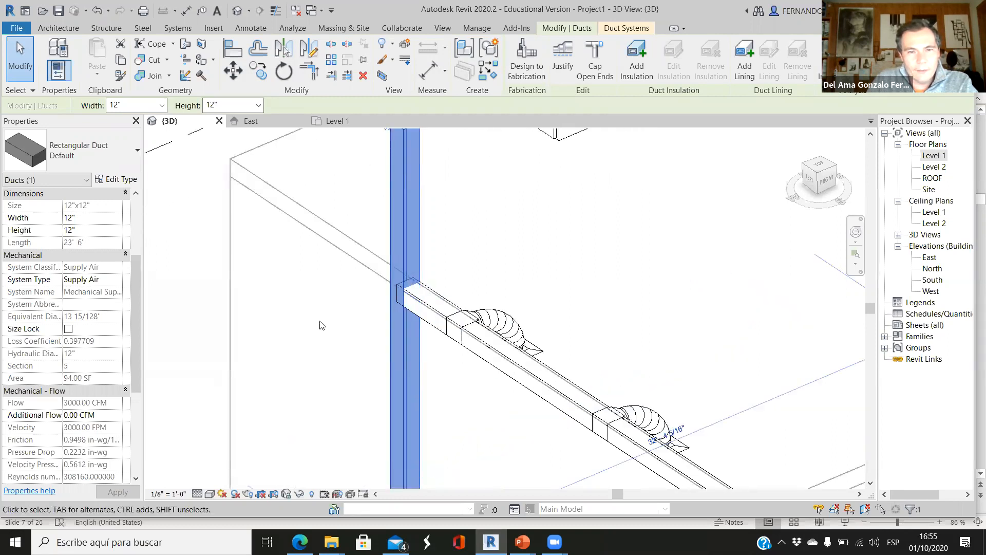
key("Escape")
left_click(433, 290)
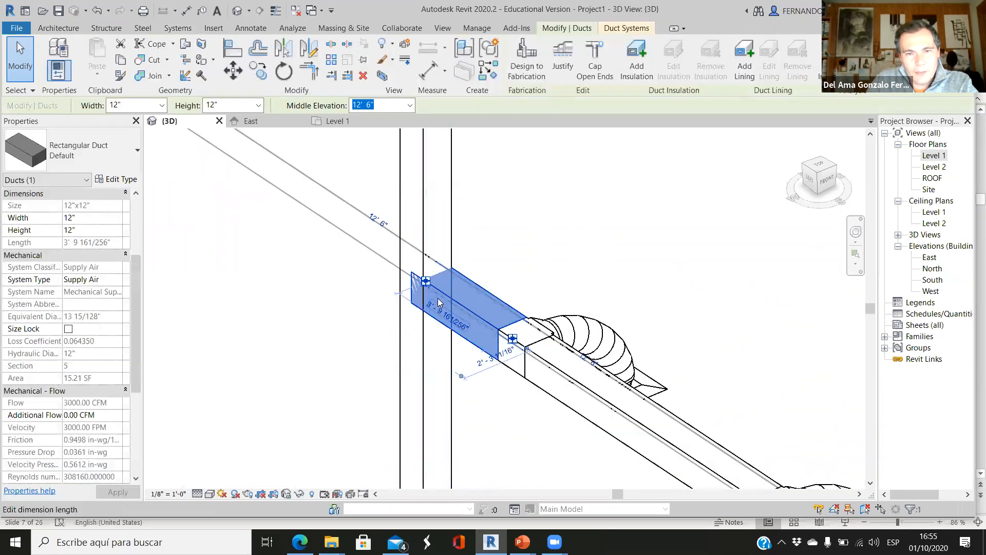
left_click_drag(425, 283, 467, 312)
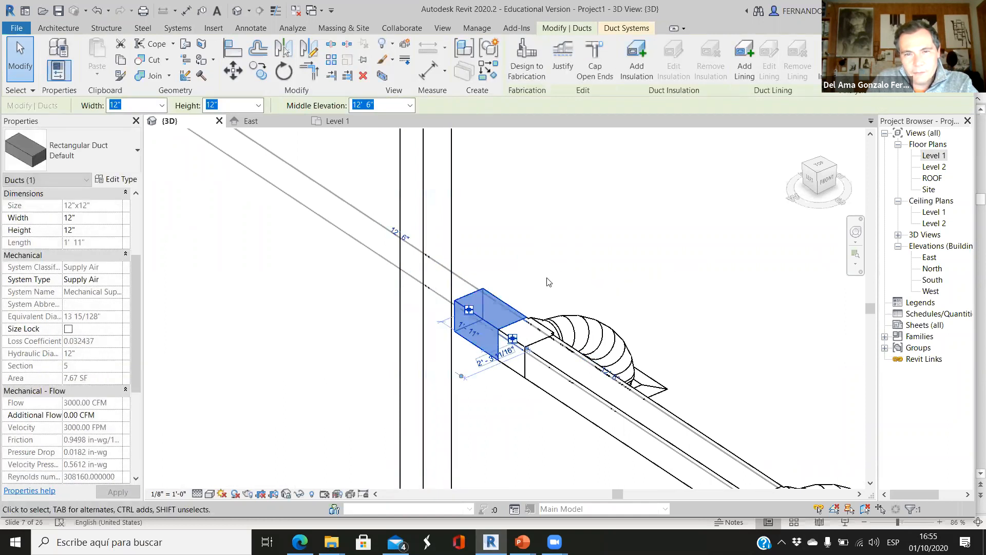
key("Escape")
scroll(440, 263, "up", 2)
scroll(439, 263, "down", 2)
In the East elevation, extend the upper run's open end horizontally to the riser's centreline to connect the two ducts.
left_click(254, 120)
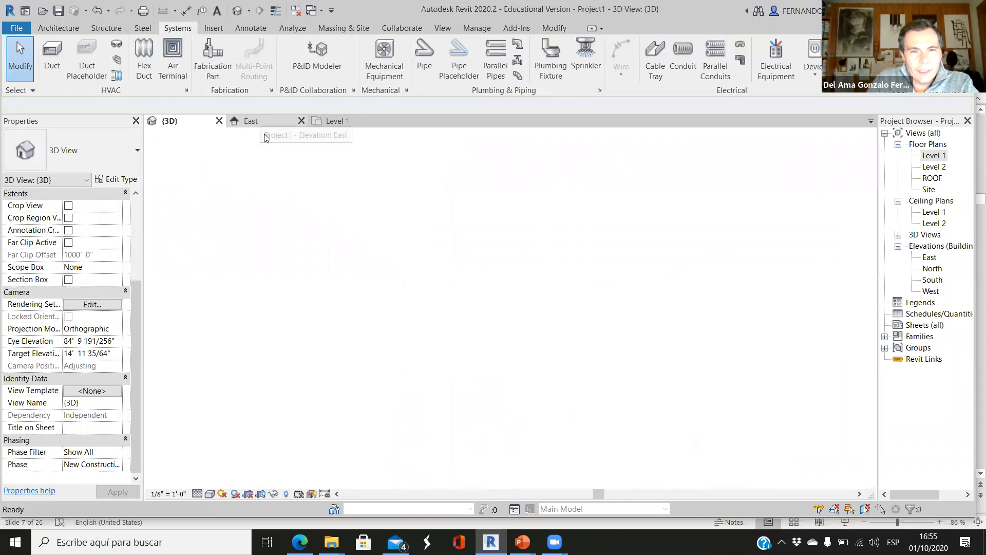
scroll(540, 274, "up", 3)
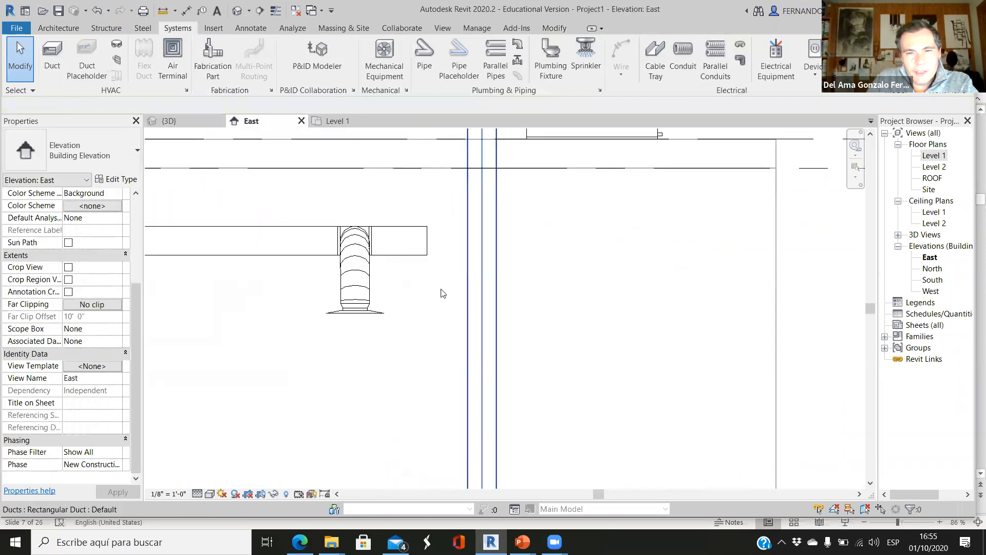
left_click(427, 250)
scroll(431, 246, "up", 1)
left_click_drag(419, 237, 515, 236)
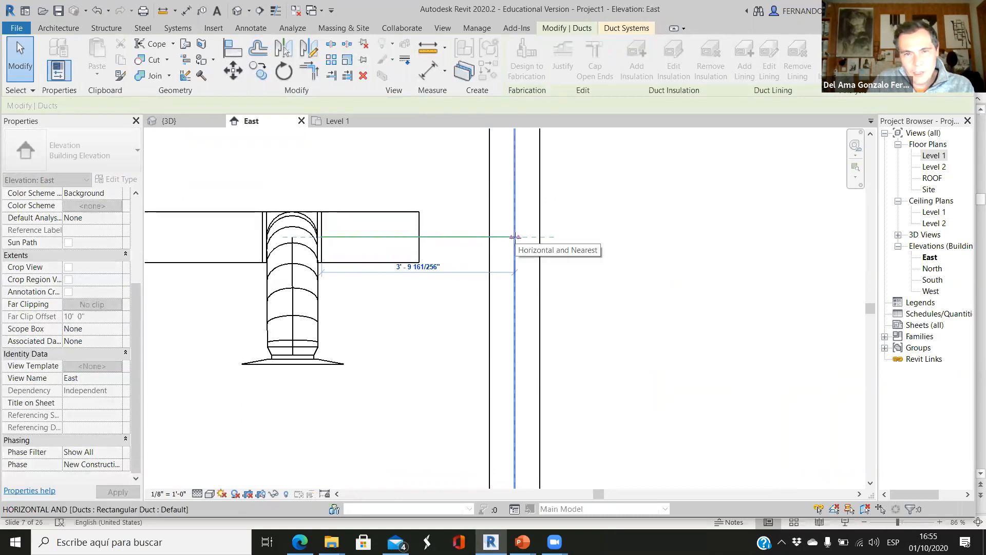
left_click_drag(515, 237, 514, 237)
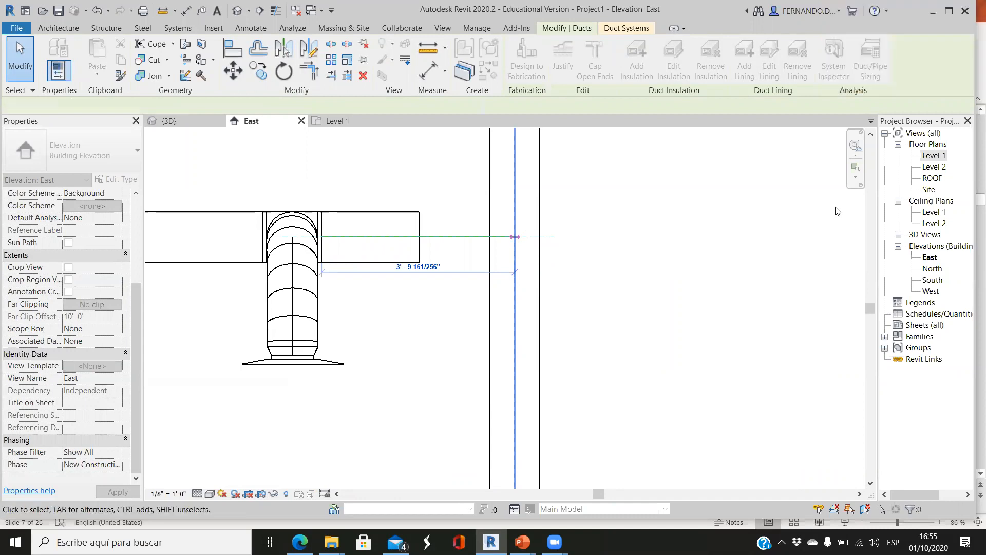
scroll(536, 263, "down", 2)
key("Escape")
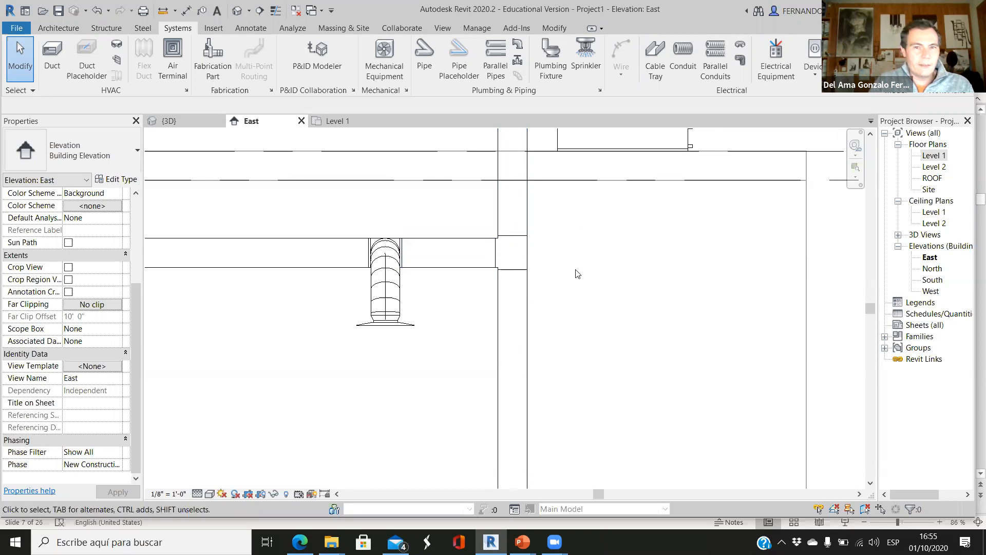
Check the airflow of the riser section above the new tee and of the upper run's segment next to it.
scroll(559, 278, "down", 2)
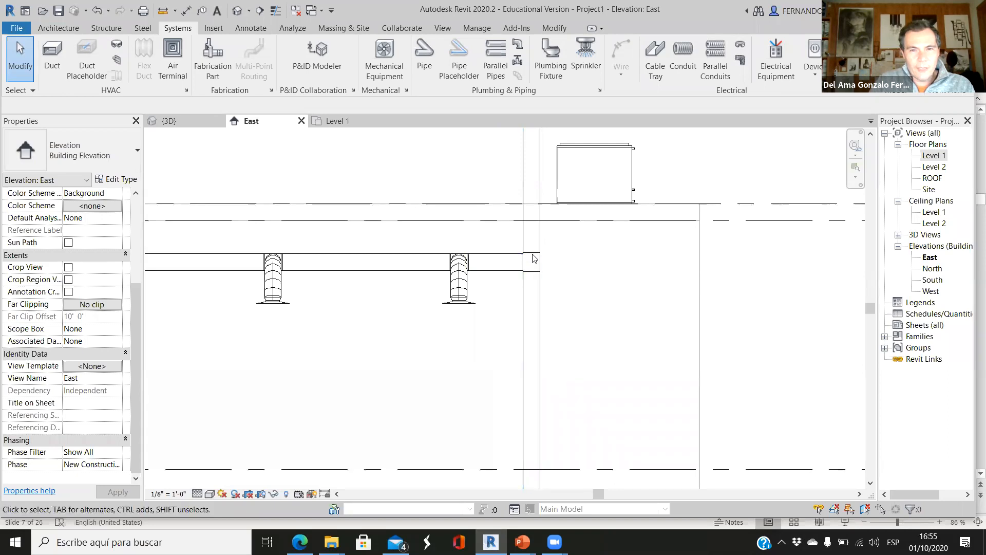
scroll(591, 231, "up", 2)
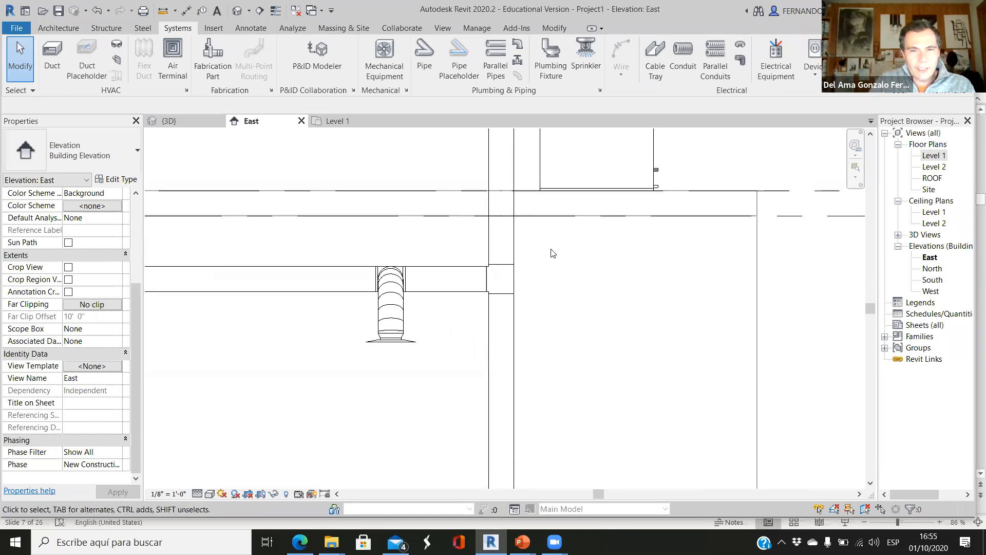
left_click(515, 246)
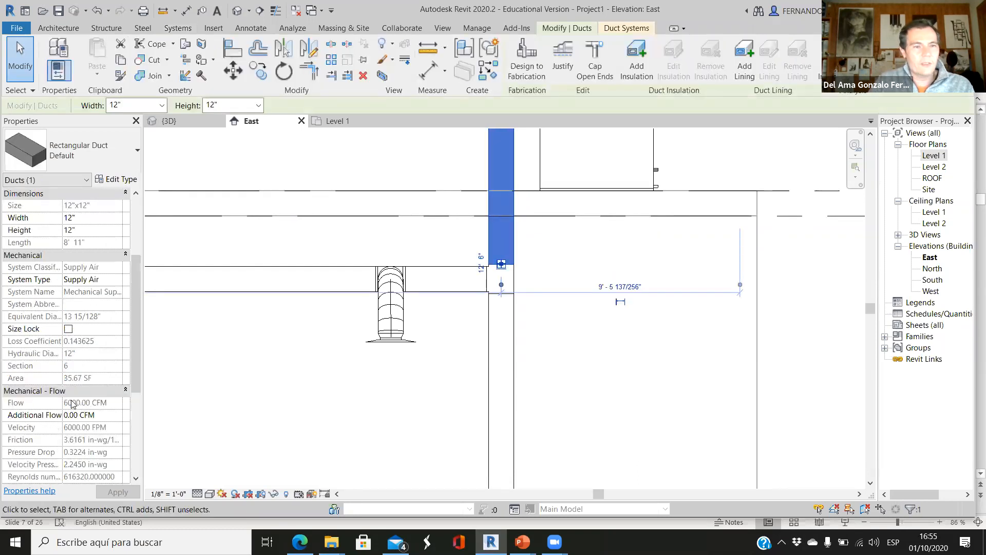
left_click(544, 377)
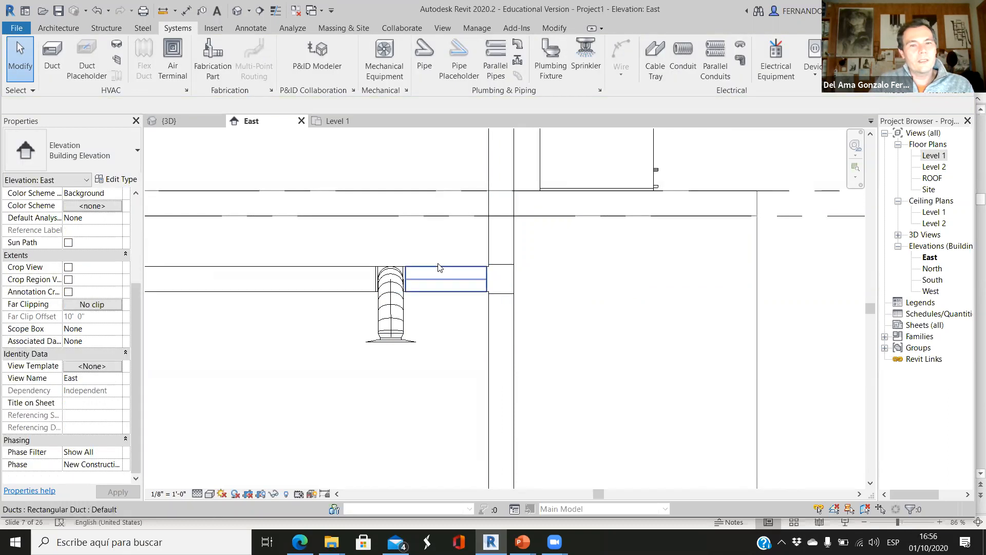
left_click(439, 267)
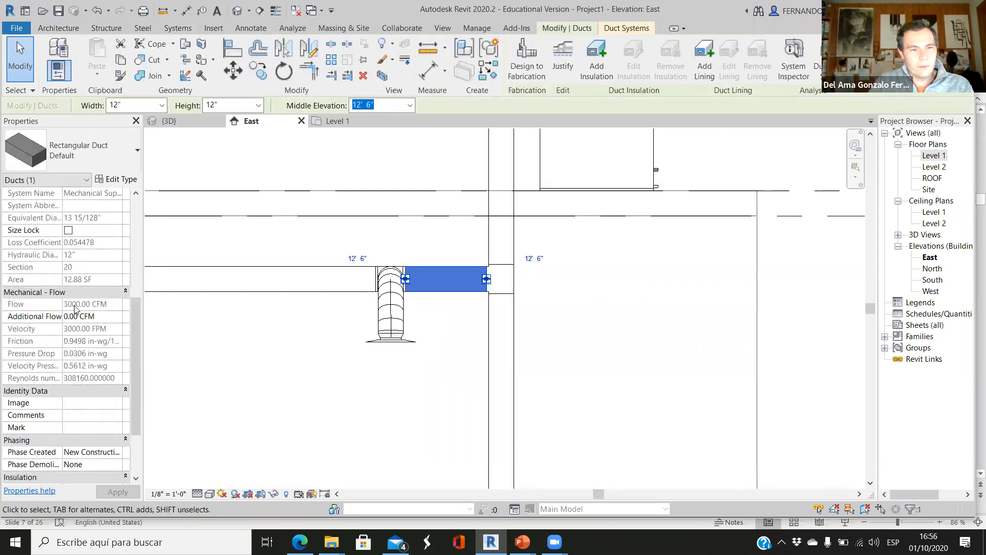
scroll(415, 261, "down", 3)
left_click(531, 381)
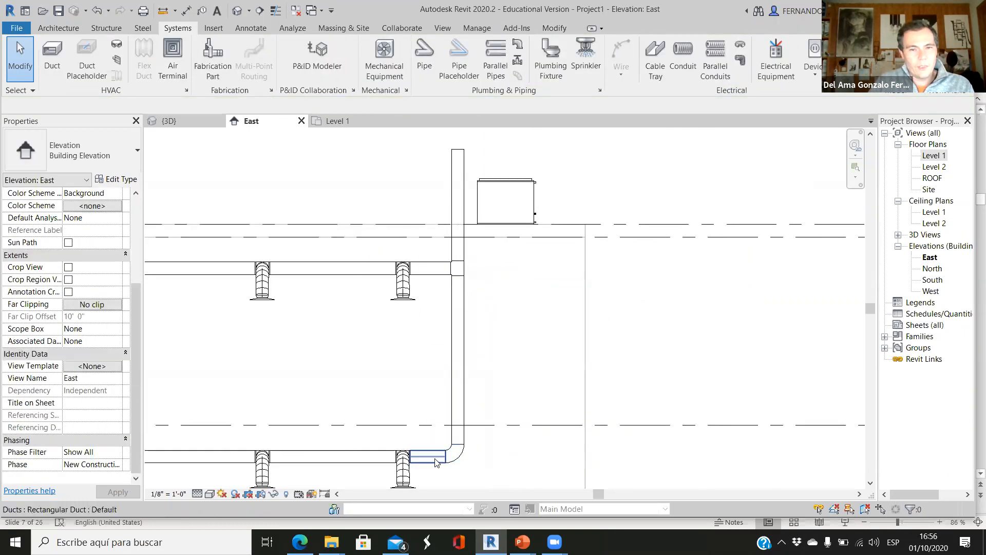
Compare the airflow of the lower run's segment beside the elbow with that of the riser section above the tee.
left_click(436, 457)
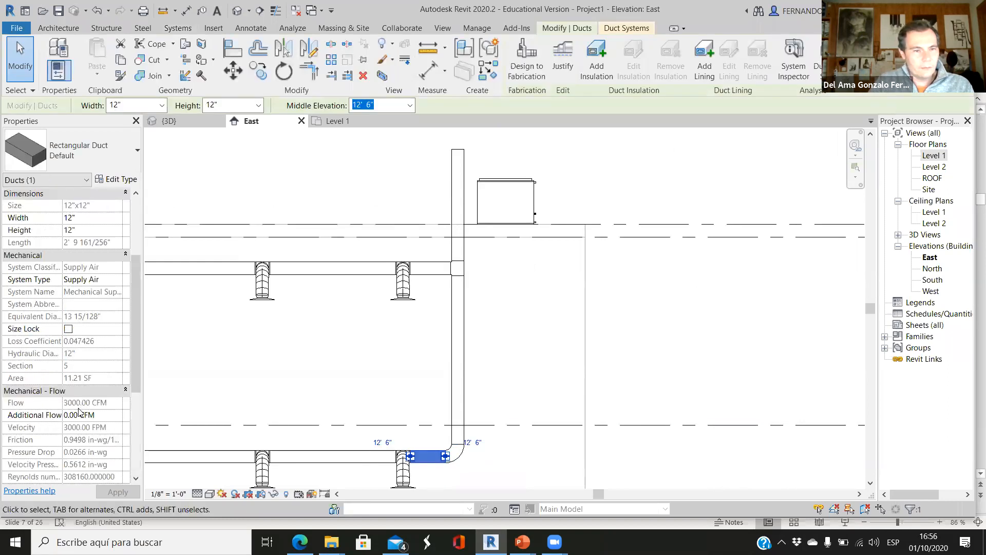
left_click(479, 244)
scroll(427, 244, "up", 4)
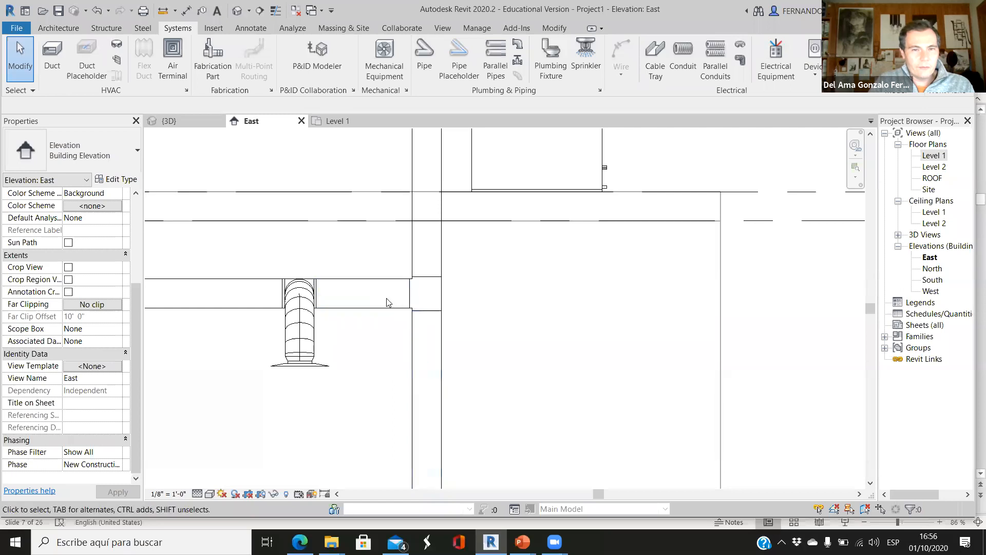
left_click(444, 276)
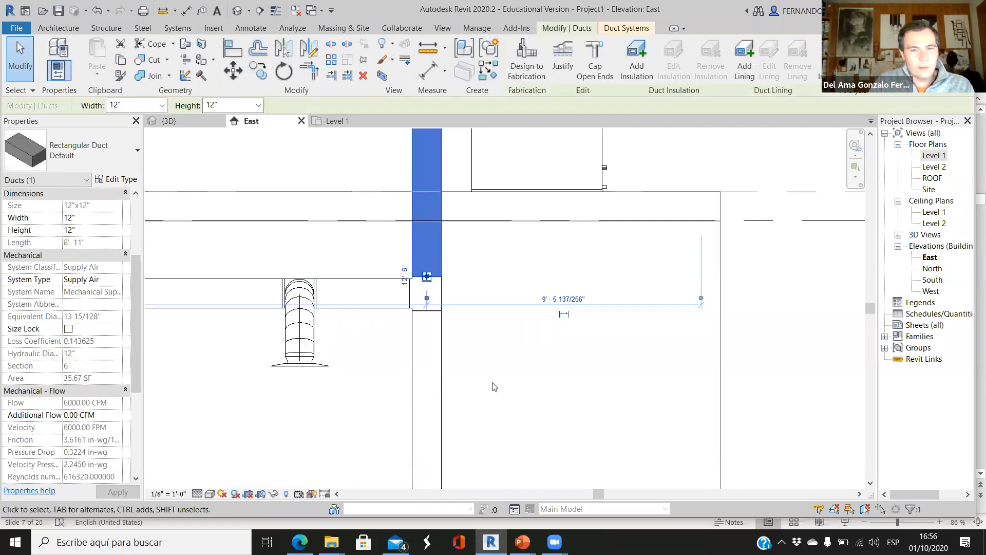
left_click(493, 385)
scroll(488, 309, "down", 4)
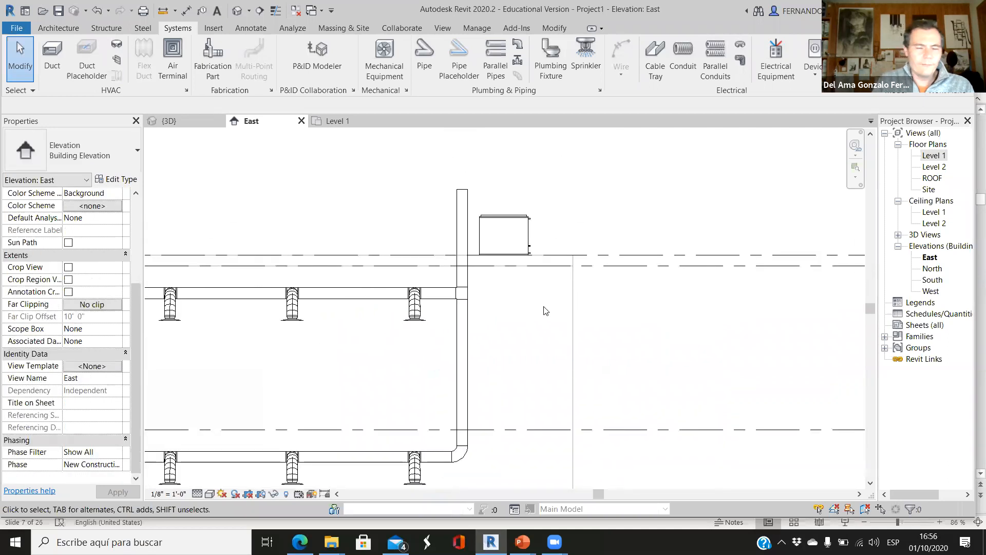
Select the rooftop air handling unit in the 3D view and examine the duct inlet connector on its end facing the riser.
left_click(185, 120)
scroll(562, 343, "down", 5)
middle_click_drag(562, 344, 641, 343, "shift")
scroll(576, 264, "up", 2)
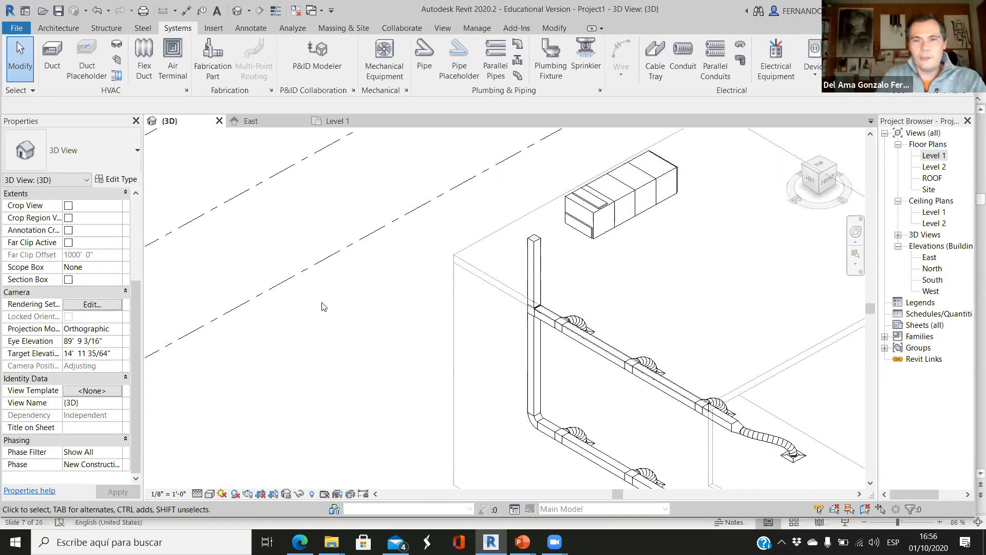
scroll(514, 232, "up", 2)
left_click(501, 291)
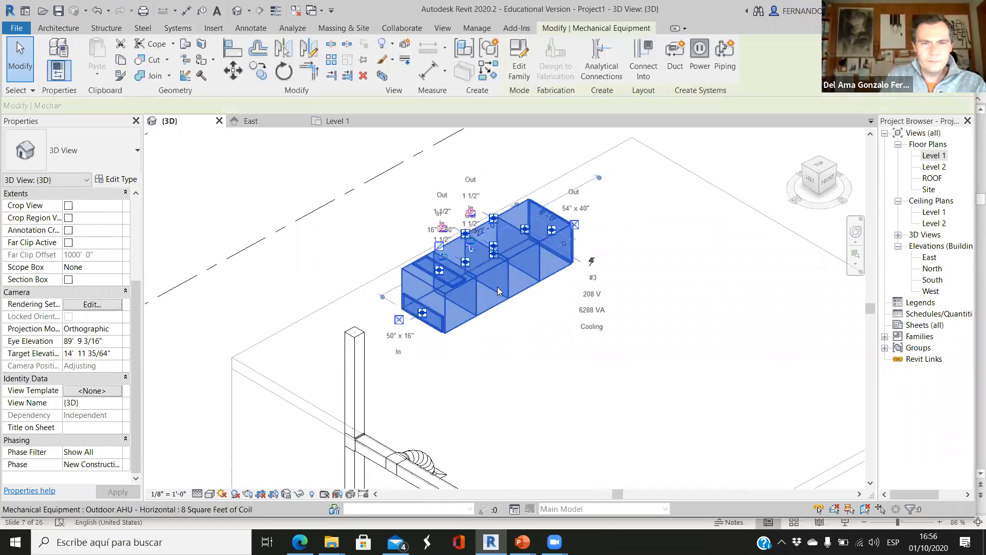
scroll(488, 275, "up", 2)
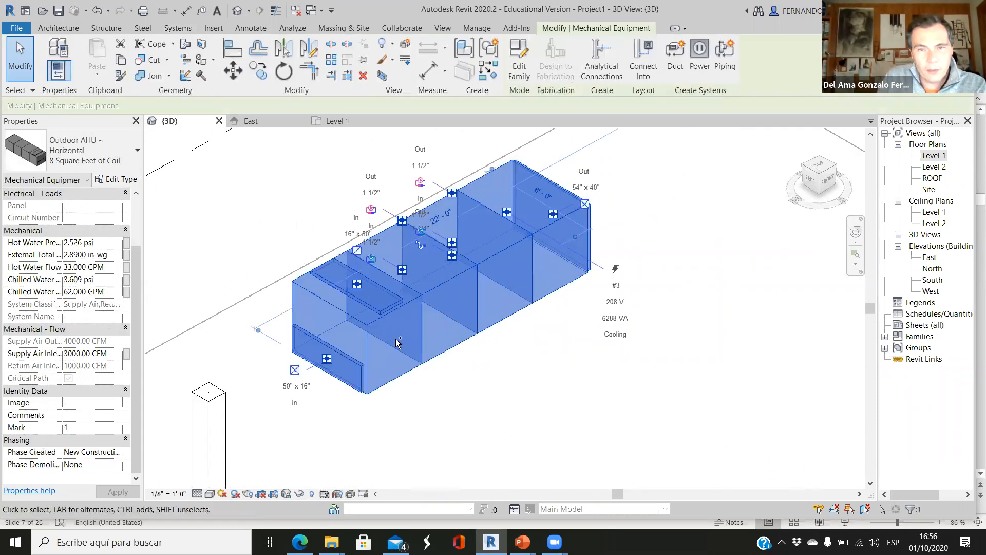
scroll(362, 322, "up", 5)
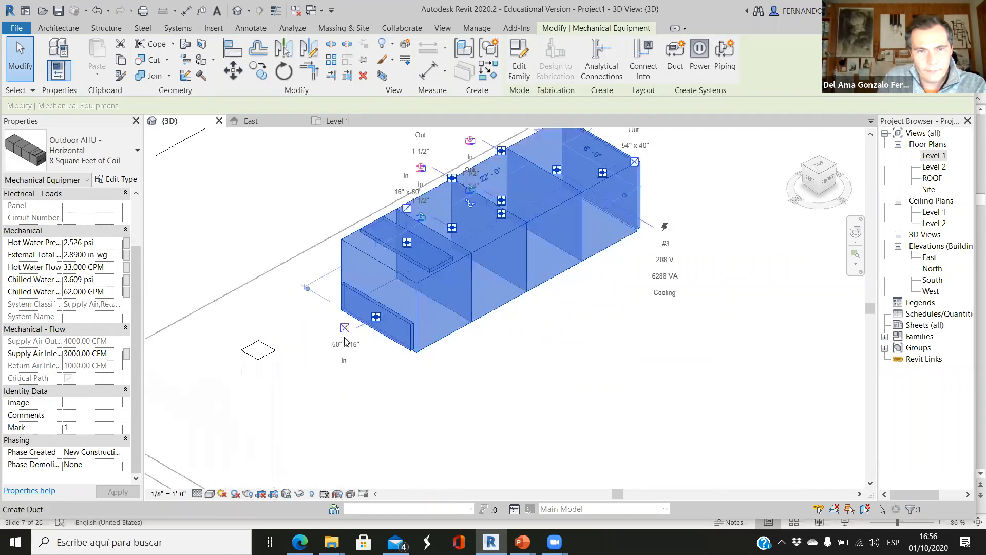
scroll(363, 323, "up", 1)
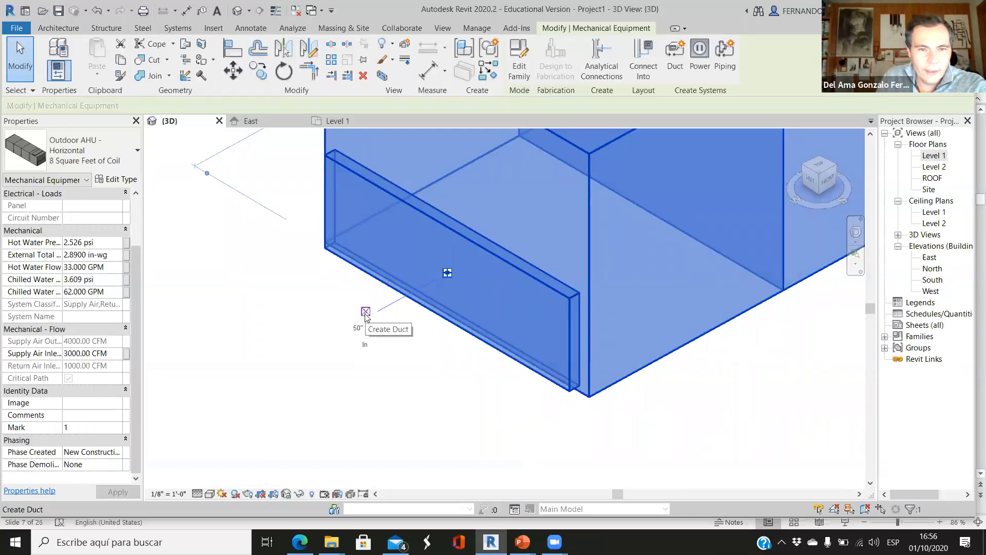
scroll(591, 367, "down", 5)
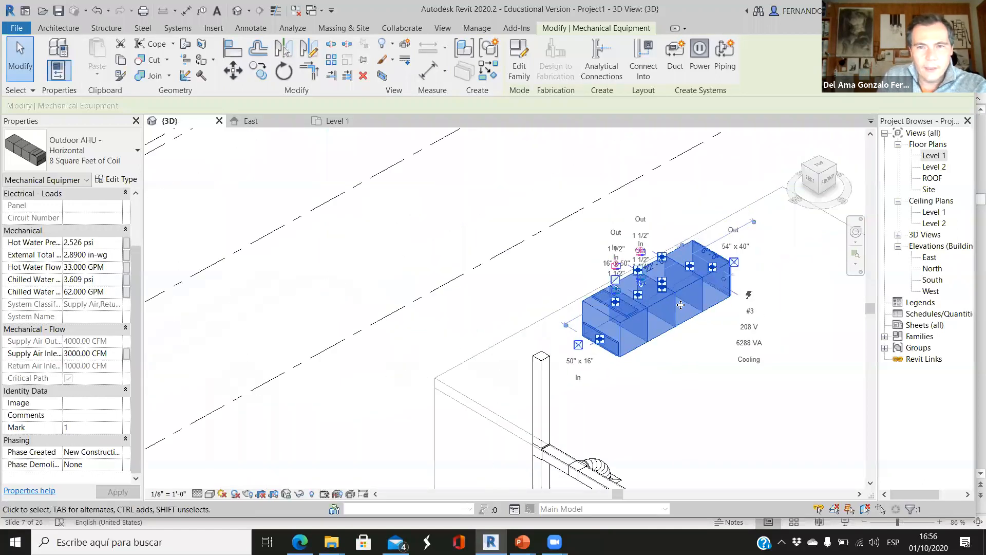
Examine the air handling unit's duct outlet on the far end and the duct inlet on its top.
scroll(722, 268, "up", 5)
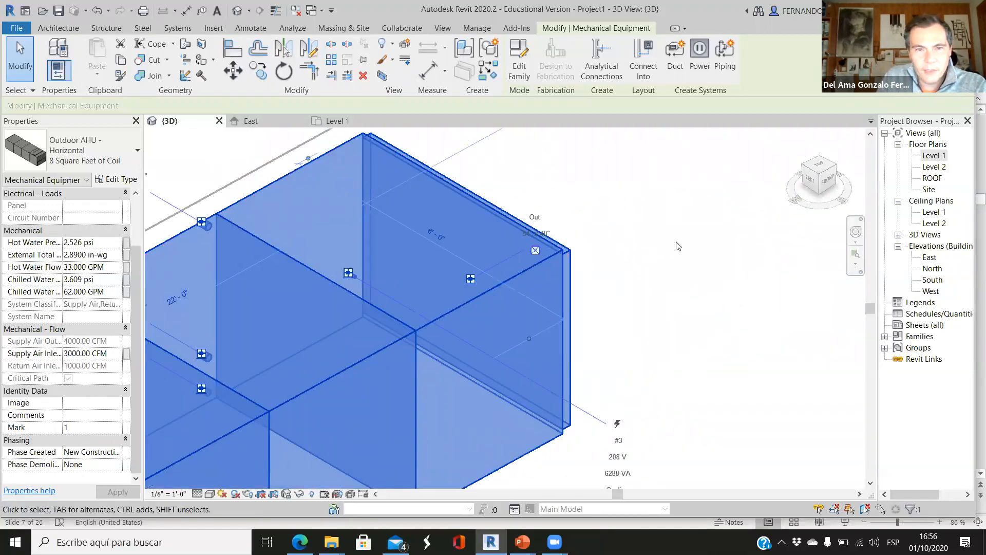
scroll(676, 242, "down", 4)
scroll(450, 321, "up", 5)
scroll(450, 321, "up", 1)
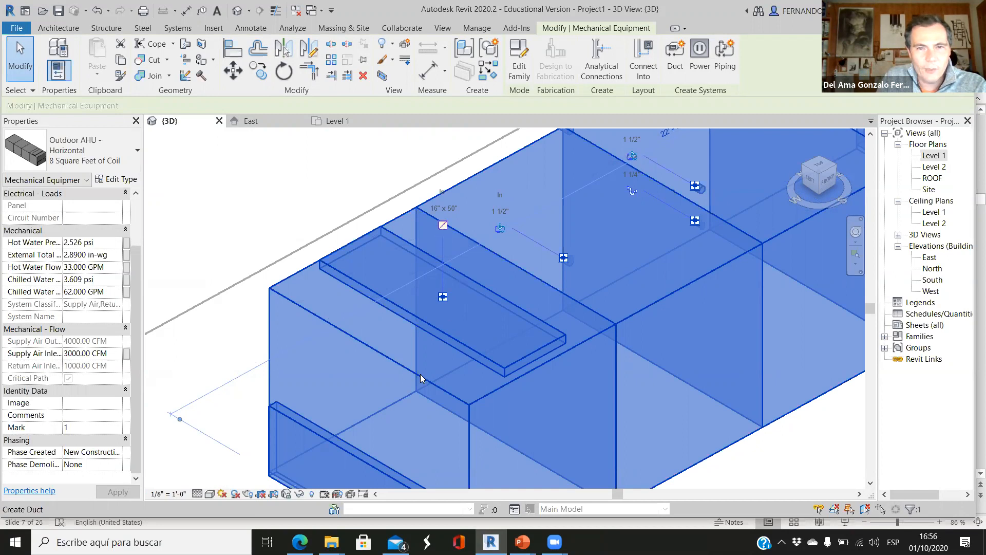
Examine the pipe inlet and outlet connectors on the air handling unit's rear side and how they sit relative to its duct connectors.
scroll(420, 378, "down", 5)
middle_click_drag(582, 379, 688, 314, "shift")
scroll(502, 287, "up", 4)
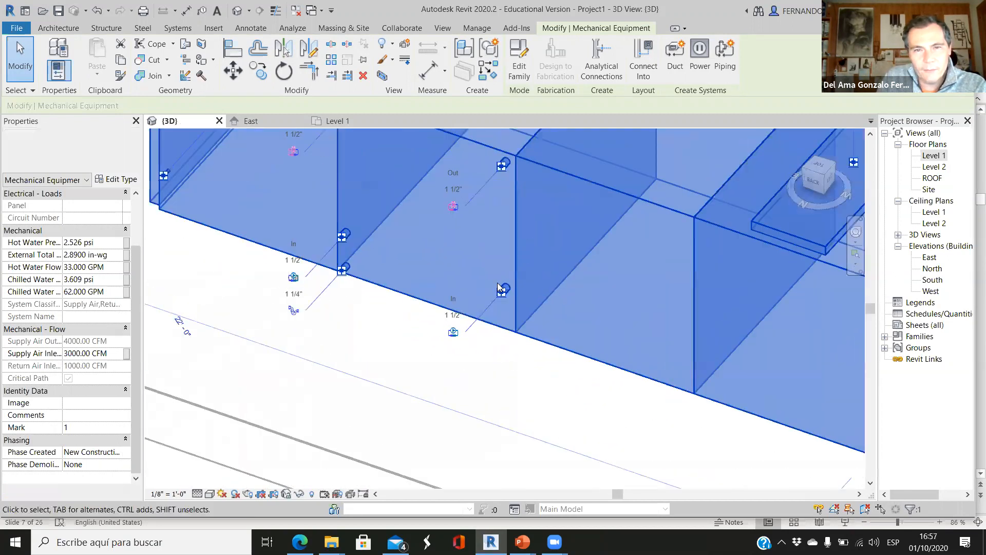
scroll(498, 287, "up", 3)
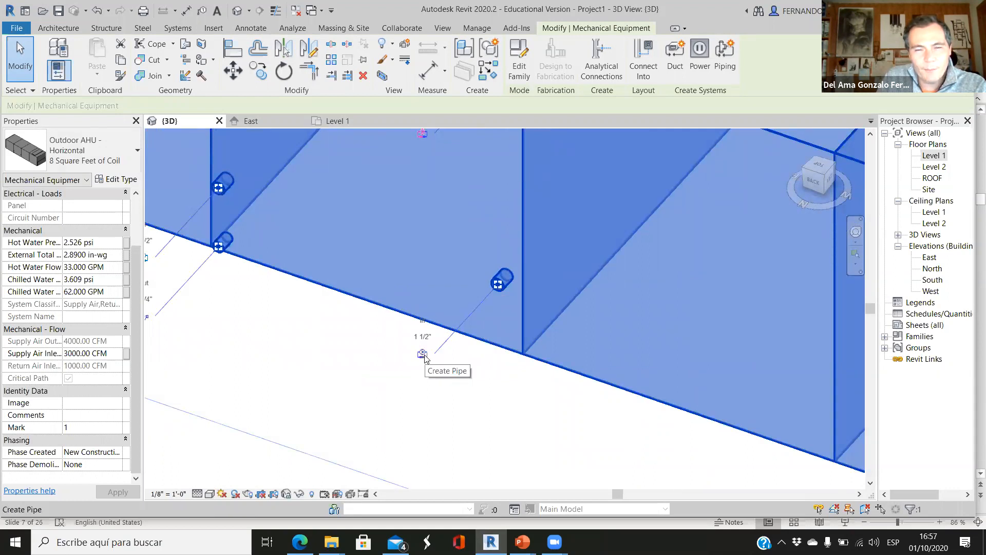
scroll(503, 300, "down", 2)
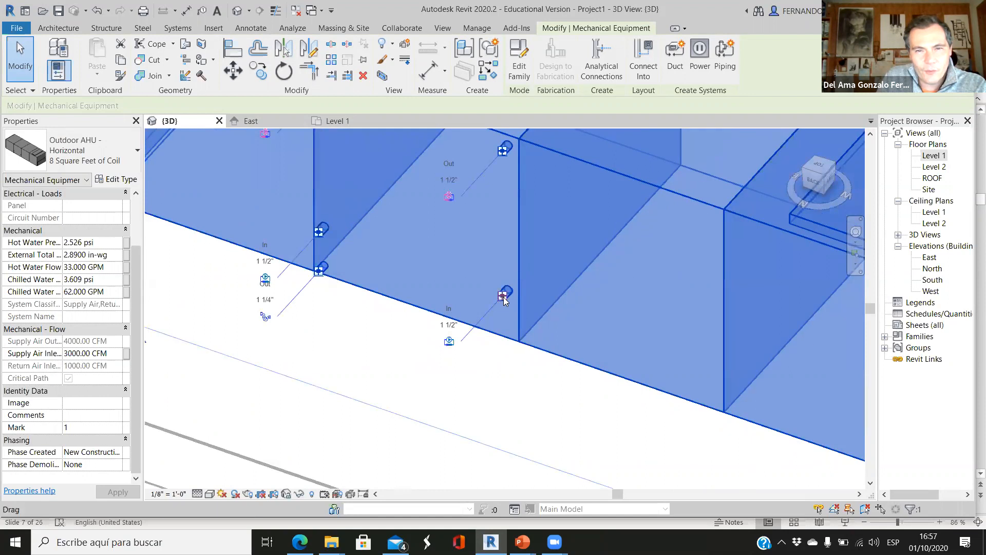
scroll(504, 299, "down", 3)
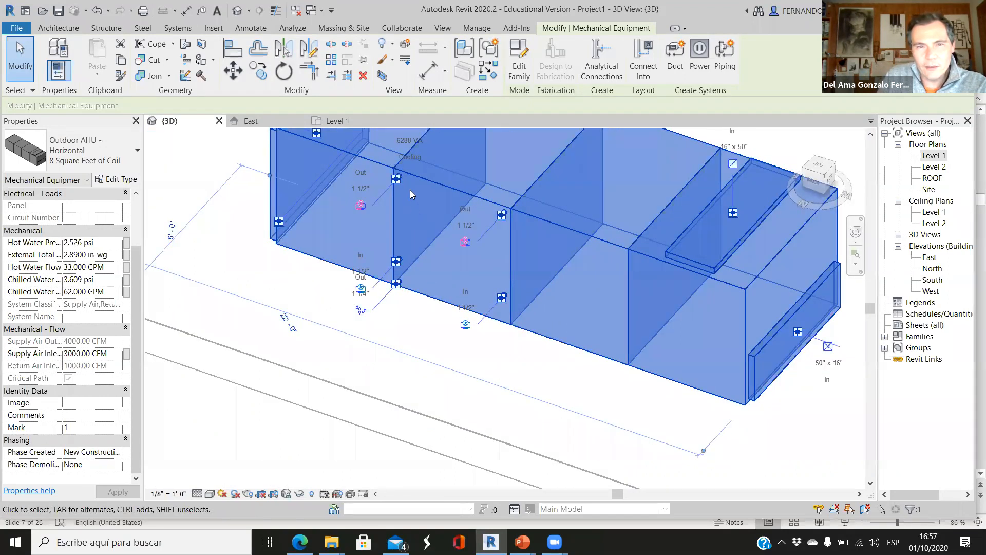
scroll(424, 280, "down", 2)
scroll(424, 257, "up", 4)
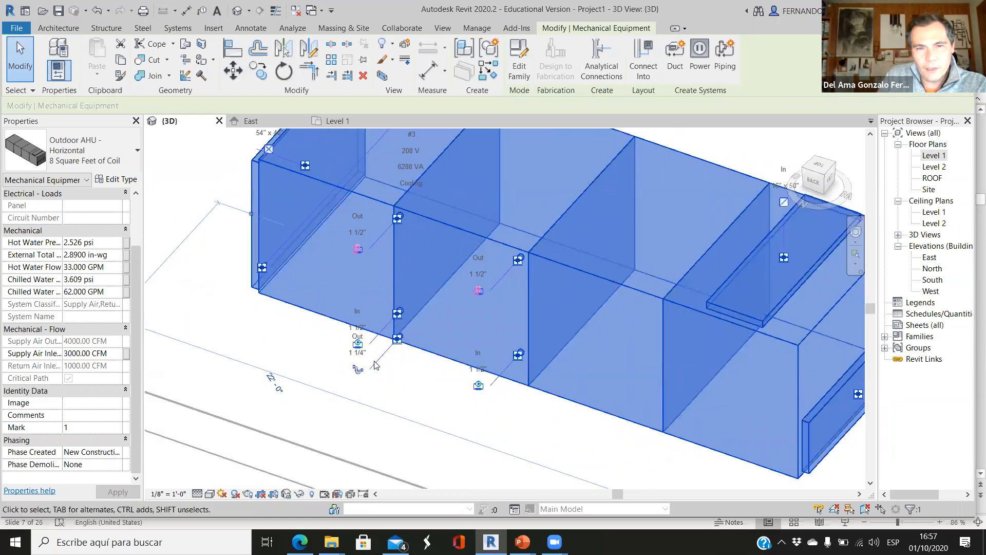
scroll(375, 365, "up", 3)
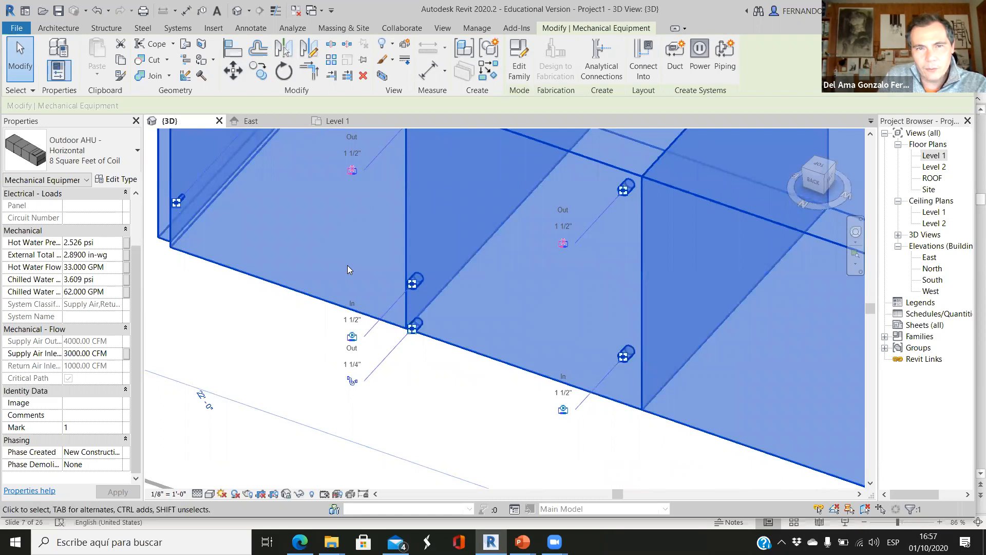
scroll(422, 297, "down", 3)
scroll(458, 295, "up", 2)
scroll(482, 267, "down", 2)
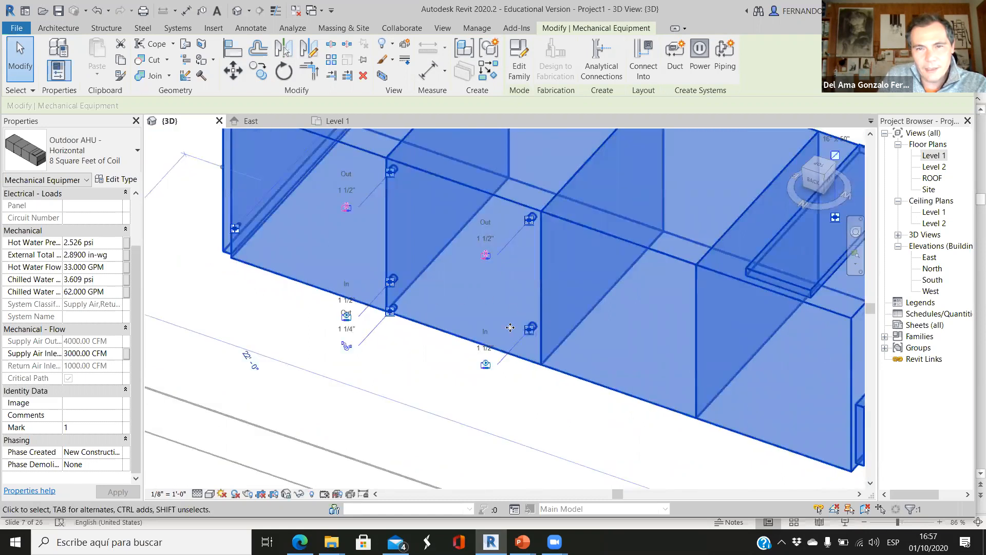
scroll(457, 293, "down", 1)
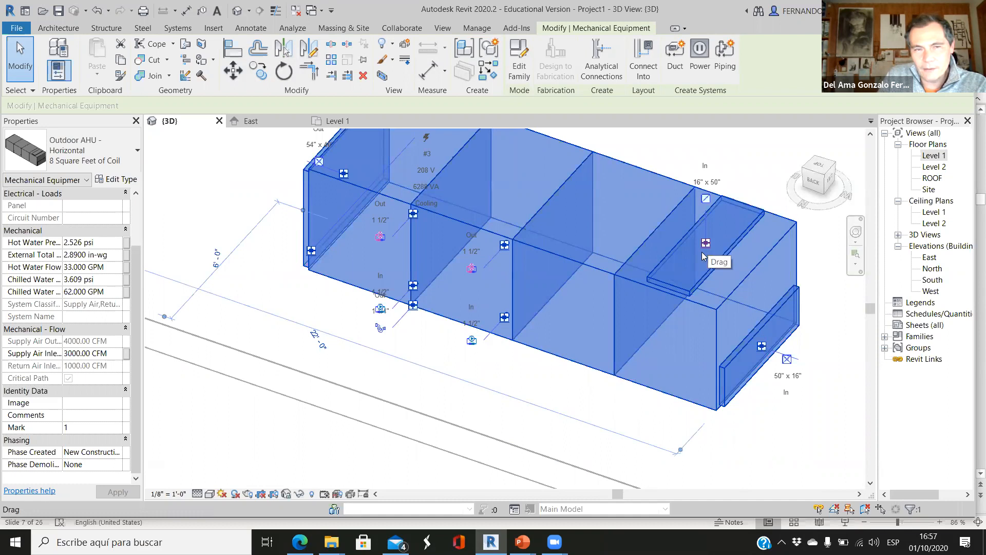
scroll(606, 275, "down", 1)
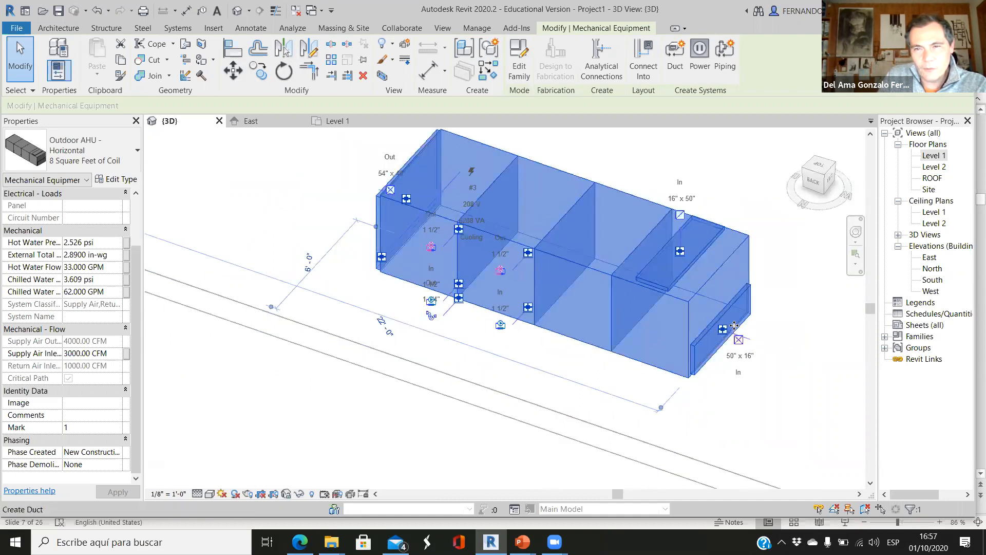
Examine the air handling unit's water pipe connectors and its 1 1/4" pipe outlet up close.
scroll(442, 250, "up", 1)
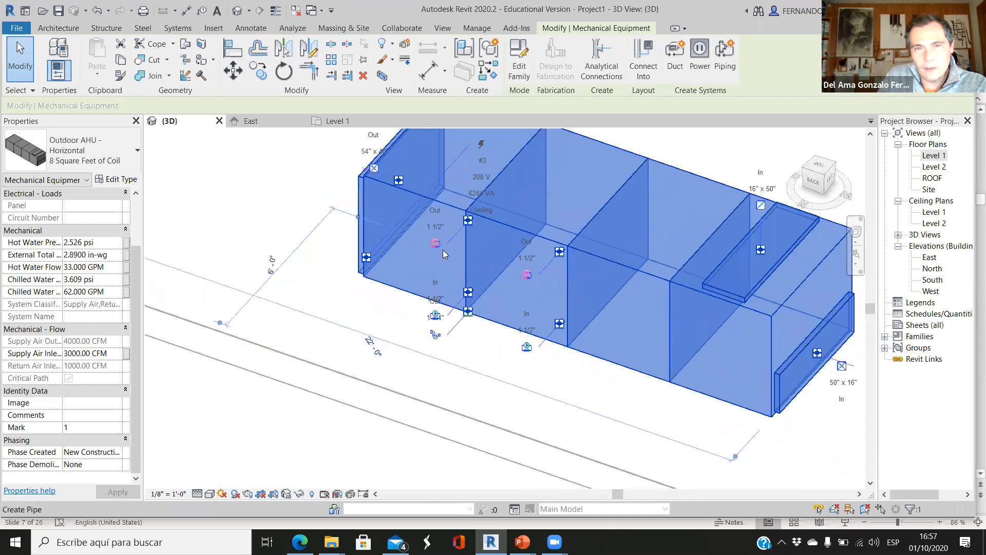
scroll(443, 249, "up", 1)
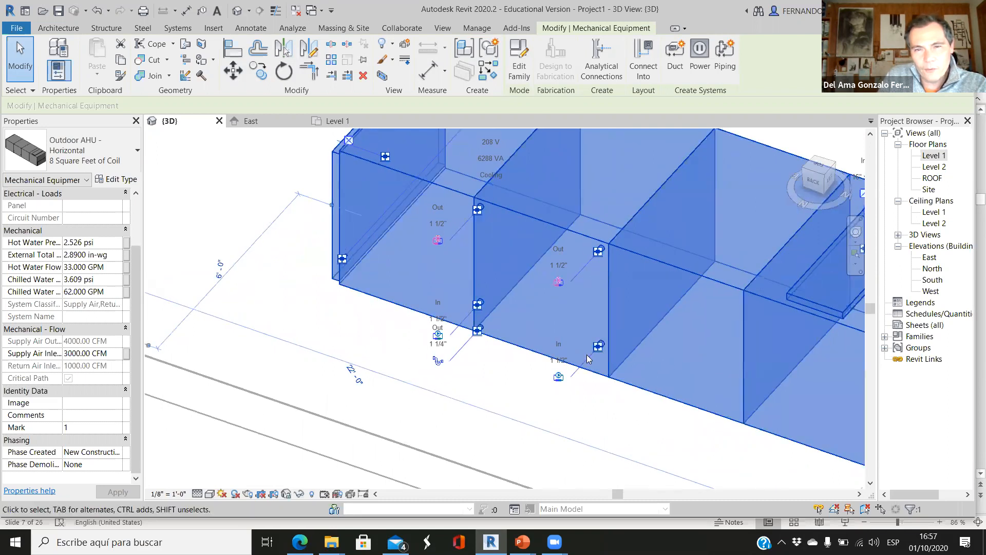
scroll(462, 361, "up", 3)
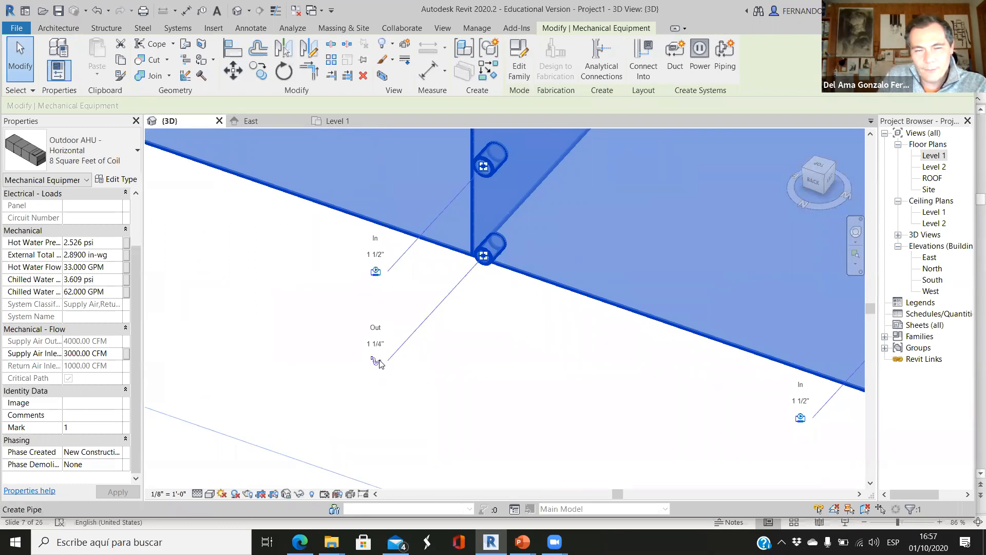
scroll(473, 293, "down", 5)
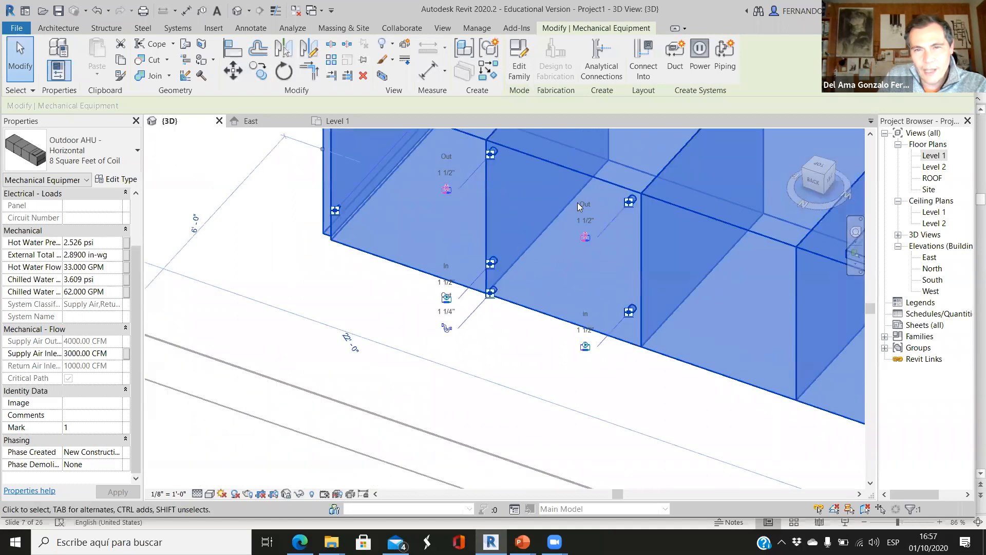
scroll(570, 257, "down", 3)
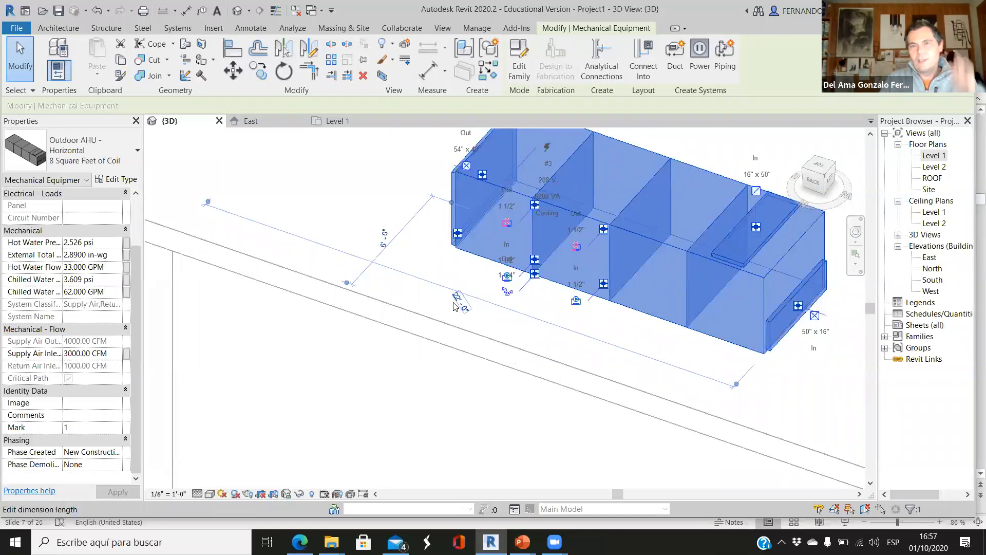
scroll(453, 306, "down", 2)
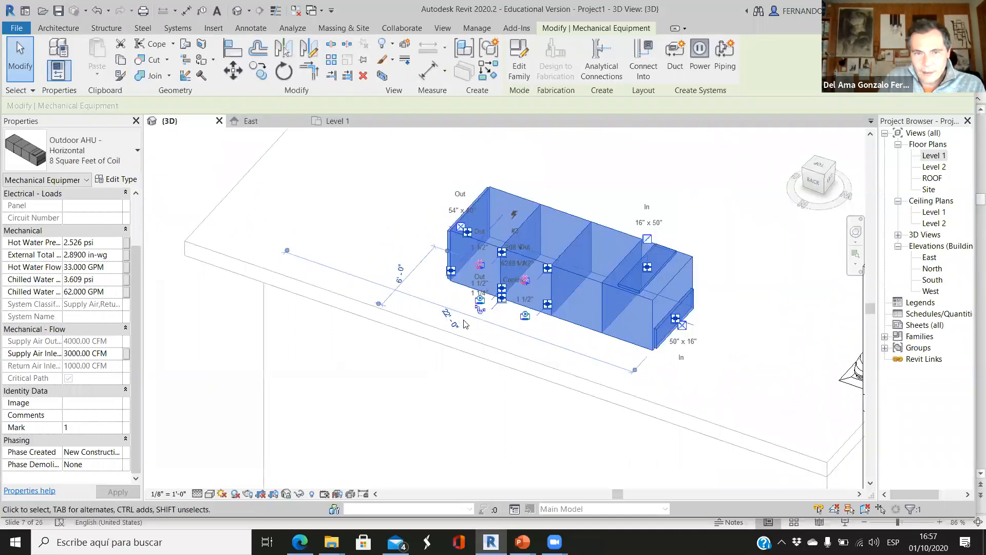
scroll(347, 283, "down", 2)
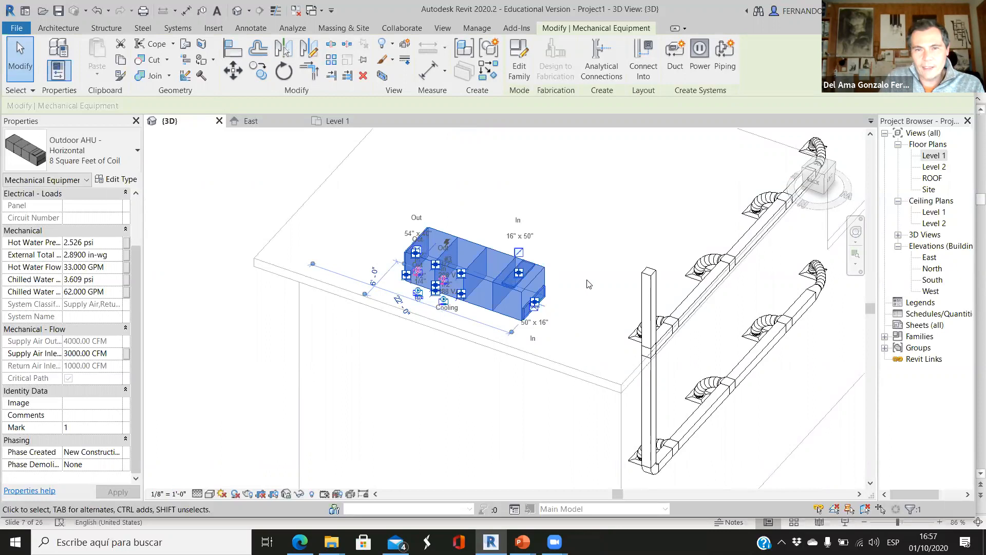
Check the riser's open top section, and compare which of the air handling unit's duct inlet and outlet faces it.
left_click(561, 285)
scroll(575, 330, "up", 2)
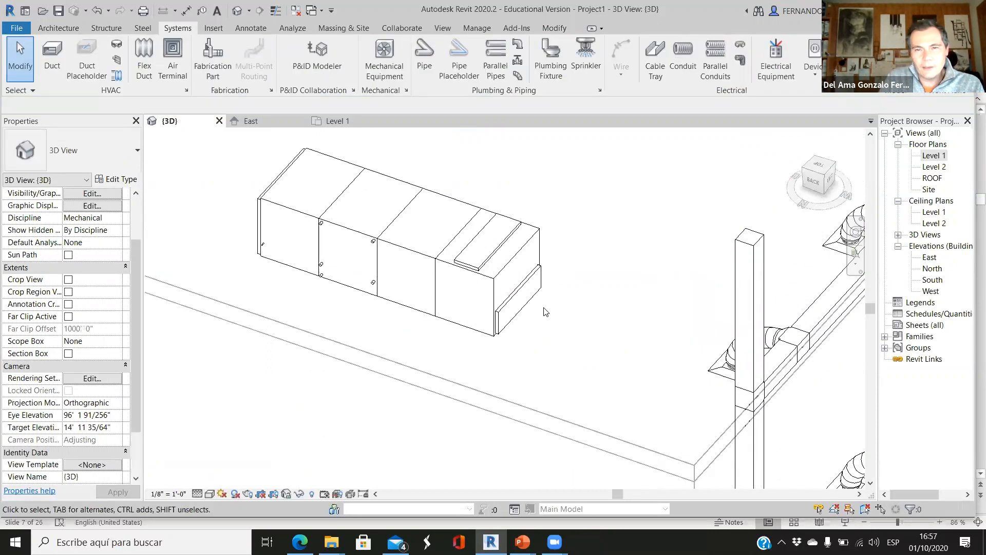
scroll(525, 293, "down", 2)
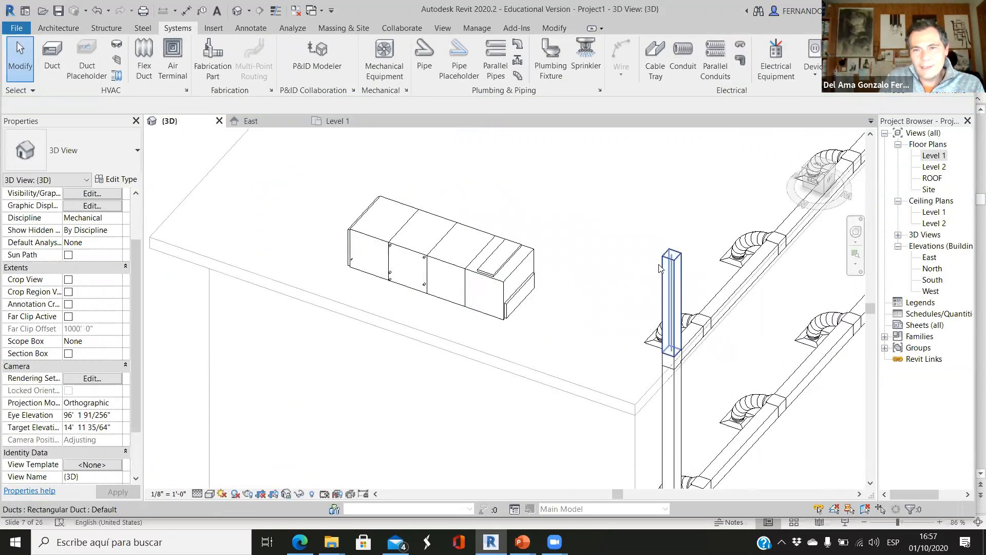
left_click(660, 278)
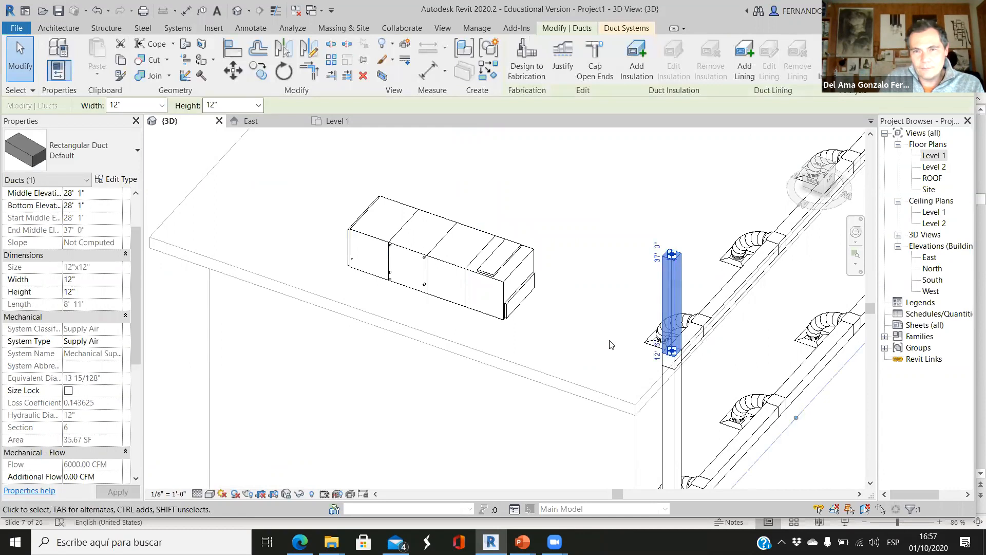
left_click(460, 406)
scroll(530, 298, "up", 3)
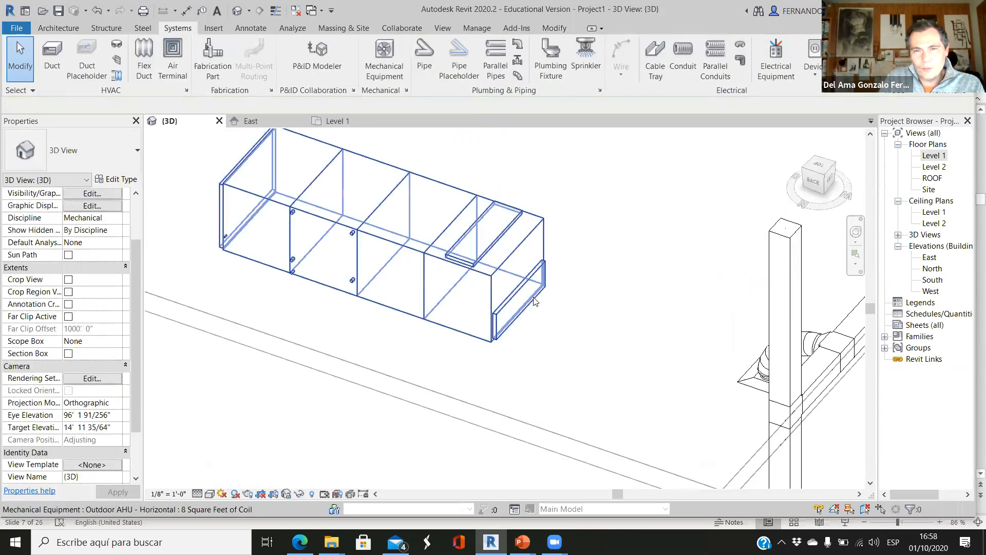
left_click(534, 301)
scroll(529, 339, "up", 3)
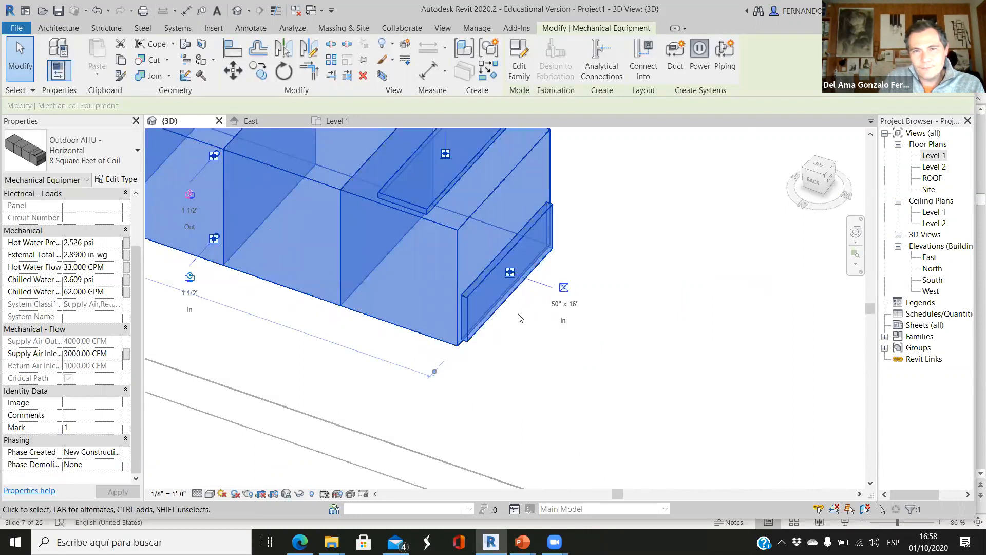
scroll(518, 318, "down", 4)
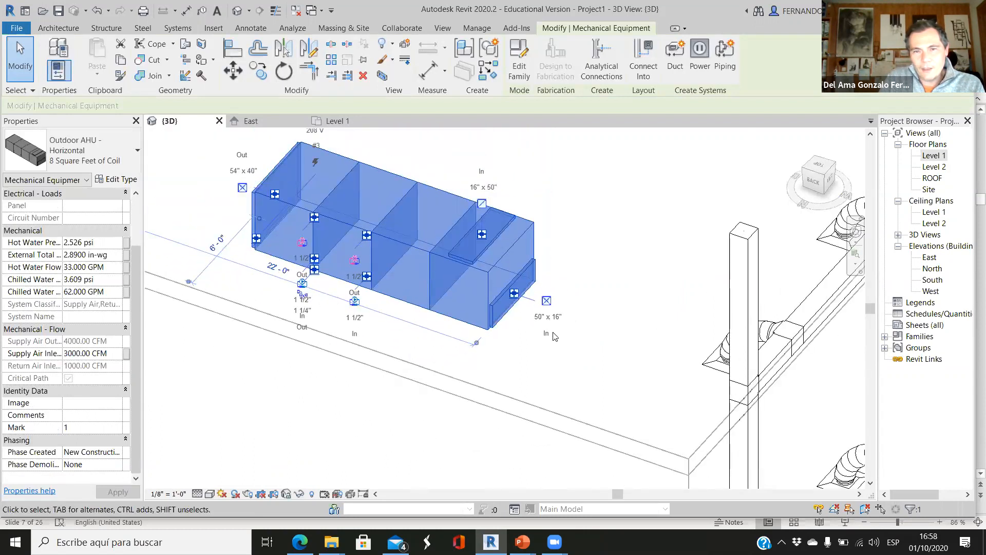
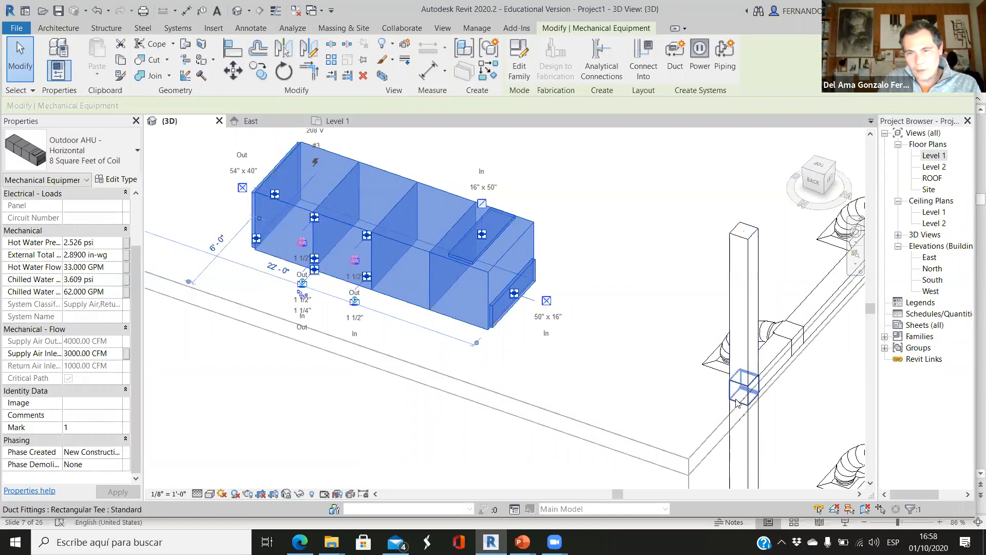
scroll(272, 251, "down", 3)
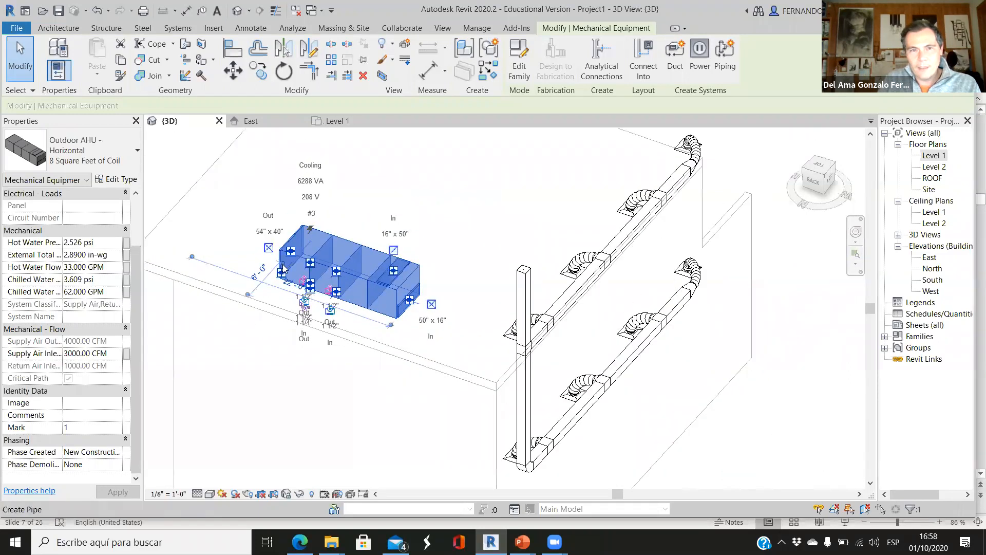
scroll(275, 219, "up", 2)
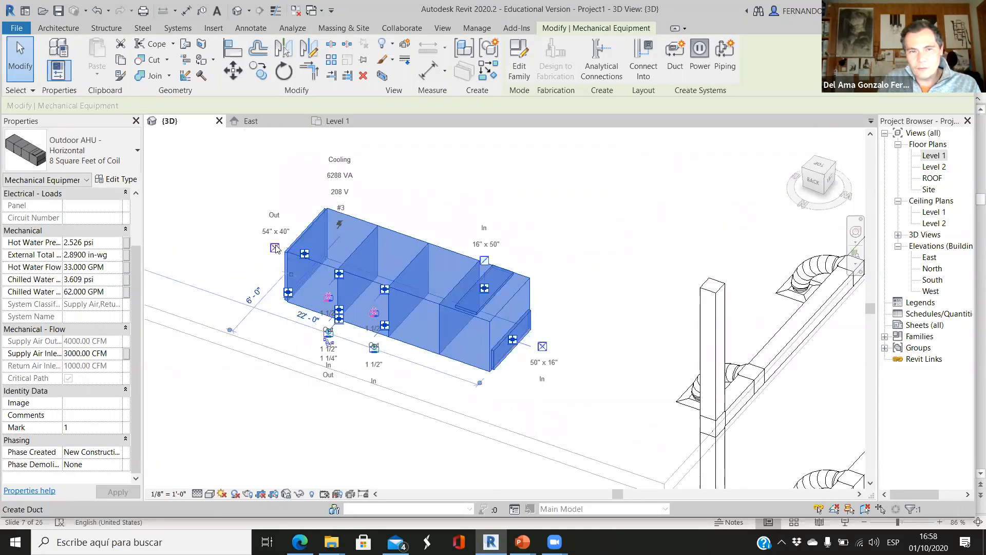
scroll(274, 249, "down", 2)
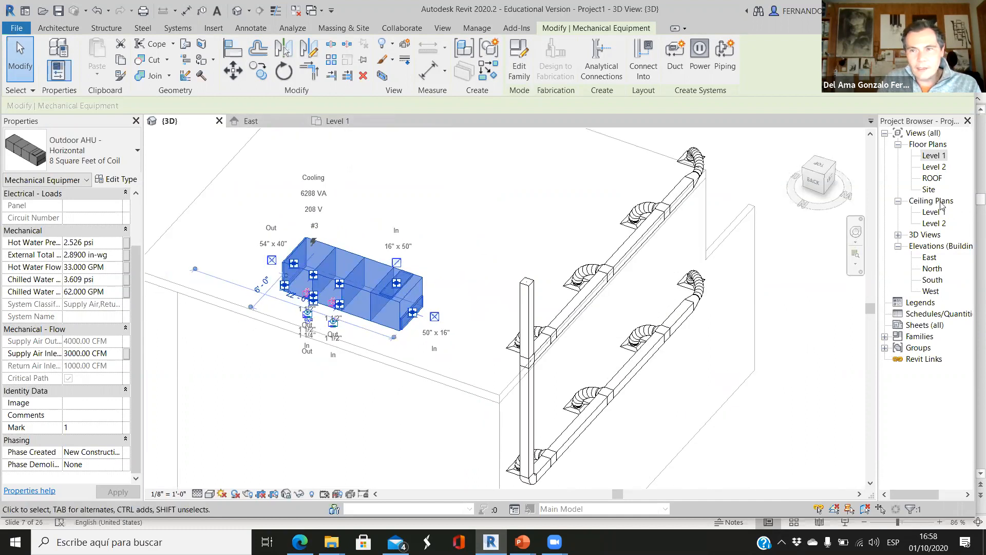
In the ROOF floor plan, rotate the air handling unit 180° about its center so its duct outlet faces the riser.
double_click(933, 178)
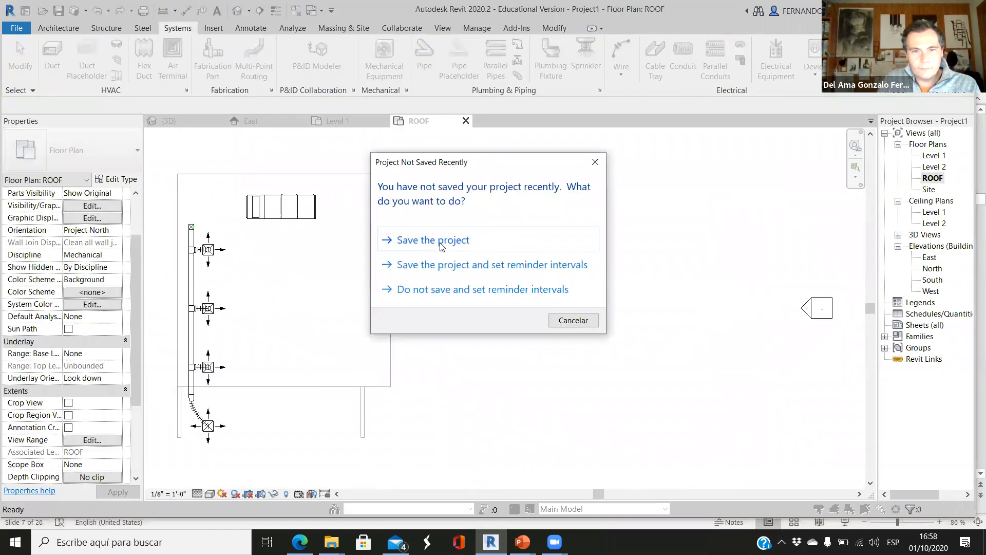
left_click(570, 320)
left_click(281, 207)
scroll(370, 203, "up", 4)
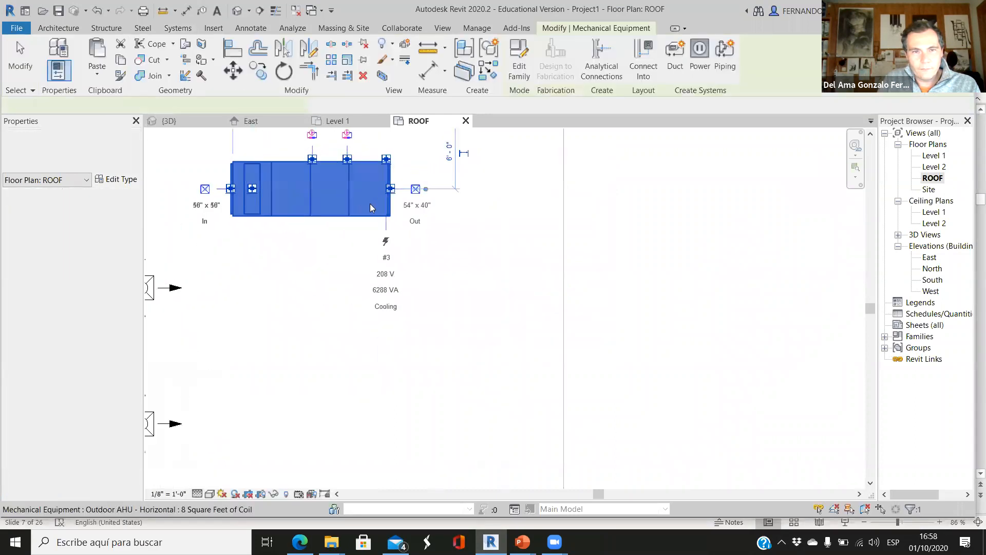
scroll(453, 185, "up", 1)
scroll(698, 251, "down", 3)
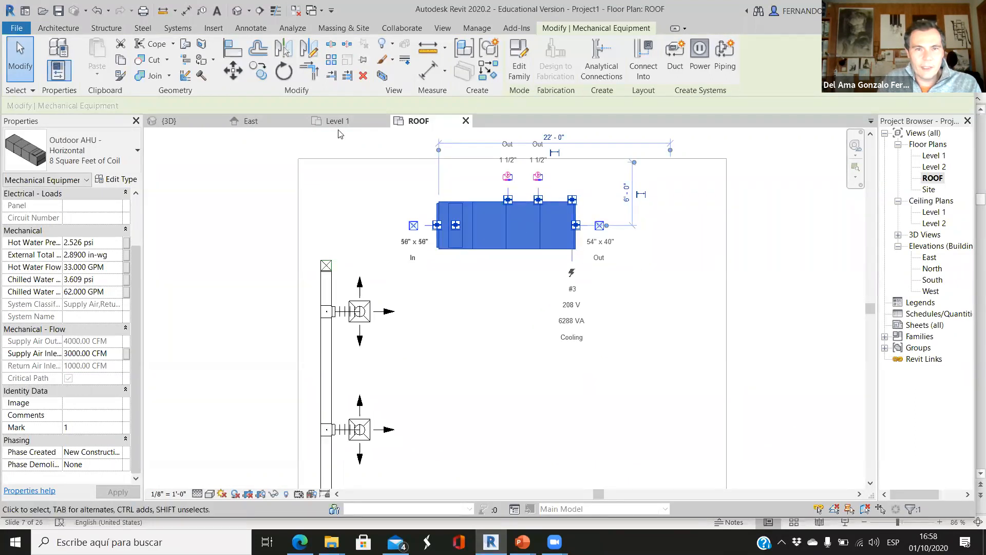
left_click(284, 70)
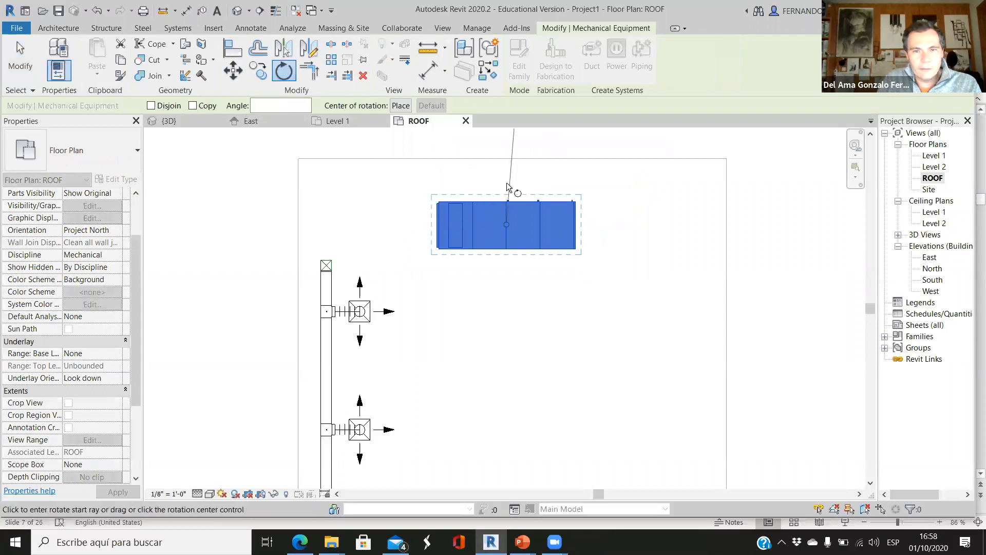
left_click(374, 225)
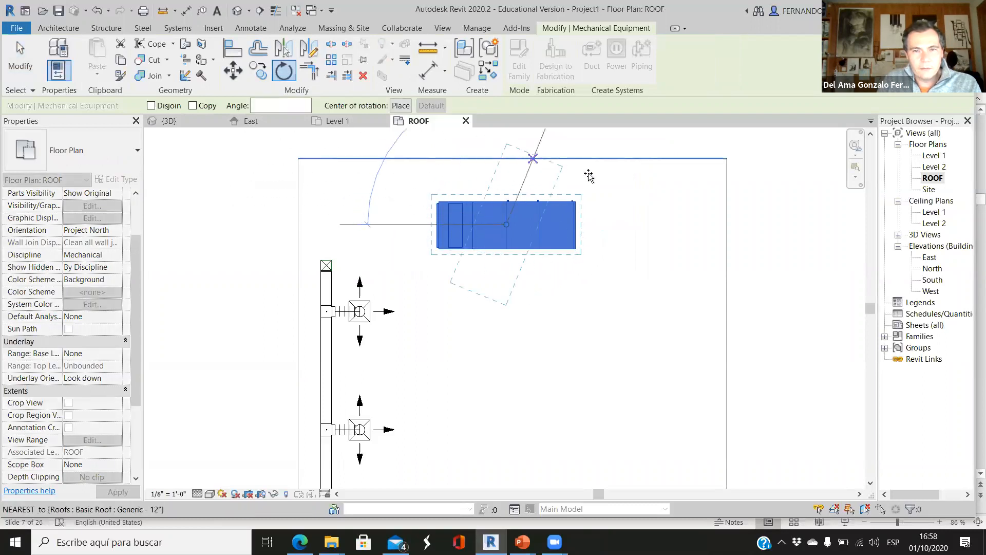
left_click(619, 226)
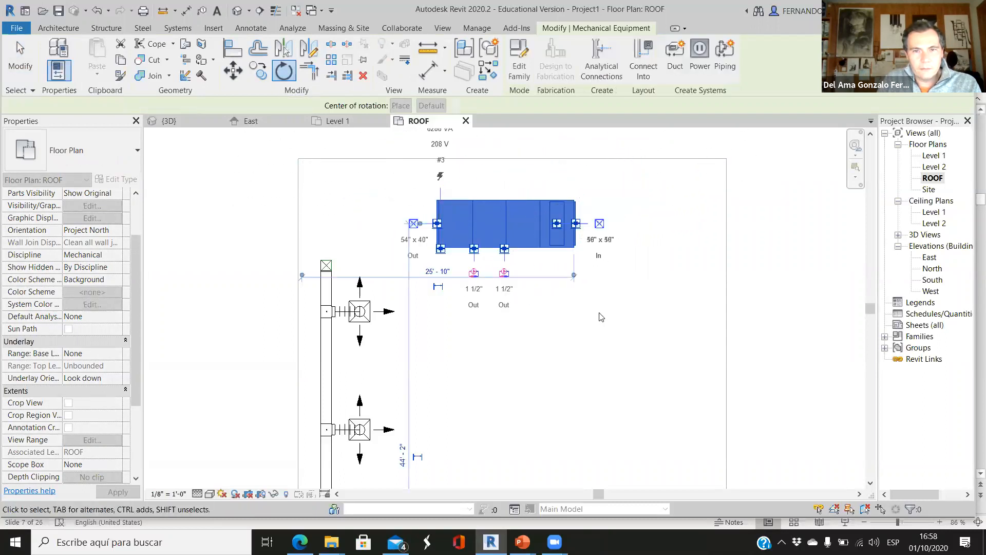
key("Escape")
Check the orientation of the air handling unit's duct outlet relative to the riser in the roof plan and the 3D view.
scroll(434, 235, "up", 2)
left_click(436, 236)
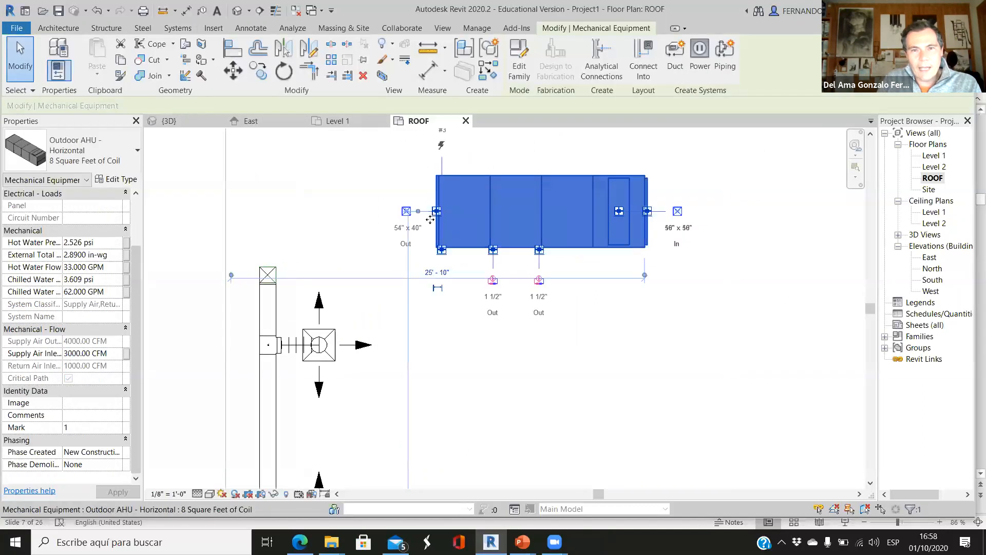
scroll(405, 245, "up", 2)
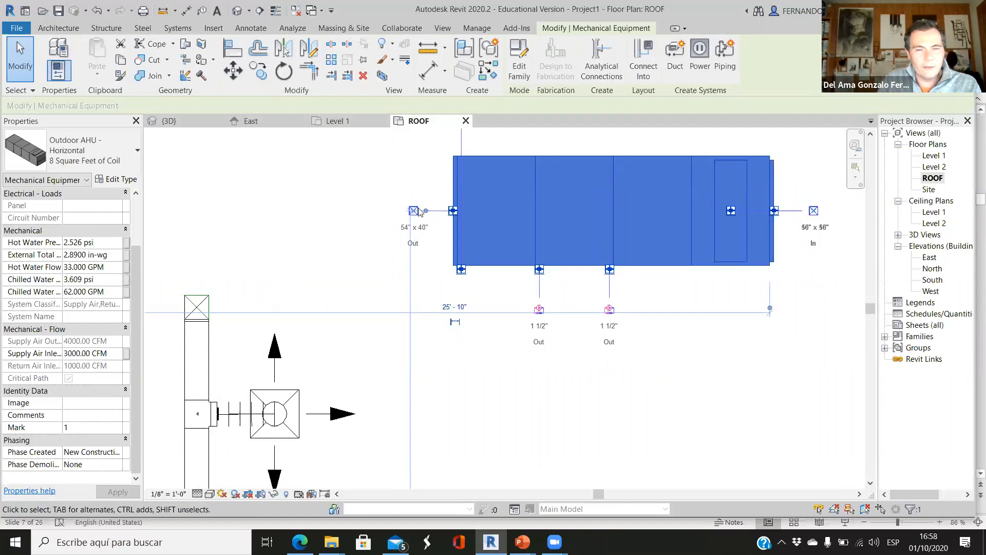
left_click(169, 120)
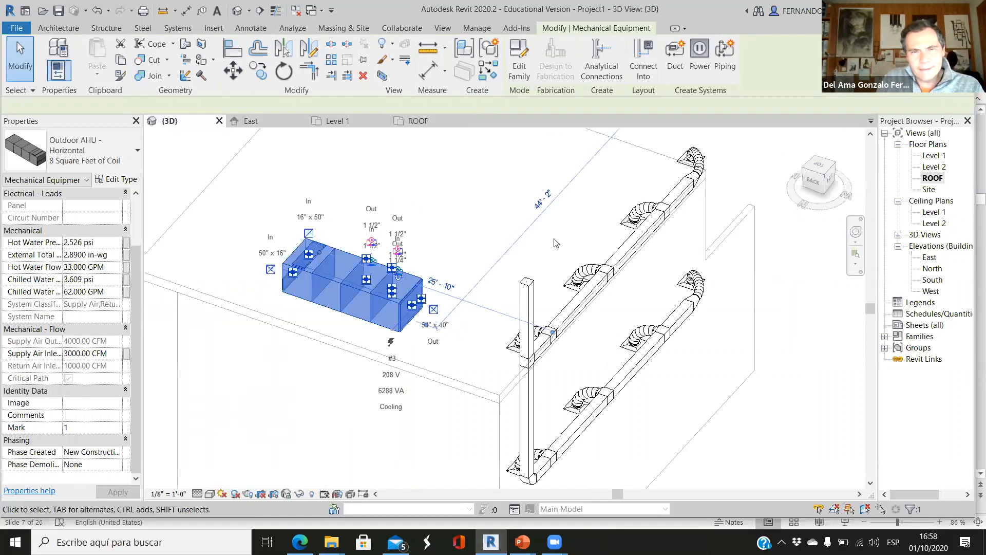
middle_click_drag(411, 416, 360, 414, "shift")
scroll(575, 147, "up", 5)
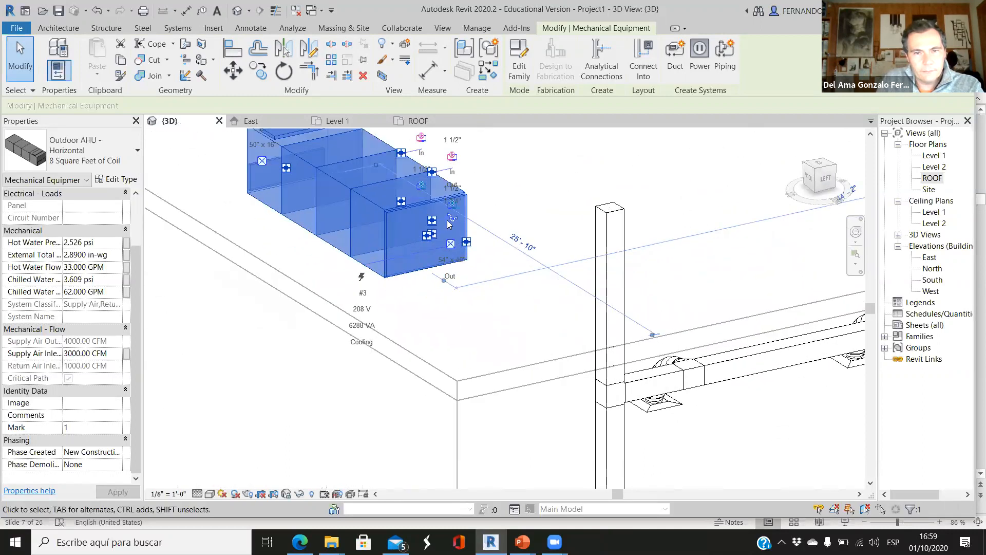
left_click(574, 146)
scroll(510, 166, "up", 3)
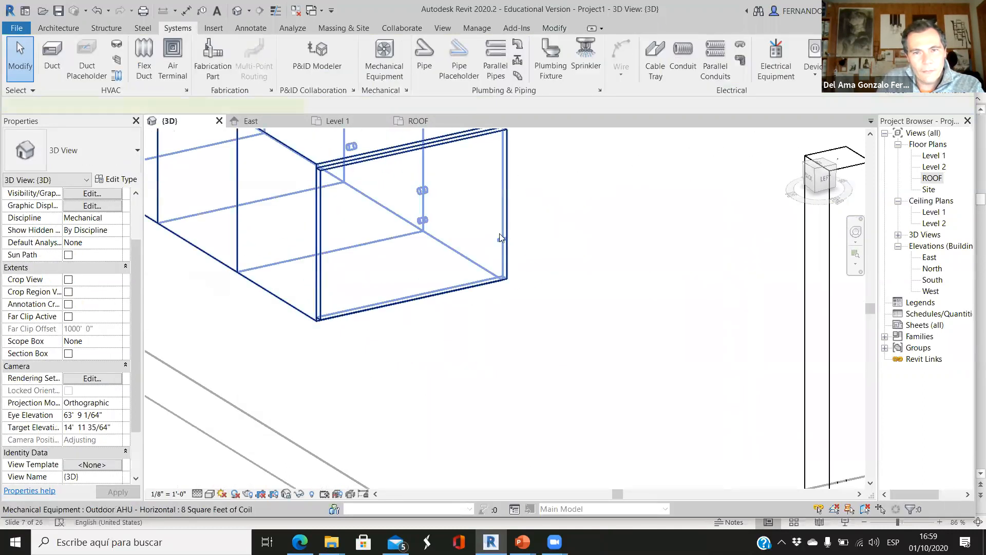
Draw a straight 54" x 40" supply air duct from the air handling unit's outlet connector toward the riser.
left_click(500, 234)
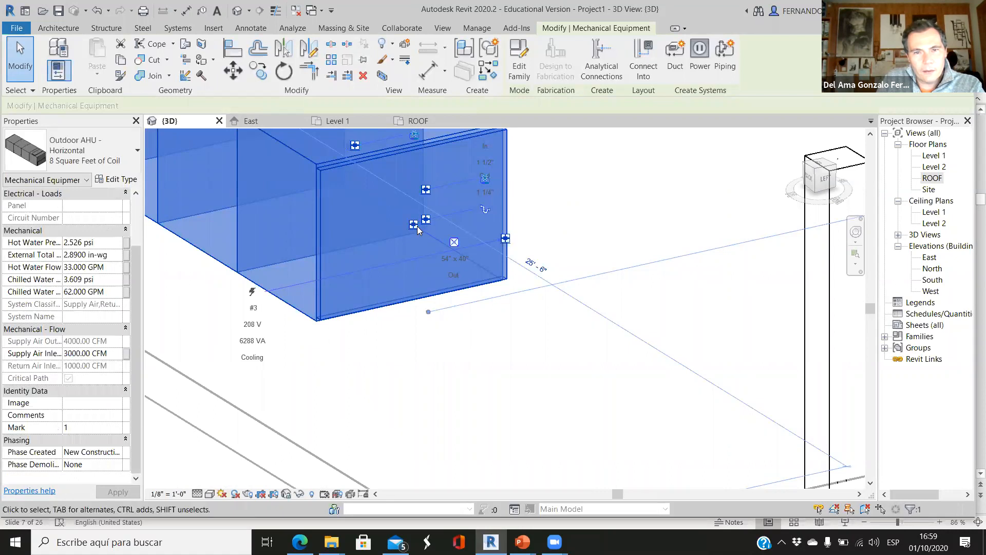
scroll(452, 257, "up", 2)
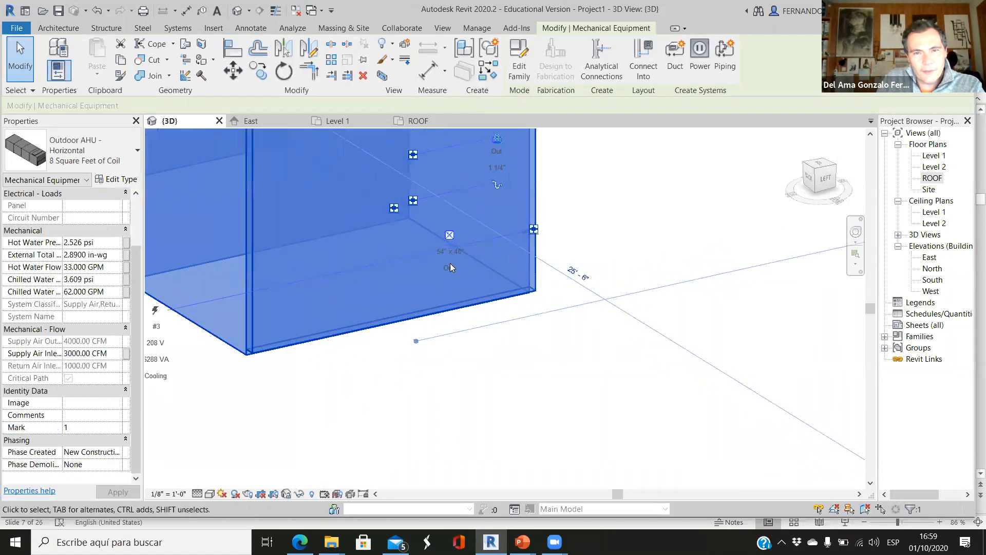
scroll(442, 242, "down", 2)
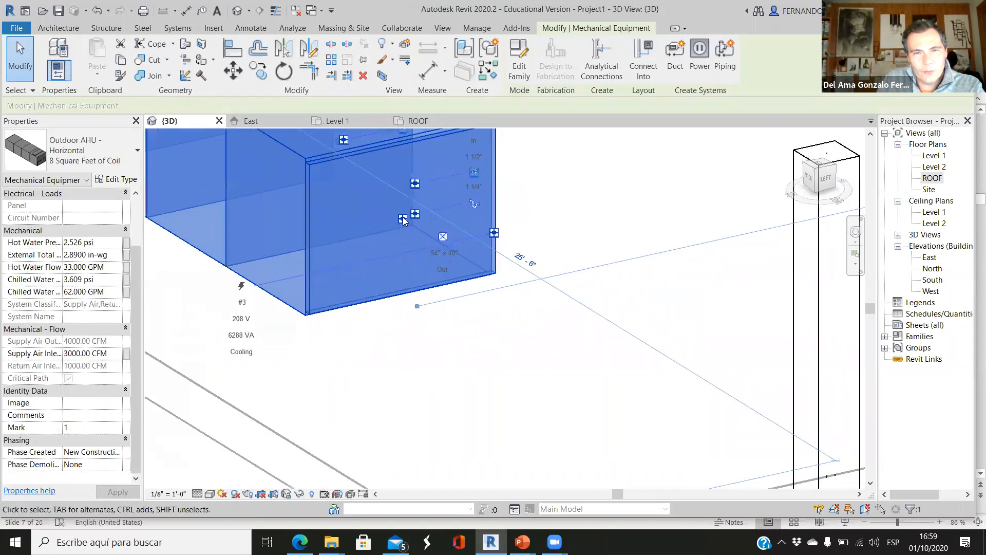
middle_click_drag(495, 343, 502, 234, "shift")
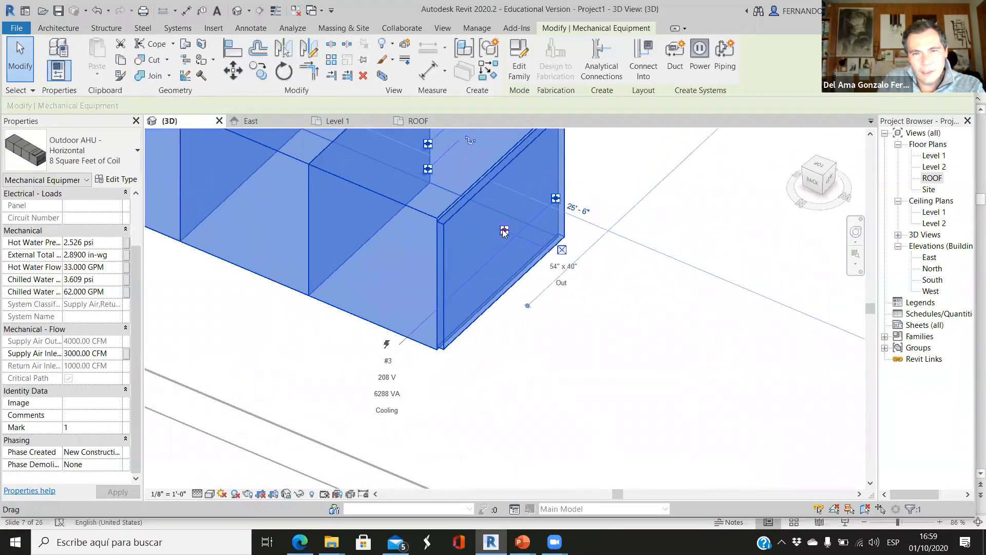
right_click(504, 232)
left_click(542, 213)
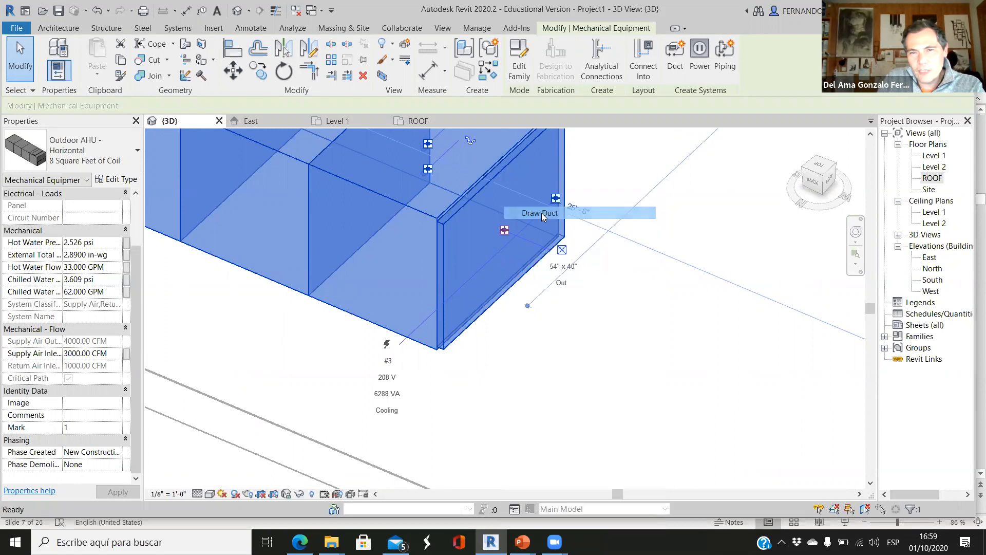
scroll(748, 332, "down", 5)
left_click(691, 312)
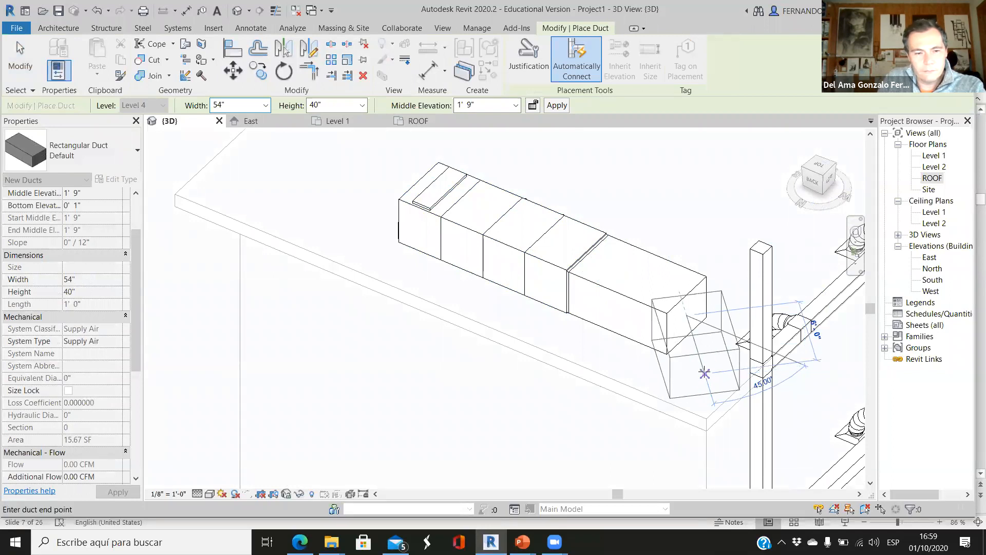
key("Escape")
scroll(545, 304, "down", 3)
middle_click_drag(705, 350, 447, 287, "shift")
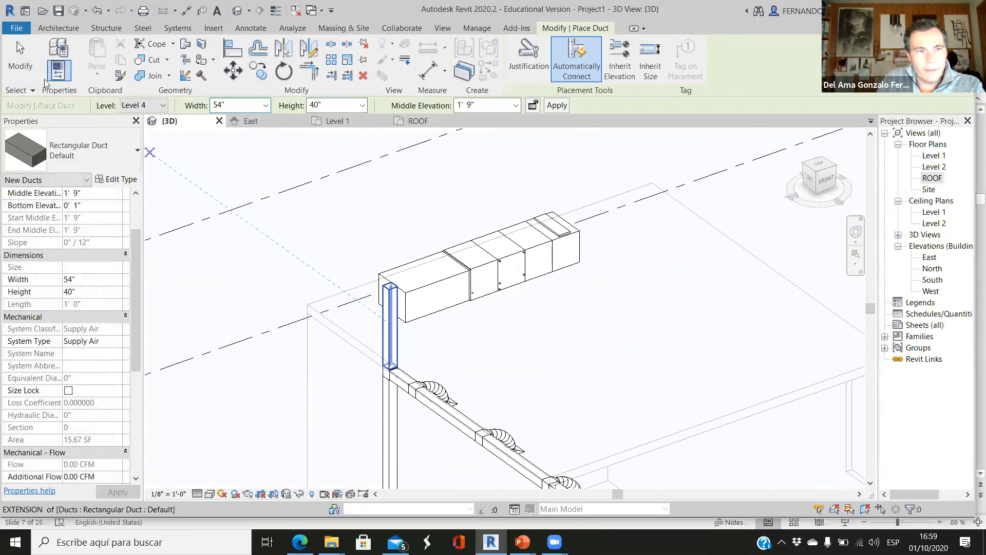
Compare the width and height of the duct at the air handling unit's outlet with those of the riser.
left_click(20, 57)
left_click(441, 288)
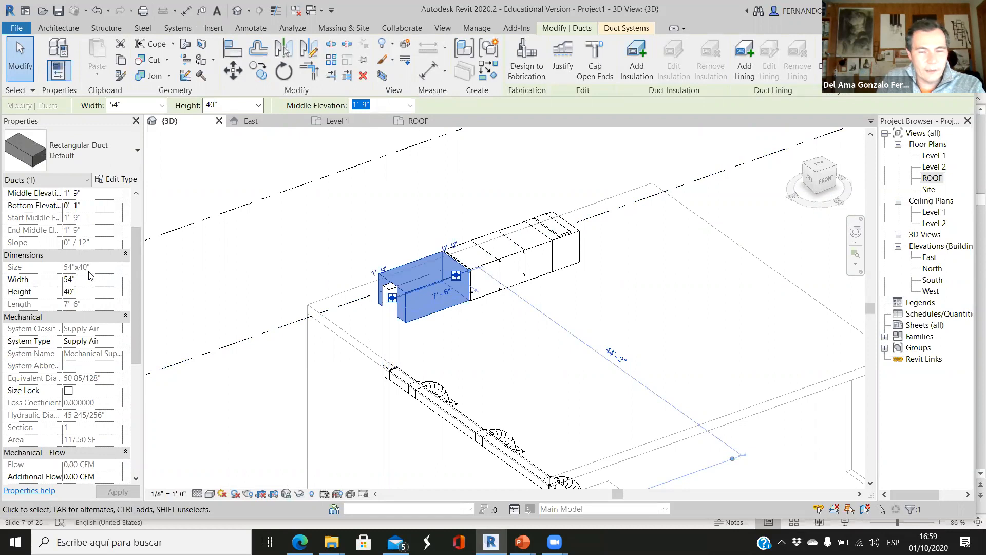
scroll(462, 316, "up", 4)
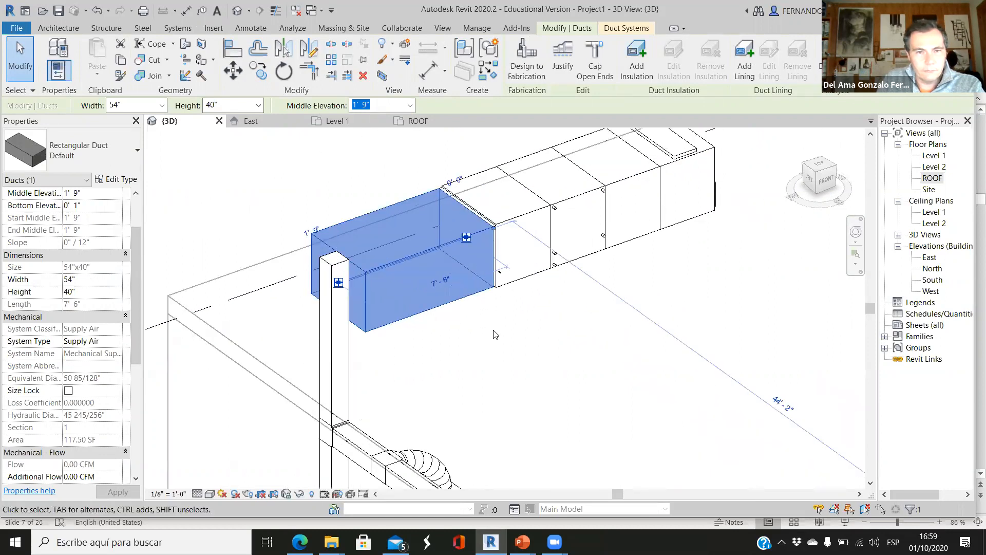
left_click(348, 357)
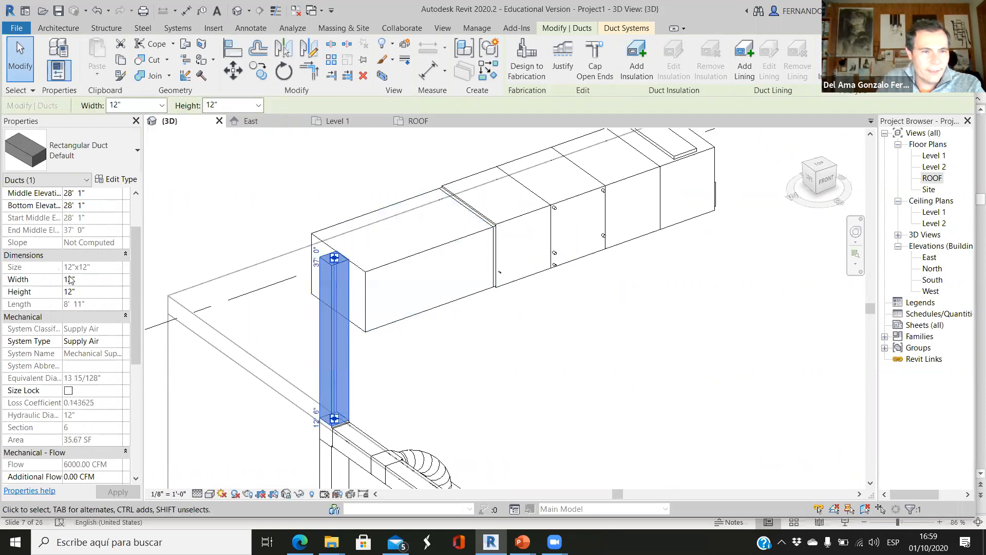
left_click(251, 186)
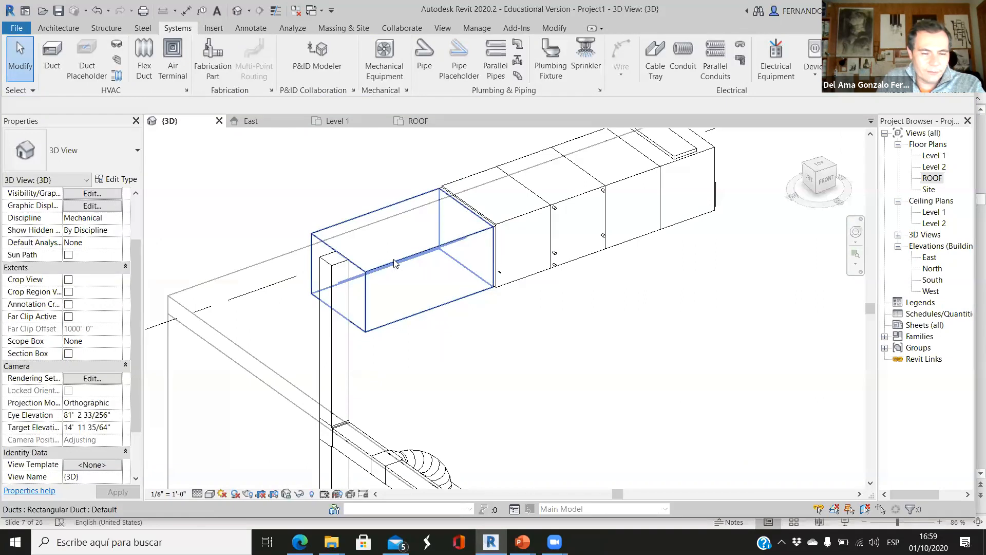
Undo the straight duct drawn from the air handling unit's outlet and inspect the unit's duct connectors.
key("ctrl+z")
scroll(624, 374, "down", 5)
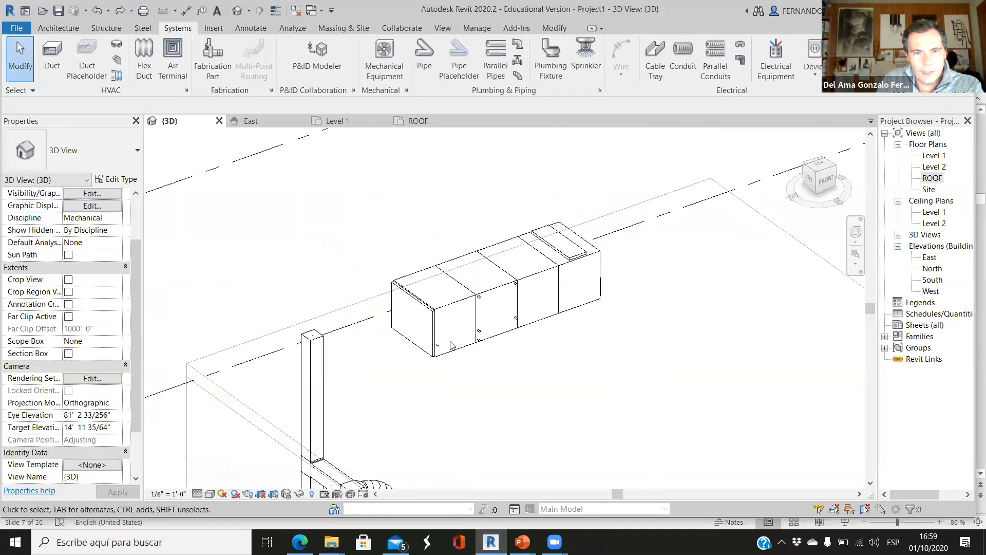
scroll(452, 345, "up", 3)
left_click(406, 353)
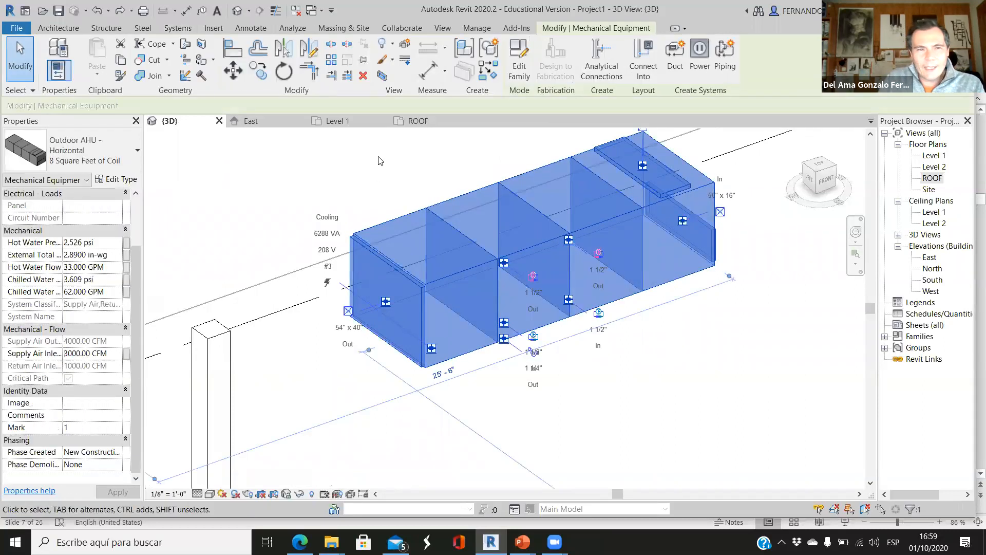
scroll(431, 335, "down", 4)
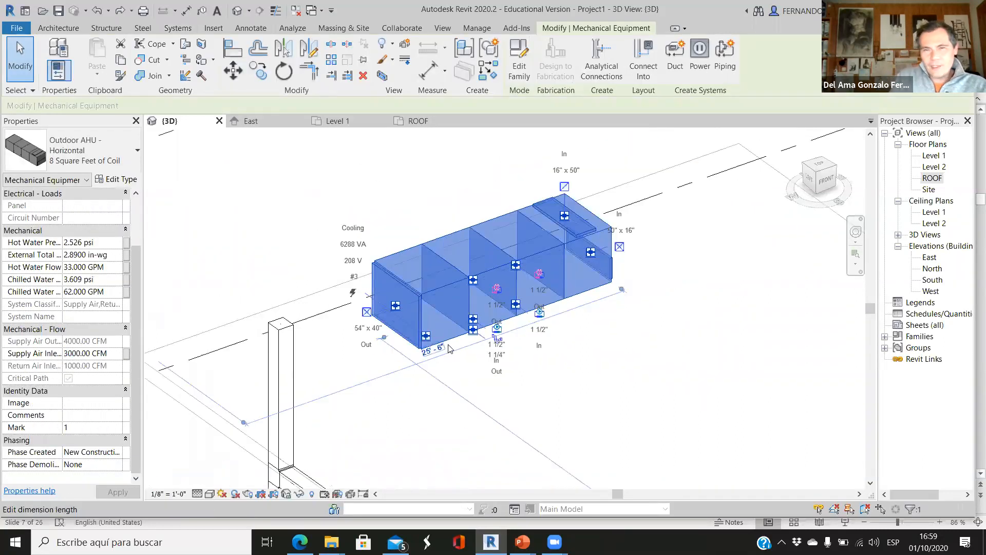
scroll(515, 319, "up", 4)
scroll(514, 319, "up", 1)
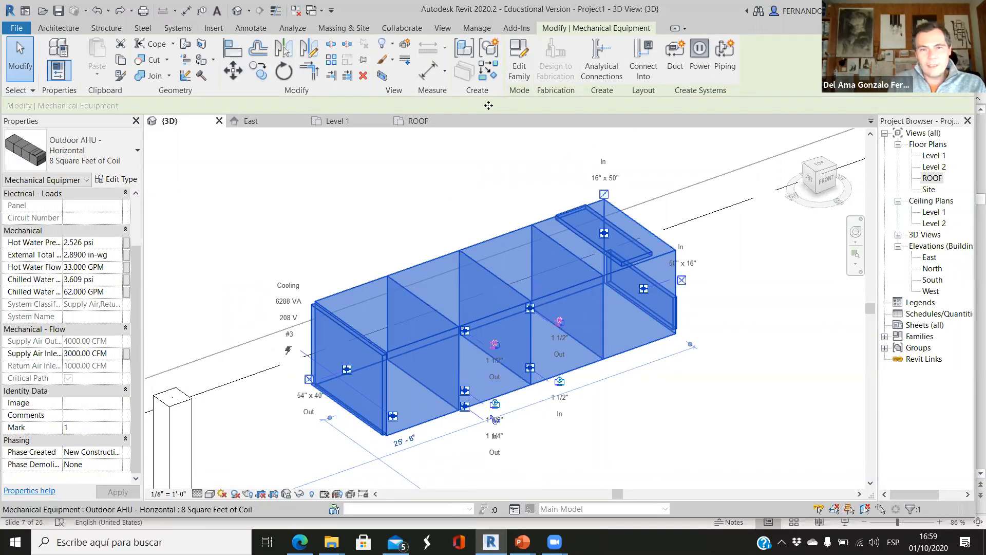
Duplicate the air handling unit's type under a new name made of the author's first name and "AHU".
left_click(486, 154)
left_click(397, 350)
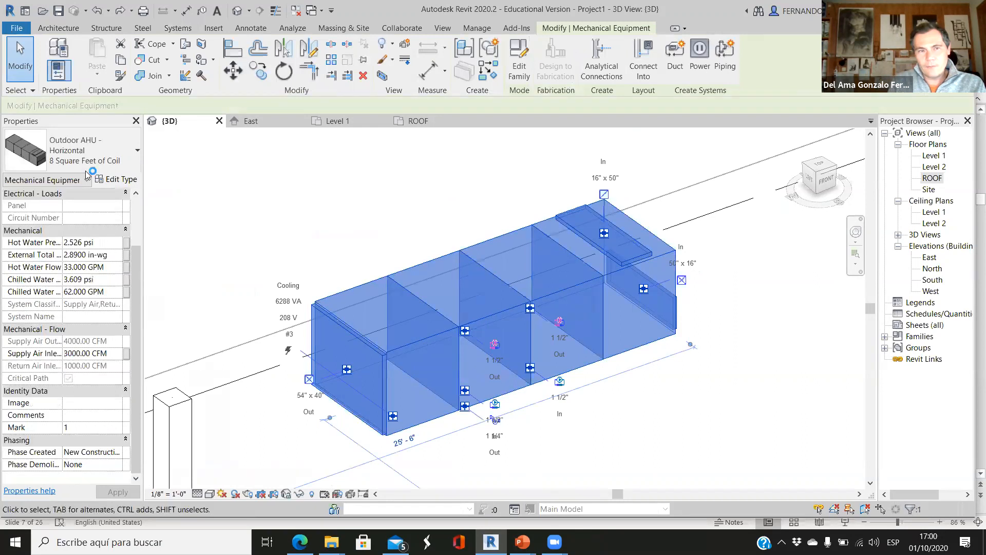
left_click(117, 179)
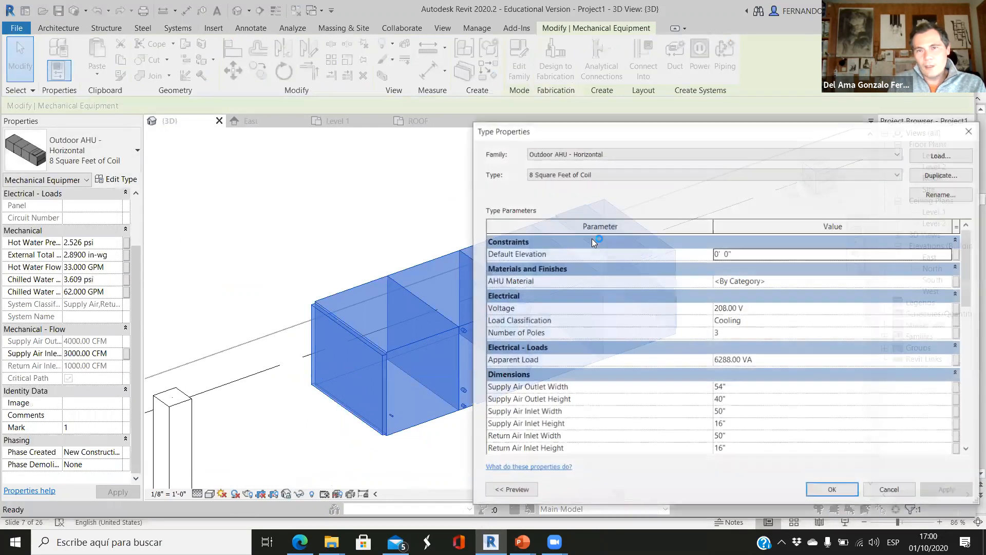
left_click(942, 174)
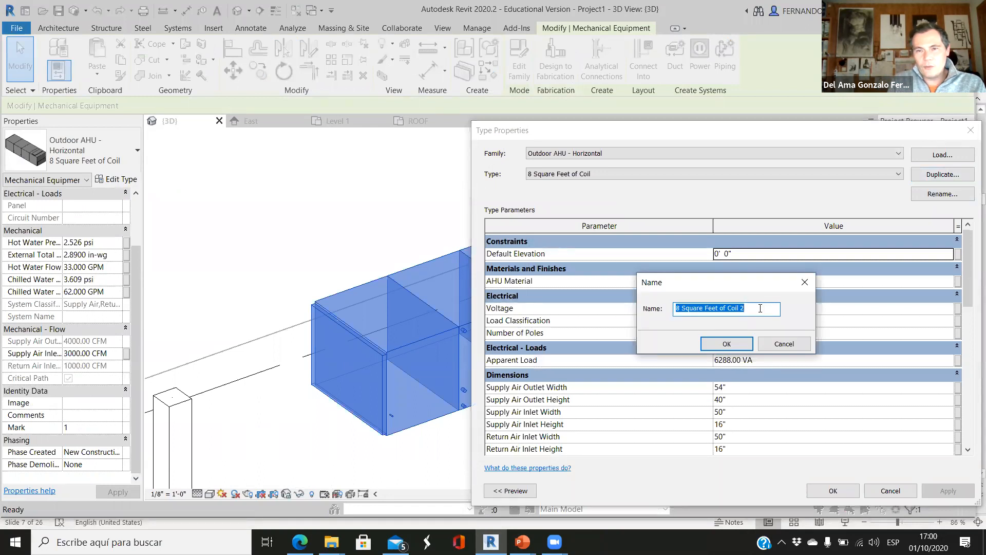
type("Fer")
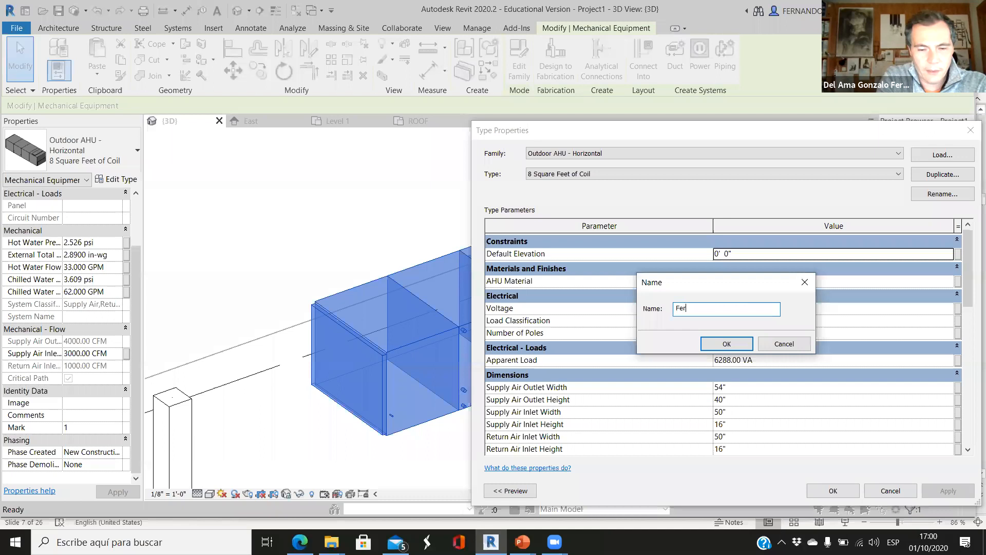
type("nado AHU")
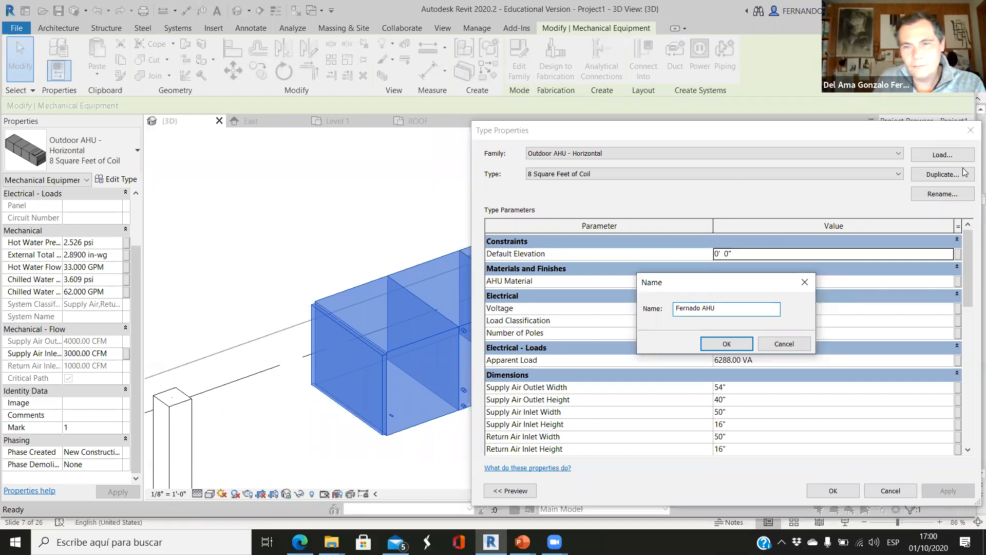
left_click(693, 308)
type("n")
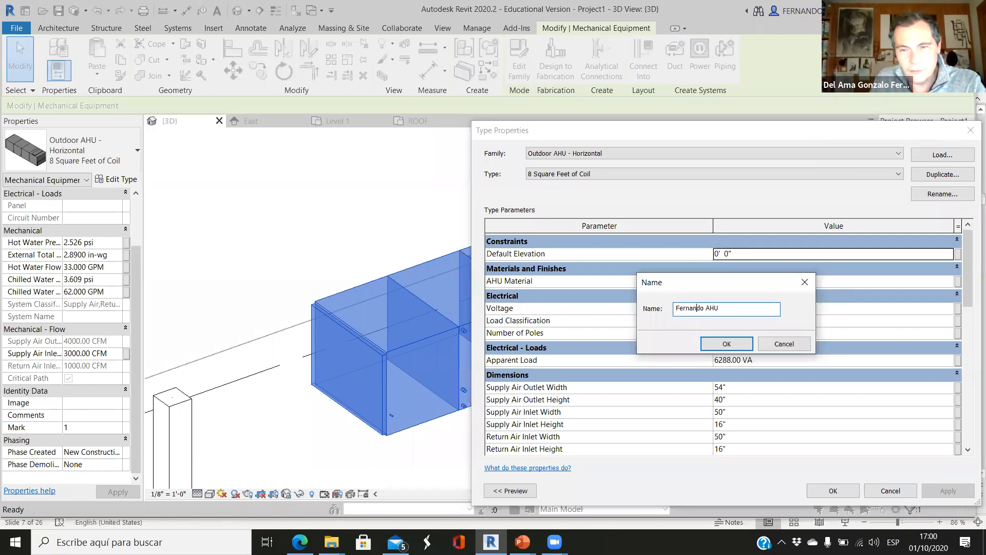
left_click(732, 343)
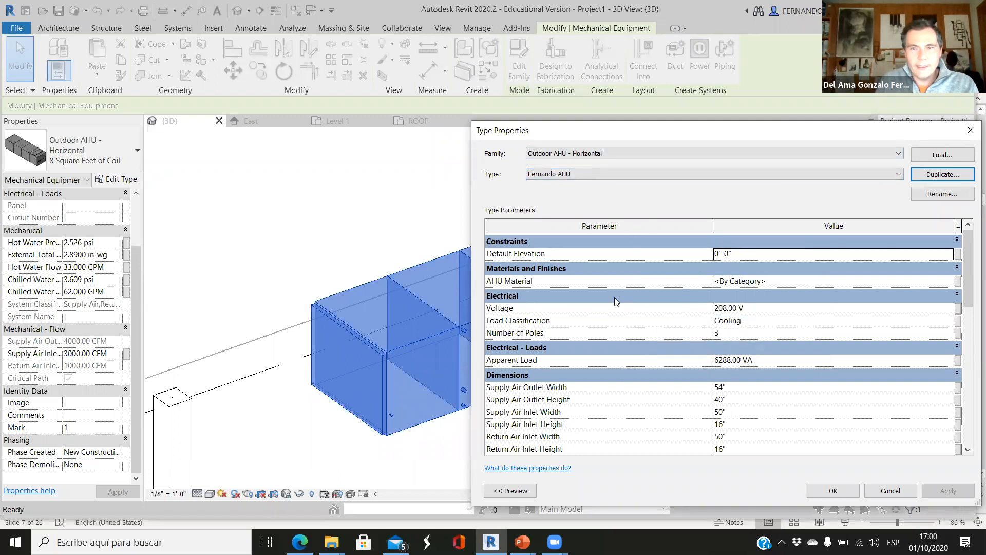
Set the new type's Supply Air Outlet Width and Supply Air Outlet Height to 20" each and apply it to the unit.
scroll(559, 315, "down", 3)
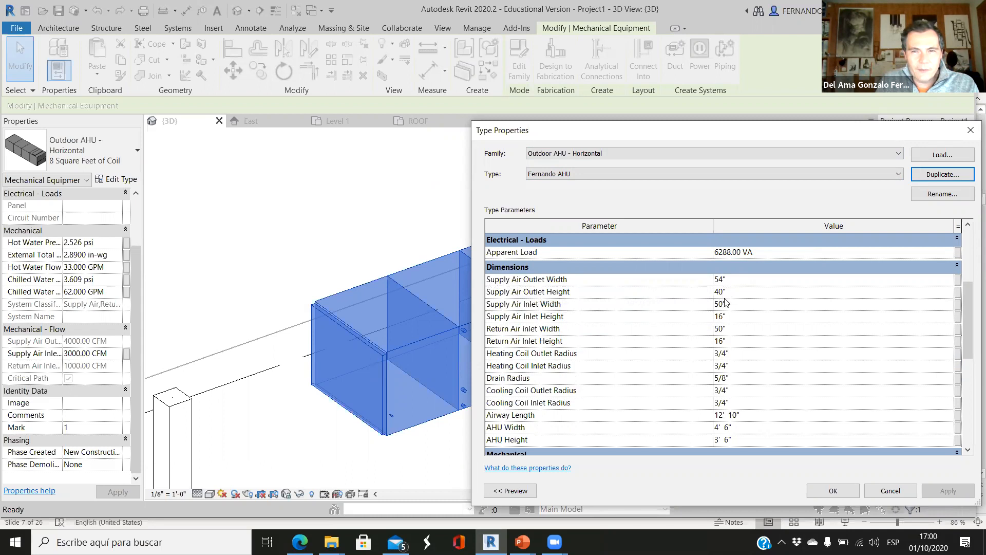
left_click(722, 280)
type("20")
left_click(743, 292)
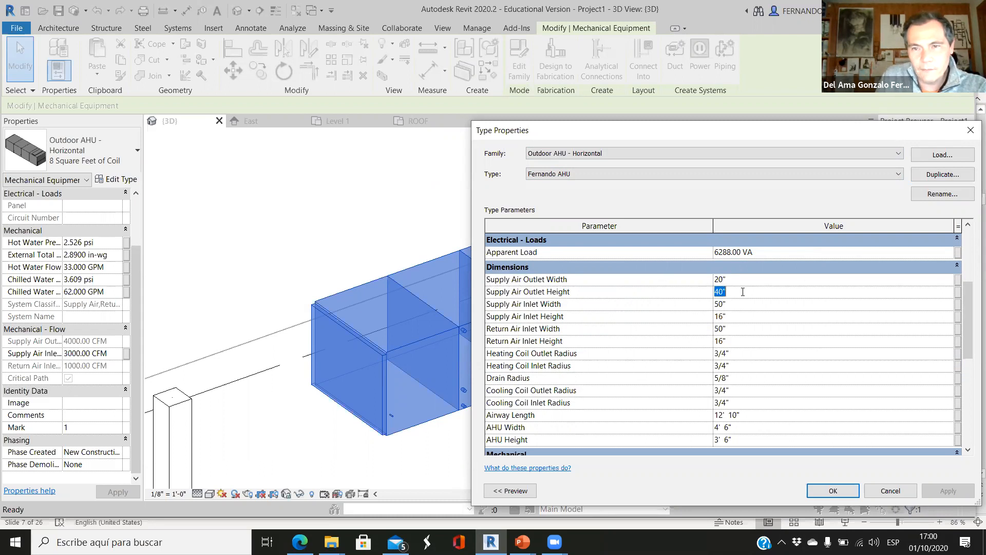
type("20")
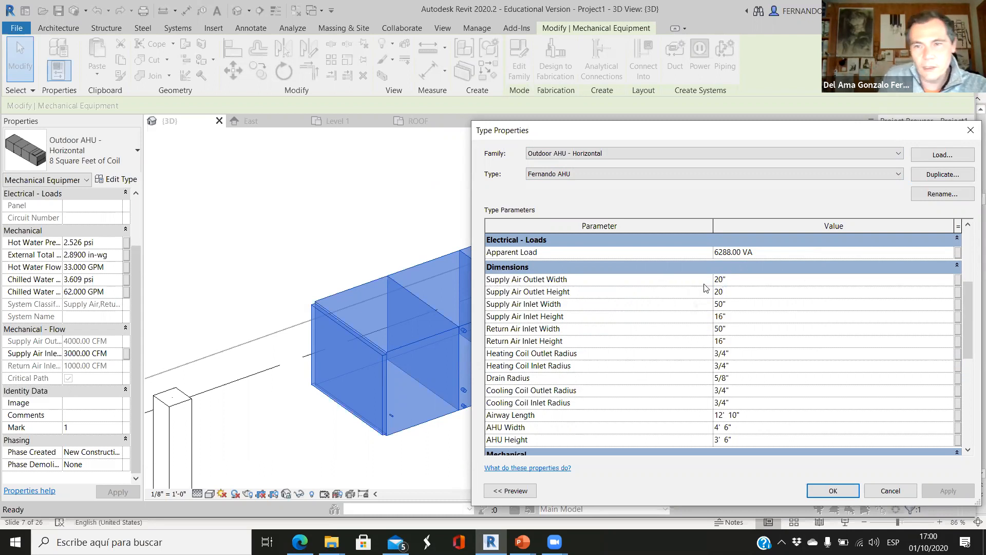
left_click(795, 267)
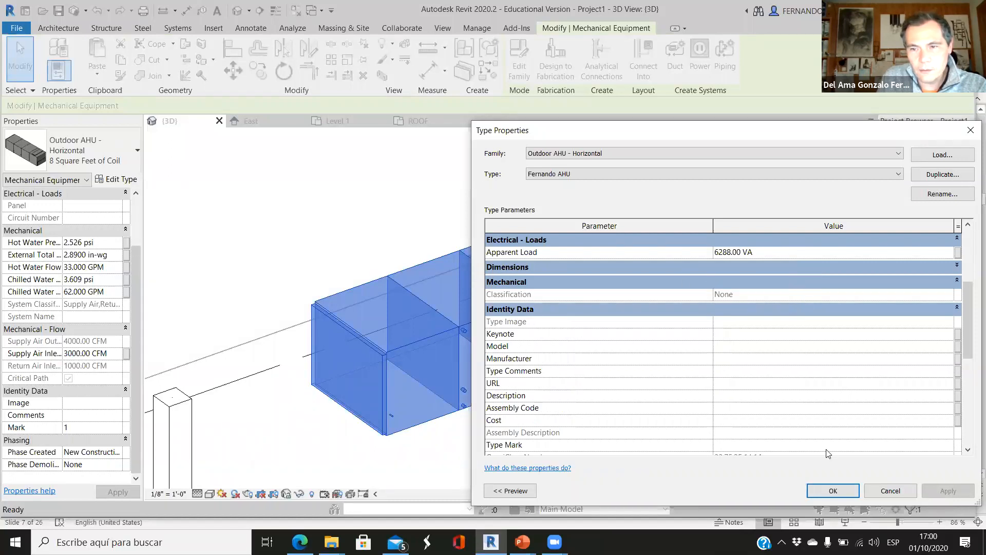
left_click(826, 485)
Examine the air handling unit's resized supply air outlet and its position relative to the riser in the 3D view.
scroll(291, 242, "down", 3)
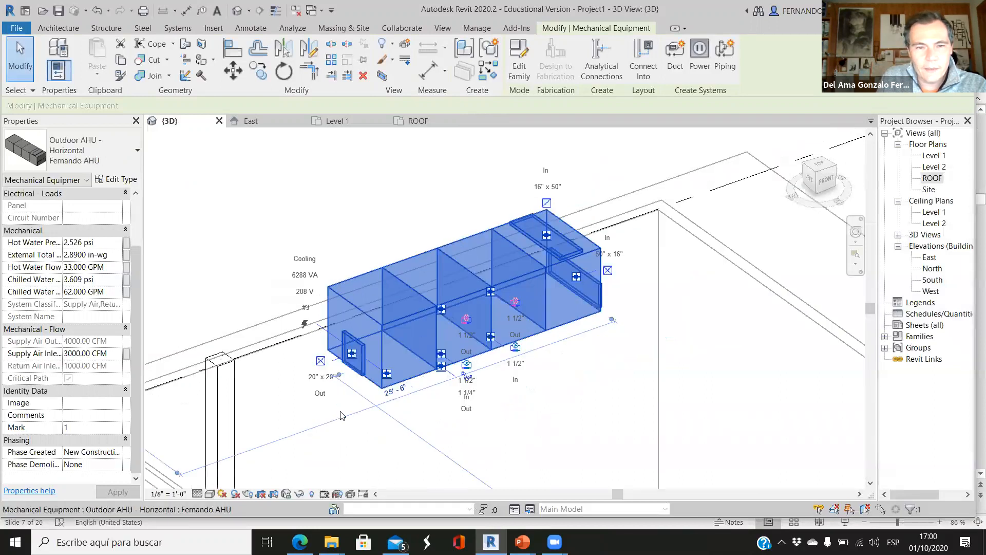
left_click(291, 243)
scroll(365, 362, "up", 5)
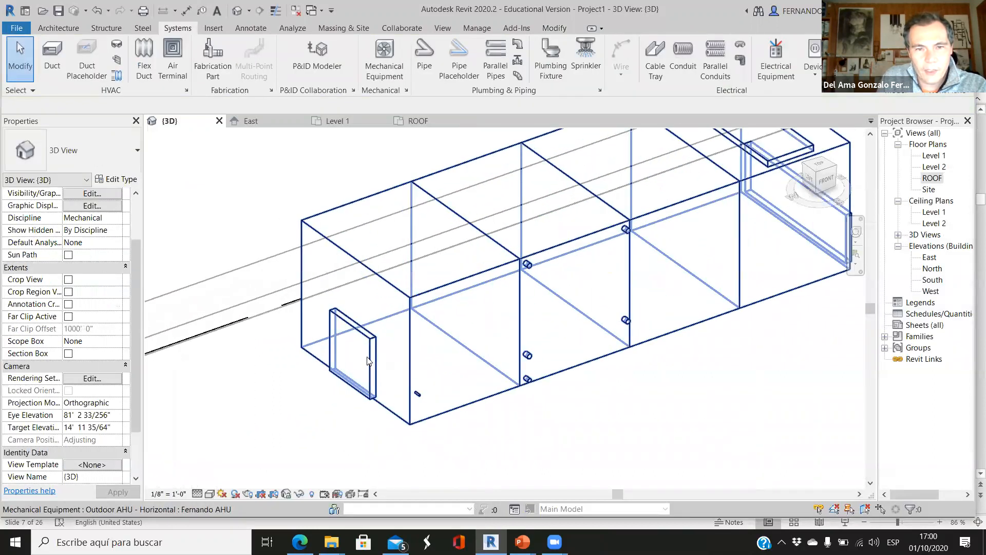
left_click(366, 363)
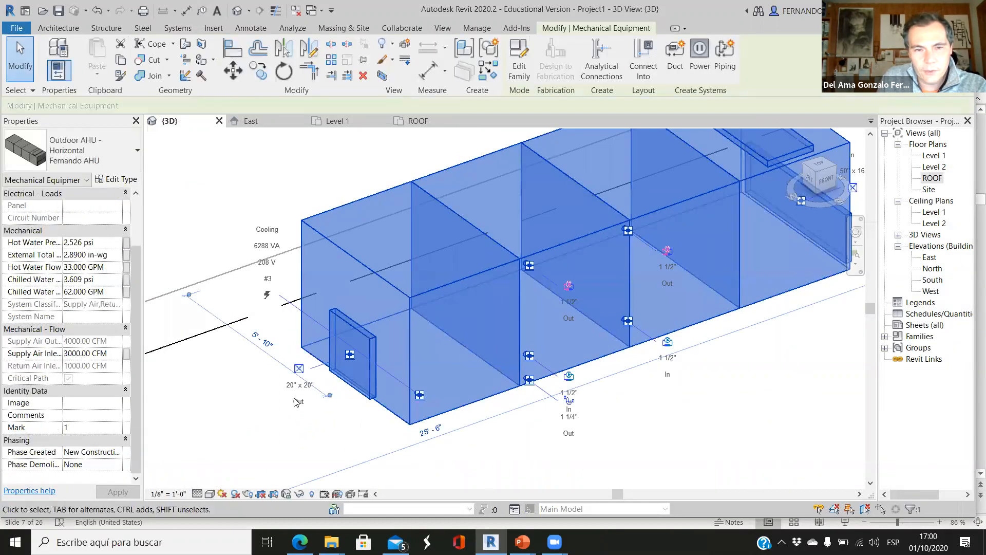
scroll(298, 393, "up", 2)
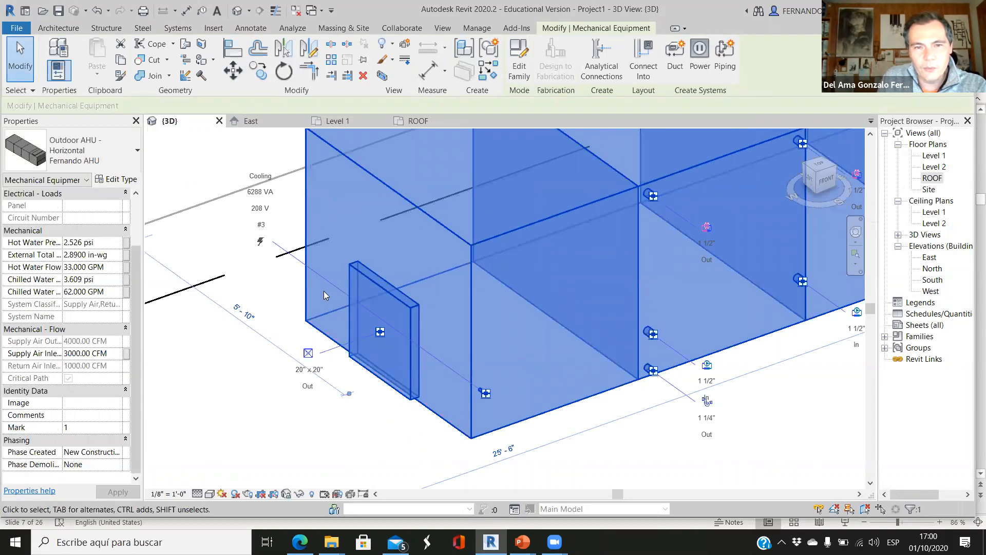
scroll(324, 291, "down", 5)
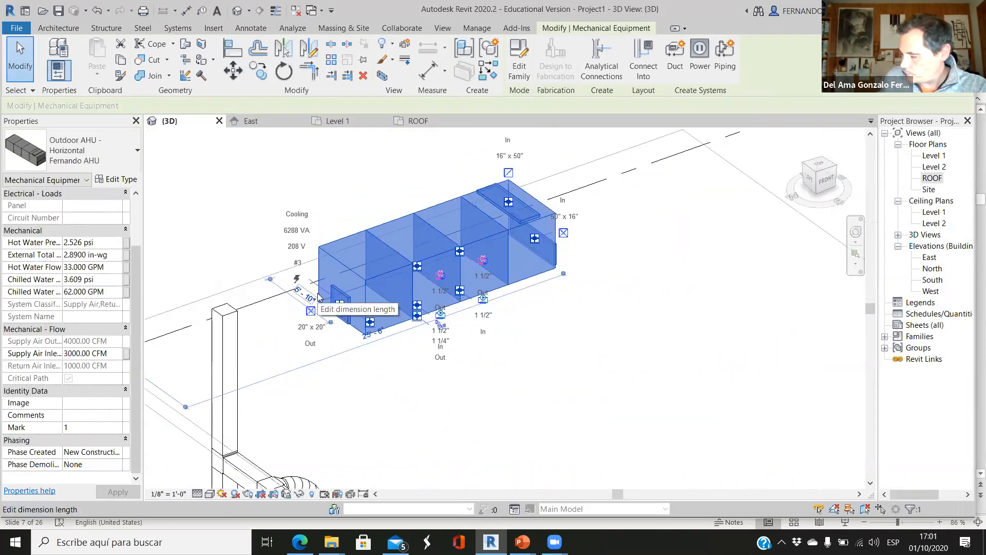
left_click(240, 191)
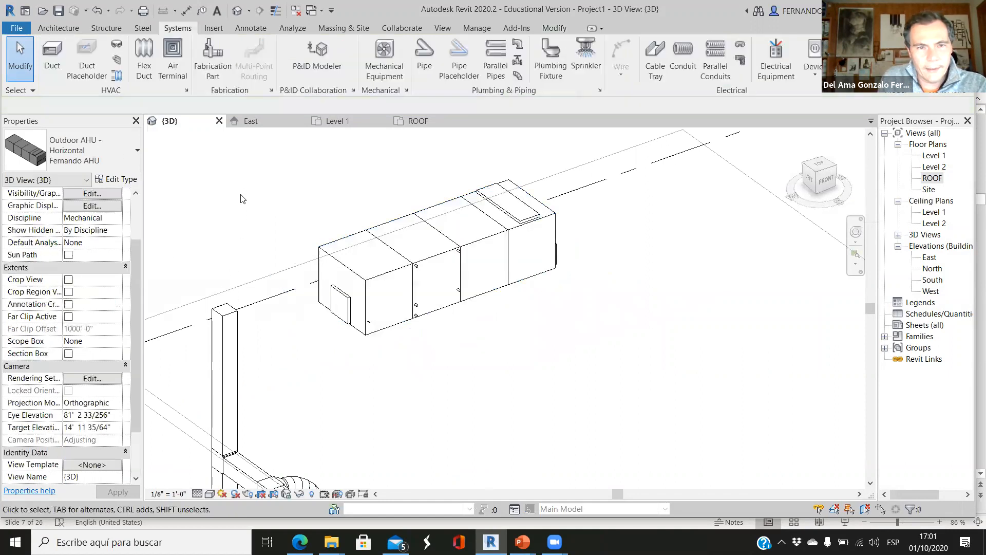
scroll(371, 260, "down", 1)
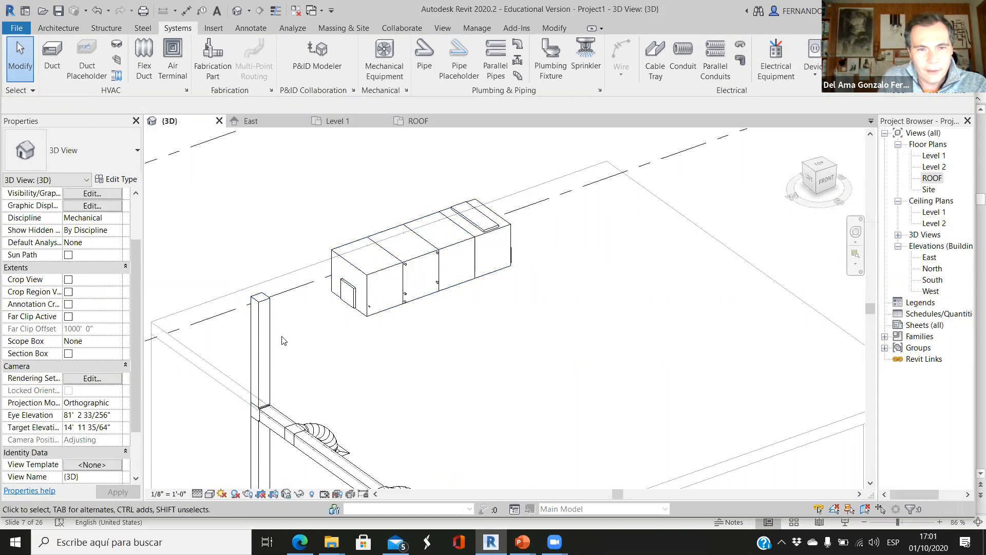
In the ROOF plan, draw a 20" x 20" duct from the unit's outlet about 10'-6" to the riser's centerline, turning 90° and ending short of the riser.
left_click(414, 122)
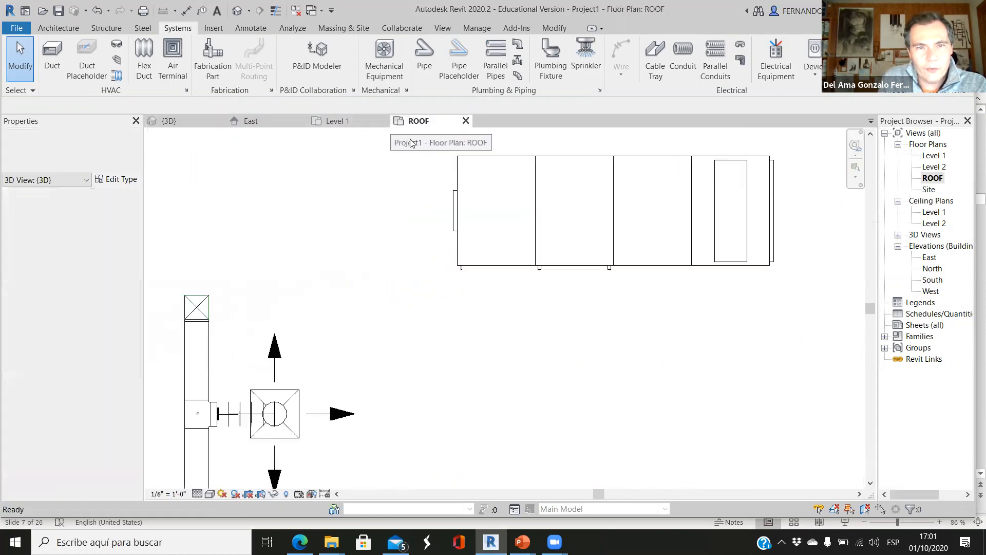
scroll(428, 226, "up", 2)
scroll(472, 252, "down", 3)
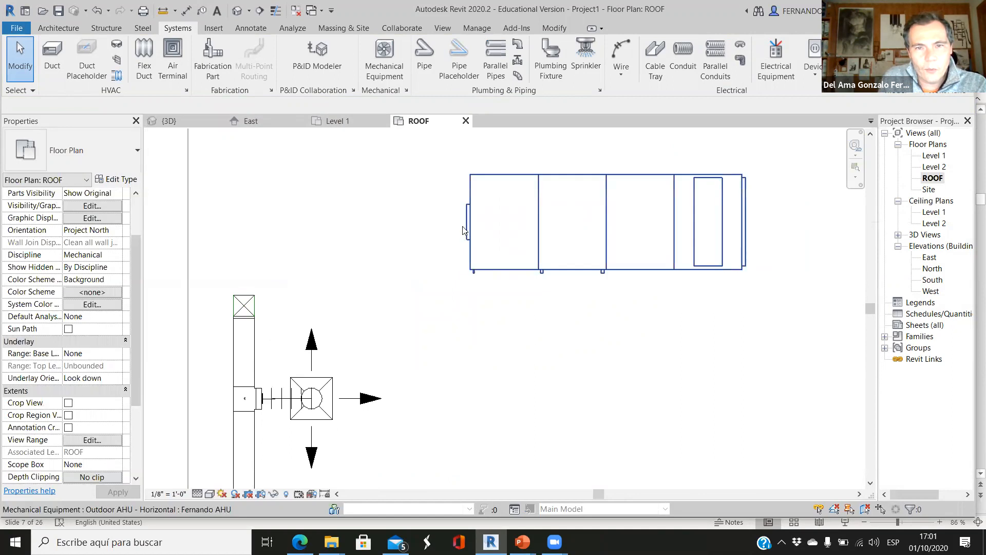
left_click(463, 260)
scroll(452, 226, "up", 2)
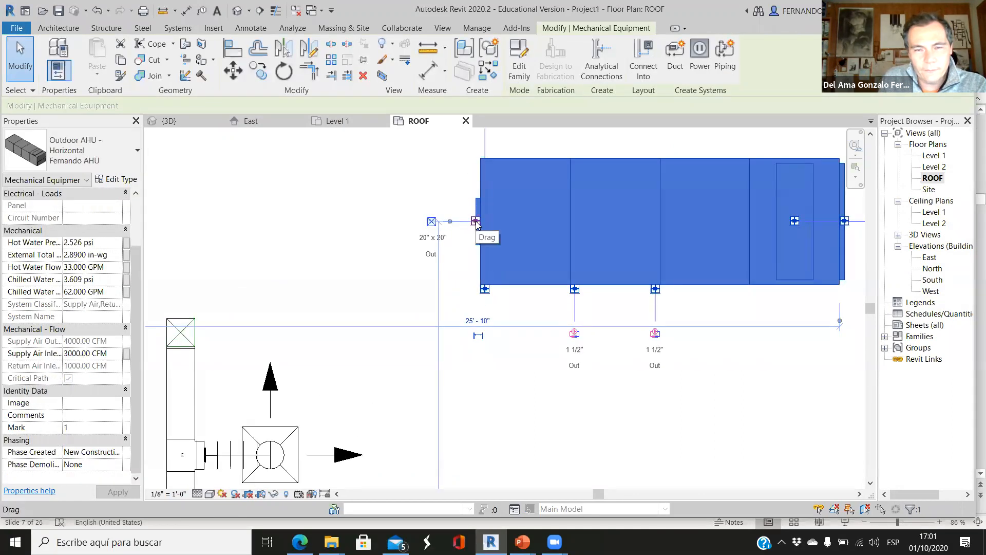
right_click(476, 222)
left_click(523, 242)
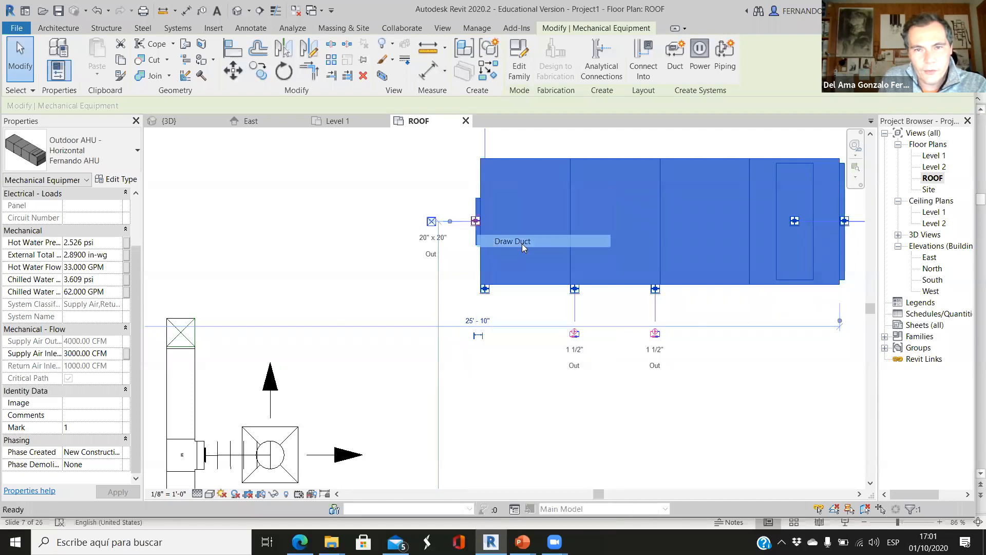
scroll(509, 222, "down", 1)
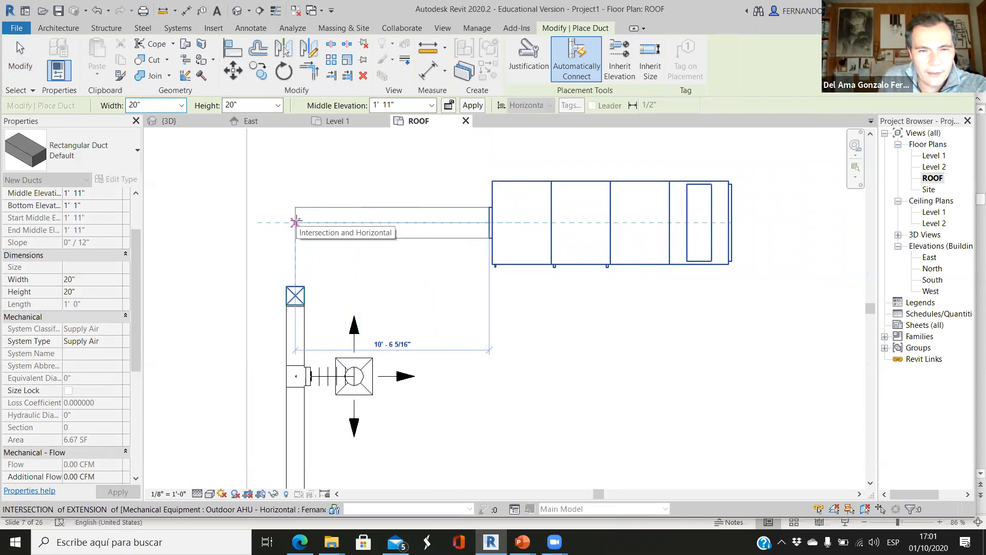
left_click(295, 222)
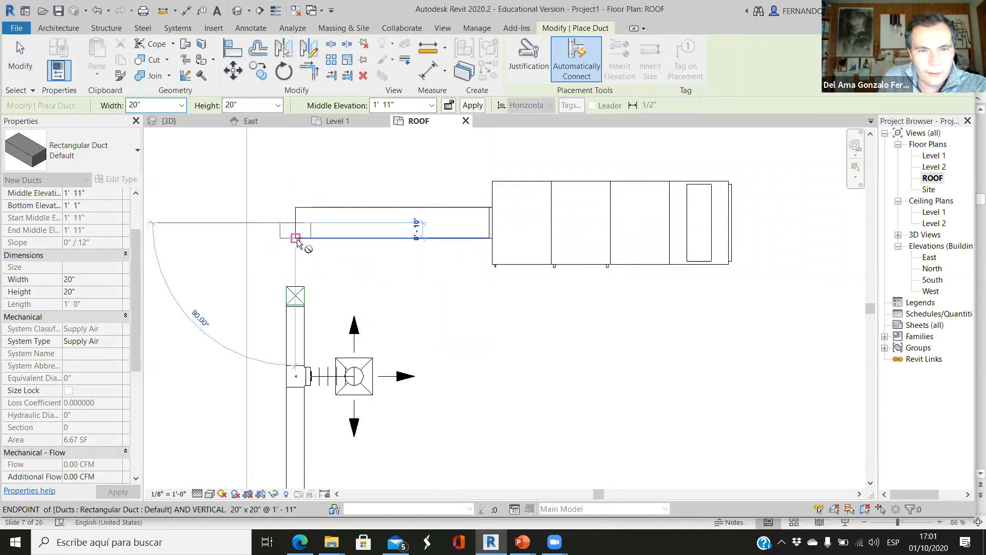
left_click(296, 268)
key("Escape")
scroll(449, 254, "down", 1)
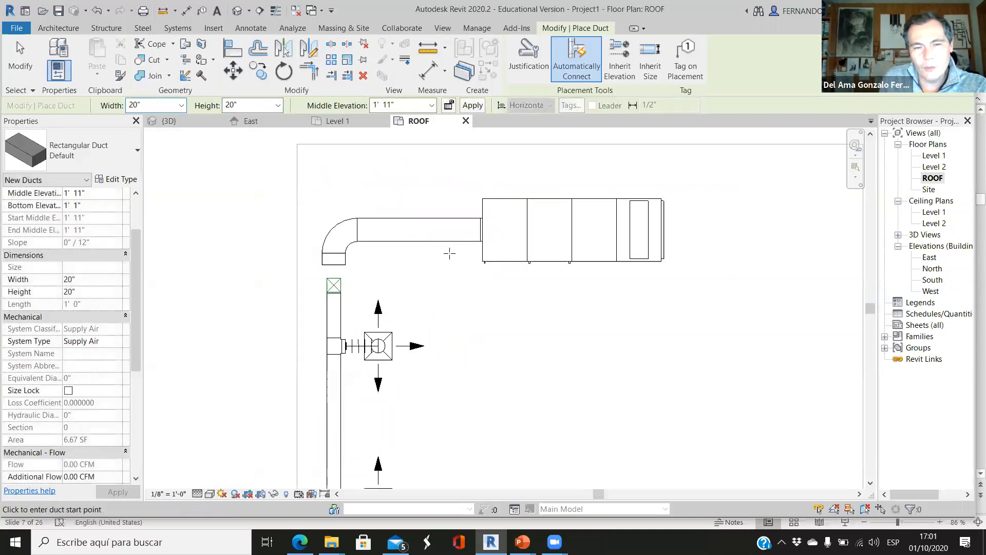
Check in the 3D view how the elbowed duct's open end lines up with the riser.
left_click(176, 122)
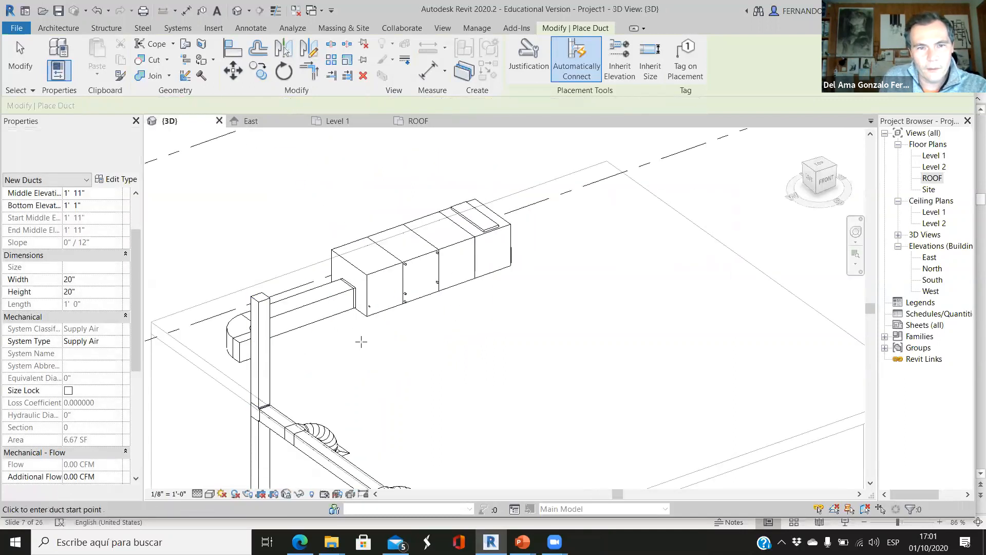
middle_click_drag(352, 439, 447, 325, "shift")
scroll(447, 325, "up", 3)
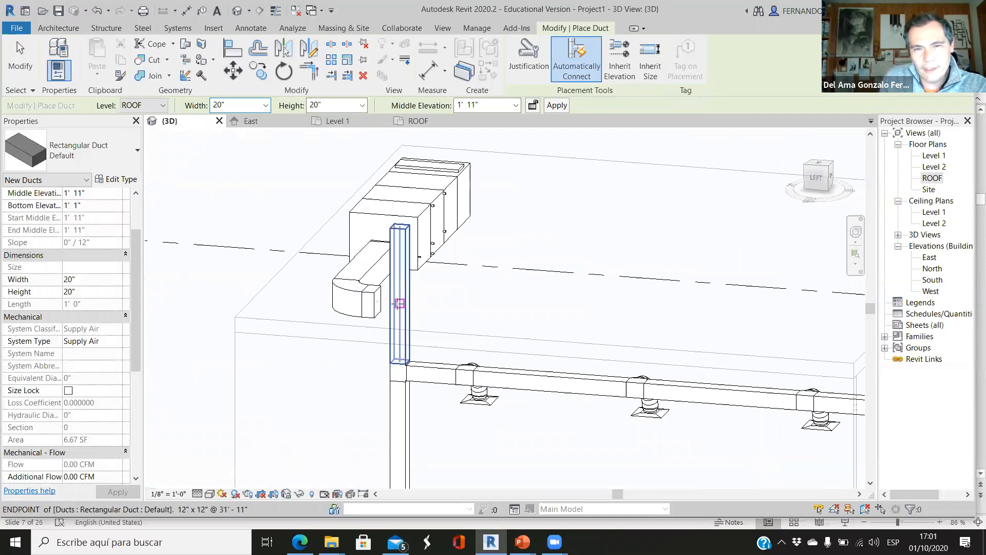
Inspect the properties of the riser and of the short duct beyond the elbow in the 3D view.
scroll(406, 306, "up", 2)
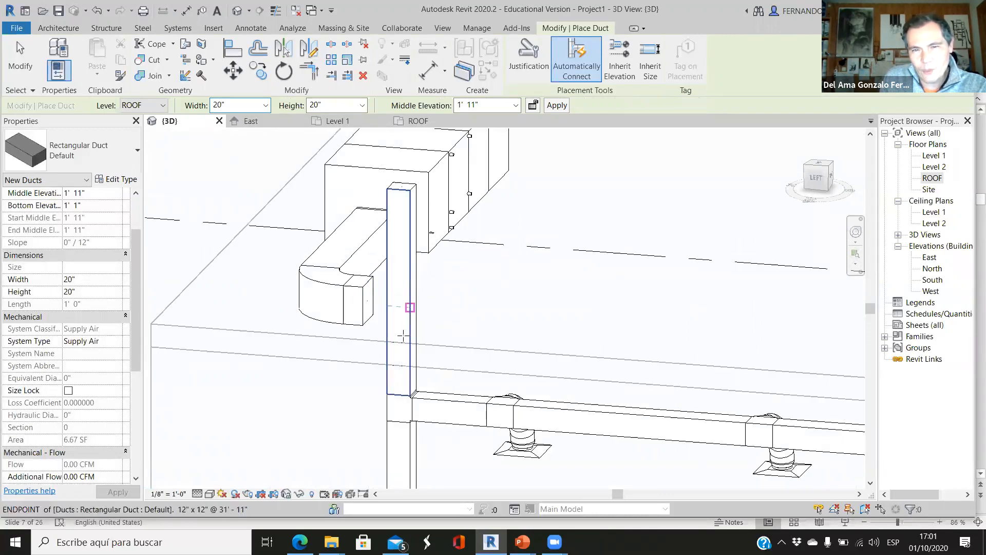
scroll(403, 285, "up", 1)
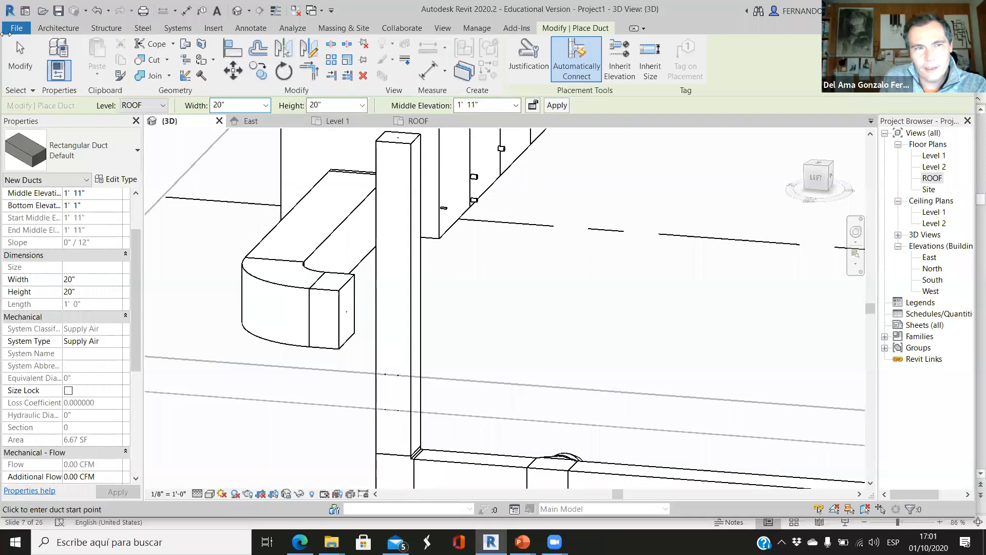
left_click(21, 57)
left_click(399, 357)
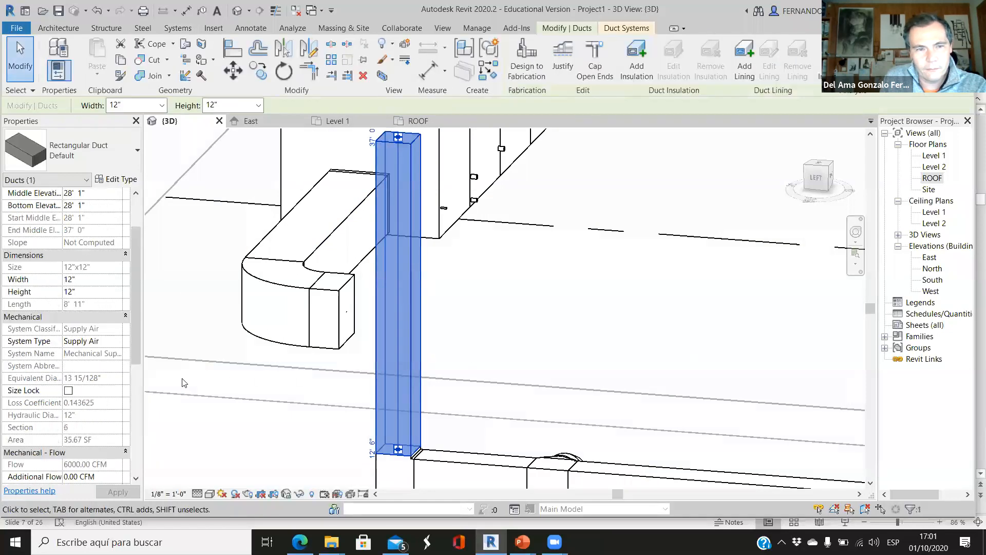
left_click(329, 334)
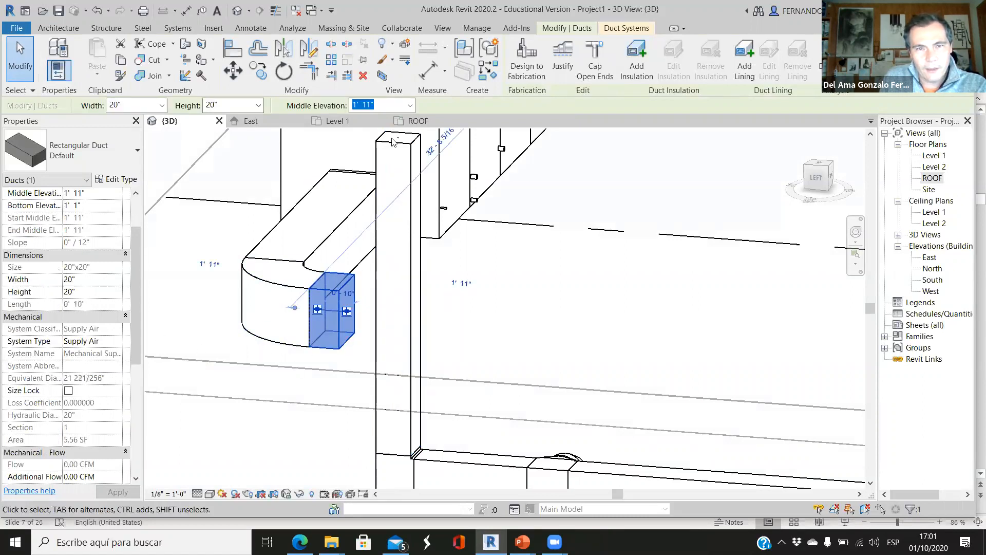
In the ROOF plan, extend the open end of the 20" x 20" duct straight to the riser's center point.
left_click(418, 121)
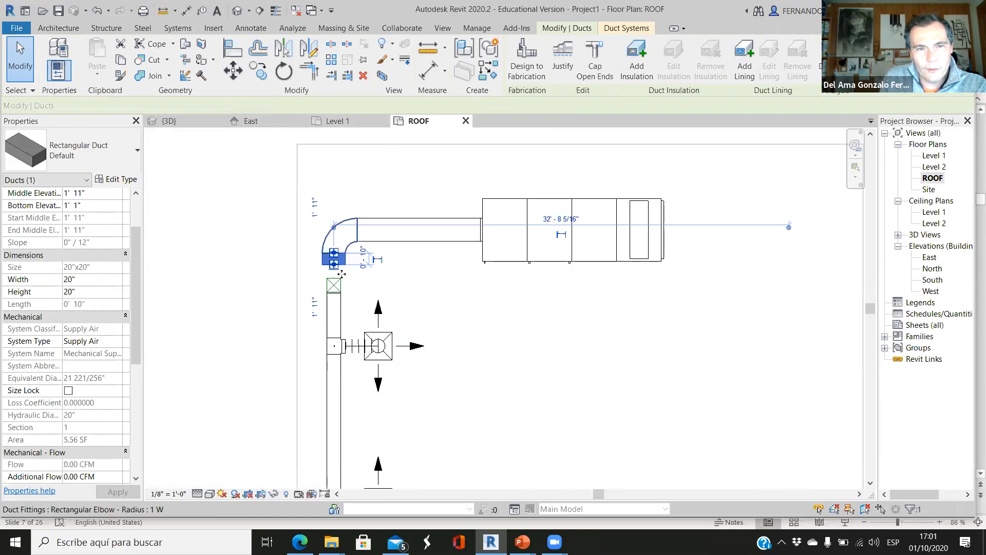
scroll(342, 274, "up", 3)
key("Escape")
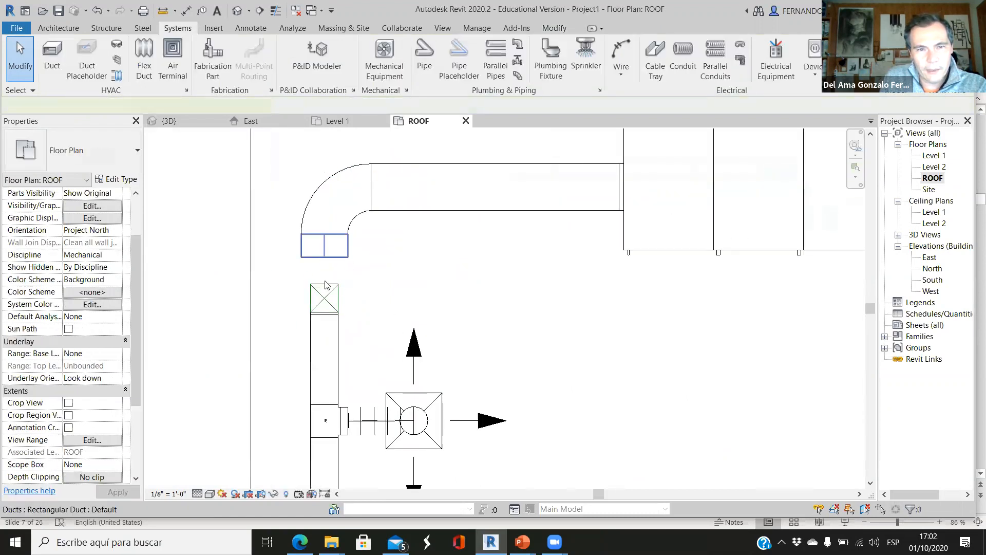
left_click(325, 255)
scroll(325, 281, "up", 2)
left_click_drag(325, 240, 324, 311)
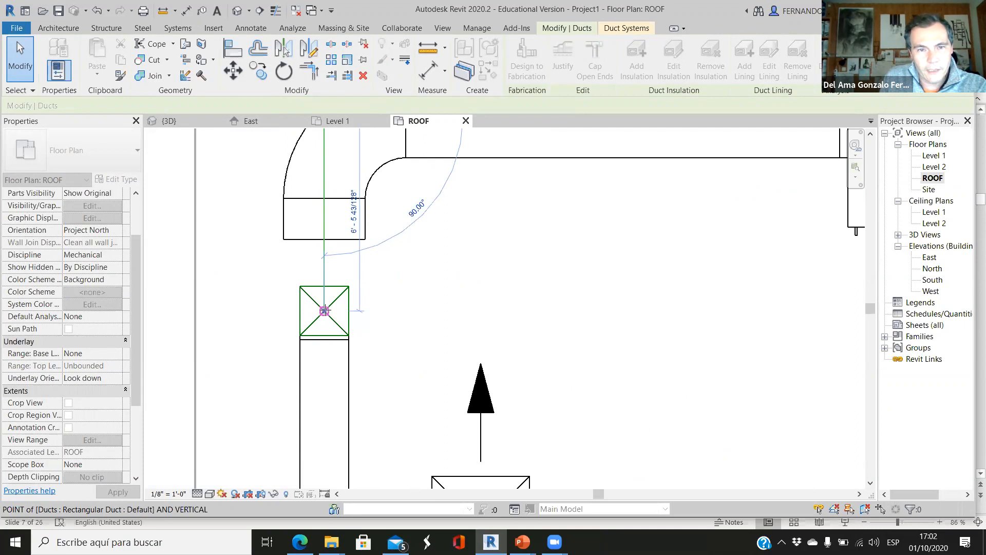
left_click_drag(324, 311, 324, 311)
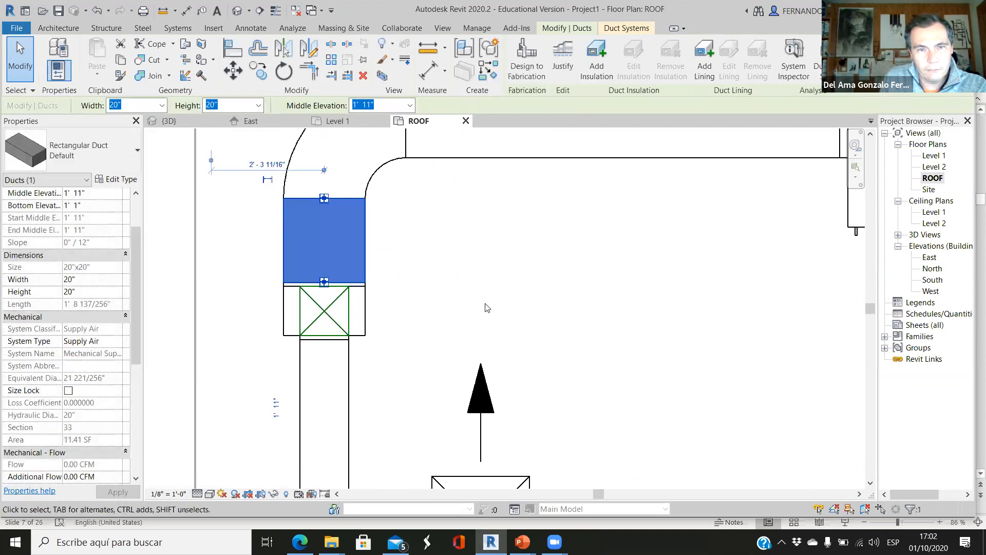
key("Escape")
In the 3D view, delete the leftover riser stub above the new tee and the transition beneath that stub.
left_click(172, 121)
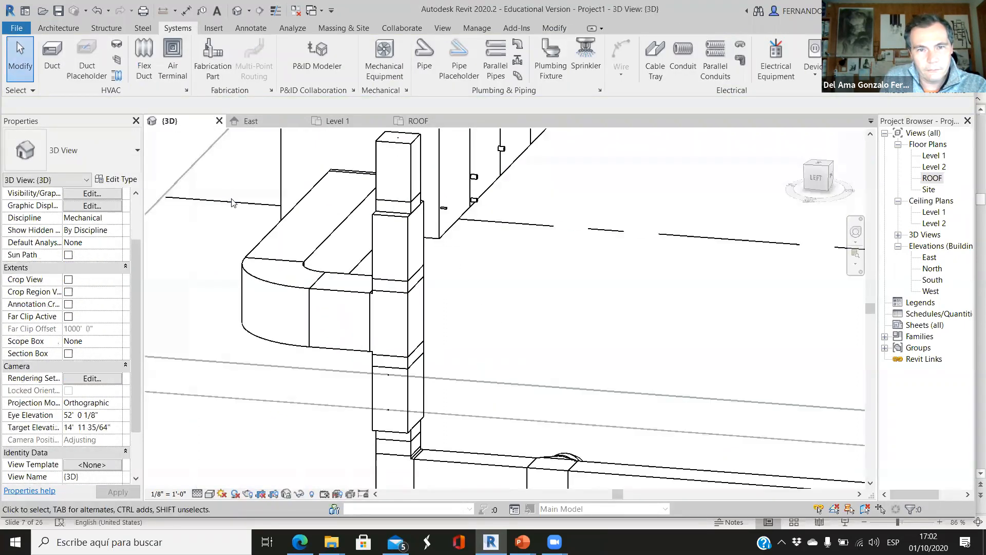
middle_click_drag(512, 327, 478, 281, "shift")
scroll(469, 303, "down", 3)
scroll(401, 328, "up", 5)
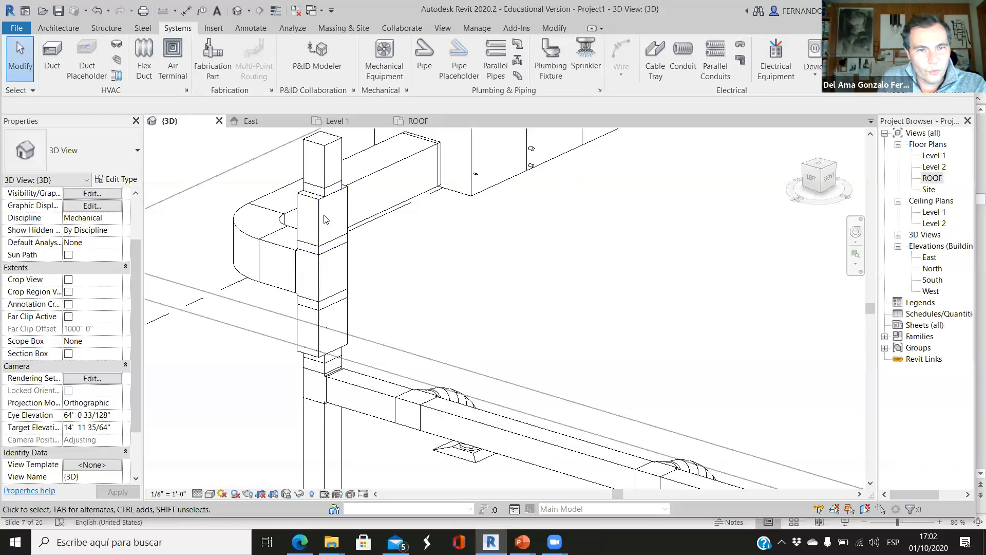
left_click(322, 146)
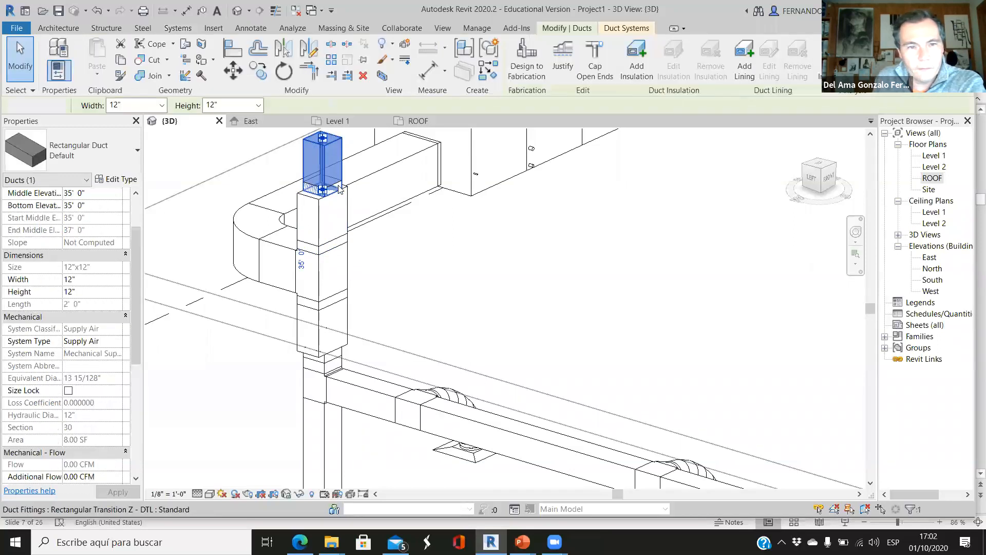
key("Delete")
left_click(343, 233)
key("Delete")
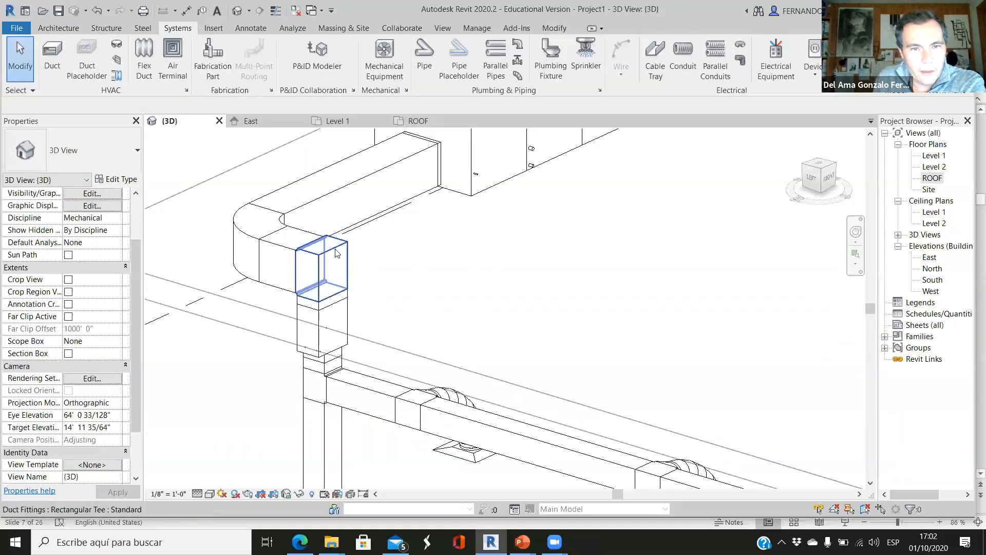
Examine the tee at the end of the 20" duct and the fittings between it and the supply run below.
left_click(337, 253)
scroll(323, 247, "up", 3)
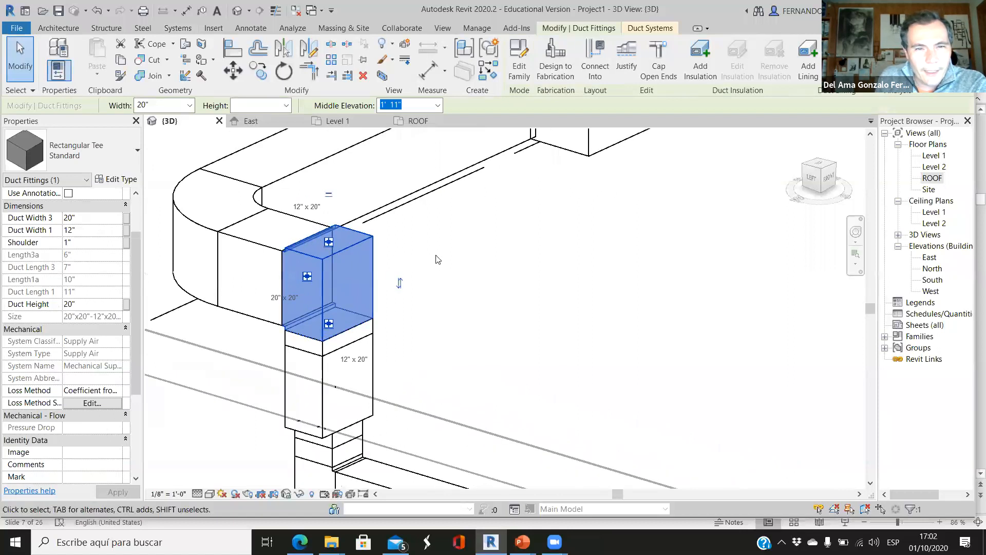
scroll(470, 248, "down", 2)
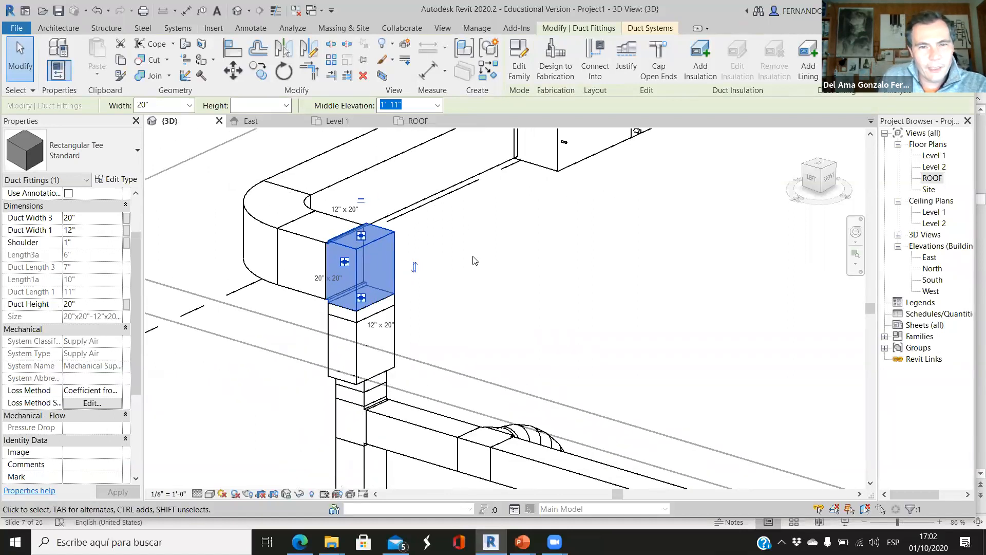
key("Escape")
scroll(339, 319, "up", 2)
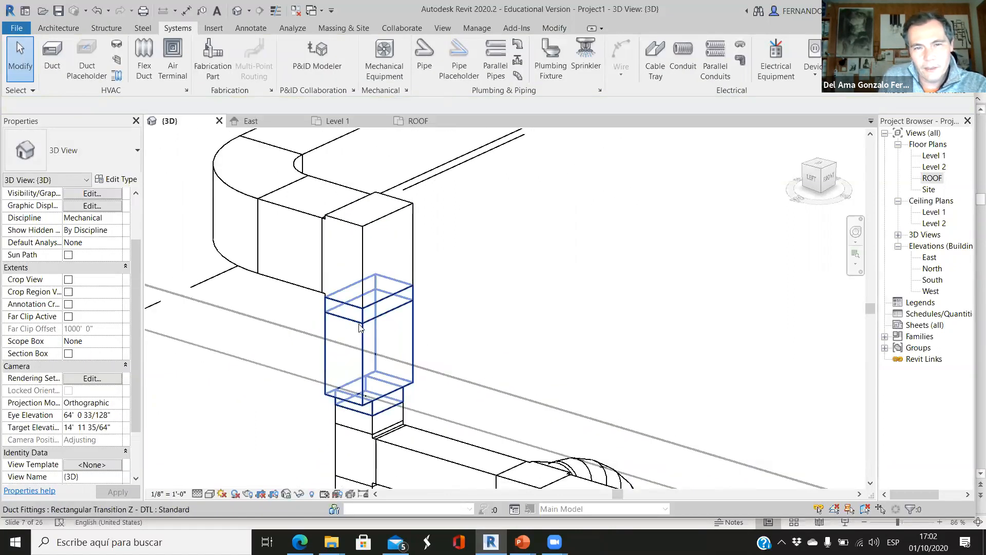
scroll(417, 334, "down", 1)
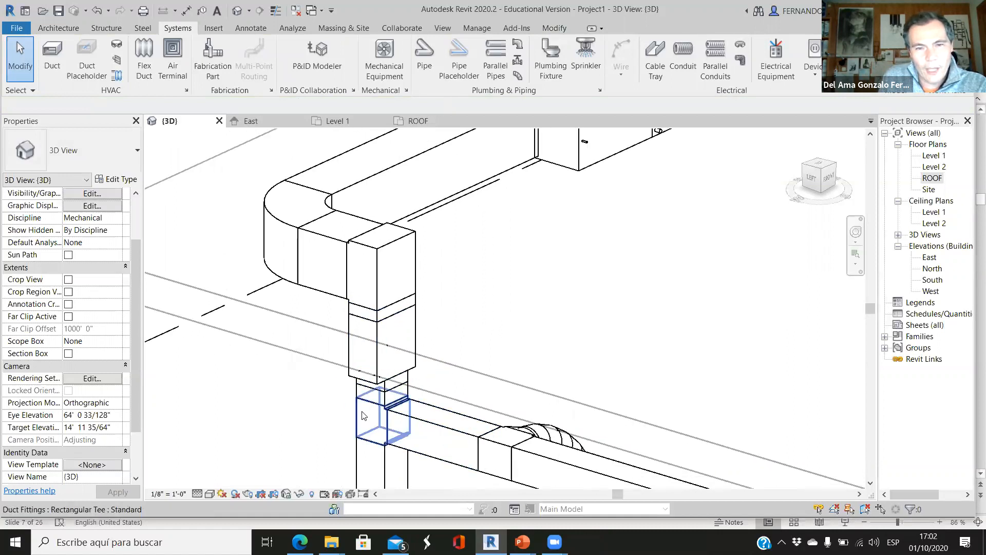
scroll(389, 408, "up", 2)
scroll(394, 409, "up", 1)
scroll(386, 246, "down", 4)
middle_click_drag(387, 383, 424, 356, "shift")
scroll(411, 247, "up", 2)
scroll(416, 241, "down", 2)
Check the connector sizes of the transition and the roof tee, and how they line up with the riser and air handling unit.
left_click(425, 223)
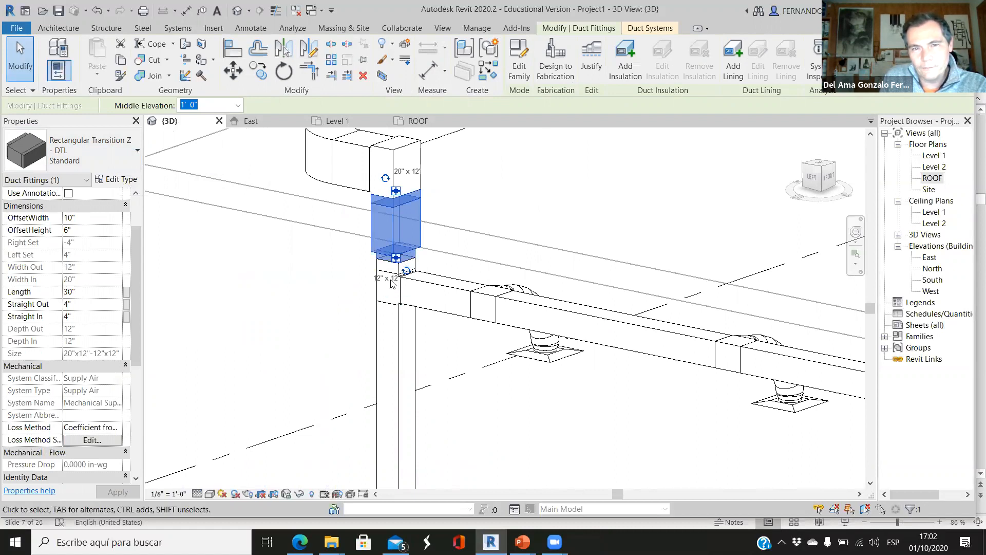
left_click(302, 310)
scroll(430, 286, "up", 3)
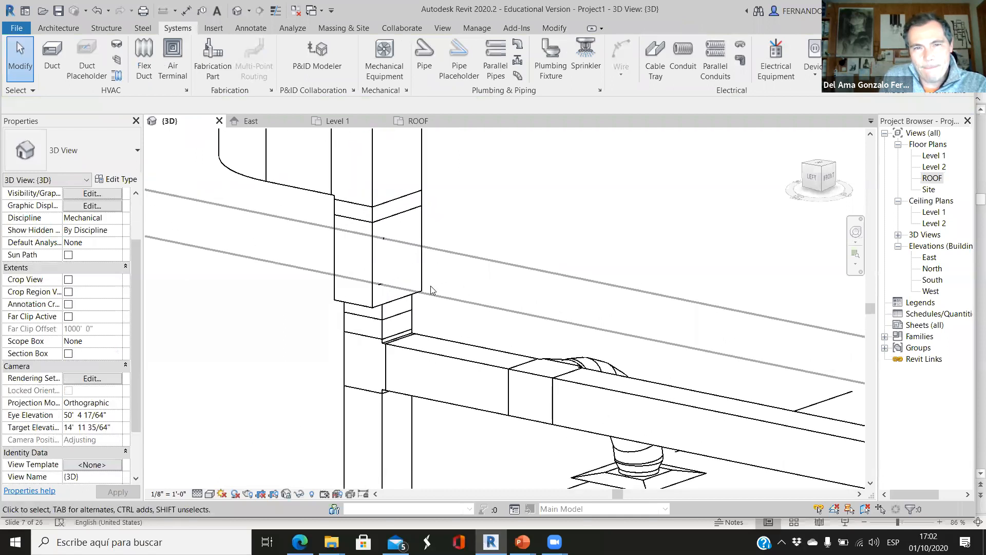
scroll(430, 286, "down", 2)
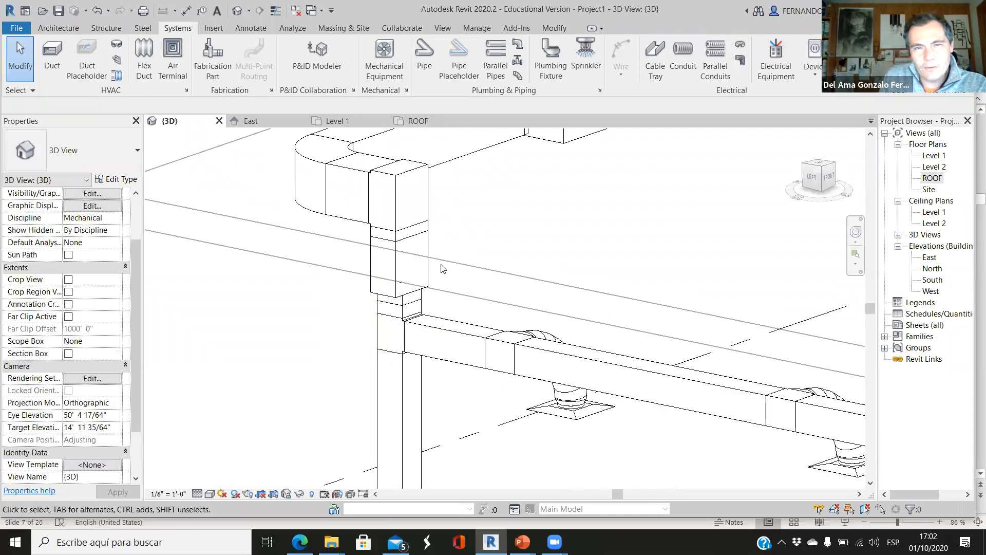
left_click(395, 207)
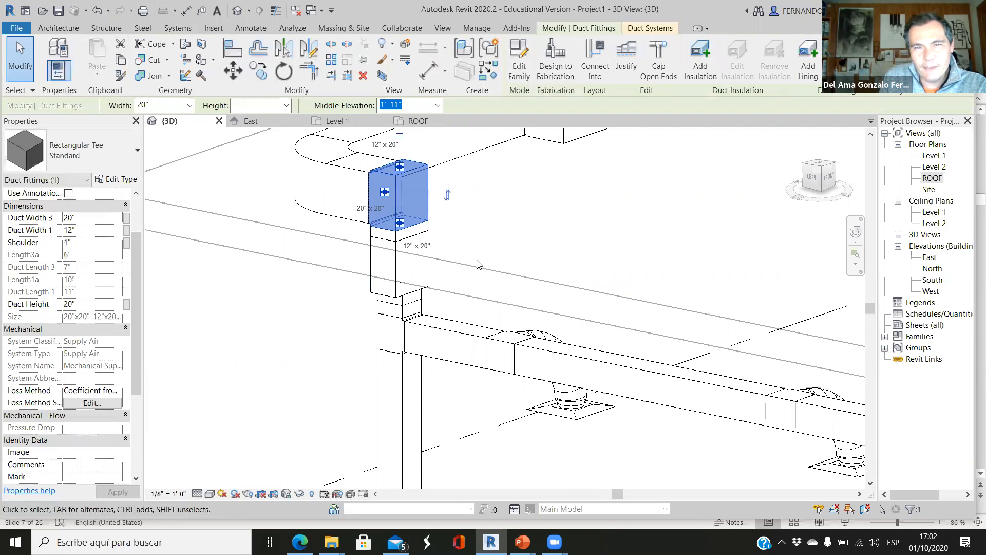
key("Delete")
scroll(401, 308, "down", 2)
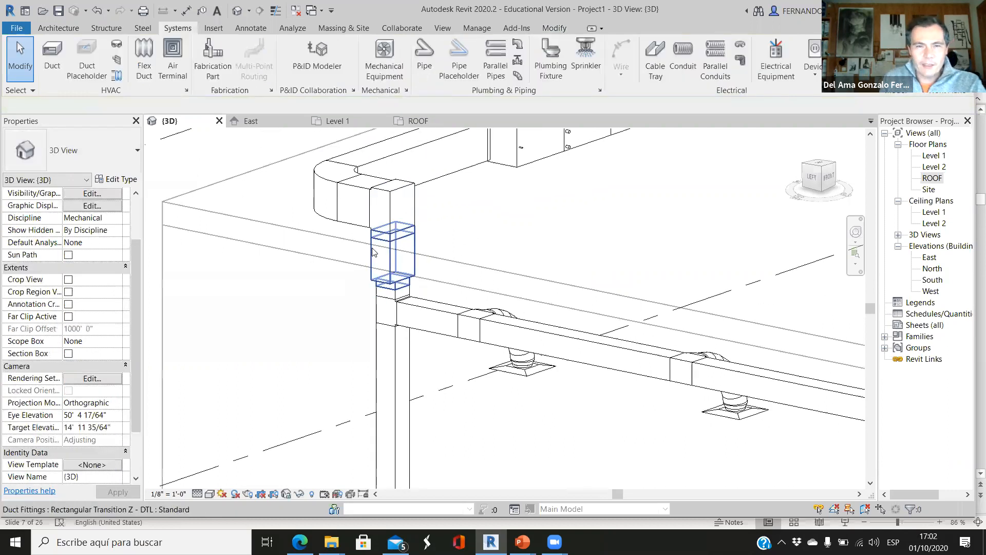
scroll(403, 384, "up", 1)
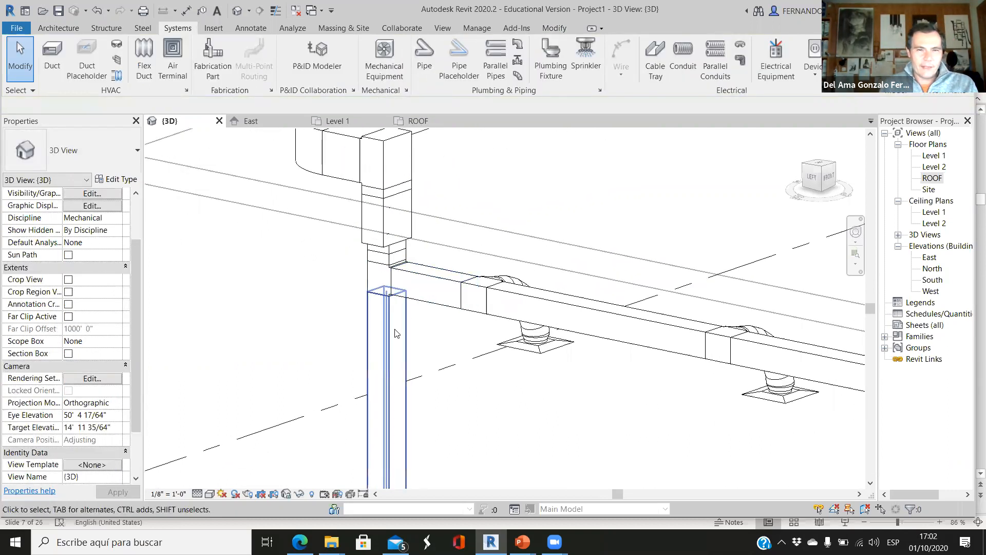
scroll(378, 221, "up", 2)
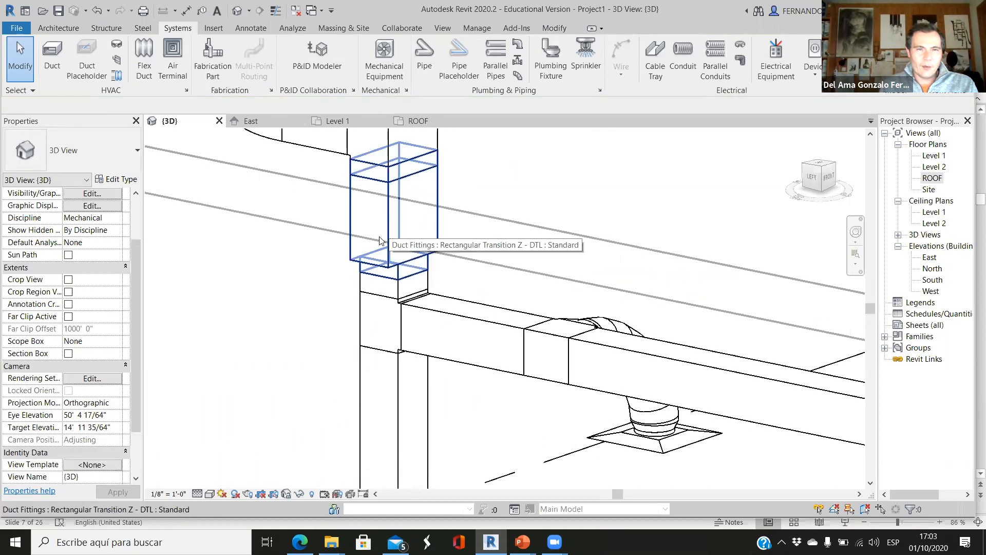
scroll(386, 236, "down", 2)
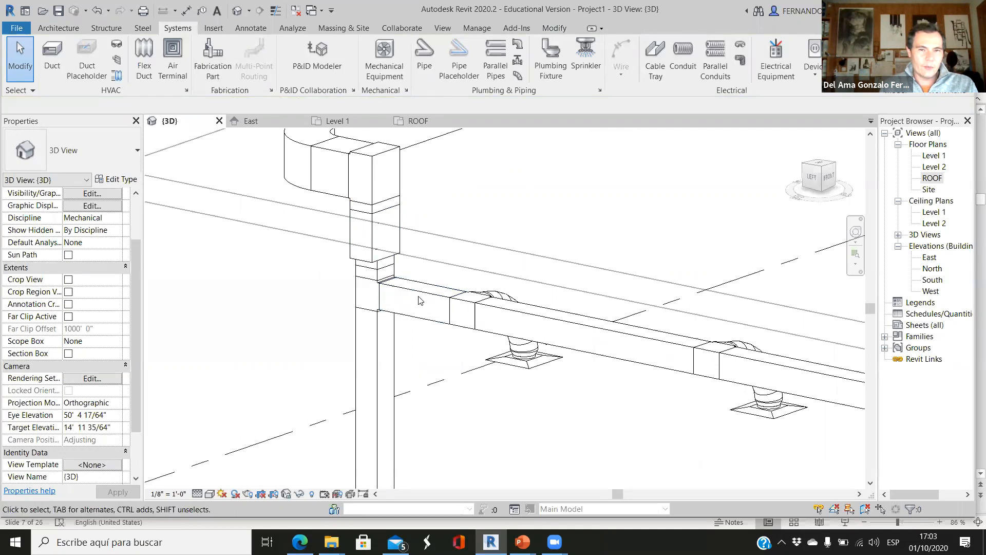
scroll(431, 264, "down", 5)
scroll(420, 303, "up", 5)
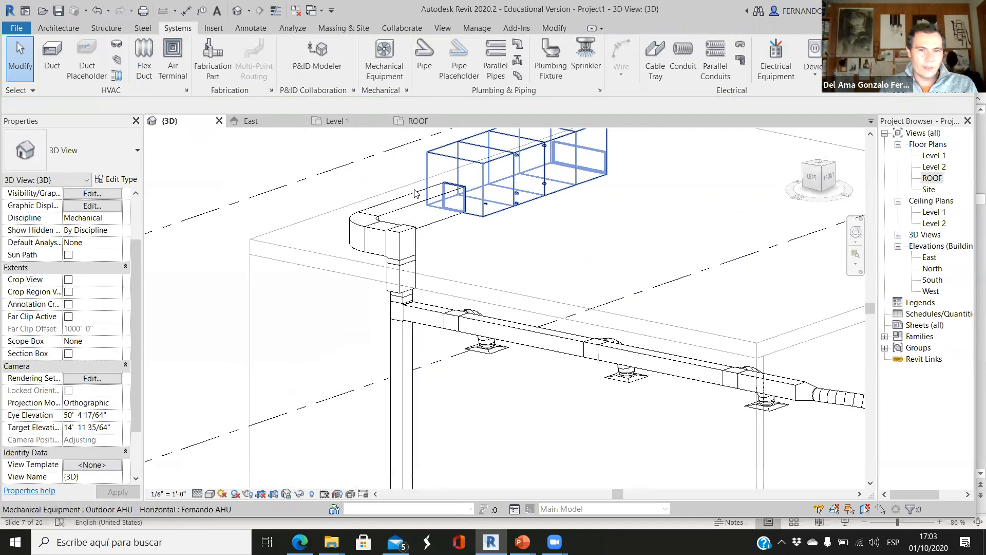
Review the transition's properties and the flow properties of the short 20" duct entering the tee.
left_click(421, 299)
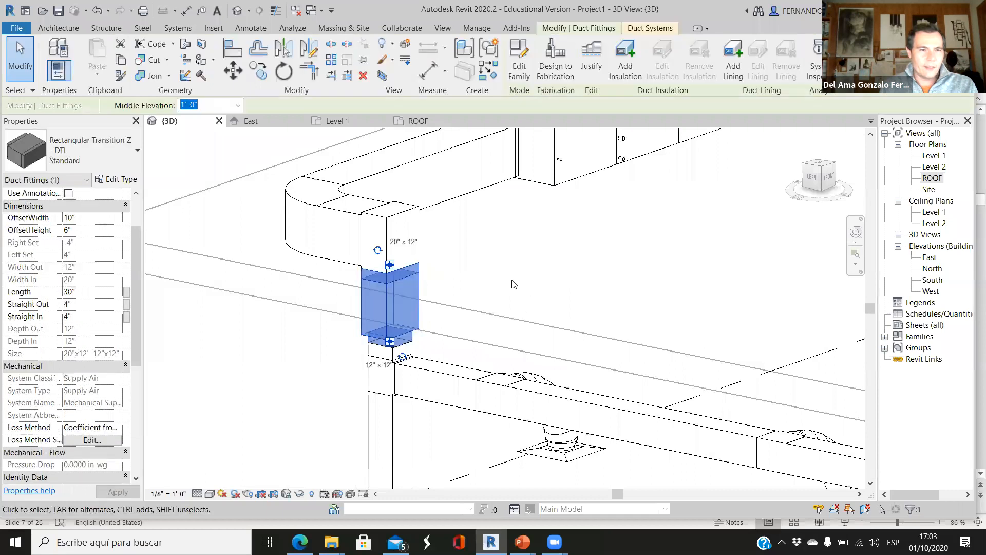
scroll(66, 369, "down", 3)
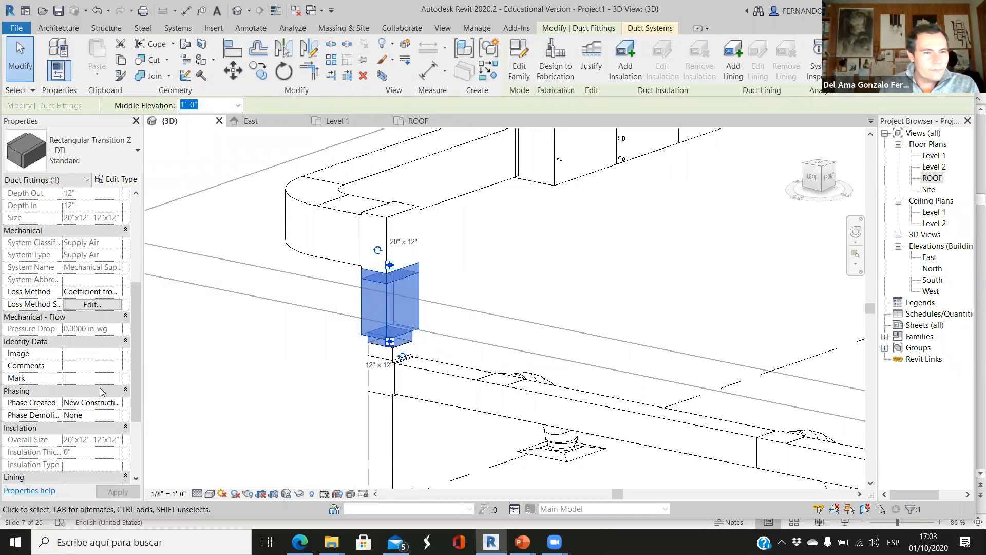
left_click(504, 285)
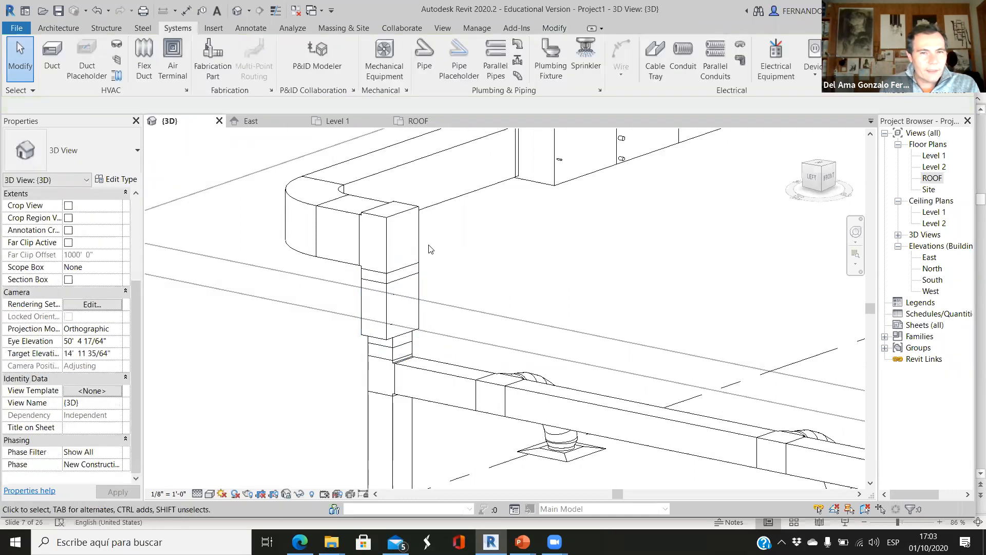
left_click(338, 215)
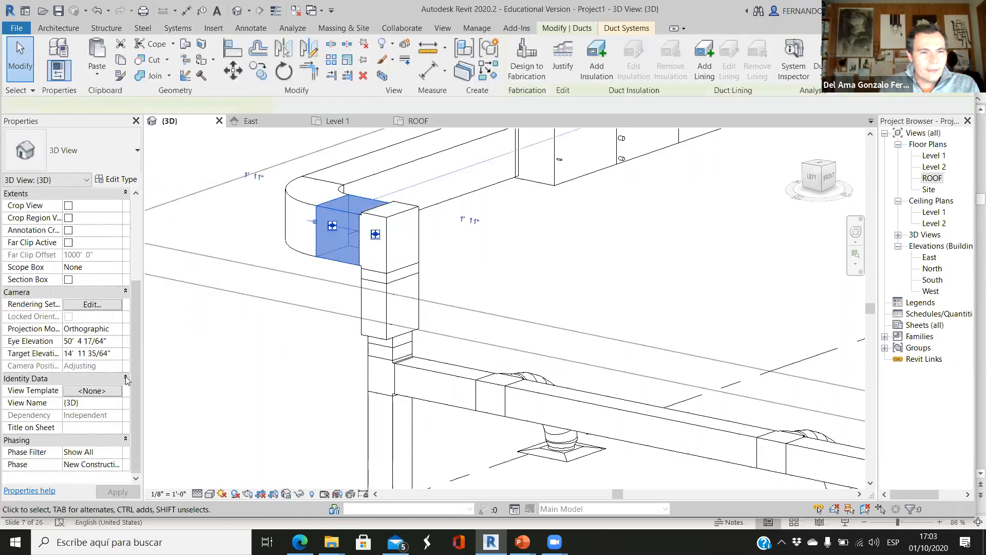
scroll(79, 406, "down", 2)
scroll(77, 390, "down", 1)
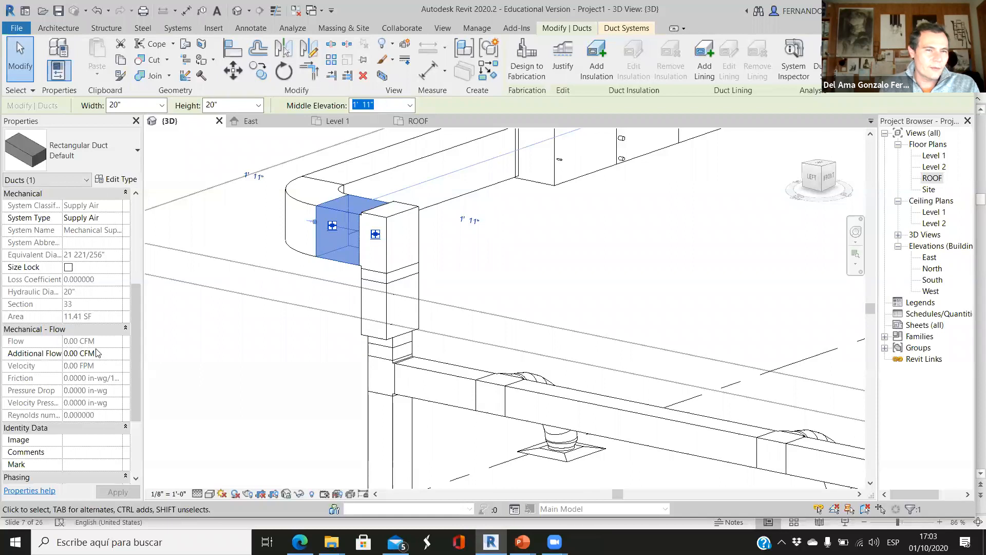
left_click(463, 266)
scroll(434, 249, "up", 2)
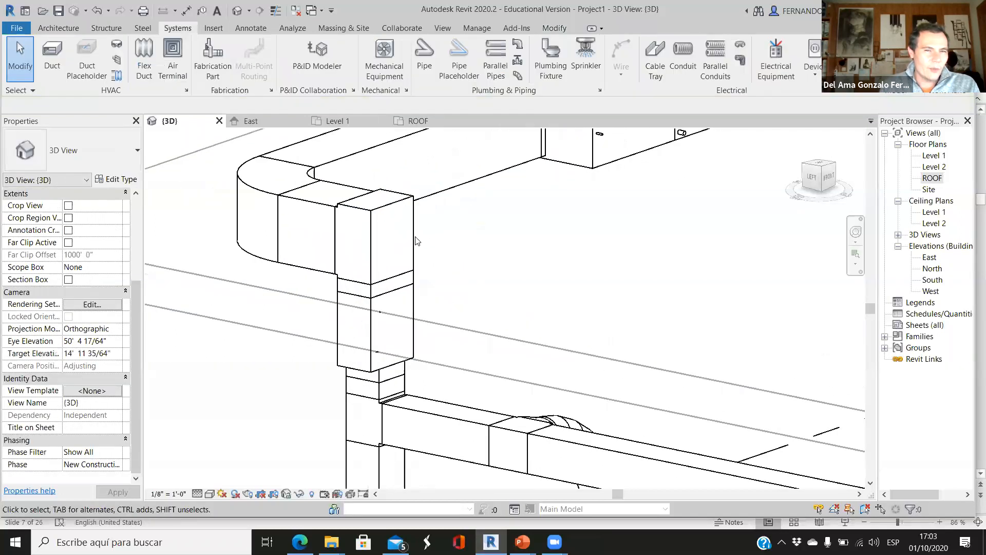
Try to convert the roof tee into an elbow by removing its open upper branch.
left_click(417, 254)
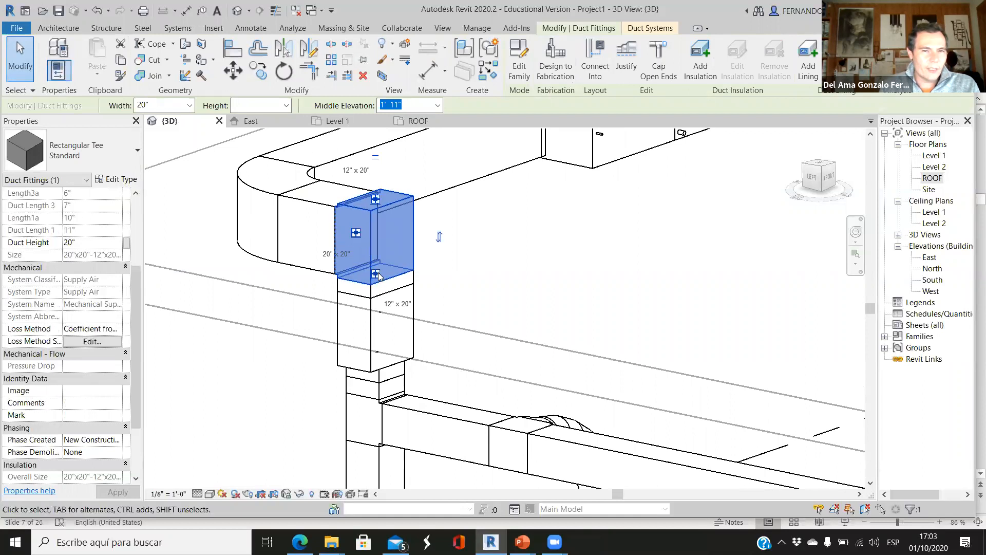
left_click_drag(381, 202, 381, 209)
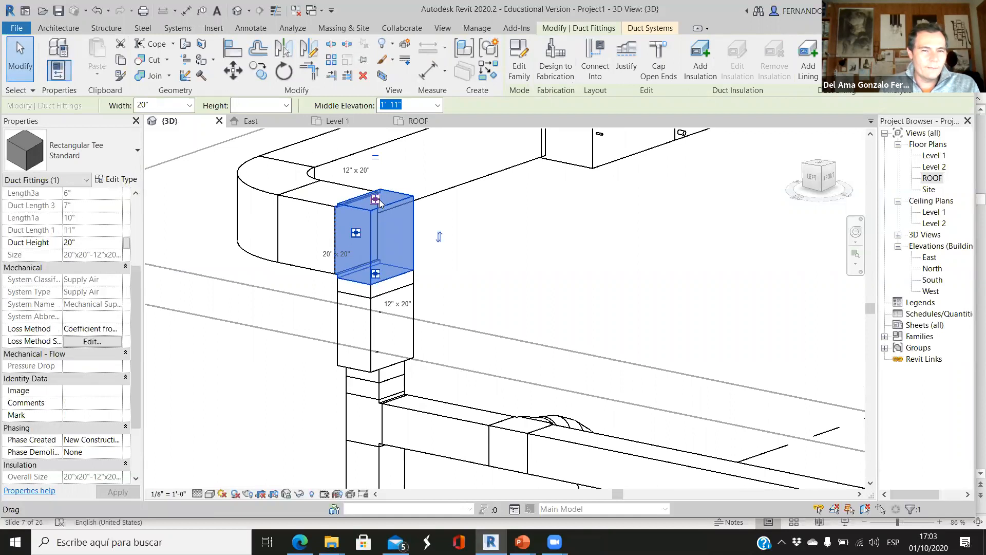
left_click(375, 159)
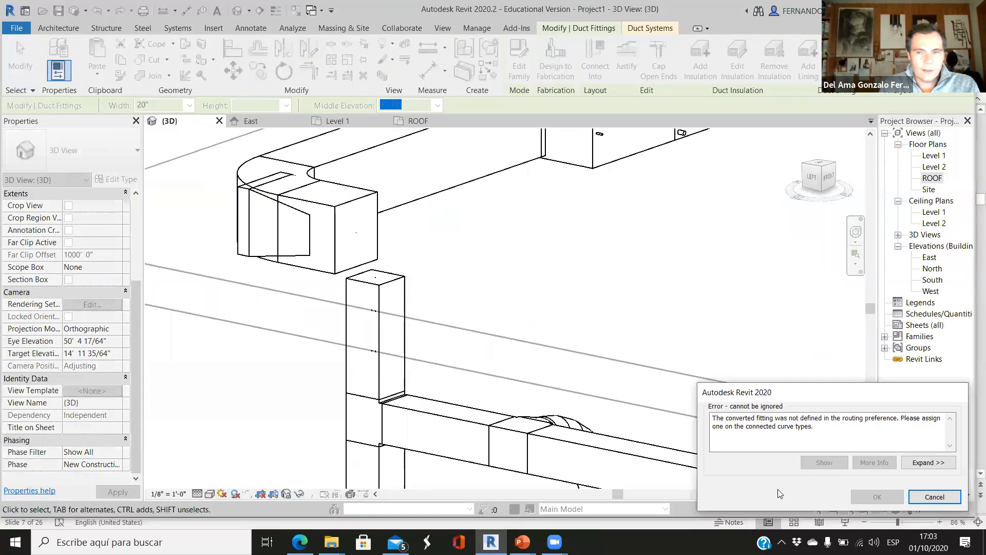
left_click(935, 497)
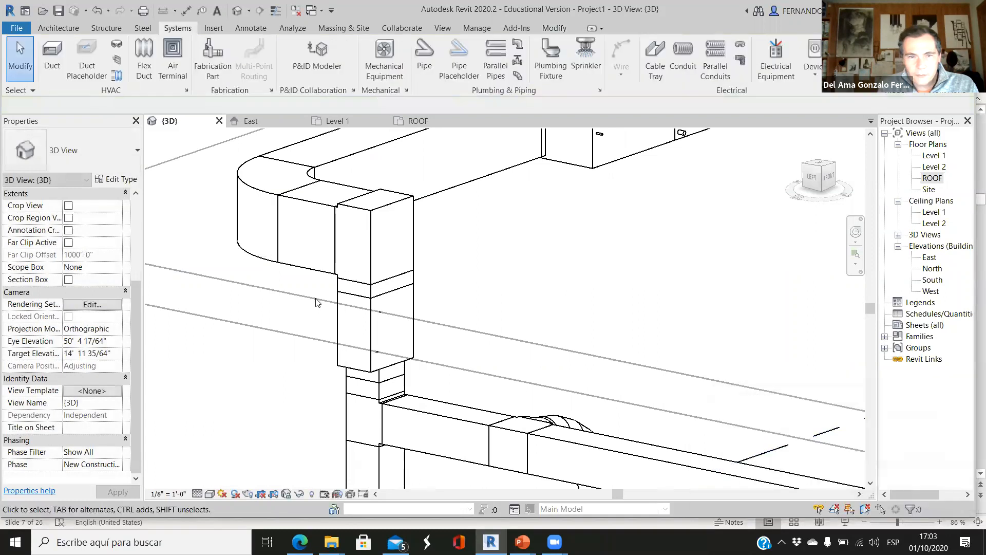
Retry converting the rectangular roof tee to an elbow by removing its unused top connection.
left_click(373, 242)
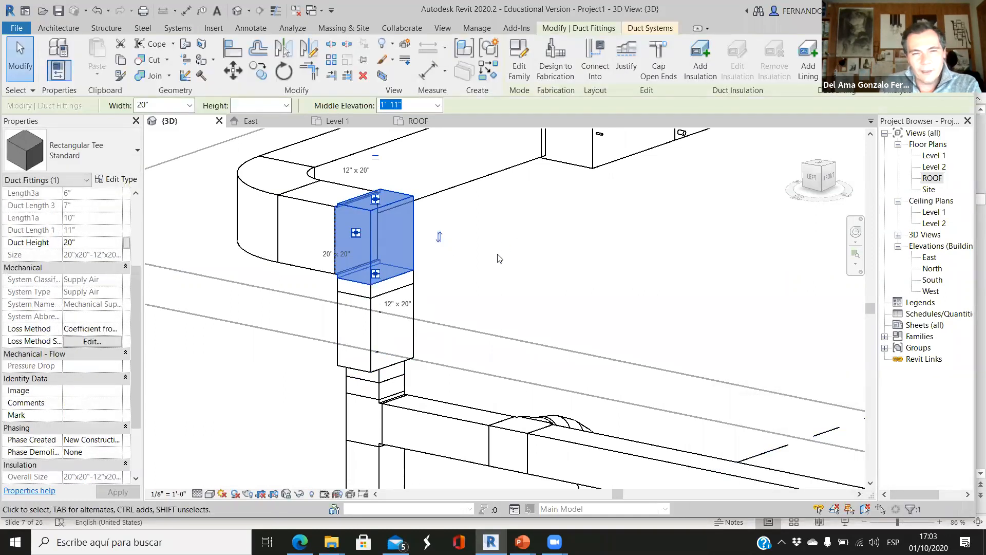
left_click(375, 159)
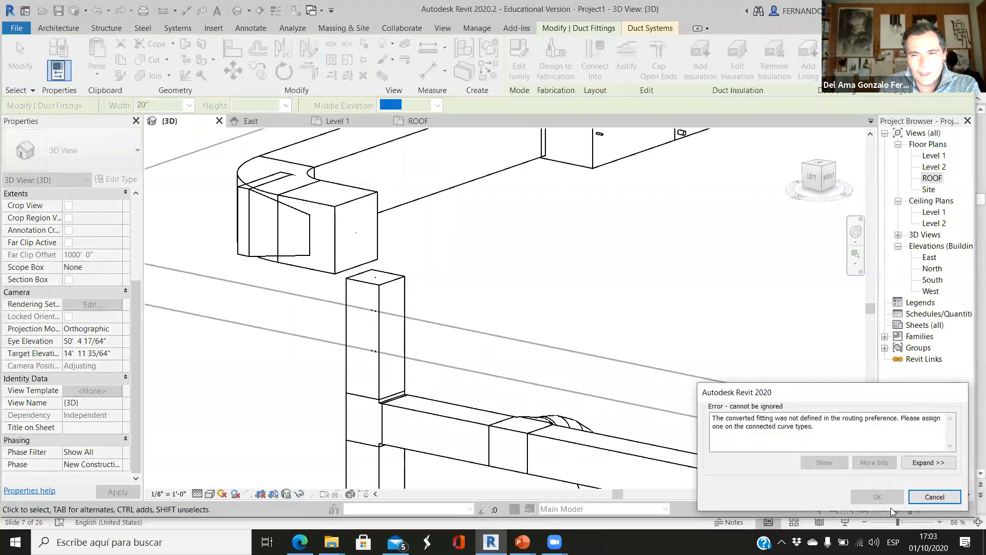
left_click(935, 497)
scroll(382, 271, "down", 2)
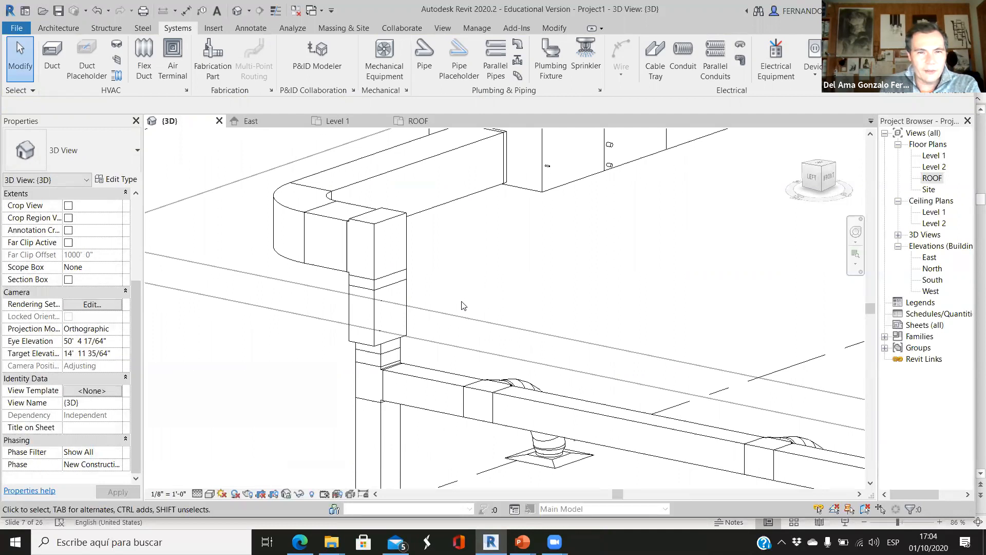
Delete the roof tee and the 20"x12" to 12"x12" transition beneath it.
left_click(376, 255)
key("Escape")
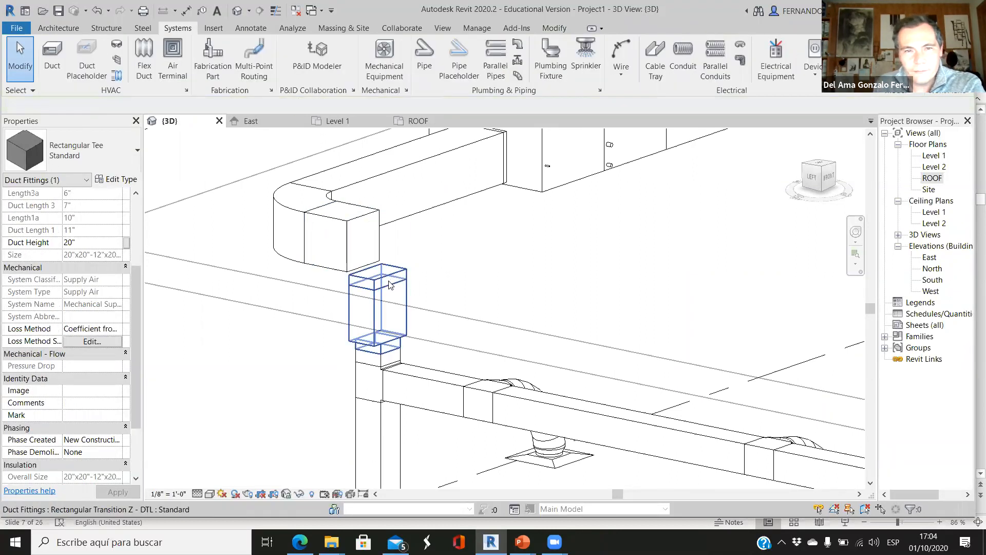
left_click(381, 289)
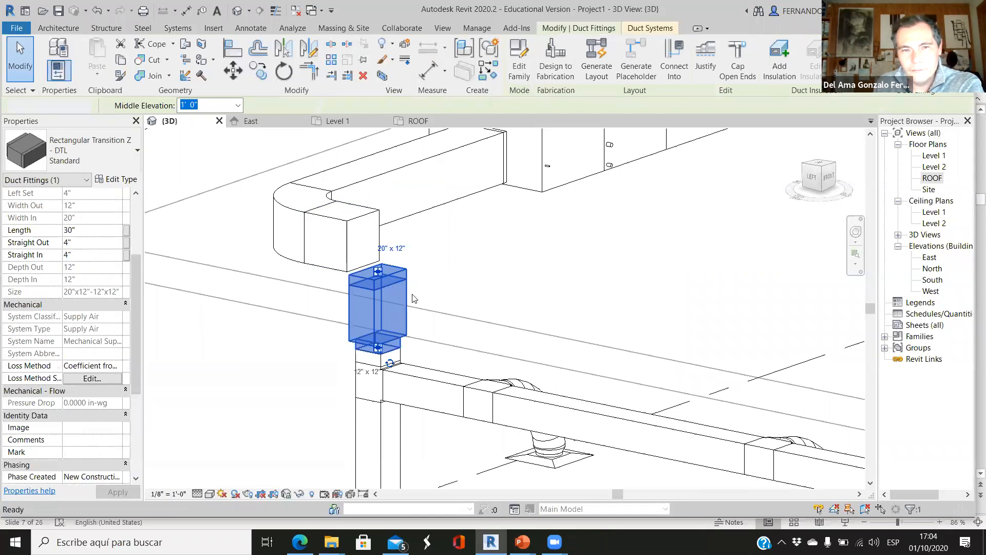
key("Delete")
scroll(510, 265, "down", 2)
scroll(477, 288, "down", 3)
scroll(436, 309, "up", 5)
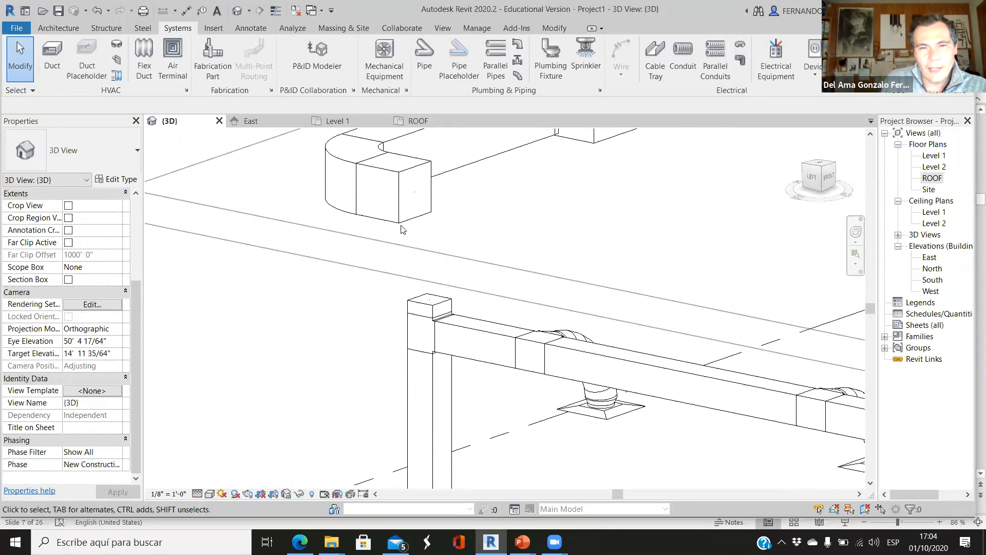
scroll(477, 287, "down", 2)
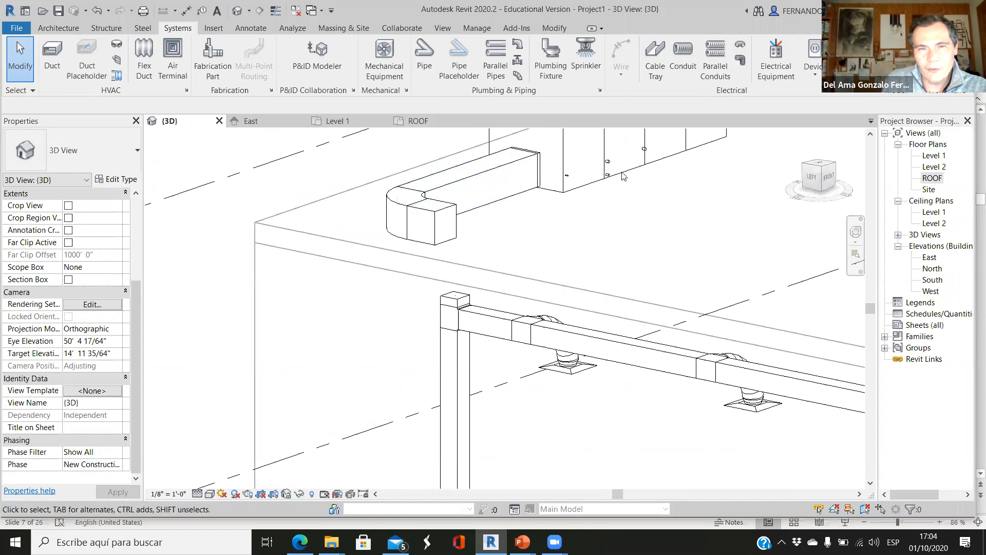
In the left side view, try to draw a duct from the open end of the short 20" rooftop duct.
left_click(811, 176)
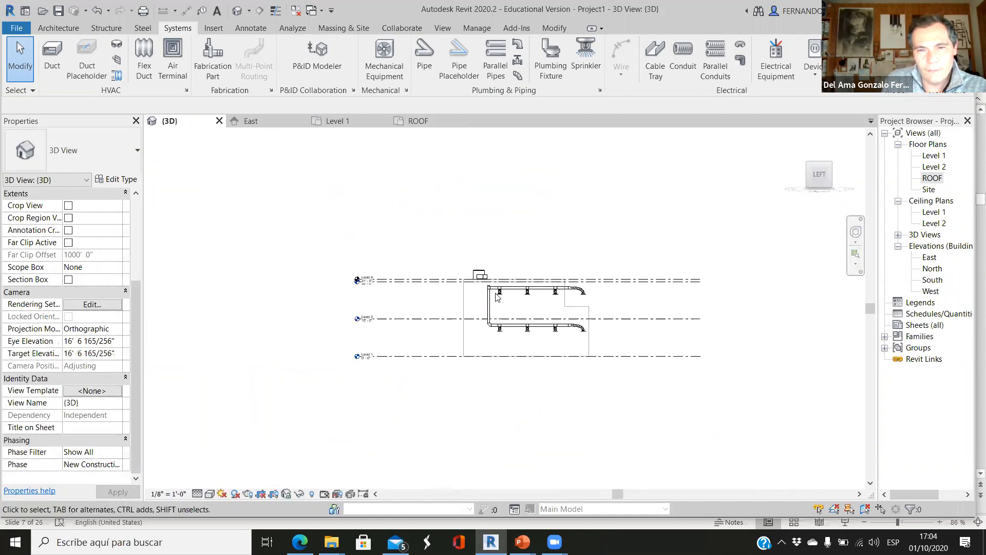
scroll(420, 246, "up", 5)
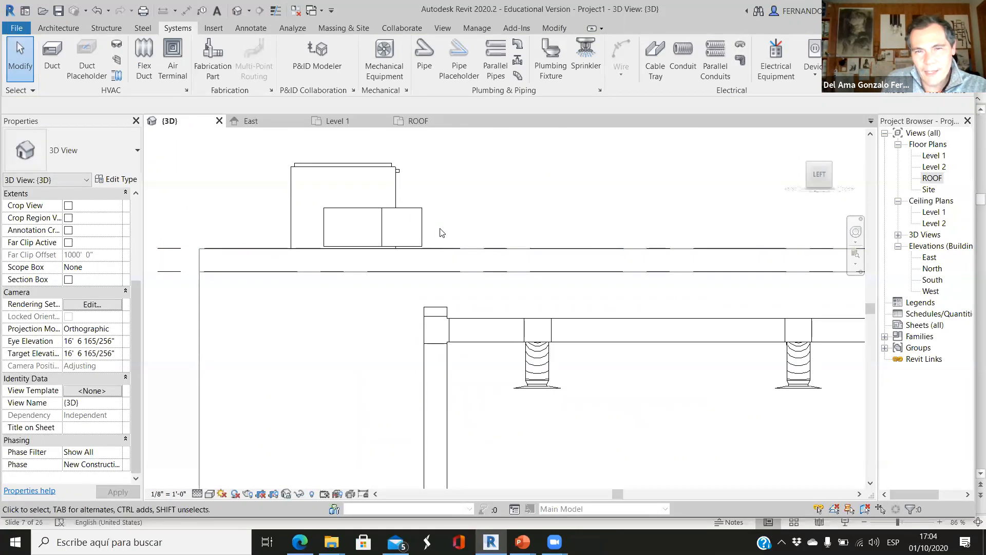
left_click(422, 229)
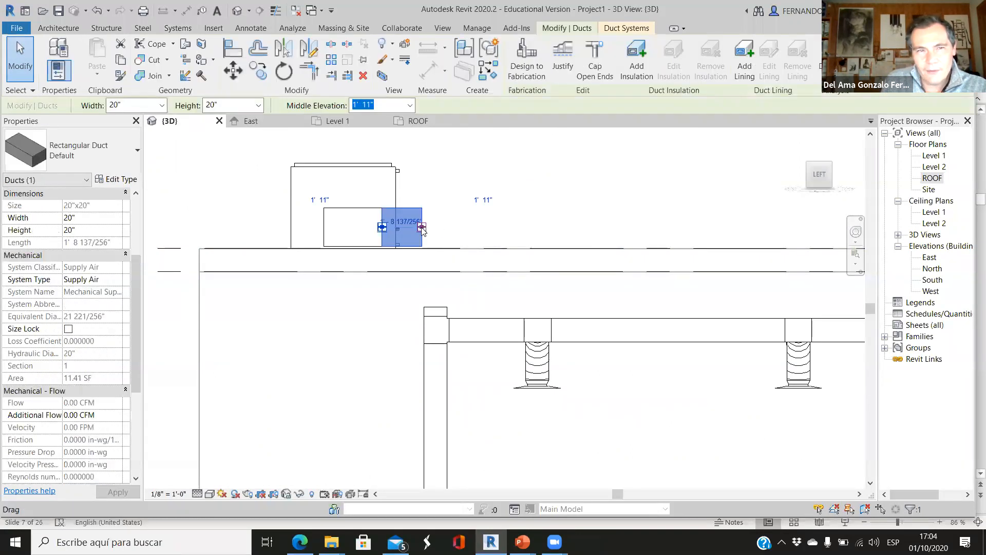
right_click(422, 229)
left_click(468, 254)
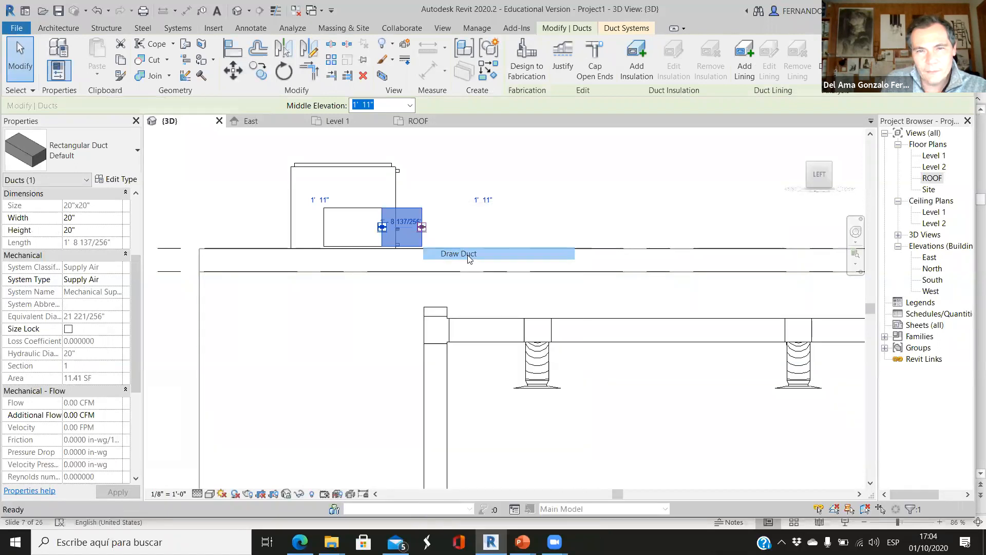
left_click(468, 255)
scroll(410, 252, "down", 3)
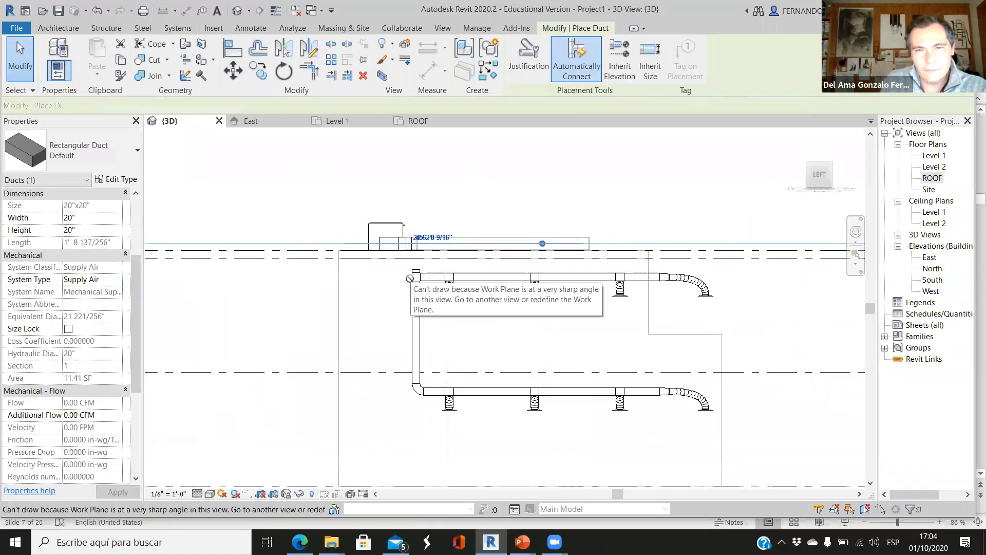
key("Escape")
scroll(409, 252, "up", 3)
key("Escape")
scroll(434, 221, "down", 3)
scroll(440, 273, "up", 2)
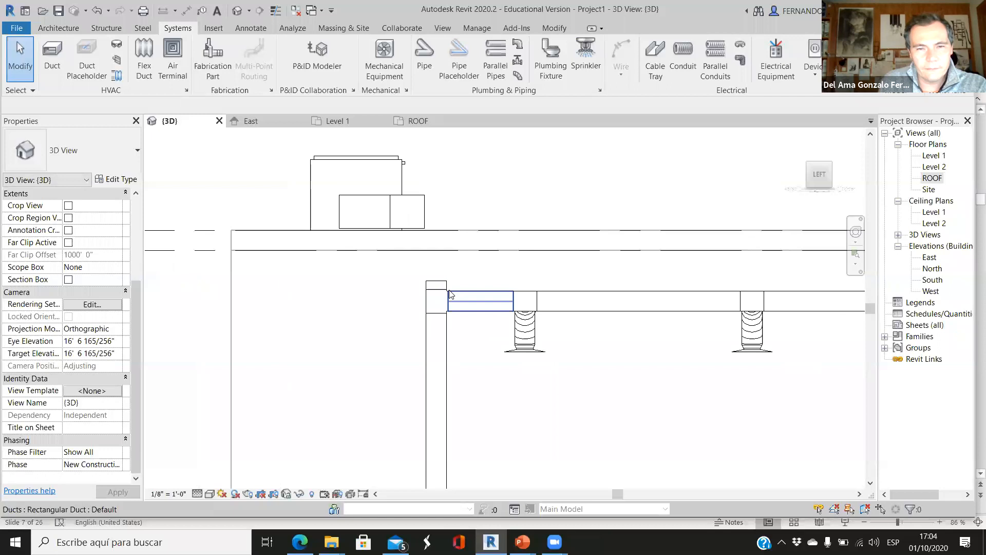
scroll(459, 284, "down", 2)
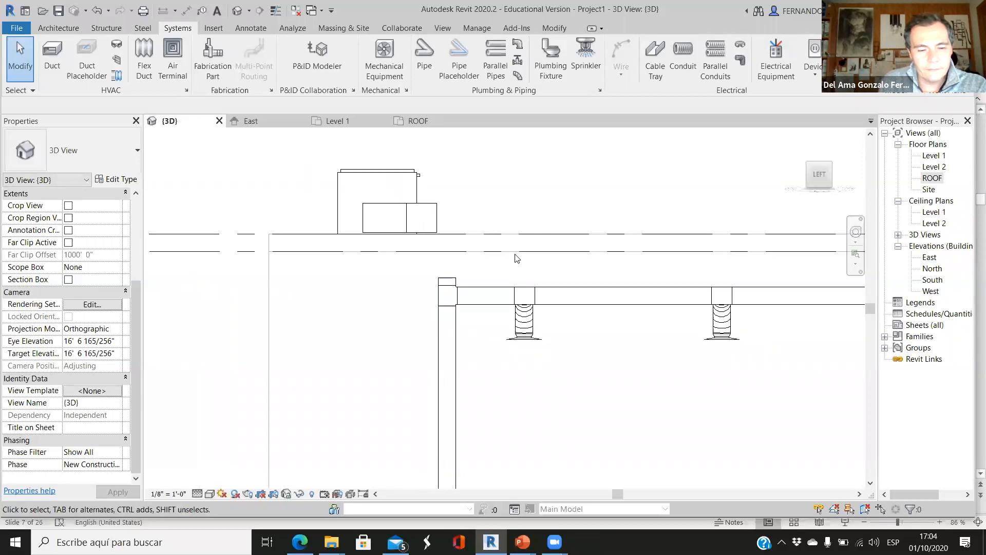
In the ROOF floor plan, delete the short 20" duct and the elbow joining it to the air handling unit's outlet duct.
middle_click_drag(514, 354, 390, 195, "shift")
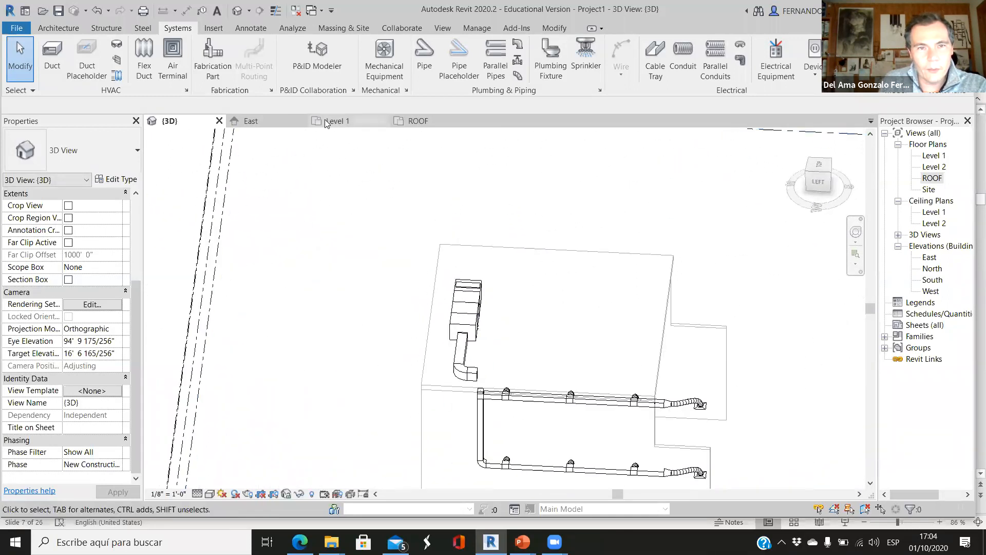
left_click(424, 121)
scroll(411, 238, "down", 3)
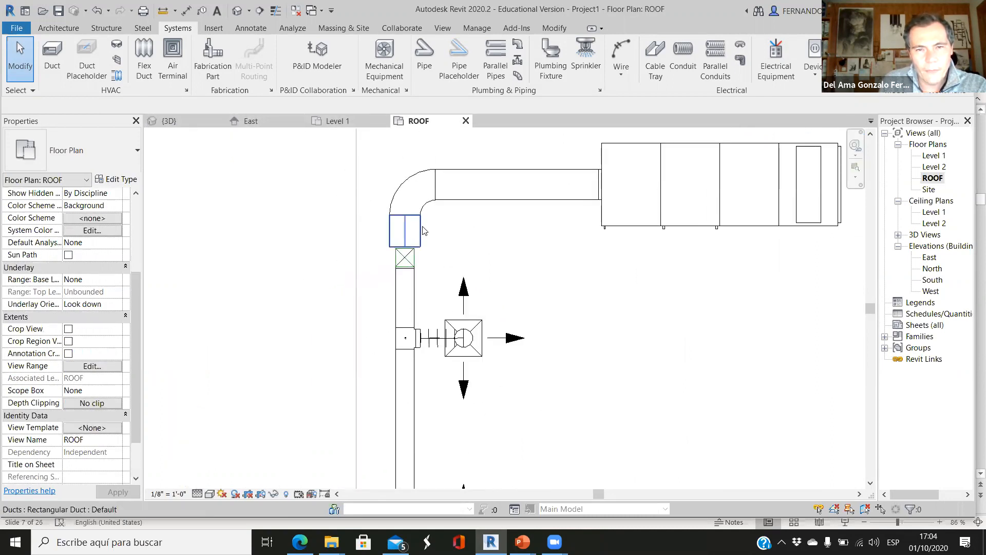
left_click(424, 231)
key("Delete")
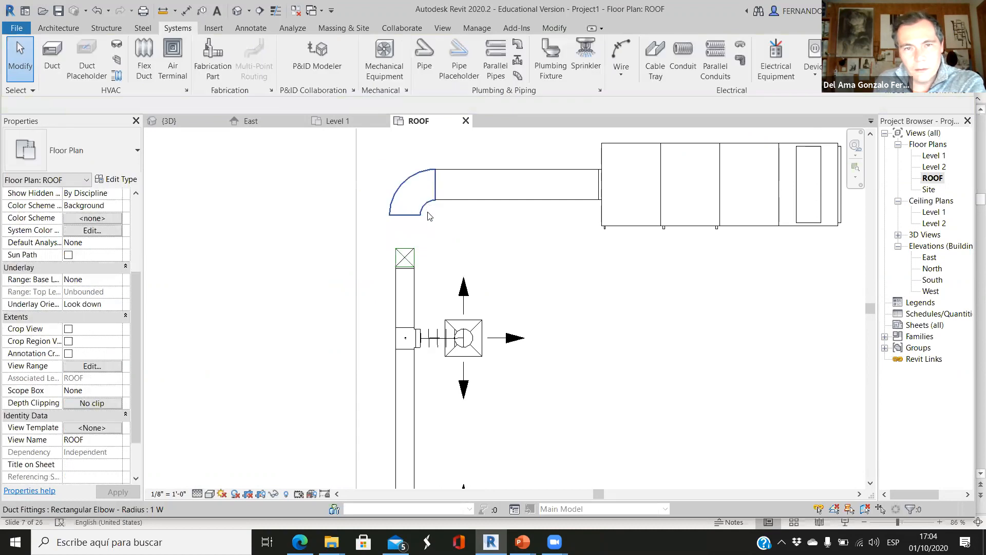
left_click(430, 216)
key("Delete")
scroll(535, 292, "down", 2)
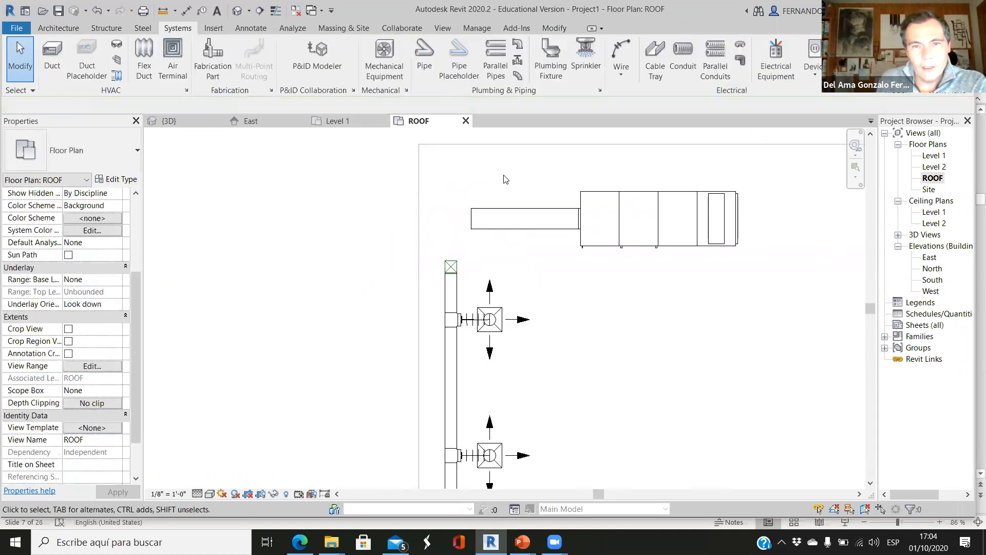
Draw a 20"x20" trial run from the outlet duct's open end: north past the roof edge, looping back south, and finishing east.
scroll(504, 178, "up", 3)
left_click(454, 243)
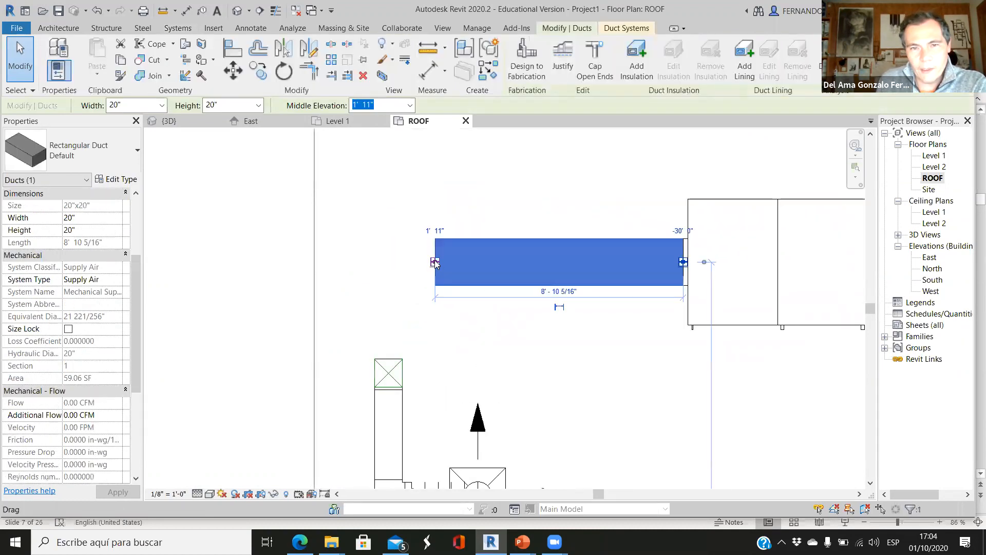
right_click(436, 232)
left_click(470, 281)
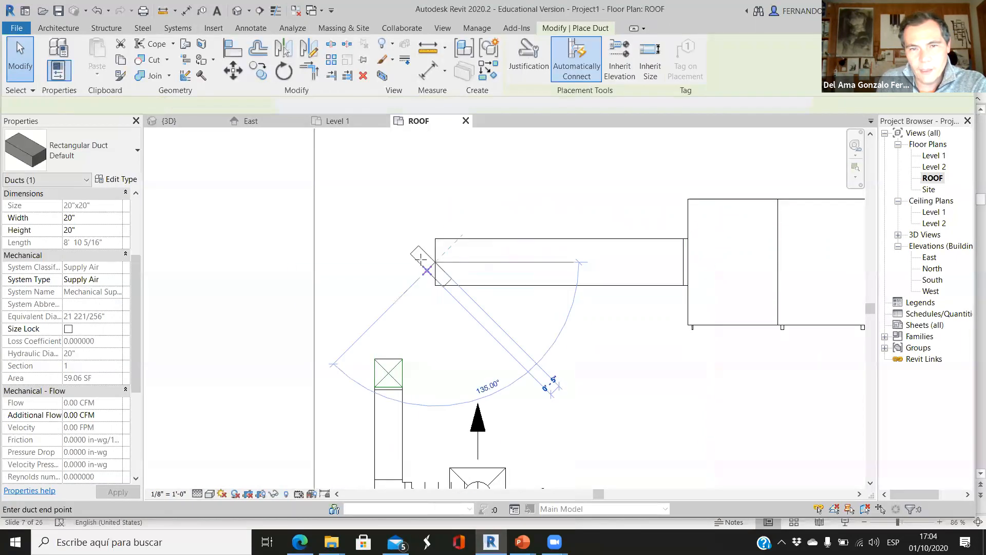
scroll(436, 177, "down", 5)
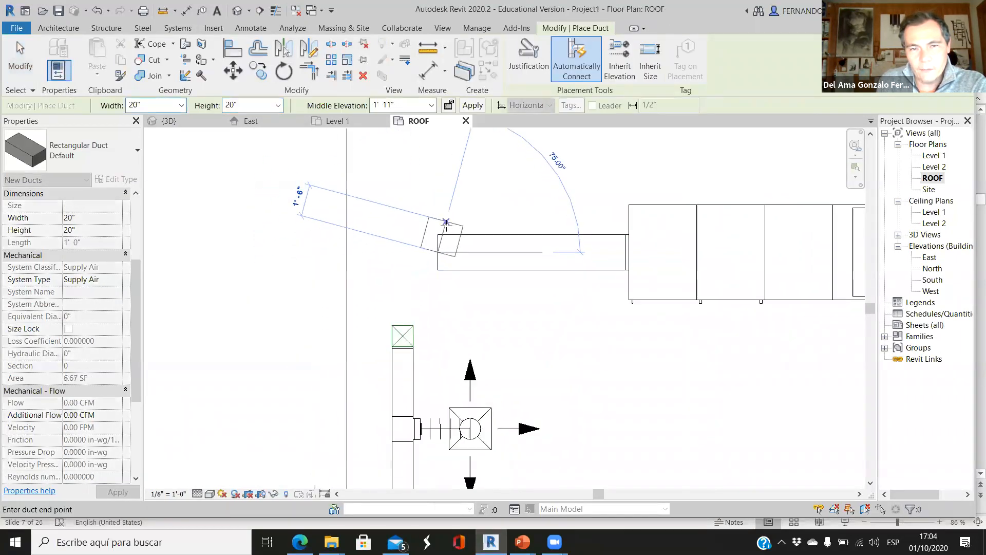
left_click(444, 158)
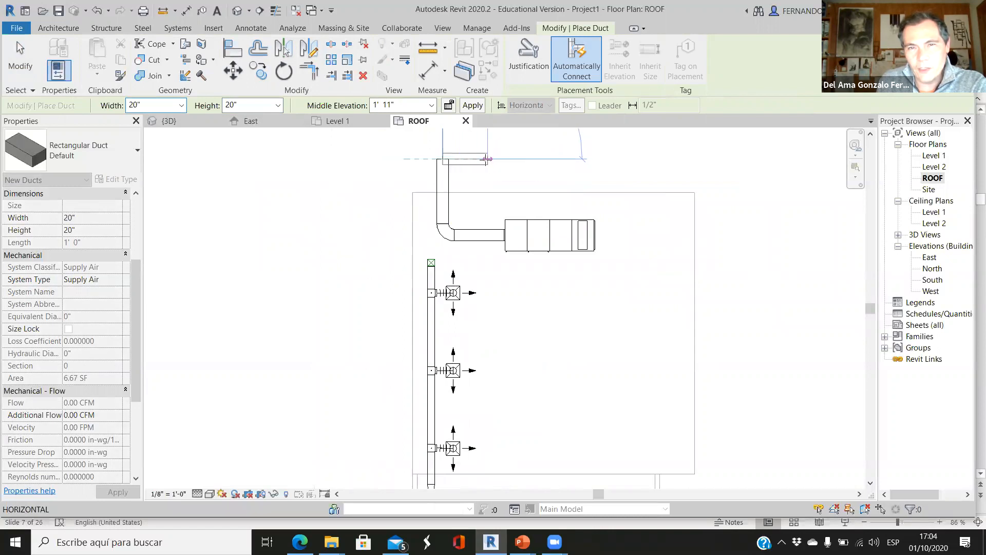
left_click(469, 164)
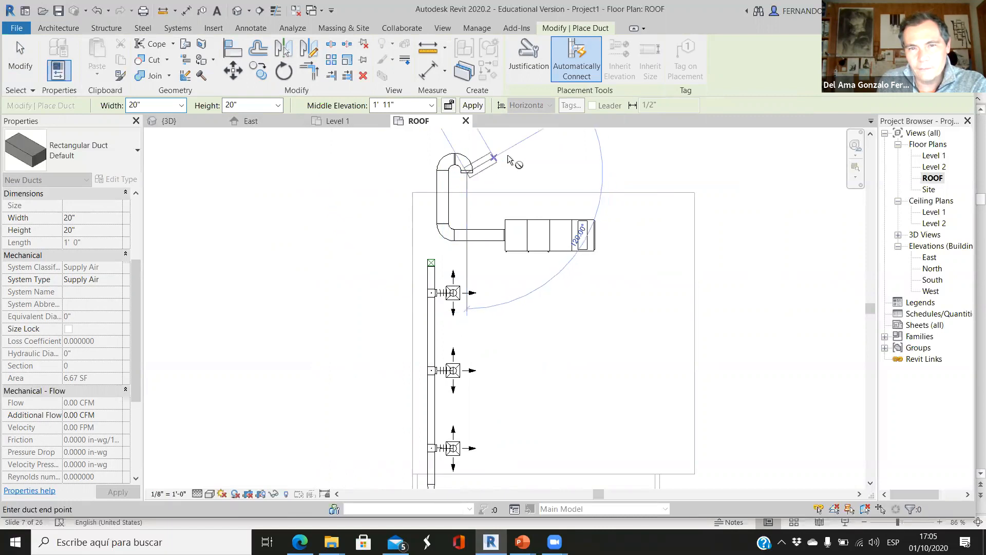
scroll(475, 175, "up", 3)
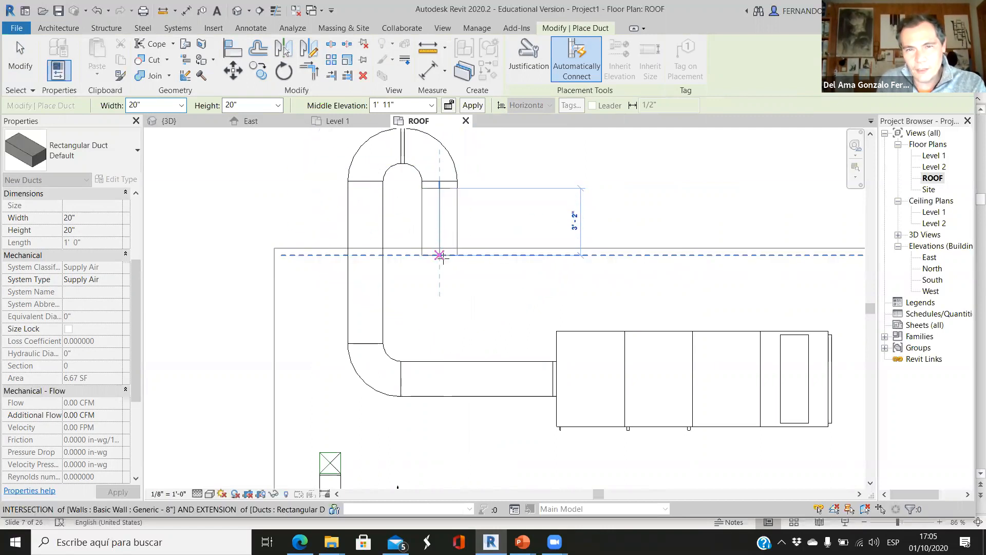
left_click(441, 263)
left_click(587, 262)
key("Escape")
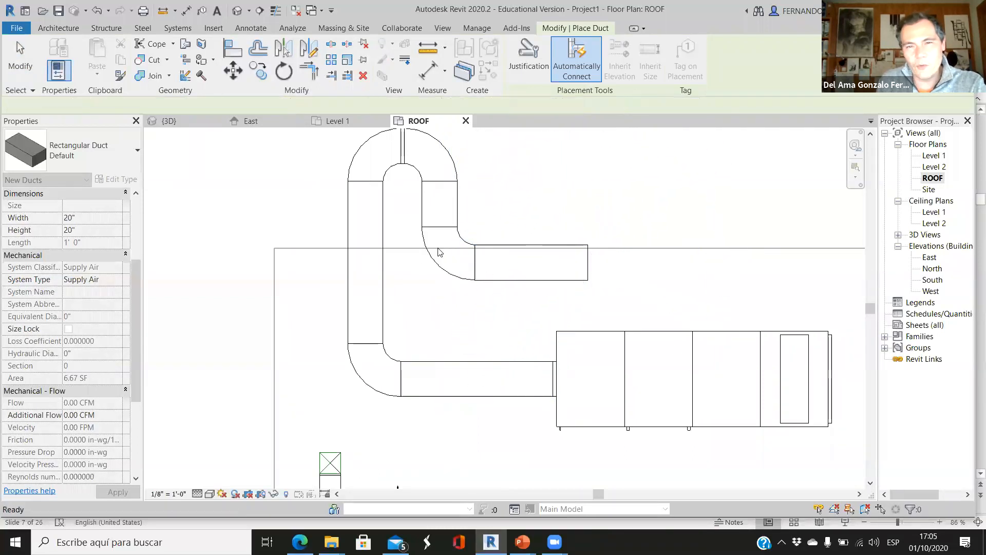
key("Escape")
scroll(509, 222, "down", 2)
scroll(448, 326, "up", 1)
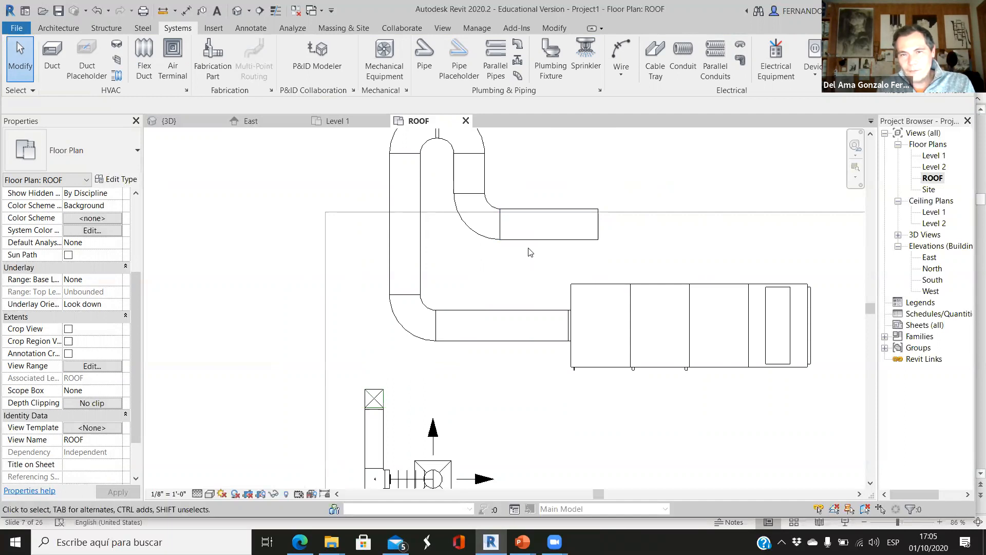
scroll(530, 252, "down", 1)
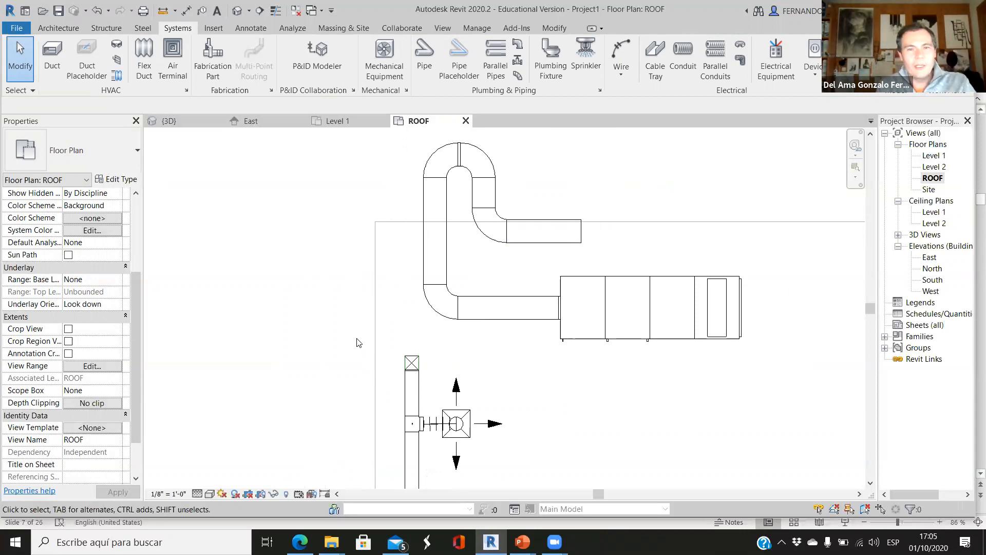
Delete the looping trial run, keeping only the straight outlet duct at the air handling unit.
left_click_drag(346, 341, 518, 134)
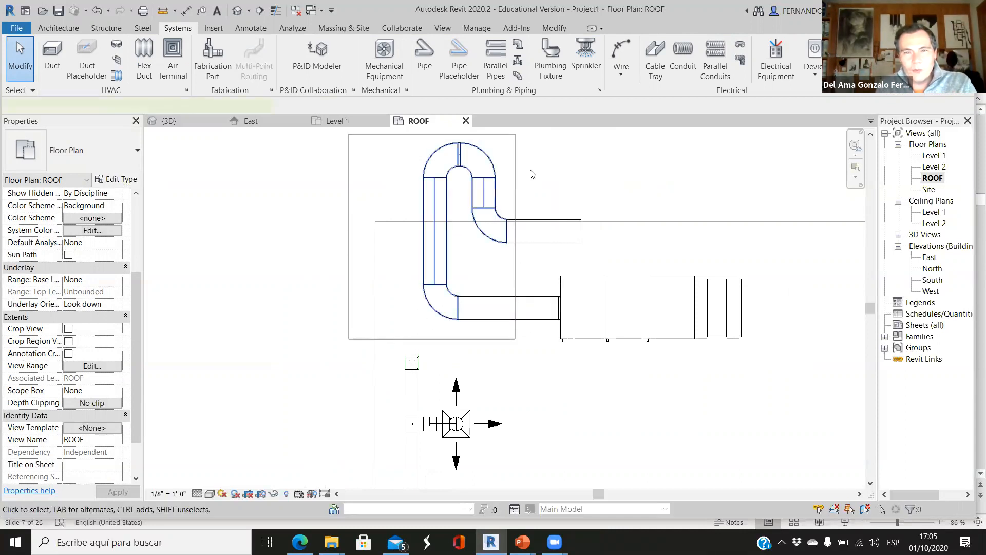
key("Delete")
left_click_drag(484, 187, 606, 255)
key("Delete")
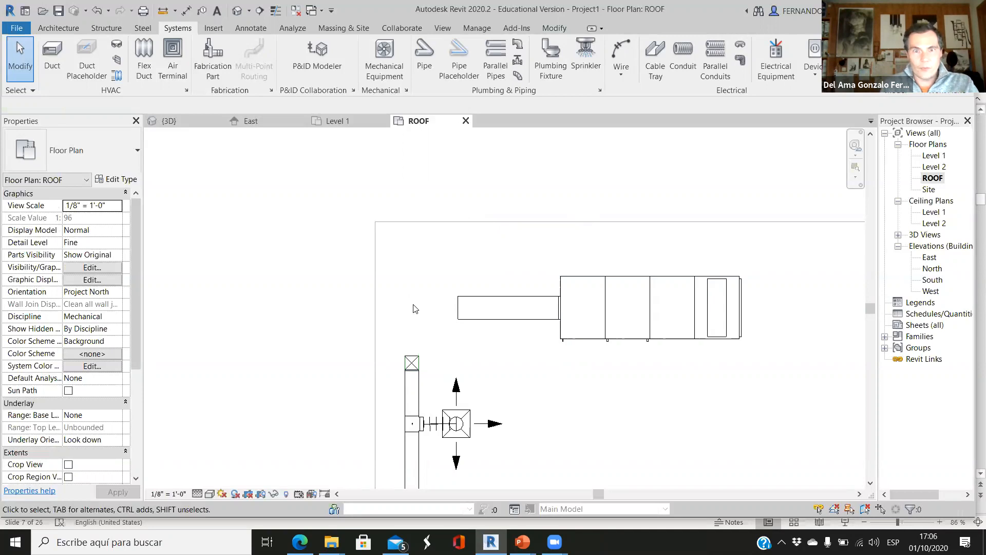
Open the East elevation at the vertical riser joining the upper and lower duct runs.
scroll(409, 360, "down", 1)
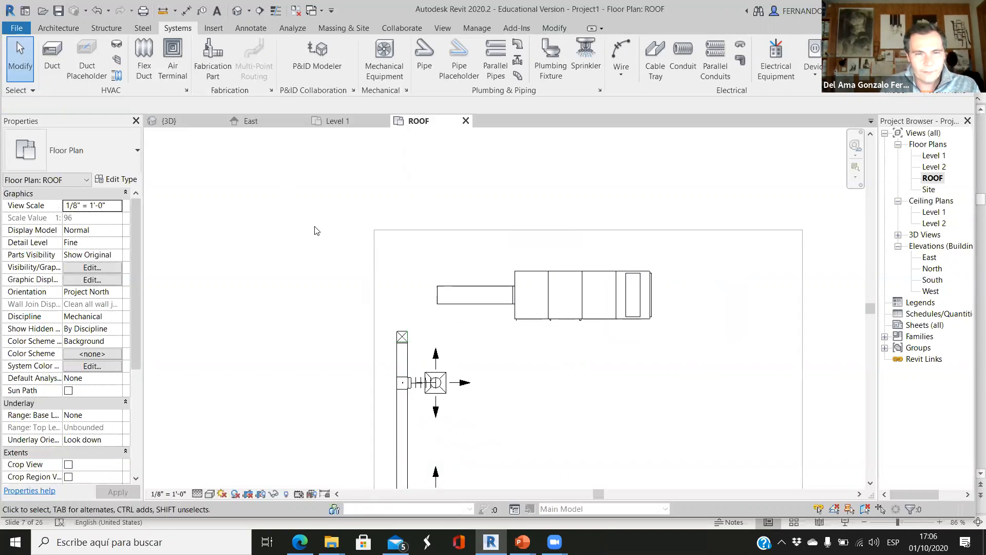
left_click(251, 121)
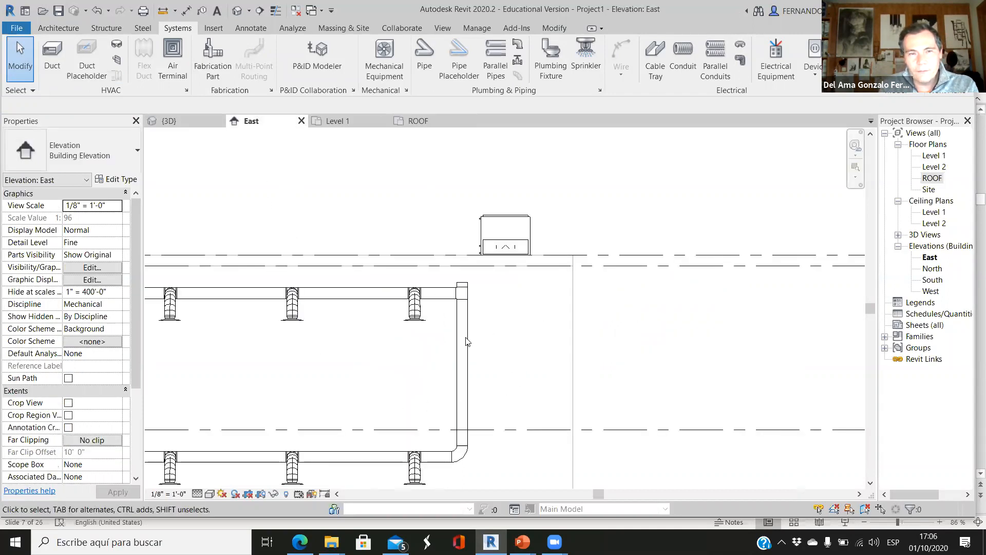
scroll(469, 450, "up", 1)
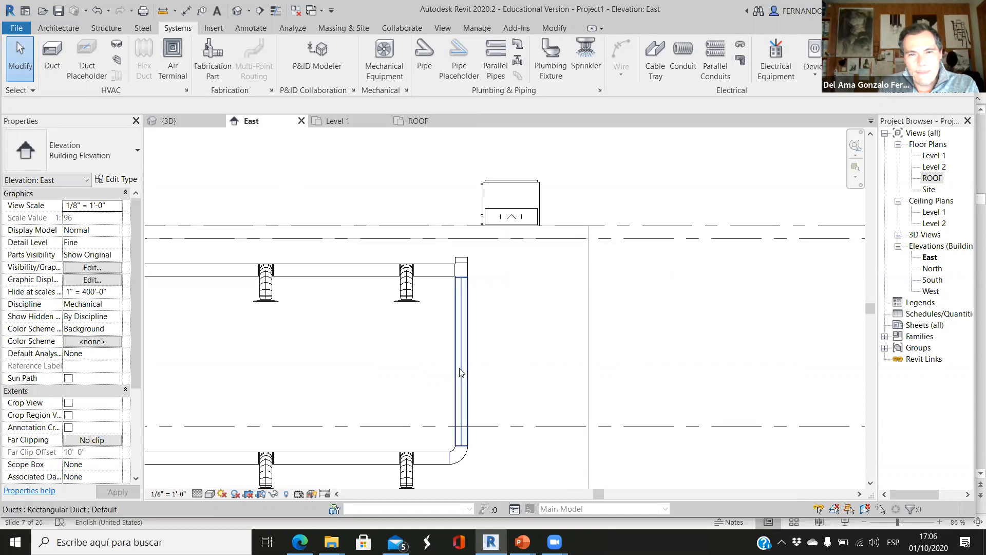
scroll(464, 383, "down", 1)
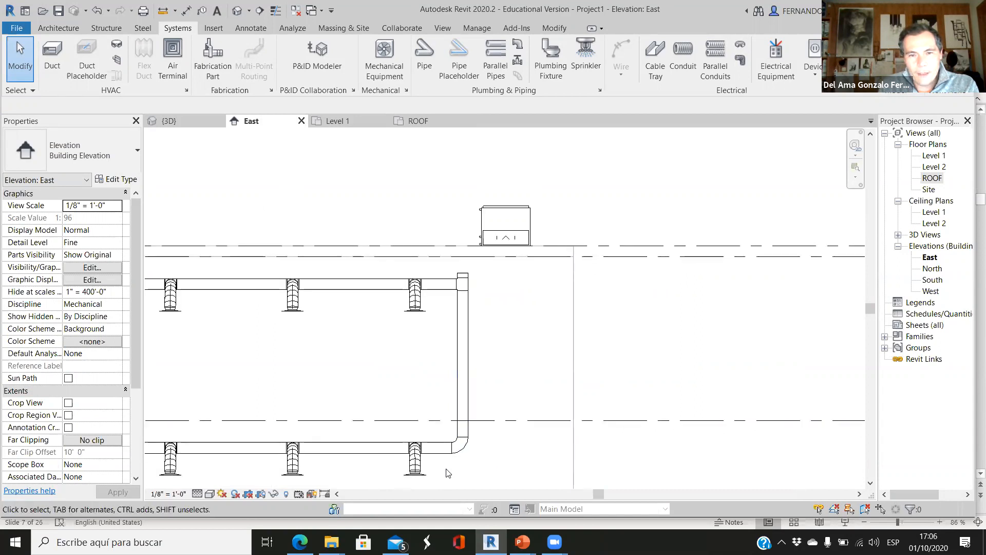
Try to shift the riser, its fittings and the adjoining duct ends slightly toward the diffusers.
left_click_drag(441, 475, 484, 303)
key("ctrl+z")
left_click_drag(519, 471, 442, 266)
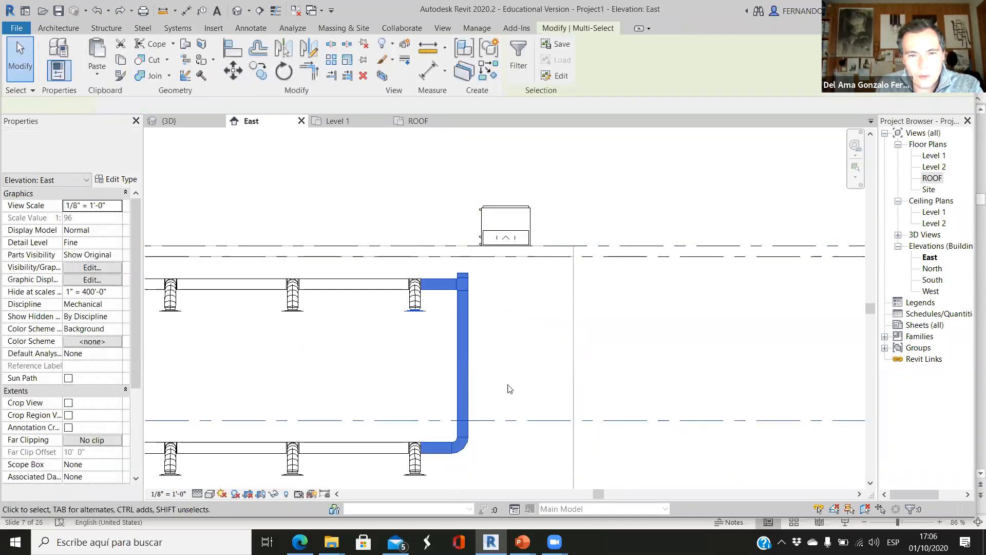
left_click_drag(533, 393, 509, 429, "shift")
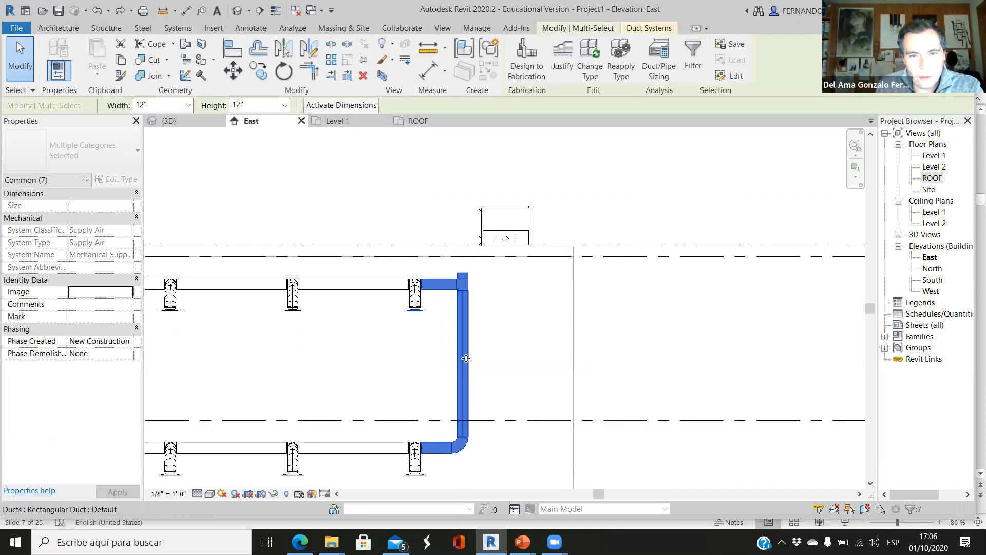
left_click_drag(482, 359, 461, 360)
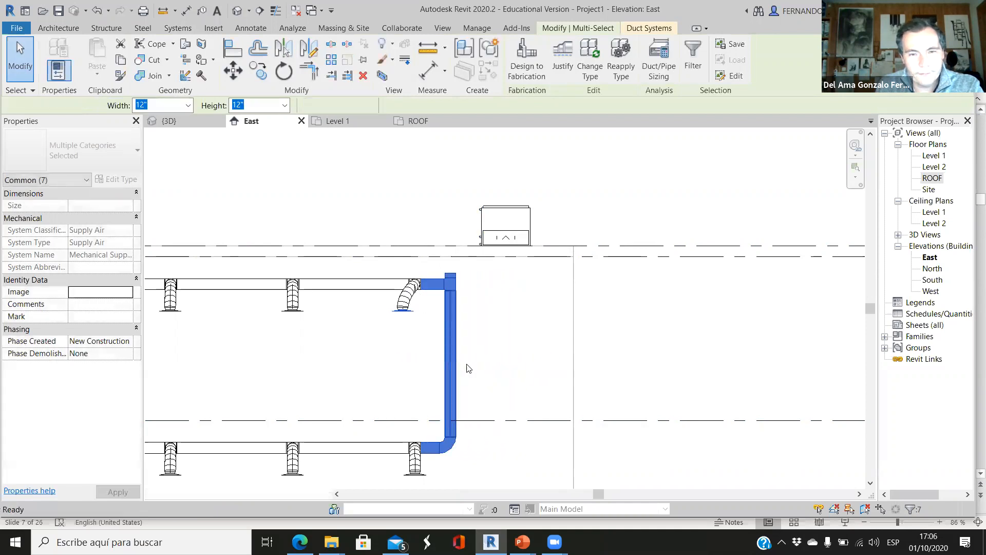
left_click(498, 302)
scroll(496, 296, "down", 2)
scroll(501, 389, "up", 3)
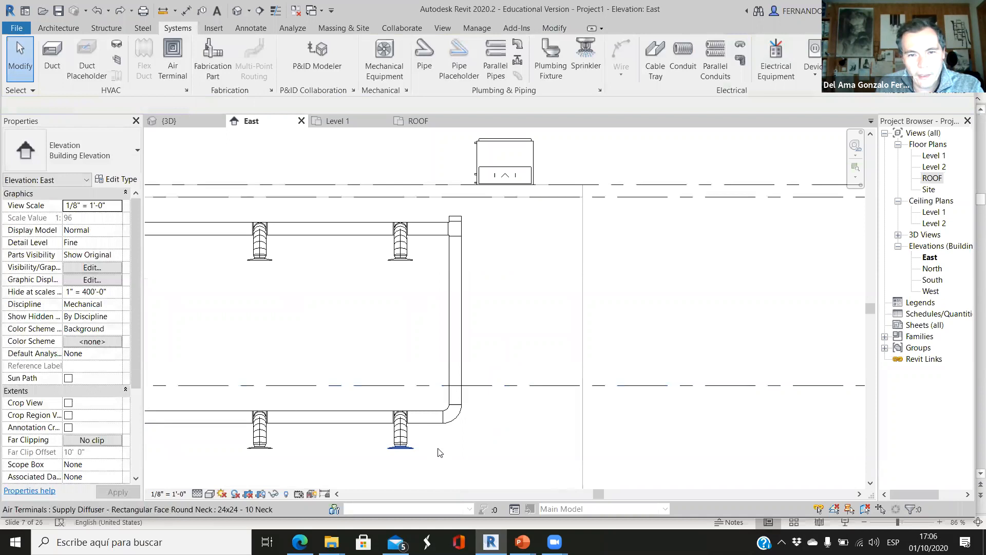
Delete the 12" vertical riser together with its lower elbow and upper fittings, keeping both horizontal duct runs.
left_click_drag(432, 207, 507, 461)
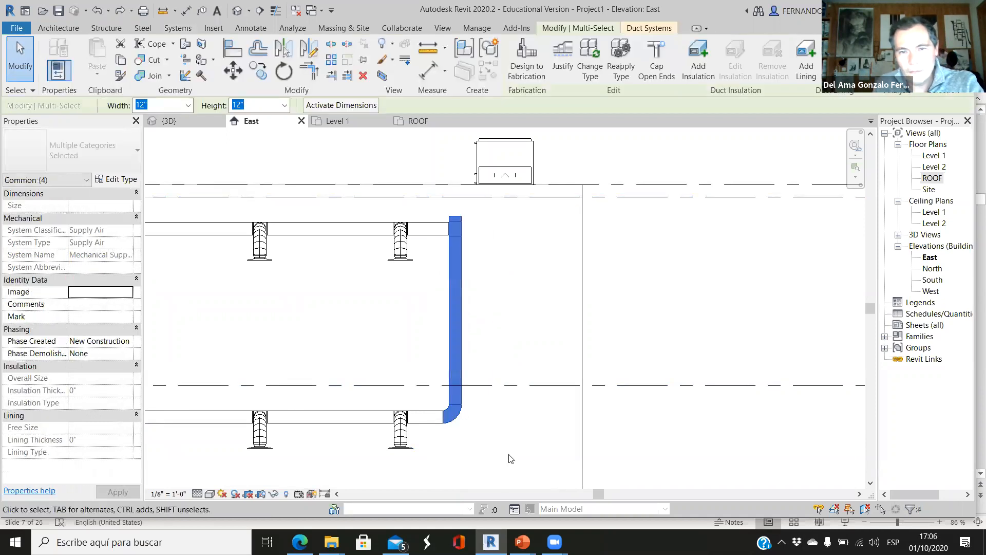
key("Delete")
scroll(517, 303, "down", 2)
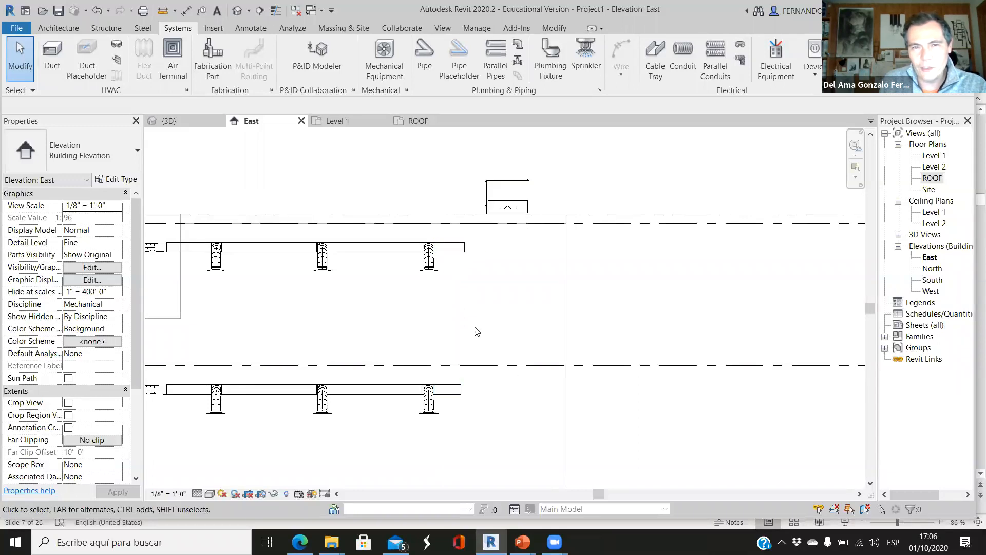
scroll(427, 281, "down", 2)
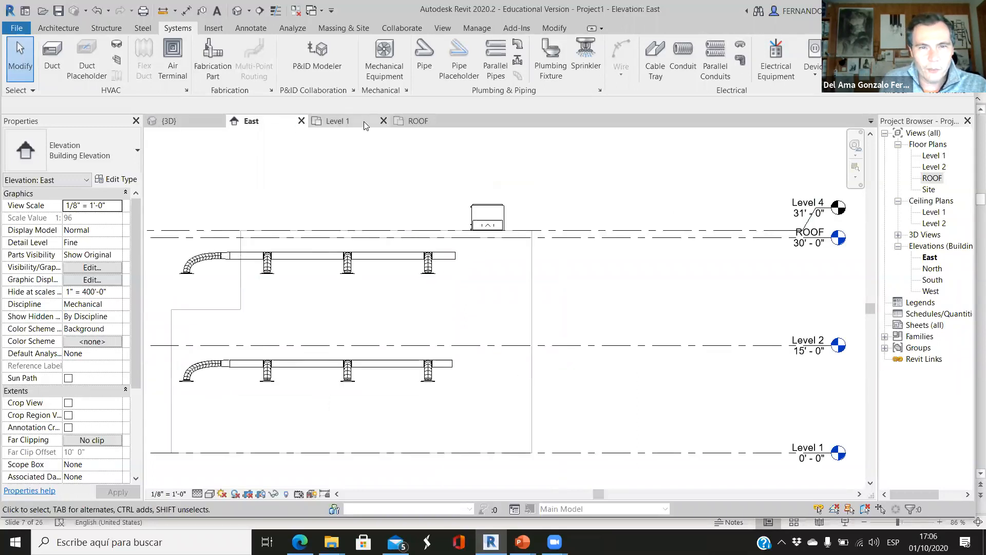
Open the South elevation and set its detail level to Fine.
double_click(932, 280)
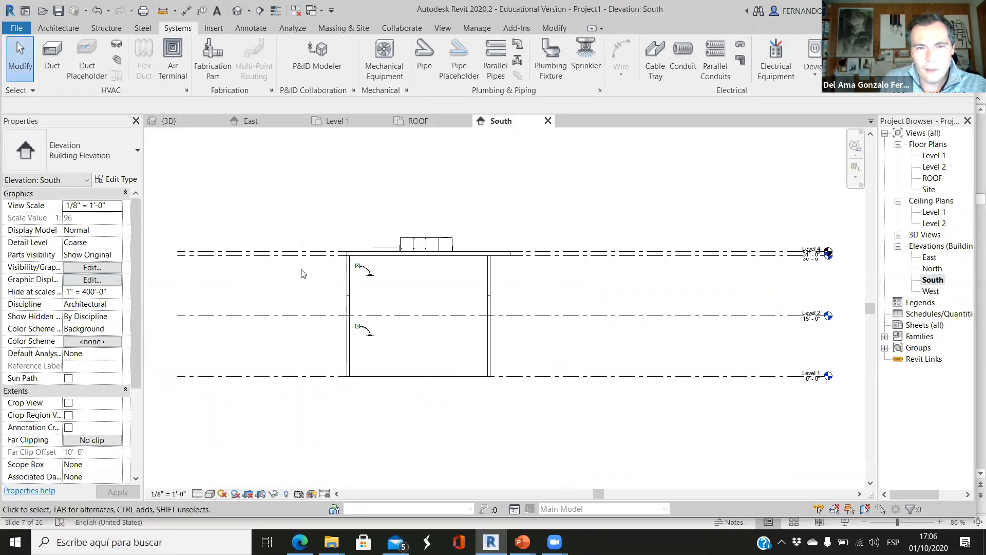
scroll(357, 262, "up", 5)
left_click(485, 216)
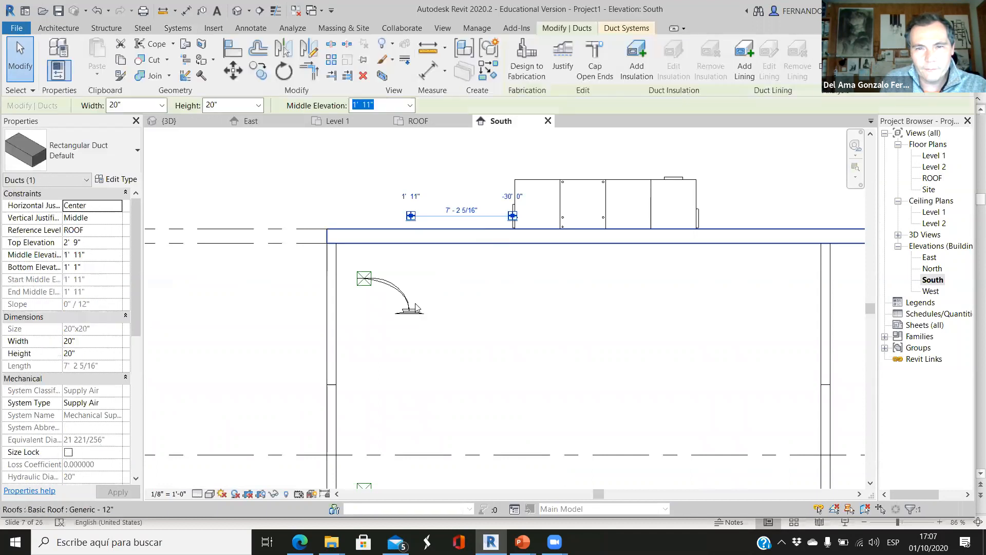
left_click(198, 493)
left_click(216, 481)
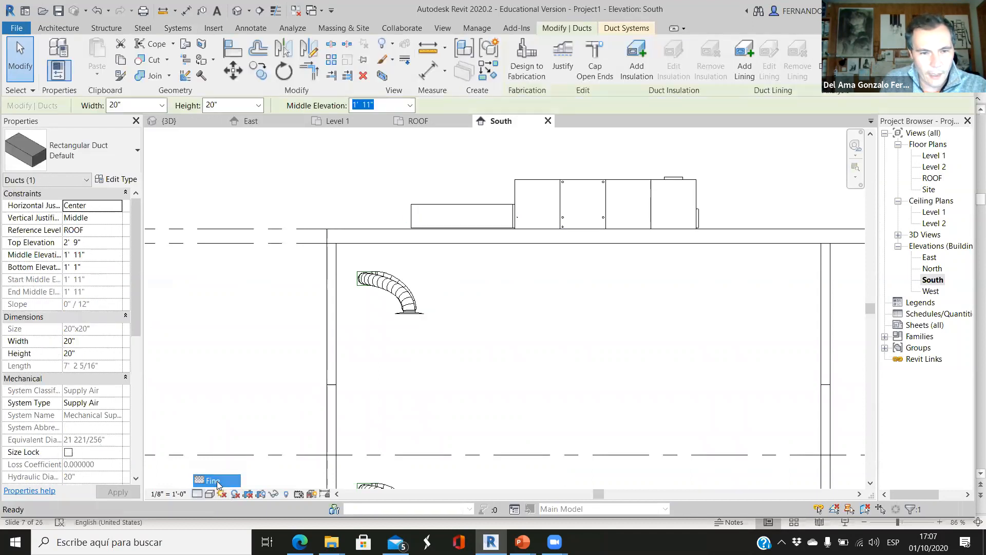
scroll(444, 301, "down", 2)
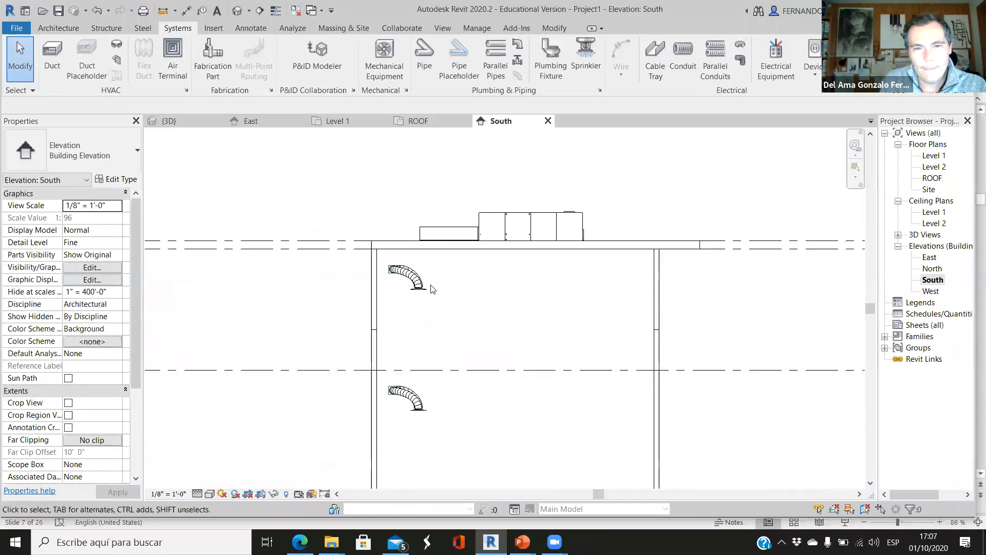
scroll(429, 227, "up", 3)
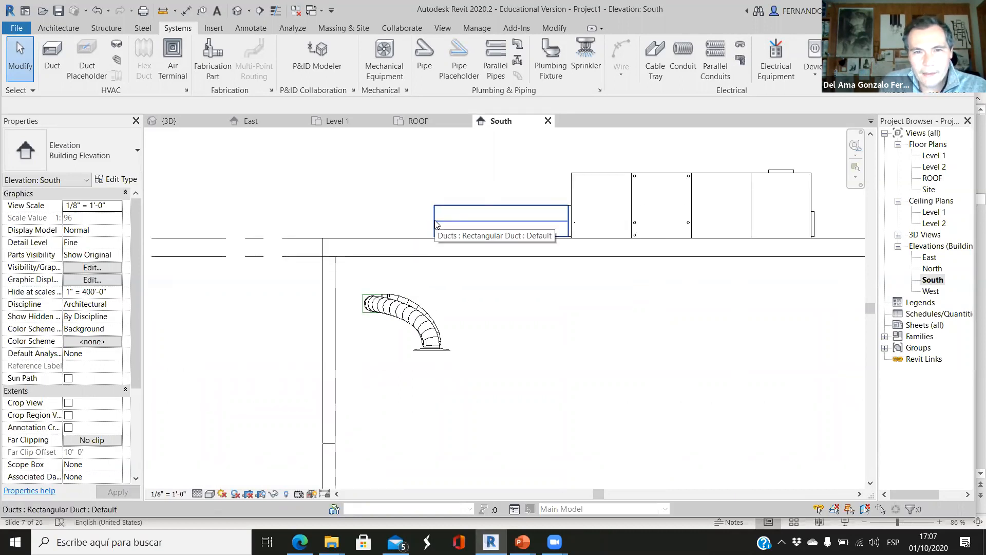
Draw a 20"x20" duct from the rooftop outlet's open end, 3'-4" horizontally in line with the branch ducts, turning down through the roof below the upper run.
left_click(435, 225)
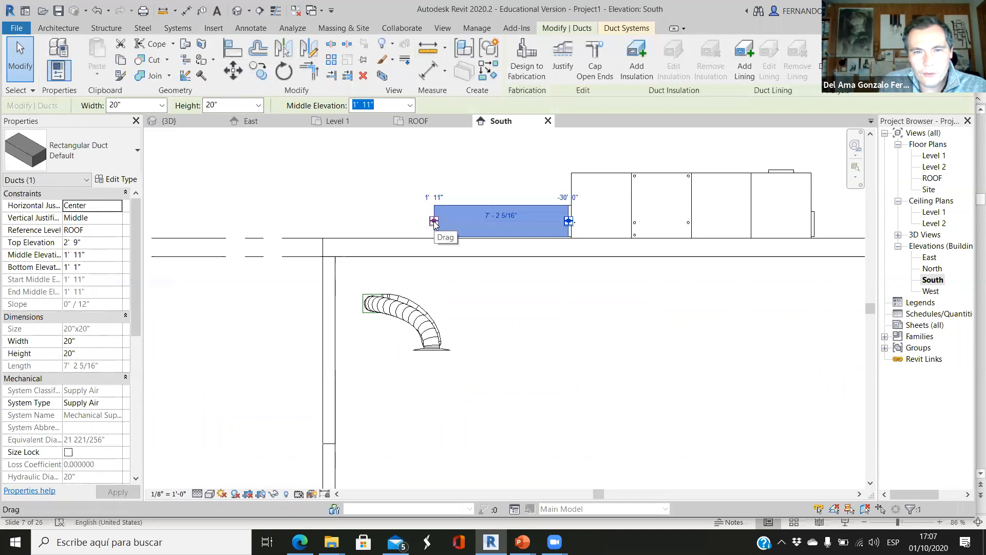
right_click(434, 222)
left_click(486, 275)
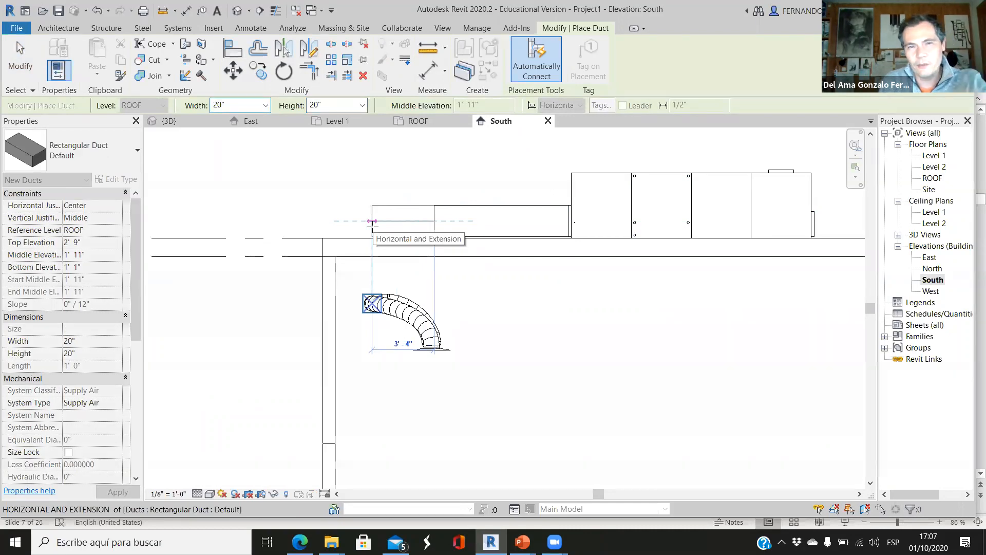
left_click(373, 221)
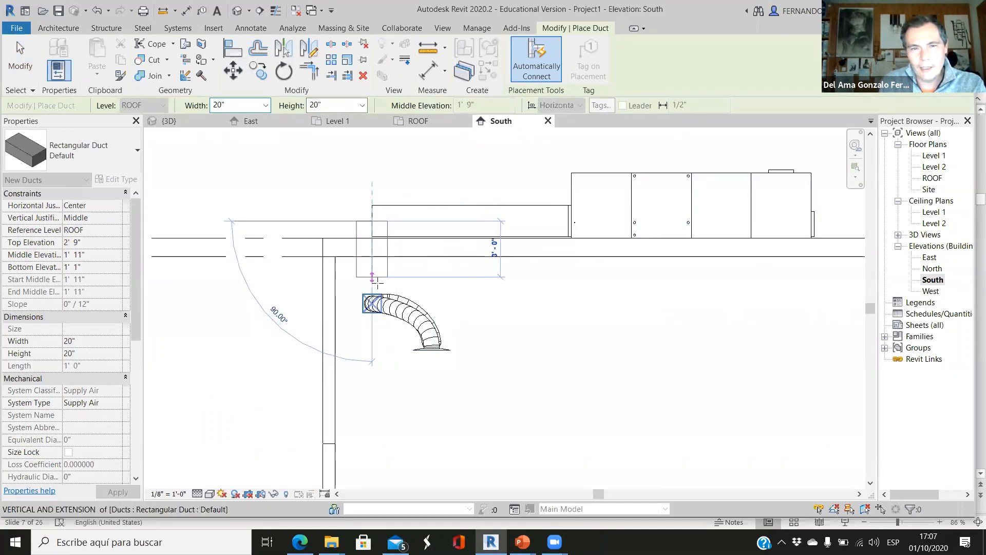
left_click(372, 350)
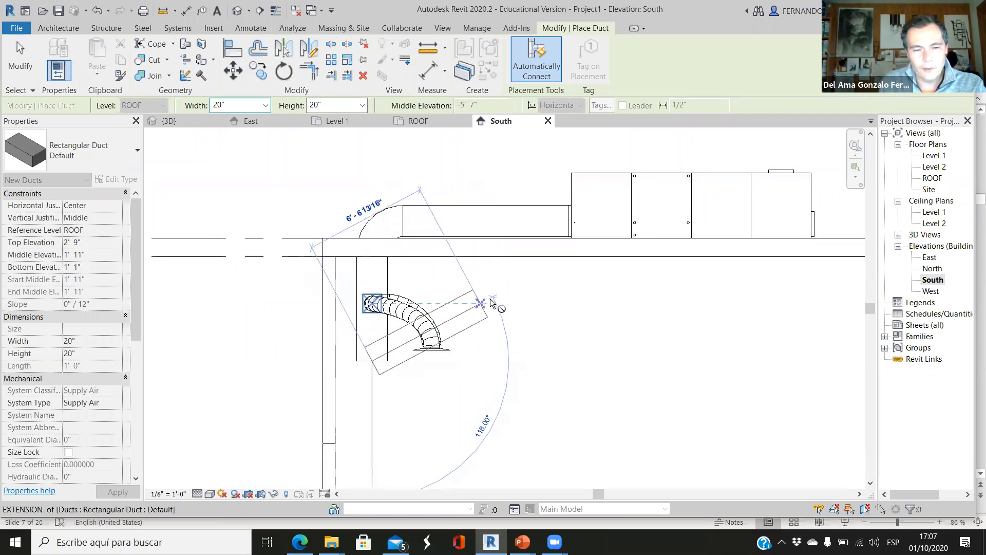
key("Escape")
key("Escape")
scroll(551, 368, "down", 3)
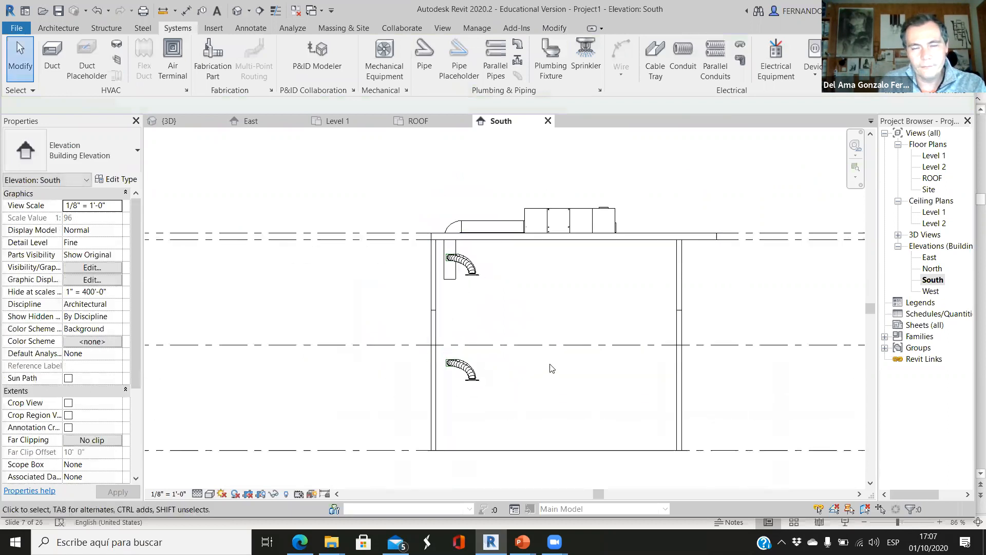
scroll(552, 368, "up", 1)
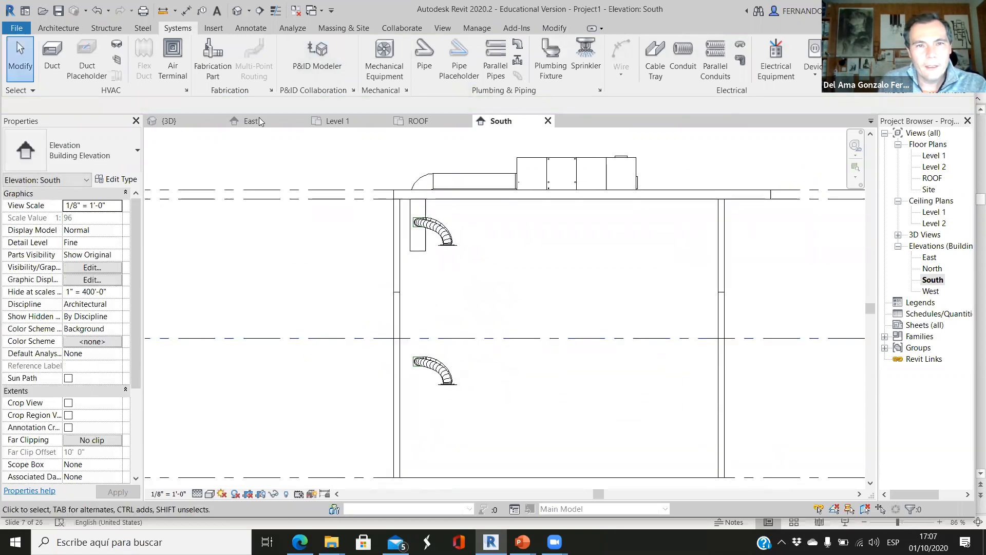
In the East elevation, extend the upper duct run's open end to connect with the new vertical duct.
left_click(170, 121)
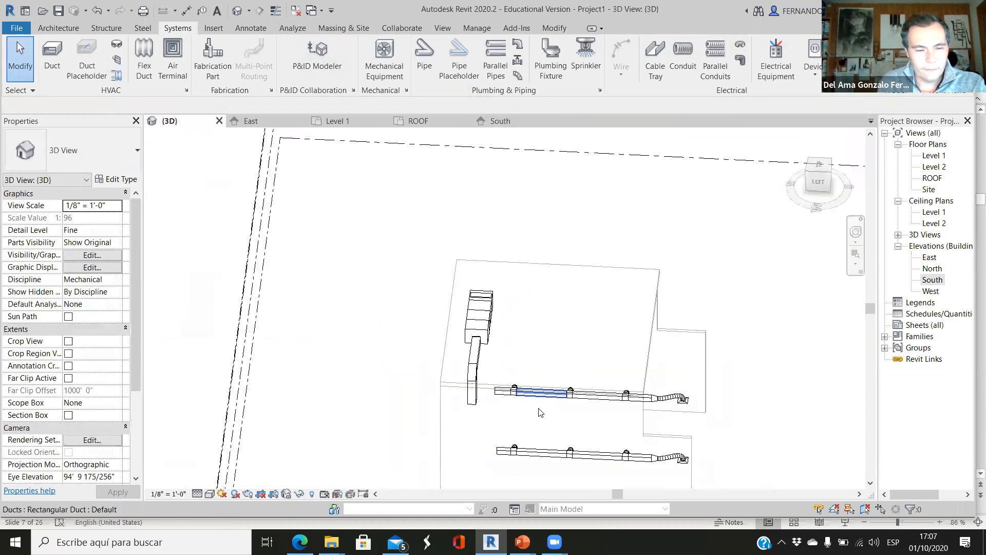
middle_click_drag(483, 452, 458, 305, "shift")
scroll(464, 305, "up", 2)
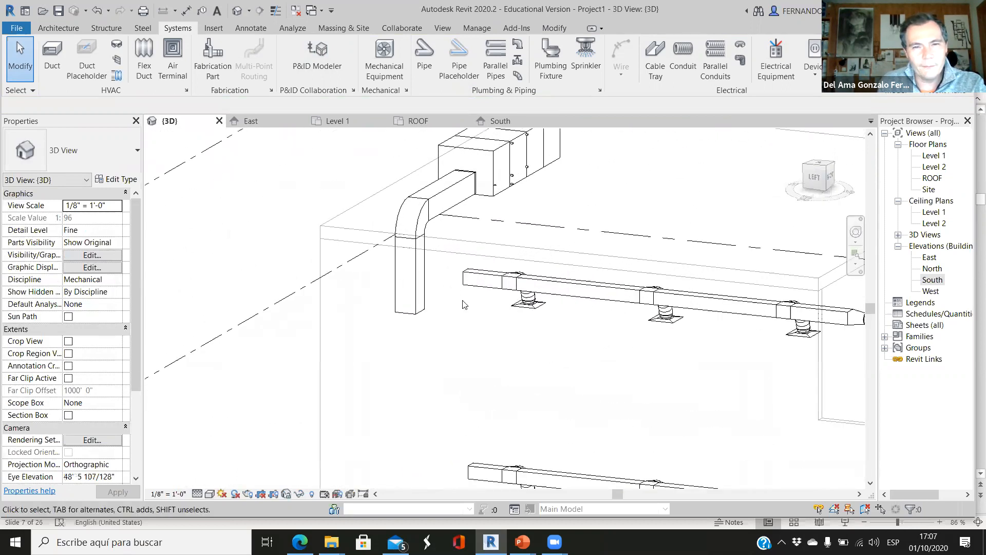
left_click(262, 121)
scroll(486, 265, "up", 5)
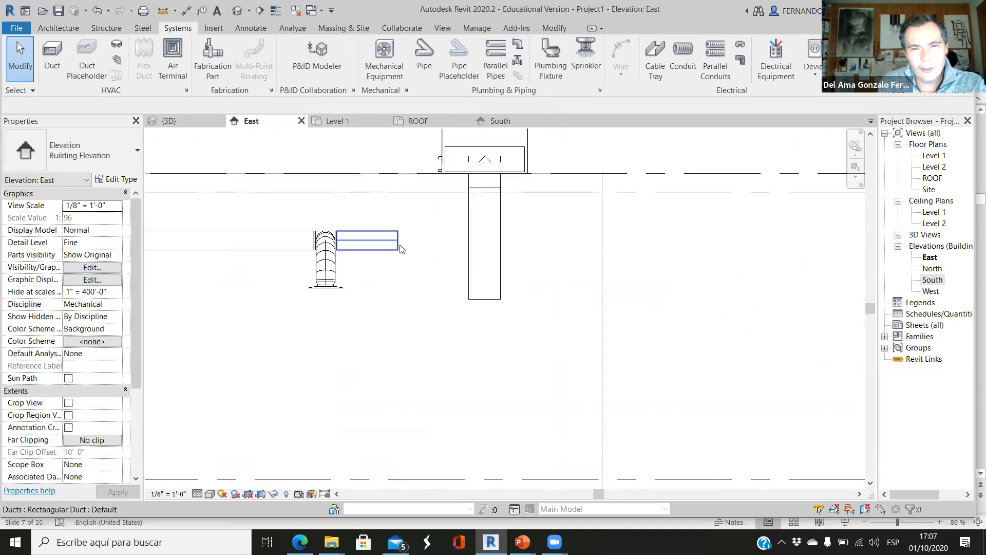
left_click(399, 244)
scroll(417, 241, "up", 2)
left_click_drag(390, 240, 523, 241)
left_click(623, 284)
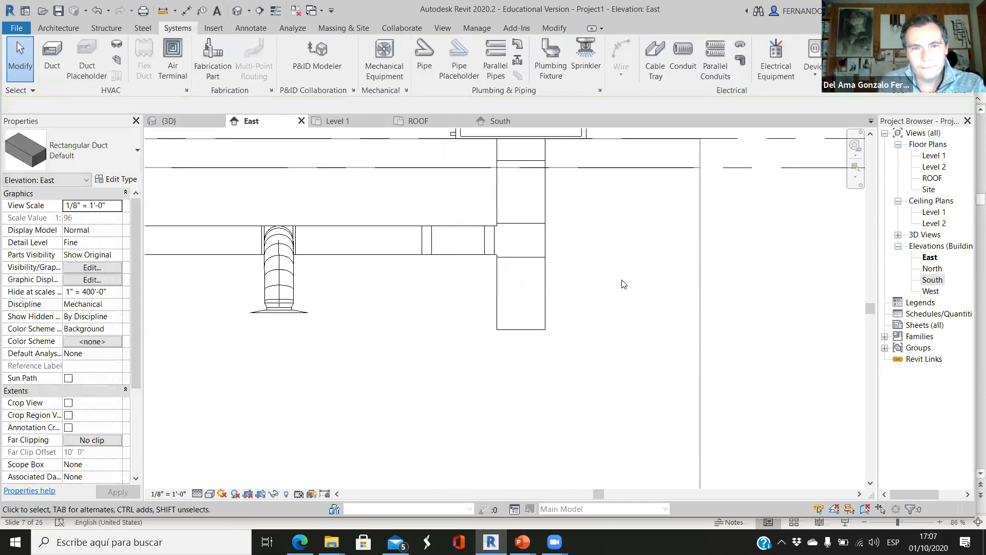
Extend the lower duct run beneath the vertical duct, and stretch the riser down to connect with its end.
scroll(566, 291, "down", 4)
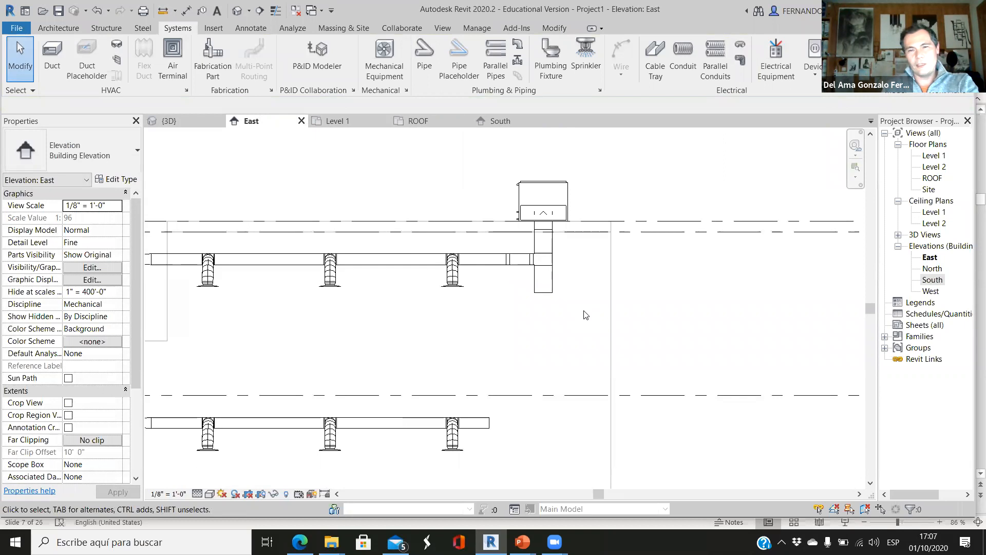
left_click(496, 429)
left_click_drag(490, 424, 544, 422)
left_click(549, 297)
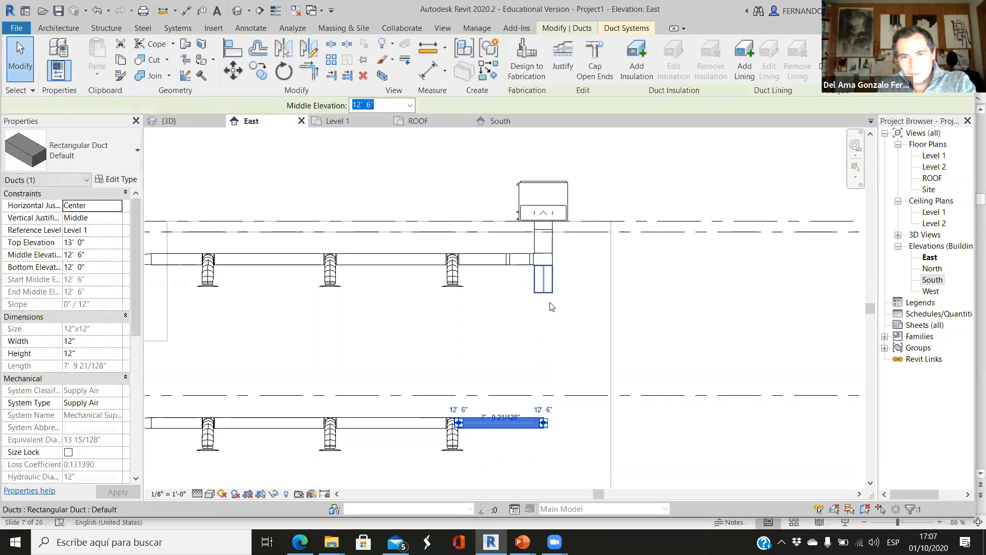
left_click_drag(544, 293, 543, 423)
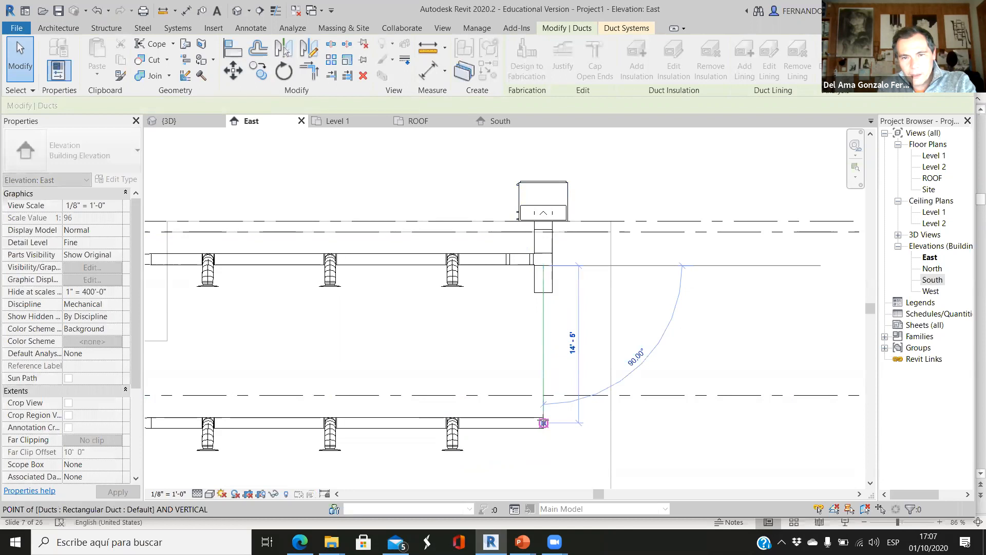
left_click_drag(566, 459, 567, 459)
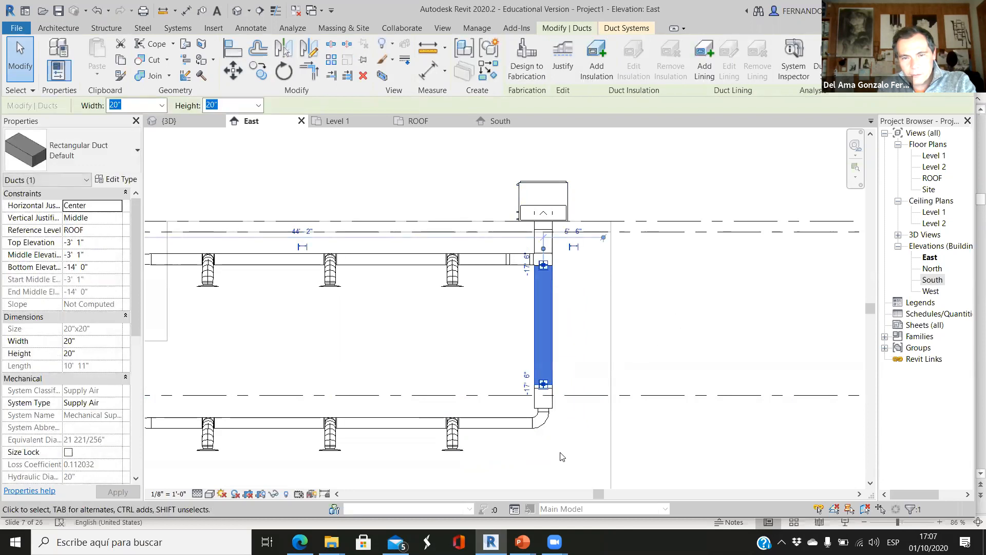
left_click(559, 455)
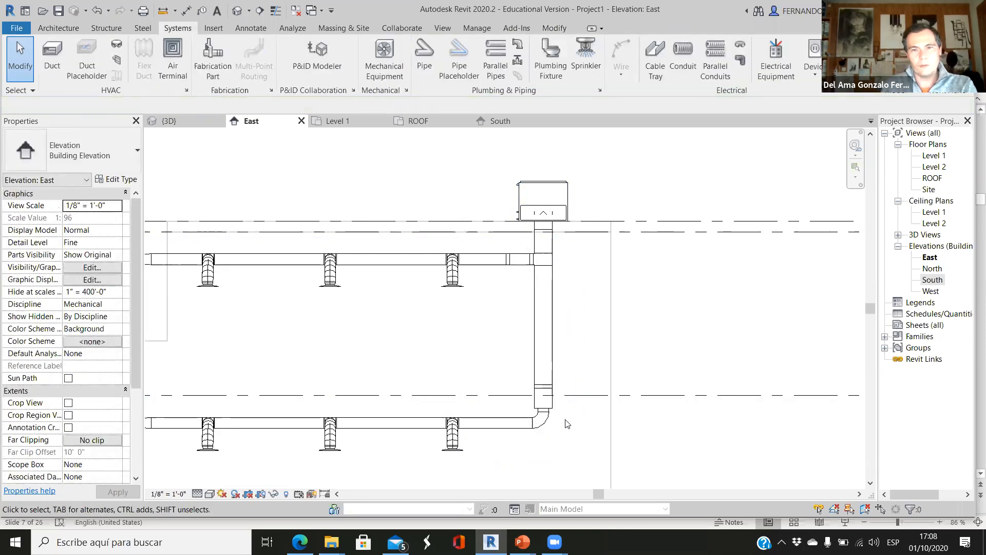
Examine in 3D the riser's connections to the rooftop unit and both branch duct runs.
scroll(532, 325, "down", 3)
middle_click_drag(366, 343, 430, 345)
left_click(168, 120)
middle_click_drag(245, 190, 464, 356, "shift")
scroll(411, 205, "up", 5)
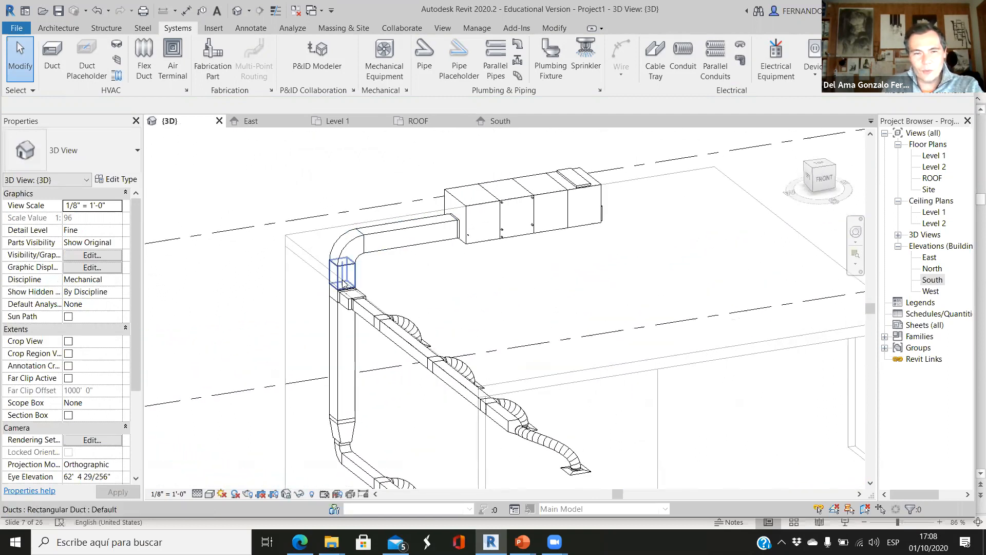
scroll(343, 285, "up", 2)
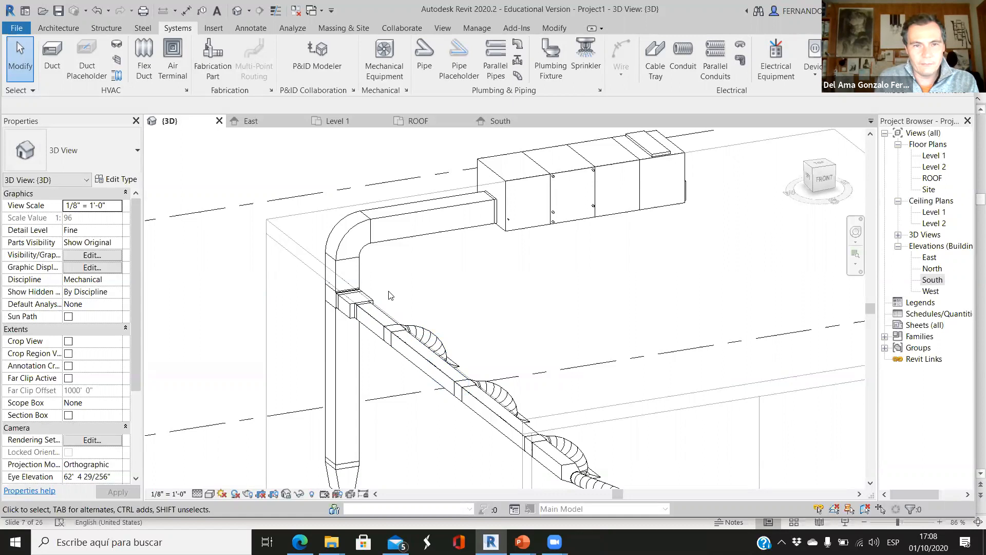
scroll(360, 184, "down", 2)
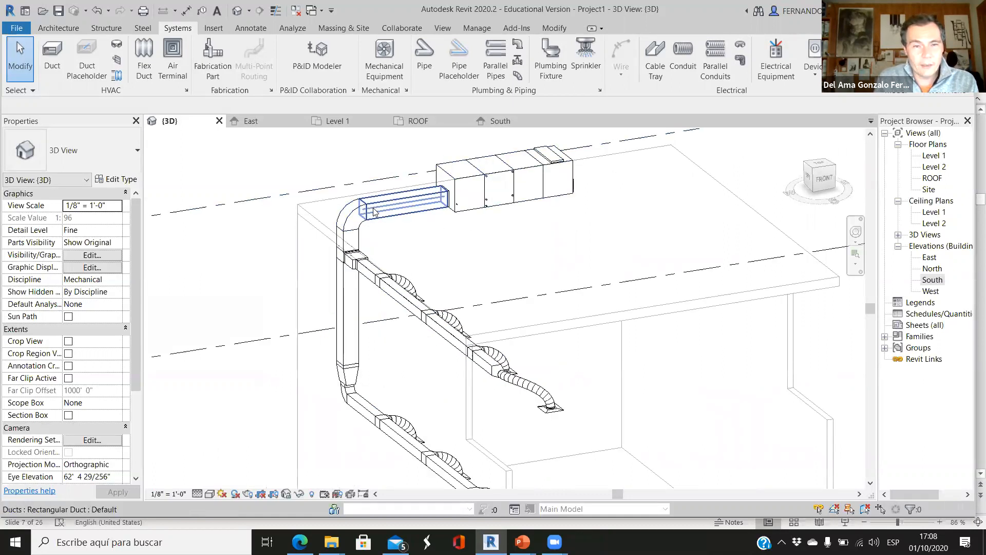
scroll(358, 267, "up", 2)
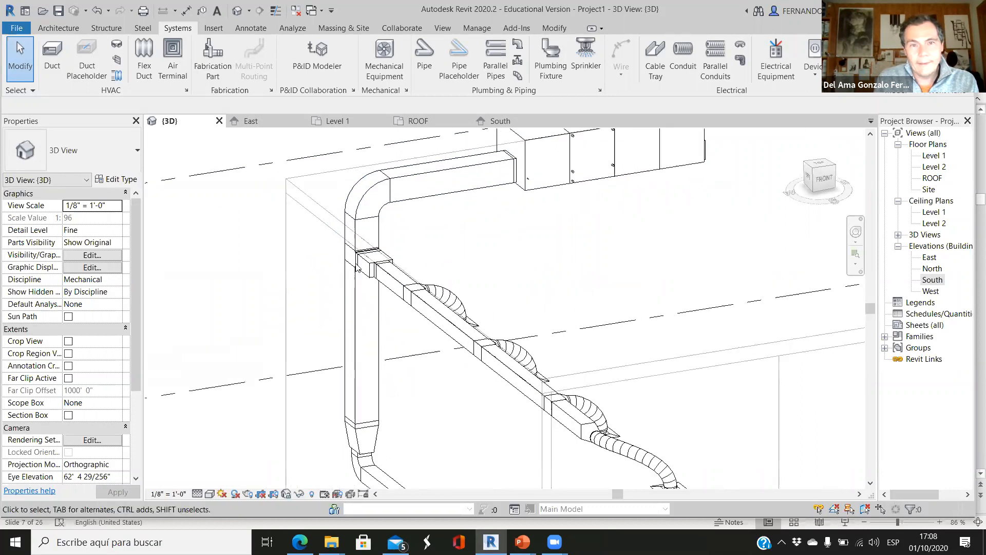
Examine the complete supply duct system in 3D, from the rooftop unit down the riser to both branch runs.
scroll(358, 267, "up", 1)
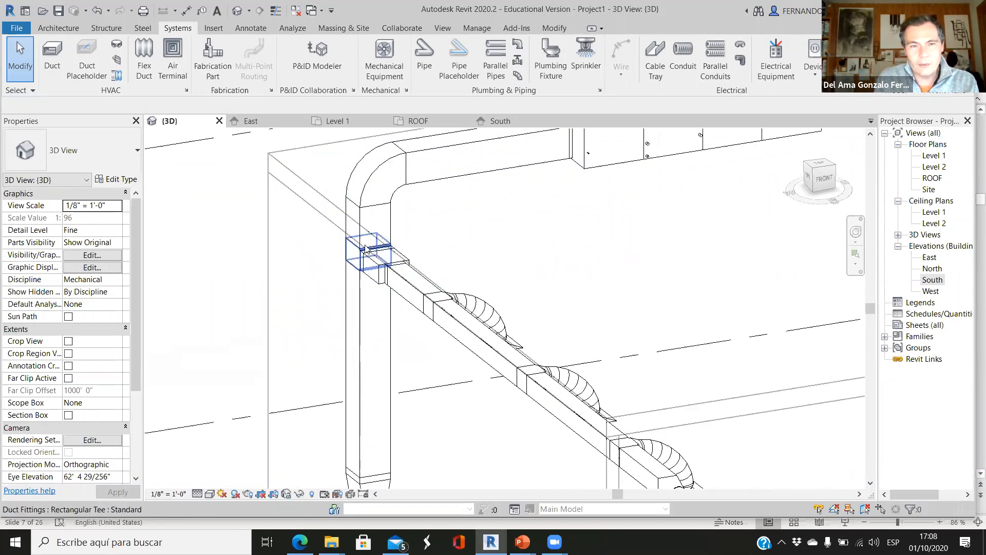
scroll(331, 281, "down", 1)
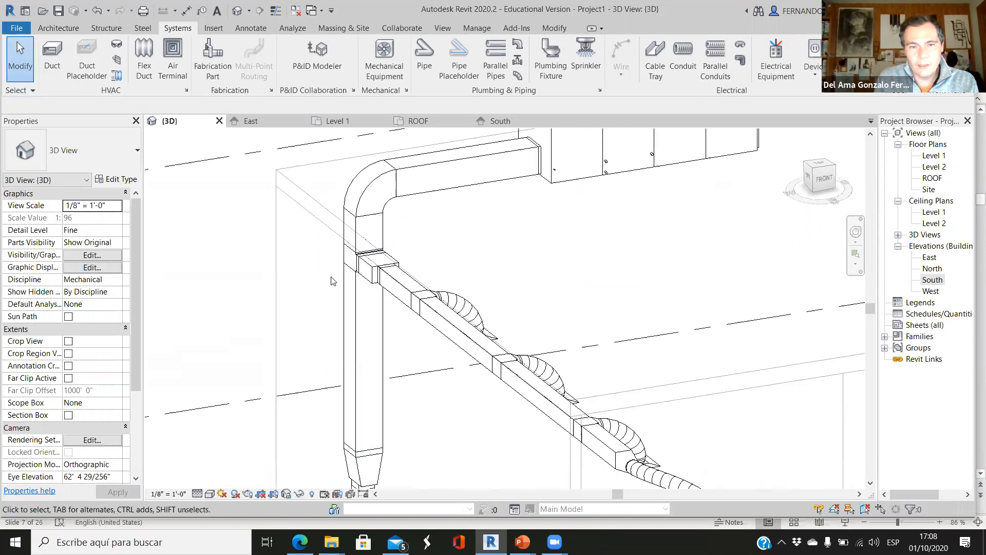
scroll(334, 308, "down", 2)
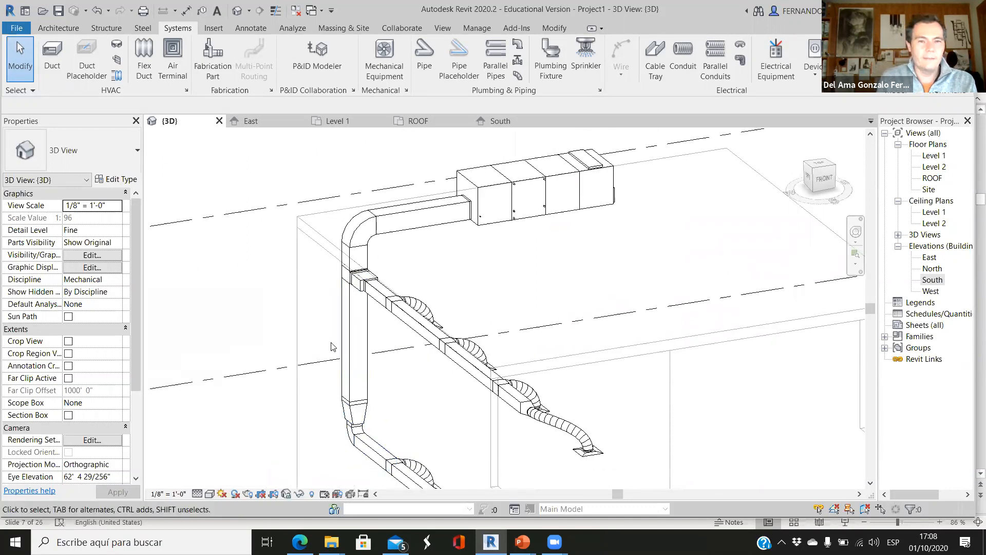
scroll(333, 339, "down", 3)
scroll(354, 349, "down", 1)
middle_click_drag(303, 391, 180, 420, "shift")
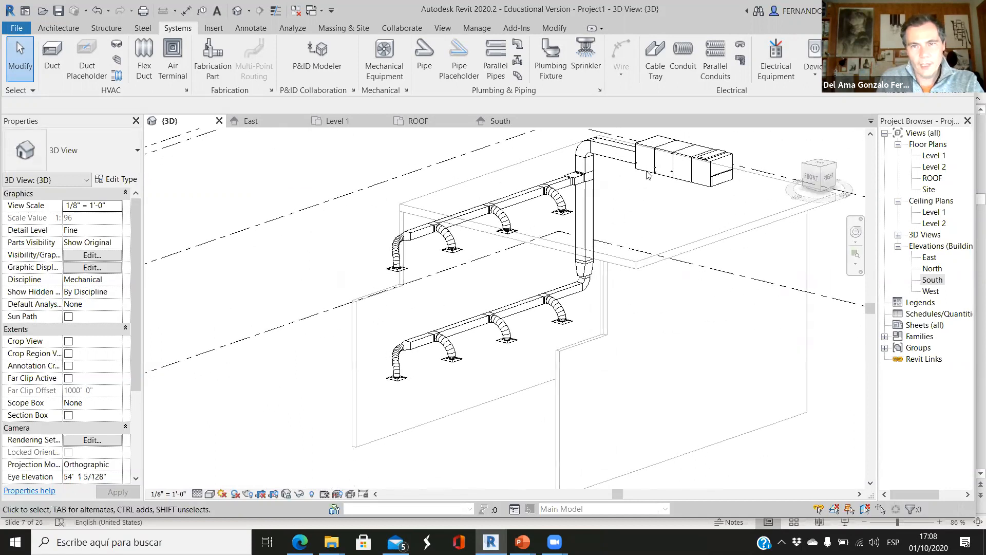
scroll(647, 172, "up", 2)
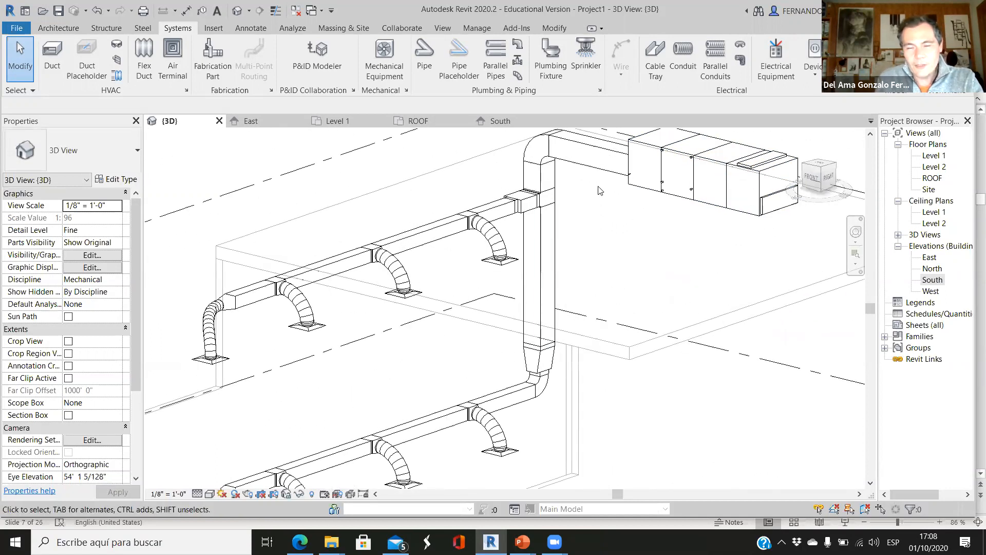
scroll(565, 204, "up", 3)
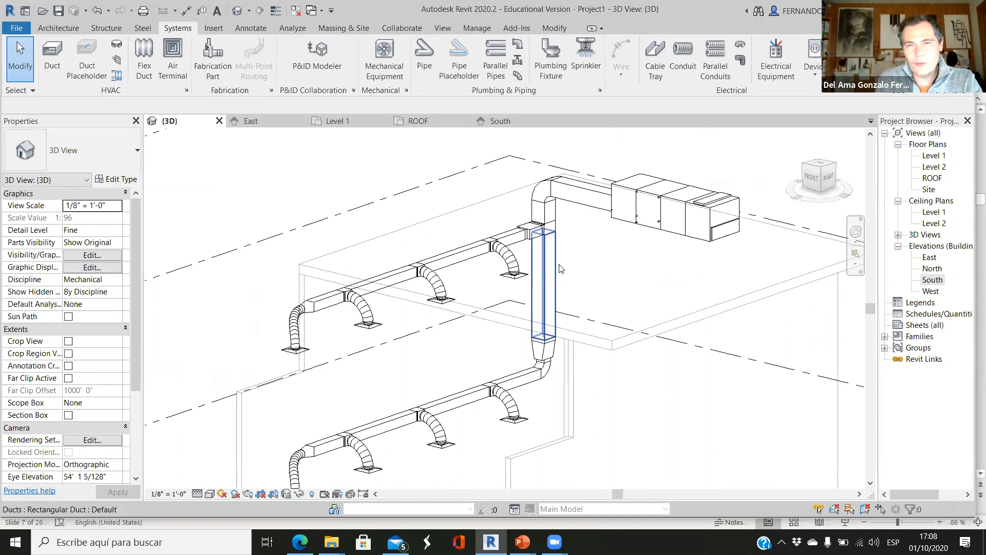
scroll(565, 204, "up", 1)
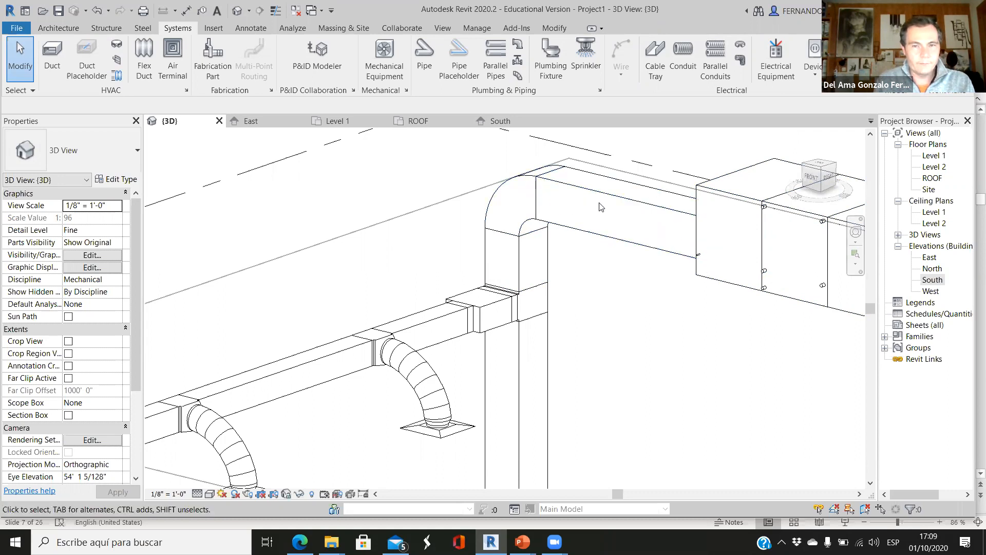
scroll(601, 207, "down", 3)
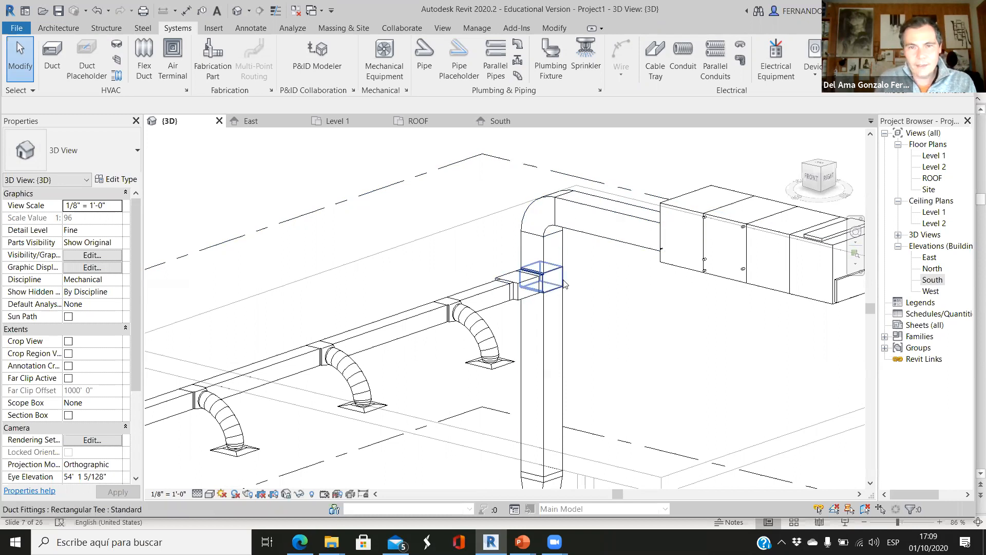
scroll(568, 295, "down", 3)
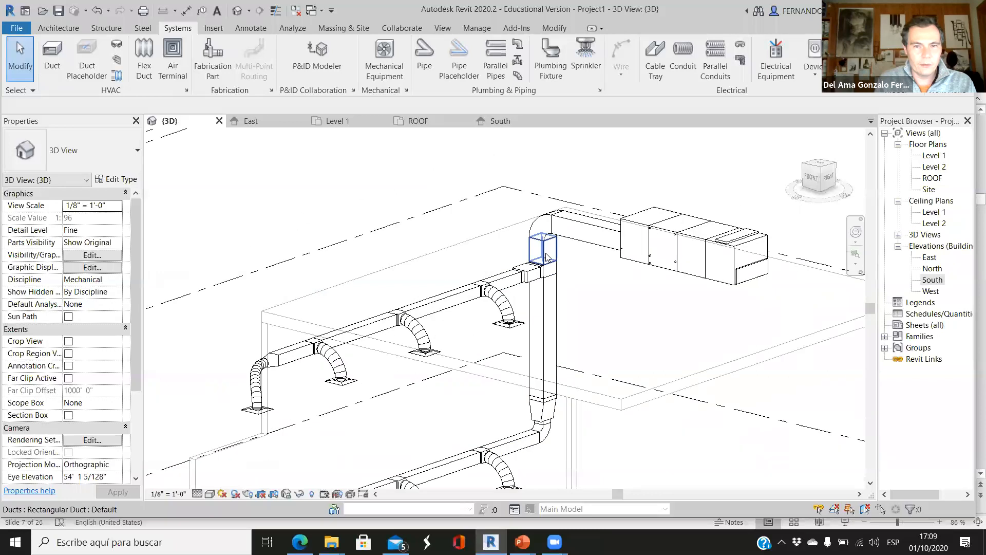
scroll(550, 275, "up", 1)
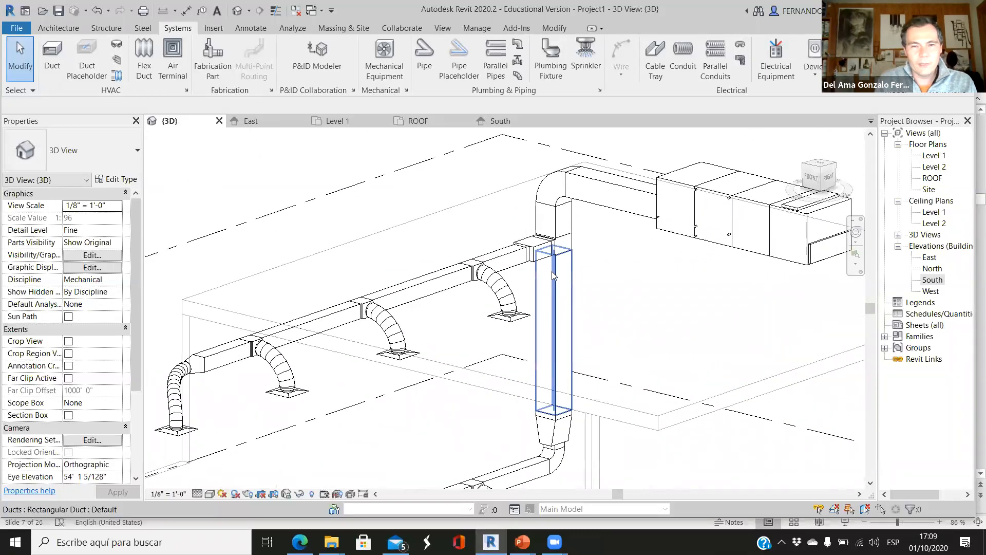
scroll(552, 270, "down", 2)
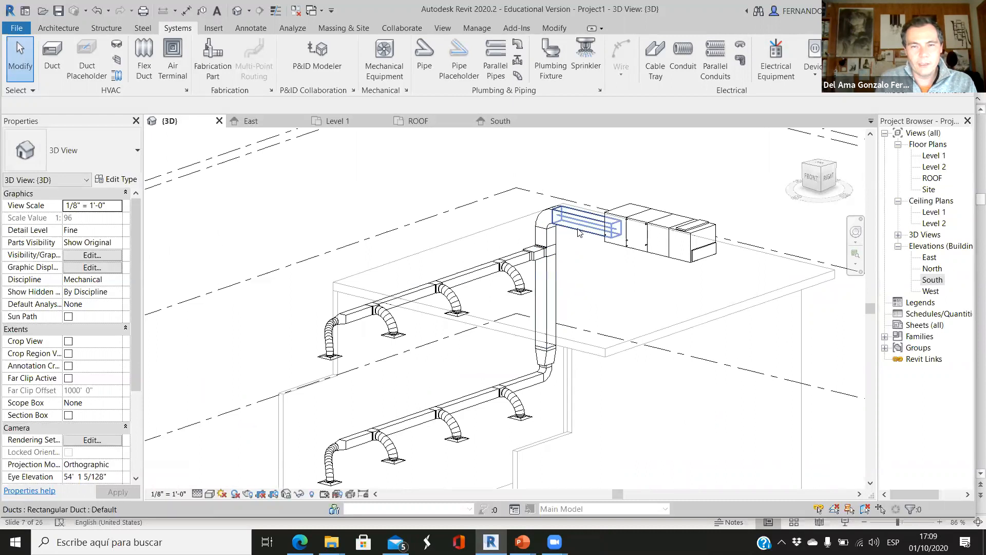
Inspect the airflow properties of the horizontal rooftop duct and the short vertical duct below its elbow.
middle_click_drag(636, 337, 414, 384, "shift")
scroll(469, 260, "up", 5)
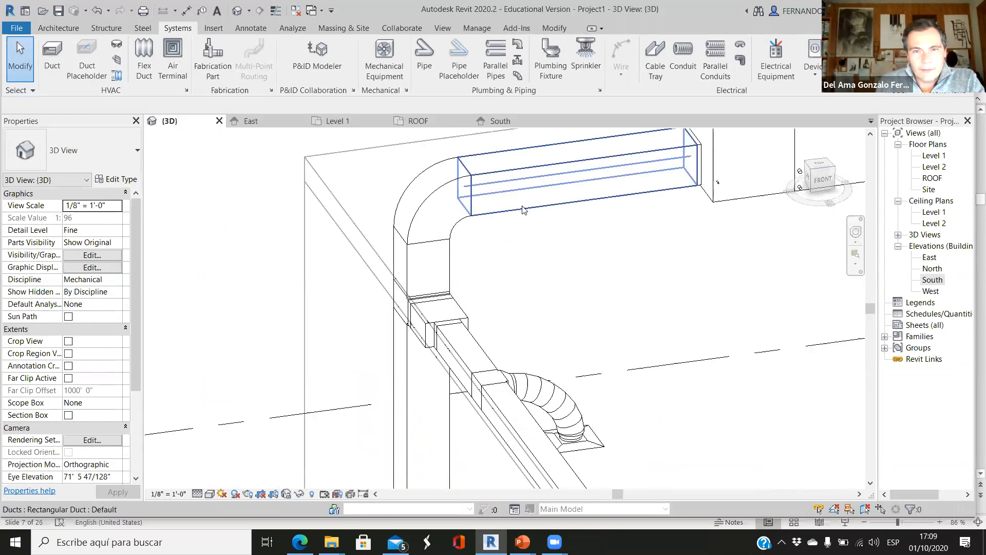
left_click(523, 210)
scroll(76, 391, "down", 3)
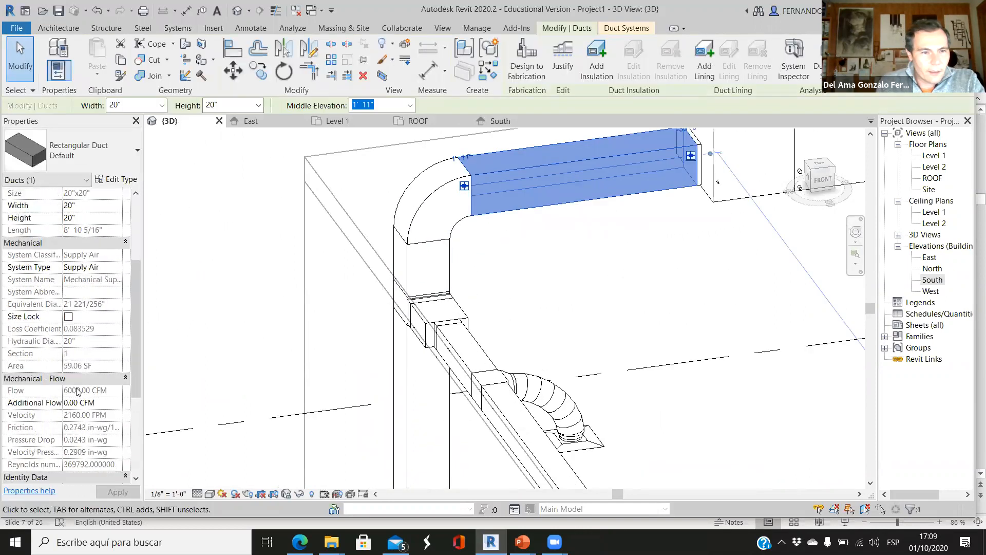
scroll(77, 392, "down", 1)
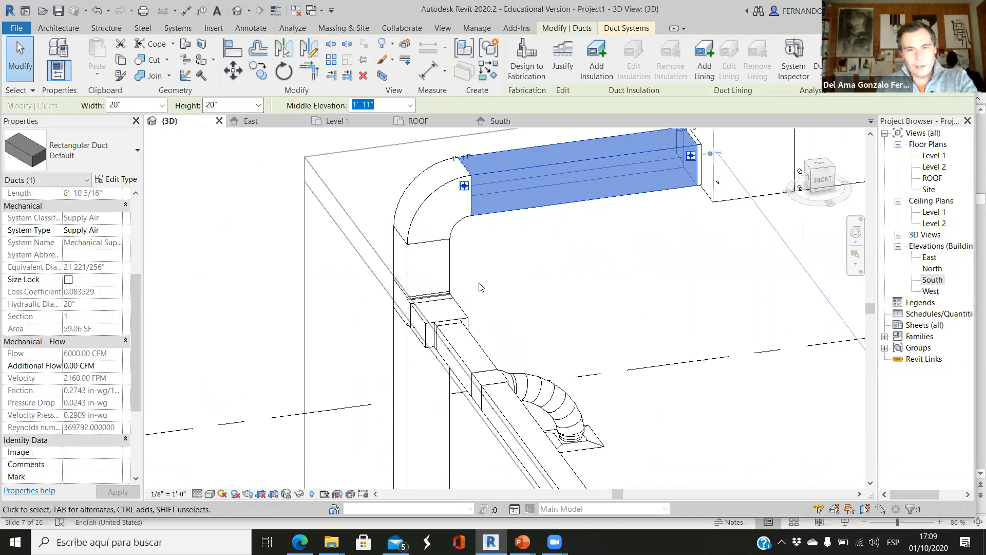
scroll(490, 303, "down", 3)
key("Escape")
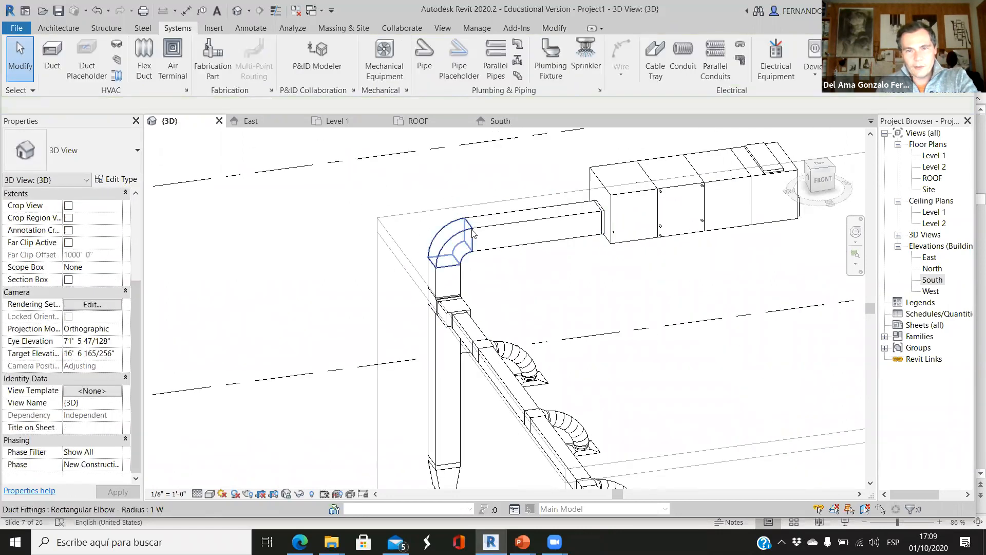
left_click(455, 279)
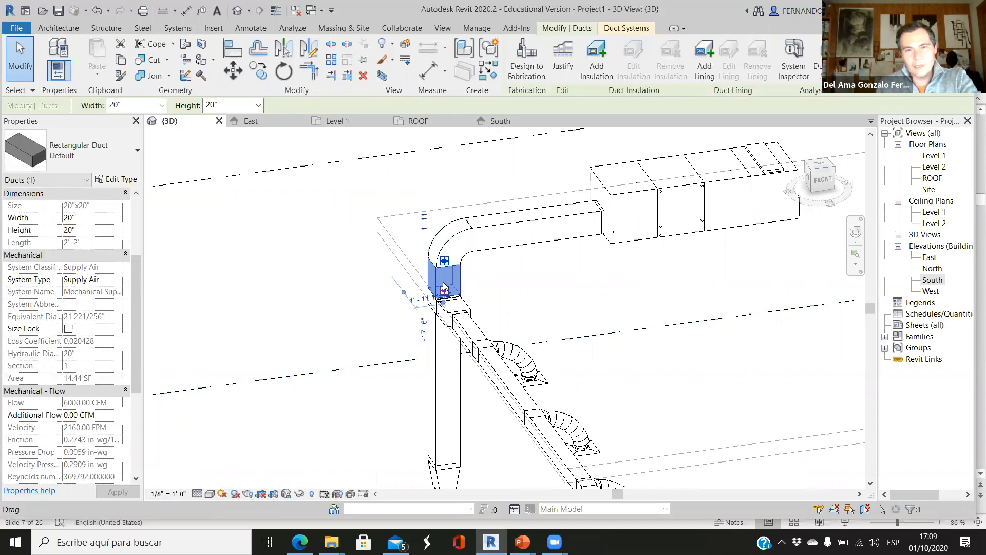
key("Escape")
Examine the tee and transition fittings where the upper branch duct joins the riser.
scroll(473, 321, "up", 2)
scroll(473, 321, "up", 3)
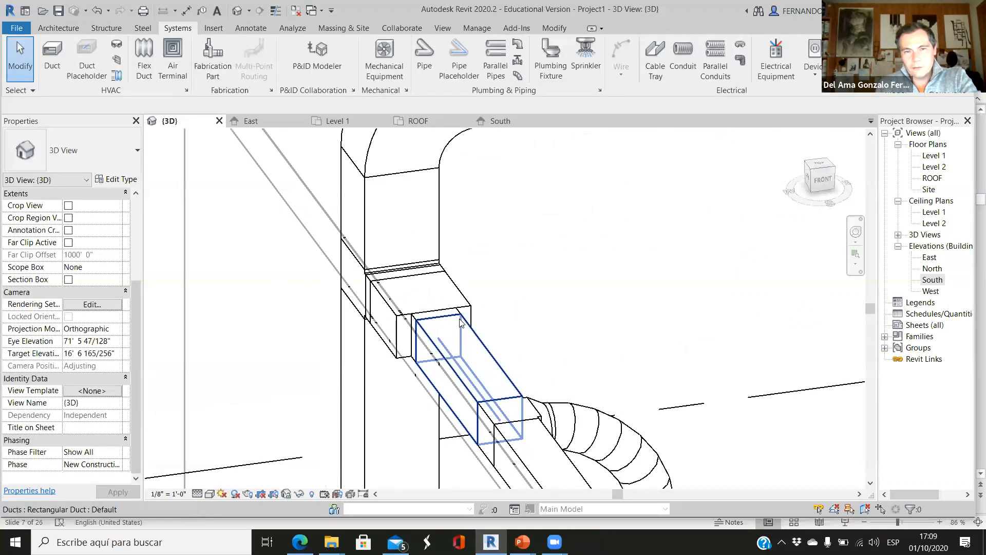
scroll(400, 280, "up", 1)
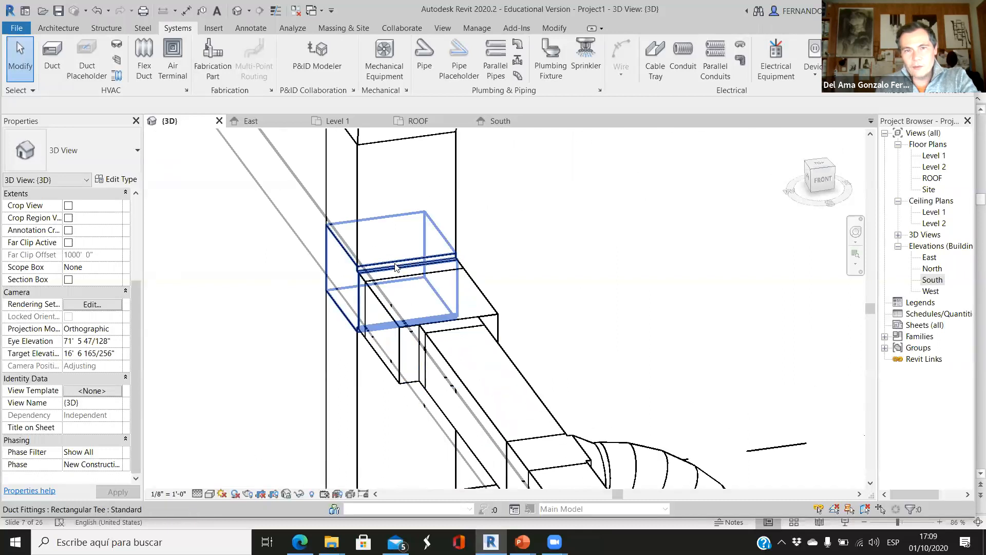
scroll(457, 222, "down", 1)
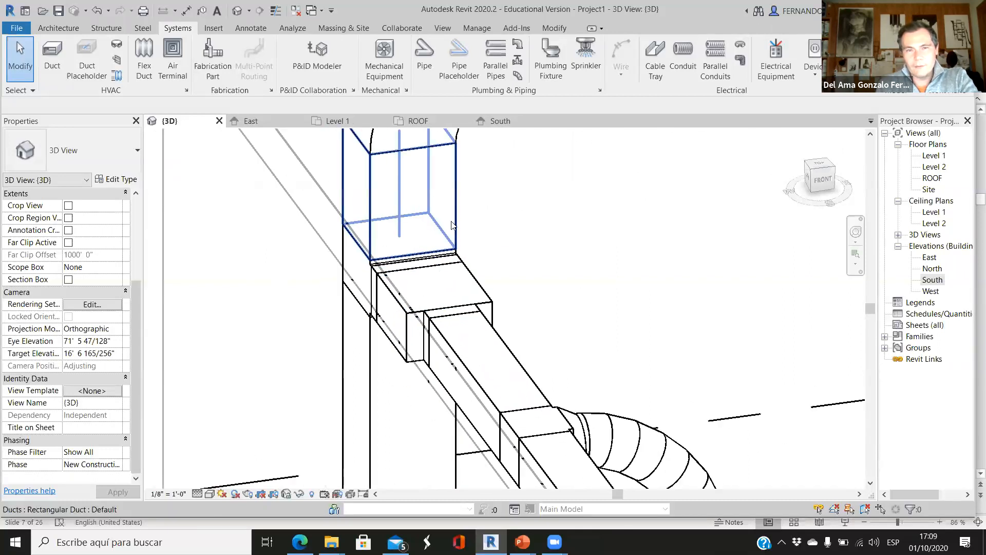
scroll(459, 207, "down", 6)
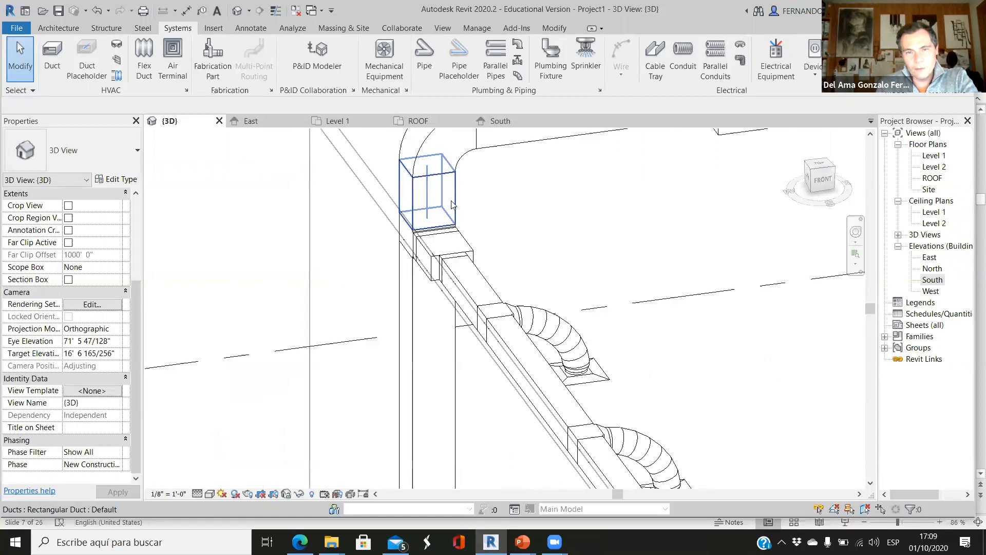
middle_click_drag(491, 339, 394, 315, "shift")
scroll(565, 200, "up", 2)
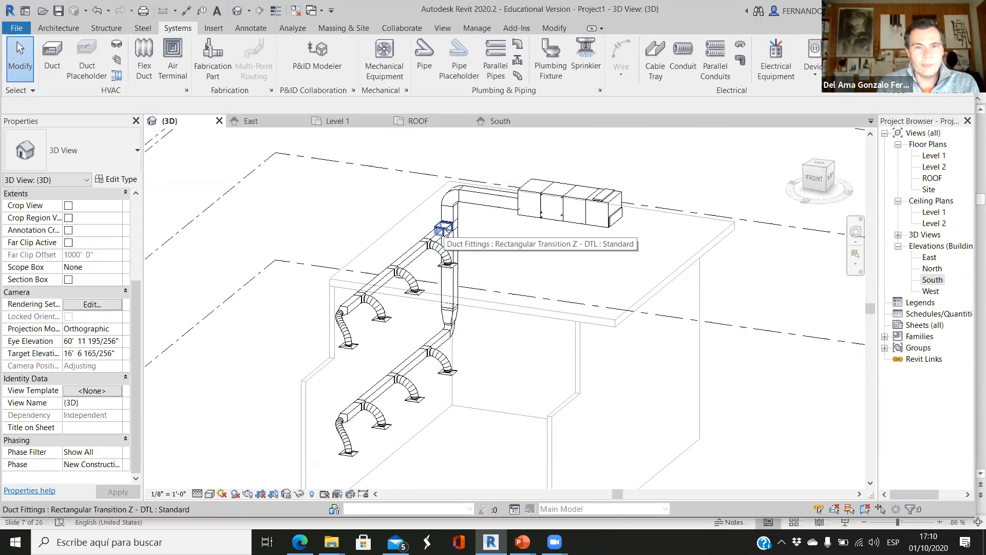
Switch to the air ducts lesson in PowerPoint and select the "Insert rectangular T standard" guideline on the supply system slide.
mouse_move(523, 542)
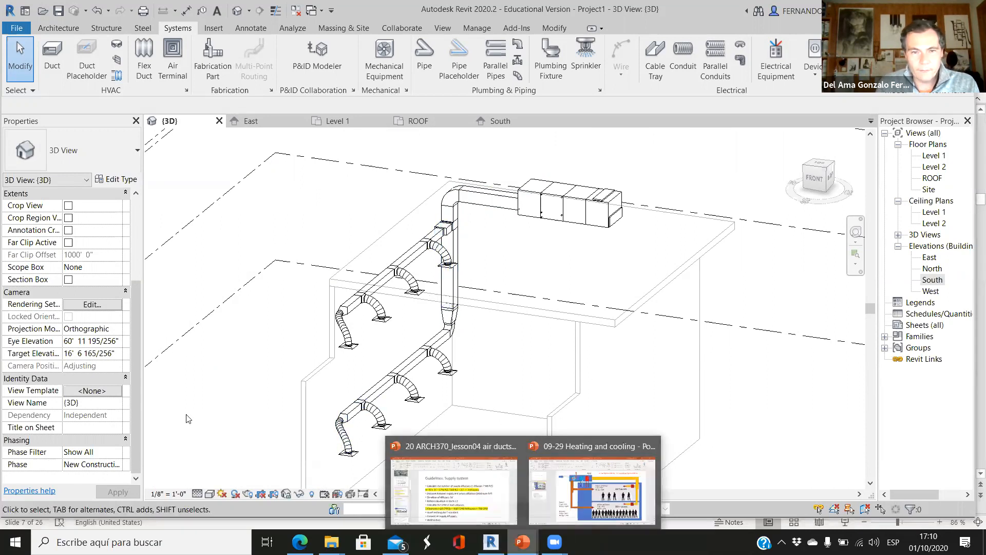
left_click(387, 436)
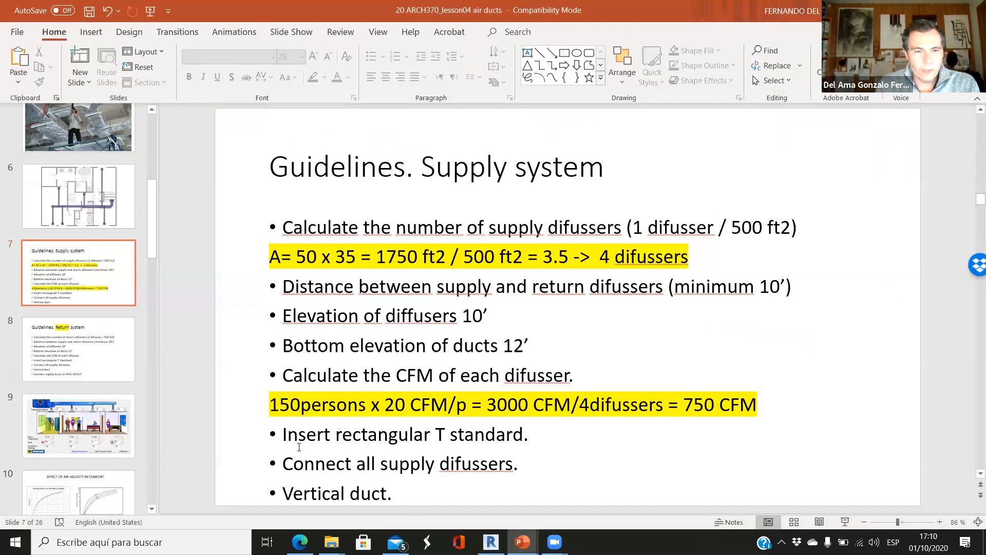
left_click_drag(284, 434, 523, 434)
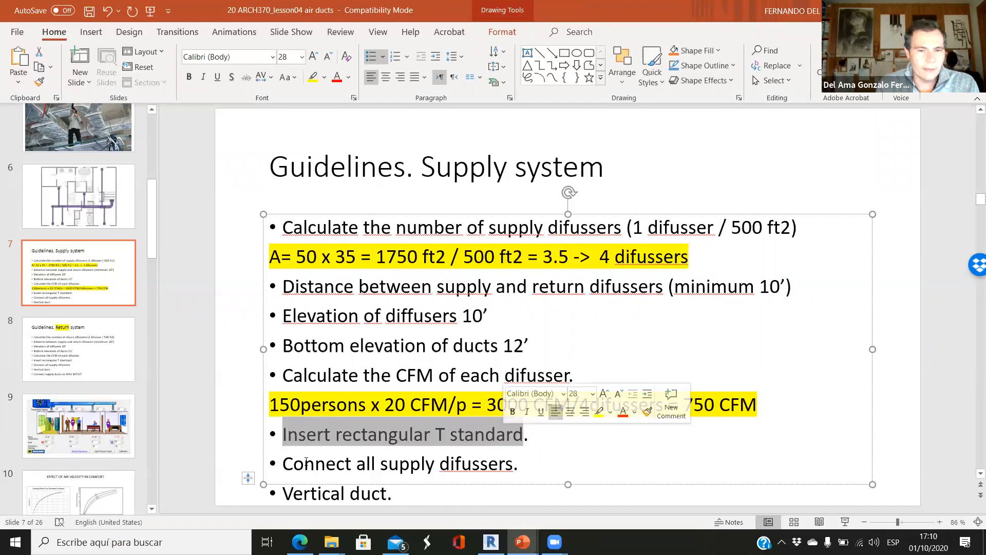
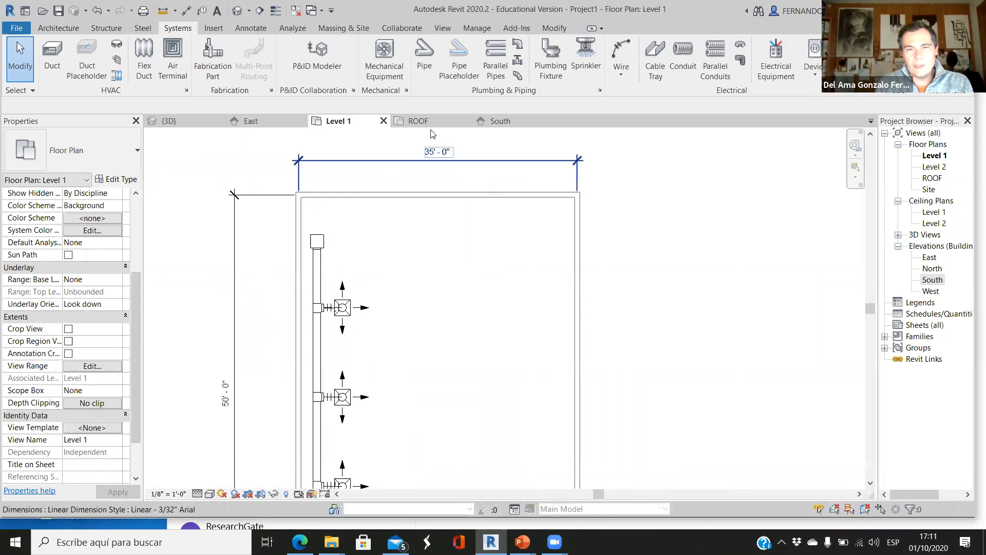
Examine the Level 1 floor plan, including the existing supply diffuser row and the overall room dimensions.
scroll(430, 169, "down", 1)
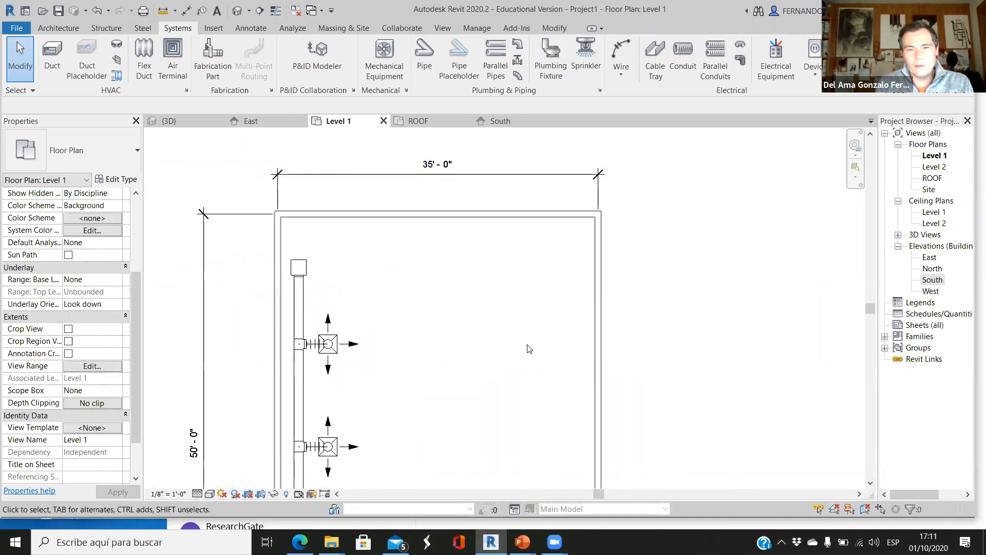
scroll(515, 287, "down", 2)
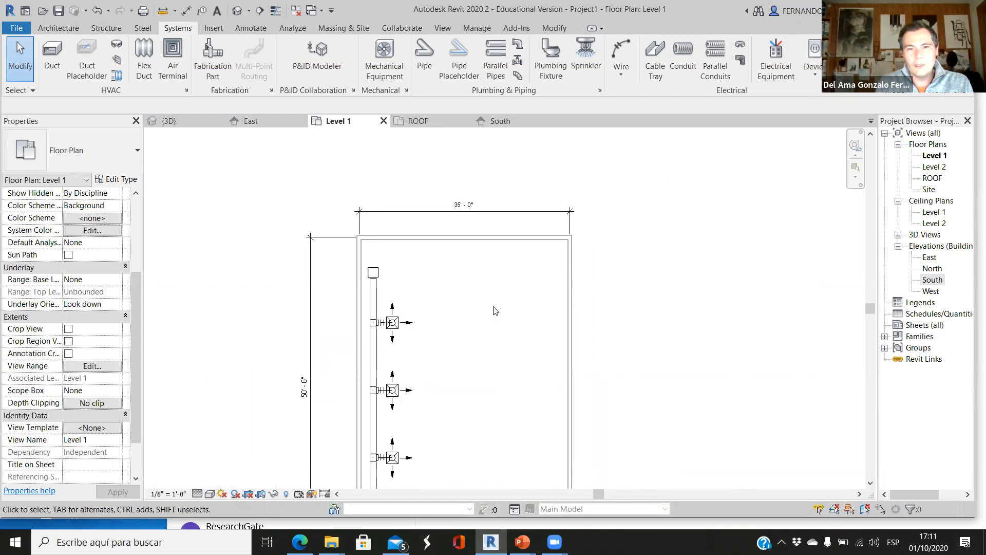
scroll(511, 309, "down", 1)
scroll(509, 350, "down", 1)
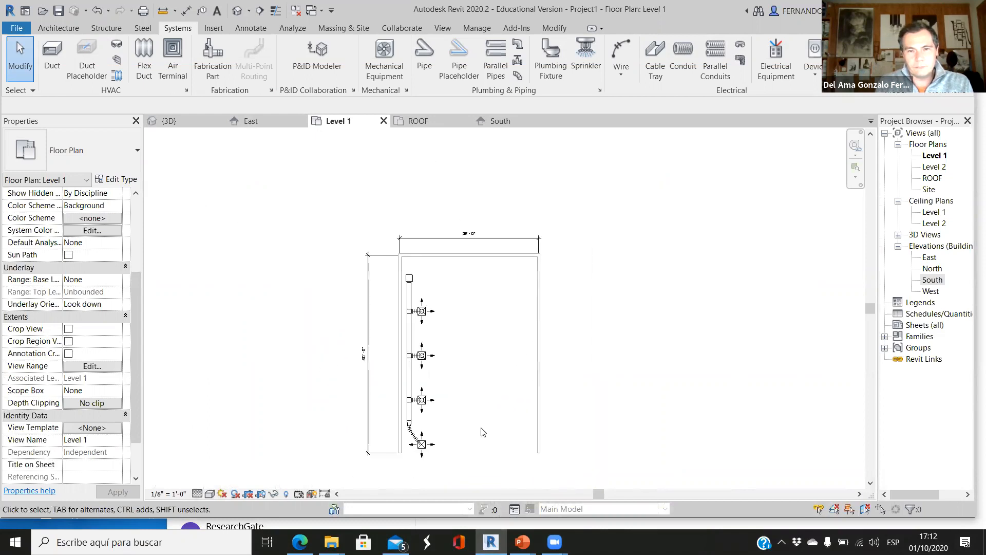
scroll(434, 275, "up", 2)
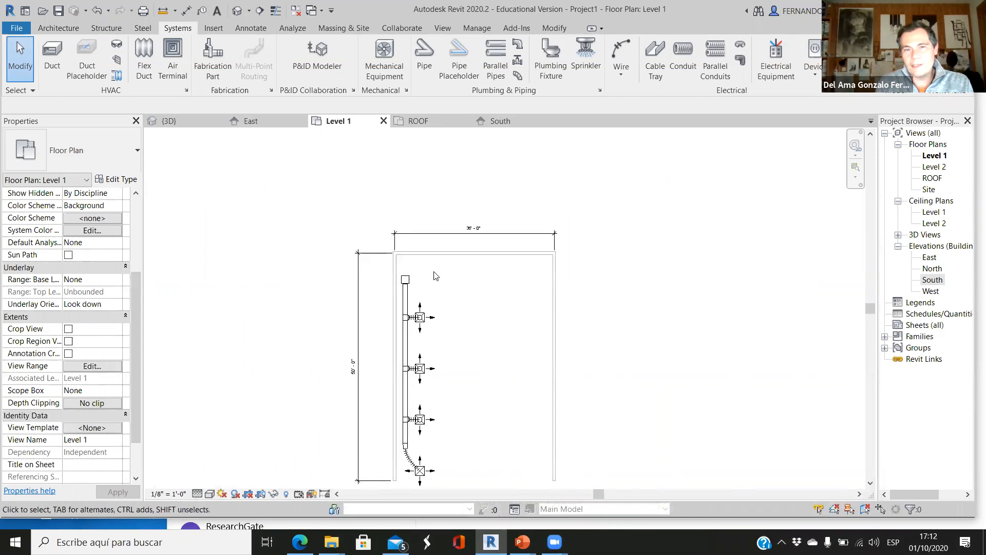
left_click(473, 228)
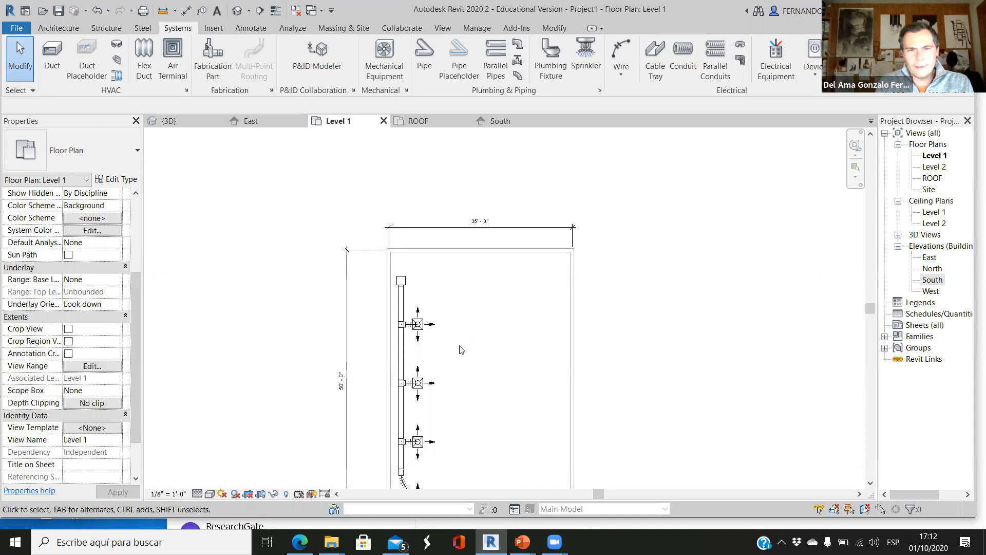
scroll(467, 298, "down", 3)
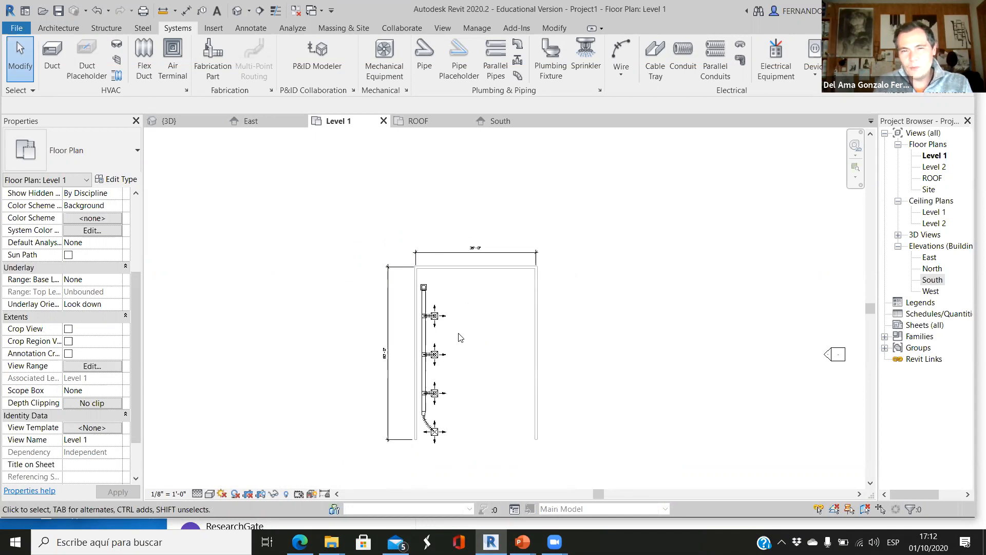
scroll(458, 330, "up", 2)
scroll(452, 334, "up", 2)
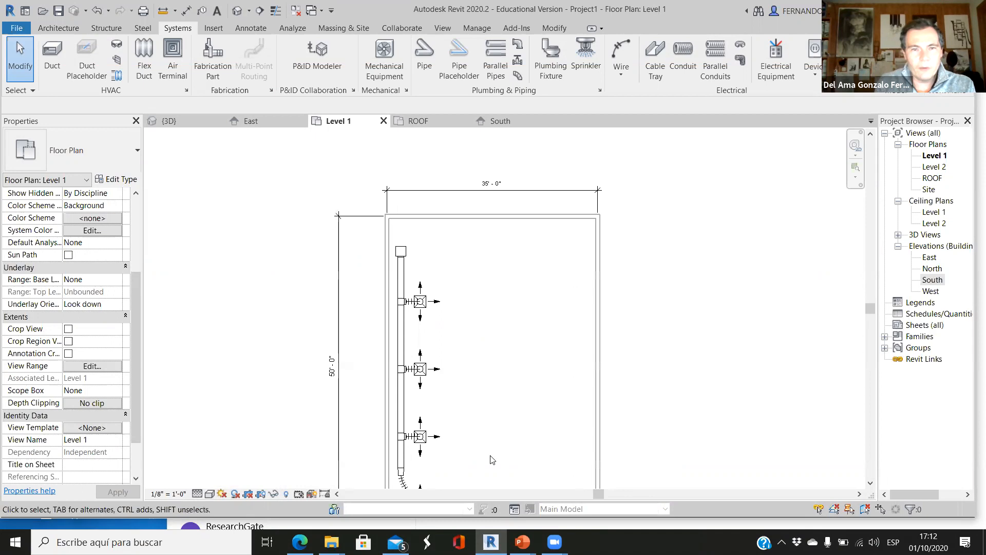
scroll(161, 198, "down", 2)
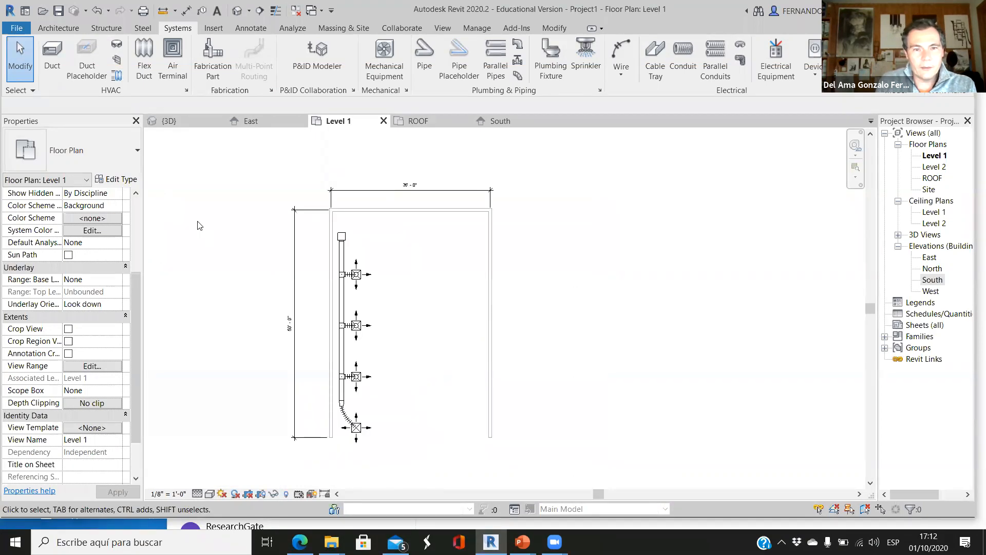
left_click(173, 57)
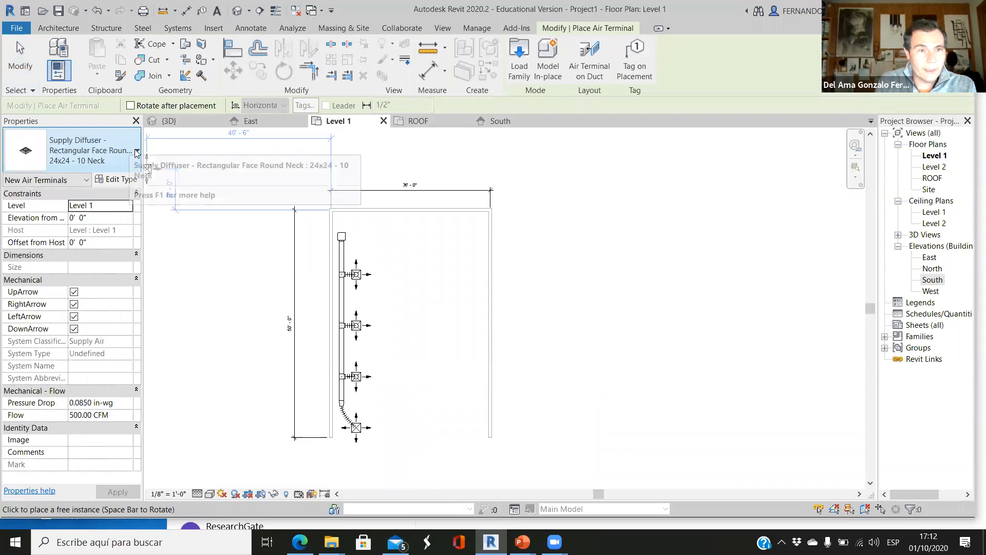
left_click(77, 151)
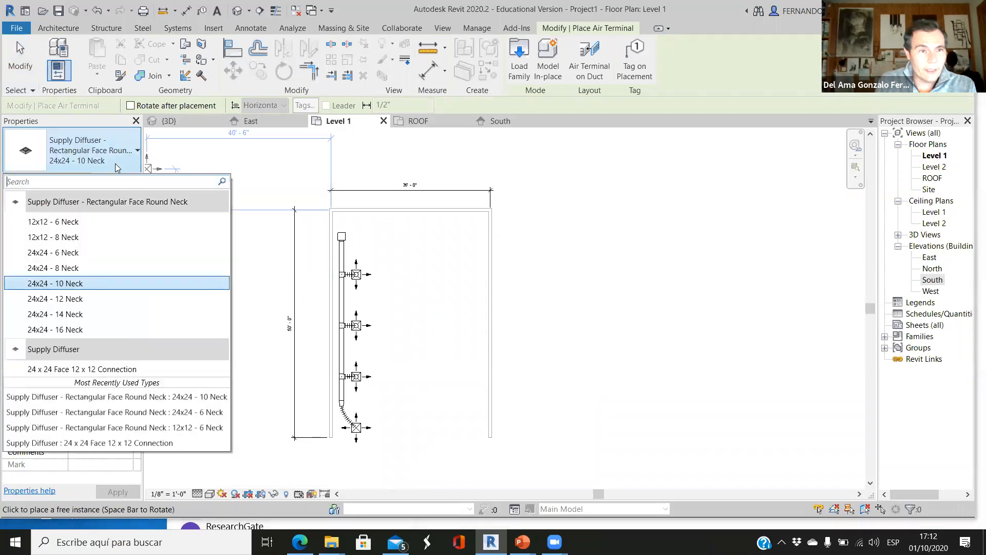
left_click(42, 204)
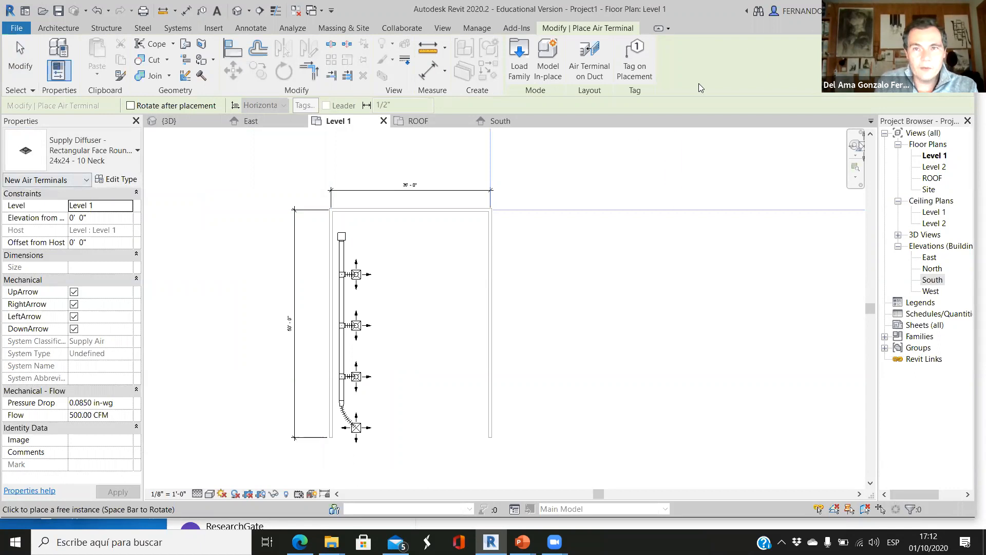
key("Escape")
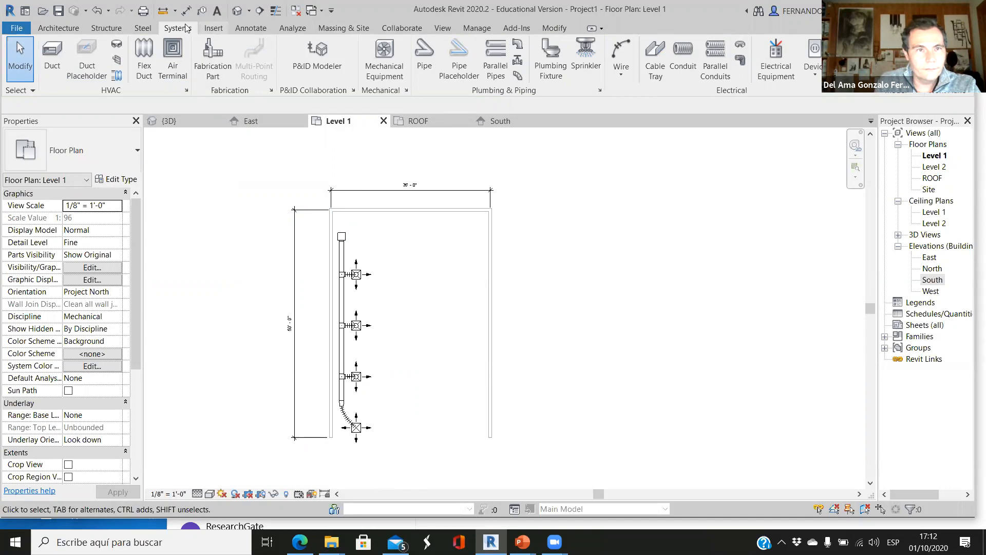
Start loading a family and browse to the Mechanical folder of the US Imperial library.
left_click(213, 29)
left_click(534, 57)
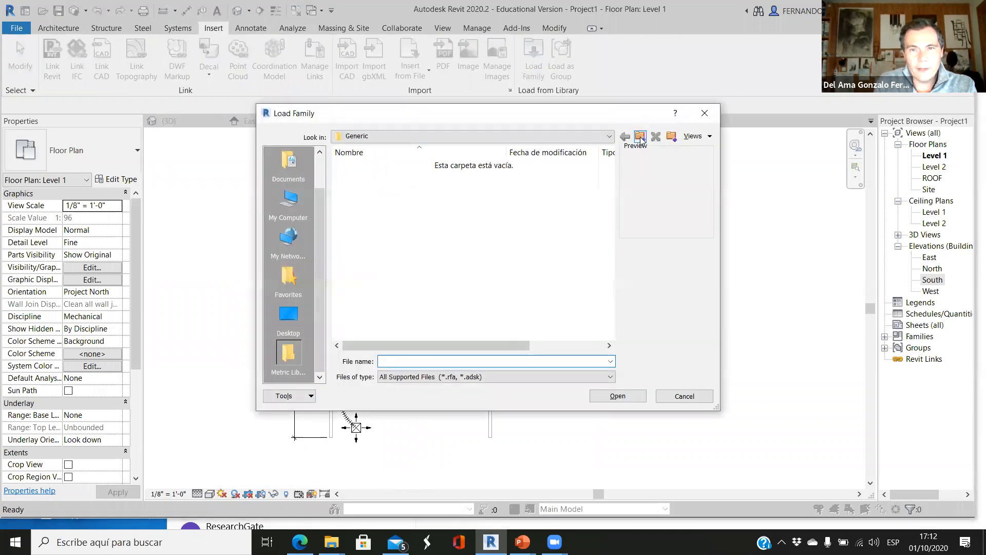
left_click(641, 136)
double_click(363, 177)
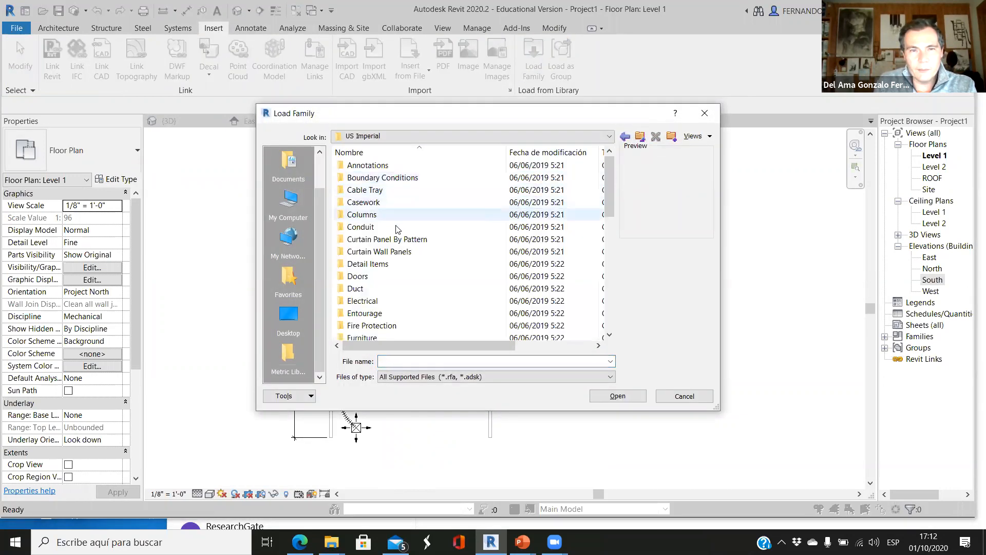
scroll(396, 229, "down", 3)
double_click(381, 281)
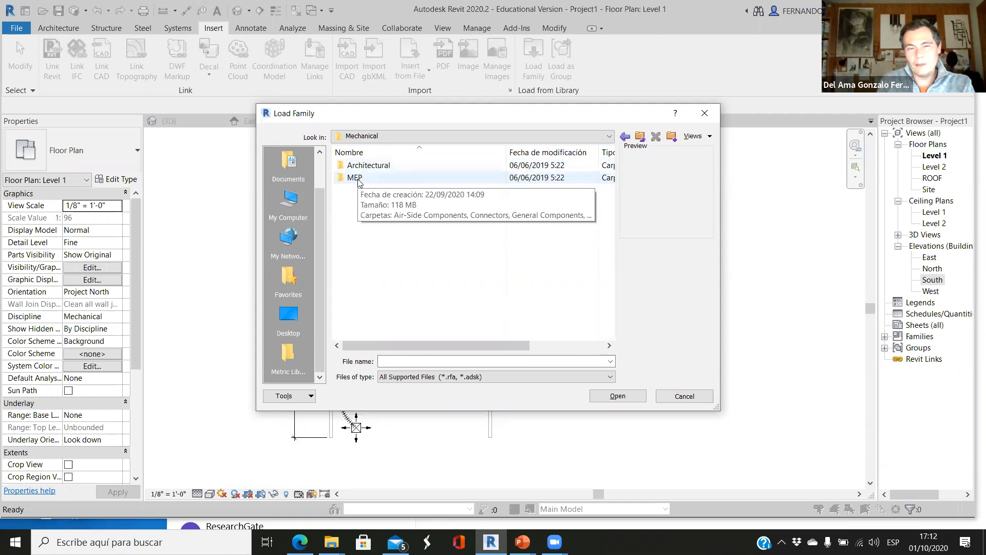
Check the air terminal families under Architectural > Air-Side Components, and return to the Mechanical folder.
double_click(369, 166)
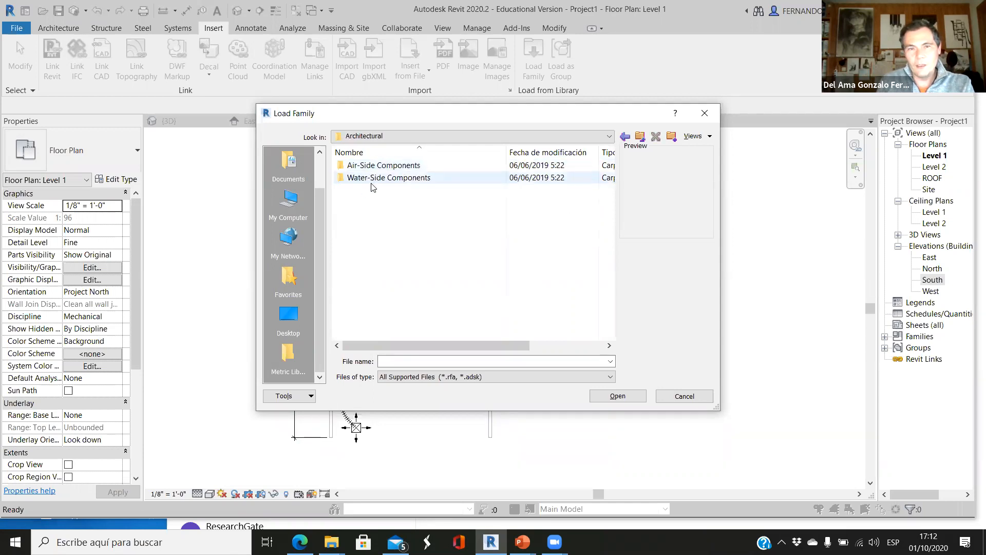
double_click(373, 166)
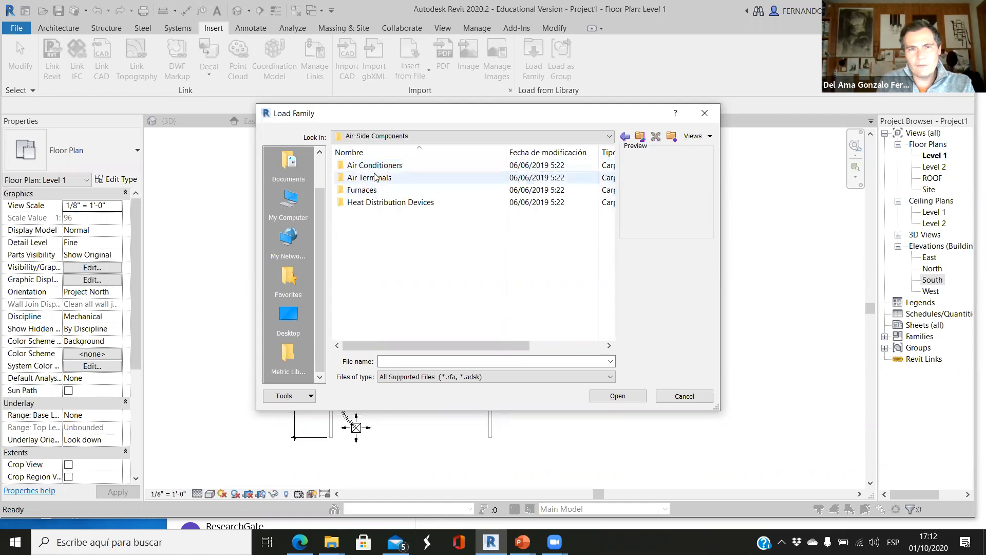
double_click(375, 176)
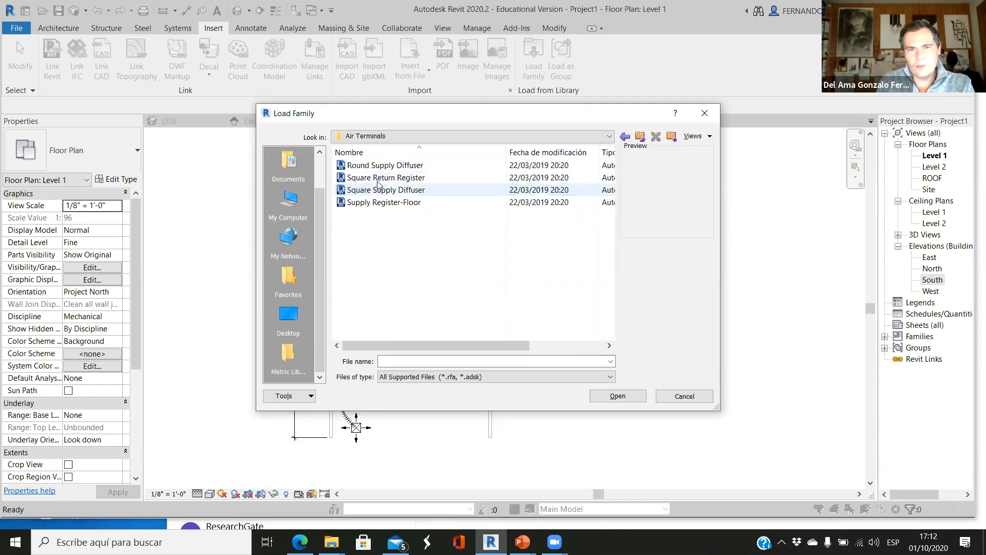
left_click(640, 136)
left_click(640, 137)
left_click(640, 137)
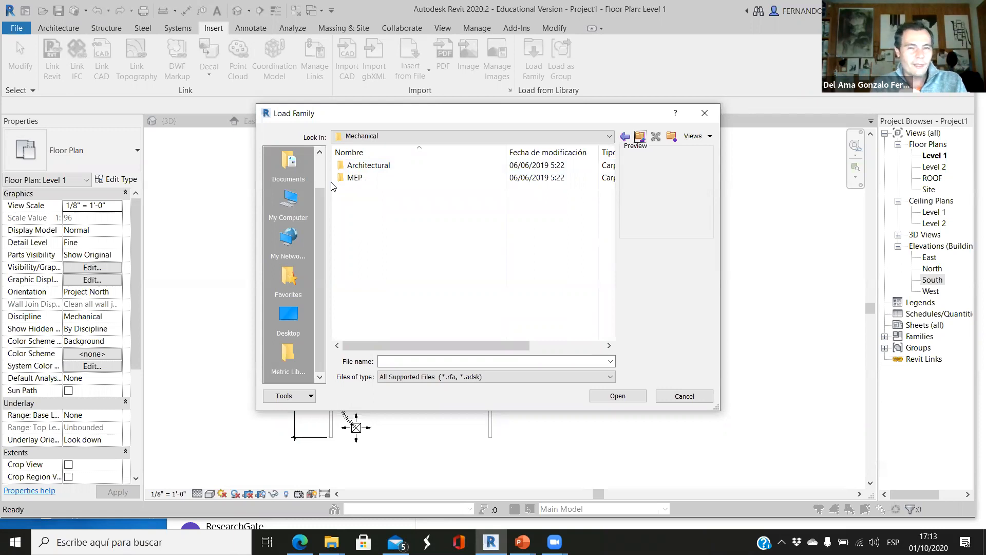
Browse to the MEP > Air-Side Components > Air Terminals family folder.
left_click(360, 183)
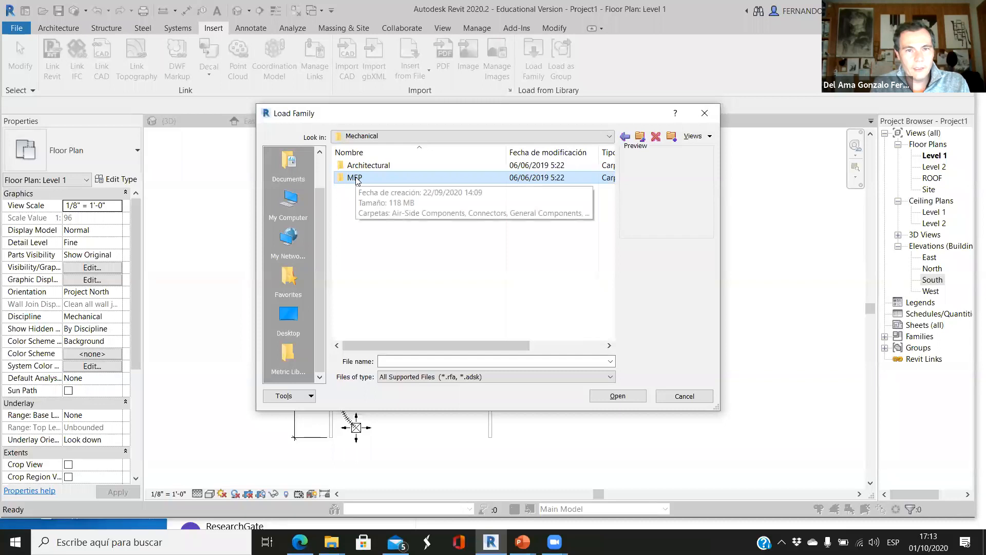
double_click(357, 179)
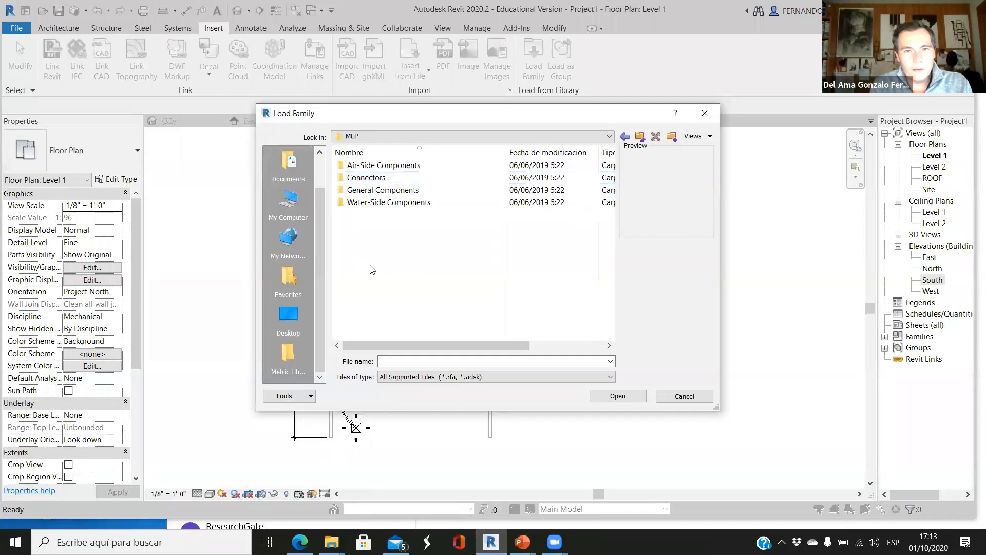
double_click(380, 166)
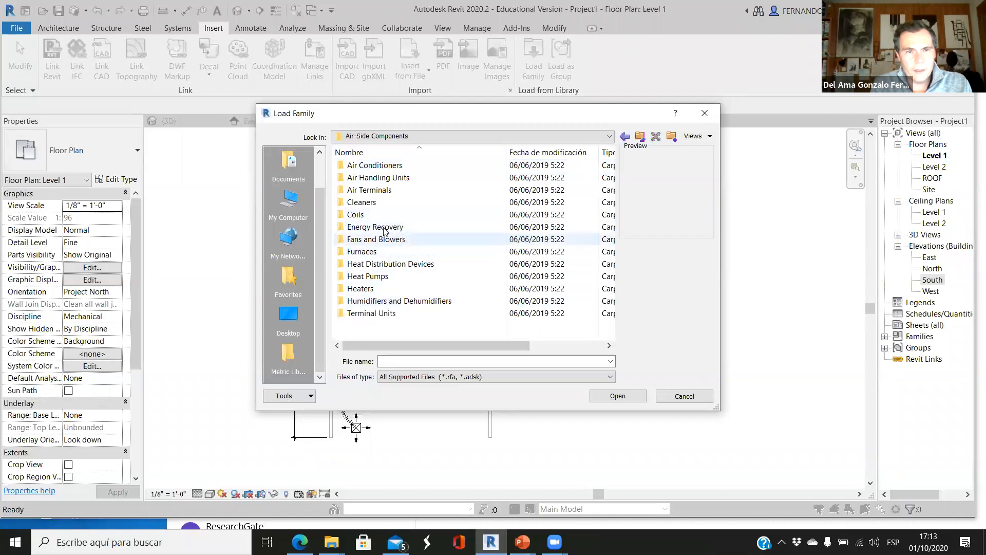
double_click(378, 191)
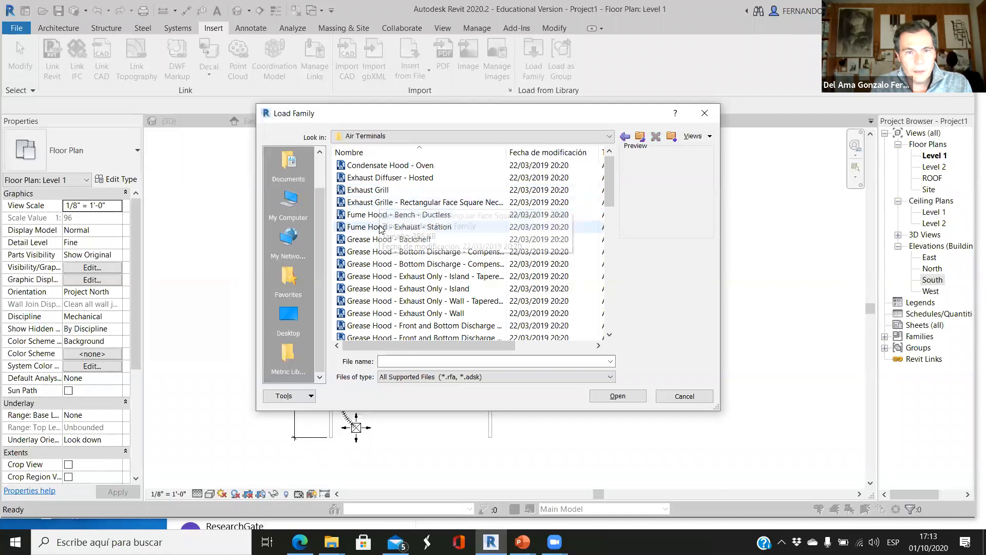
Find the Return Diffuser family among the MEP air terminals and load it into the project.
scroll(380, 237, "down", 2)
scroll(379, 237, "down", 5)
scroll(385, 251, "up", 4)
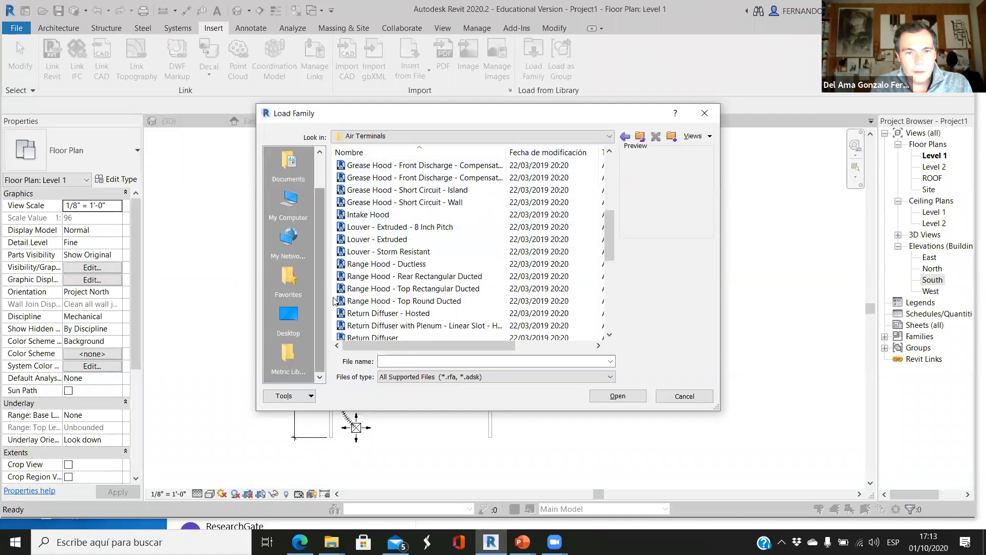
scroll(396, 272, "down", 5)
scroll(396, 273, "down", 2)
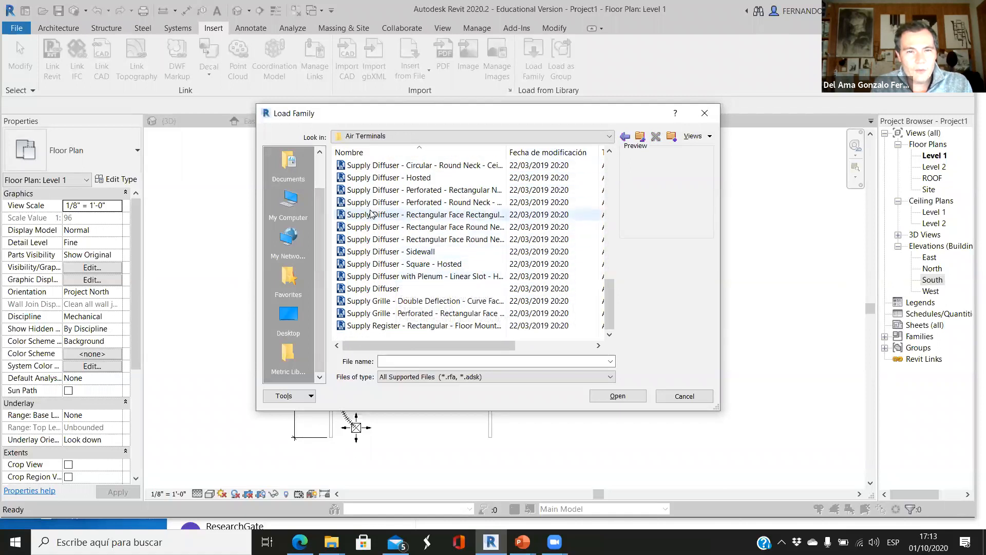
scroll(376, 279, "up", 4)
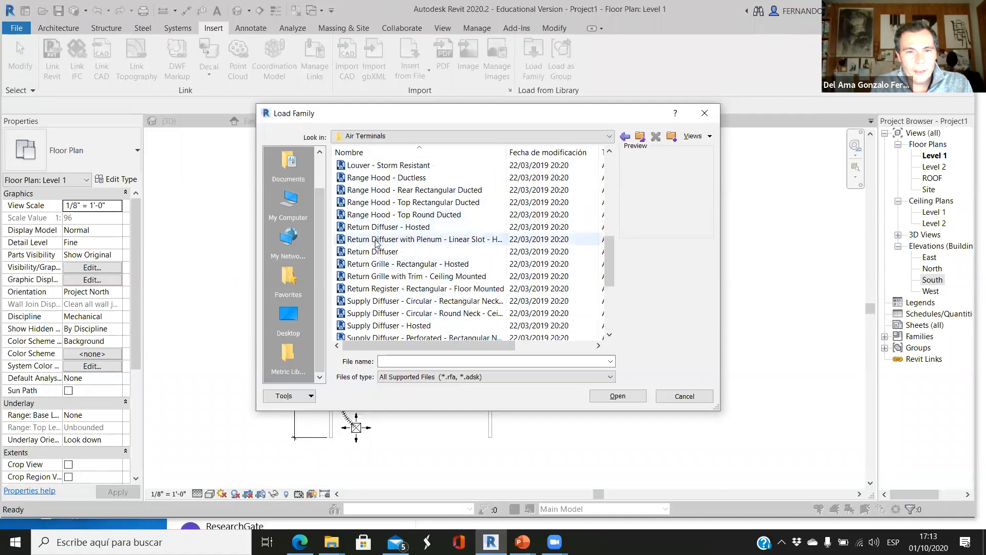
left_click(371, 252)
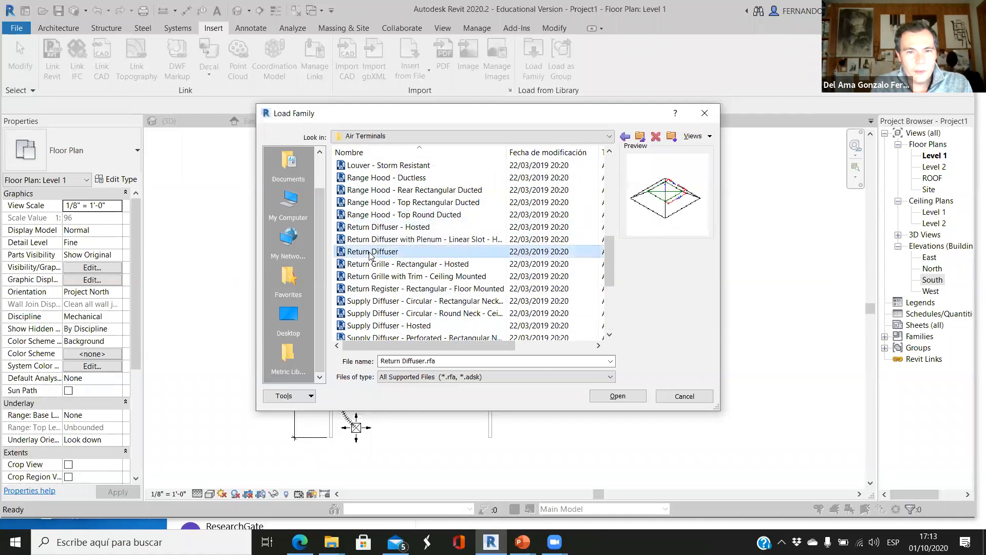
left_click(625, 399)
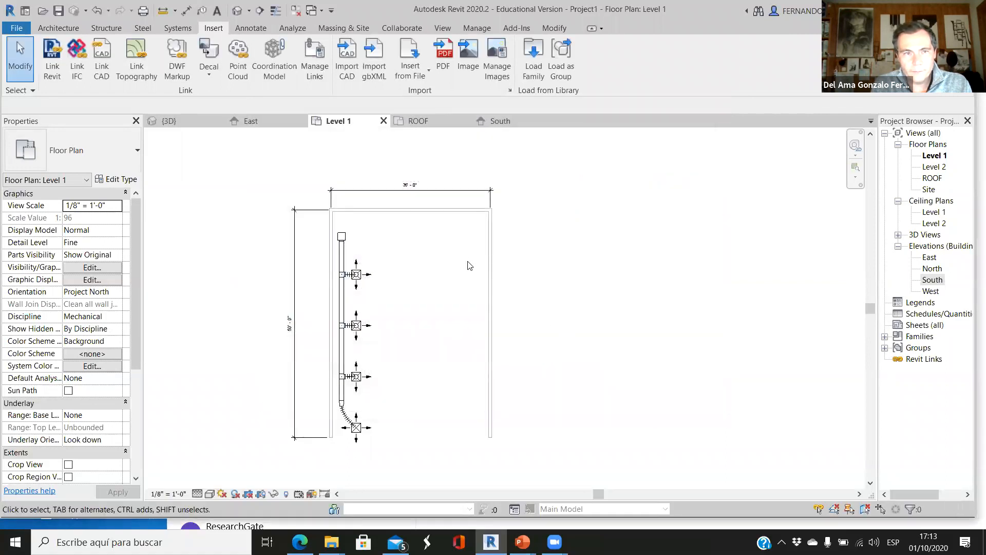
Place a 24 x 24 Face 12 x 12 Connection return diffuser level with the uppermost supply diffuser, about 9' 6" from the right wall.
left_click(178, 28)
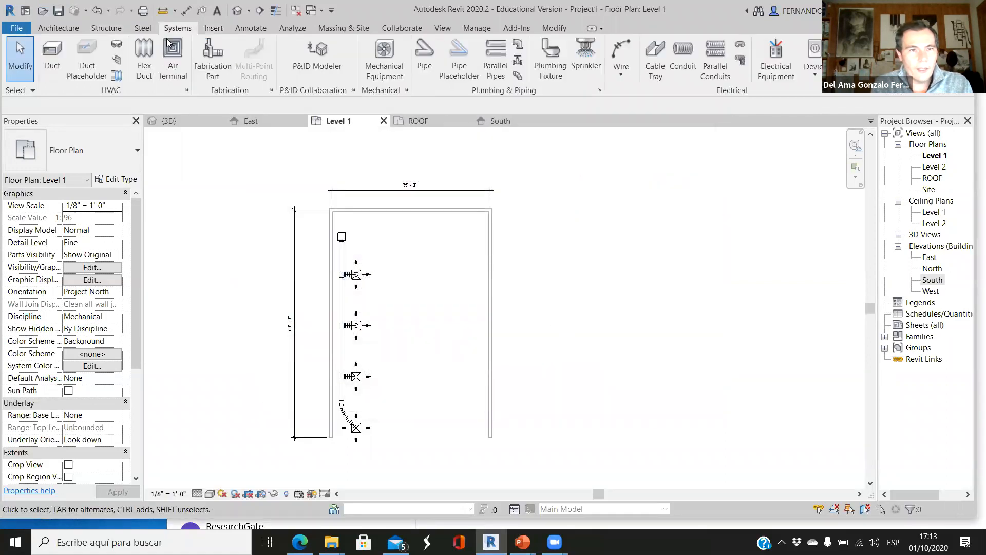
left_click(172, 56)
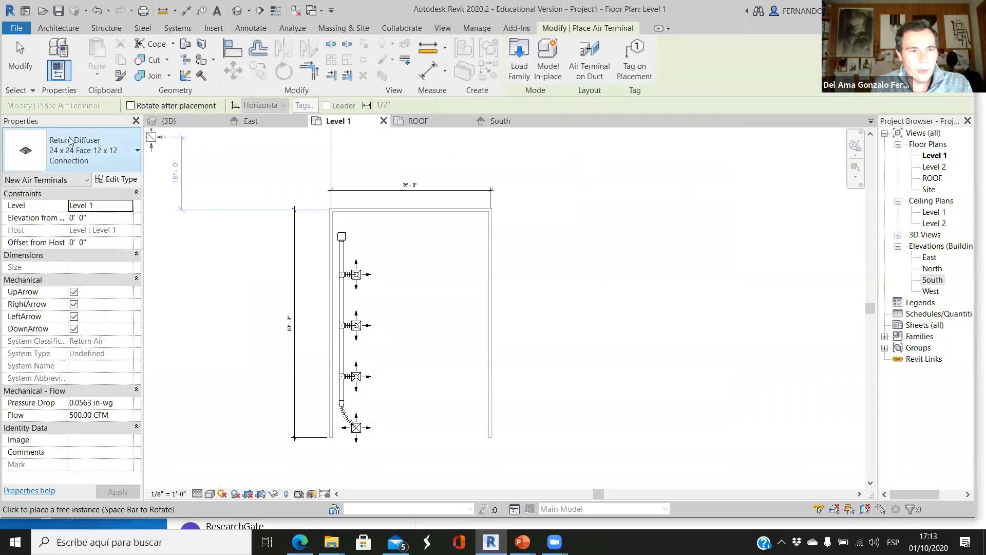
left_click(137, 151)
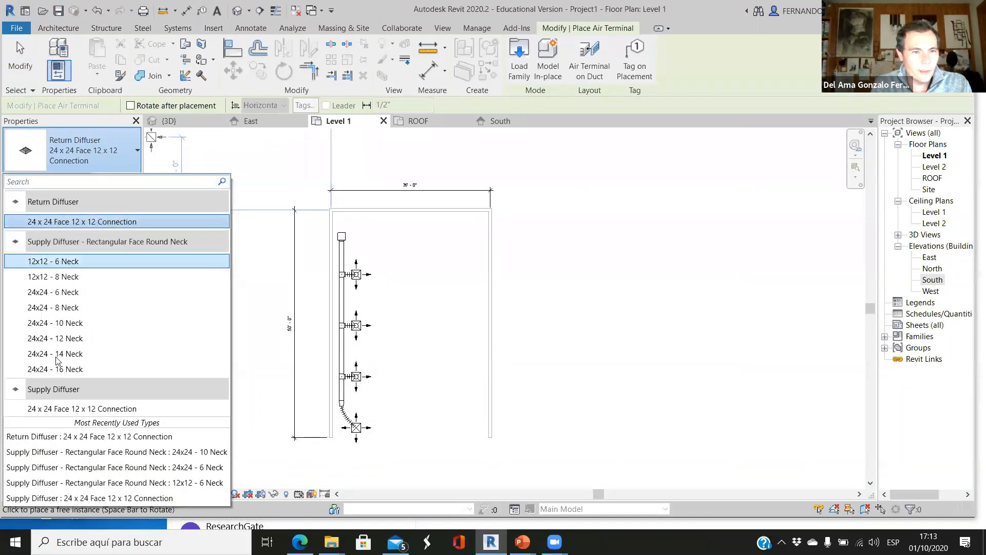
left_click(66, 222)
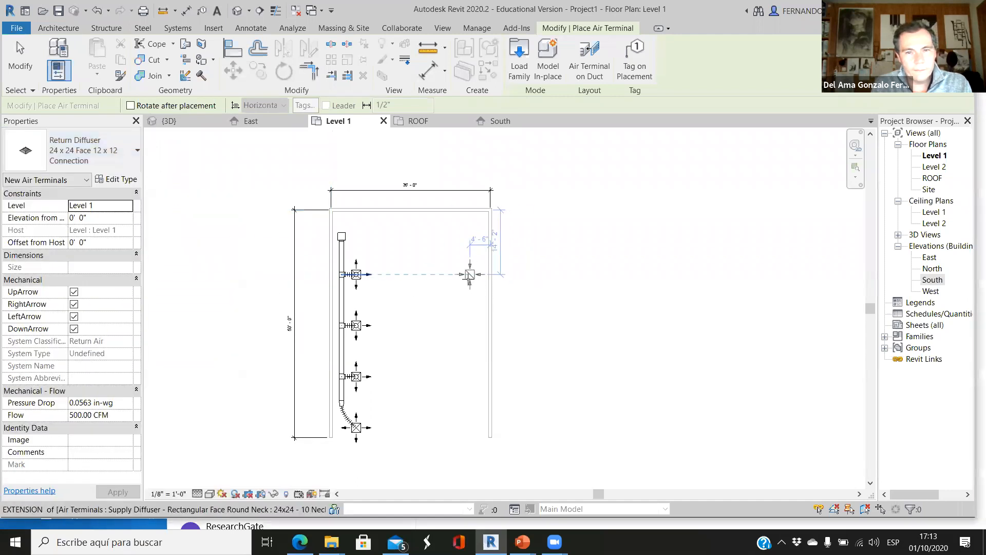
scroll(469, 275, "up", 4)
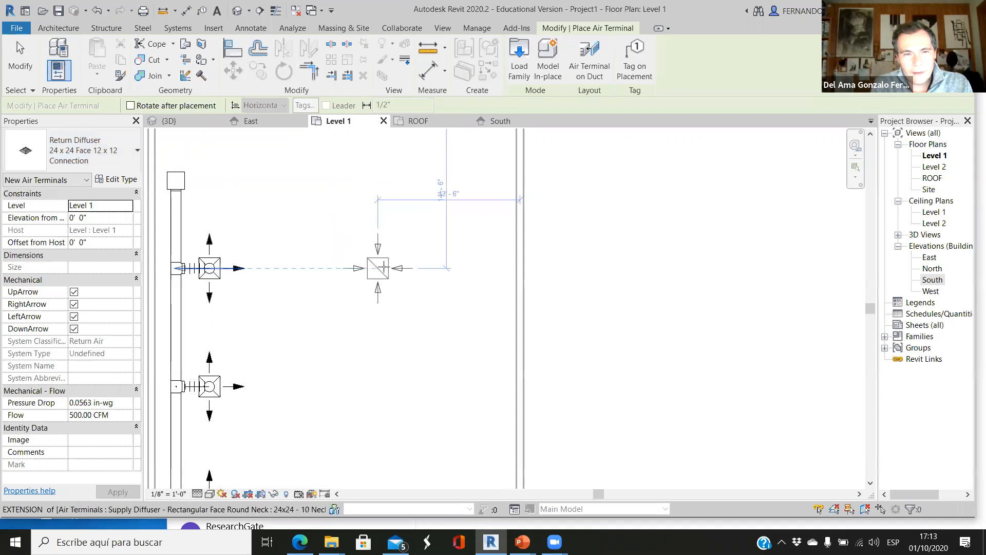
left_click(420, 268)
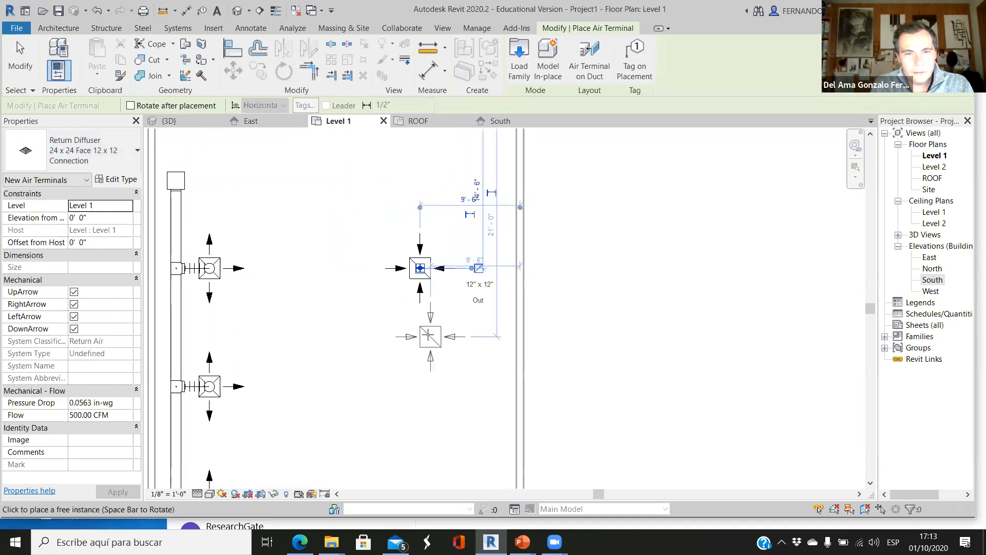
scroll(303, 272, "up", 2)
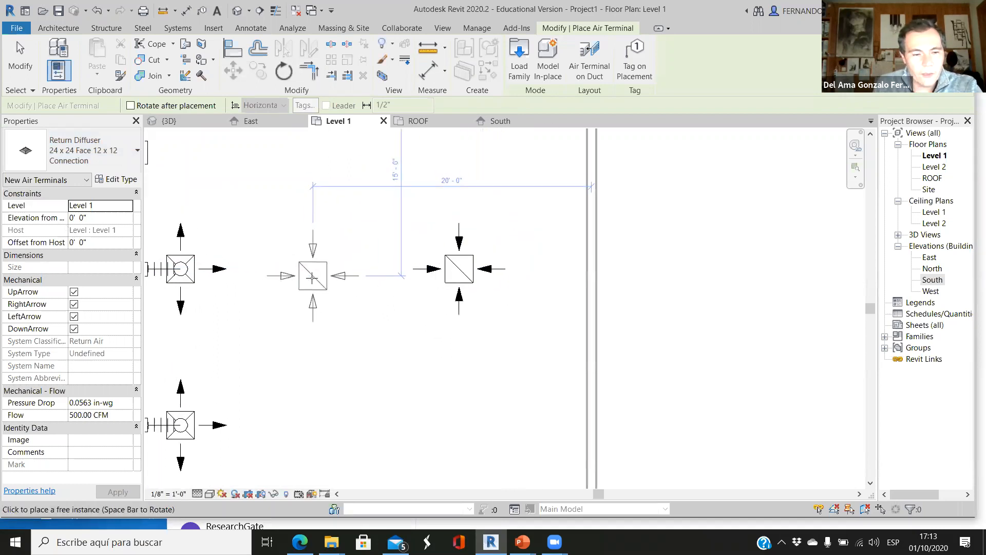
key("Escape")
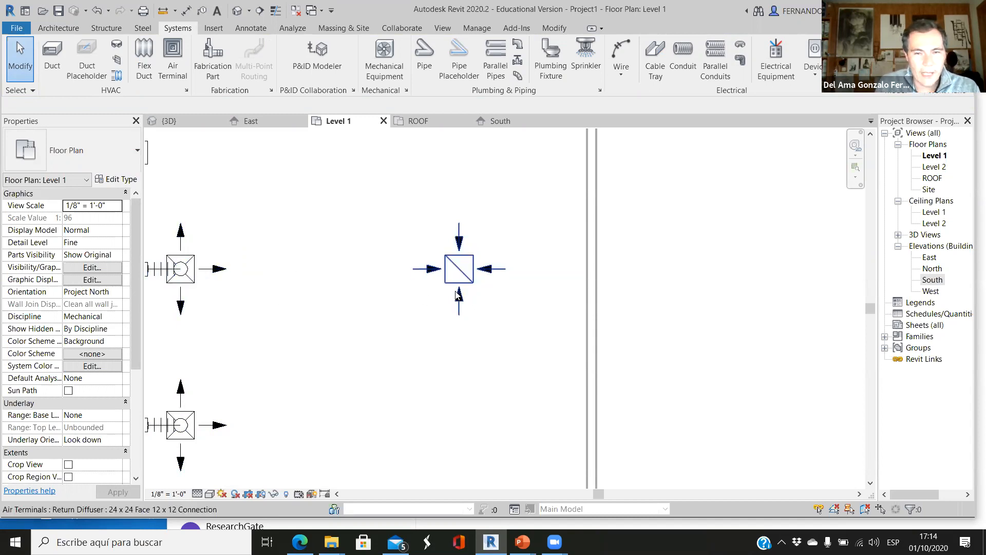
Set the new return diffuser's elevation from level to 10' 0".
scroll(459, 284, "down", 2)
left_click(435, 243)
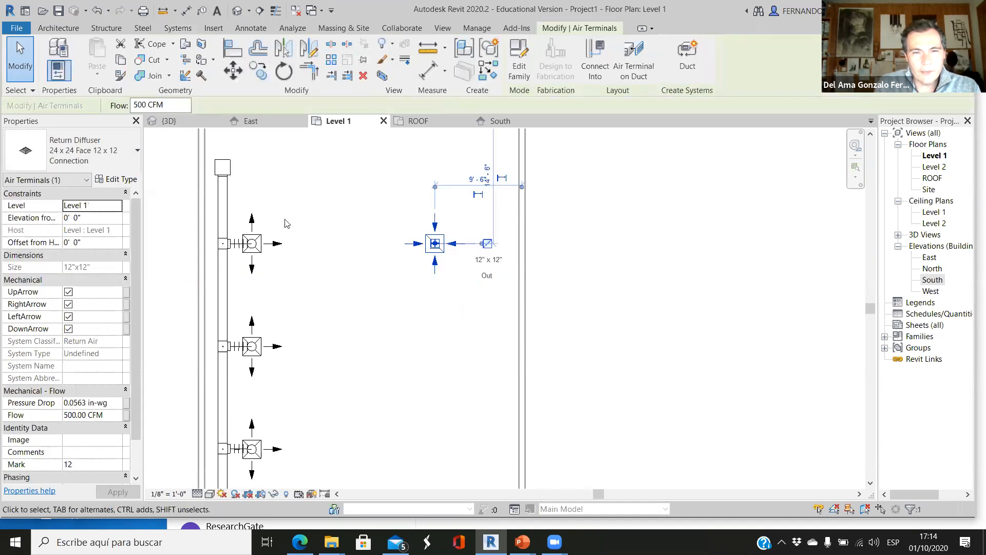
left_click(94, 218)
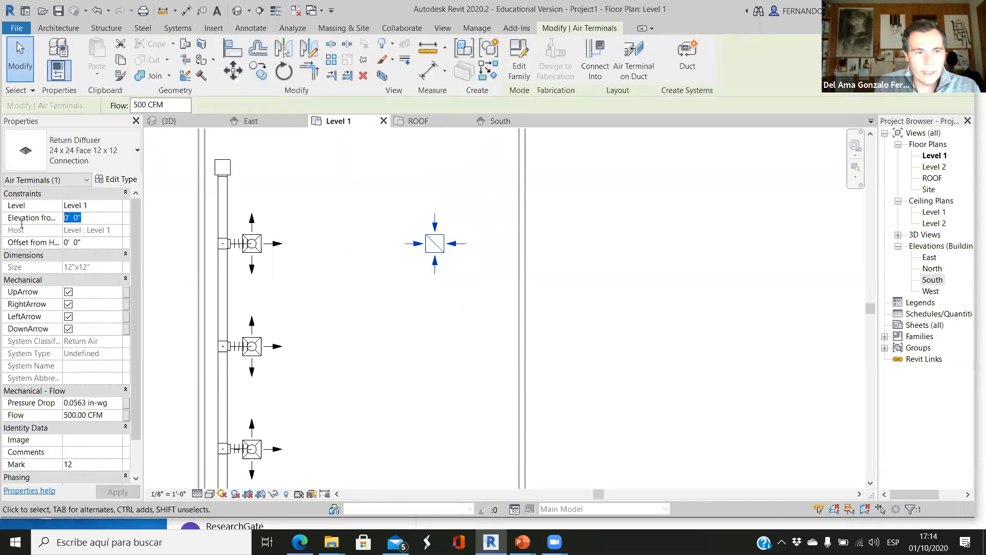
type("10")
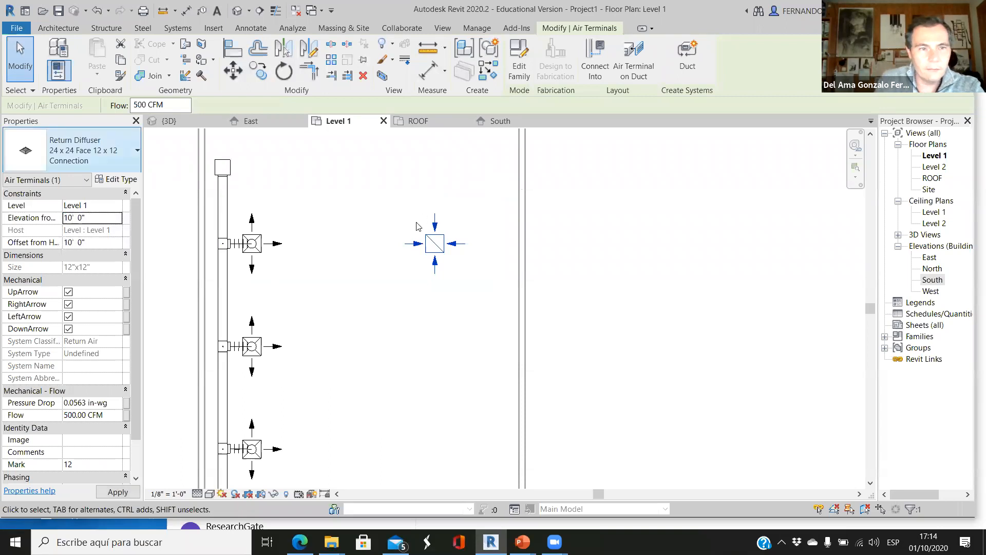
left_click(646, 275)
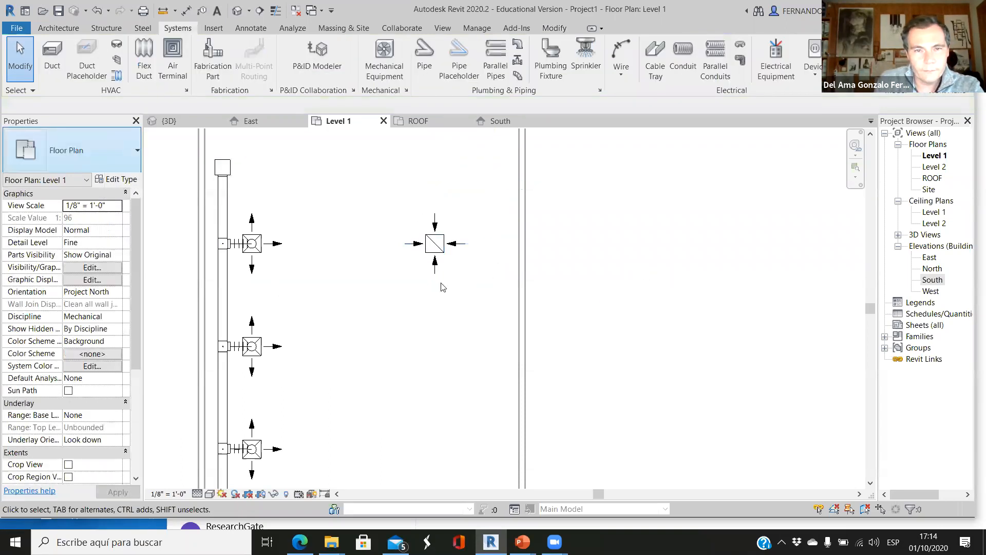
Copy the return diffuser about 11' 6" straight down, beside the second supply diffuser.
left_click(434, 242)
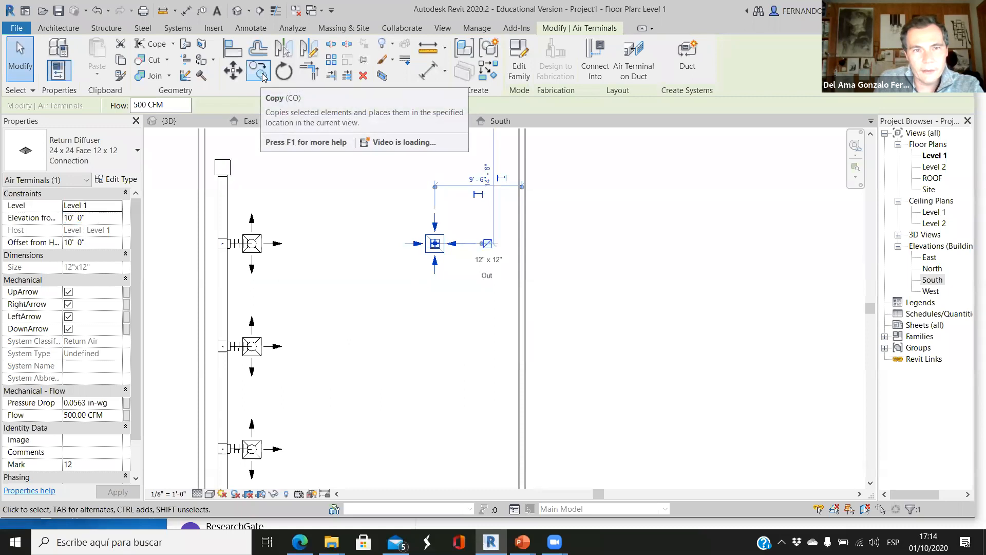
left_click(262, 75)
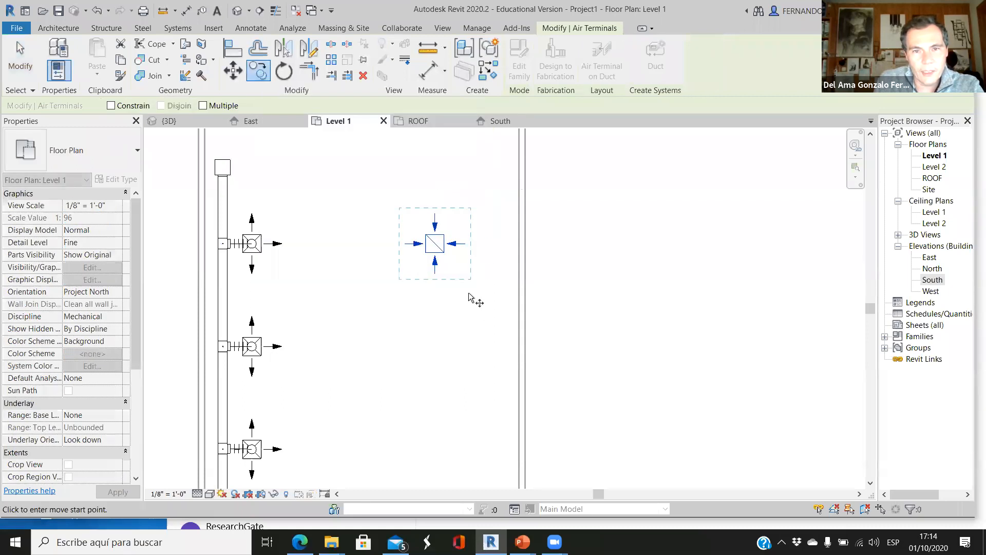
left_click(435, 243)
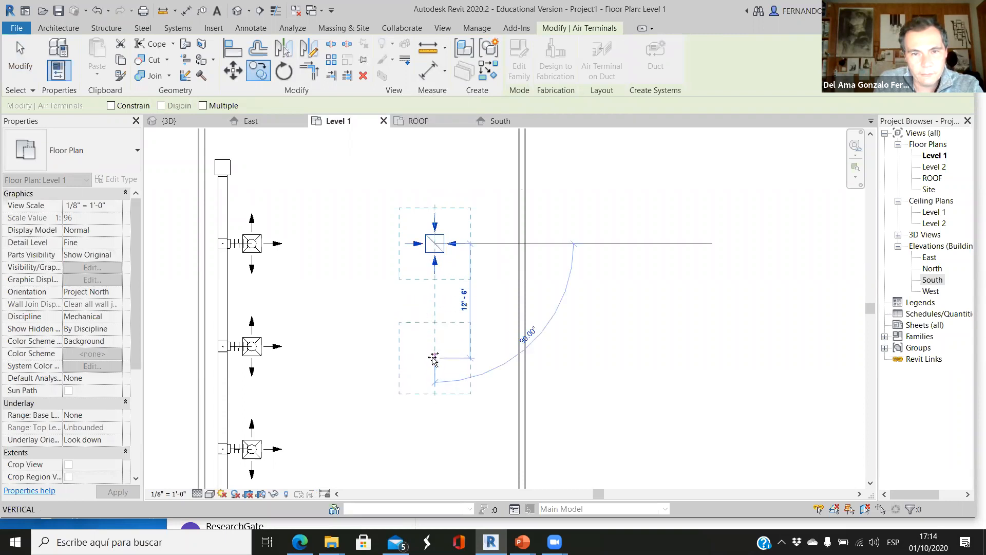
left_click(434, 350)
scroll(434, 347, "down", 2)
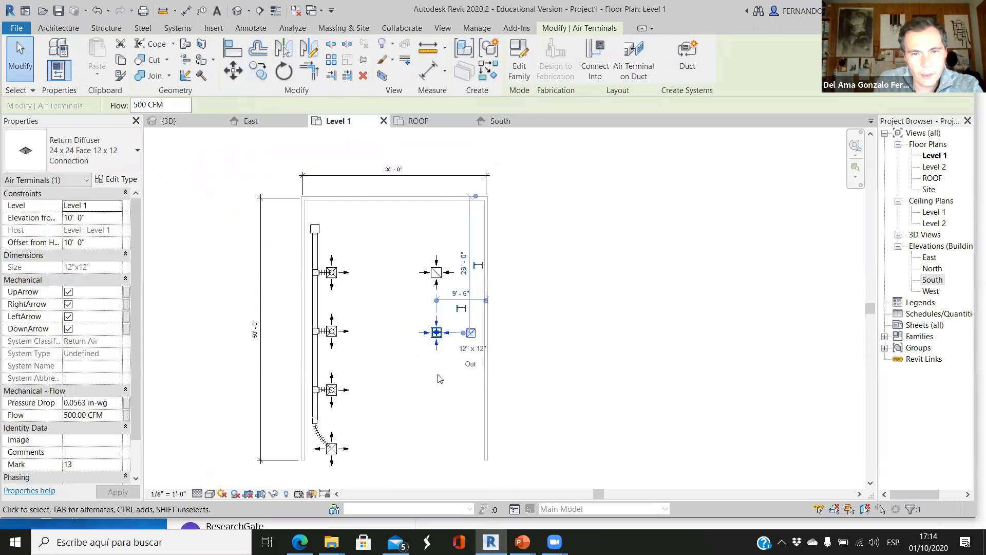
Copy the return diffuser twice more down the same line, with spacings of about 13' 6" and 9' 10".
left_click(258, 70)
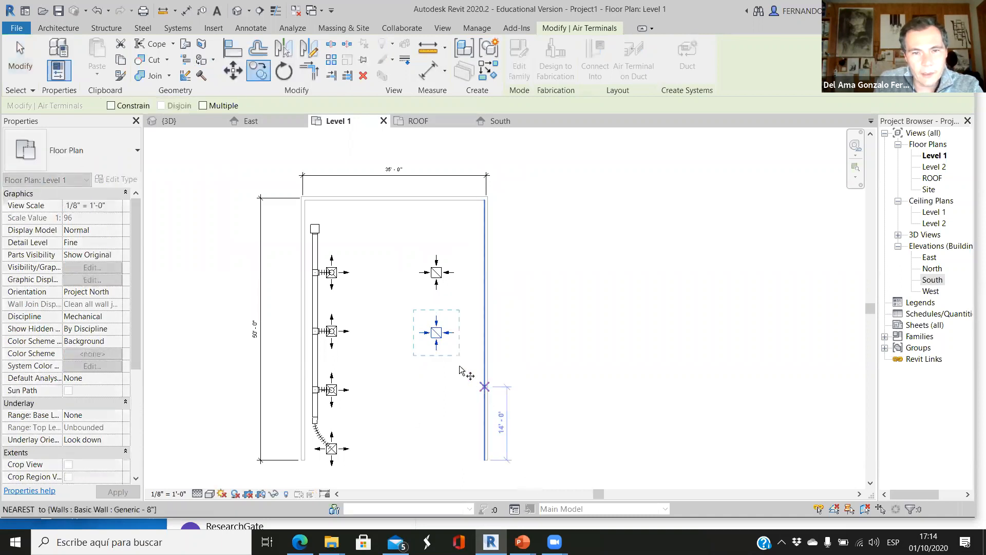
left_click(436, 345)
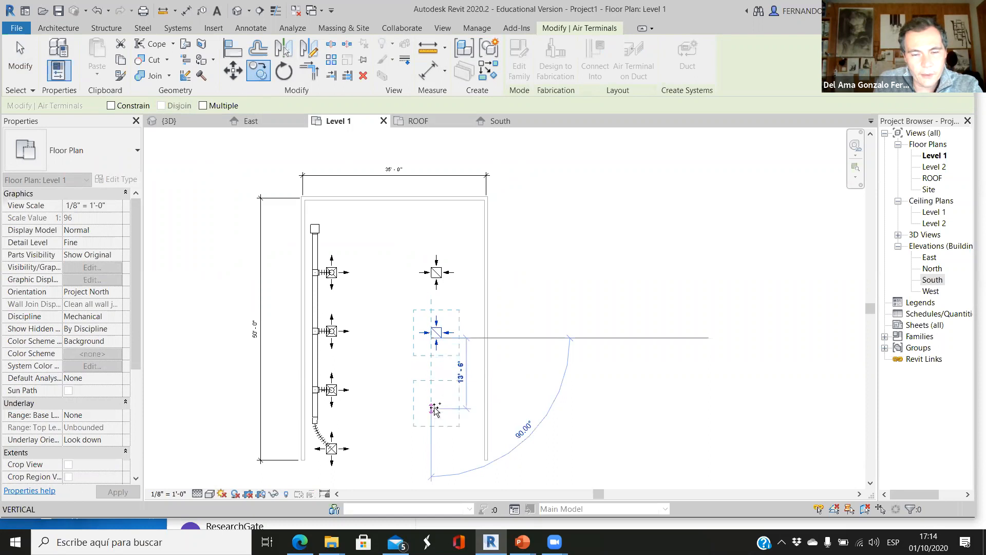
left_click(435, 419)
left_click(258, 71)
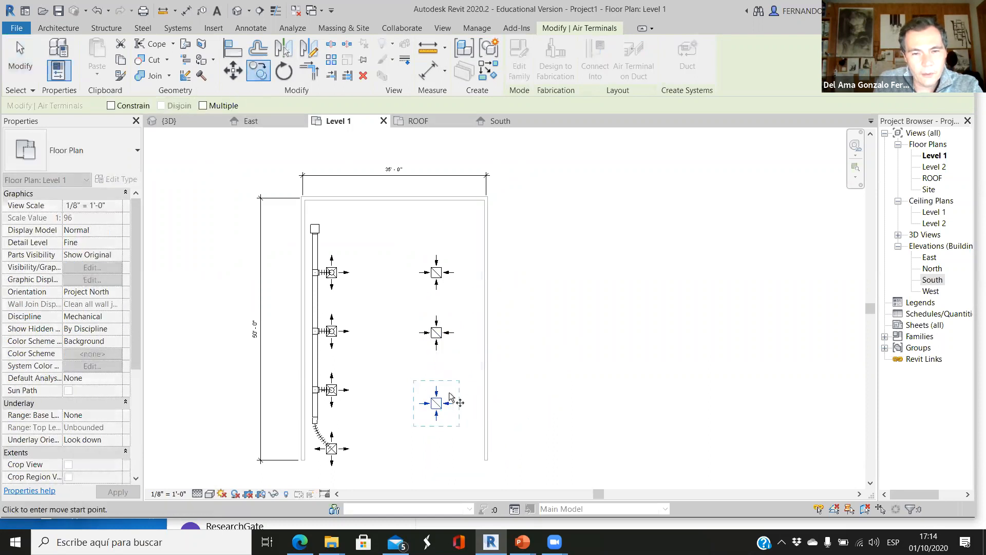
left_click(434, 410)
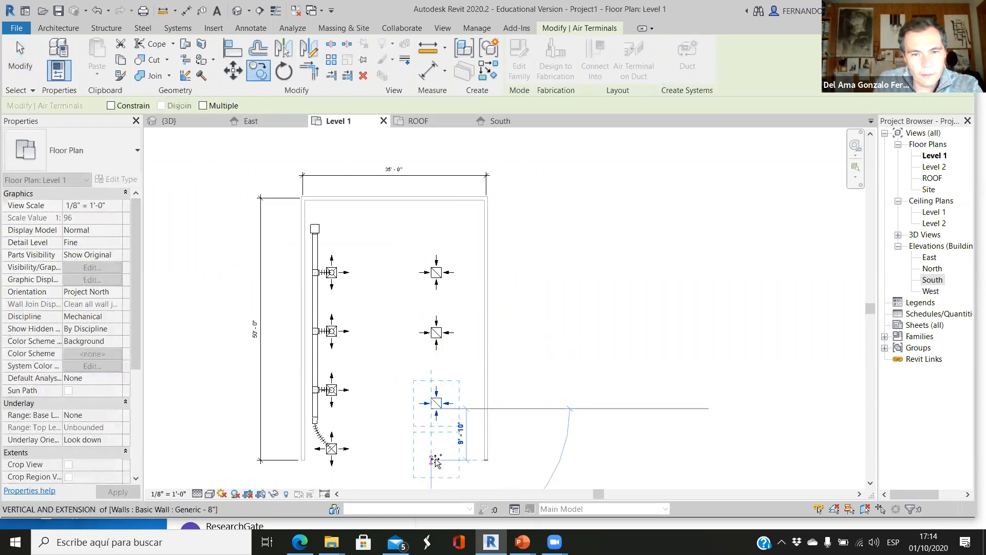
left_click(436, 460)
key("Escape")
Align the upper edge of the uppermost return diffuser with the upper edge of the uppermost supply diffuser.
scroll(417, 463, "up", 2)
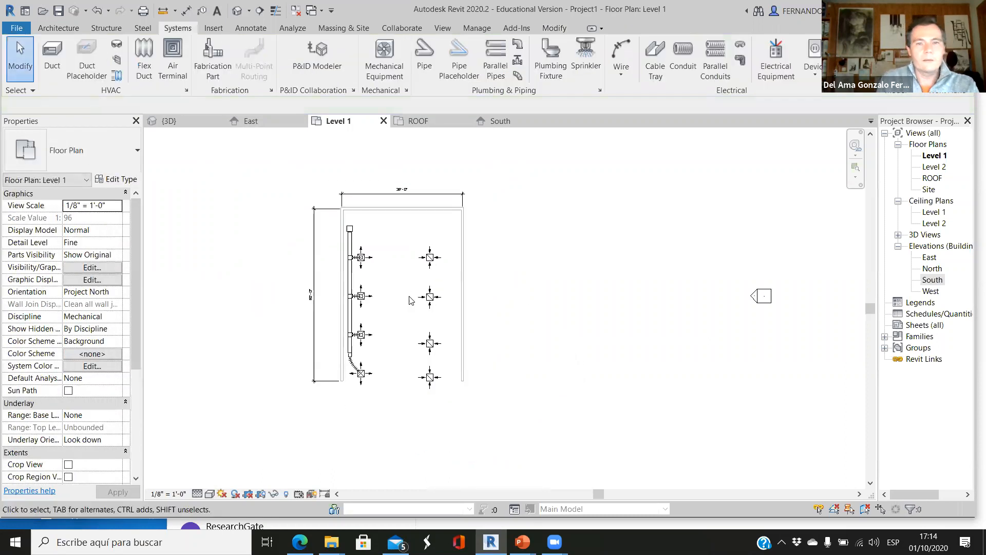
scroll(429, 345, "up", 2)
scroll(407, 329, "down", 2)
scroll(415, 282, "up", 3)
scroll(452, 329, "down", 3)
scroll(426, 178, "up", 2)
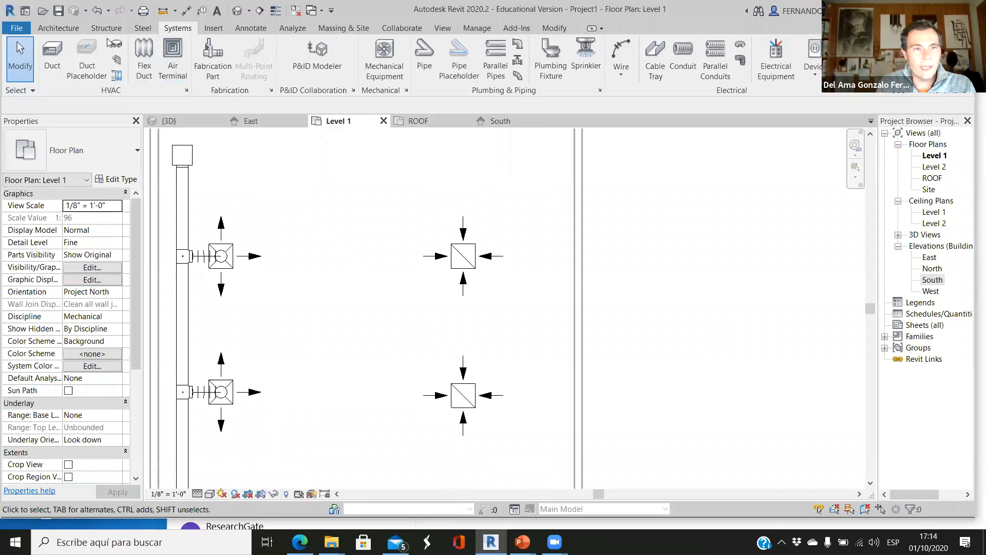
left_click(235, 256)
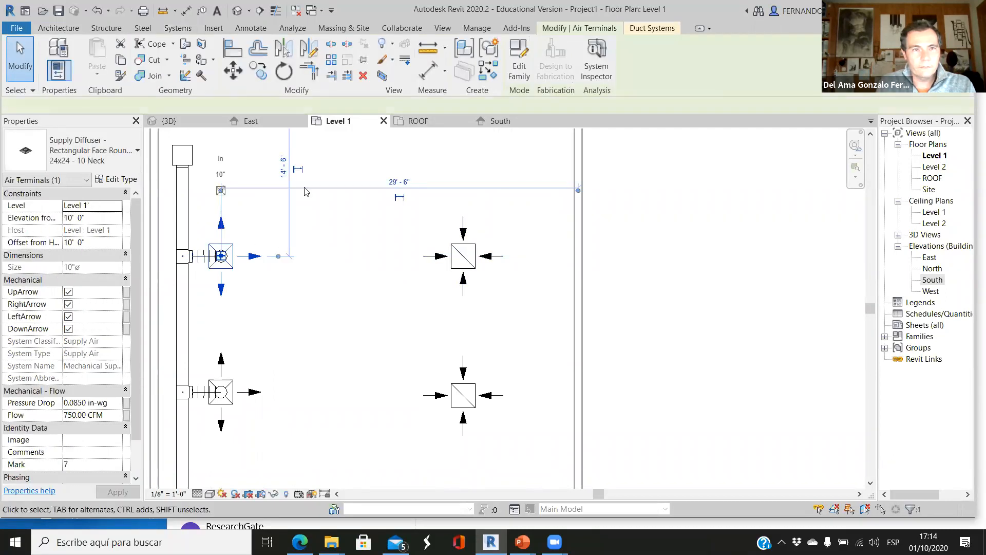
left_click(233, 50)
scroll(226, 249, "up", 2)
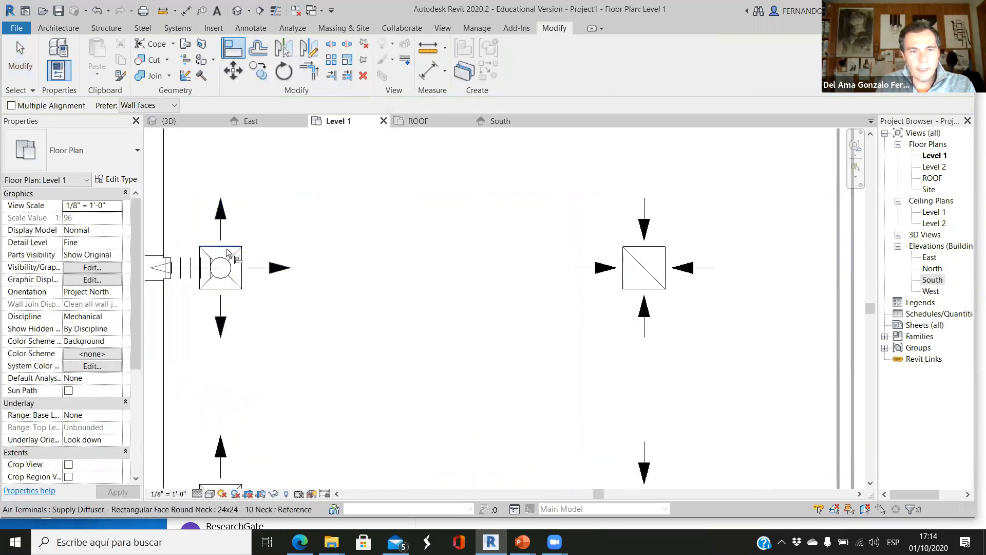
left_click(227, 249)
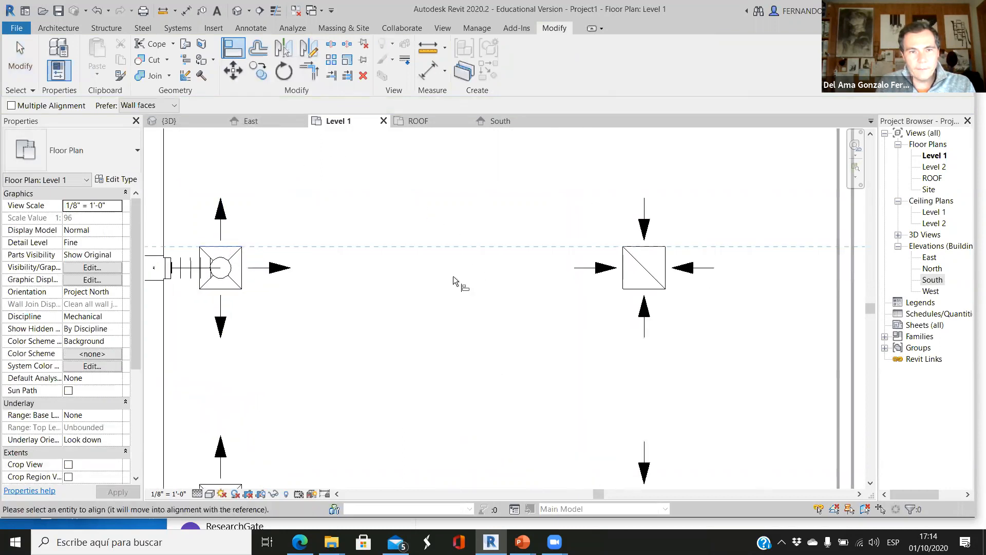
left_click(661, 247)
scroll(588, 228, "down", 2)
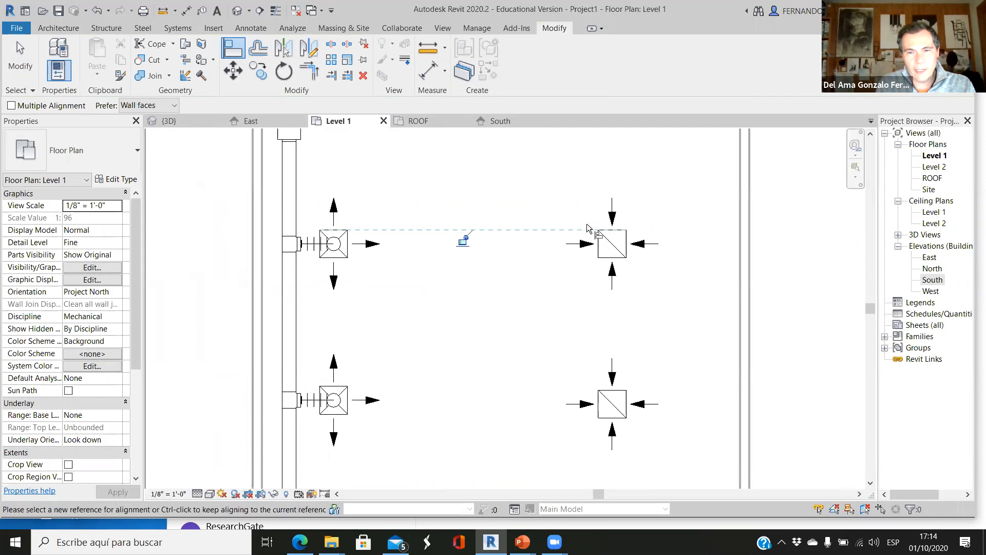
Align the upper edges of the second and third return diffusers with those of the supply diffusers opposite them.
scroll(588, 227, "down", 1)
scroll(428, 387, "up", 1)
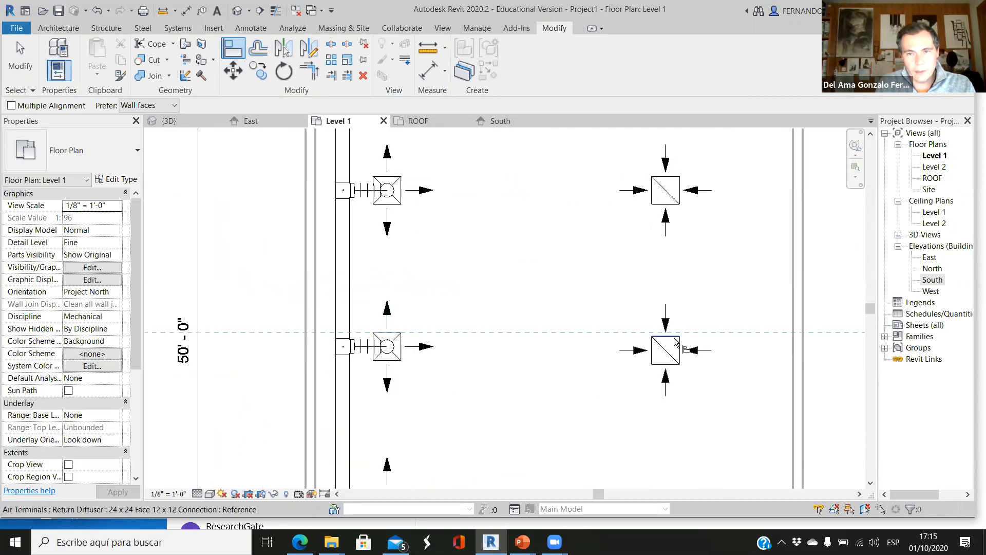
left_click(674, 337)
scroll(459, 252, "down", 3)
scroll(456, 459, "up", 5)
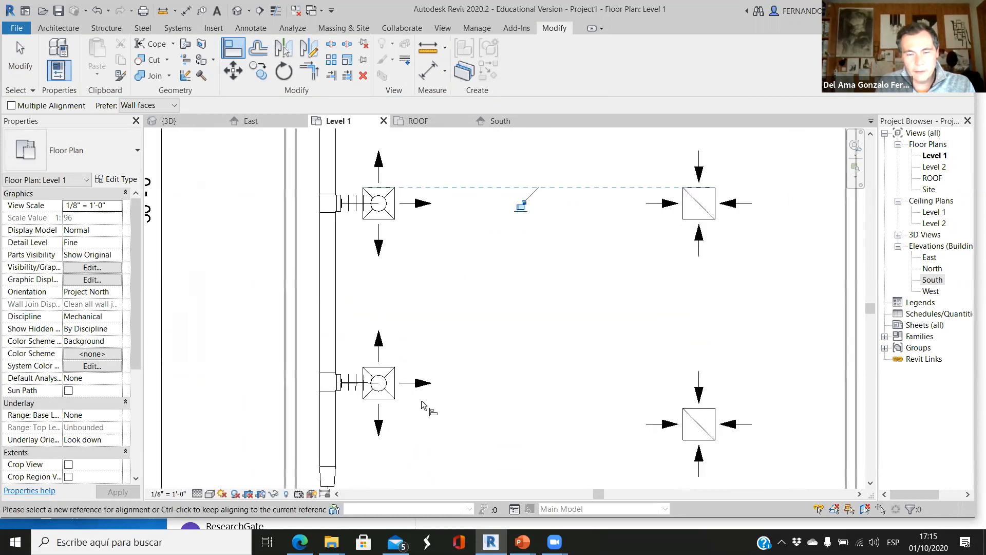
left_click(378, 356)
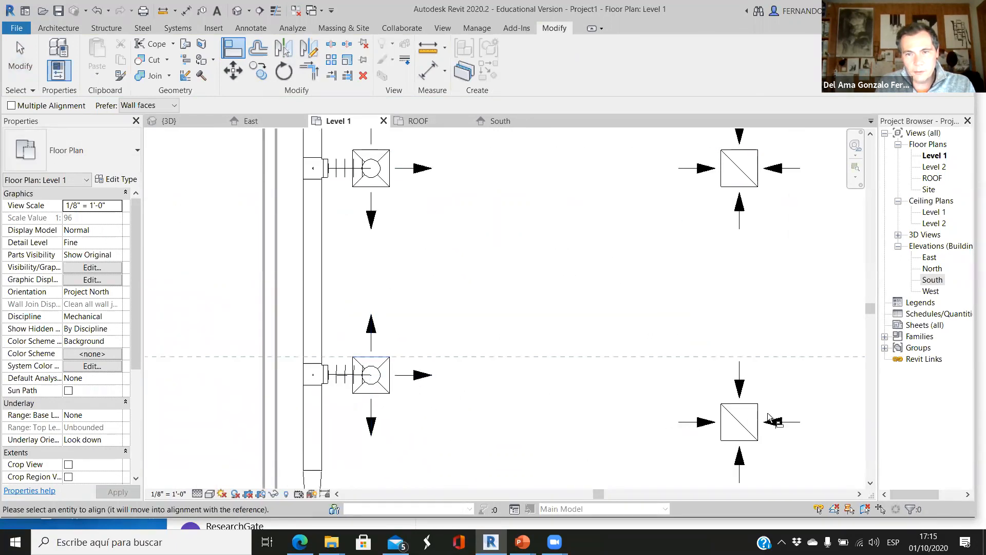
left_click(753, 407)
Align the upper edge of the lowest return diffuser with that of the lowest supply diffuser and end the Align command.
scroll(365, 169, "down", 2)
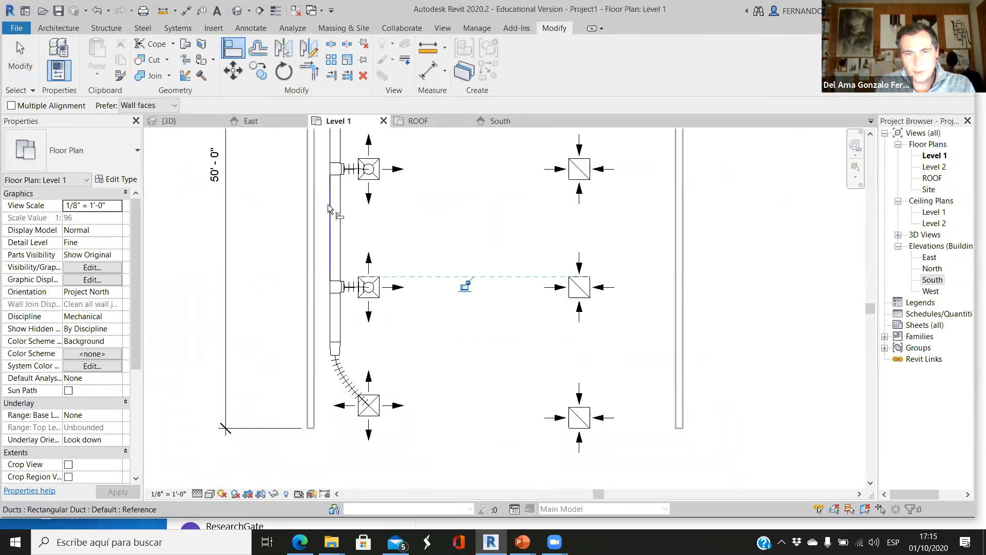
scroll(397, 426, "up", 2)
left_click(359, 378)
left_click(715, 393)
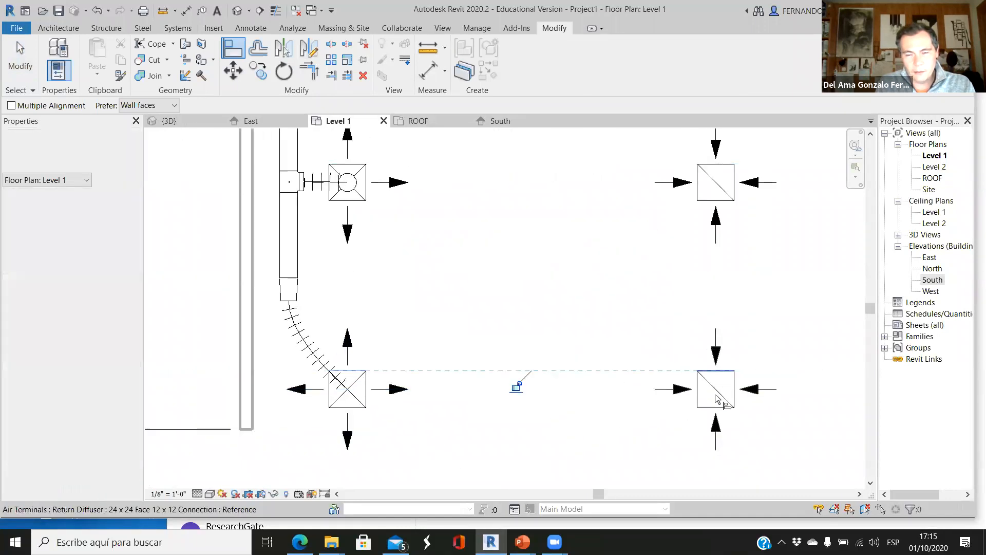
scroll(380, 355, "down", 2)
key("Escape")
key("Escape")
Nudge all four return diffusers together slightly toward the right wall.
scroll(522, 294, "up", 1)
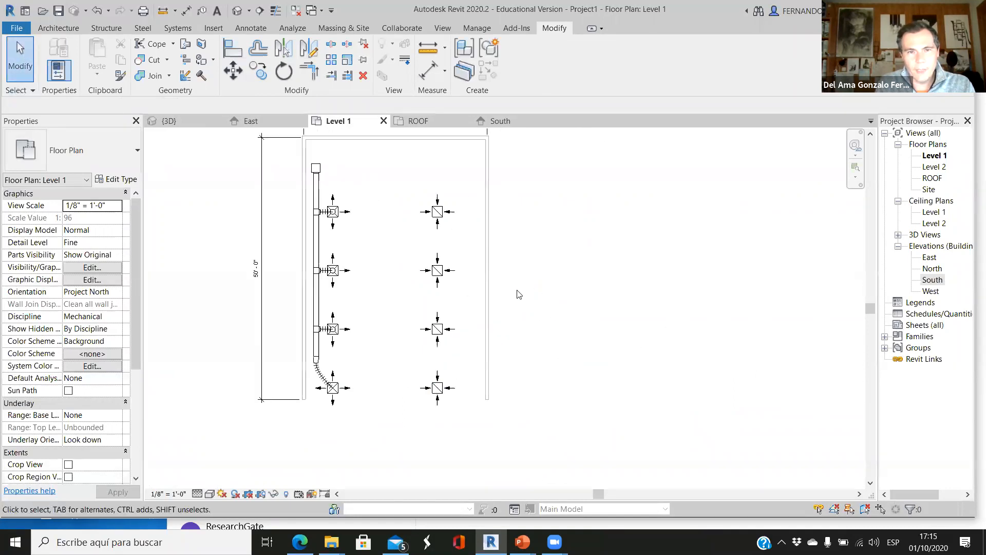
left_click_drag(410, 428, 477, 172)
key("Right")
key("Right")
key("Right")
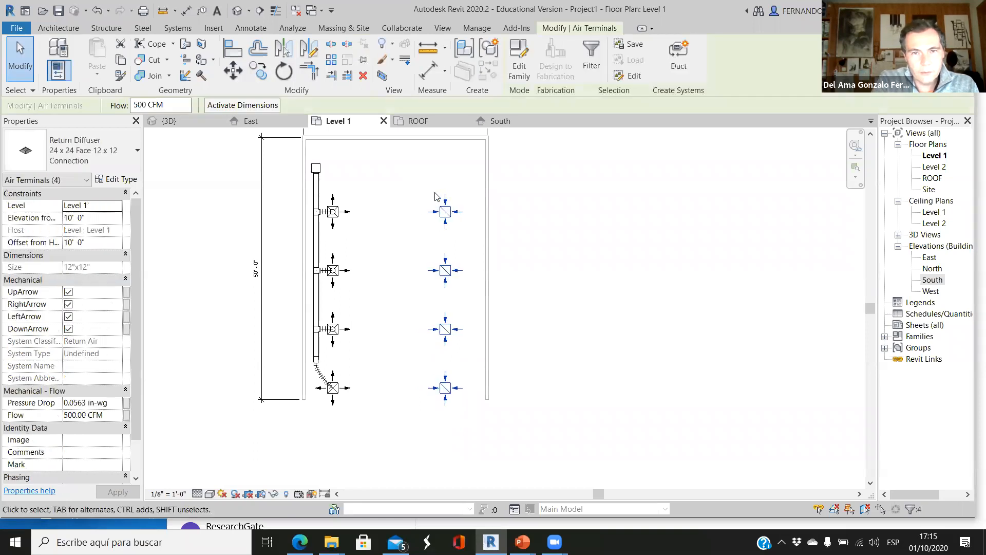
left_click(599, 288)
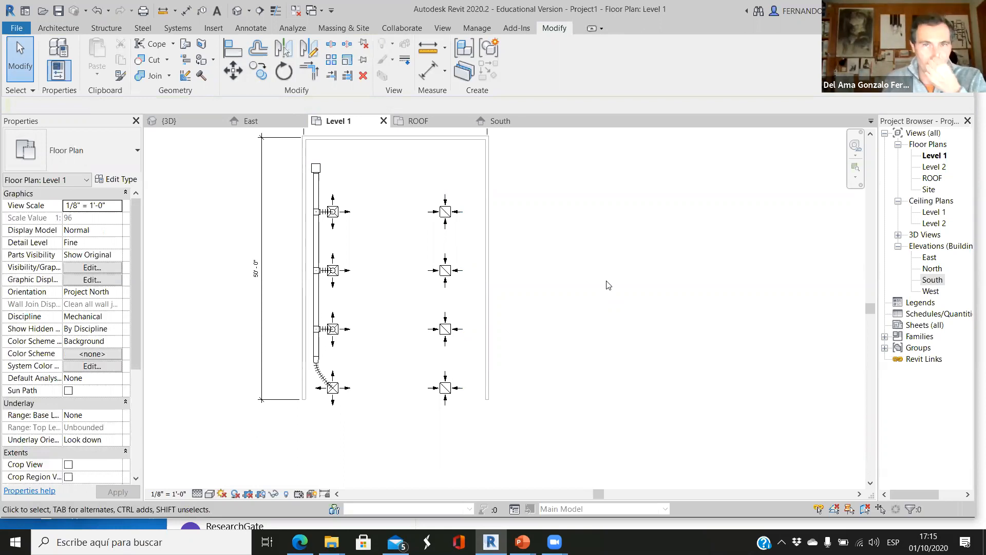
Draw a vertical 20" x 20" rectangular duct about 36' long between the return diffusers and right wall, at 37' 0" middle elevation.
scroll(436, 234, "up", 1)
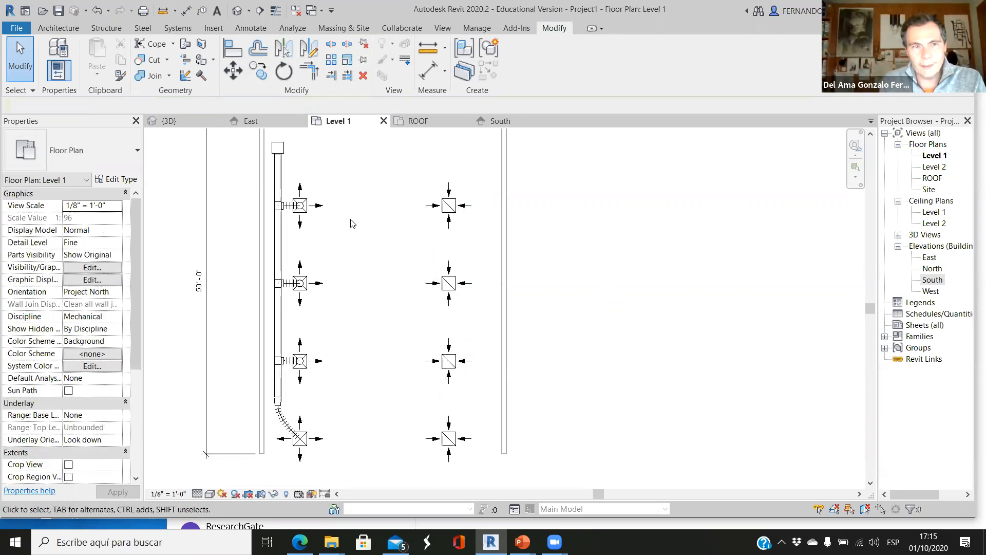
scroll(440, 275, "down", 1)
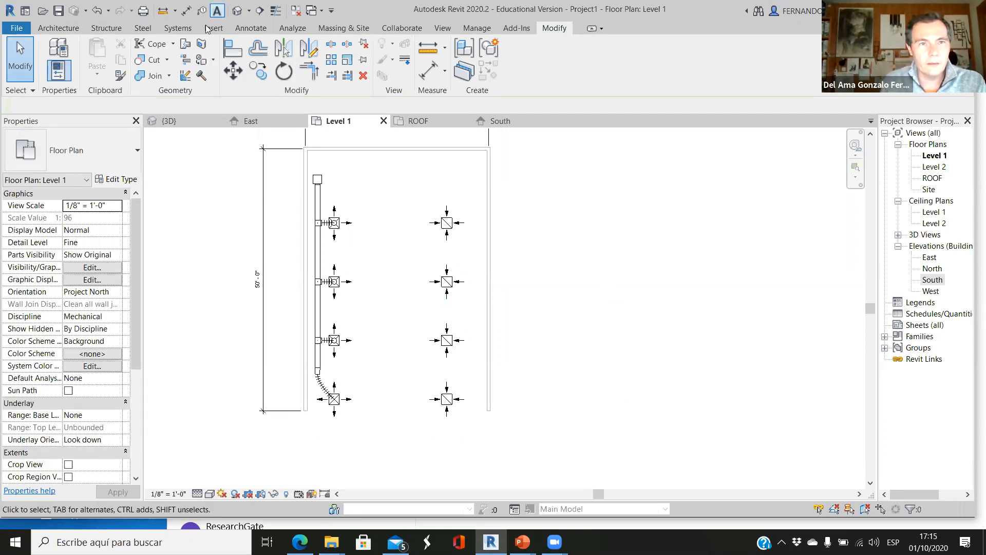
left_click(178, 28)
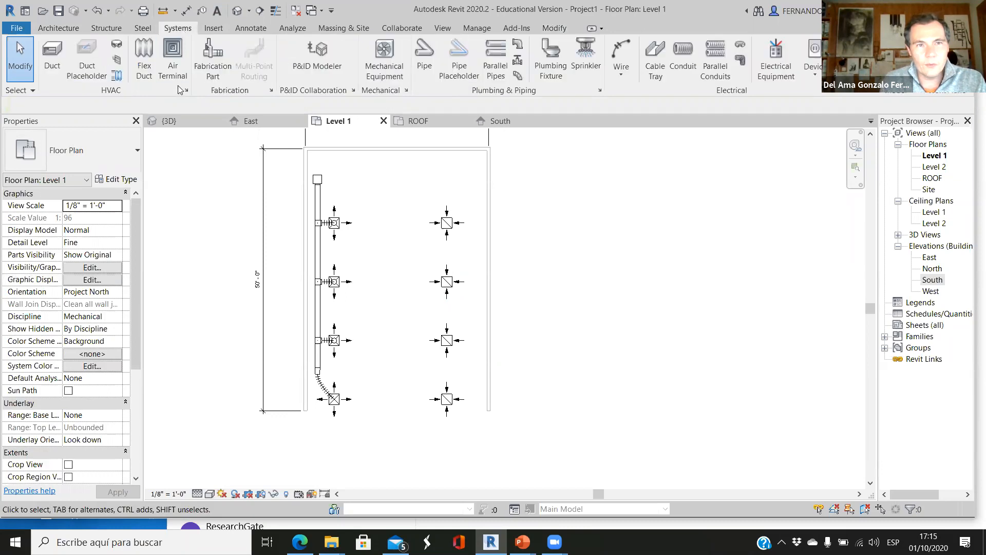
left_click(53, 51)
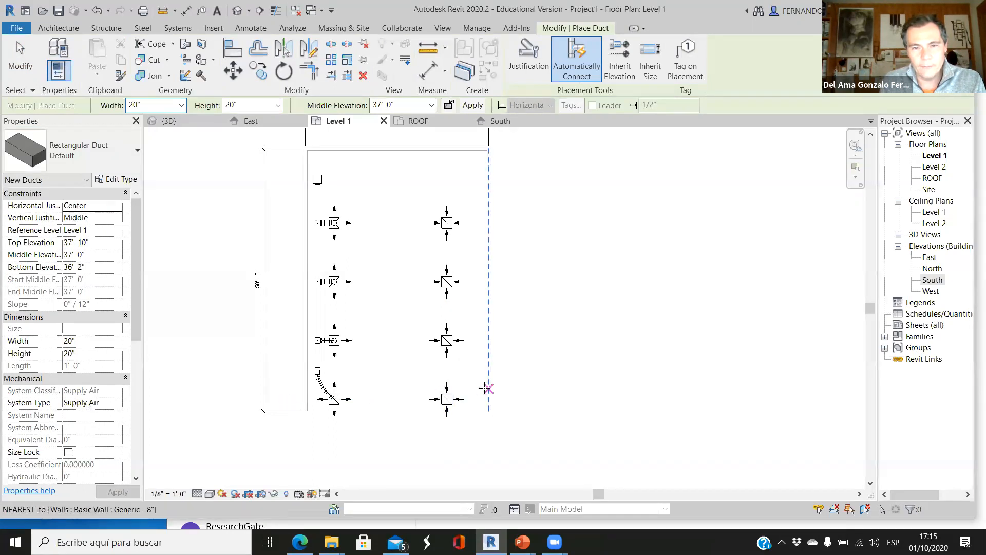
left_click(471, 377)
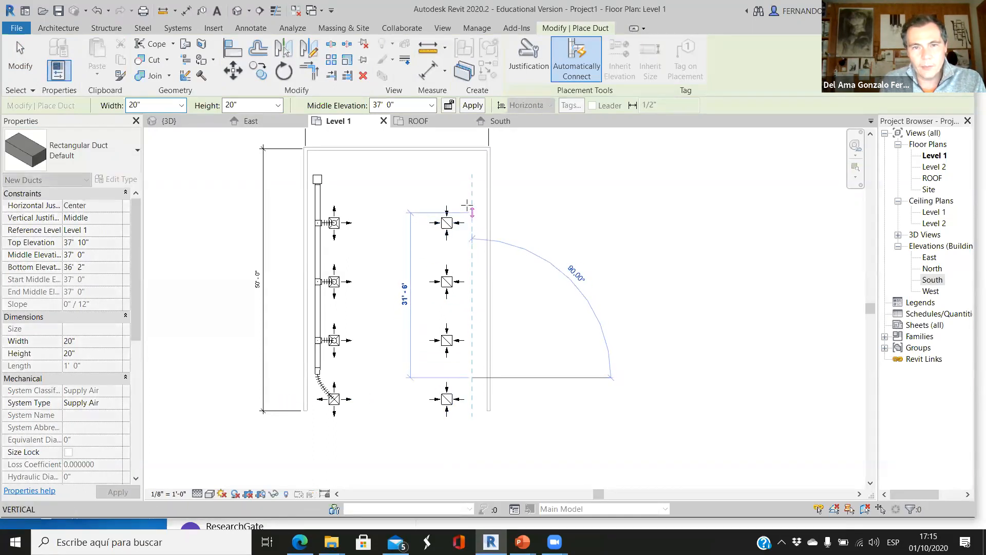
left_click(472, 187)
key("Escape")
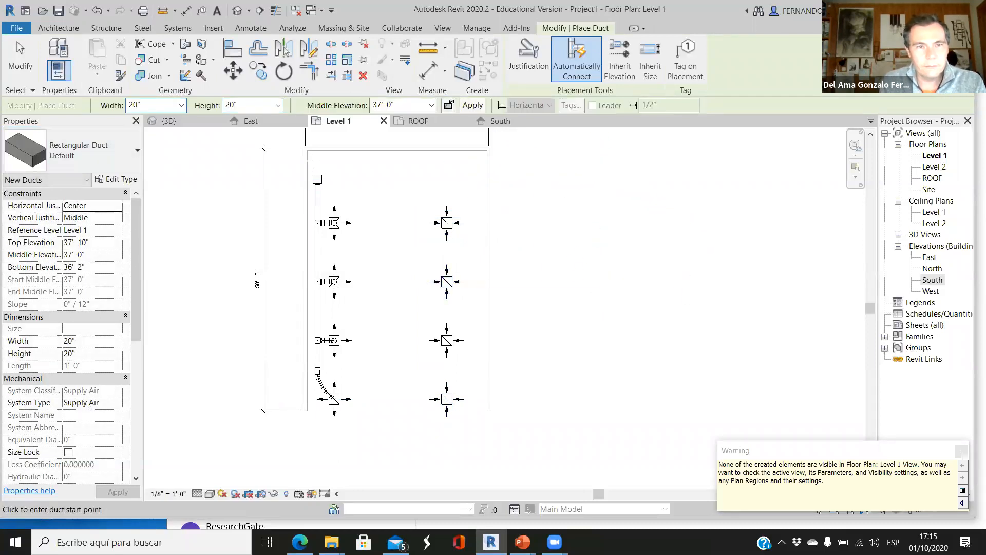
In the 3D view, set the new return-side duct's bottom elevation to 12' 0".
left_click(169, 121)
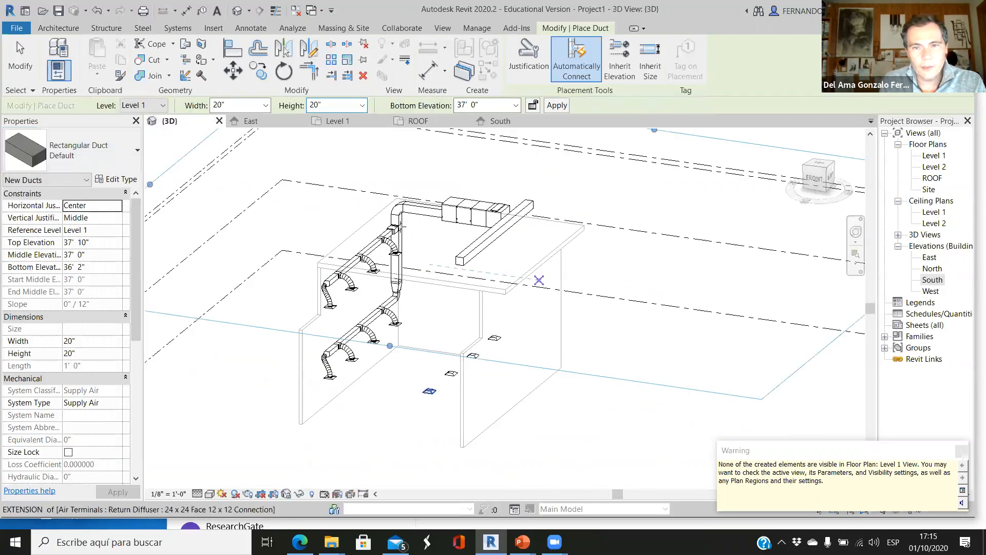
left_click(20, 56)
left_click(493, 234)
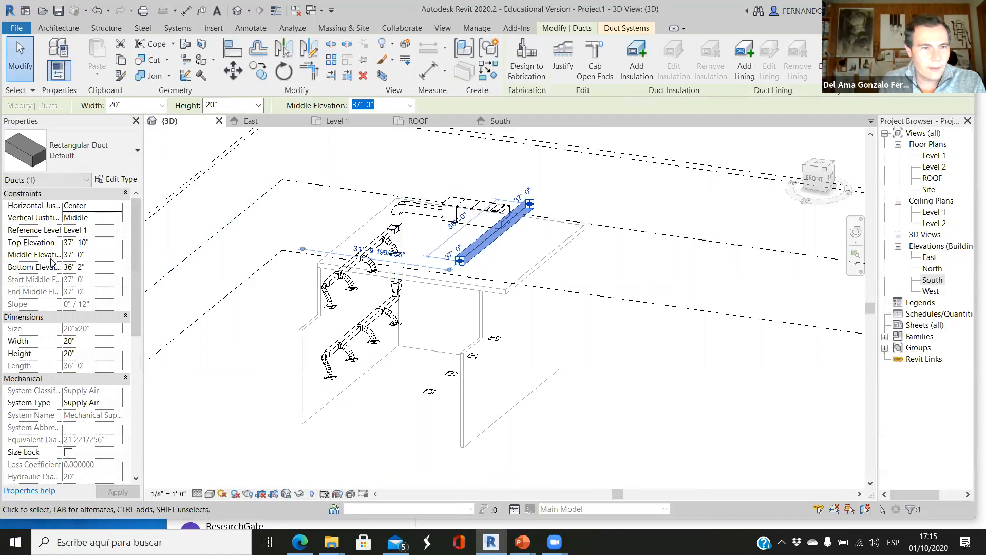
left_click(97, 267)
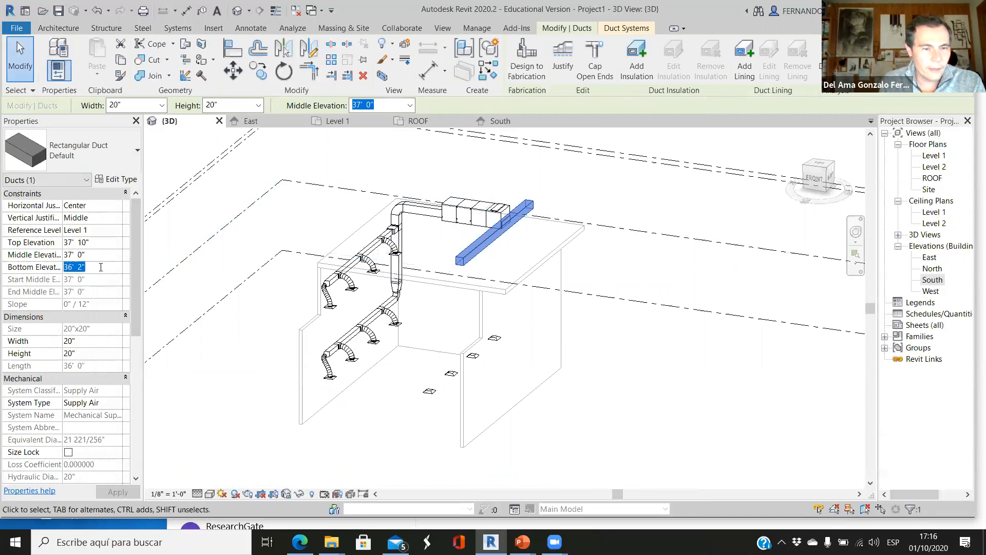
type("12")
key("Return")
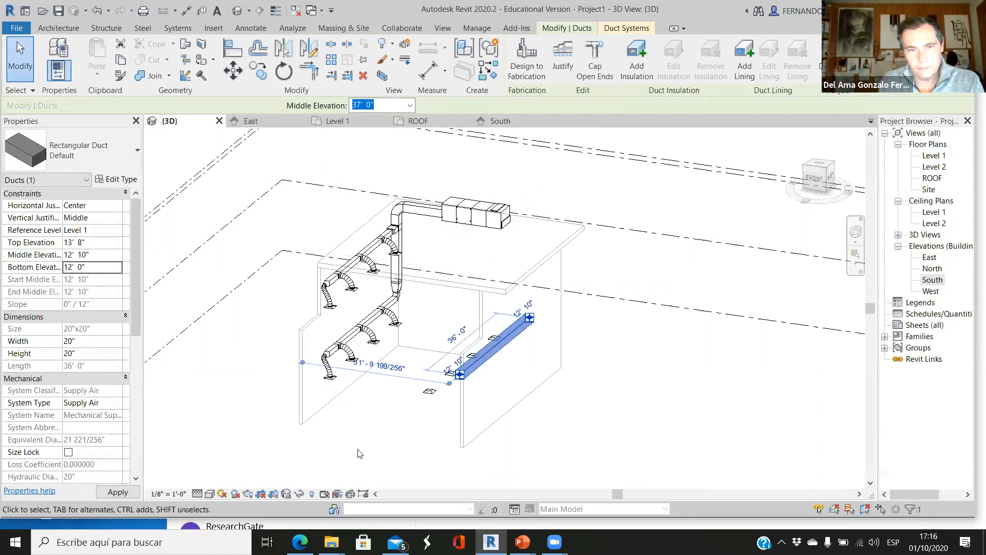
In the Level 1 floor plan, draw a flex duct from the return diffuser nearest the rectangular duct's open end to that end.
left_click(581, 429)
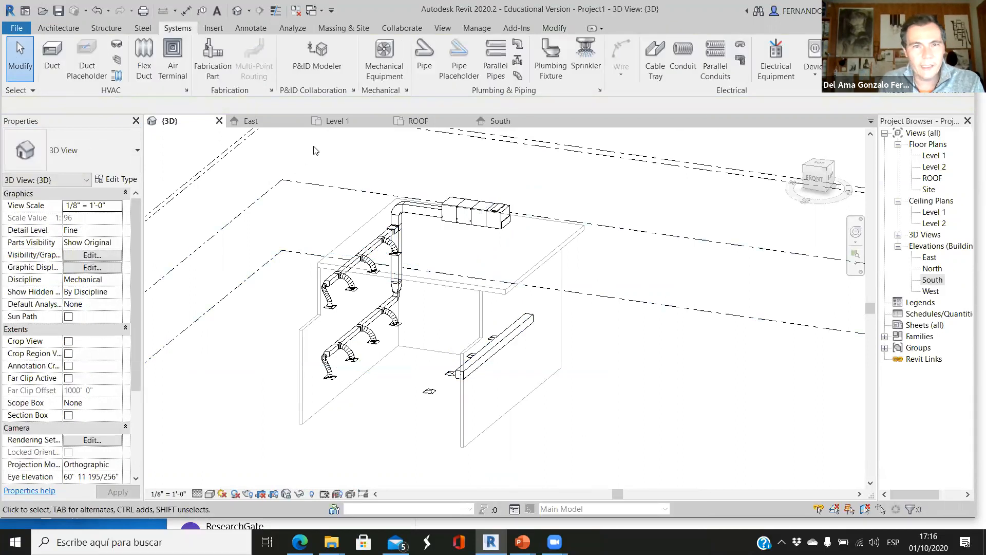
left_click(341, 123)
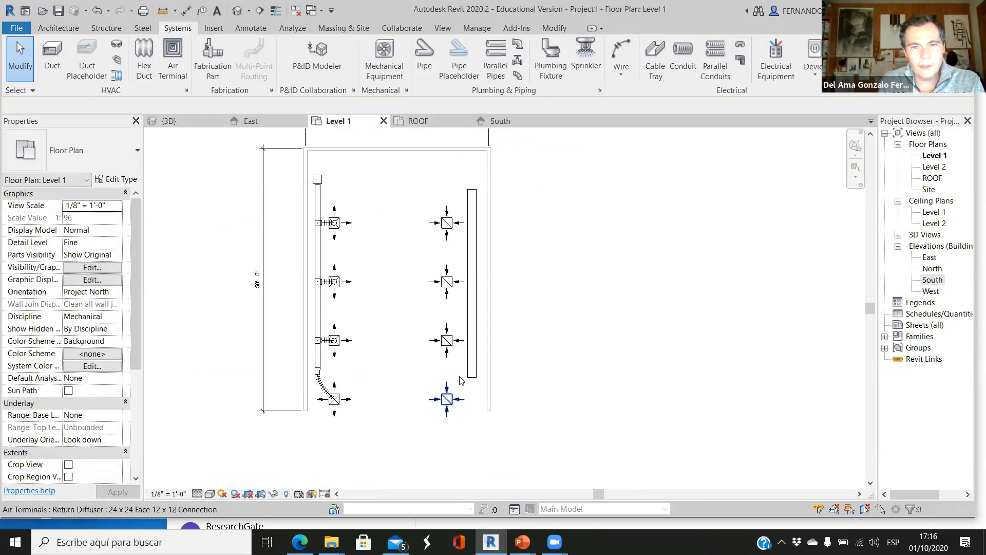
scroll(609, 362, "up", 3)
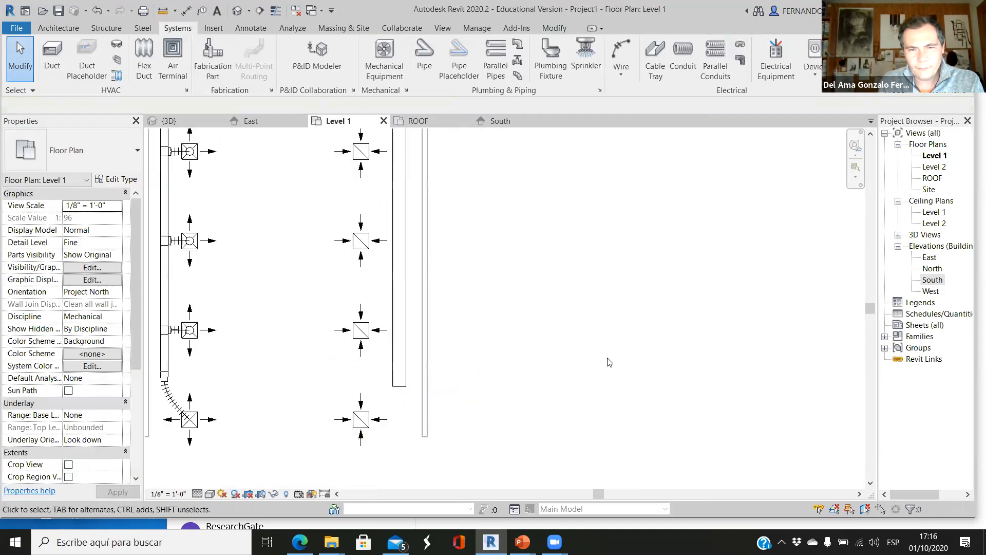
scroll(325, 426, "up", 2)
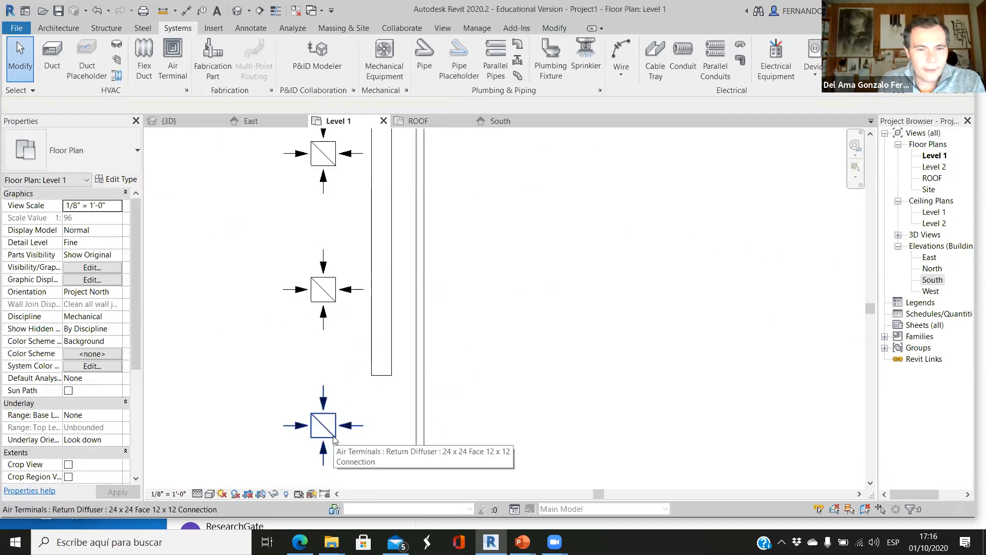
left_click(325, 426)
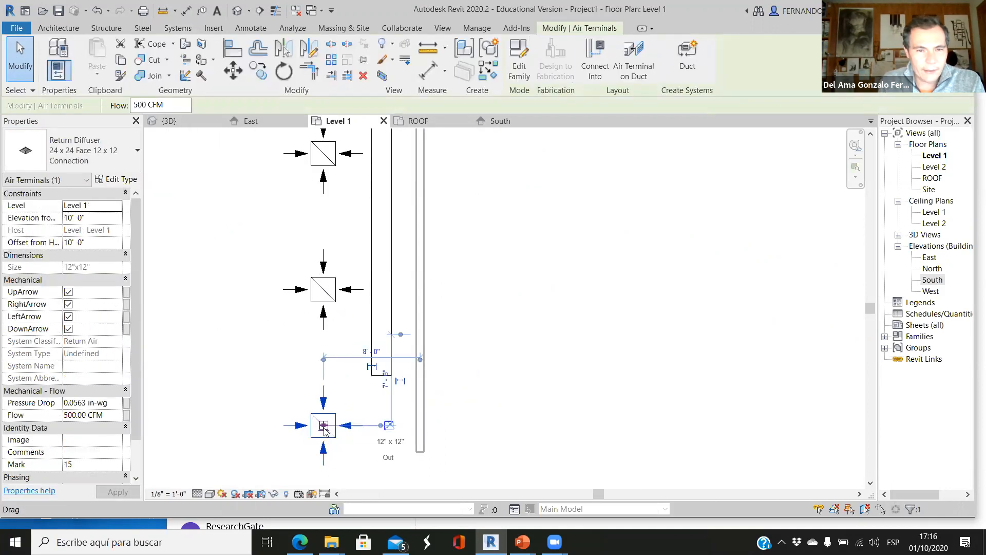
right_click(324, 428)
left_click(372, 165)
scroll(372, 404, "up", 2)
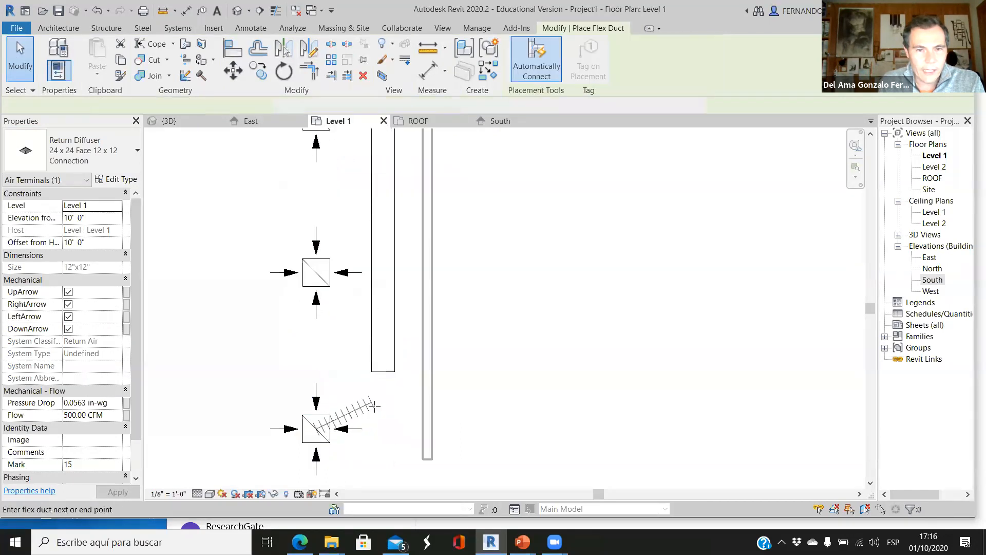
left_click(385, 367)
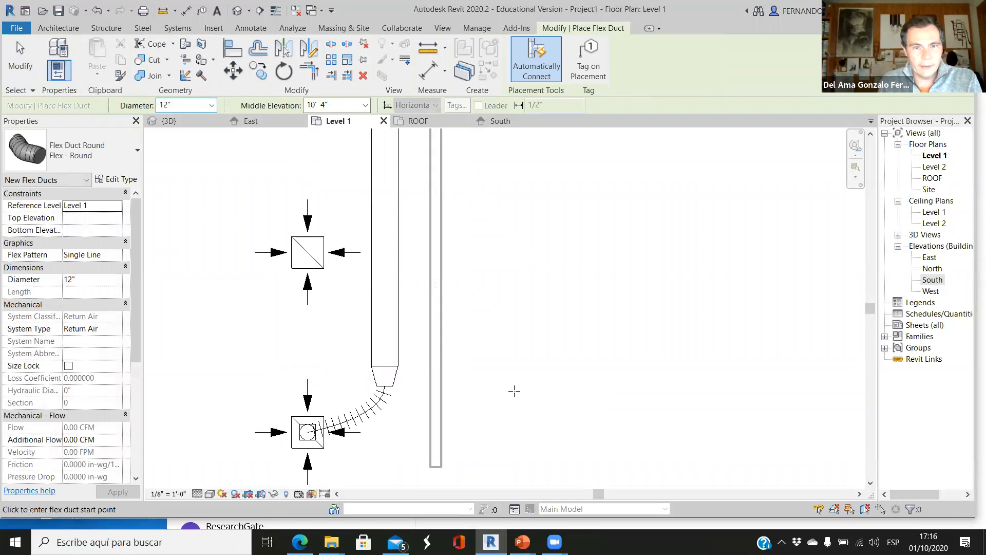
key("Escape")
key("Escape")
scroll(526, 365, "down", 2)
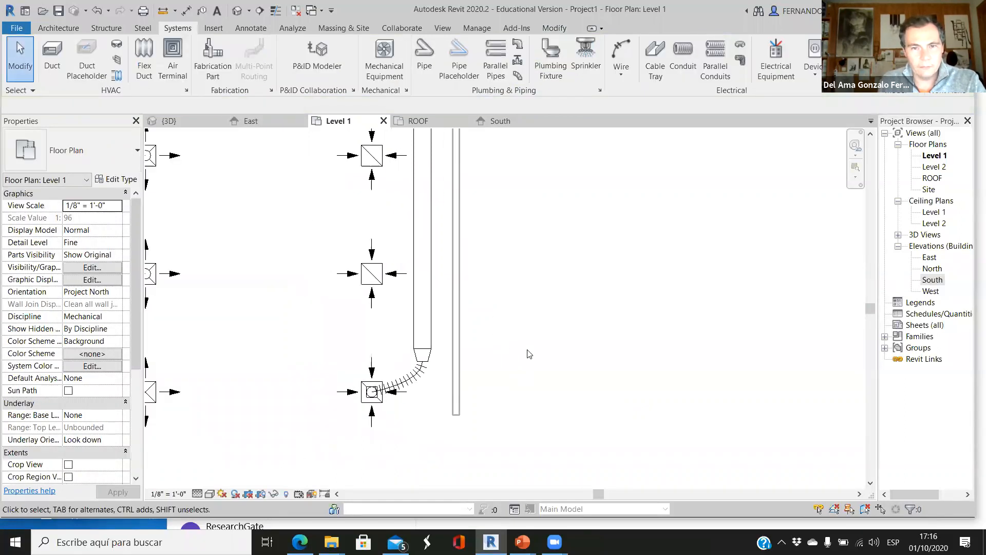
Examine in 3D the new flex duct, its transition and the properties of the rectangular duct it joins.
left_click(184, 122)
middle_click_drag(392, 439, 595, 376, "shift")
scroll(595, 376, "up", 2)
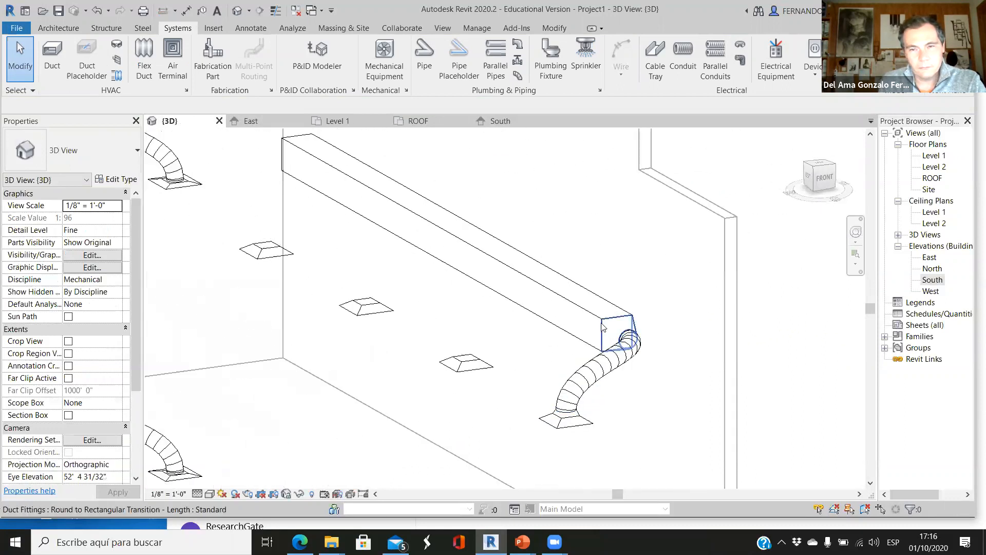
left_click(565, 314)
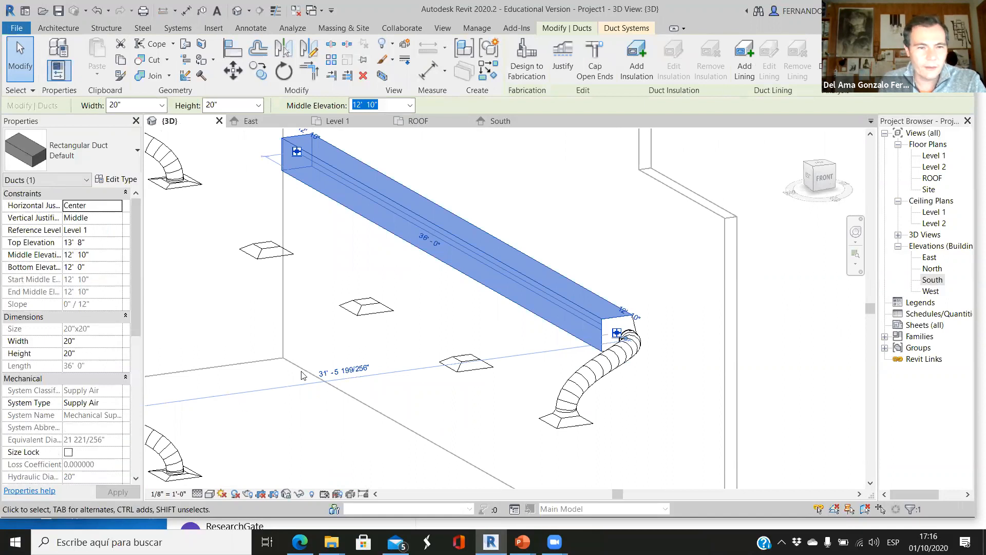
scroll(302, 374, "down", 6)
scroll(334, 318, "up", 3)
left_click(565, 410)
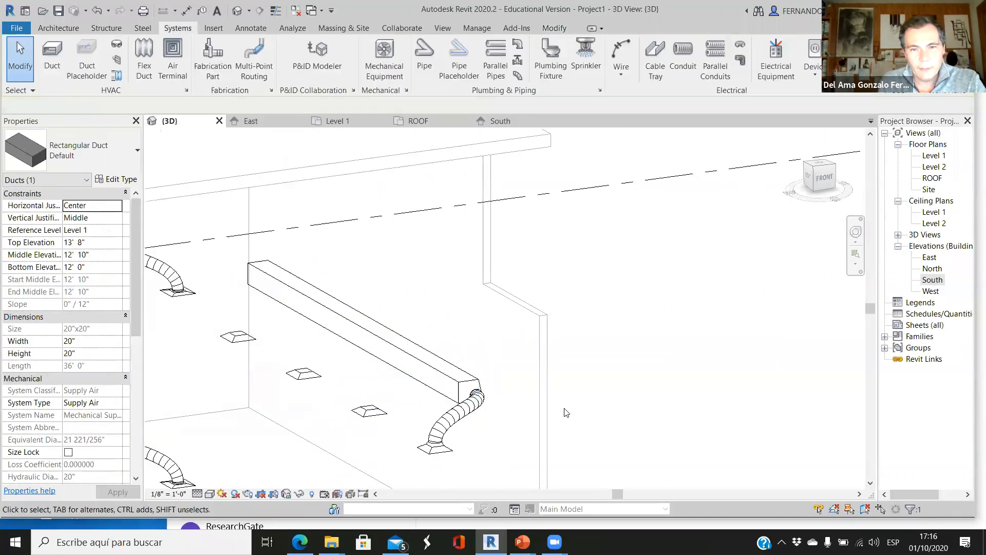
scroll(476, 401, "up", 2)
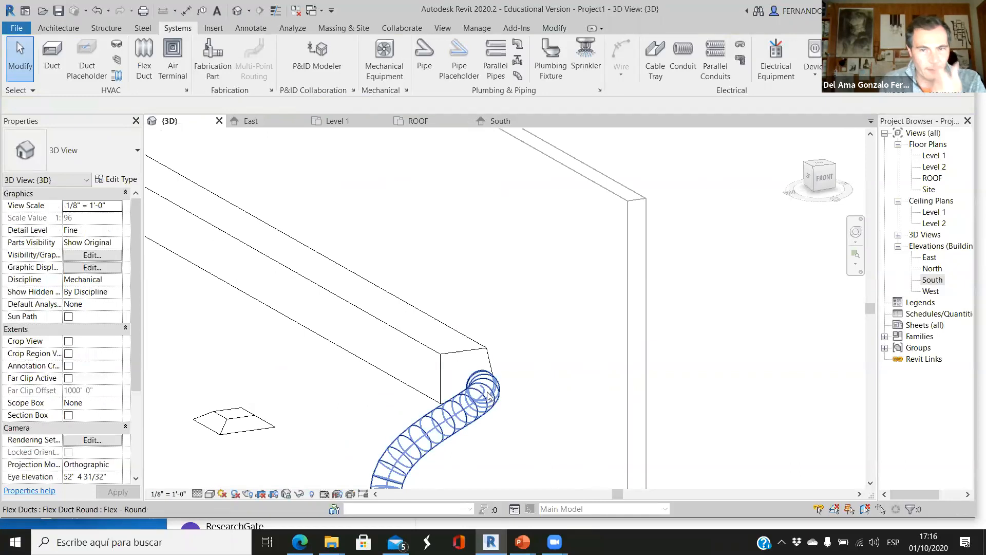
scroll(468, 406, "down", 3)
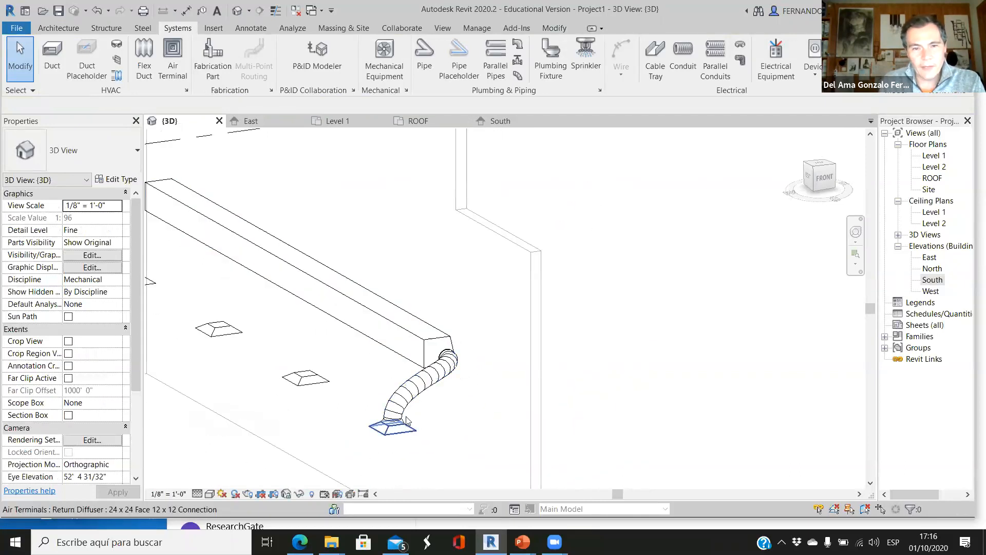
Set the flow of the return diffuser connected by the flex duct to 750 CFM.
left_click(392, 428)
scroll(84, 373, "down", 1)
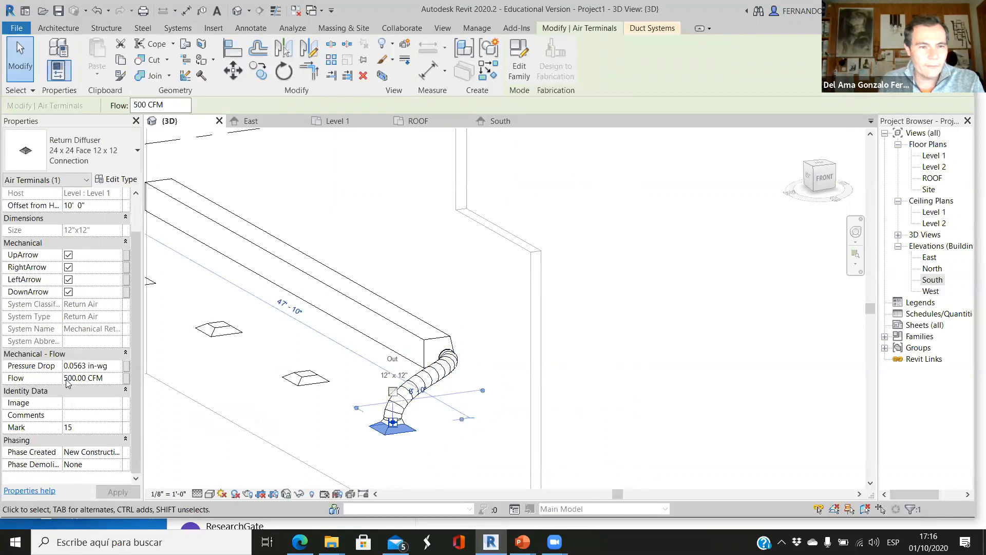
scroll(564, 390, "down", 4)
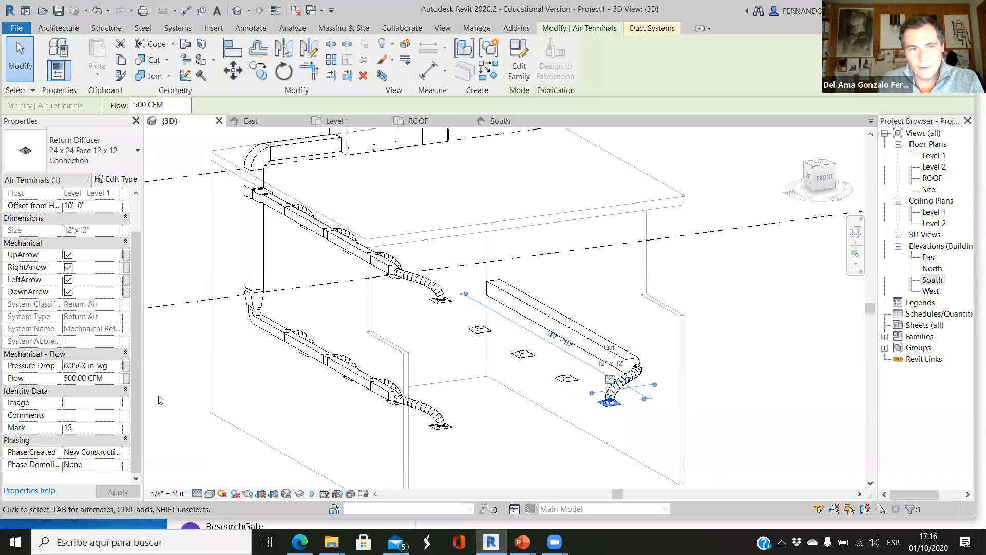
left_click(73, 378)
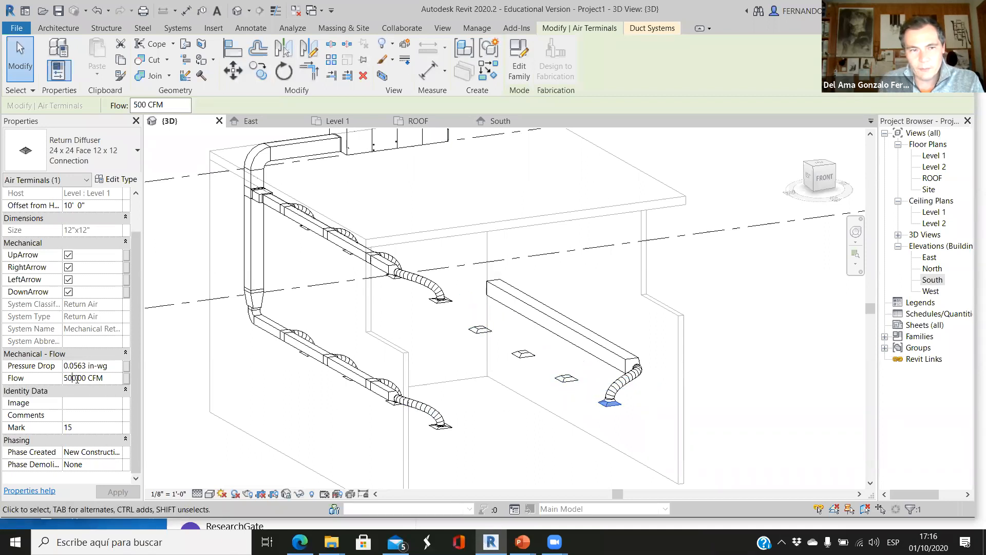
type("750")
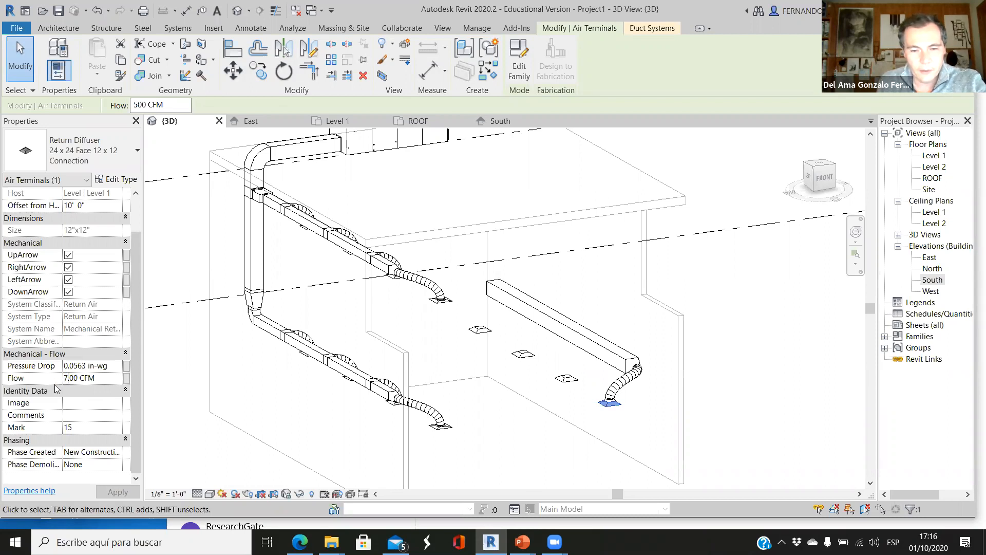
Set the flow of the next two unconnected return diffusers along the duct to 750 CFM each.
left_click(568, 382)
left_click_drag(73, 379, 59, 378)
type("75")
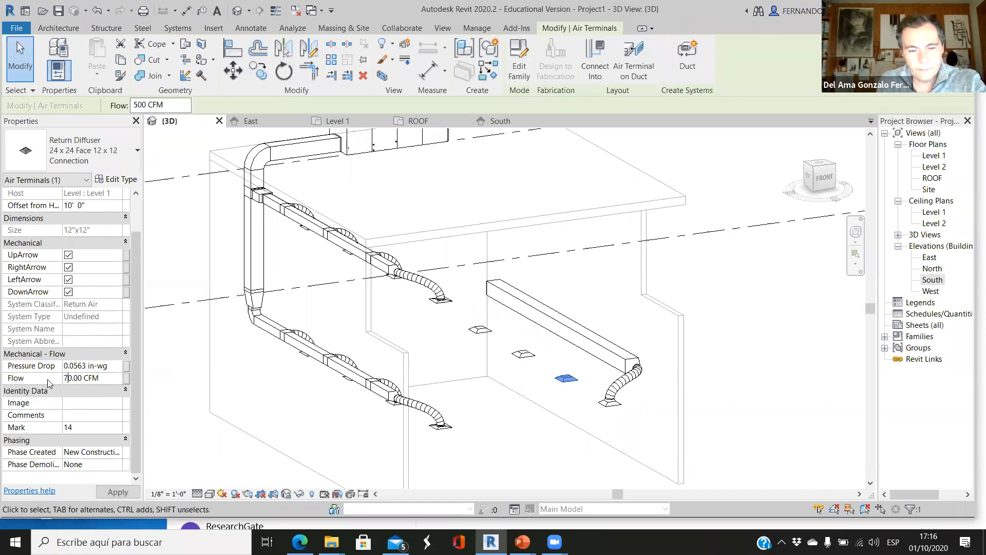
left_click(524, 353)
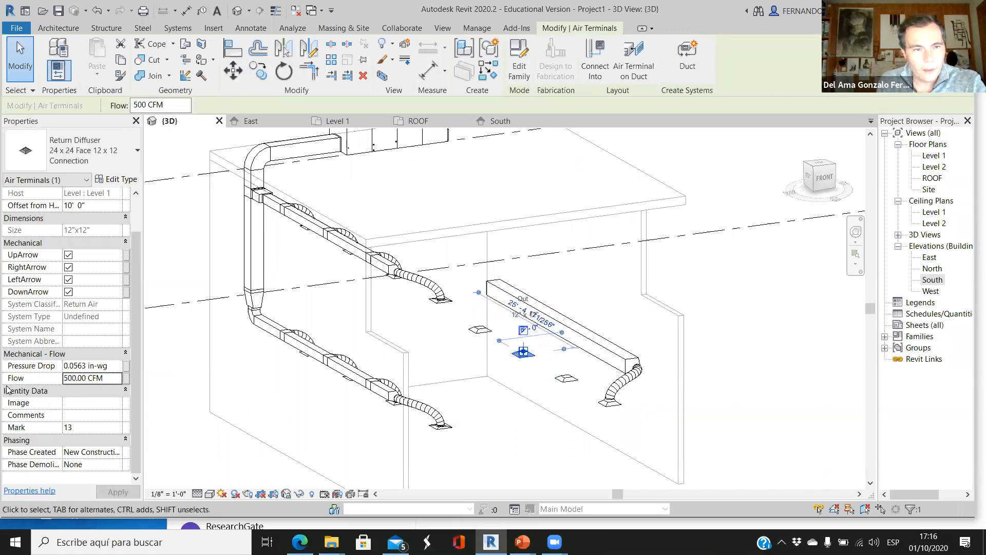
left_click(71, 378)
type("75")
Set the flow of the return diffuser farthest from the connected one to 750 CFM.
left_click(481, 330)
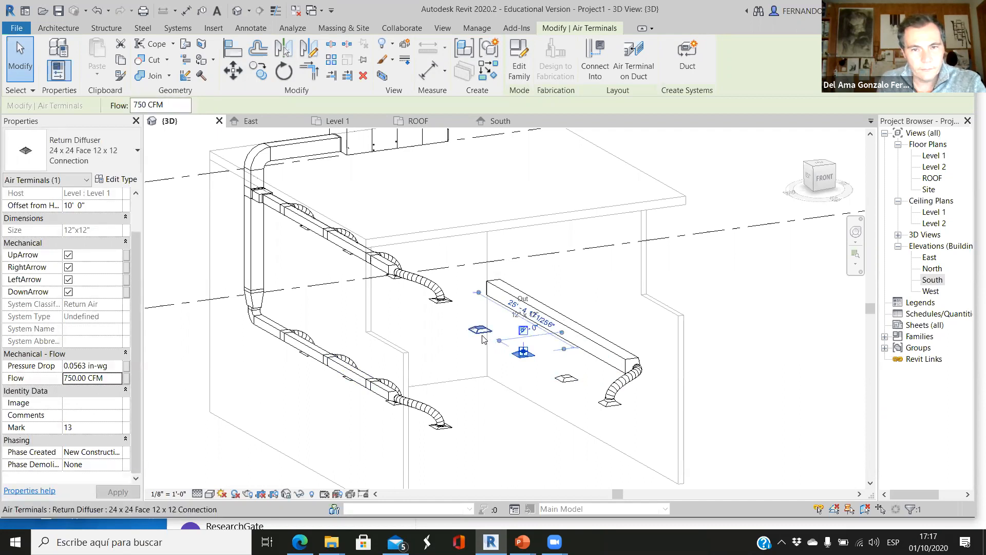
left_click(72, 378)
left_click_drag(71, 378, 60, 383)
type("70")
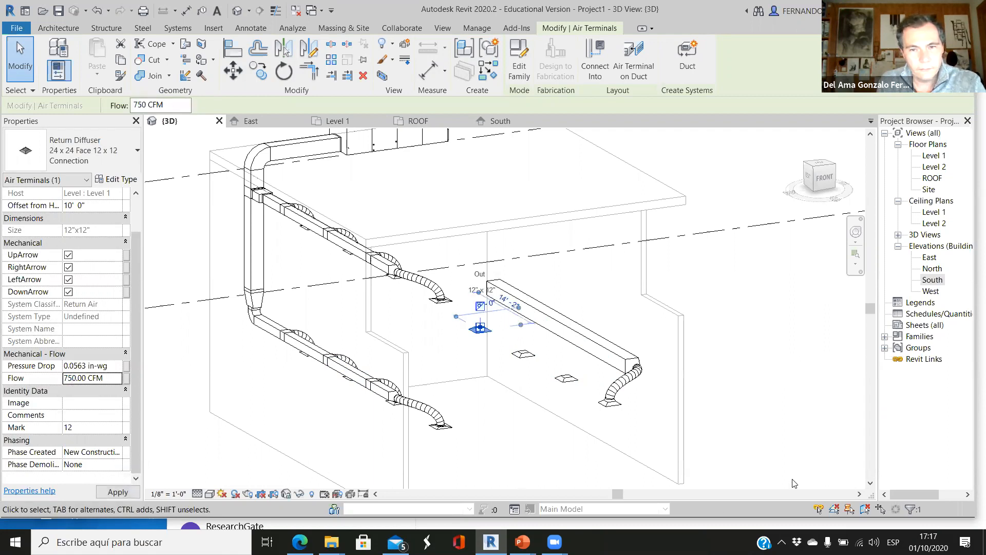
left_click(750, 404)
Examine the flow and system properties of the connected return diffuser, its flex duct and the rectangular duct.
scroll(729, 386, "up", 4)
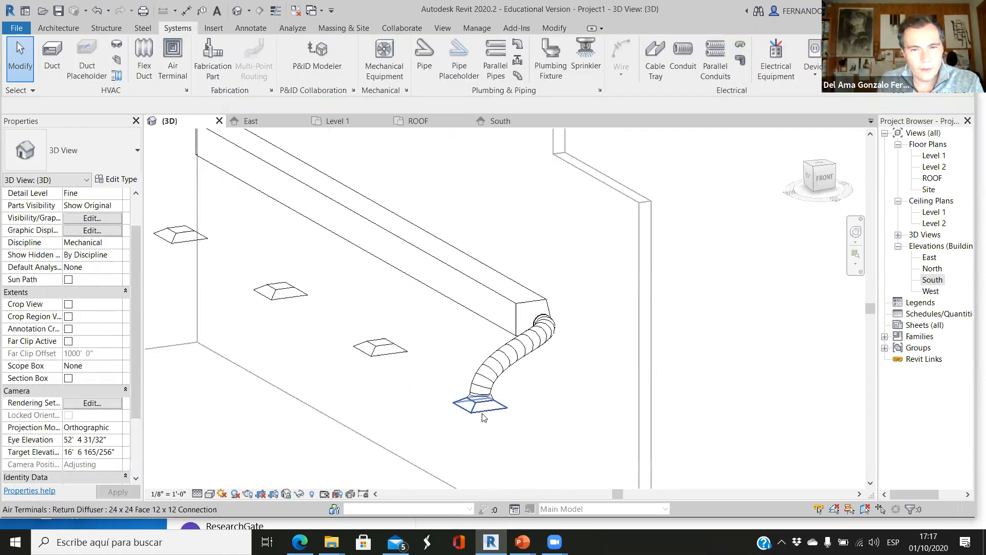
left_click(479, 405)
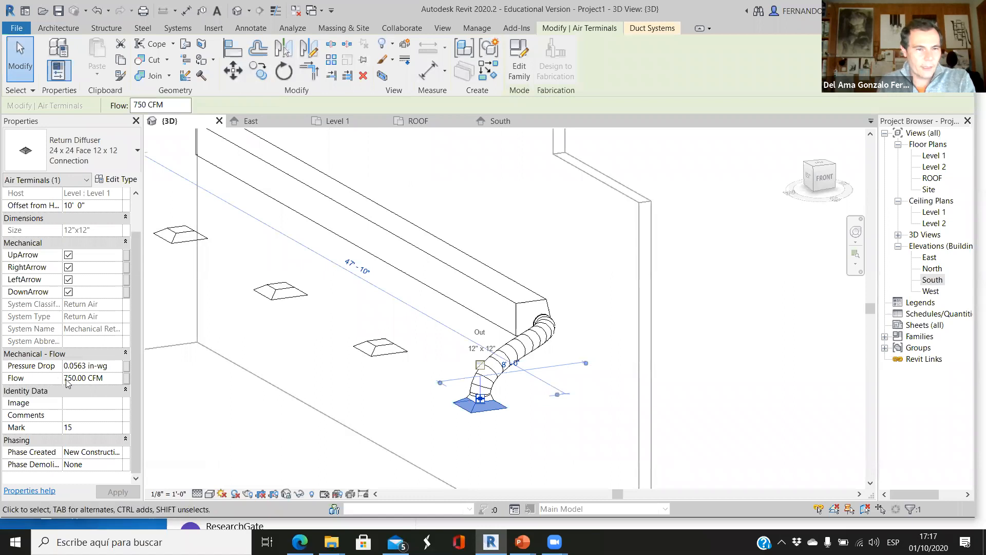
left_click(485, 378)
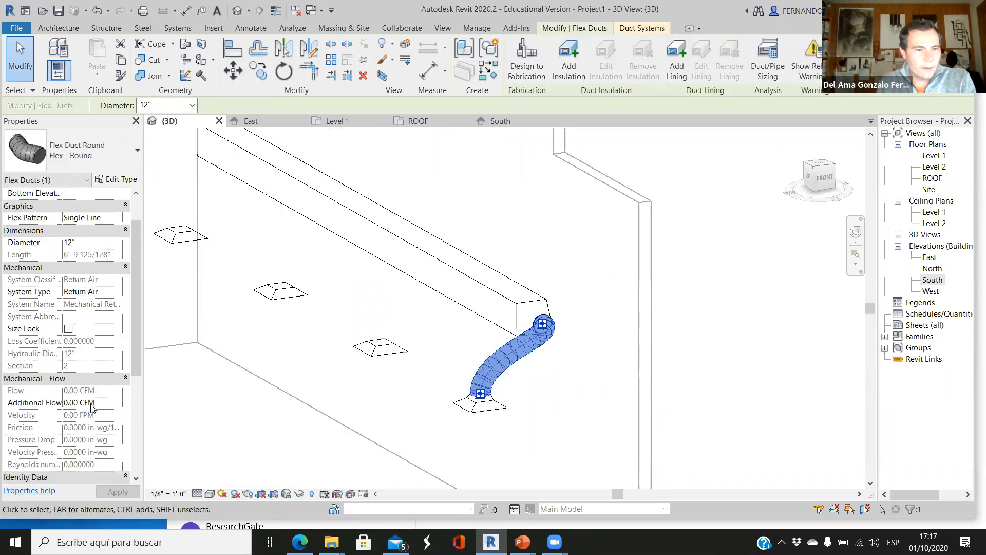
scroll(91, 407, "down", 1)
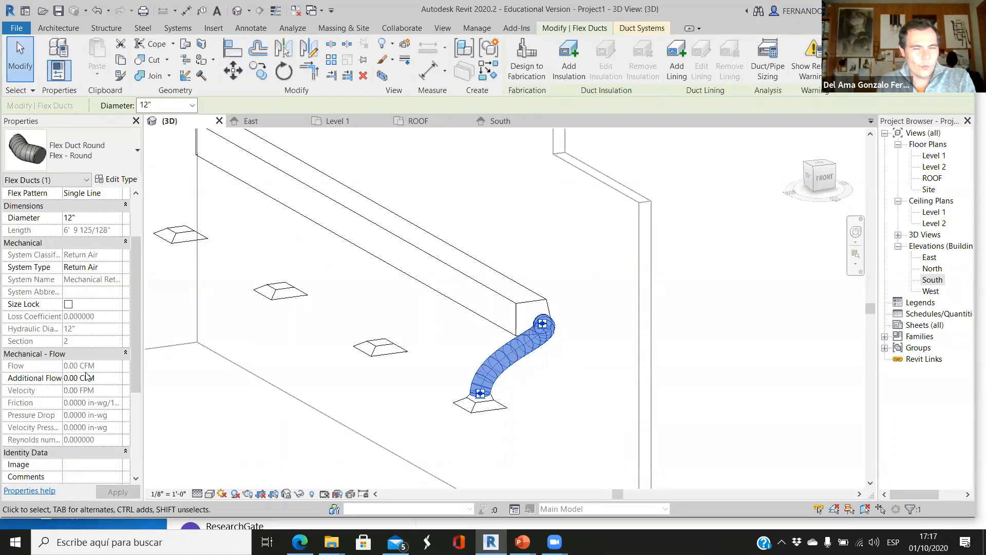
scroll(528, 370, "up", 2)
key("Escape")
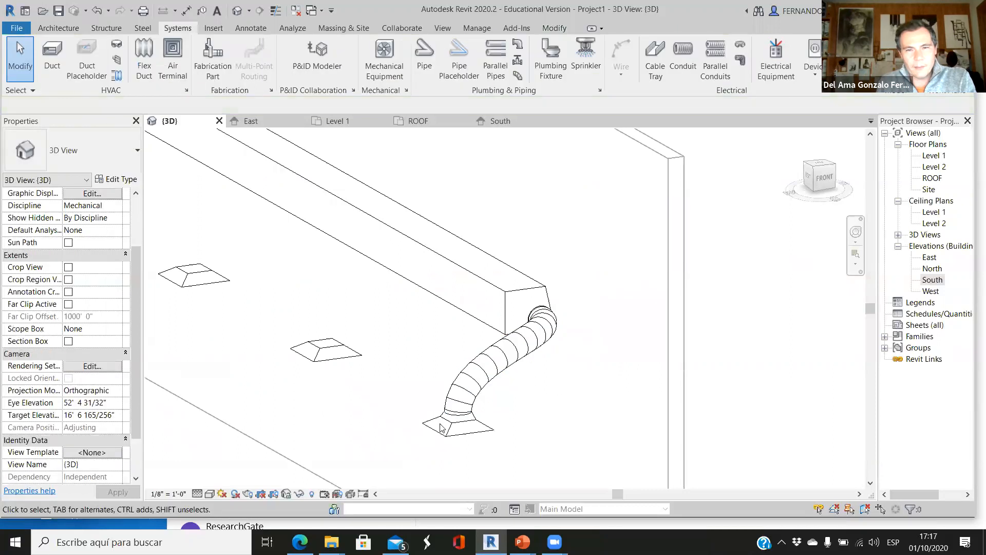
left_click(452, 437)
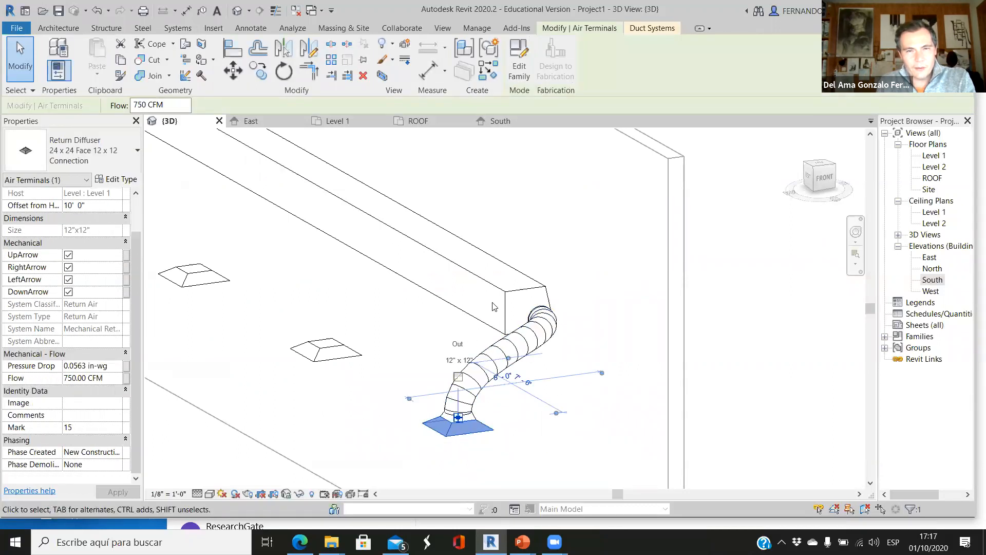
left_click(499, 329)
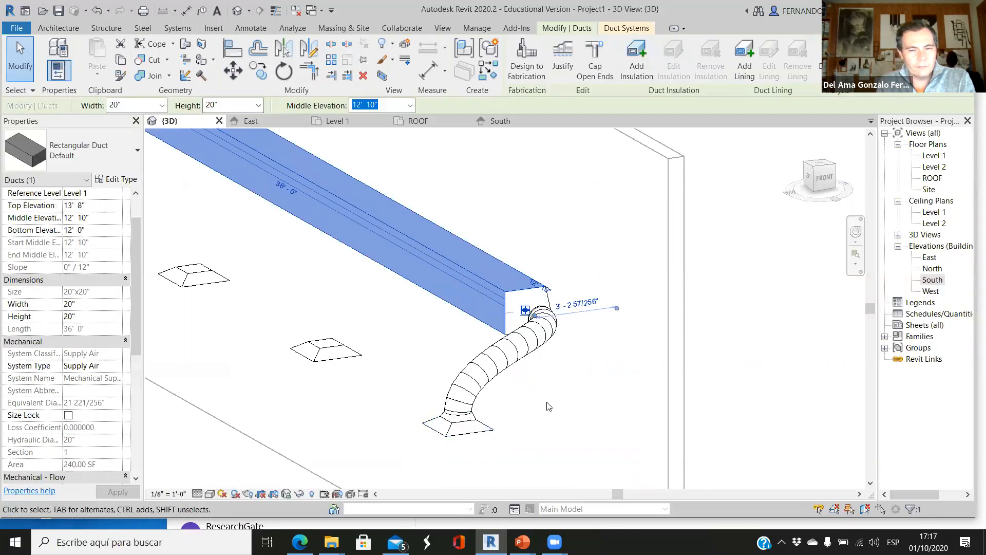
left_click(774, 312)
scroll(557, 310, "up", 3)
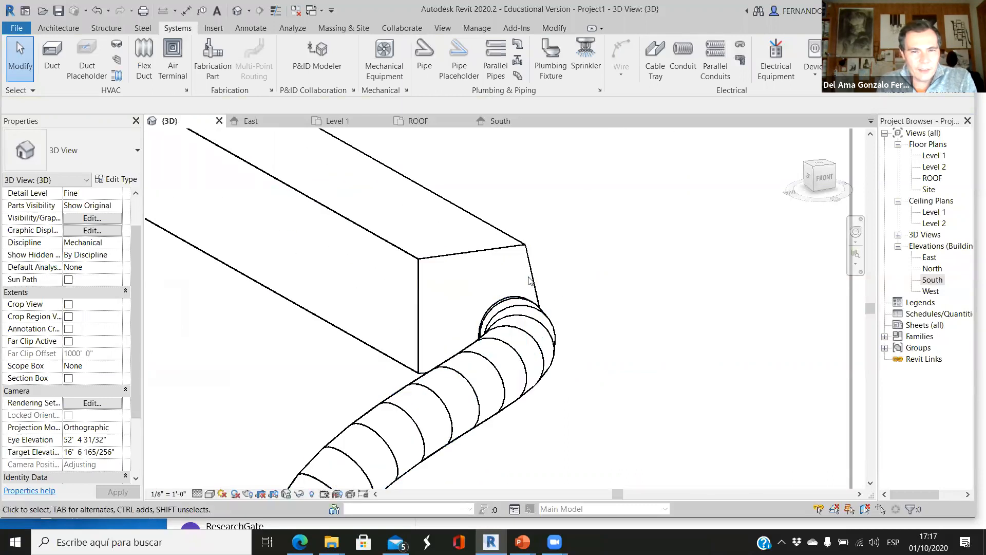
scroll(529, 280, "down", 3)
left_click(491, 274)
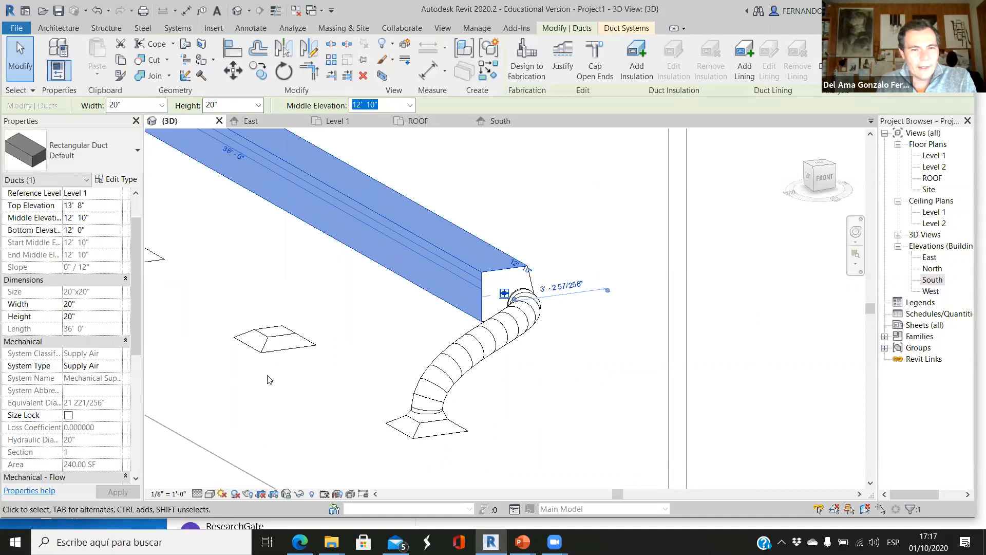
key("Escape")
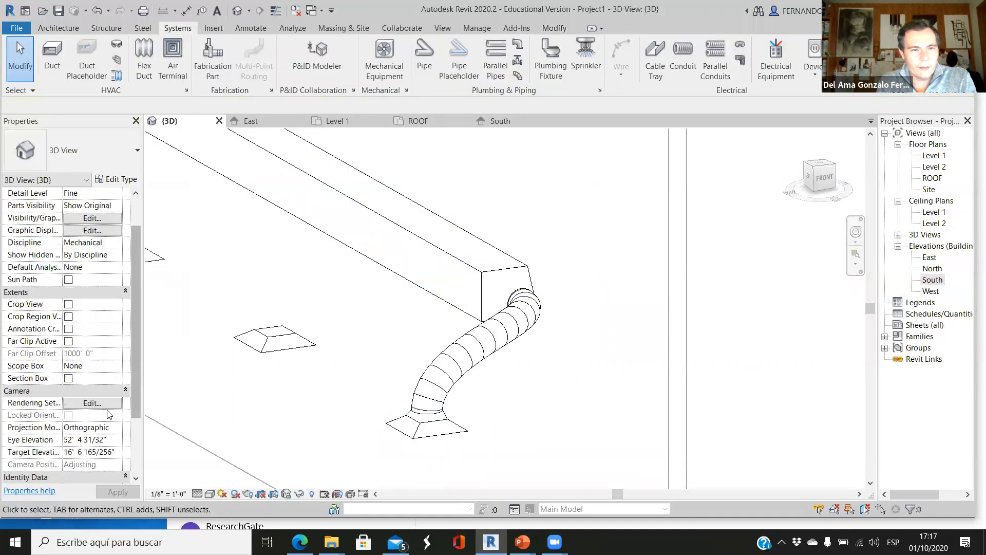
scroll(92, 334, "up", 3)
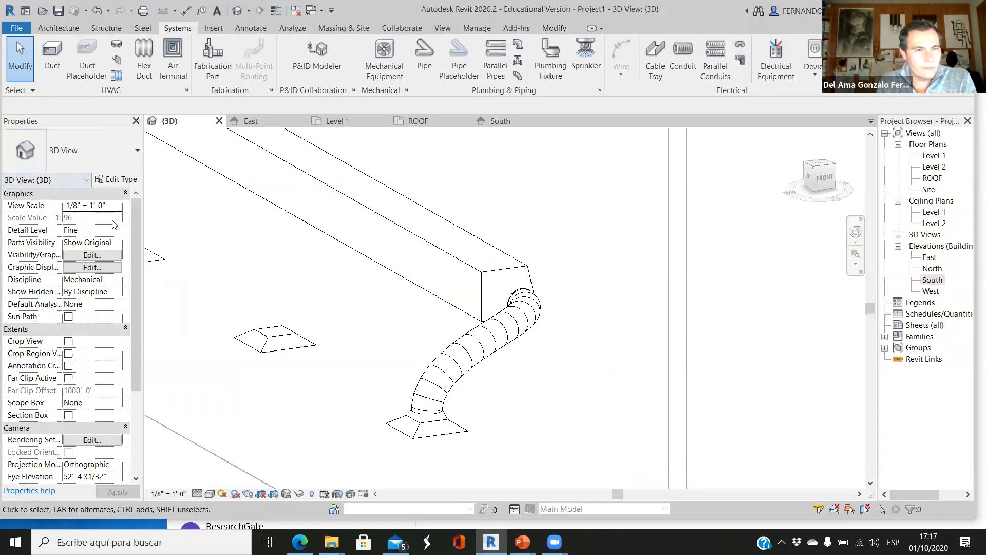
left_click(426, 437)
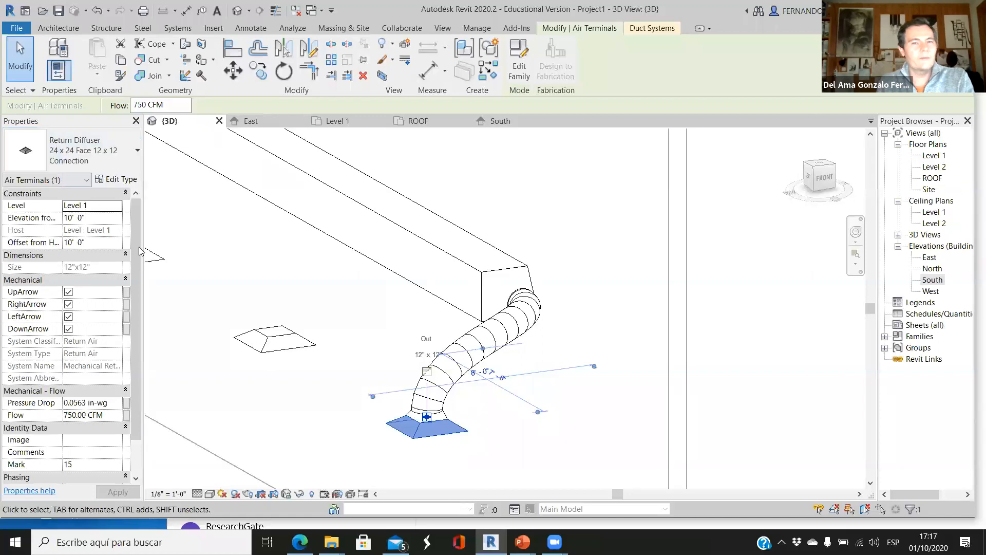
Try to connect the second return diffuser to the side of the rectangular duct with a 12" flex duct, and delete it.
left_click(276, 339)
scroll(276, 340, "up", 2)
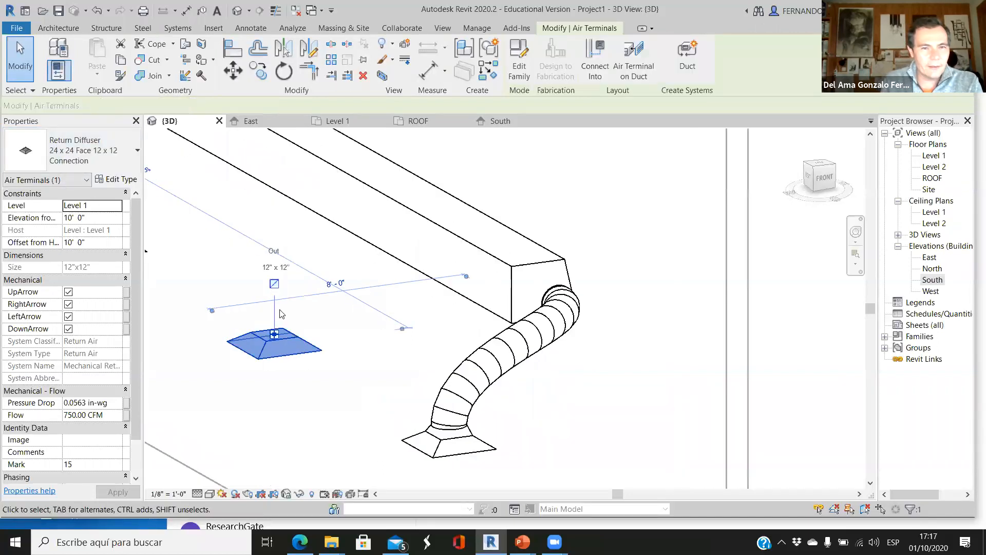
right_click(276, 341)
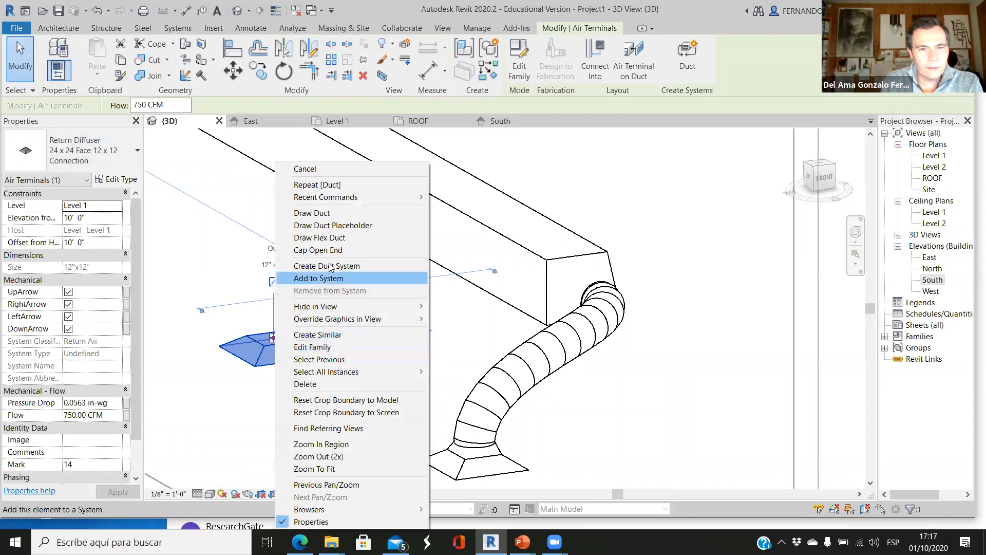
left_click(330, 238)
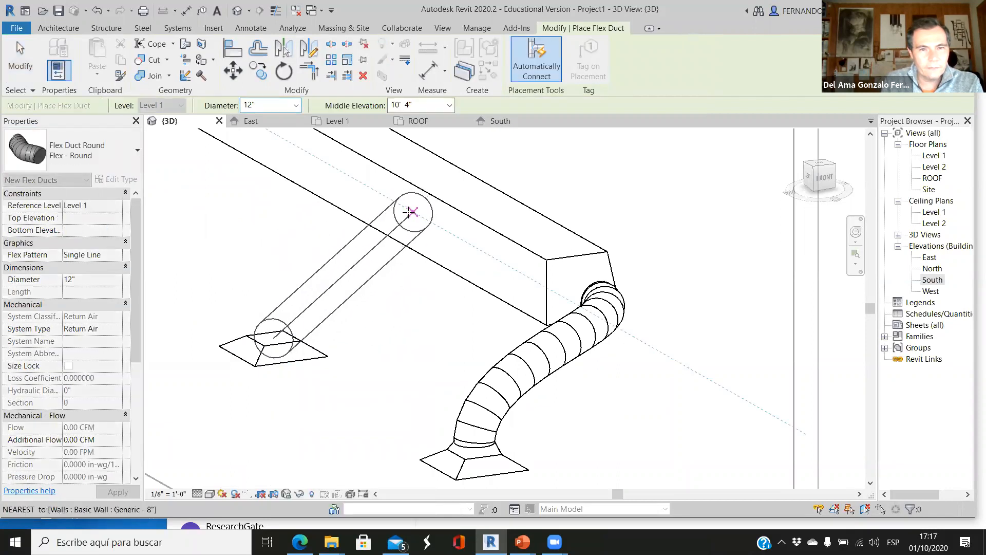
left_click(408, 217)
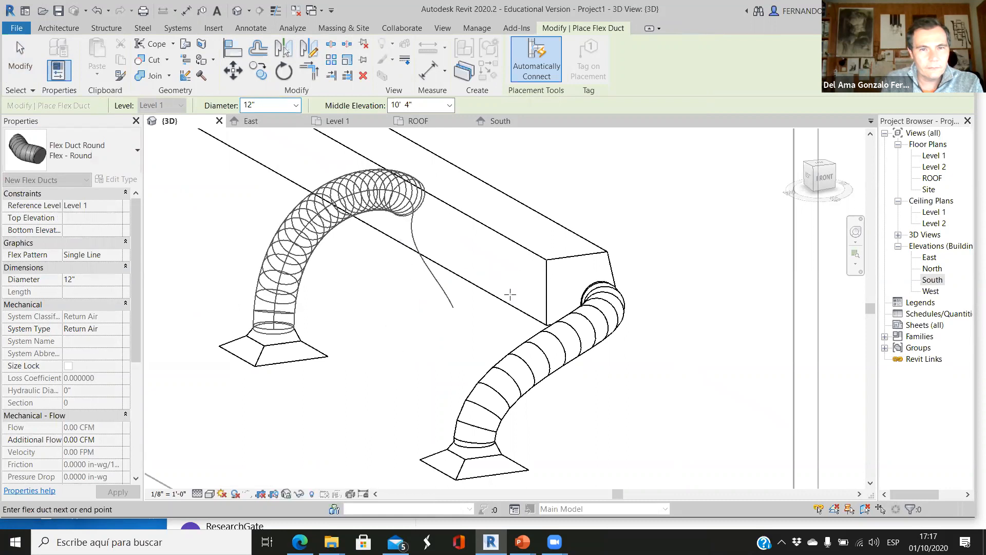
key("Escape")
scroll(491, 267, "down", 3)
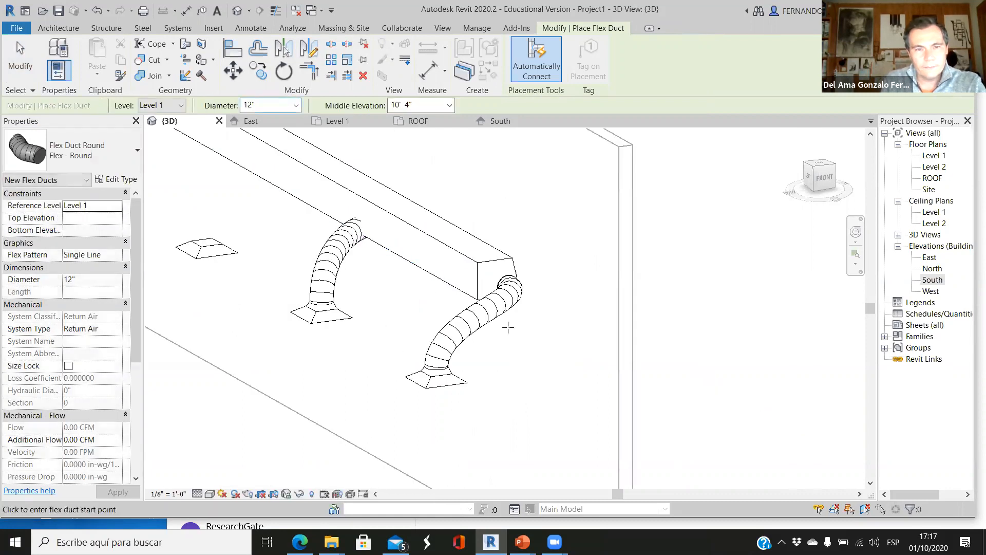
key("Escape")
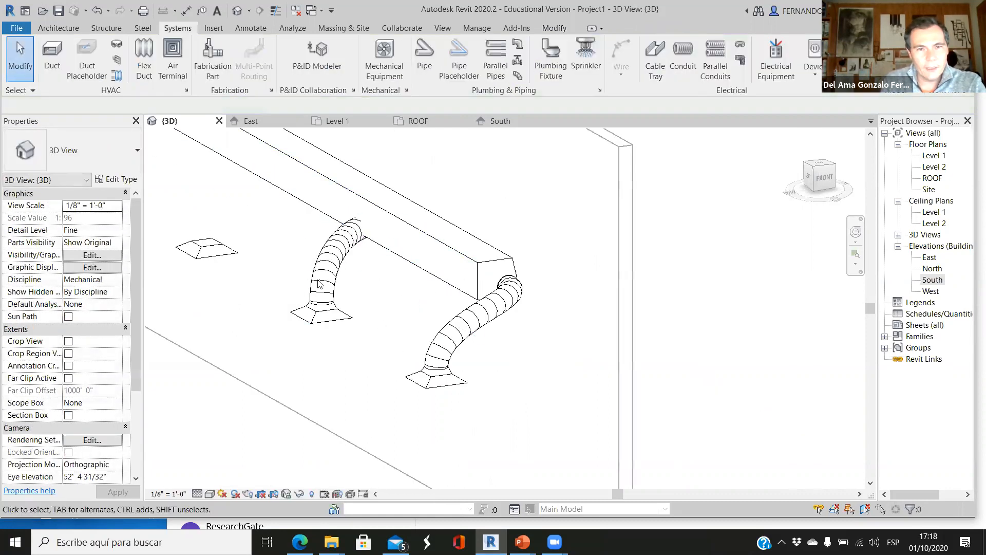
left_click(323, 286)
key("Delete")
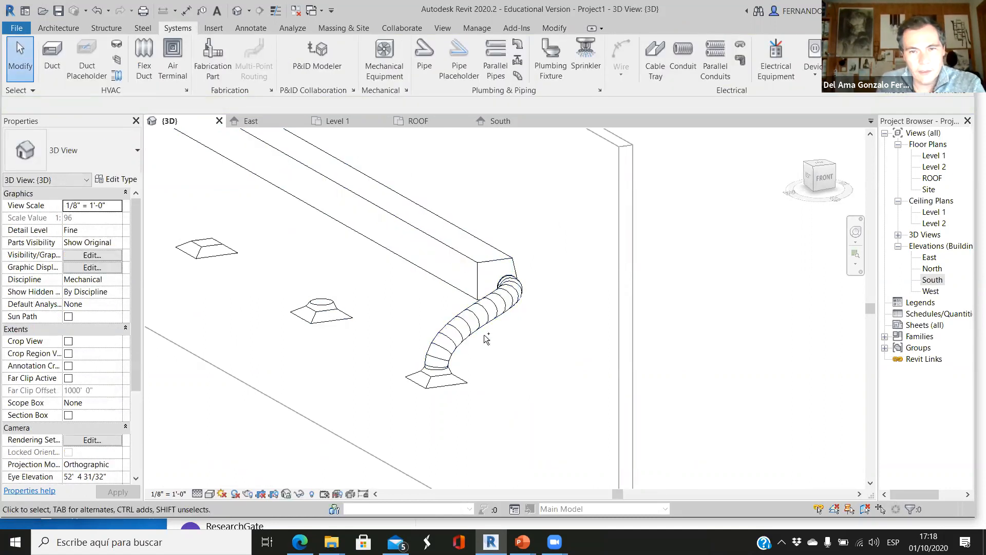
Undo the previous edits back to before the first return diffuser's flex duct was connected to the rectangular duct.
key("ctrl+z")
key("ctrl+z")
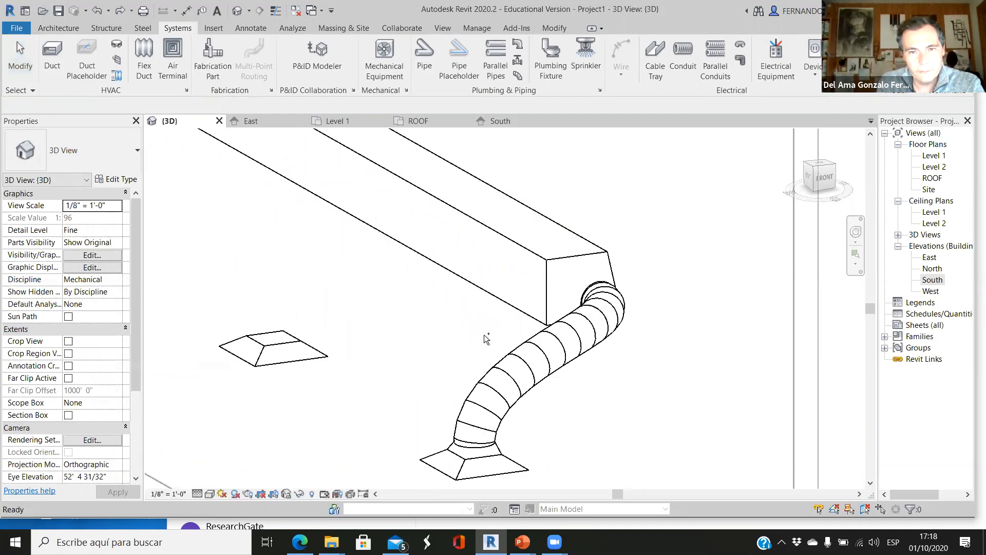
key("ctrl+y")
scroll(427, 344, "down", 5)
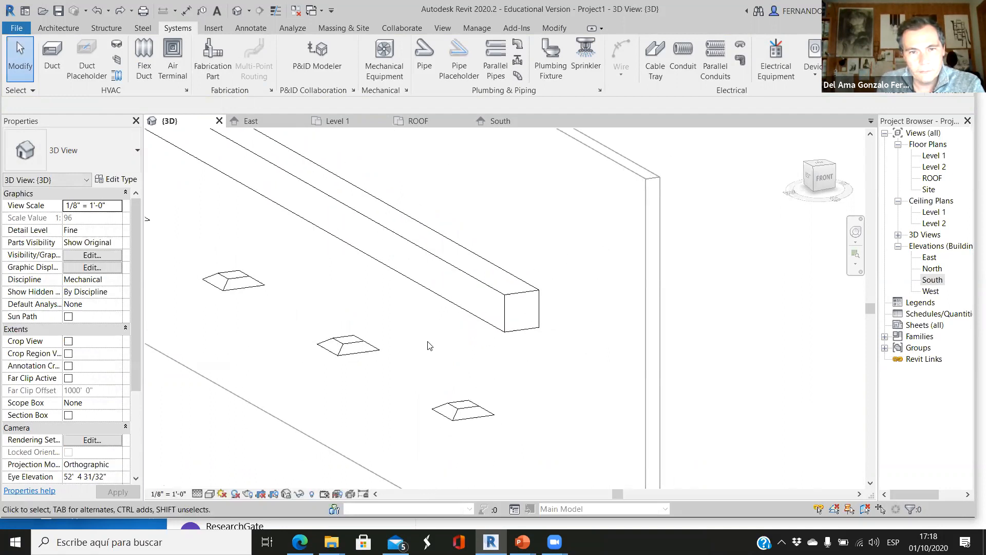
Change the system type of the rectangular duct above the return diffusers to Return Air.
scroll(425, 337, "down", 3)
middle_click_drag(507, 393, 460, 400, "shift")
middle_click_drag(393, 382, 388, 327, "shift")
left_click(387, 332)
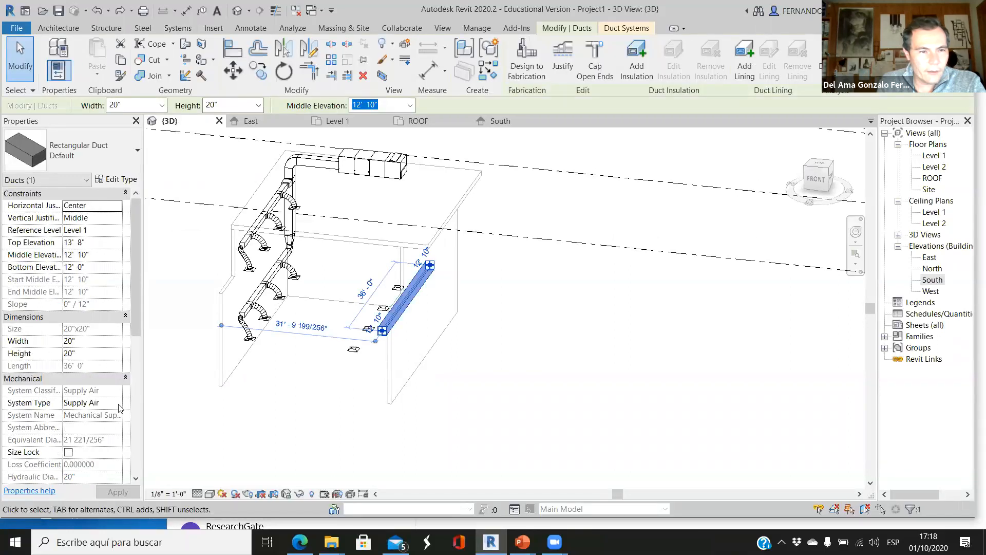
left_click(118, 403)
left_click(79, 427)
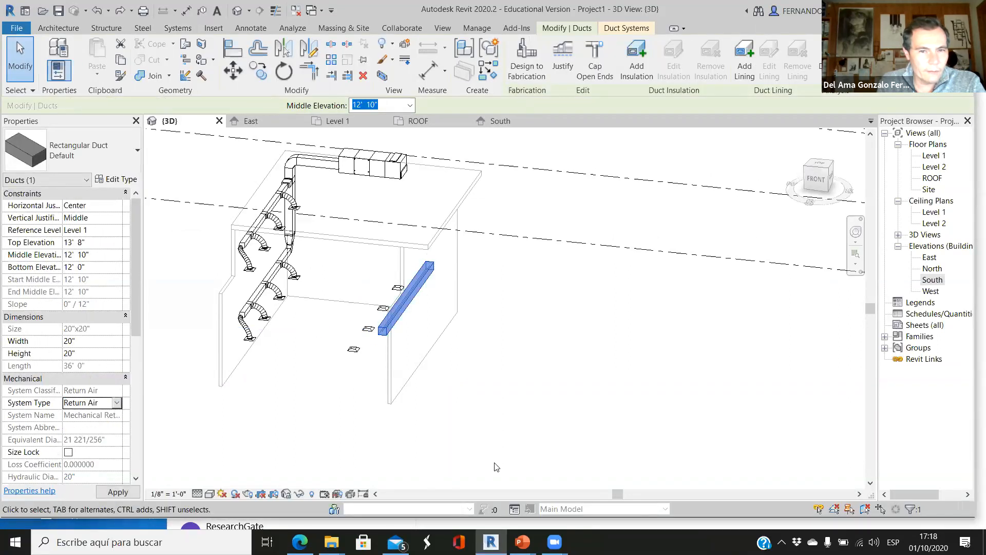
left_click(350, 442)
Set the width and height of the return air duct to 12" each.
scroll(335, 323, "up", 4)
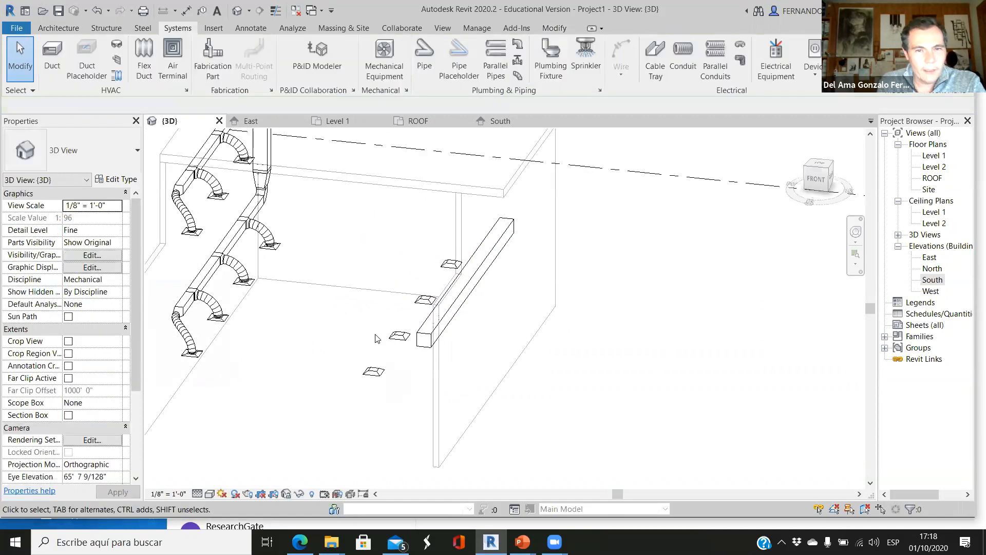
left_click(396, 374)
left_click(75, 341)
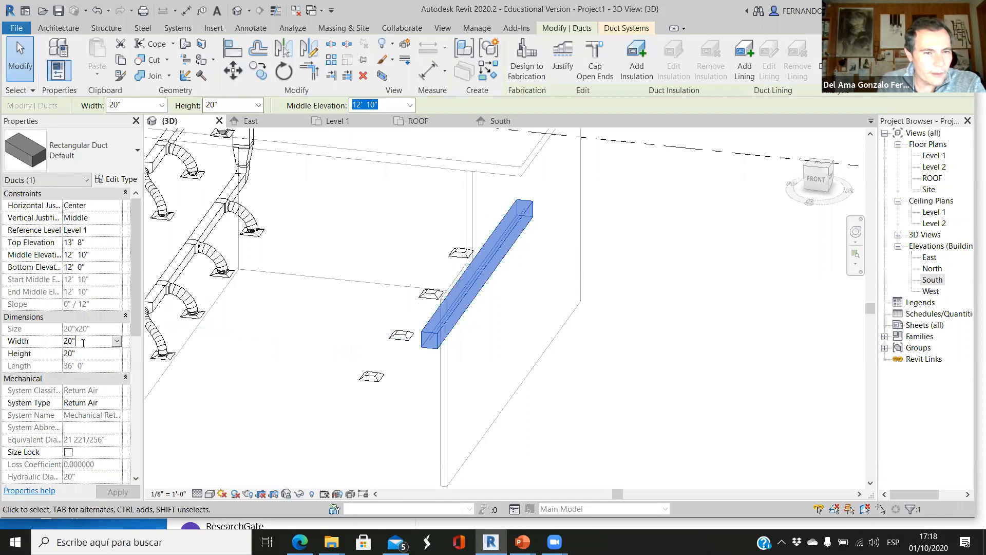
type("12")
left_click(88, 354)
left_click(87, 354)
type("12")
left_click(91, 366)
left_click(636, 420)
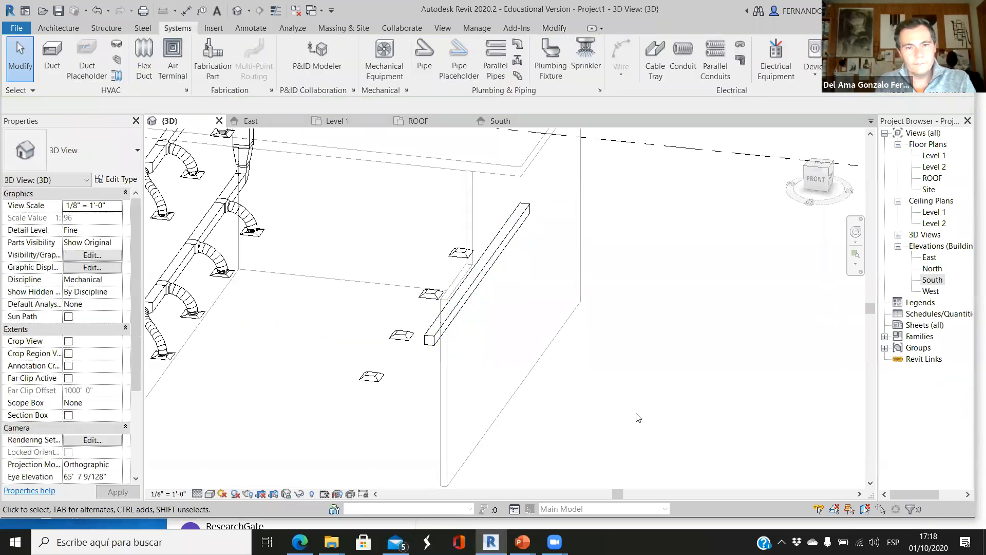
Connect the return diffuser nearest the duct's open end to that end with a 12" round flex duct.
middle_click_drag(440, 352, 510, 343, "shift")
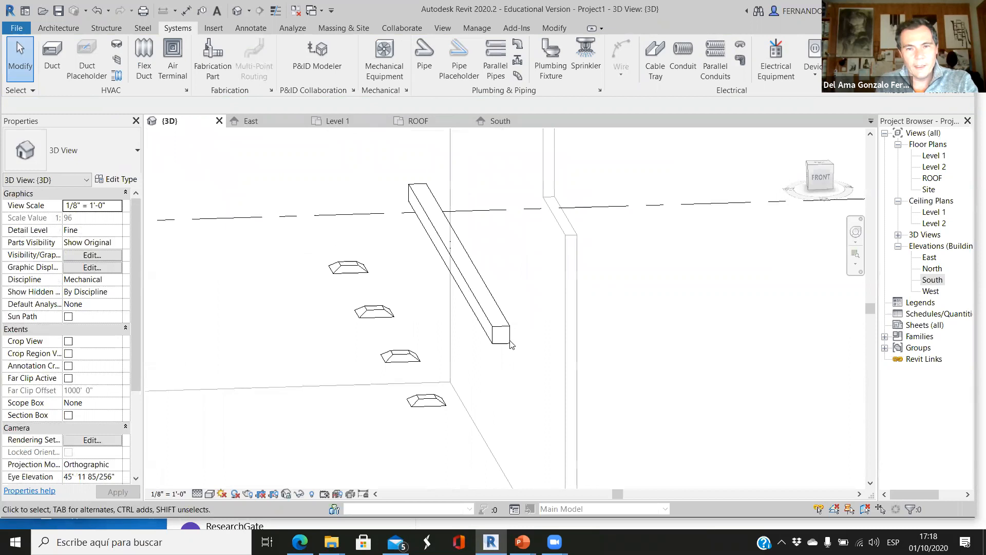
scroll(476, 414, "up", 4)
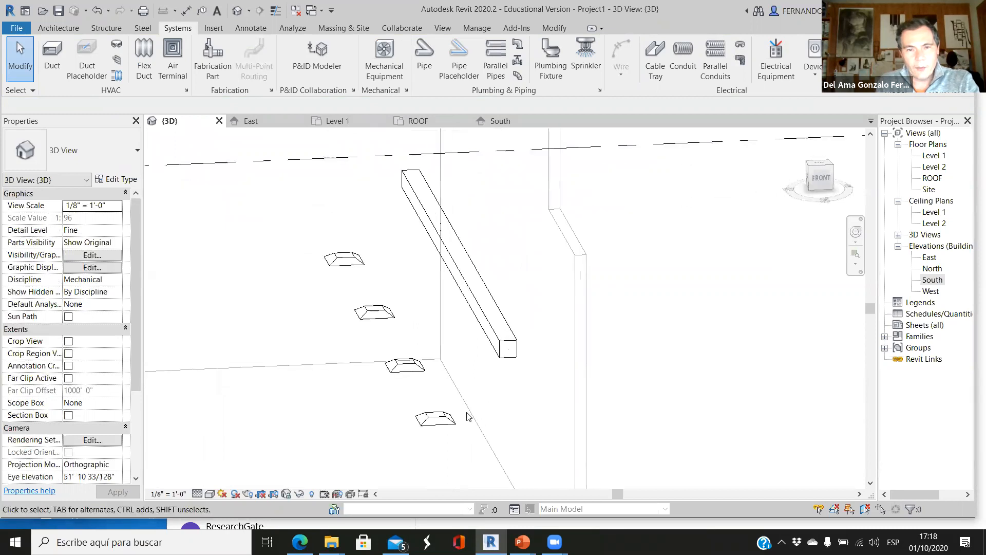
left_click(430, 418)
right_click(414, 414)
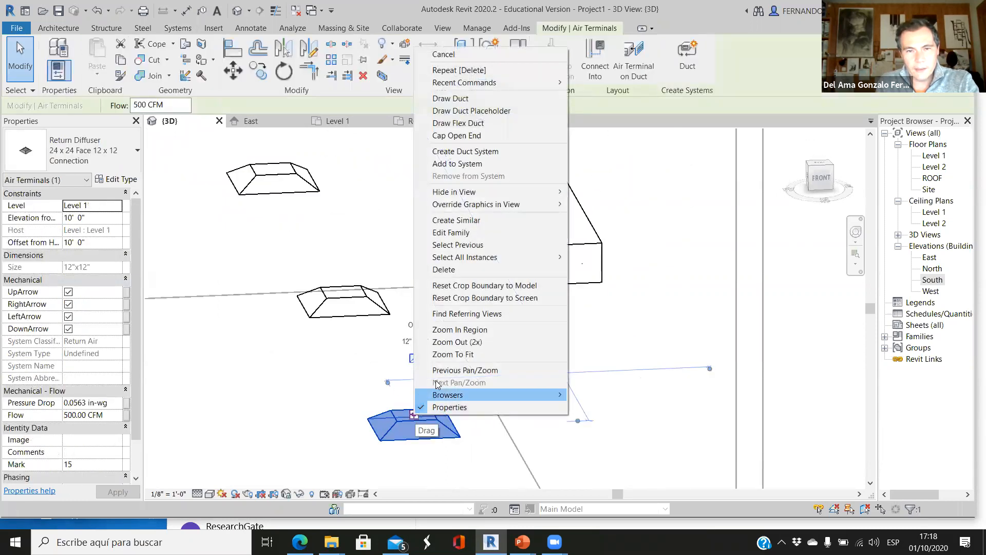
left_click(464, 127)
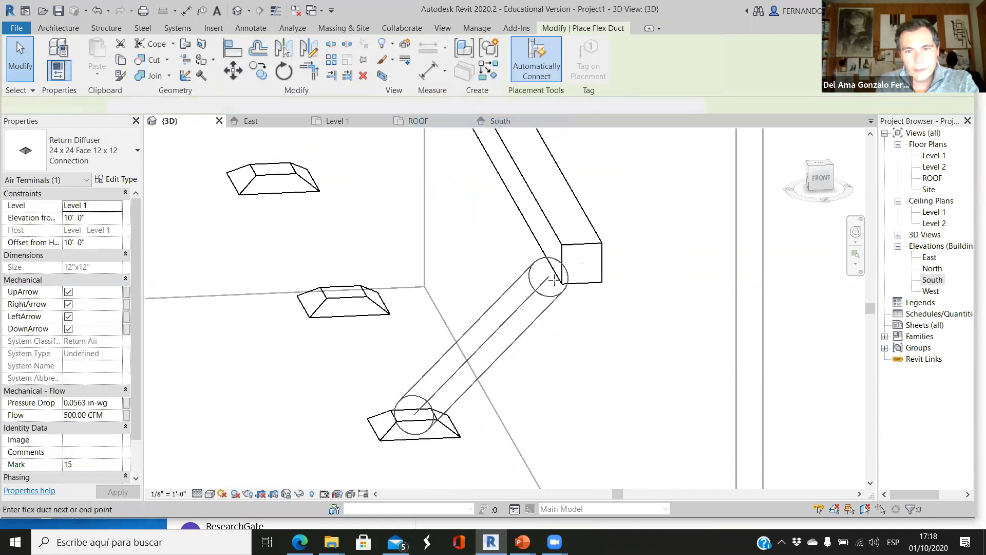
left_click(582, 263)
scroll(590, 323, "down", 1)
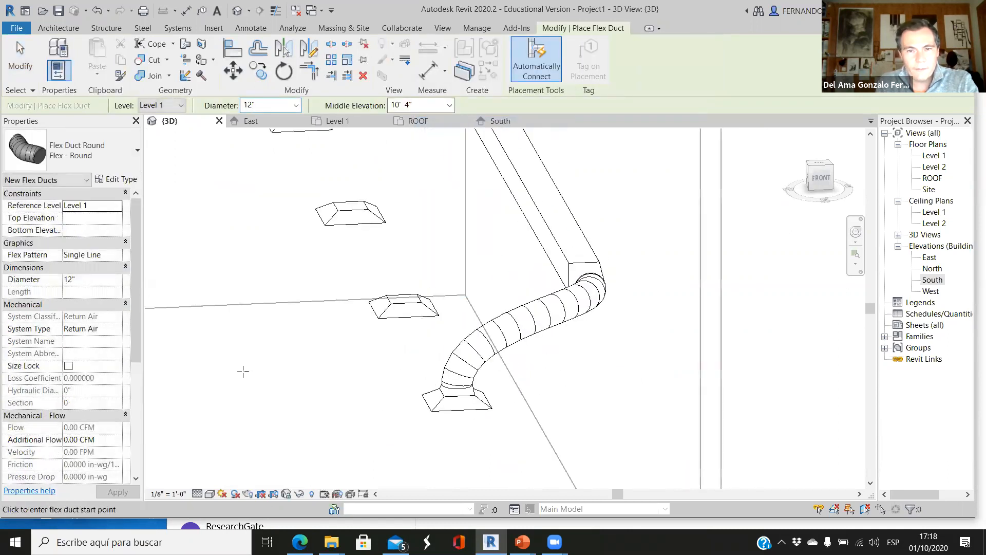
left_click(29, 61)
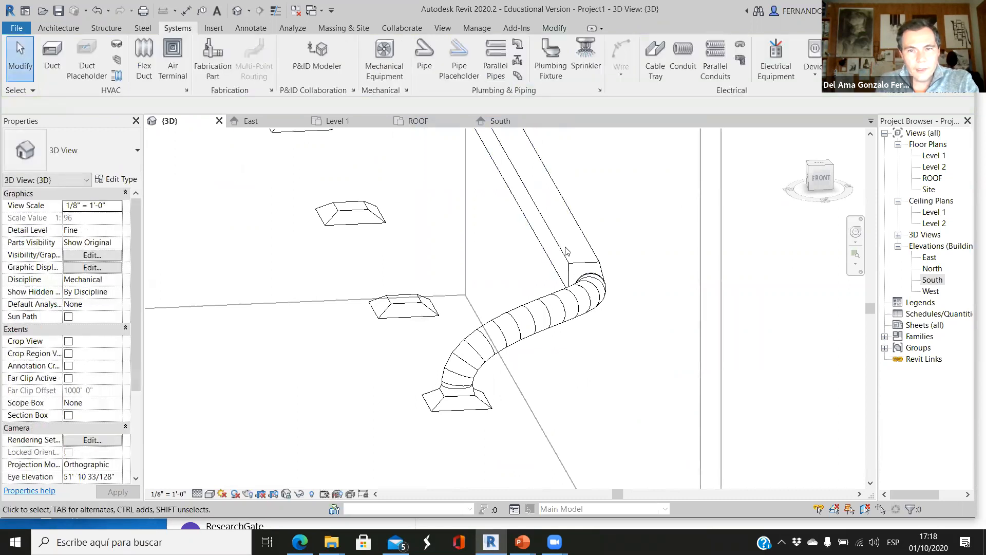
Check the rectangular duct's flow and set the flow of the connected return diffuser to 750 CFM.
left_click(566, 253)
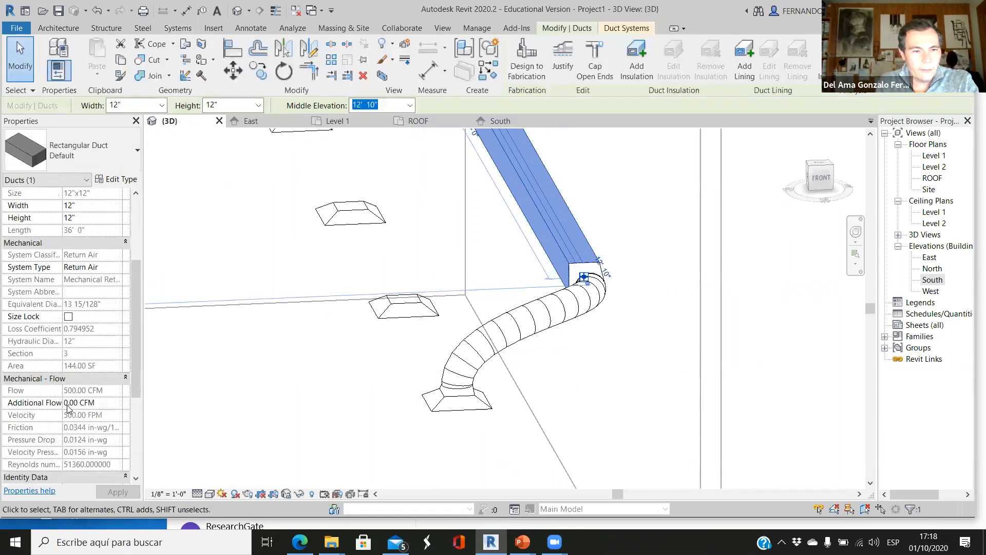
scroll(68, 407, "down", 2)
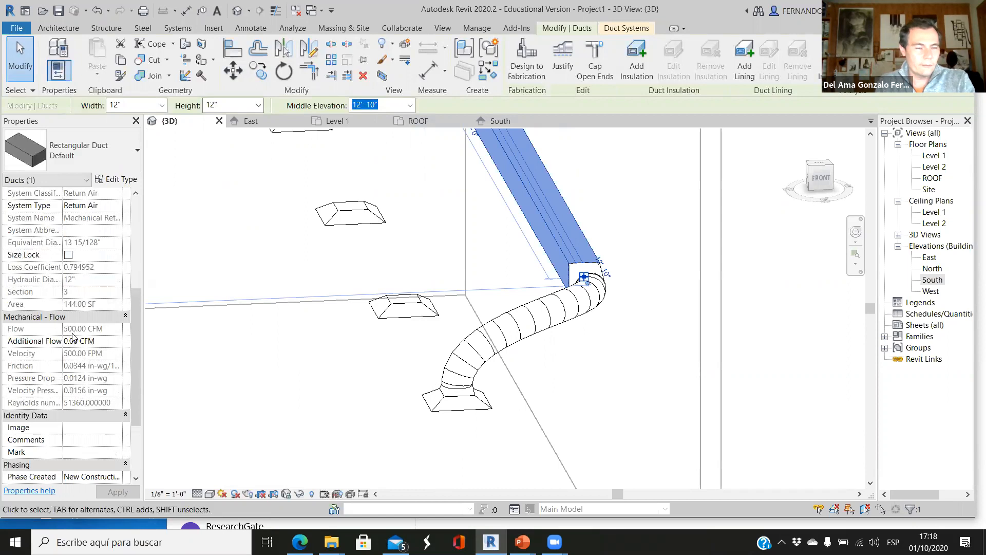
left_click(465, 401)
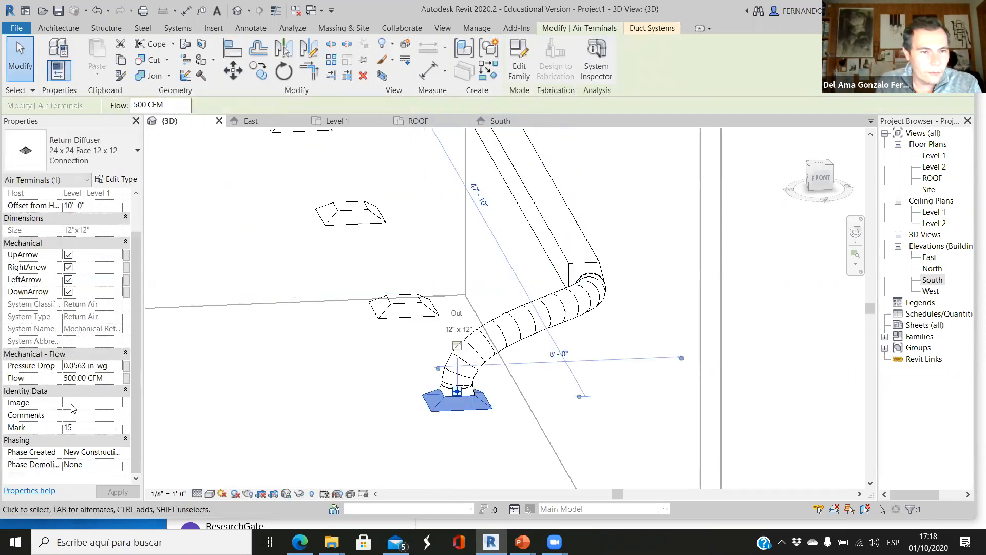
scroll(77, 400, "up", 1)
scroll(84, 342, "down", 1)
left_click(72, 378)
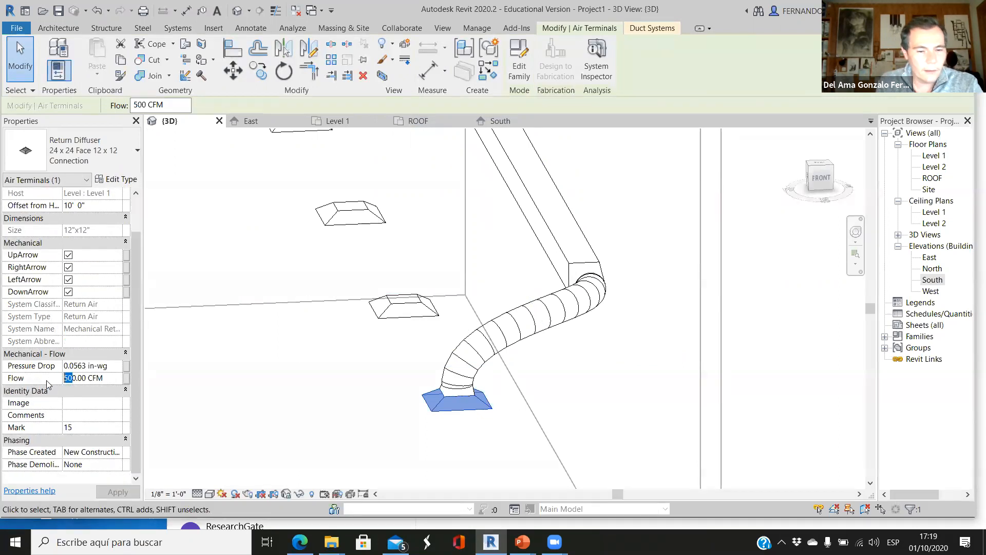
type("75")
left_click(309, 409)
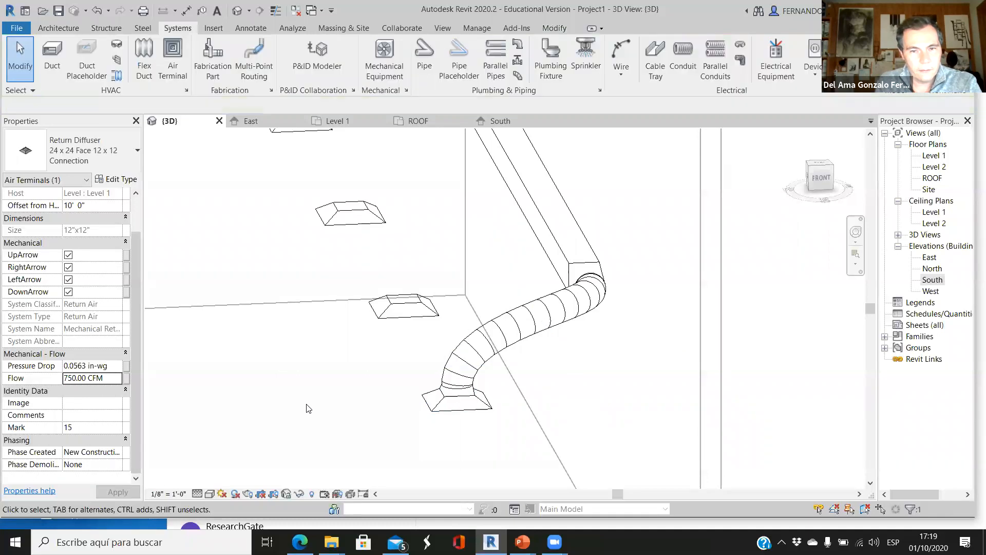
Set the flow of the three unconnected return diffusers along the duct to 750 CFM each.
left_click(397, 310)
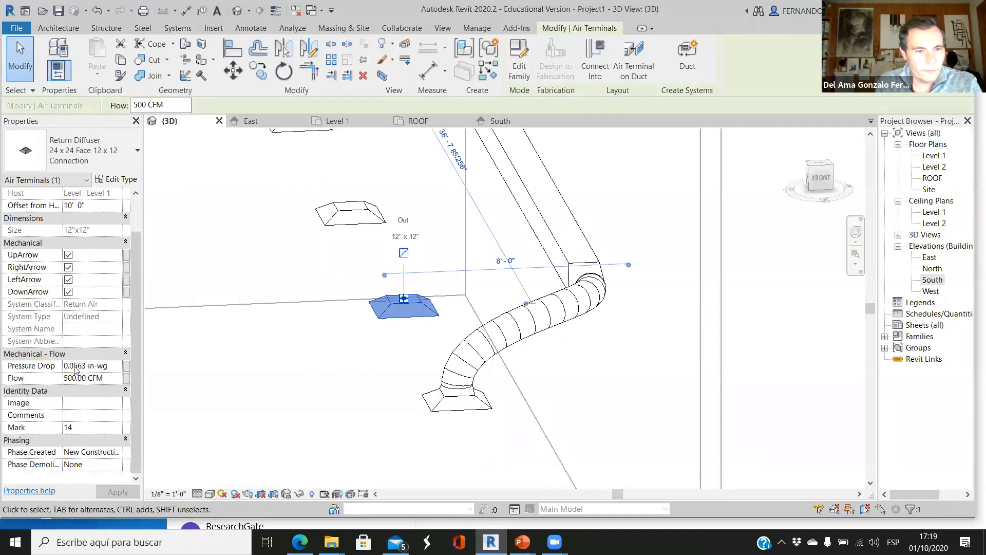
left_click(72, 378)
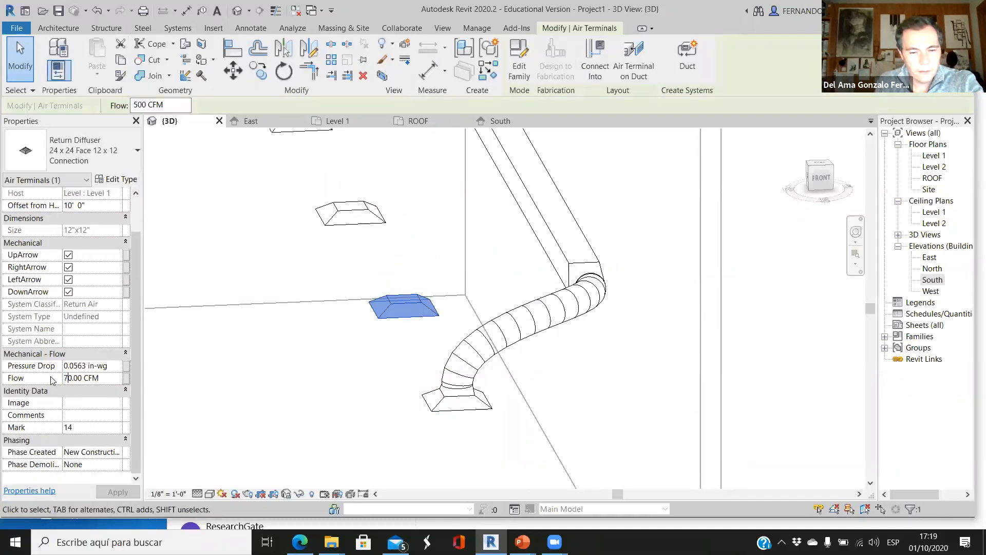
left_click(351, 212)
left_click(72, 378)
type("70")
scroll(355, 417, "down", 2)
left_click(313, 193)
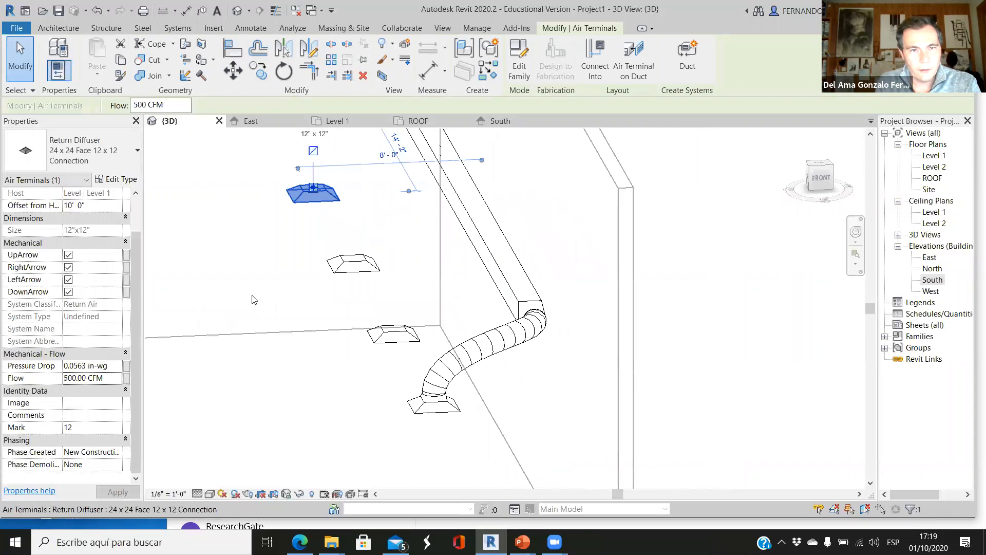
left_click(70, 378)
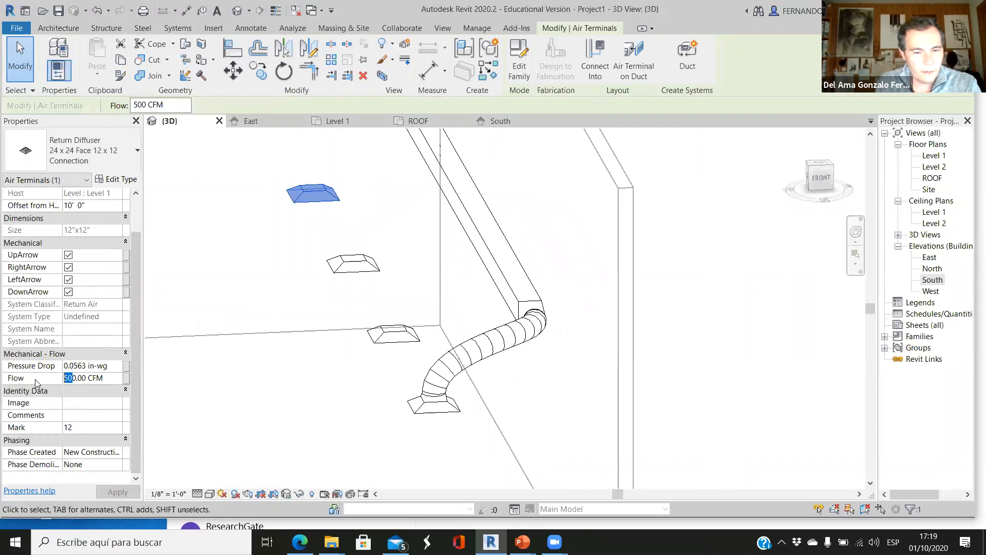
type("75")
left_click(265, 421)
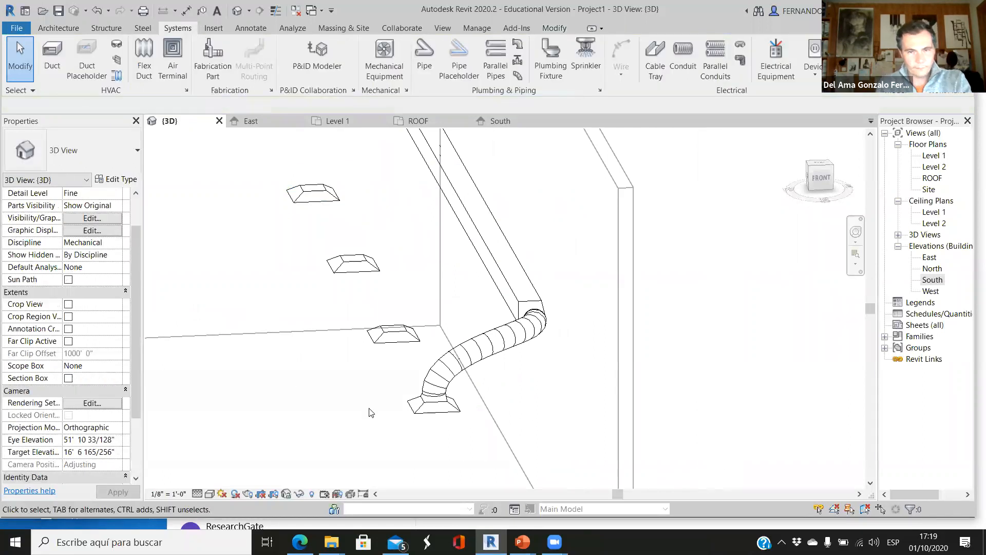
Examine the flow properties of the connected flex duct and the rectangular return duct.
left_click(496, 352)
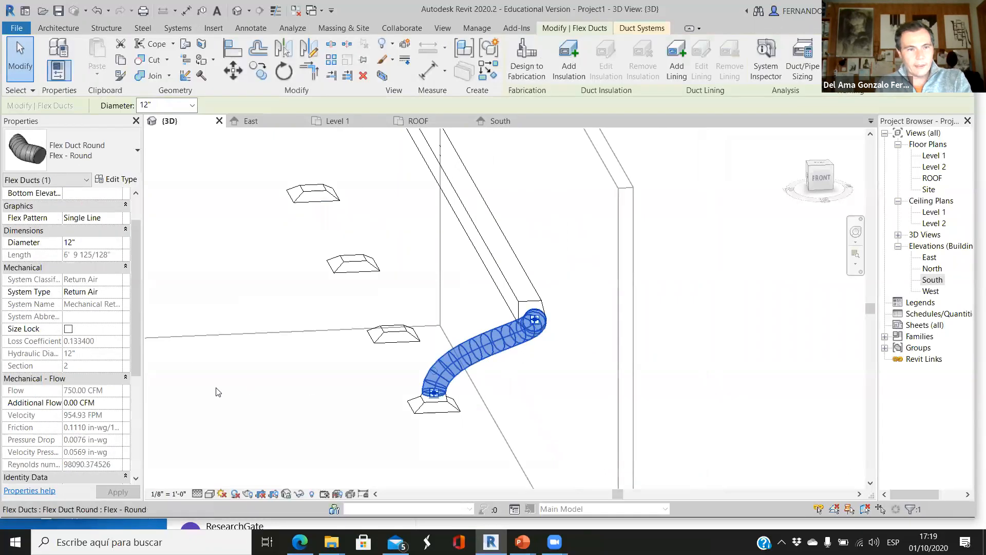
left_click(498, 292)
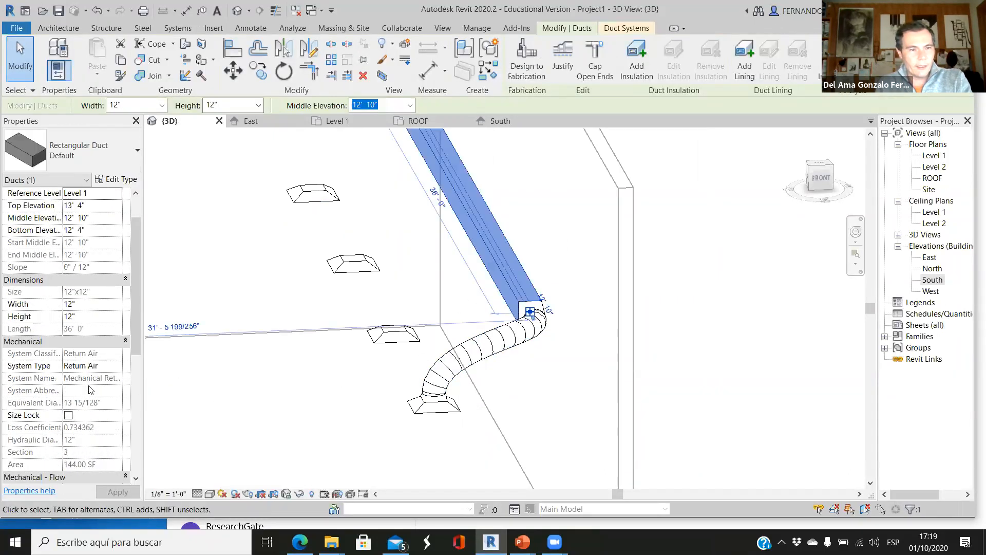
scroll(123, 399, "down", 4)
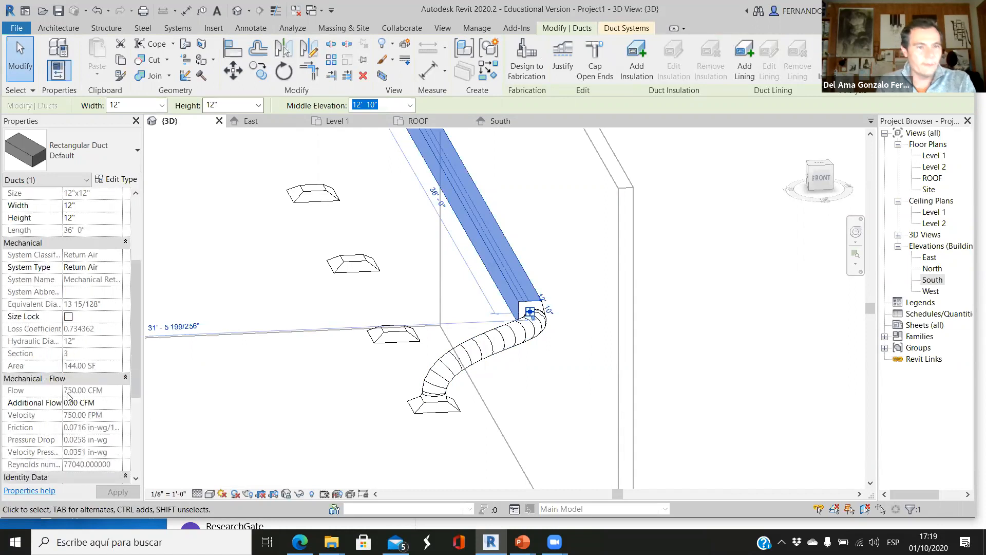
left_click(694, 319)
scroll(517, 331, "down", 2)
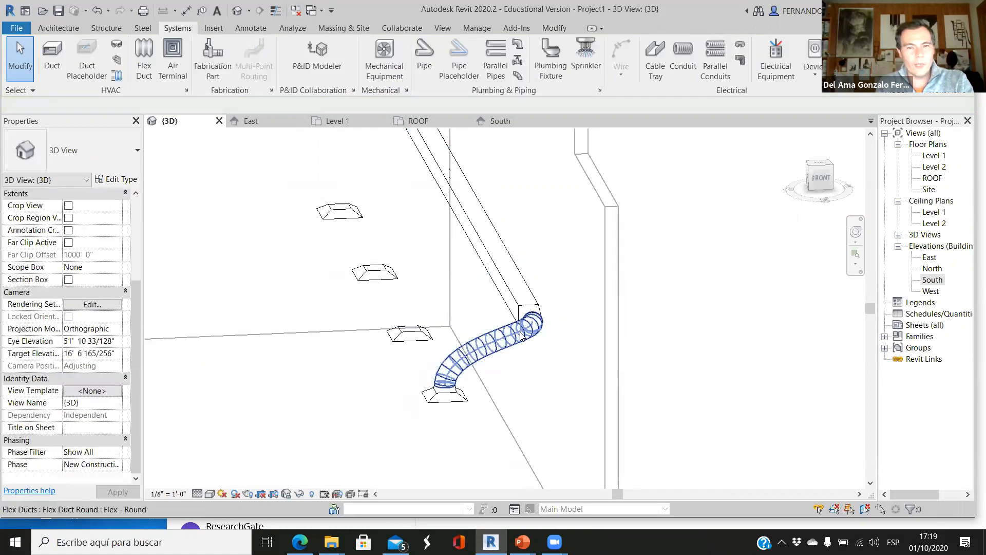
middle_click_drag(513, 349, 748, 321, "shift")
scroll(761, 385, "up", 2)
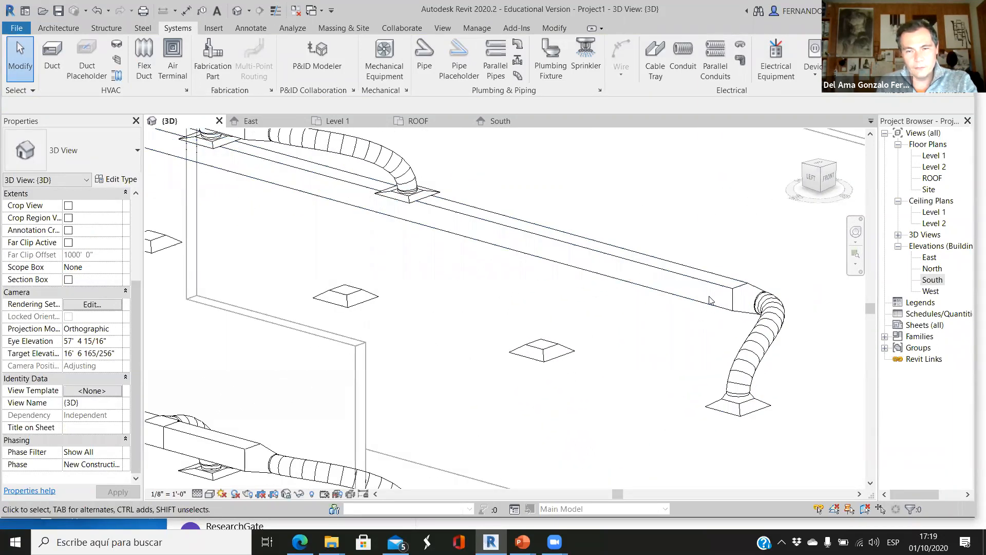
Examine the return duct and its unconnected diffusers in 3D, comparing them with the finished supply duct branches.
scroll(451, 293, "down", 2)
scroll(454, 311, "down", 2)
middle_click_drag(453, 312, 428, 330, "shift")
middle_click_drag(442, 363, 406, 308, "shift")
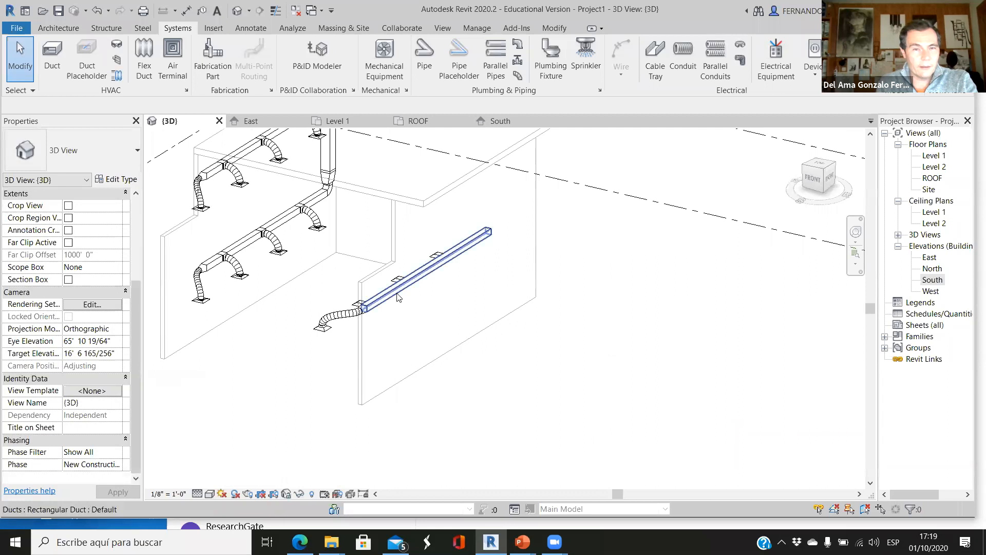
scroll(332, 269, "up", 3)
scroll(540, 285, "down", 3)
scroll(283, 265, "up", 2)
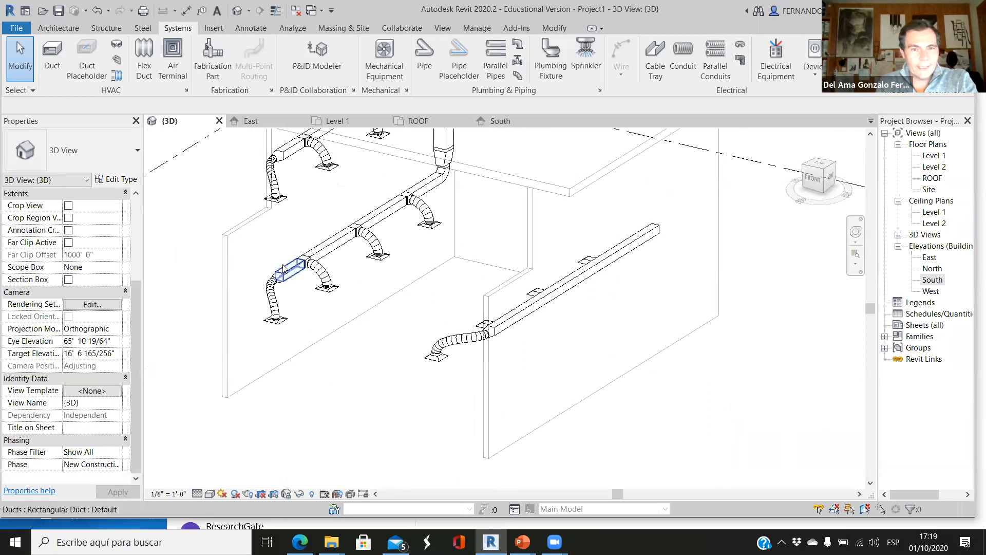
scroll(283, 269, "up", 2)
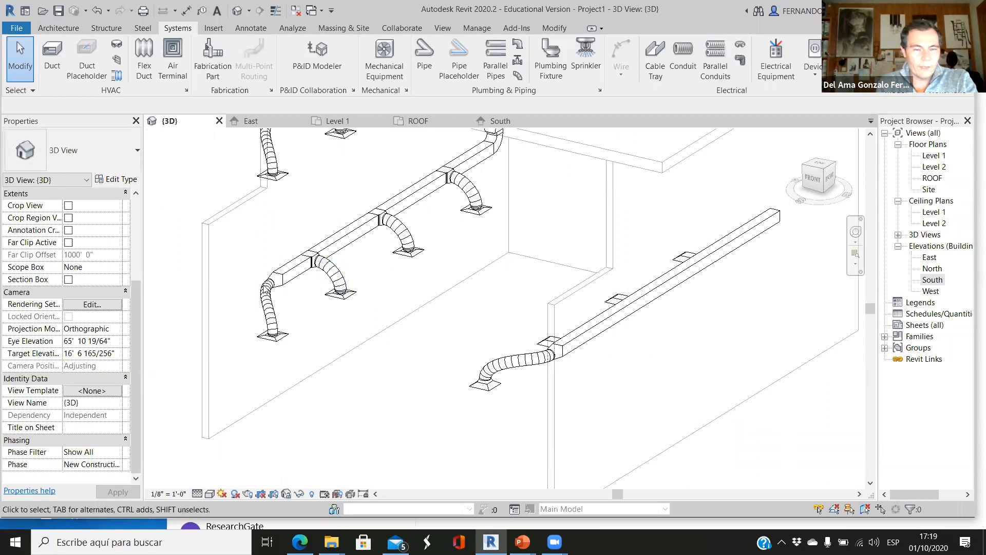
scroll(294, 305, "down", 2)
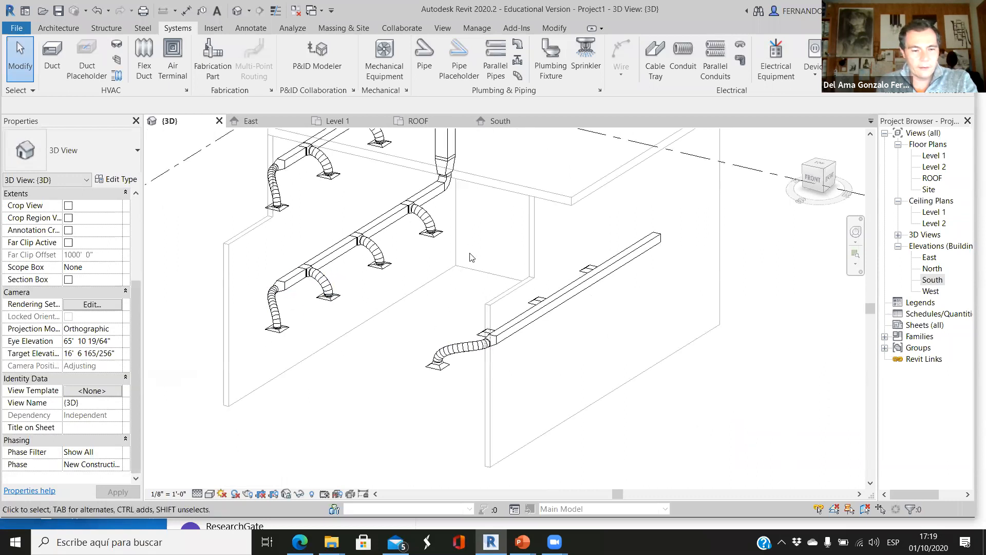
middle_click_drag(506, 306, 524, 288, "shift")
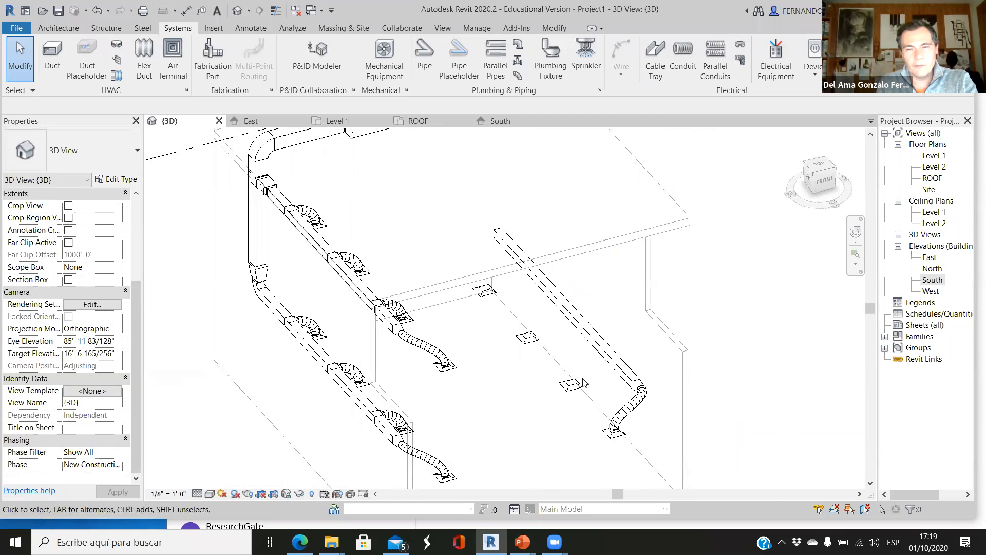
scroll(616, 366, "up", 1)
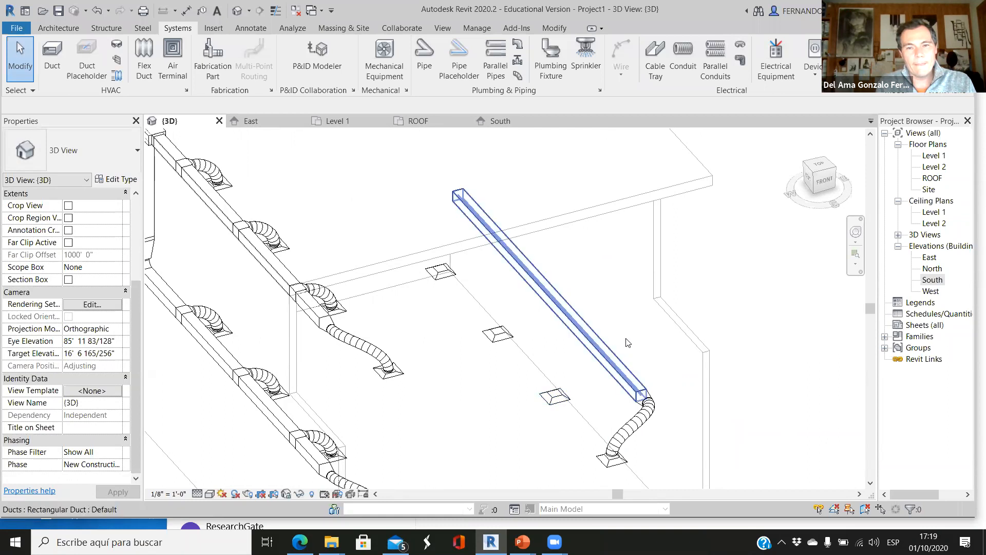
scroll(625, 367, "up", 4)
scroll(371, 295, "down", 2)
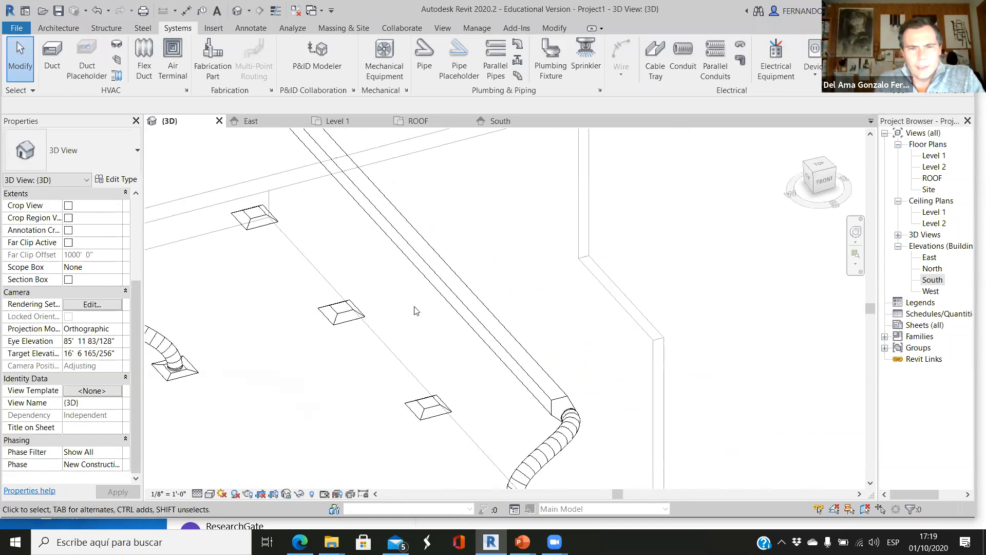
Try to connect the second return diffuser straight to the rectangular return duct with a 12" round flex duct in the Level 1 plan.
left_click(337, 122)
scroll(341, 309, "down", 2)
scroll(316, 290, "up", 3)
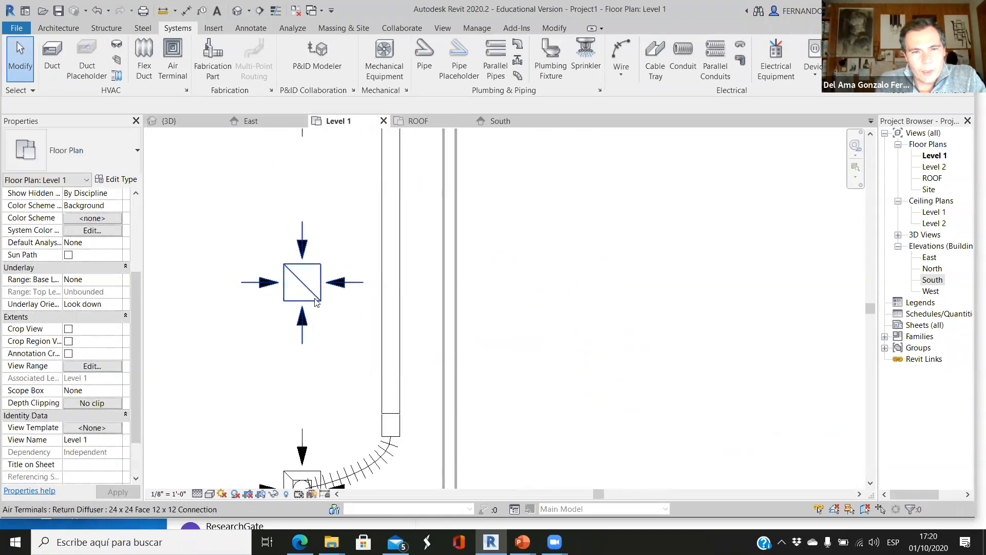
left_click(316, 302)
scroll(314, 293, "up", 2)
right_click(291, 293)
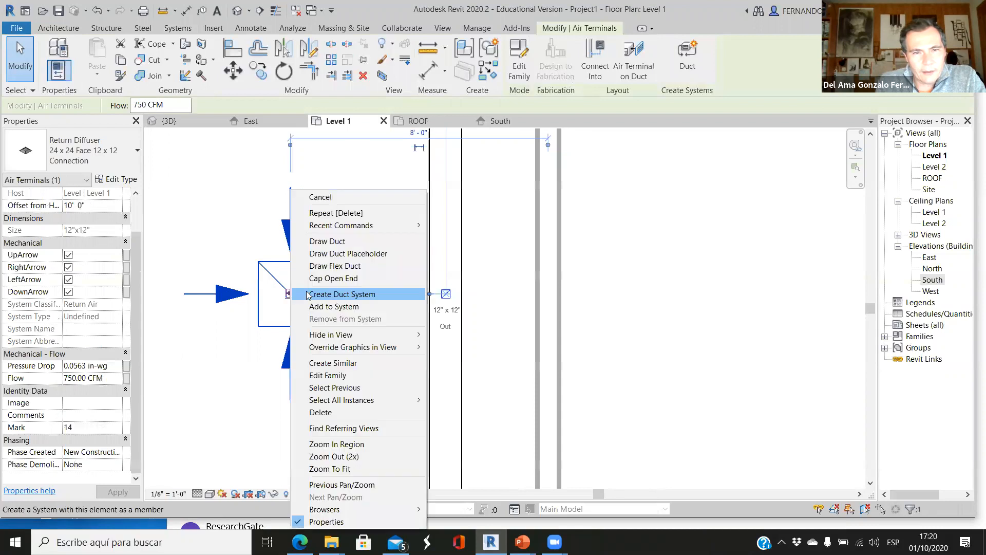
left_click(345, 266)
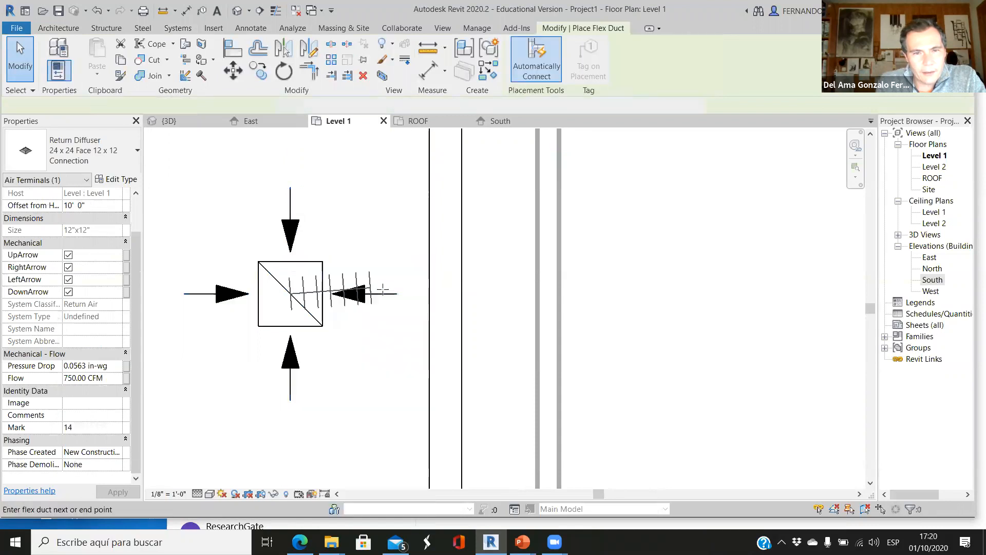
left_click(444, 293)
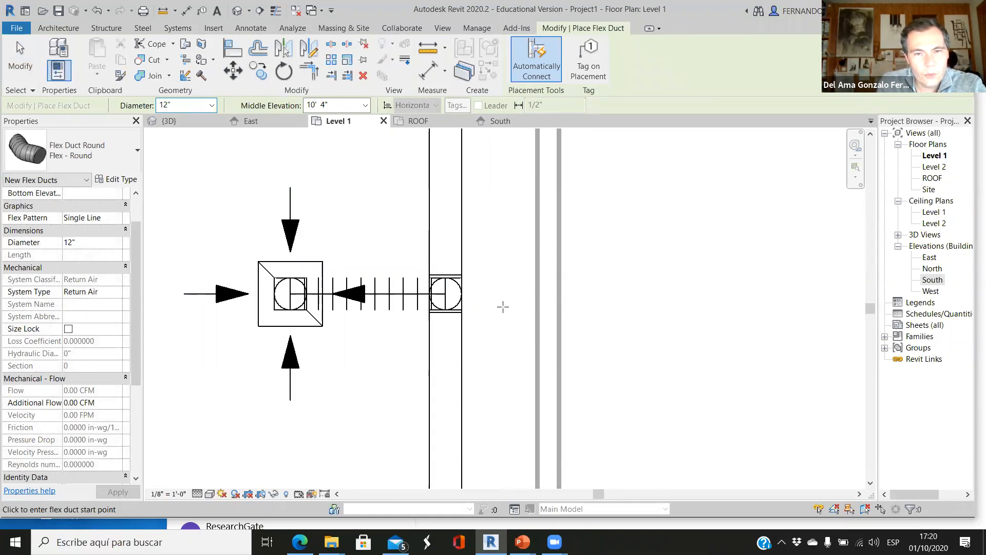
Inspect the direct flex duct connection in 3D and undo it.
left_click(165, 120)
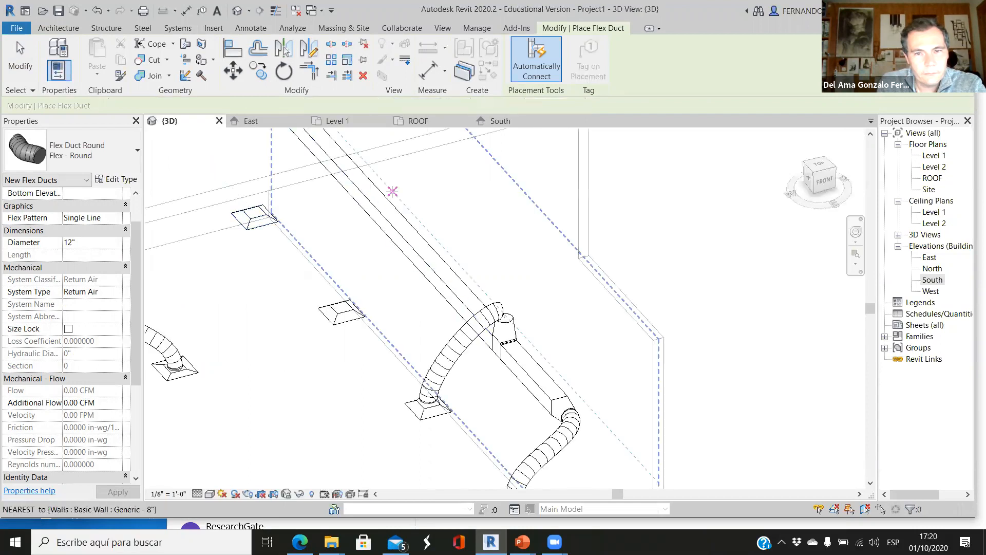
middle_click_drag(555, 399, 546, 311, "shift")
scroll(525, 282, "up", 2)
scroll(525, 282, "up", 1)
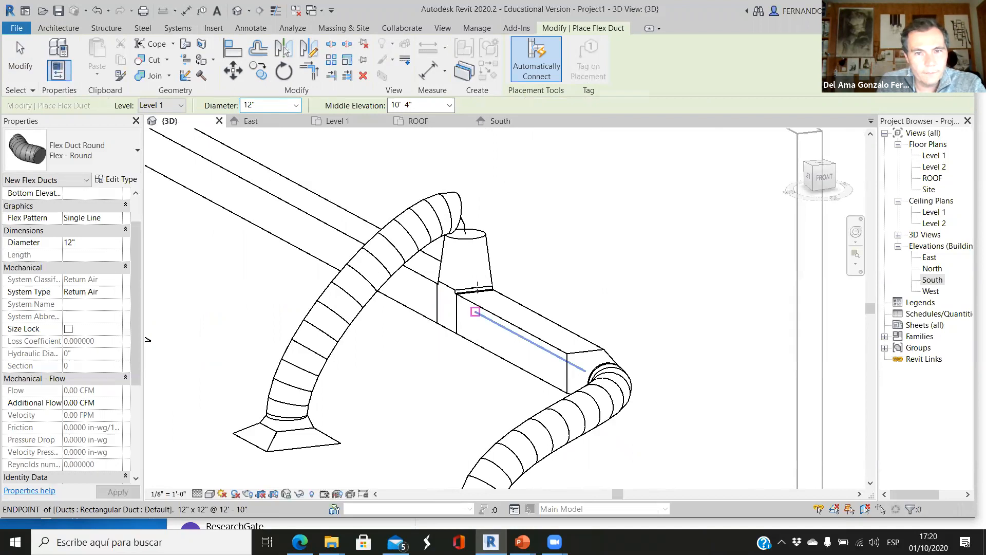
key("ctrl+z")
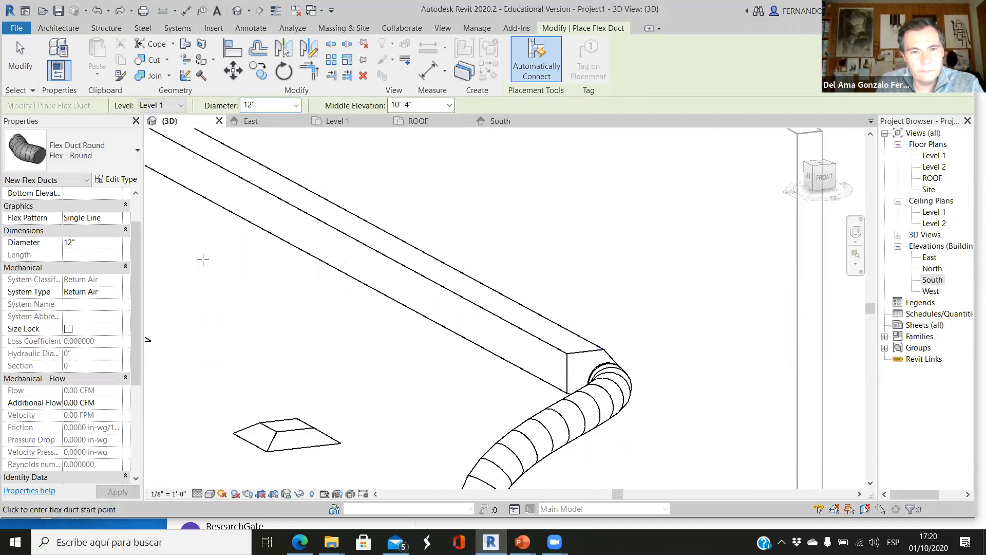
scroll(216, 223, "down", 2)
Place a Rectangular Tee fitting on the return duct in the Level 1 plan, aligned with the second return diffuser.
left_click(347, 125)
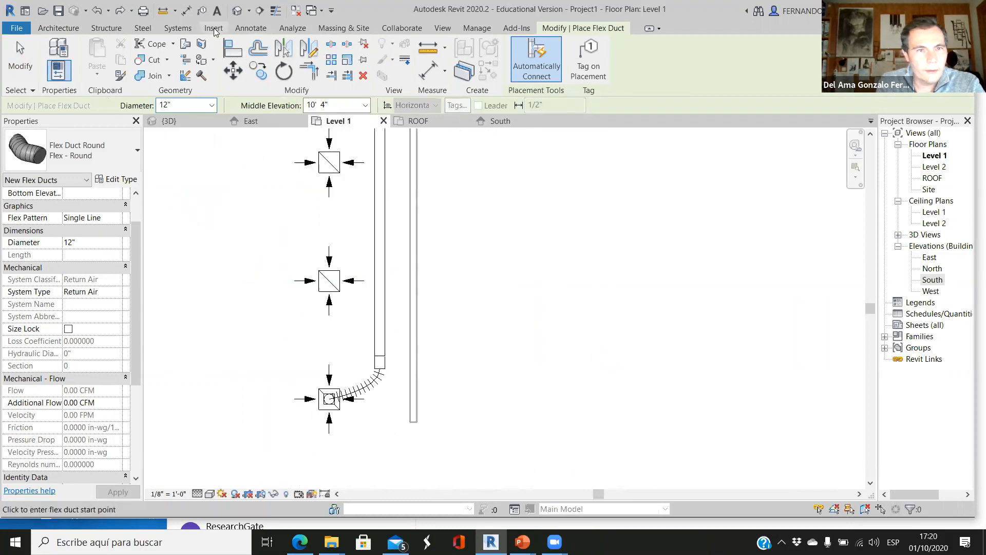
left_click(184, 29)
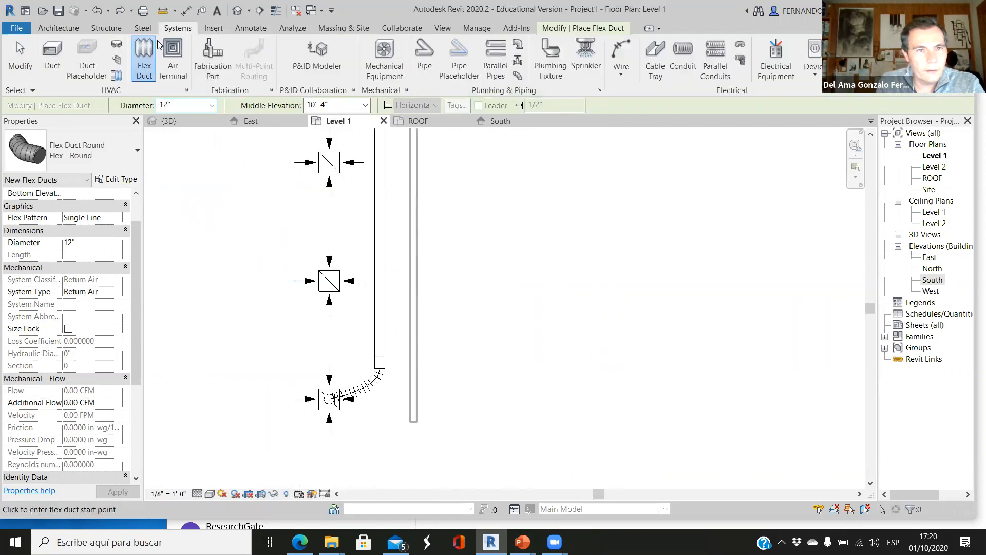
left_click(117, 47)
scroll(380, 281, "up", 2)
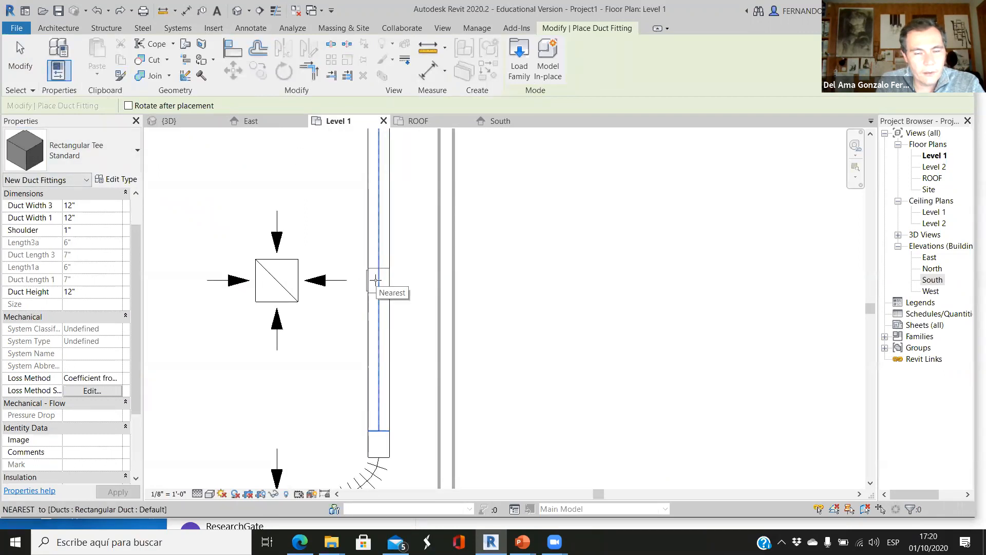
left_click(376, 280)
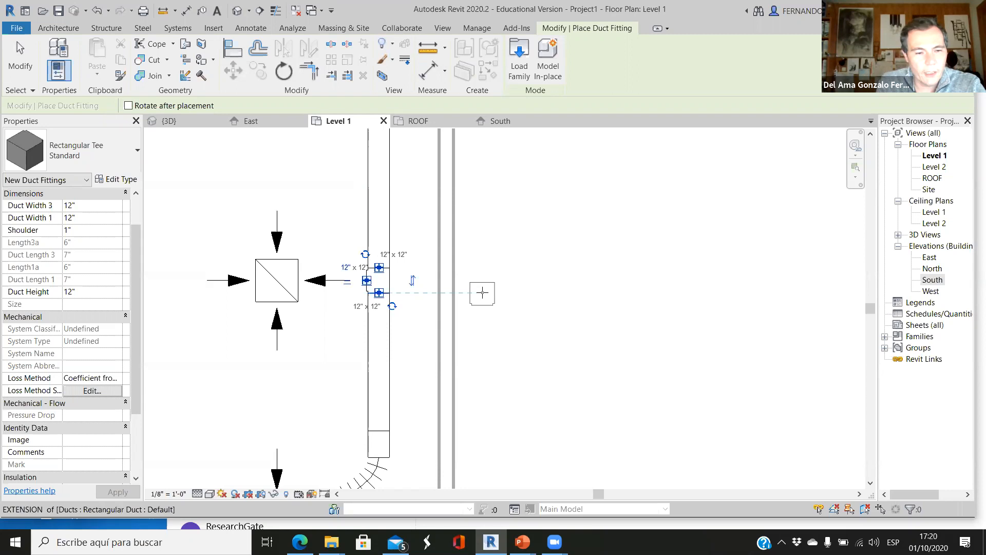
key("Escape")
key("Escape")
Draw a 12" round flex duct from the tee's side outlet to the second return diffuser.
scroll(375, 291, "up", 3)
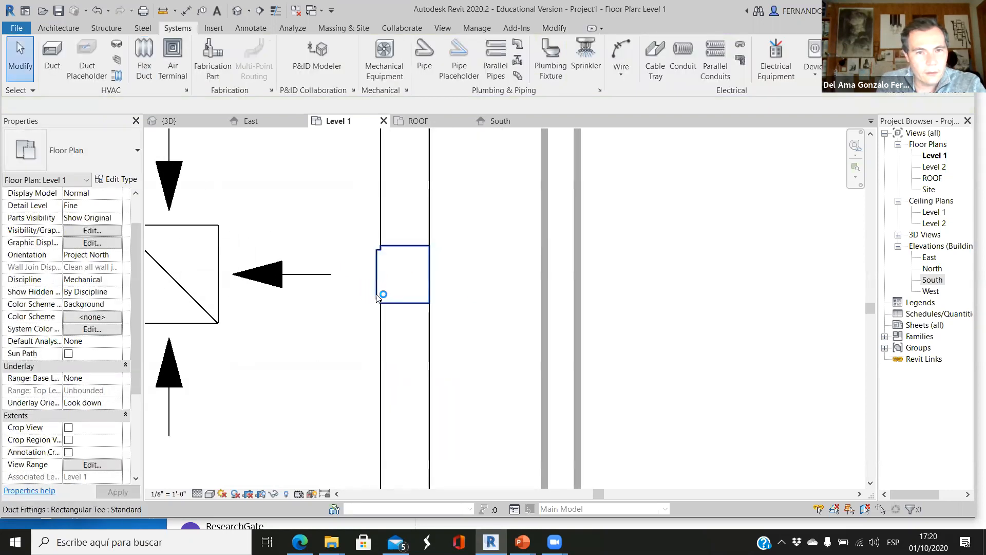
left_click(378, 297)
right_click(378, 281)
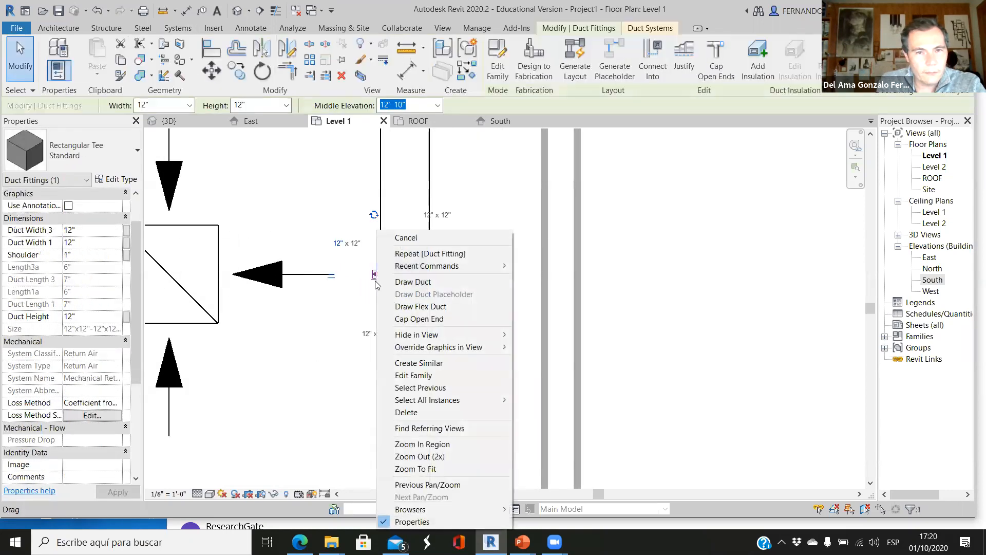
left_click(416, 307)
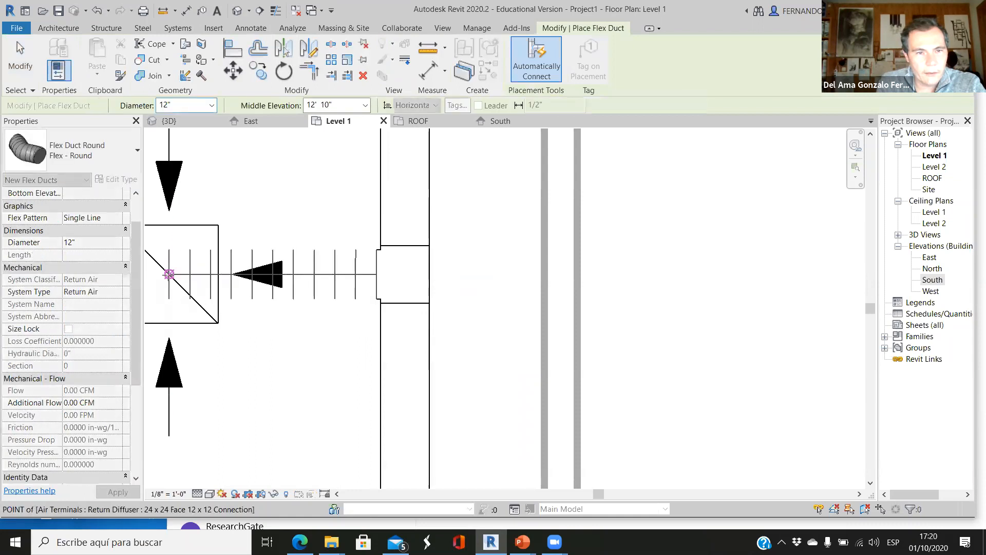
scroll(528, 271, "down", 2)
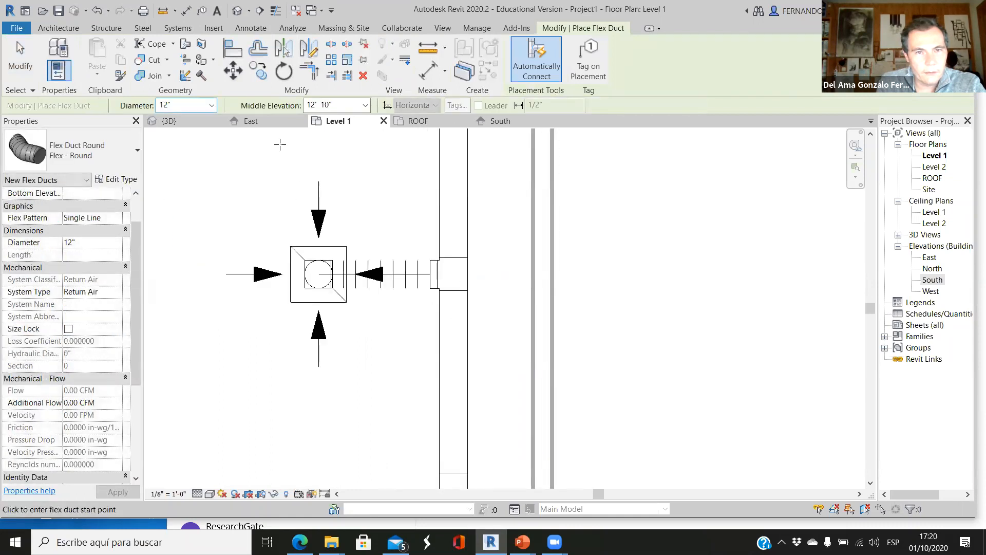
Inspect the tee and flex duct connection in 3D and check the flow of the long return duct section.
left_click(191, 119)
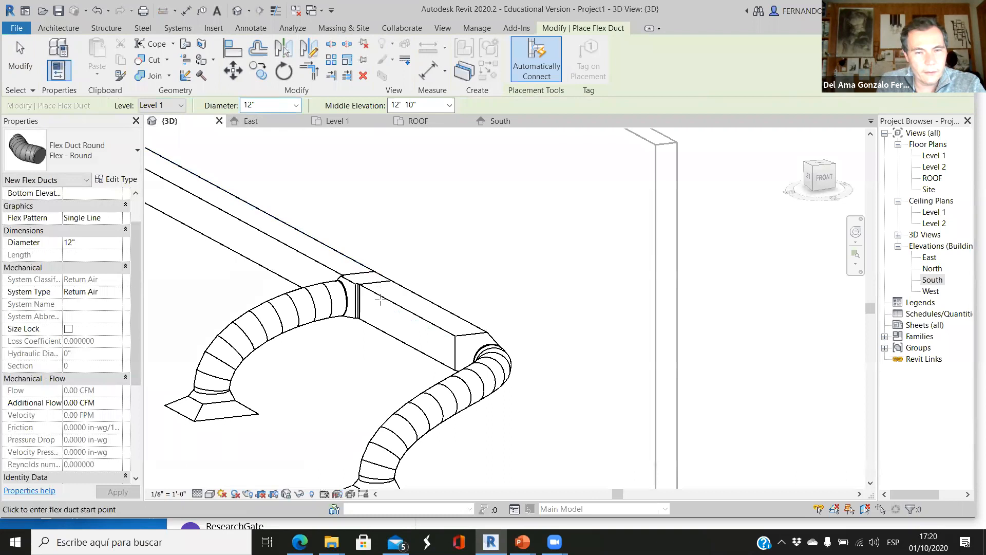
scroll(381, 299, "down", 3)
key("Escape")
key("Escape")
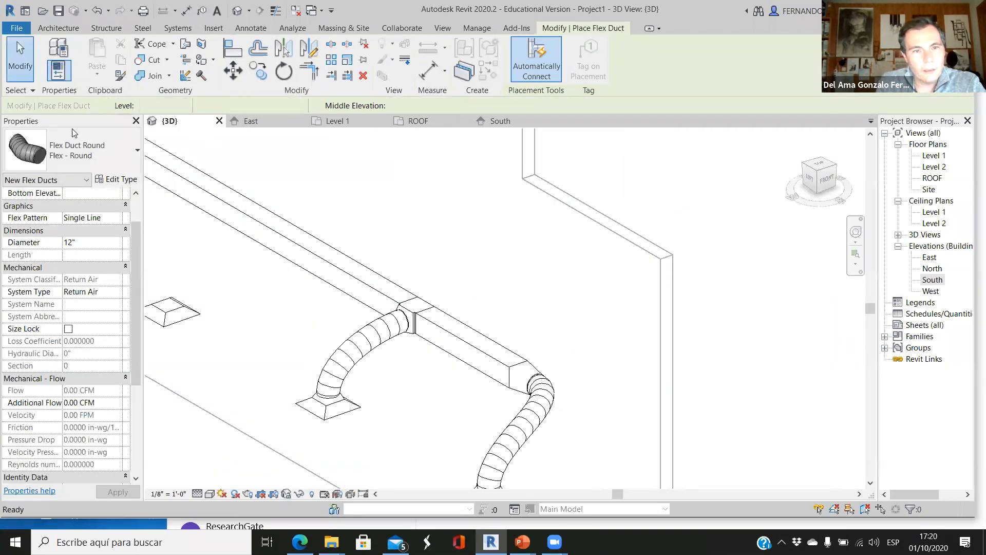
scroll(382, 242, "up", 1)
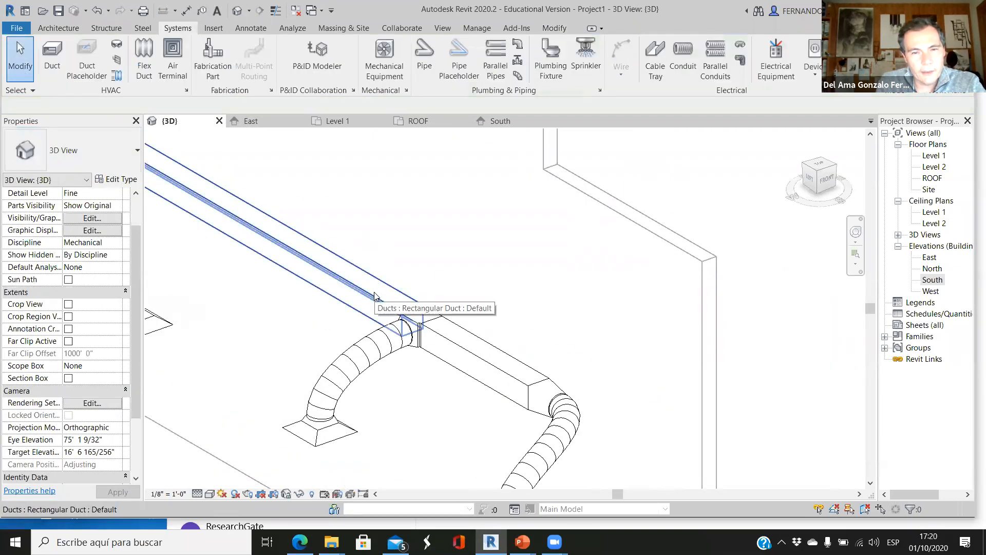
scroll(319, 277, "down", 1)
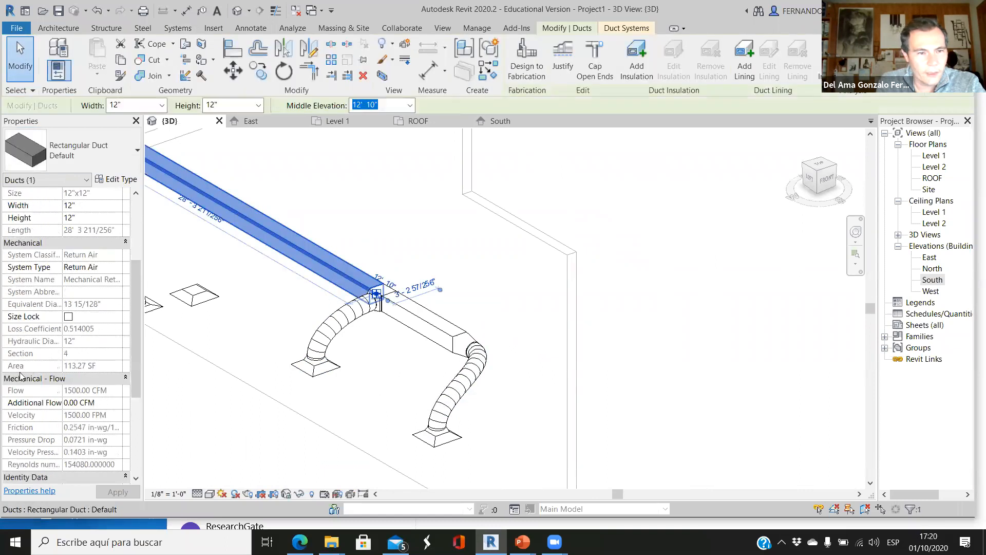
scroll(71, 343, "down", 2)
scroll(506, 292, "down", 3)
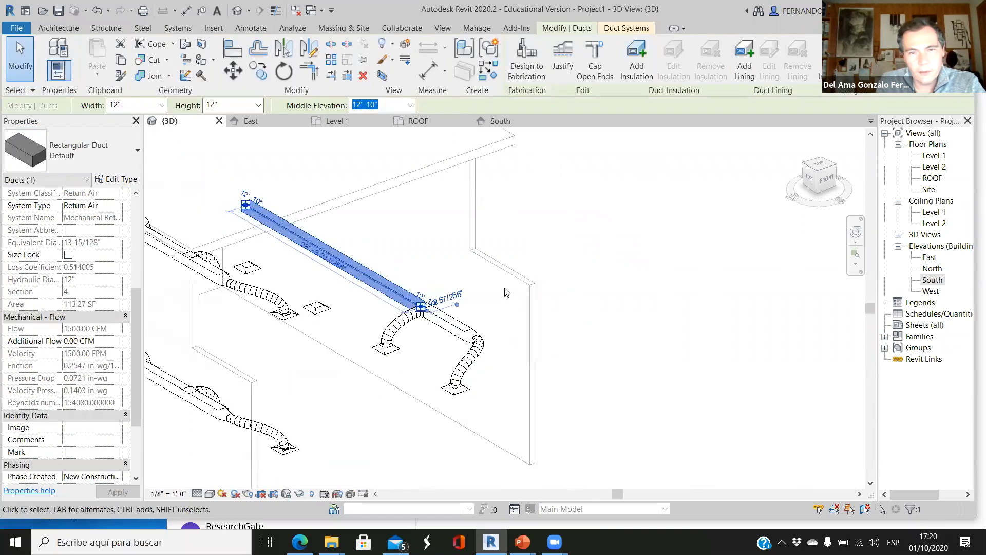
left_click(489, 295)
Place Rectangular Tee fittings on the return duct in the Level 1 plan, aligned with the two remaining unconnected diffusers.
left_click(341, 124)
scroll(386, 284, "down", 2)
scroll(383, 287, "down", 3)
scroll(398, 219, "up", 3)
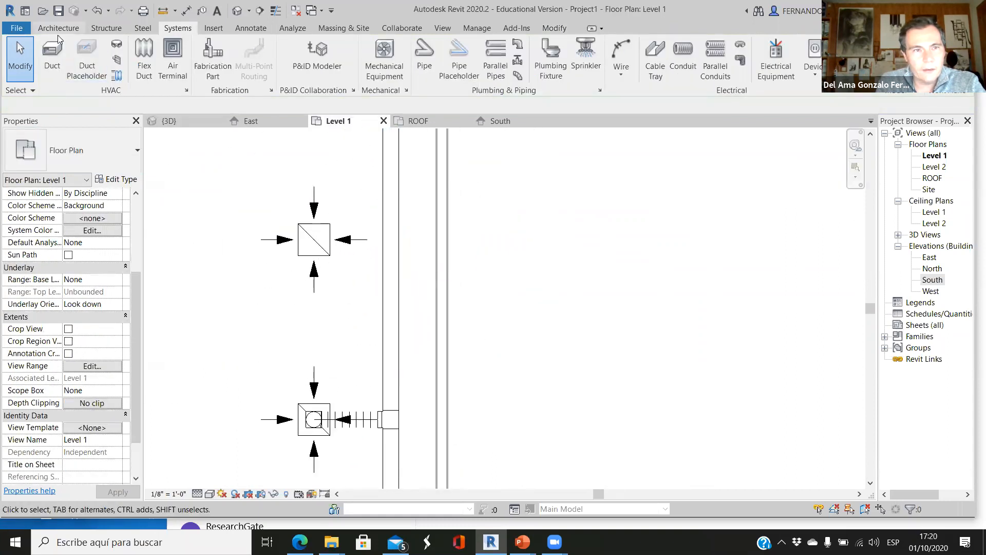
left_click(116, 43)
scroll(374, 223, "up", 2)
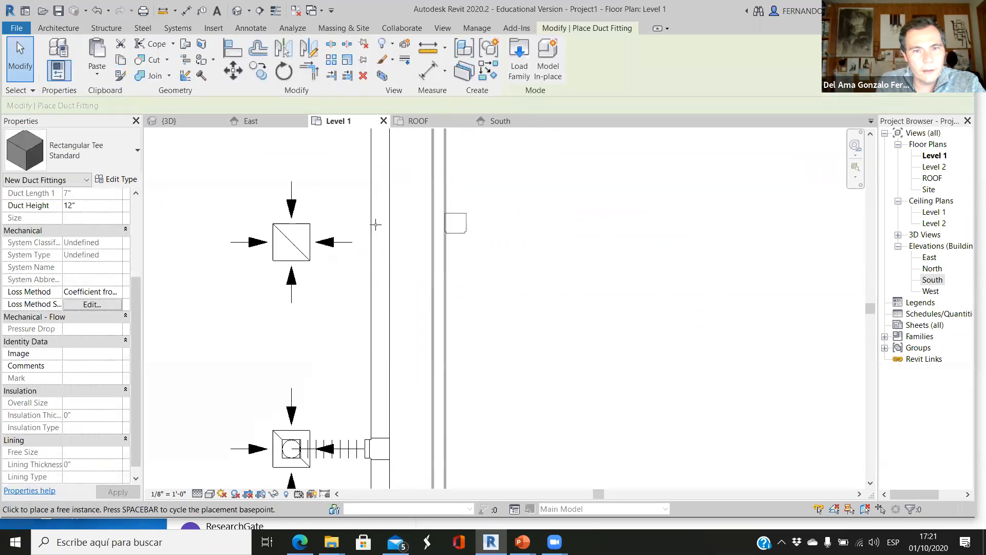
left_click(367, 247)
scroll(344, 391, "down", 3)
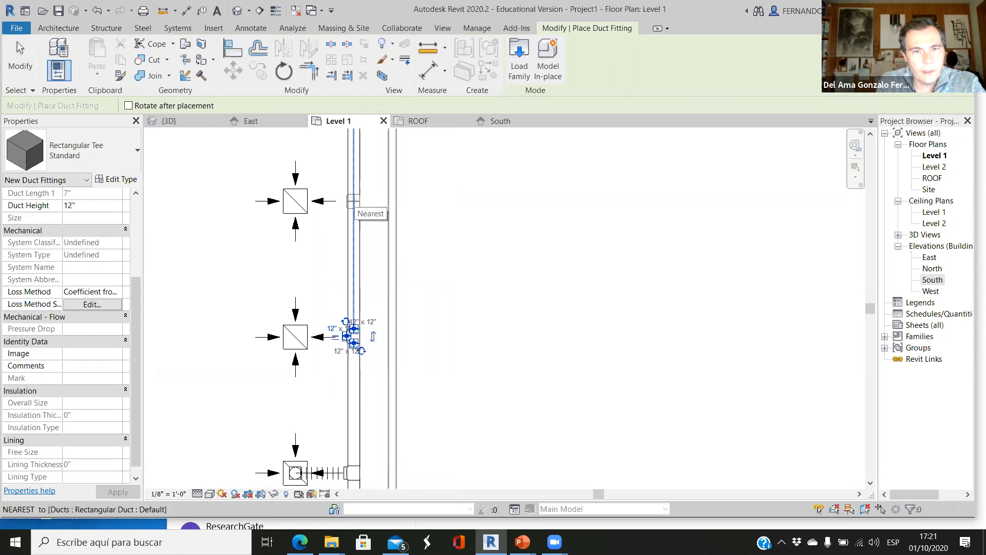
left_click(353, 337)
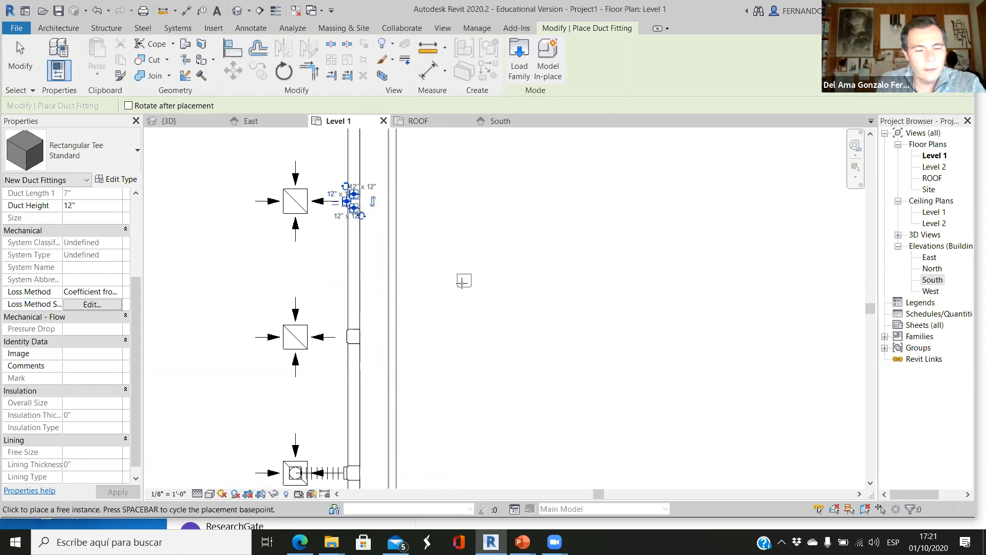
scroll(303, 385, "up", 2)
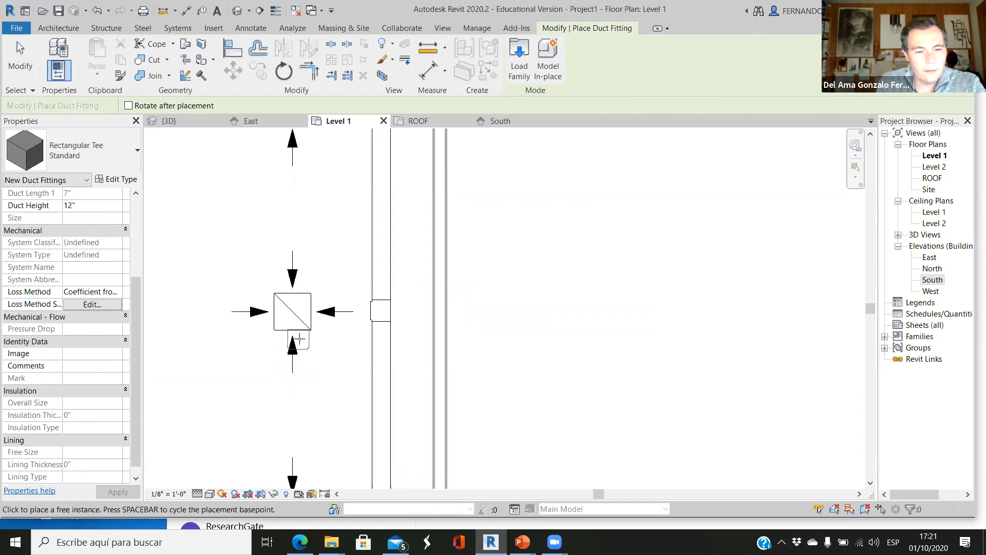
key("Escape")
Draw a 12" round flex duct from the third tee's side outlet to the third return diffuser in the Level 1 plan.
scroll(348, 324, "up", 2)
left_click(405, 308)
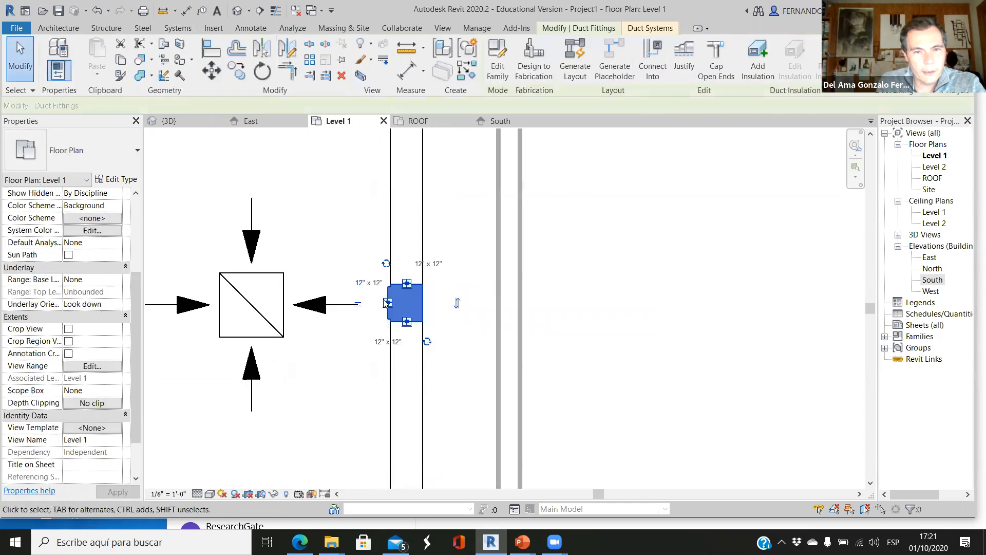
right_click(389, 303)
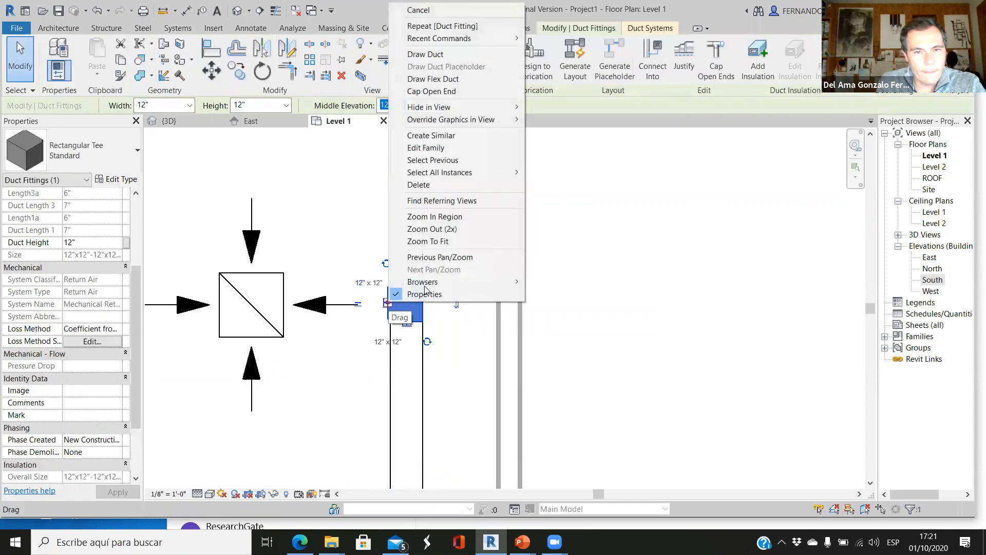
left_click(442, 79)
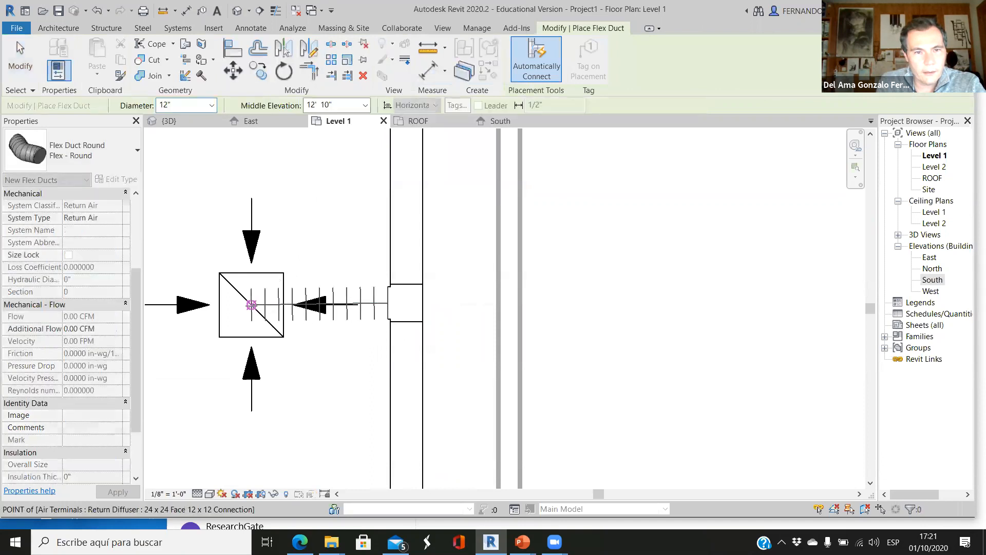
left_click(251, 305)
scroll(308, 411, "down", 2)
key("Escape")
scroll(375, 240, "down", 2)
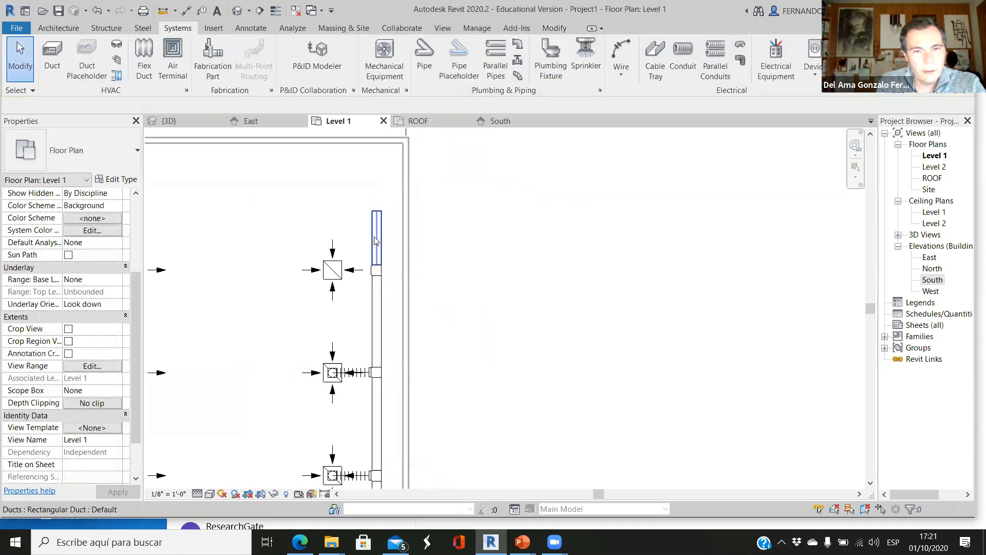
Draw a 12" round flex duct from the last tee's side outlet to the northernmost return diffuser.
scroll(374, 270, "up", 1)
left_click(367, 268)
scroll(366, 267, "up", 2)
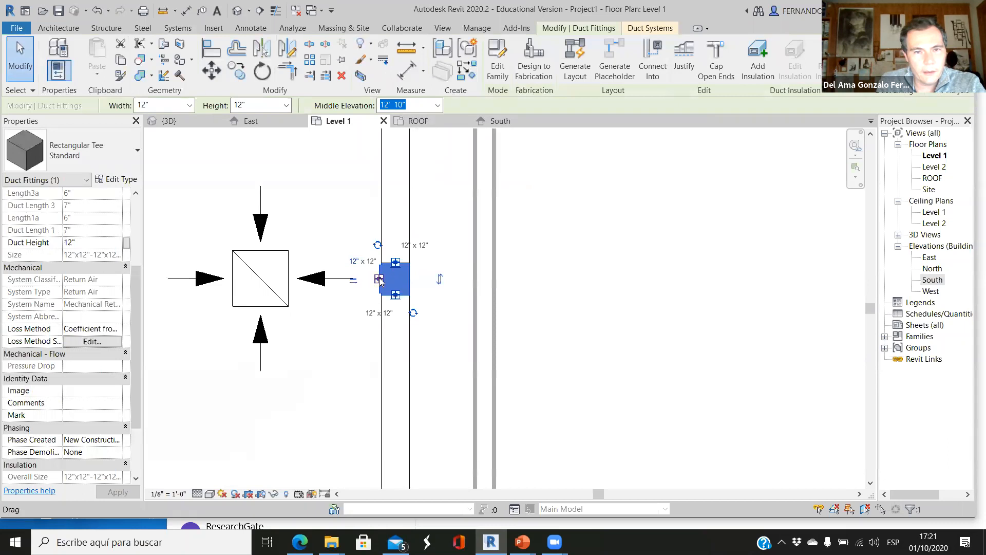
right_click(380, 231)
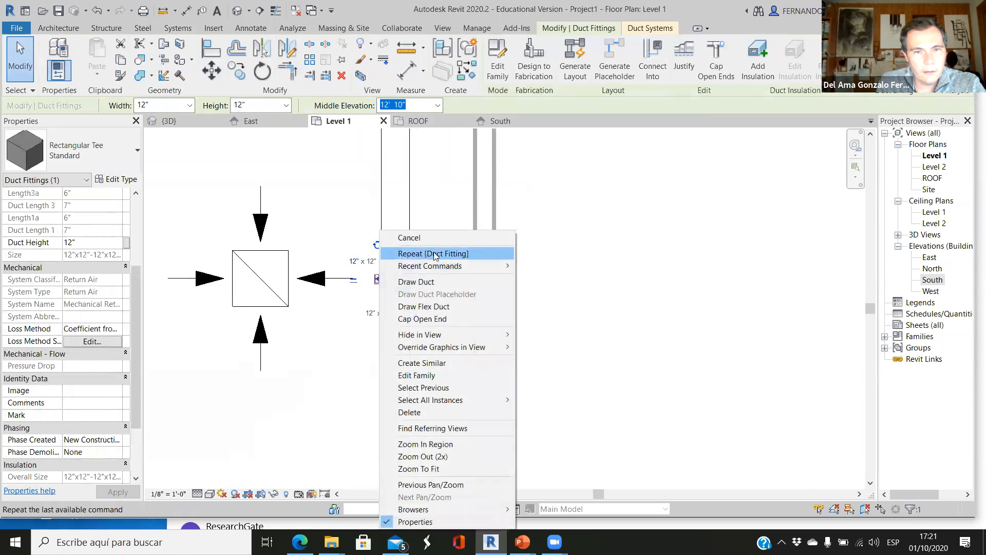
left_click(424, 306)
left_click(260, 278)
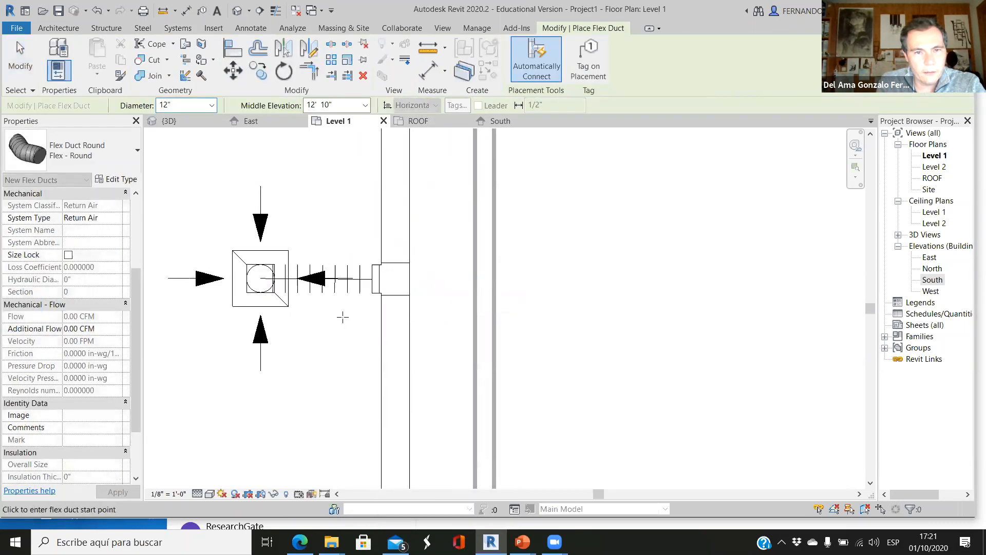
scroll(356, 299, "down", 1)
key("Escape")
key("Escape")
scroll(459, 231, "down", 3)
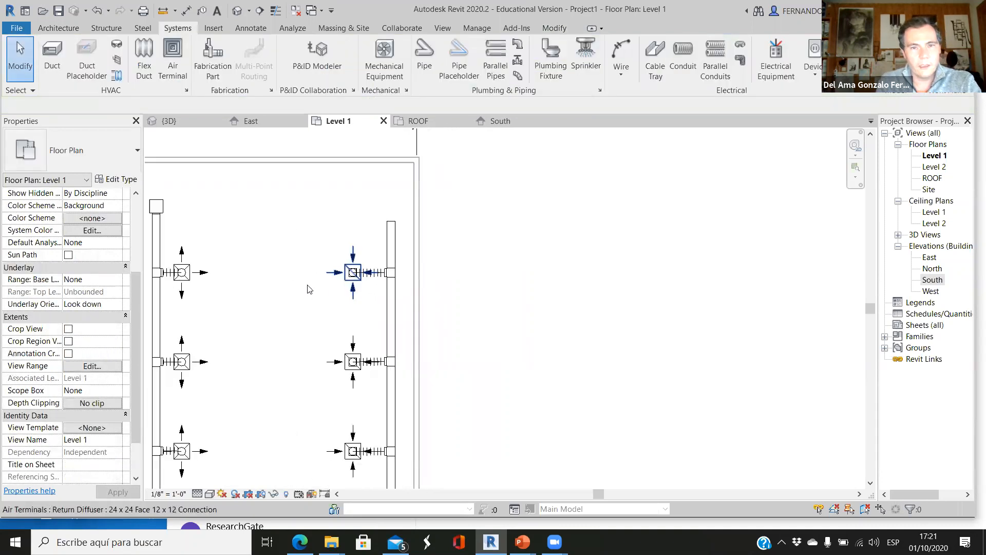
Check the flow of the return duct's open north end section in its properties.
scroll(398, 240, "up", 3)
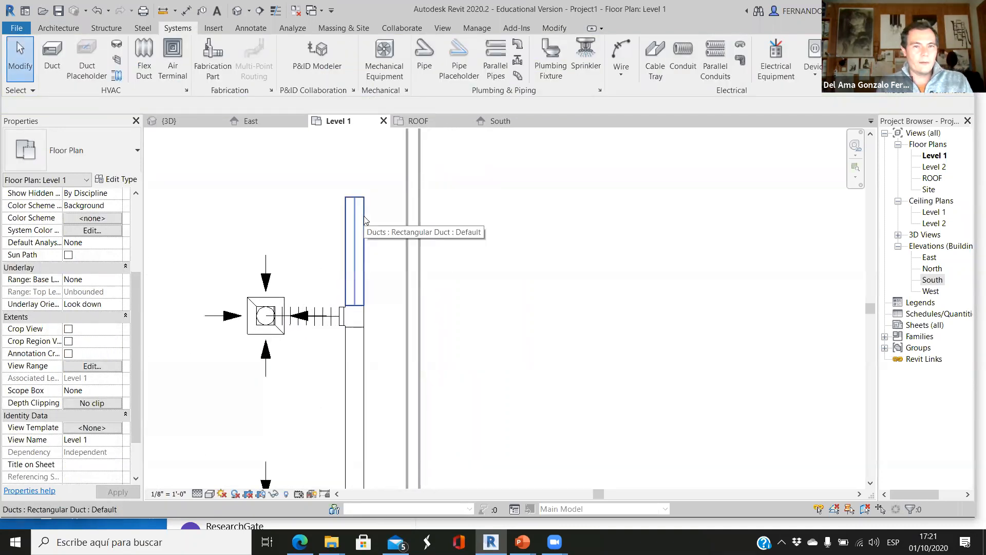
left_click(364, 215)
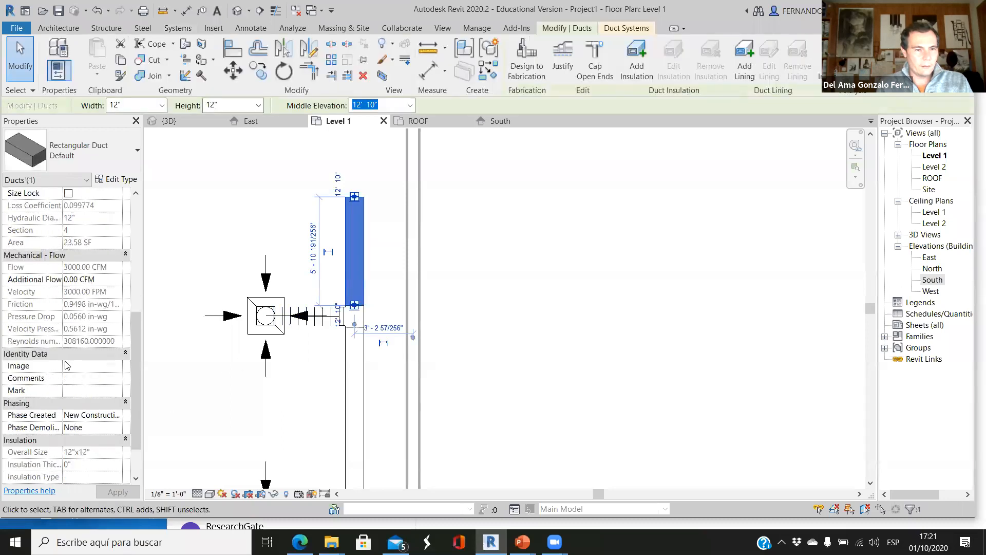
scroll(85, 380, "up", 3)
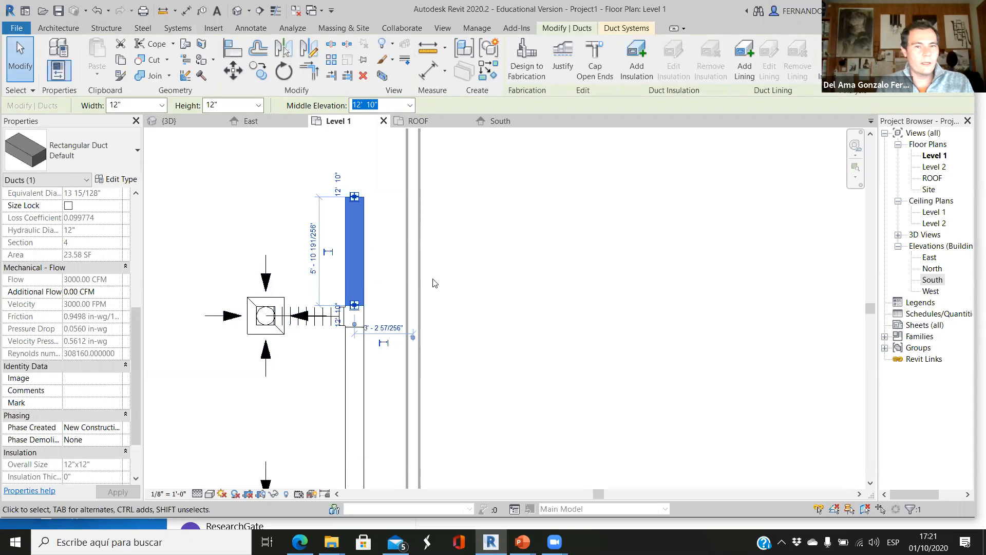
scroll(508, 279, "down", 2)
left_click(511, 287)
scroll(514, 296, "down", 3)
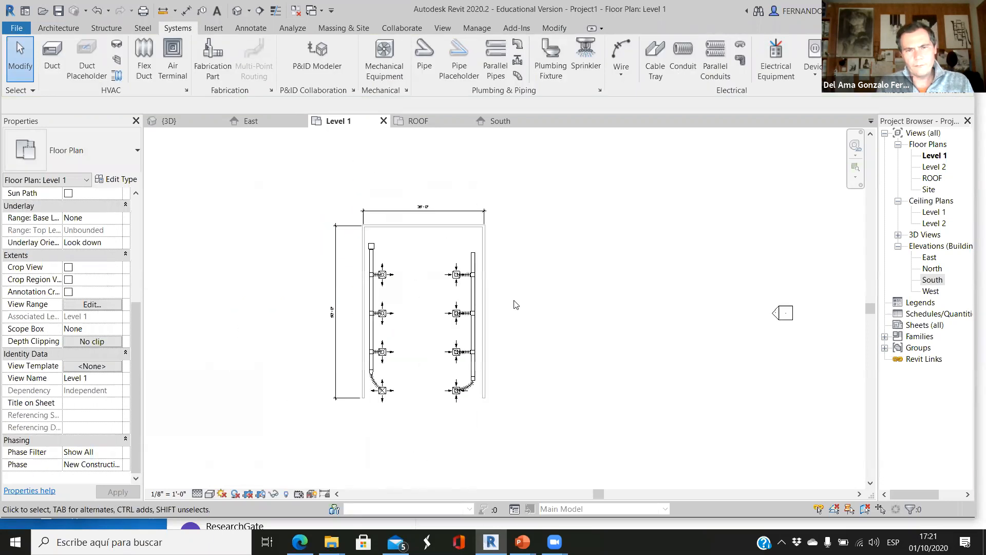
Copy the complete return run with its diffusers, flex ducts and tees from Level 1 up to Level 2 in the South elevation.
left_click(261, 121)
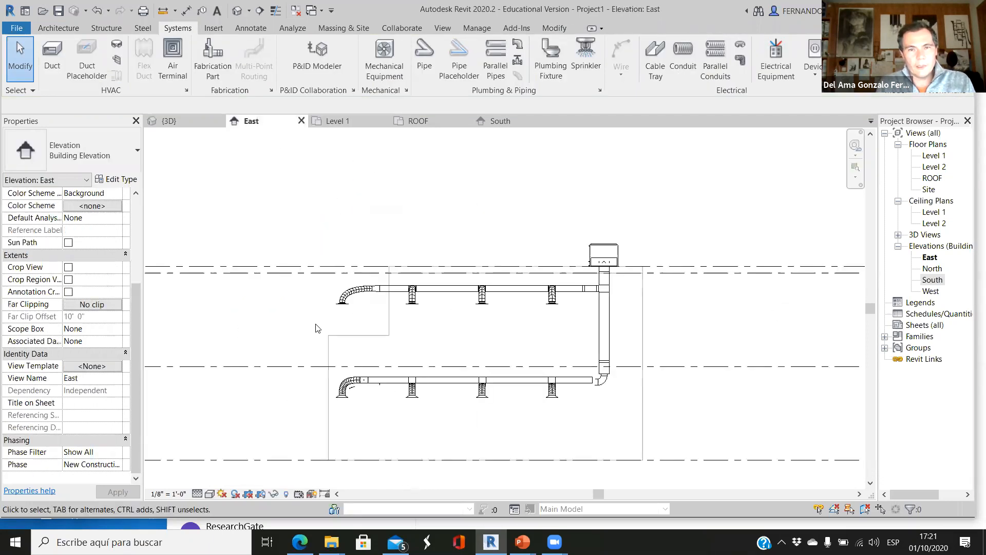
left_click(501, 121)
scroll(360, 334, "down", 2)
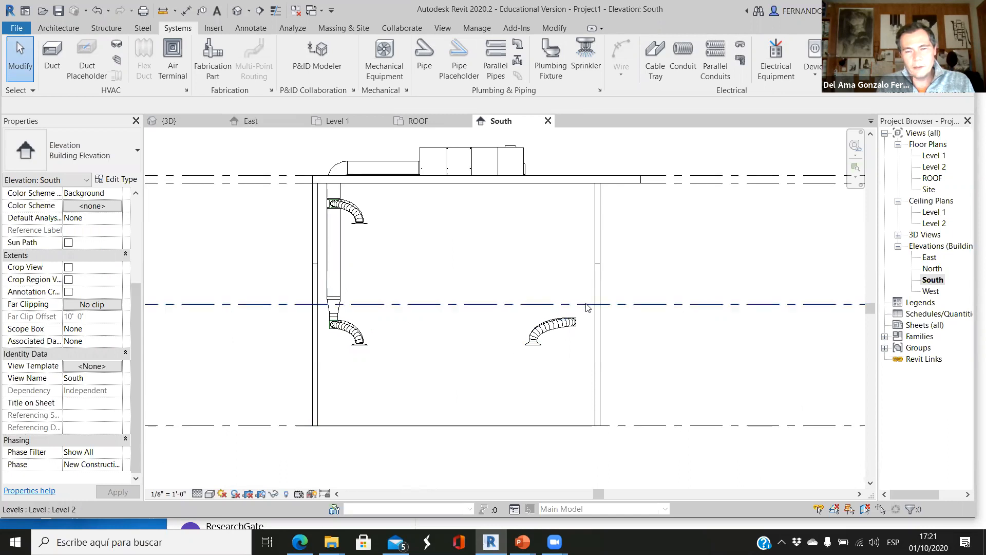
left_click_drag(492, 371, 591, 307)
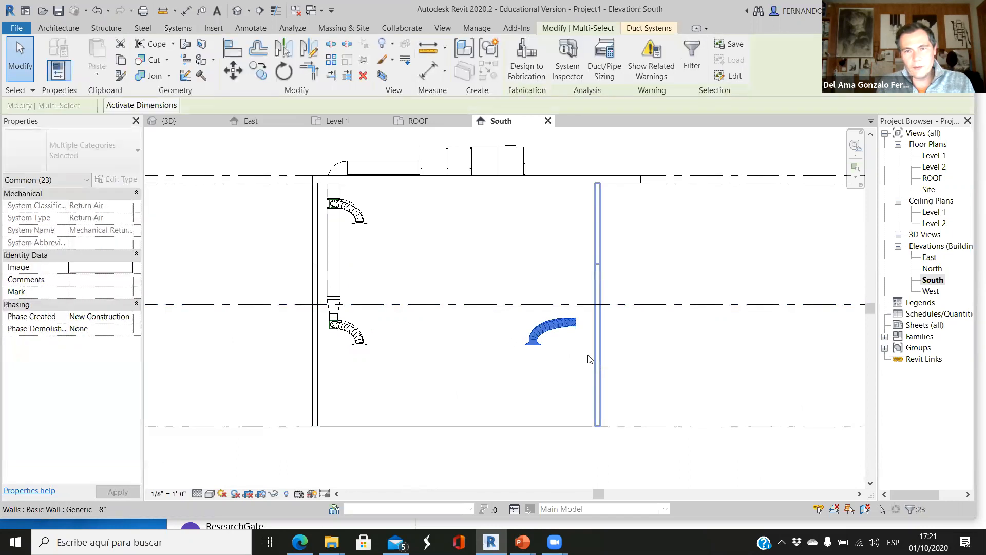
left_click(258, 72)
left_click(681, 426)
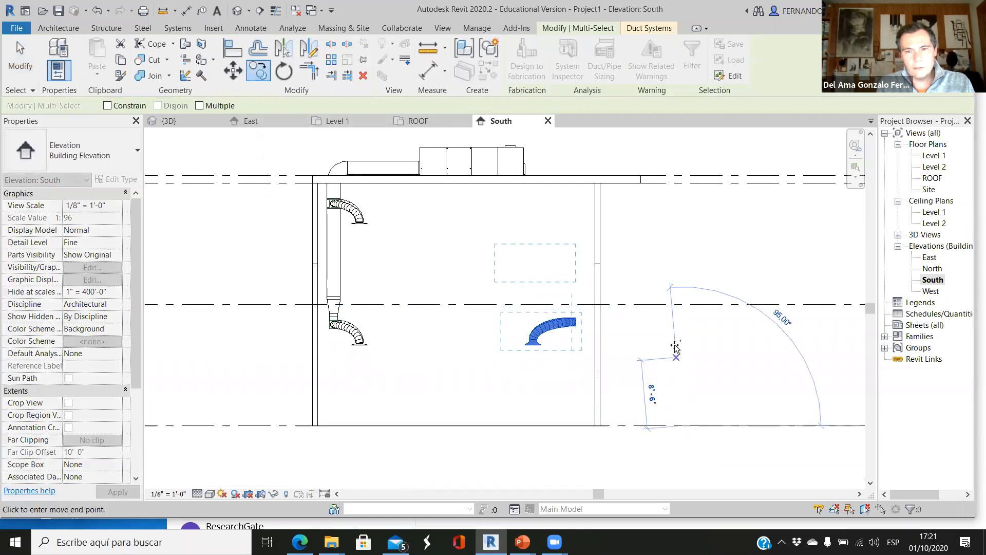
left_click(682, 304)
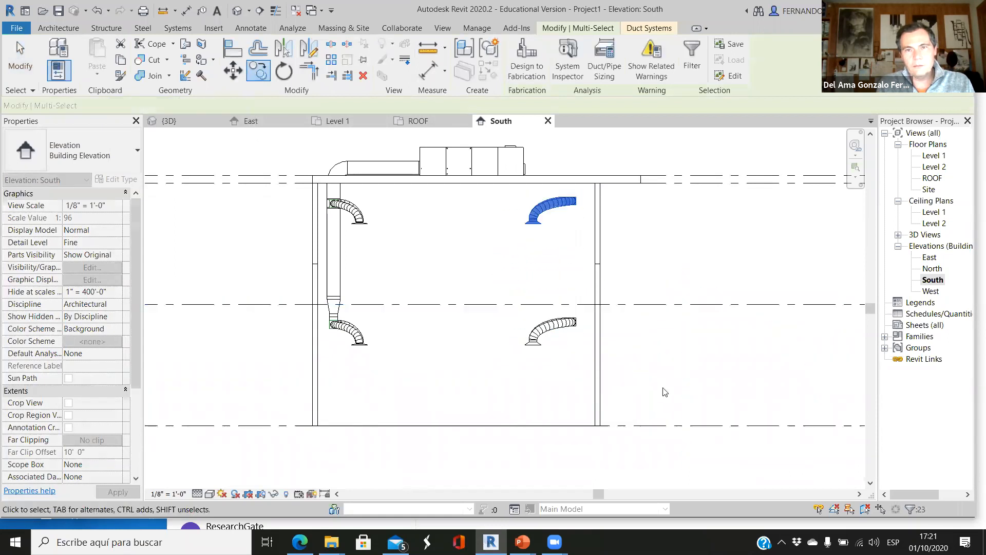
left_click(648, 257)
scroll(482, 264, "down", 2)
scroll(524, 229, "up", 2)
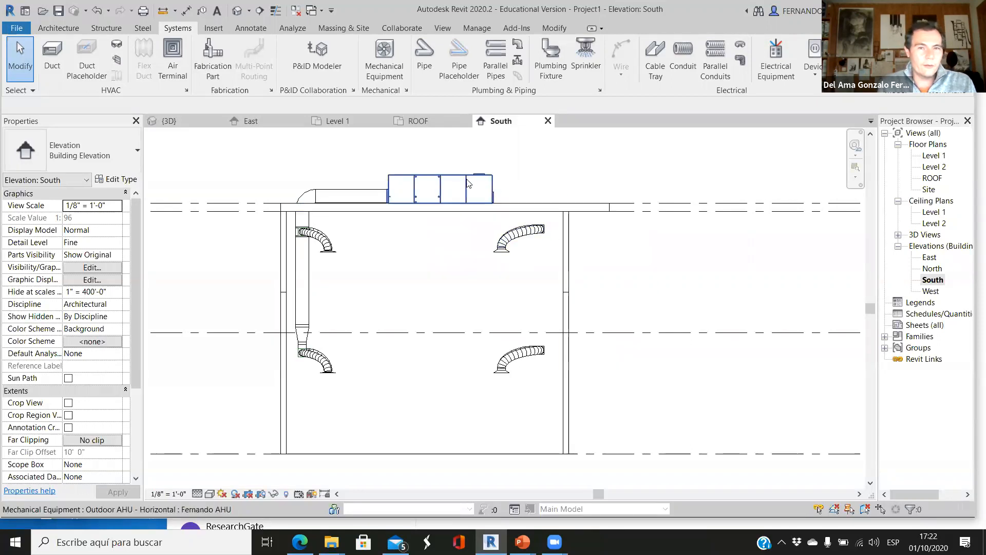
Inspect both return runs in 3D and check the supply duct connected to the roof AHU.
left_click(169, 121)
scroll(375, 250, "down", 3)
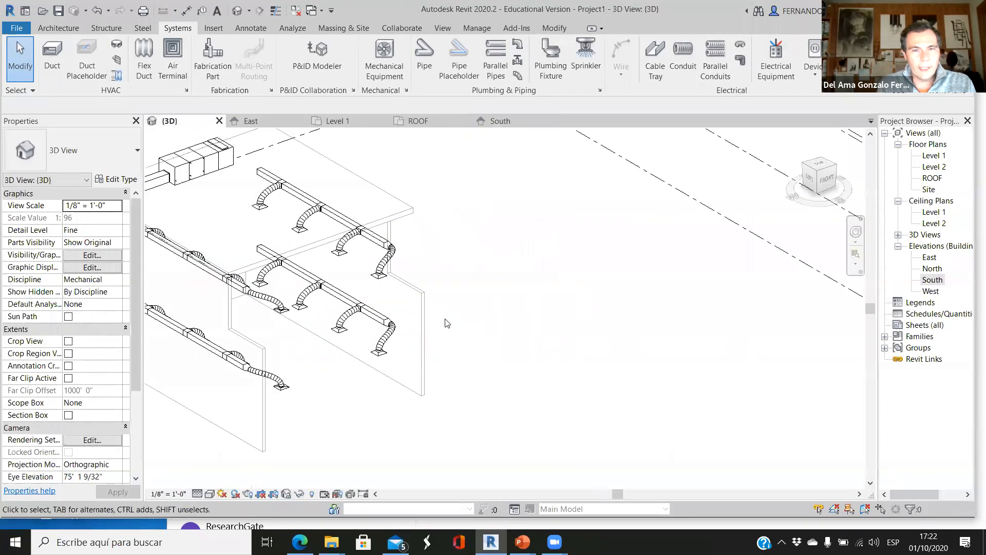
middle_click_drag(375, 251, 319, 338, "shift")
scroll(380, 216, "up", 4)
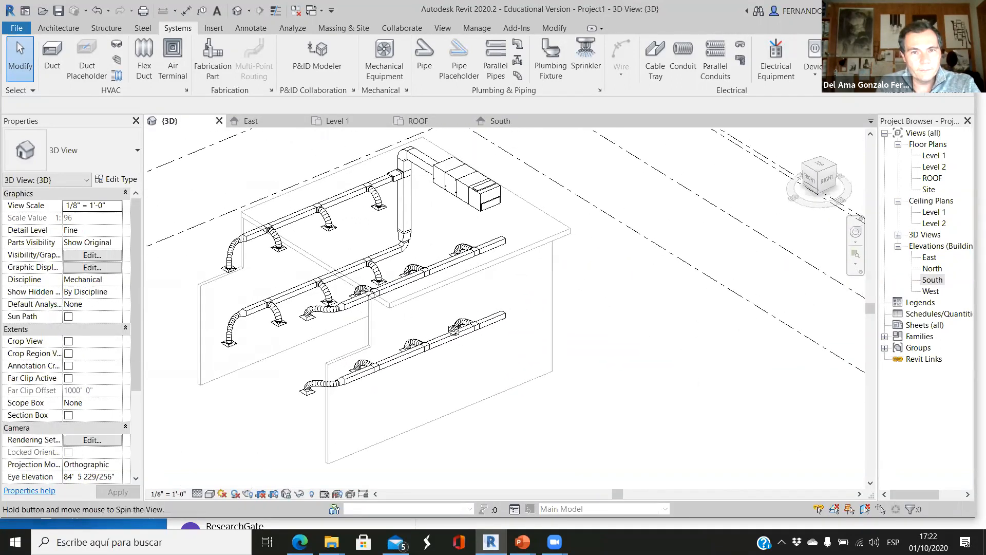
scroll(424, 150, "up", 2)
left_click(409, 164)
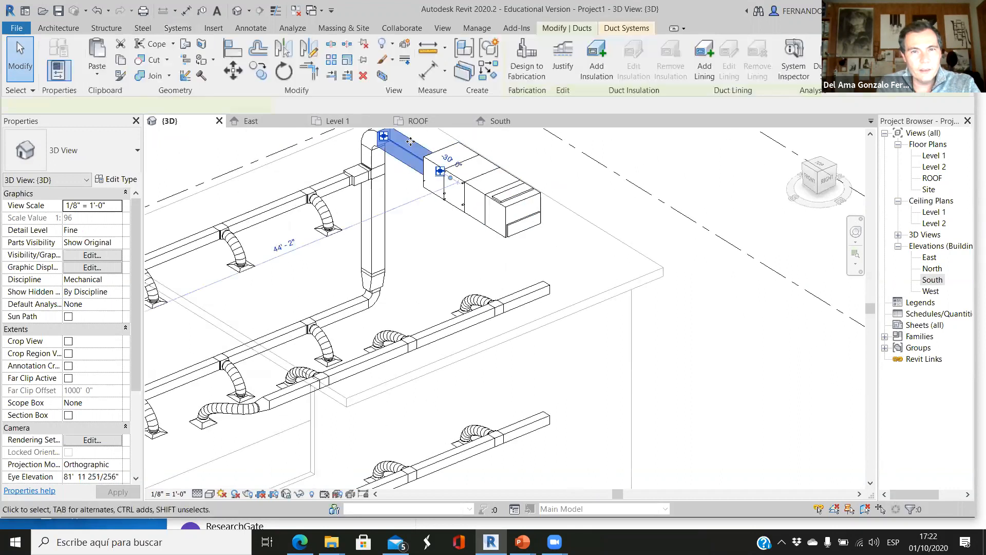
scroll(431, 197, "up", 2)
scroll(441, 201, "up", 3)
scroll(453, 232, "down", 4)
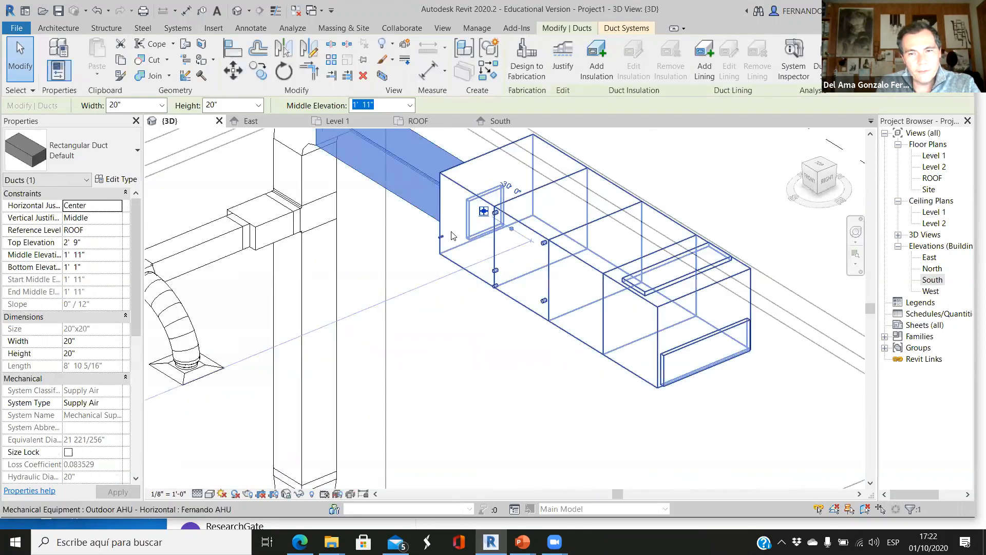
left_click(605, 290)
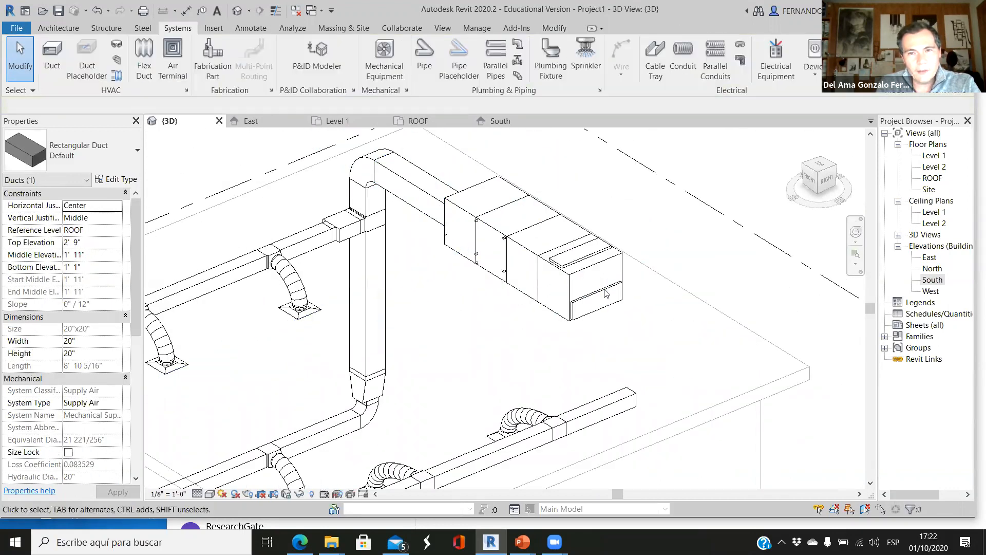
Examine the outdoor AHU's 50" x 16" end inlet and the duct options of its 16" x 50" top inlet.
left_click(625, 272)
scroll(674, 262, "up", 2)
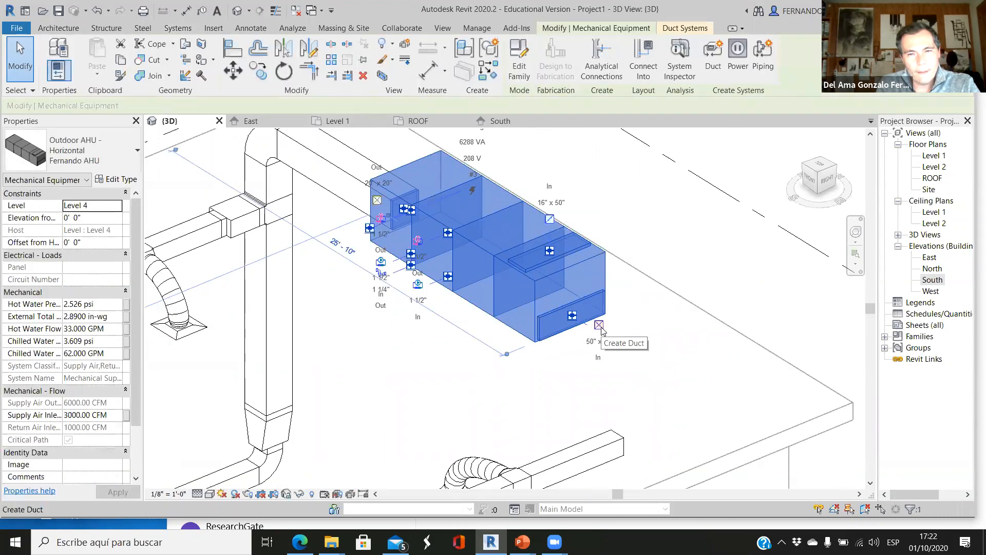
scroll(552, 262, "up", 3)
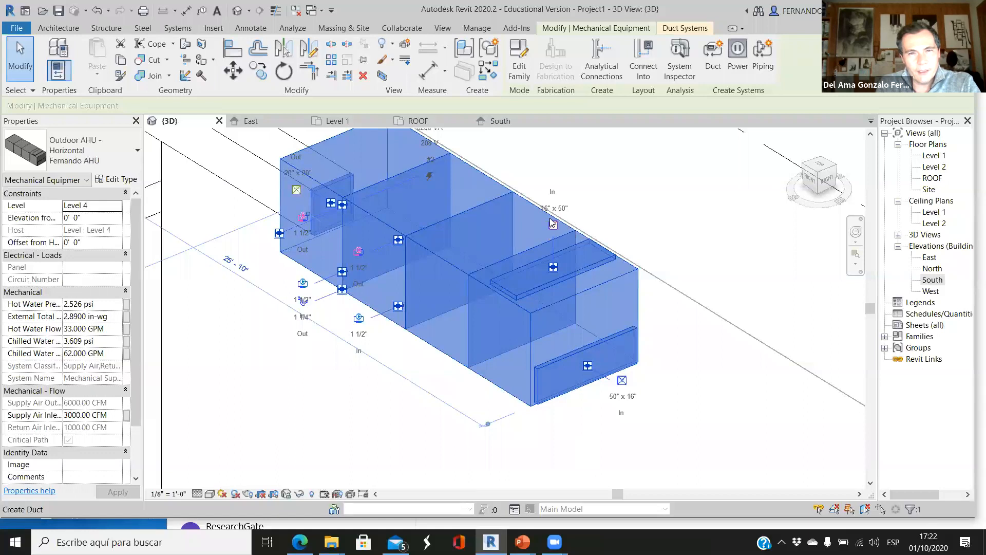
right_click(553, 267)
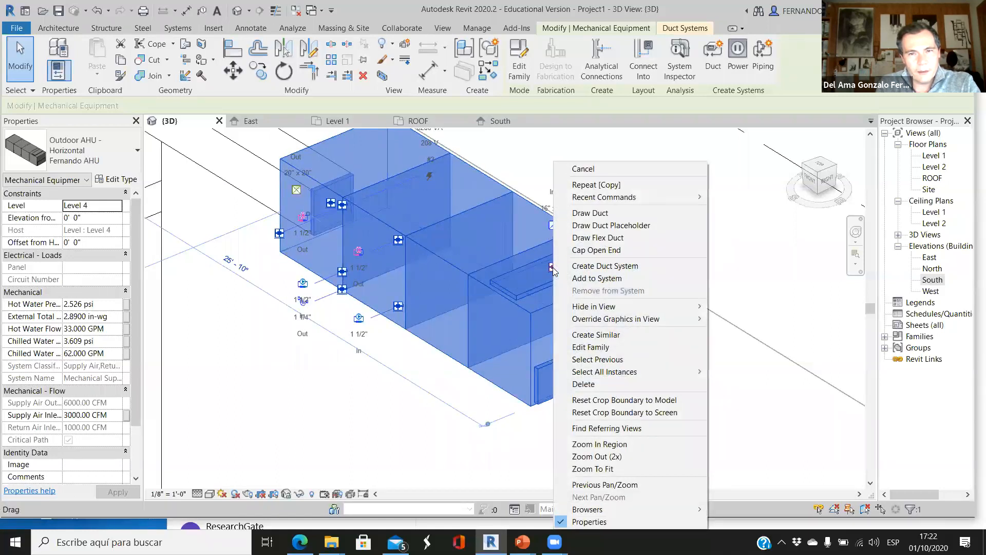
left_click(776, 268)
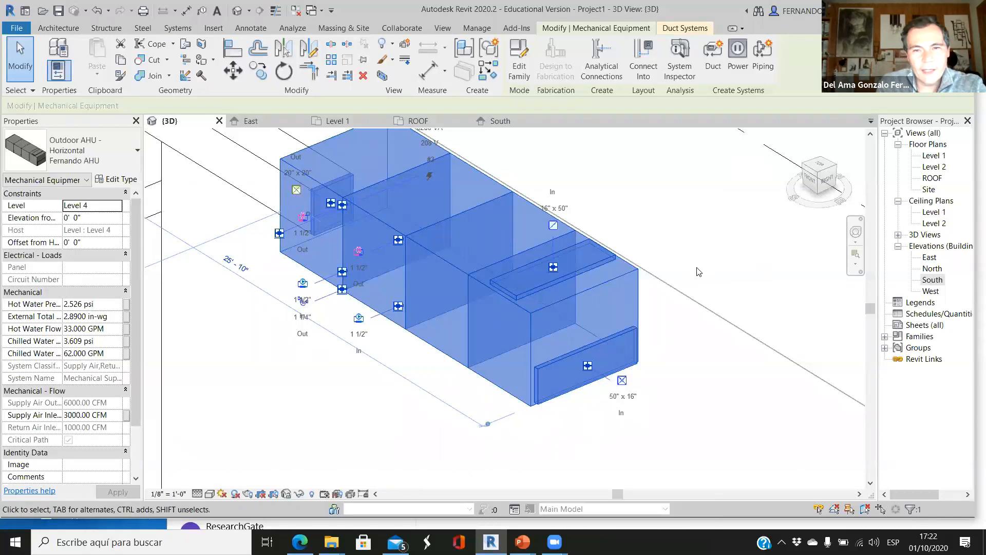
left_click(699, 270)
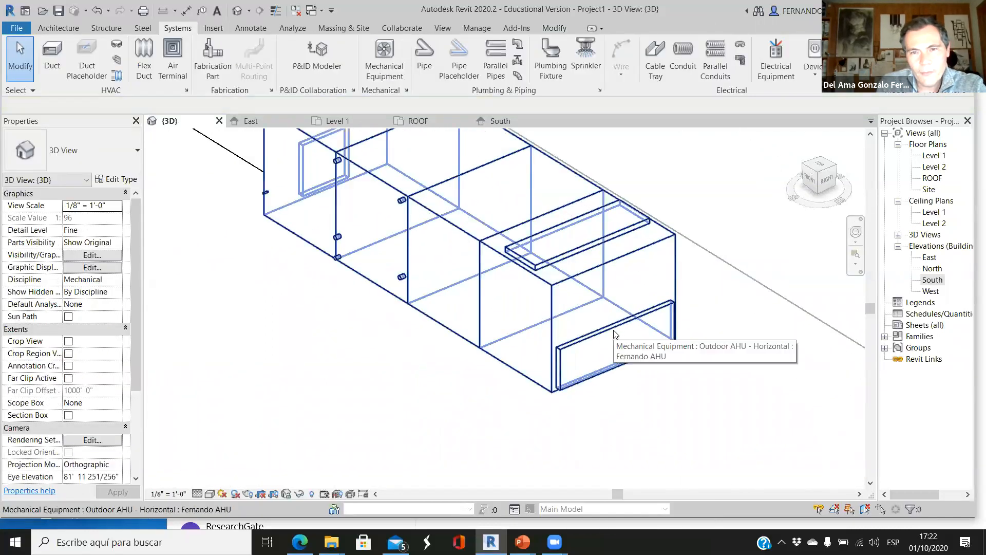
Compare the AHU's top and end inlets with the open ends of the return ducts in 3D.
left_click(615, 331)
left_click(694, 254)
left_click(629, 278)
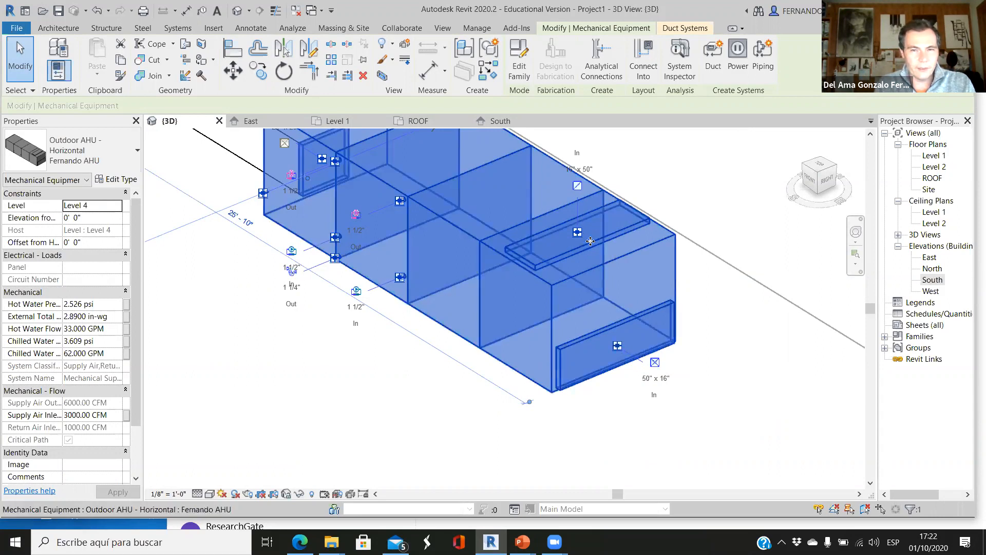
scroll(581, 237, "down", 5)
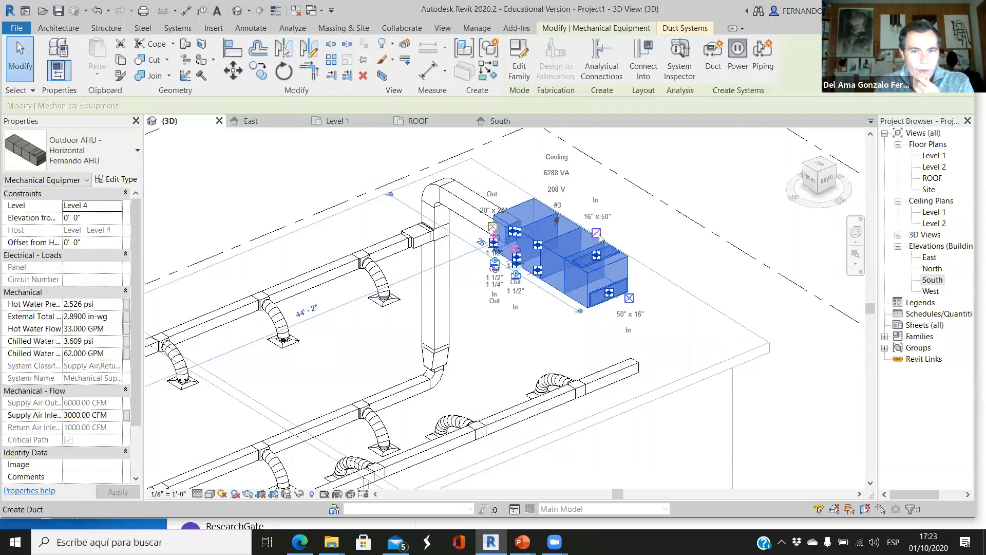
scroll(596, 231, "up", 2)
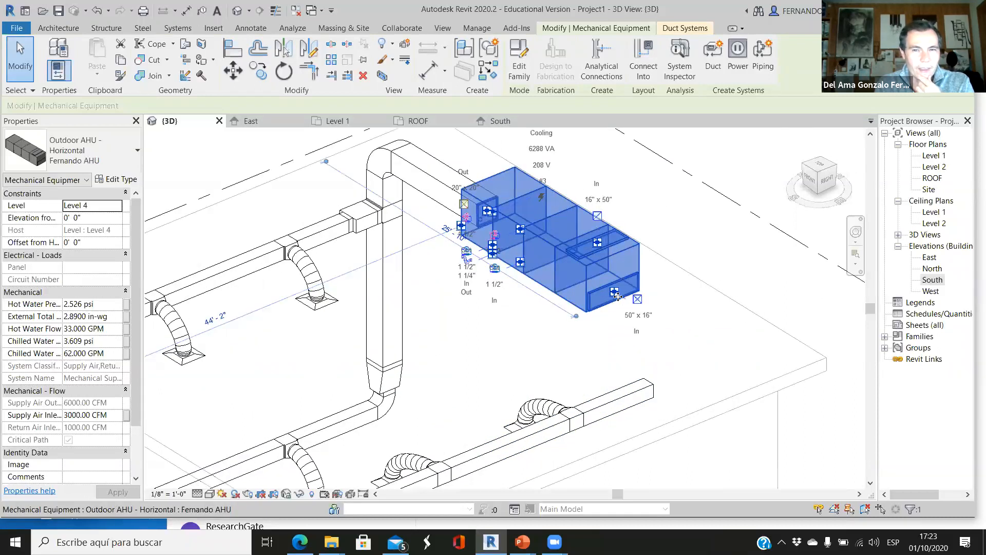
scroll(593, 239, "up", 4)
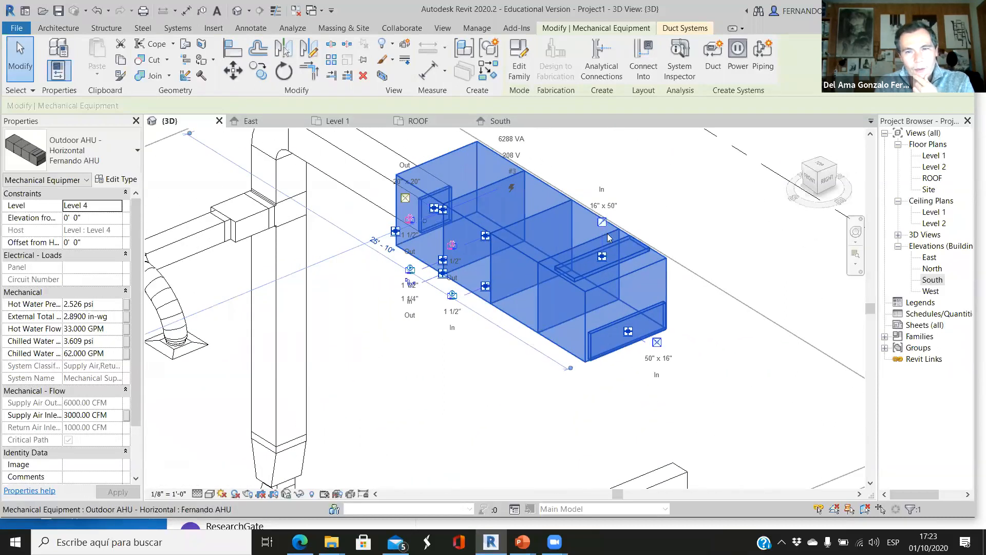
scroll(571, 237, "up", 2)
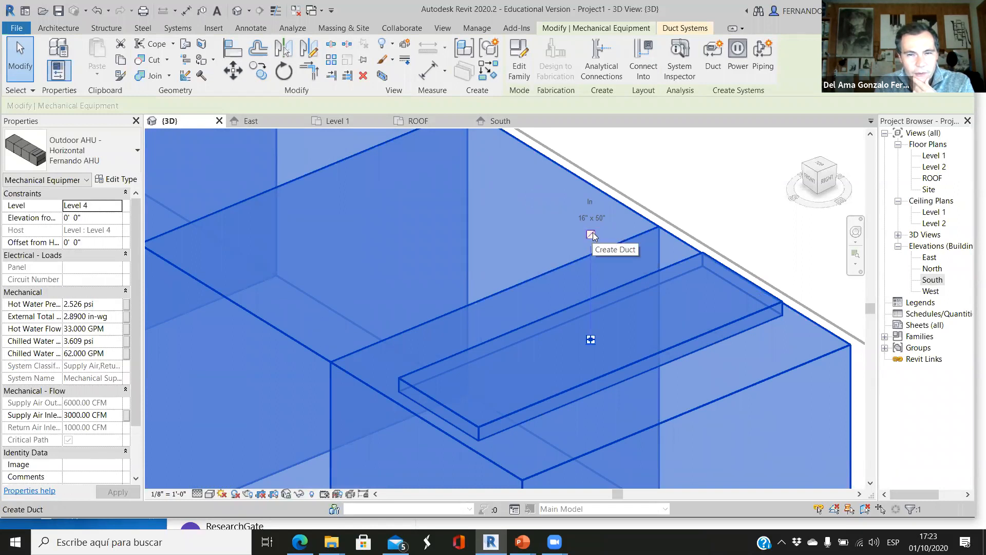
scroll(534, 211, "down", 5)
scroll(462, 408, "up", 3)
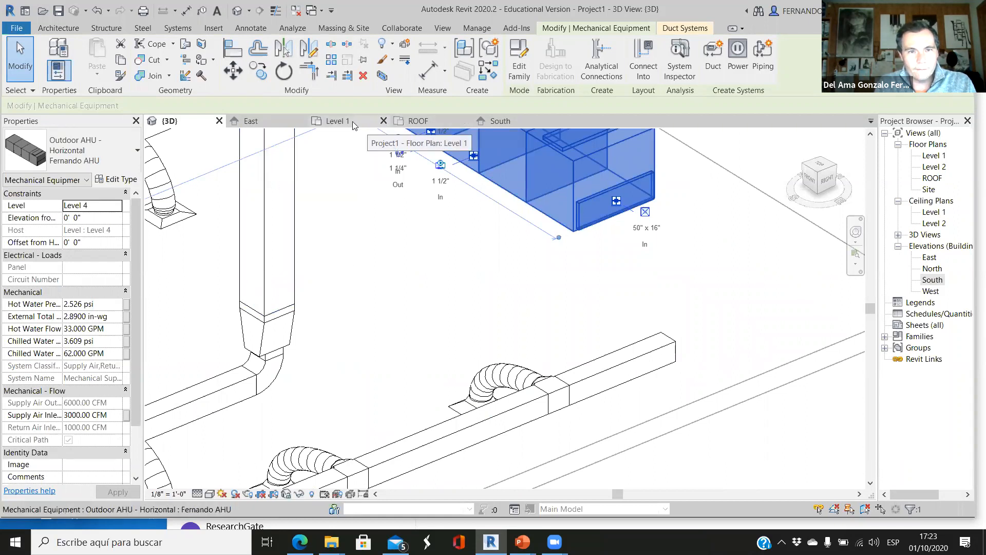
Compare the return duct layout in the Level 1 plan with the AHU's top and end inlets in 3D.
left_click(377, 121)
scroll(459, 340, "up", 4)
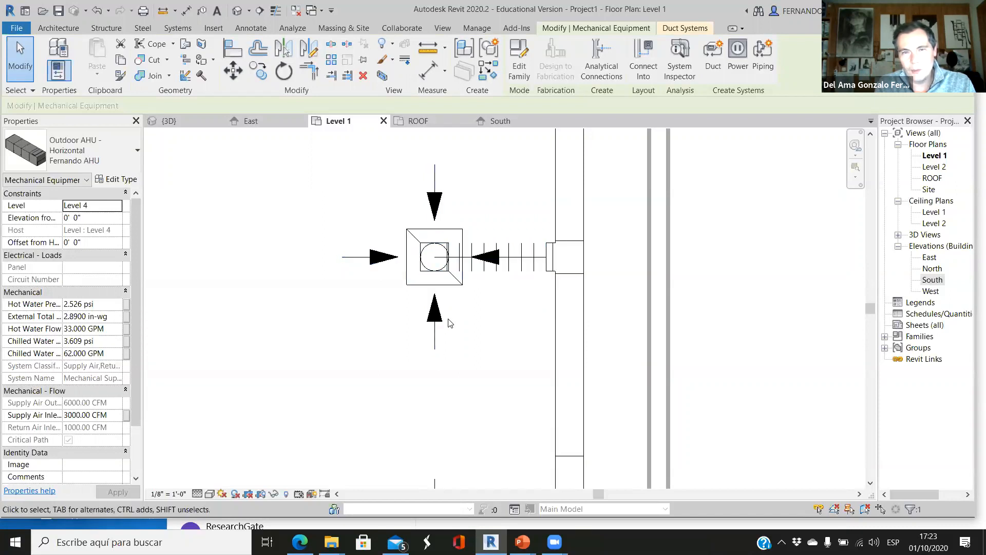
scroll(450, 334, "down", 3)
scroll(450, 341, "down", 4)
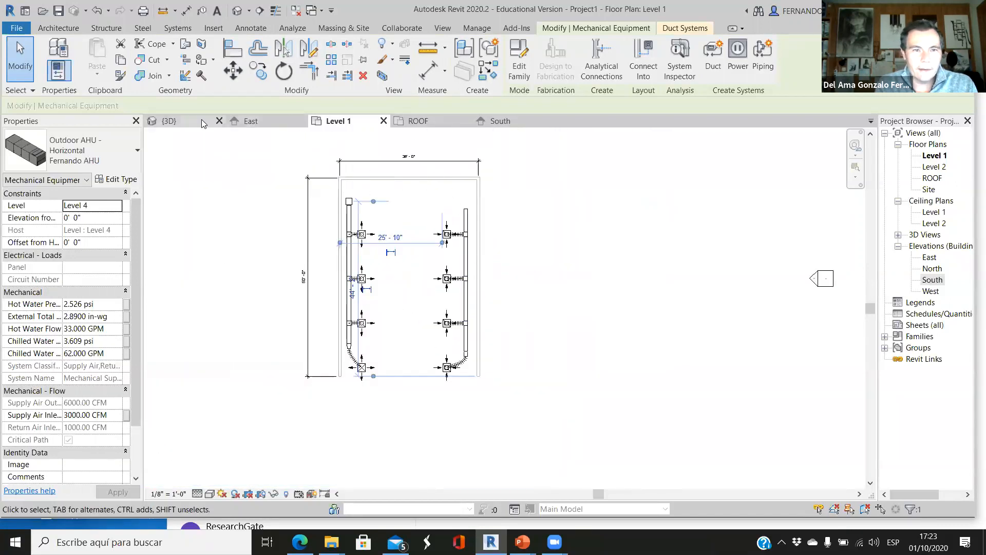
left_click(169, 122)
scroll(457, 359, "down", 3)
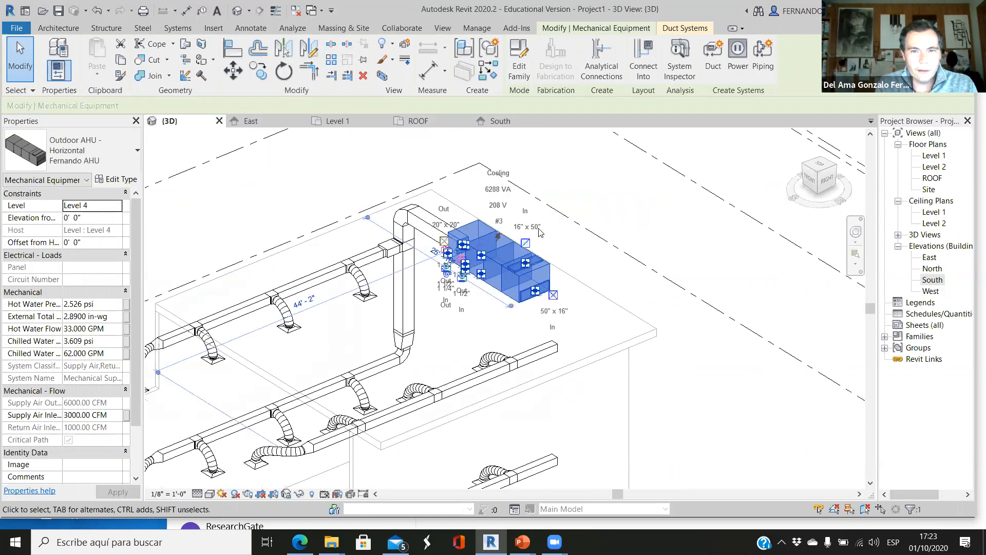
scroll(533, 251, "up", 2)
middle_click_drag(534, 272, 515, 297)
scroll(515, 297, "up", 3)
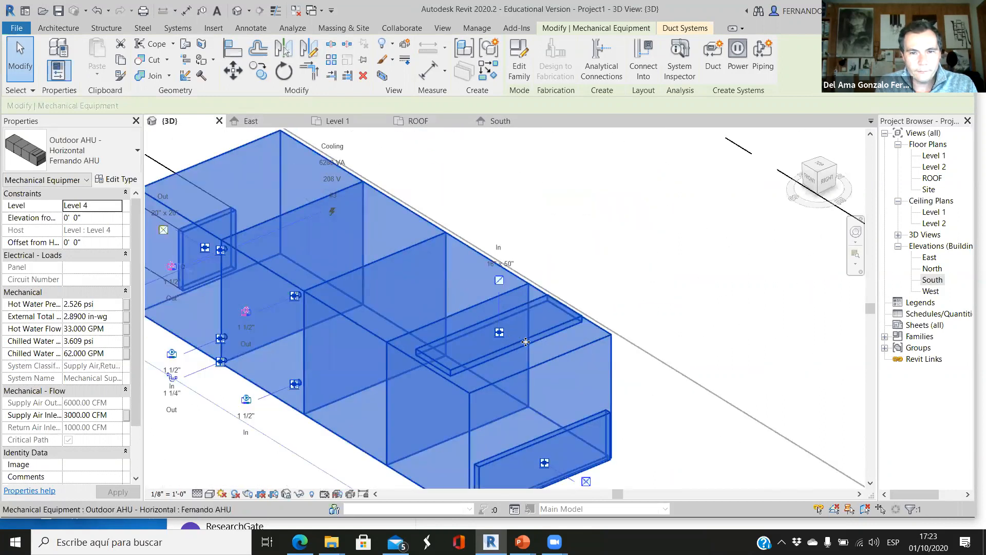
Set the outdoor AHU type's Return Air Inlet Width and Return Air Inlet Height both to 20".
left_click(651, 241)
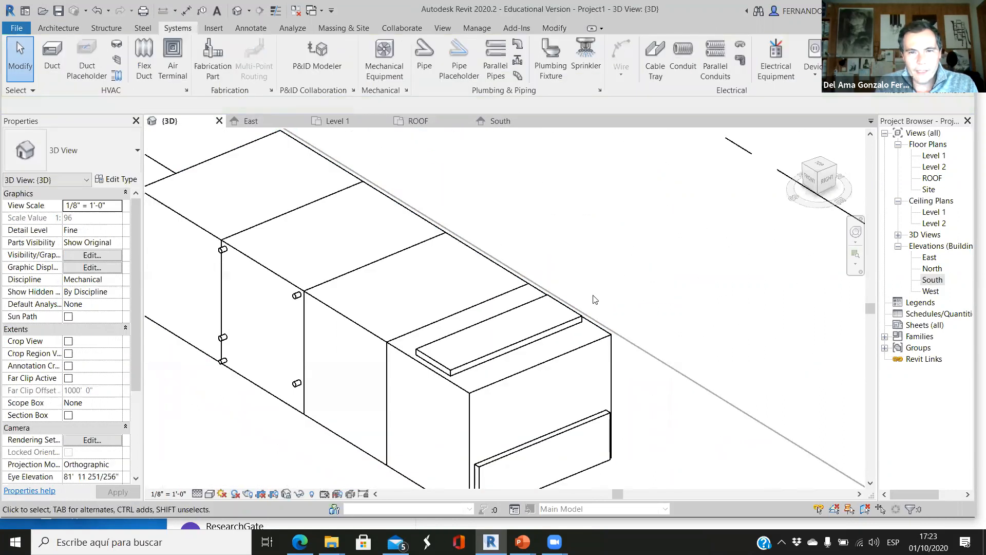
left_click(548, 337)
key("Escape")
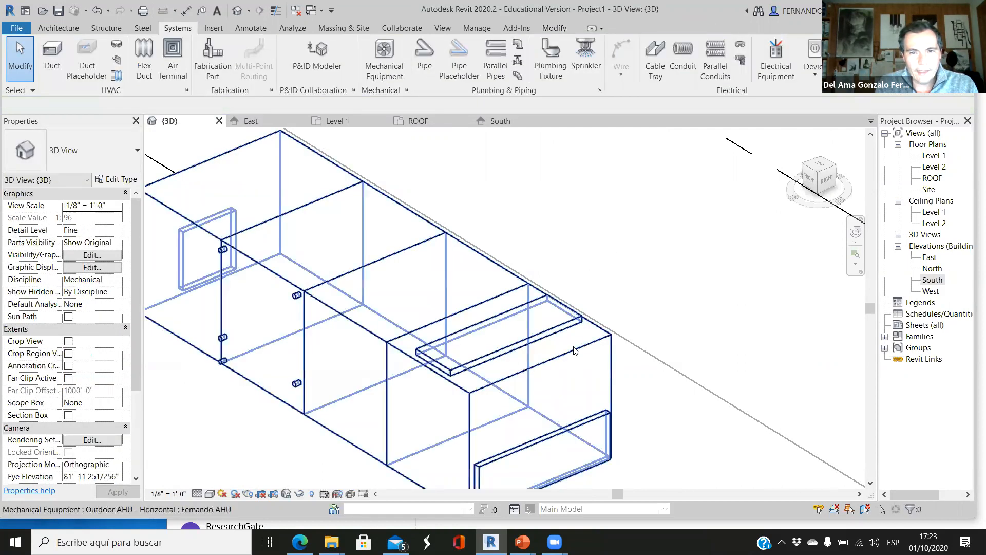
left_click(574, 350)
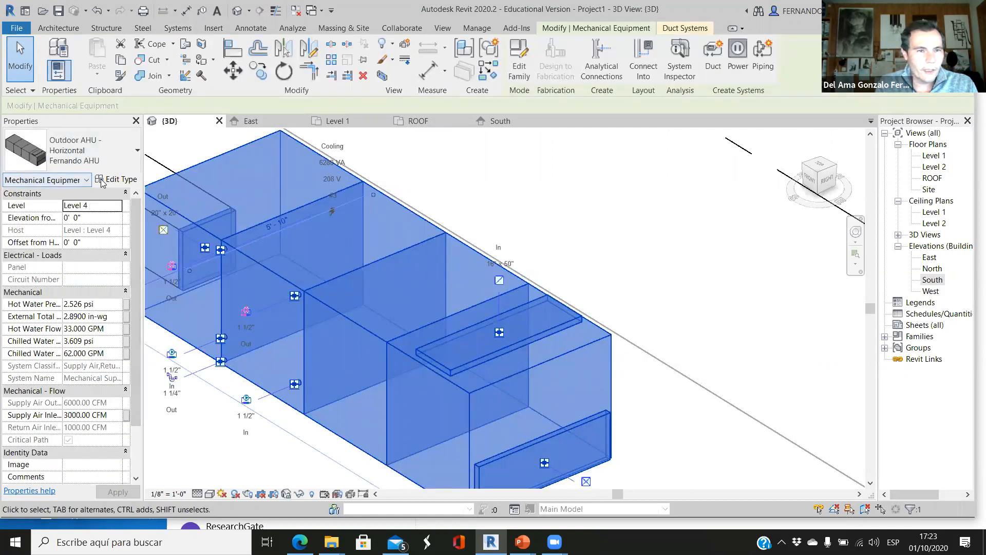
left_click(122, 180)
scroll(496, 309, "down", 2)
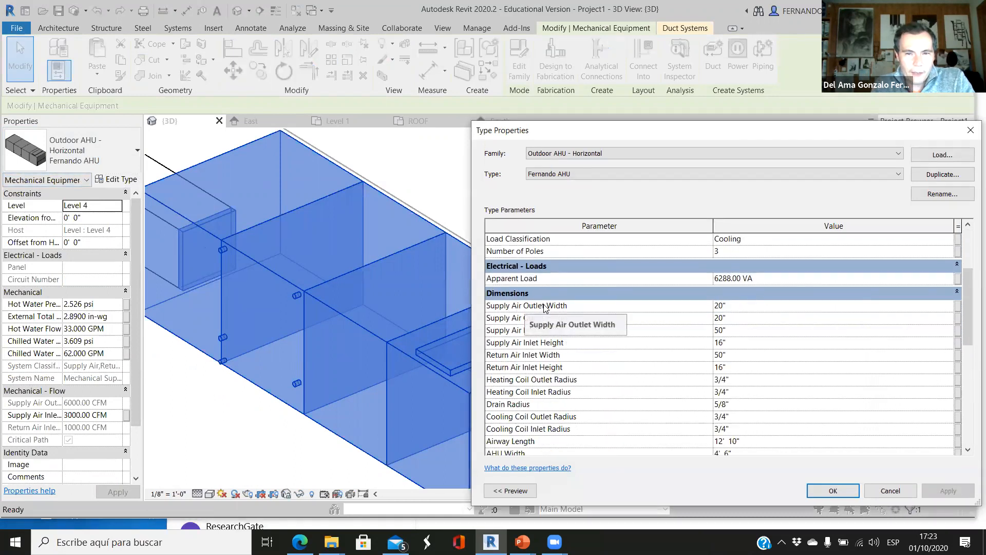
scroll(534, 336, "down", 2)
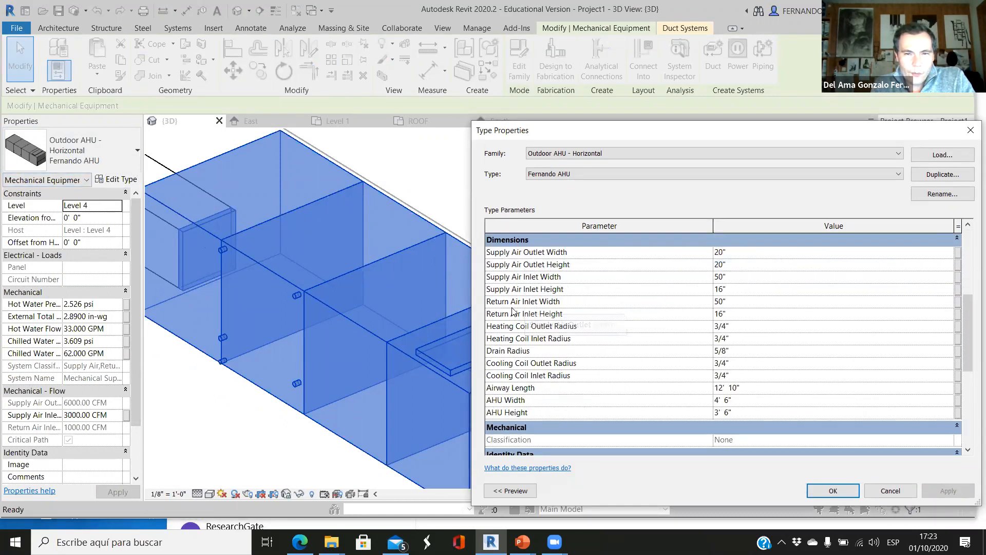
scroll(513, 310, "up", 1)
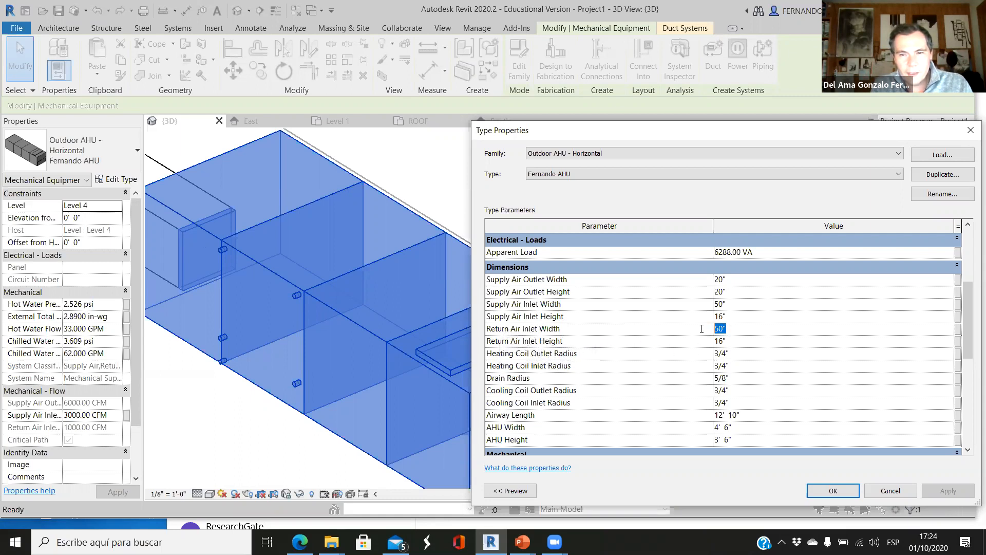
type("20")
left_click(730, 341)
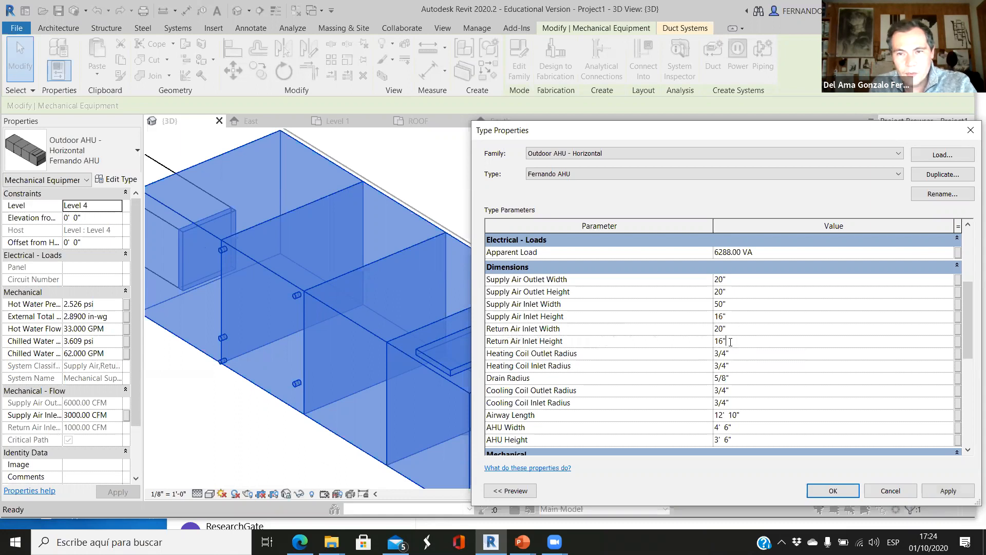
type("20")
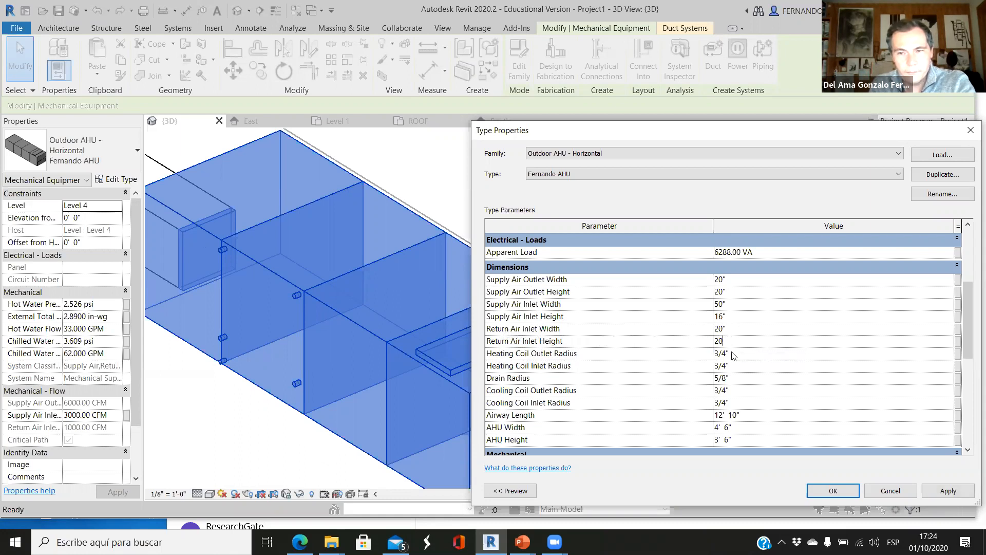
left_click(832, 491)
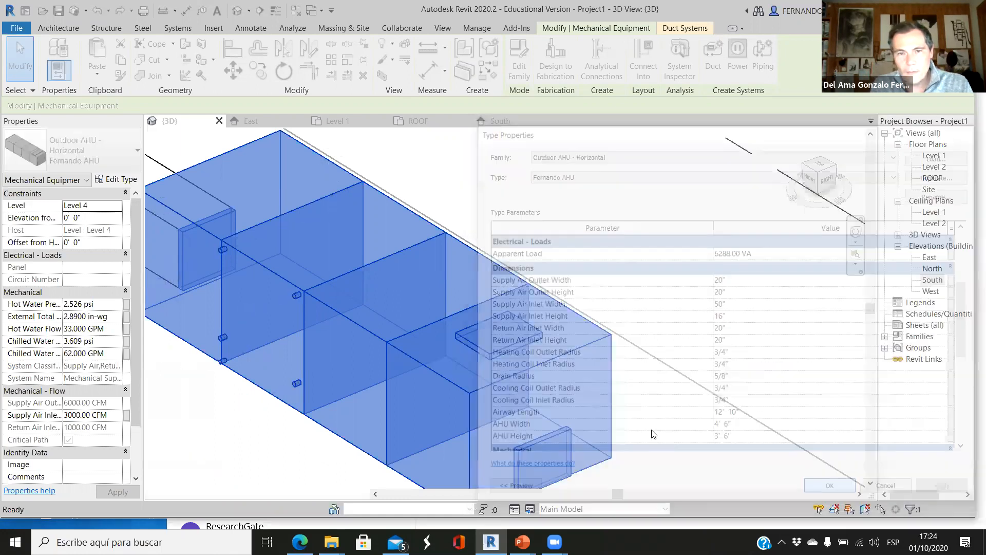
Inspect the AHU's resized top inlet and its position relative to the return ducts in 3D.
left_click(510, 346)
scroll(510, 346, "down", 4)
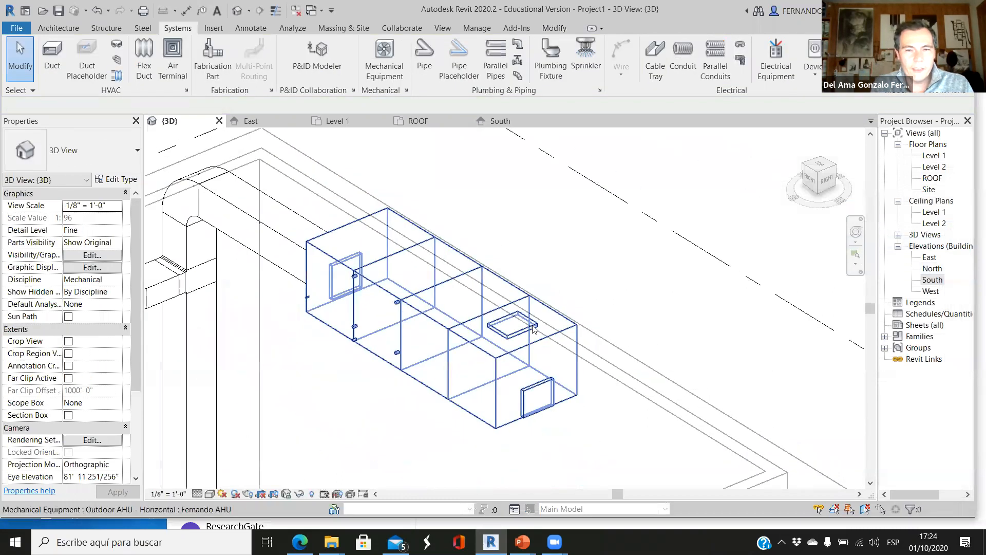
middle_click_drag(533, 366, 607, 406, "shift")
scroll(440, 304, "down", 2)
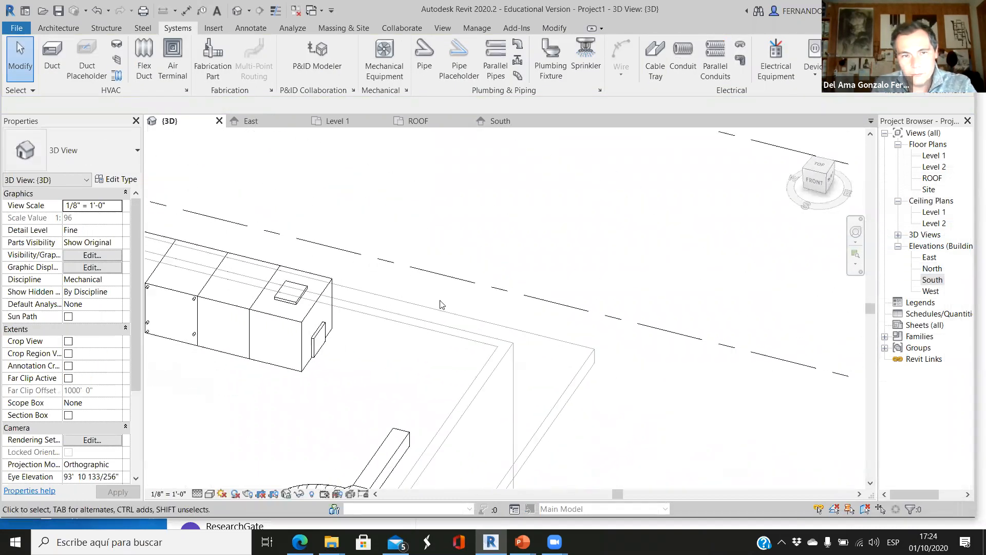
left_click(317, 307)
scroll(313, 293, "up", 2)
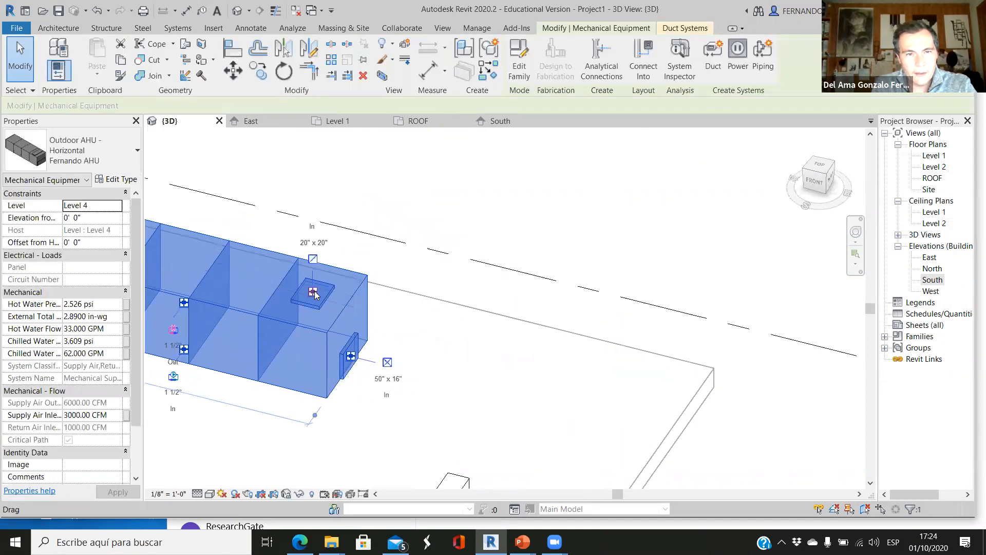
scroll(312, 287, "up", 2)
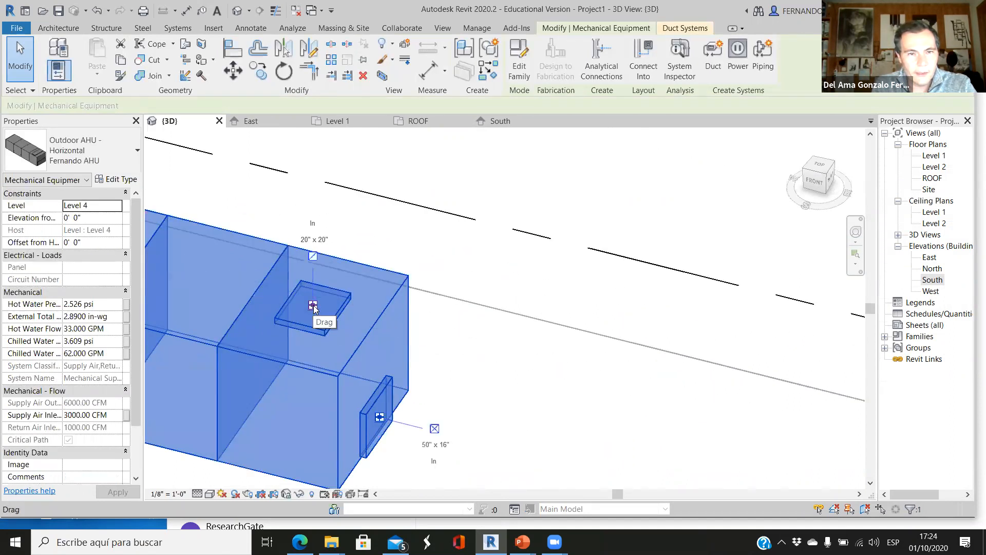
scroll(350, 254, "down", 5)
left_click(524, 254)
scroll(467, 239, "down", 2)
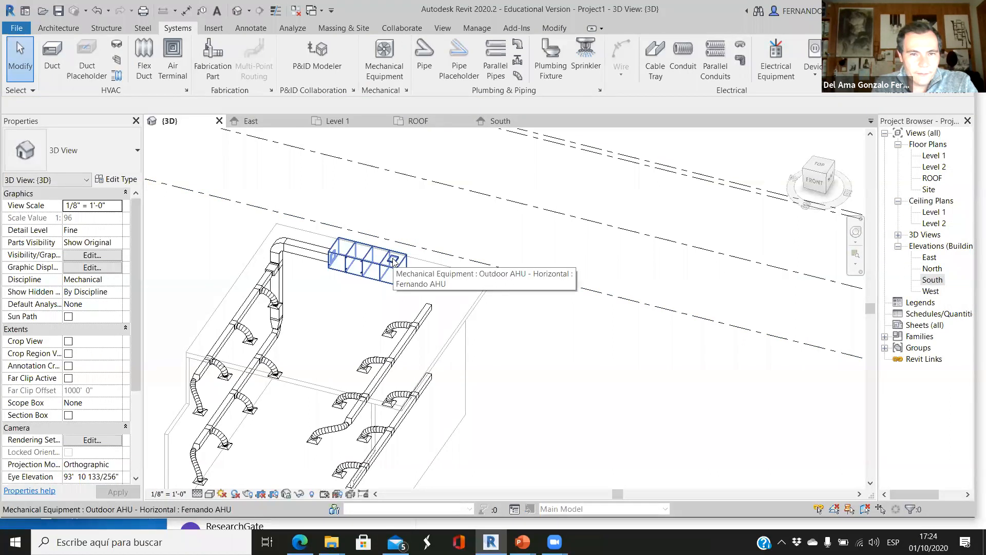
scroll(385, 259, "up", 2)
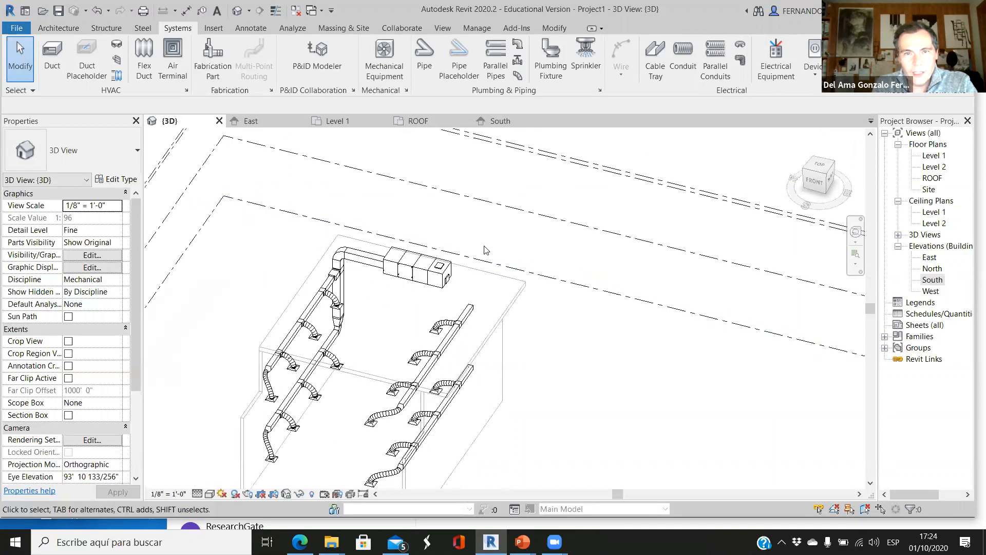
In the South elevation, draw a 20" x 20" duct 4' 0" up from the AHU's top inlet, turning horizontally away from the unit.
left_click(498, 119)
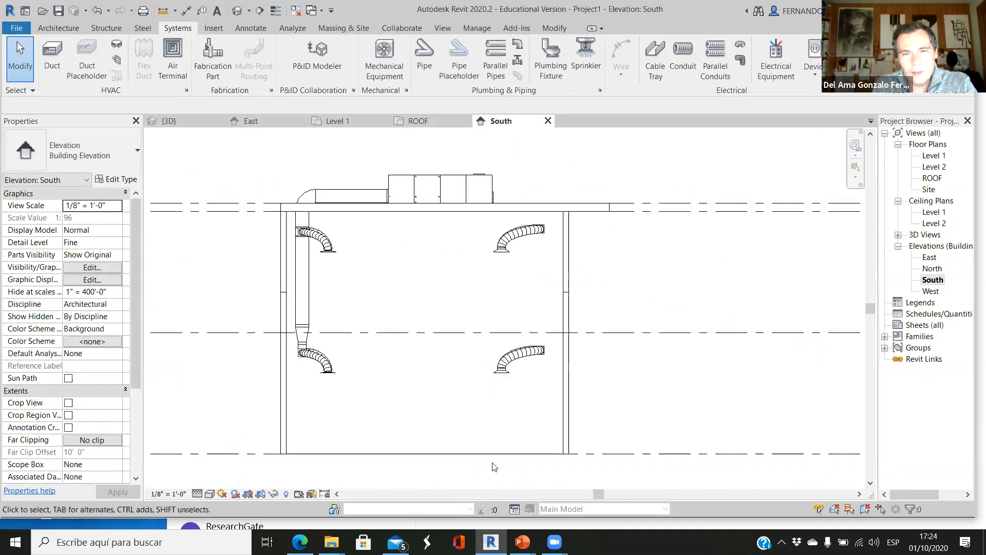
scroll(433, 234, "up", 5)
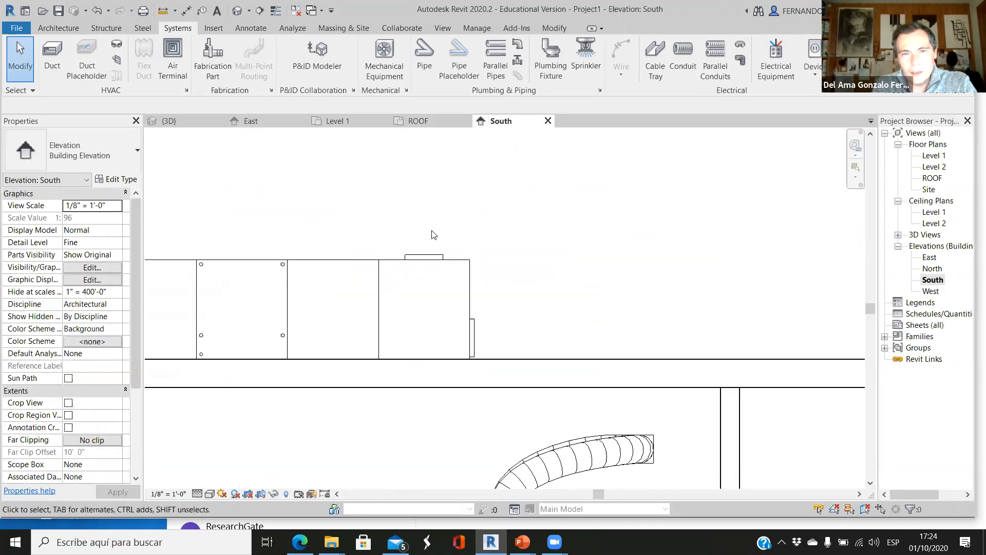
left_click(425, 258)
scroll(425, 255, "up", 2)
right_click(425, 265)
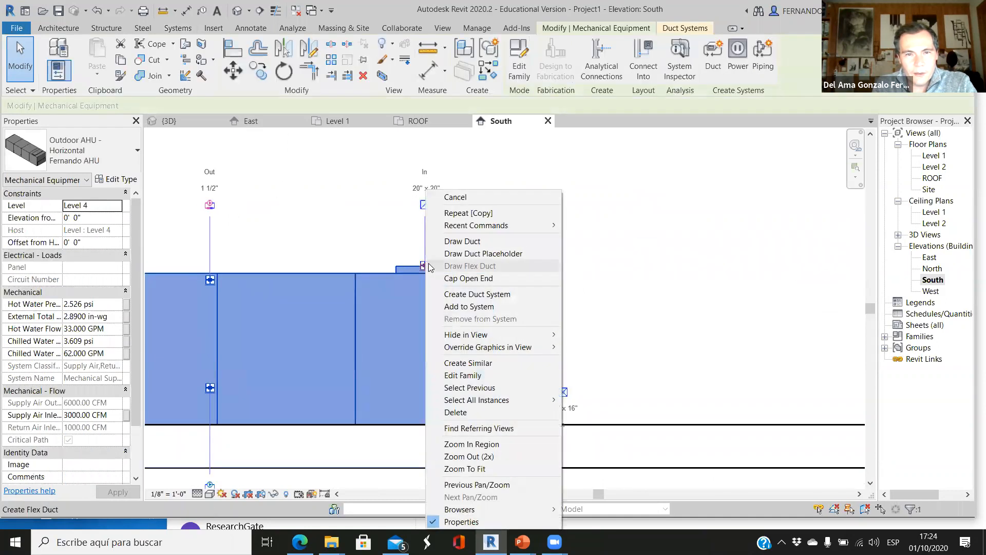
left_click(462, 240)
scroll(387, 298, "down", 4)
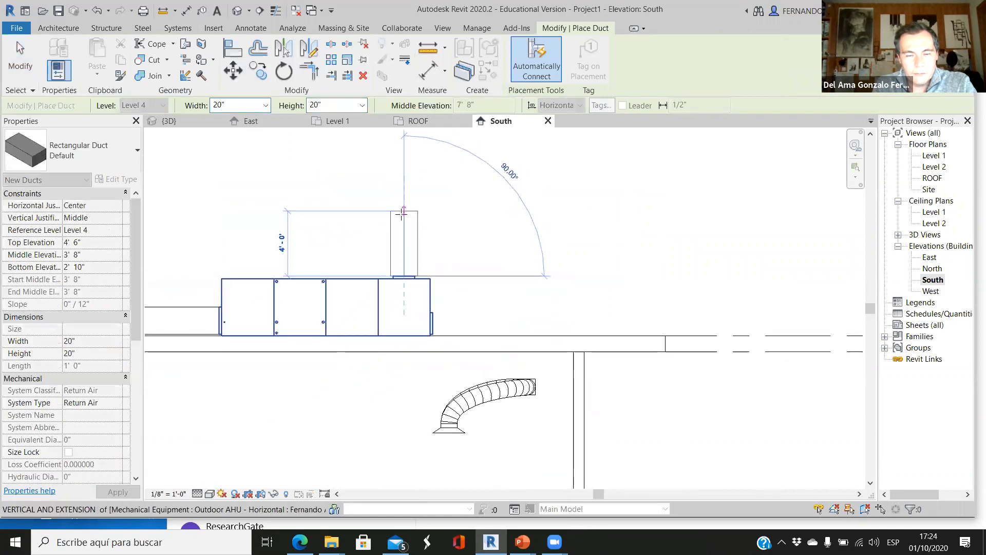
left_click(404, 211)
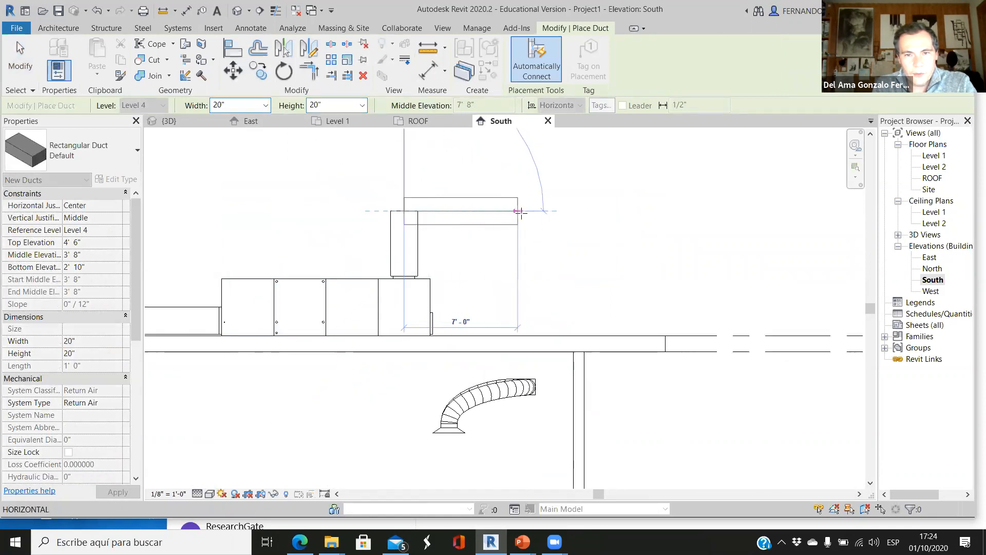
left_click(493, 211)
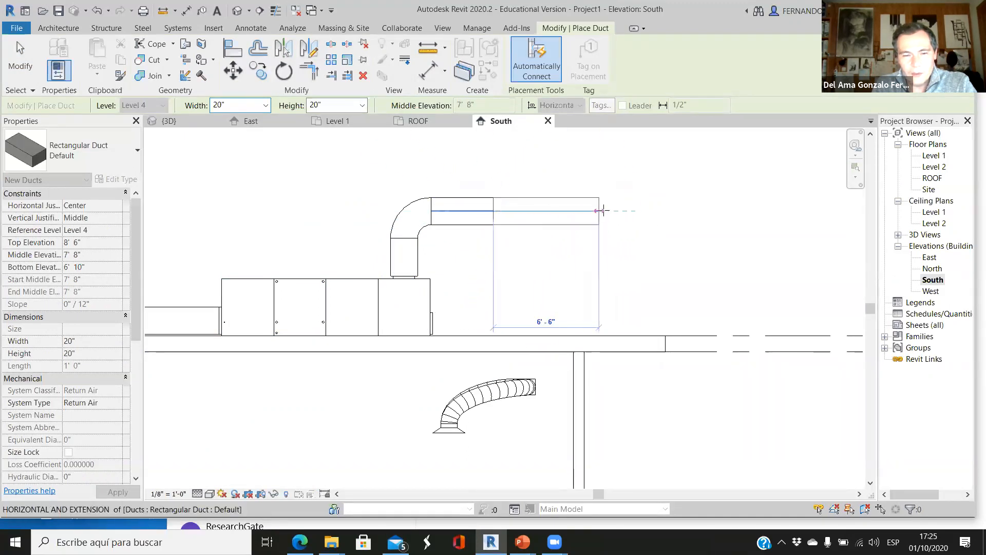
key("Escape")
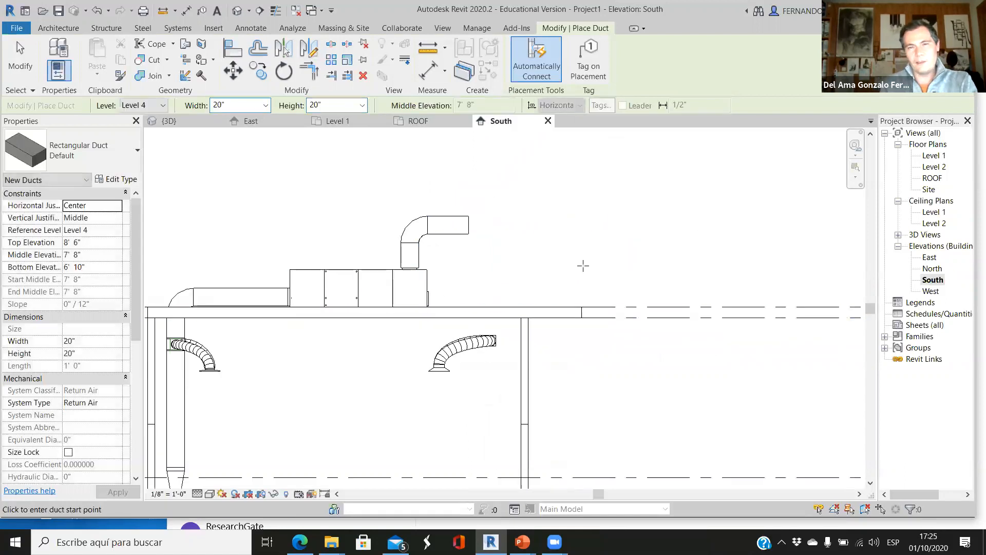
Check how the new return duct and its elbow above the AHU appear in the ROOF floor plan.
scroll(577, 282, "down", 2)
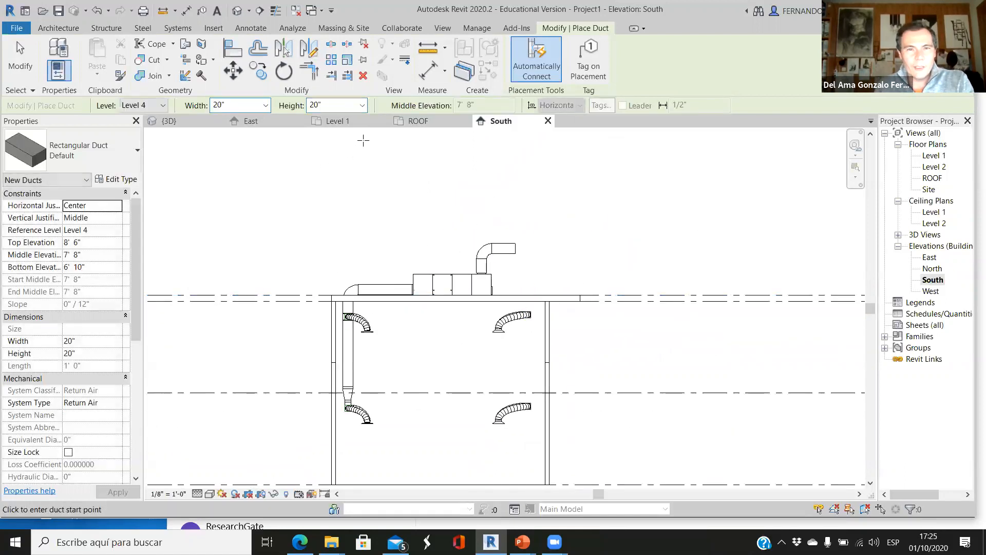
left_click(436, 123)
scroll(426, 272, "up", 3)
key("Escape")
key("Escape")
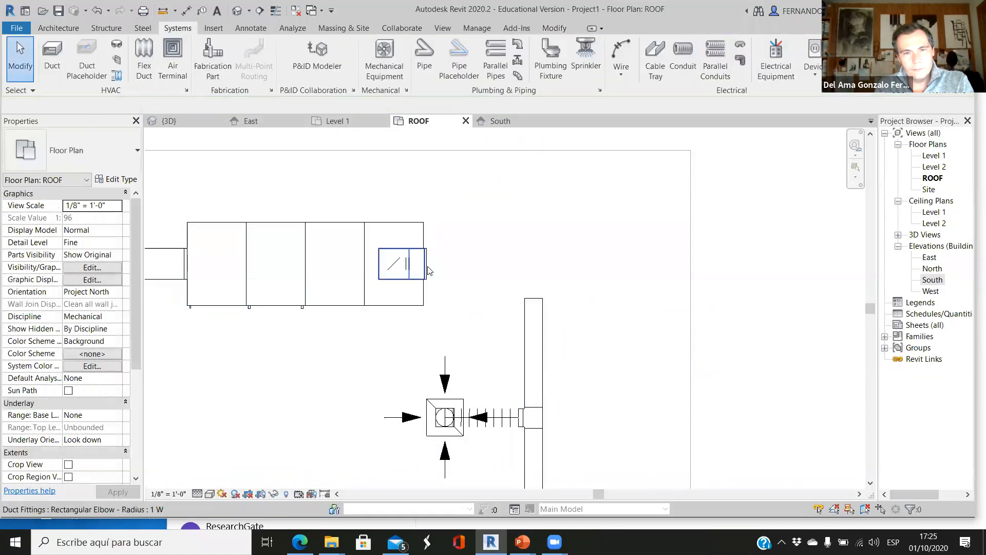
left_click(429, 278)
scroll(437, 267, "up", 3)
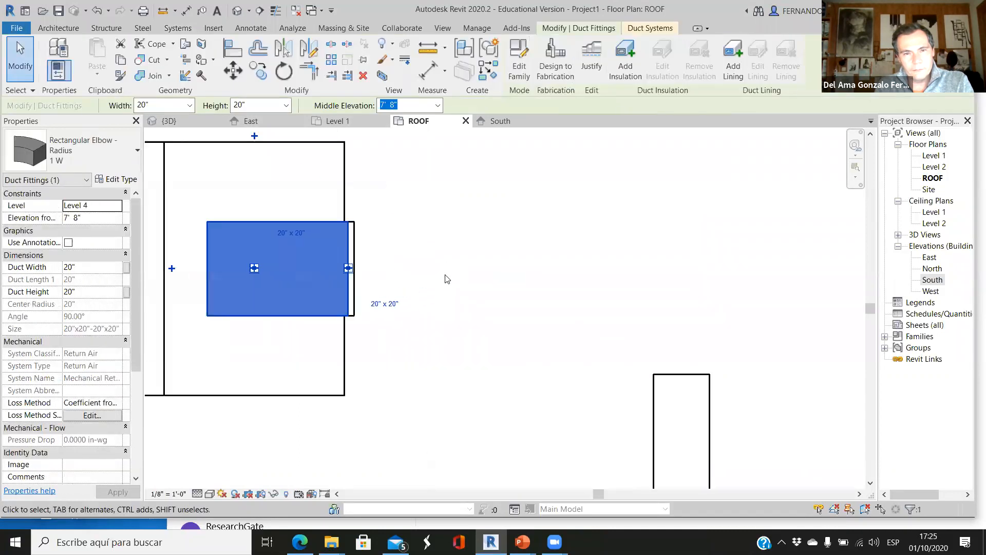
key("Escape")
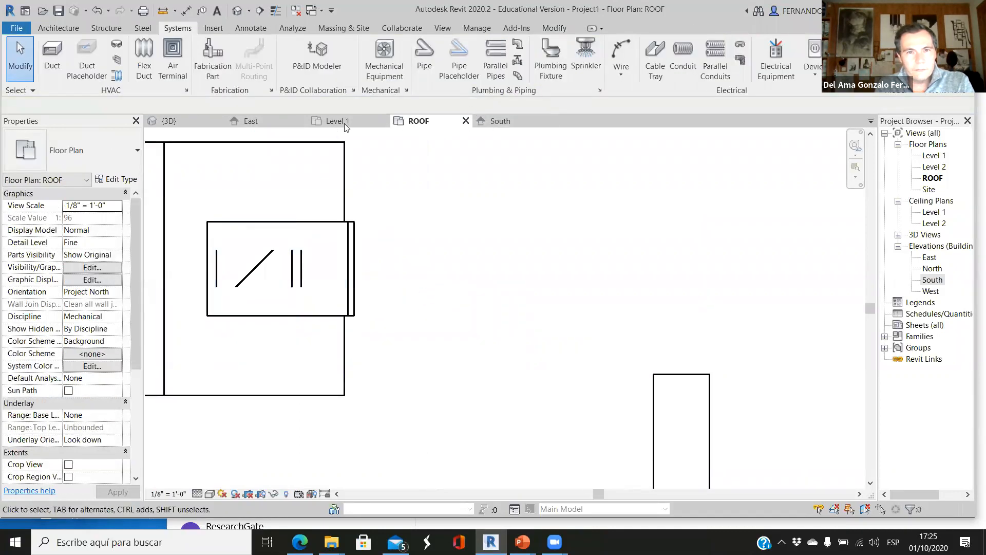
Check the new return duct in the South elevation and from the top in 3D, against the return run's end.
left_click(485, 122)
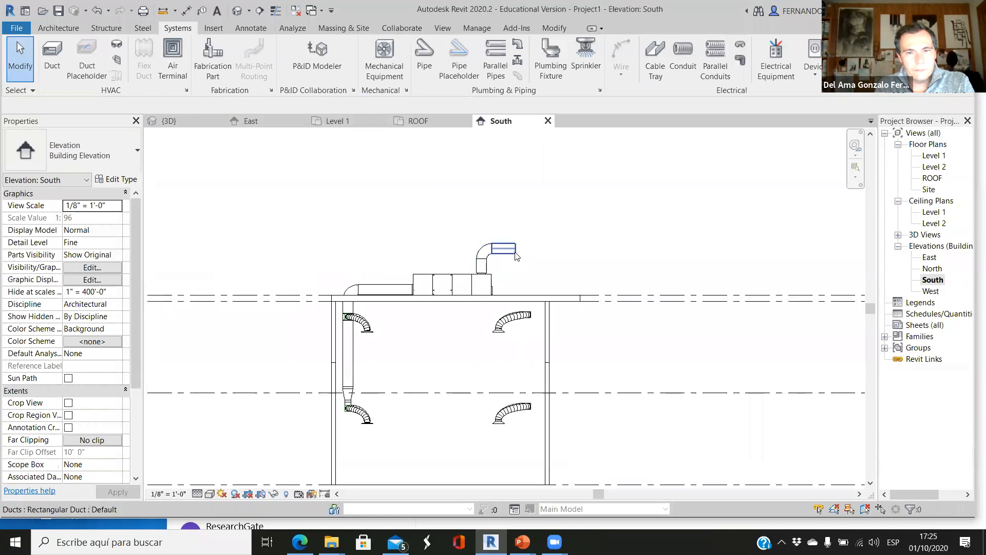
left_click(515, 249)
left_click(584, 188)
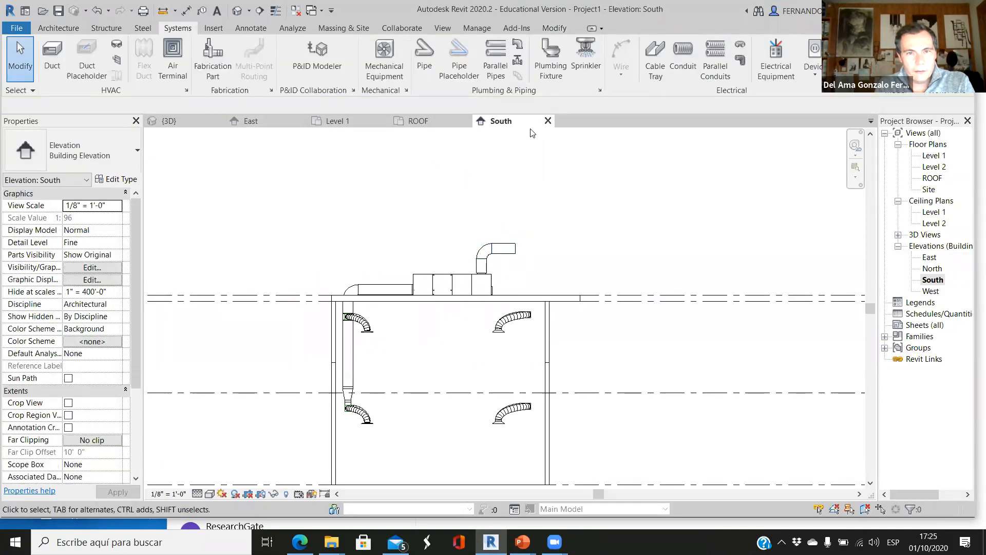
left_click(174, 121)
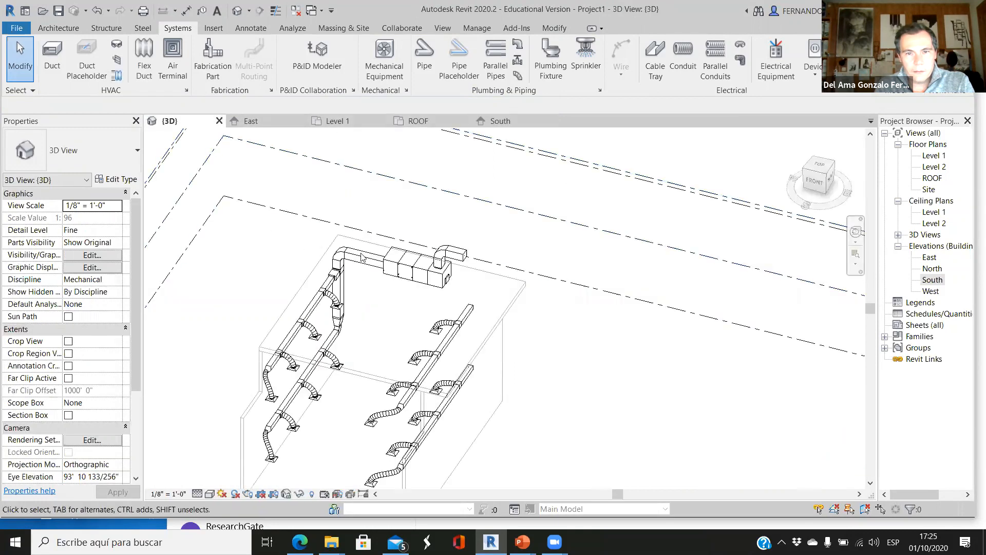
left_click(816, 162)
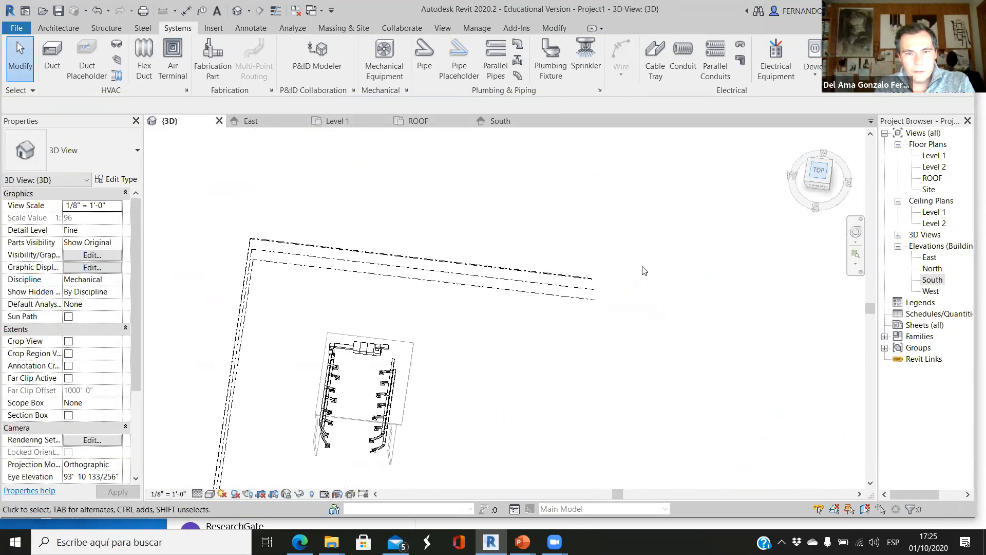
scroll(493, 267, "up", 5)
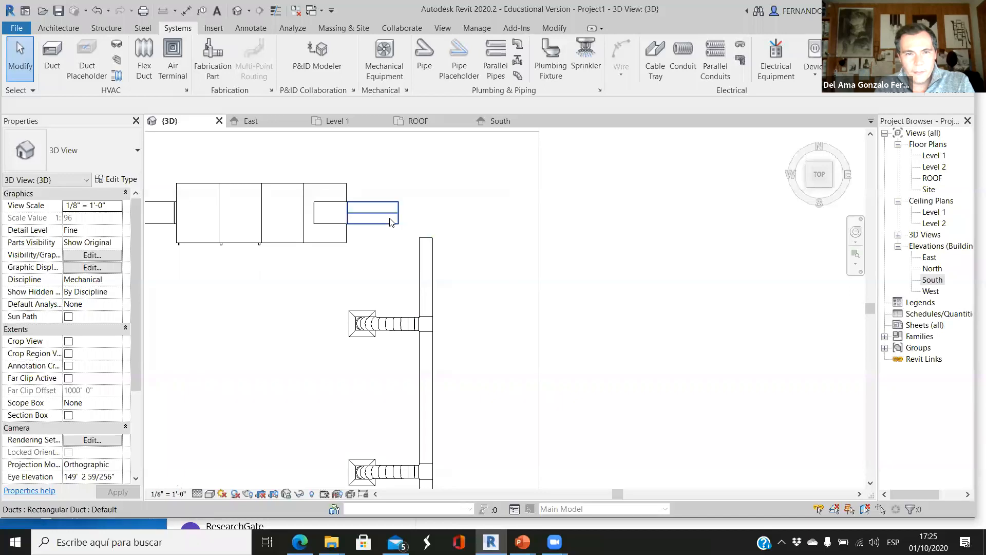
From the top in 3D, extend the AHU's horizontal 20" x 20" return duct to meet the centreline of the return run.
left_click(396, 221)
scroll(397, 222, "up", 2)
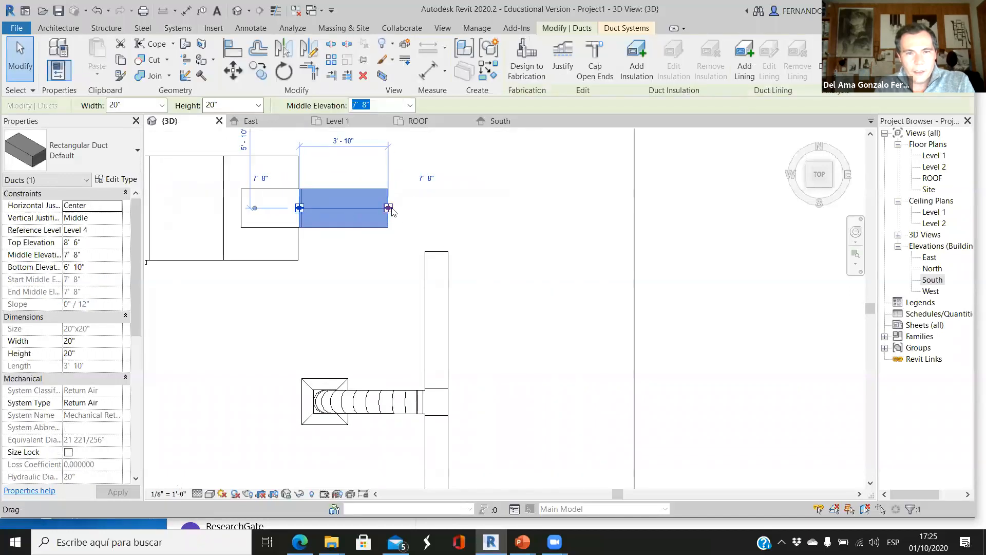
left_click_drag(389, 211, 437, 208)
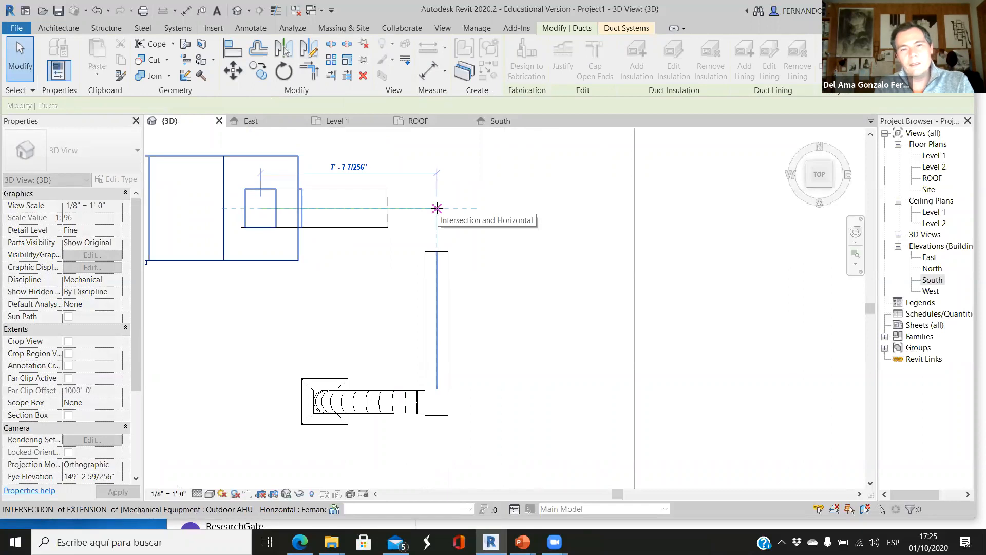
left_click_drag(437, 208, 437, 208)
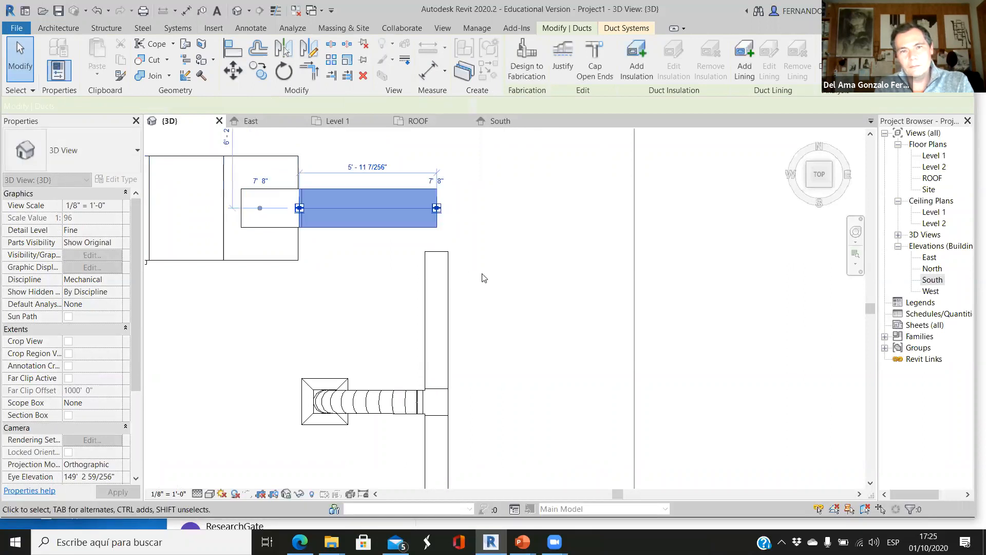
left_click(489, 269)
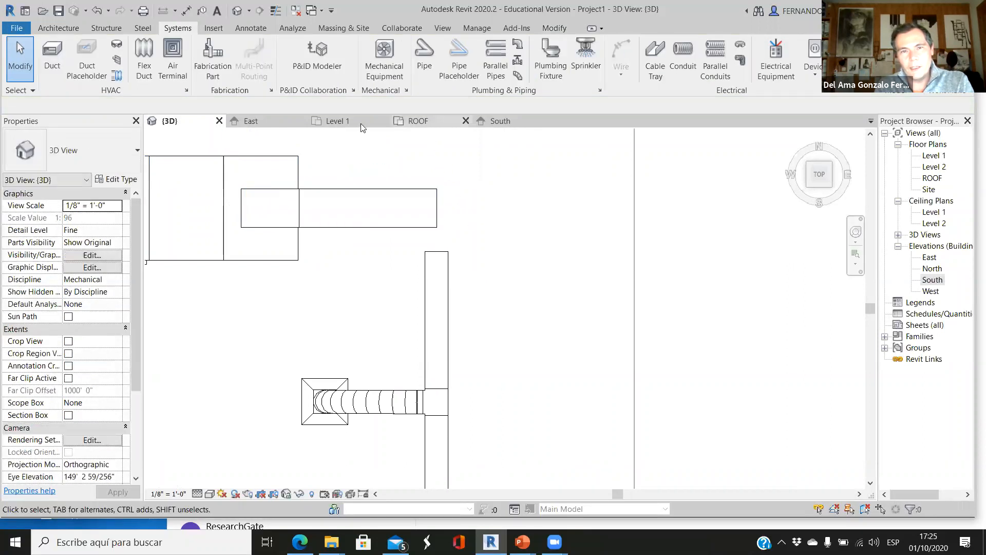
In the South elevation, draw a 20" x 20" duct straight down from the horizontal return duct's free end to a point between ROOF and Level 2.
left_click(507, 126)
scroll(529, 248, "up", 3)
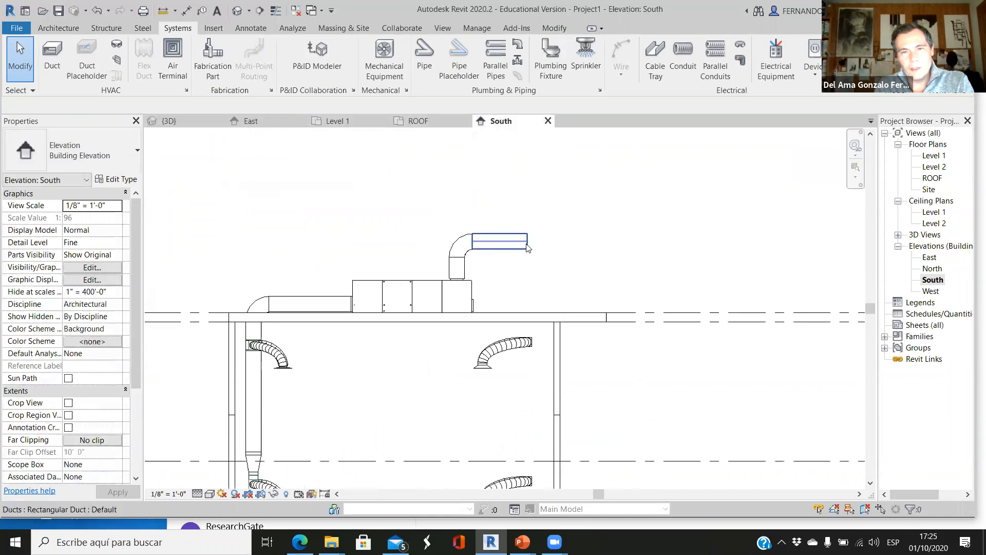
left_click(528, 248)
scroll(529, 248, "up", 2)
right_click(525, 244)
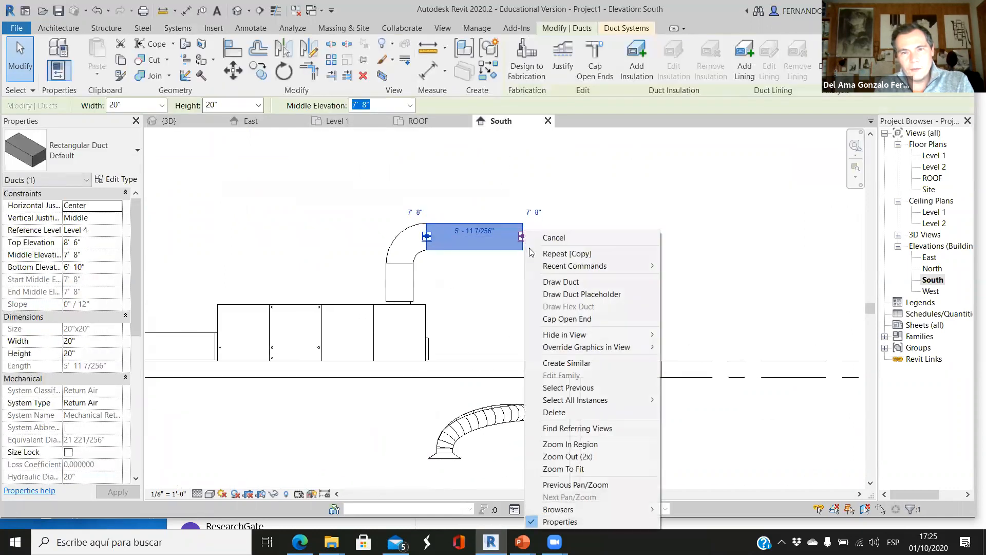
left_click(563, 282)
scroll(524, 329, "down", 2)
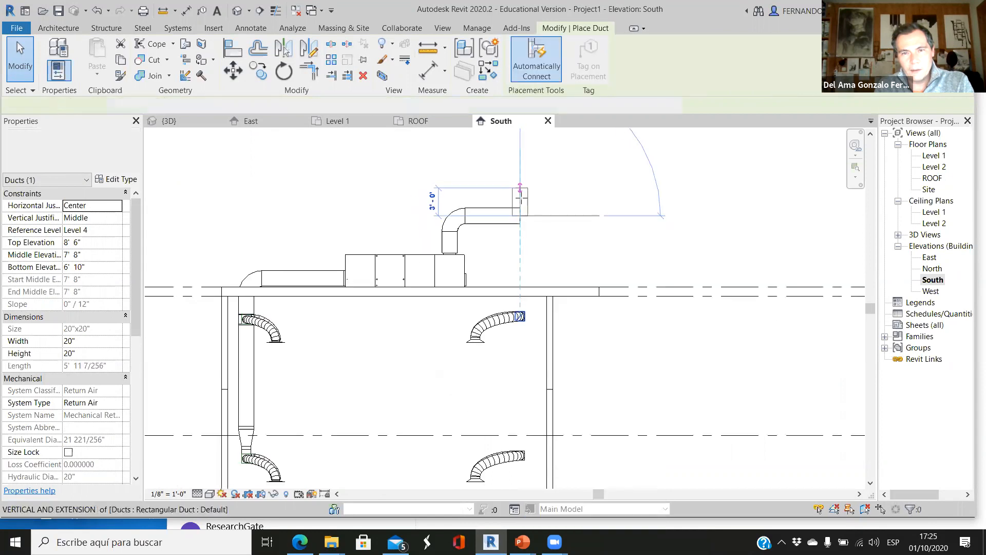
scroll(515, 343, "down", 1)
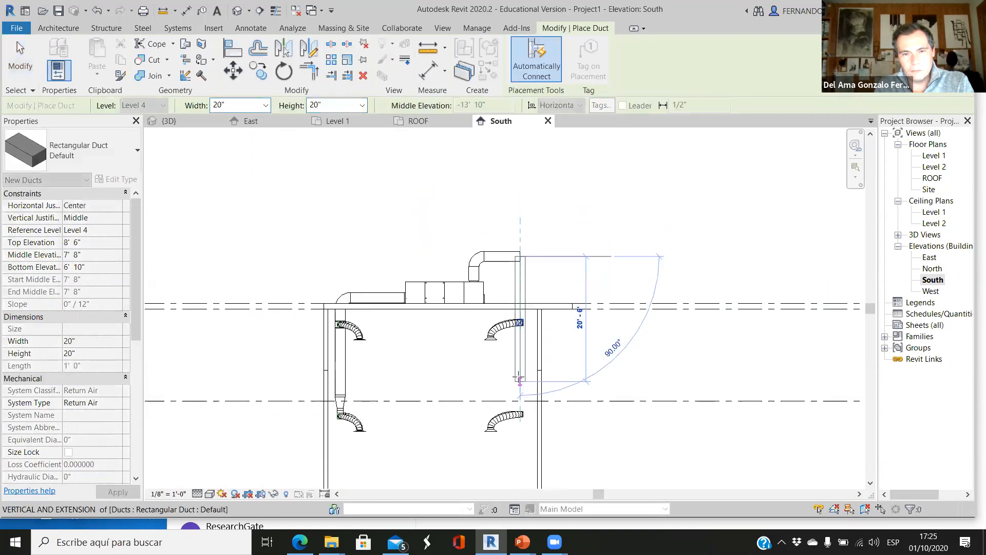
left_click(519, 363)
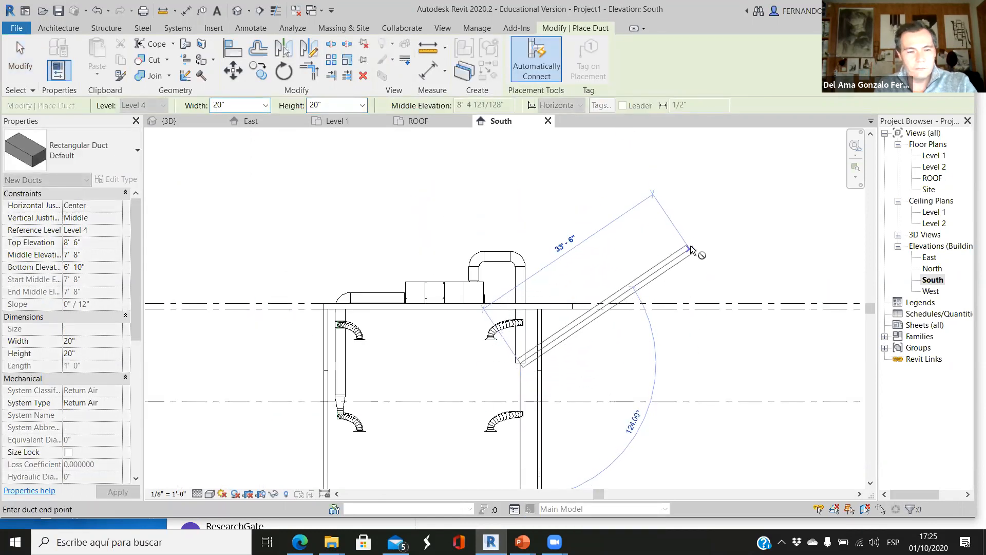
key("Escape")
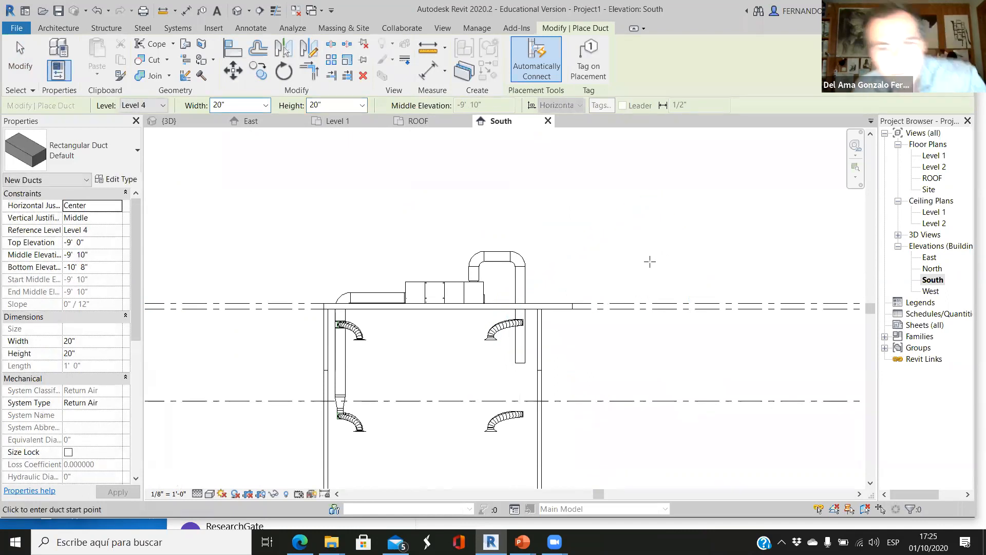
scroll(635, 424, "down", 1)
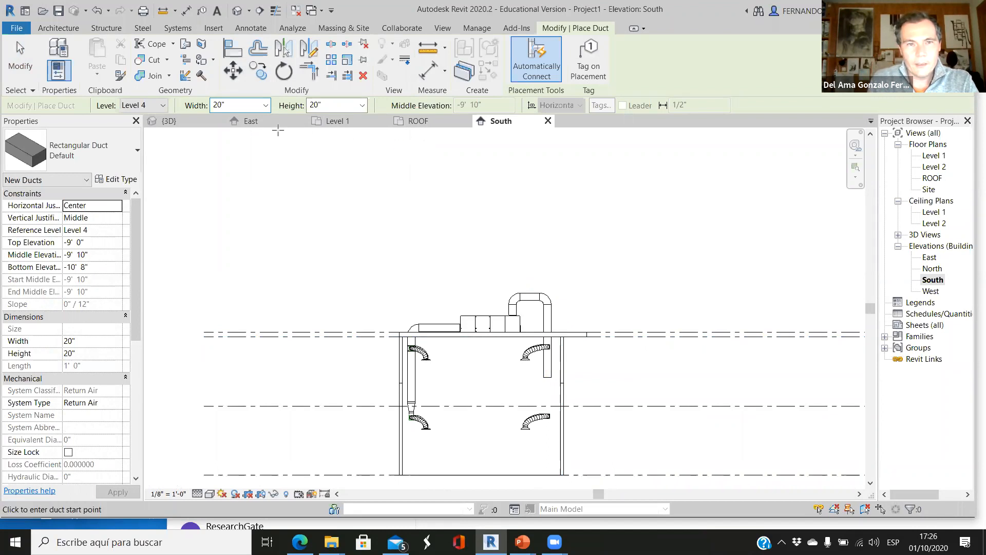
In the East elevation, extend the end duct of the Level 2 return run to the centreline of the 20" x 20" riser to connect them.
left_click(251, 121)
scroll(652, 295, "up", 2)
scroll(538, 266, "up", 2)
scroll(529, 259, "up", 3)
key("Escape")
key("Escape")
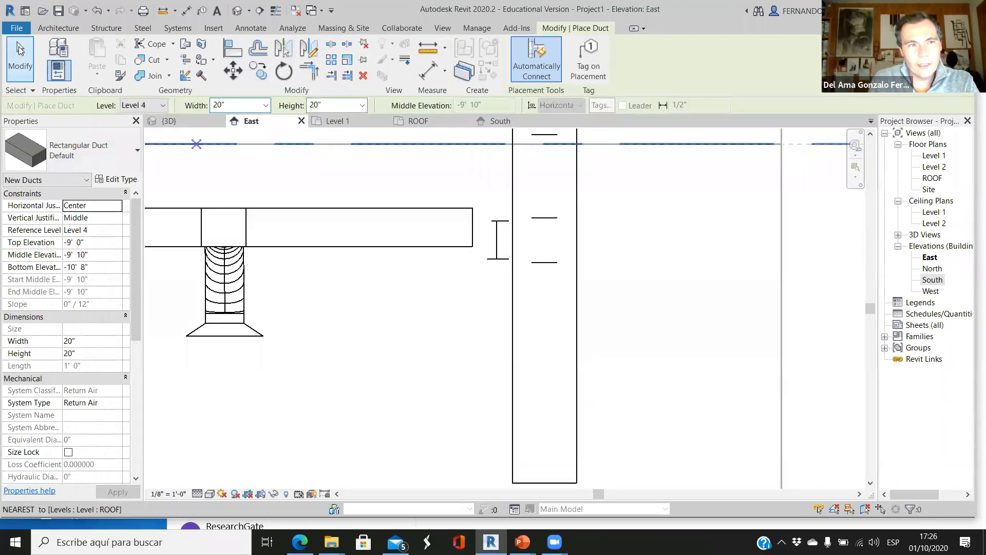
left_click(448, 225)
left_click_drag(472, 226, 544, 226)
scroll(553, 264, "down", 4)
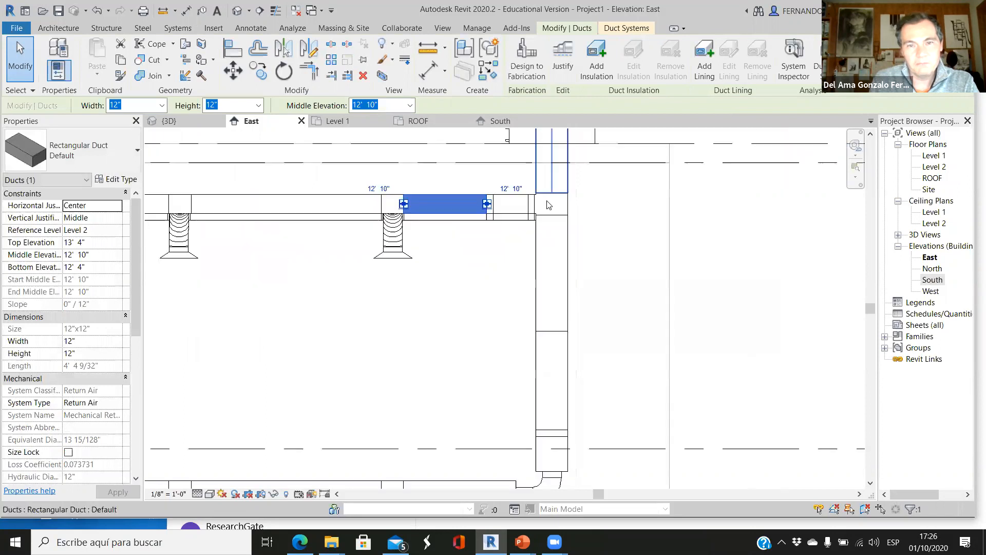
Extend the Level 1 return run's end duct to the riser's centreline and connect the 20" x 20" riser down to it.
scroll(570, 334, "up", 3)
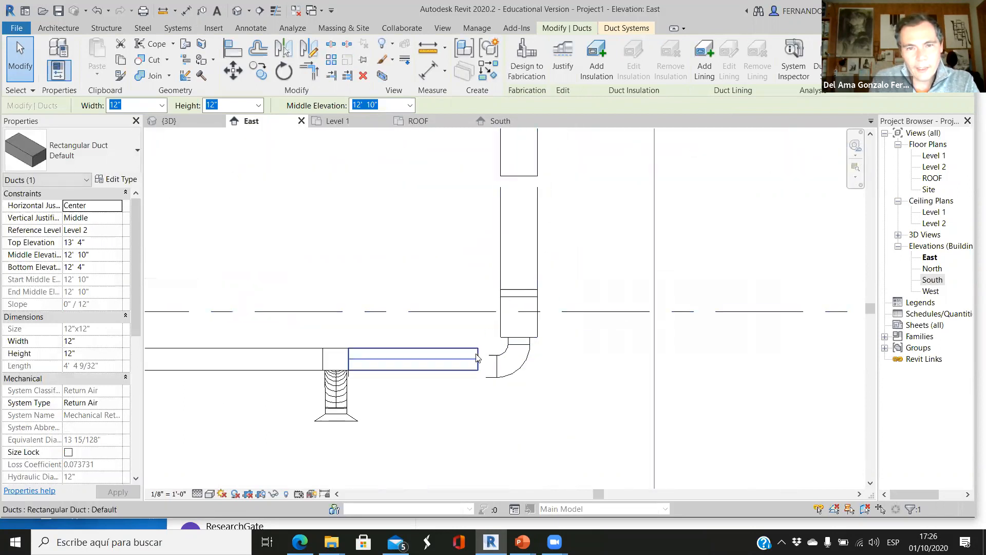
left_click(465, 359)
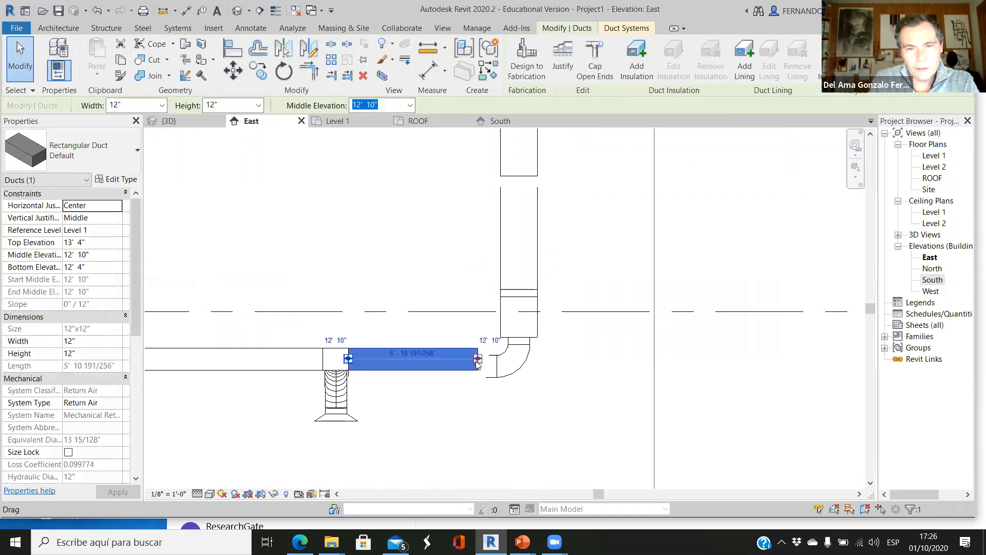
left_click_drag(477, 361, 520, 358)
left_click(523, 177)
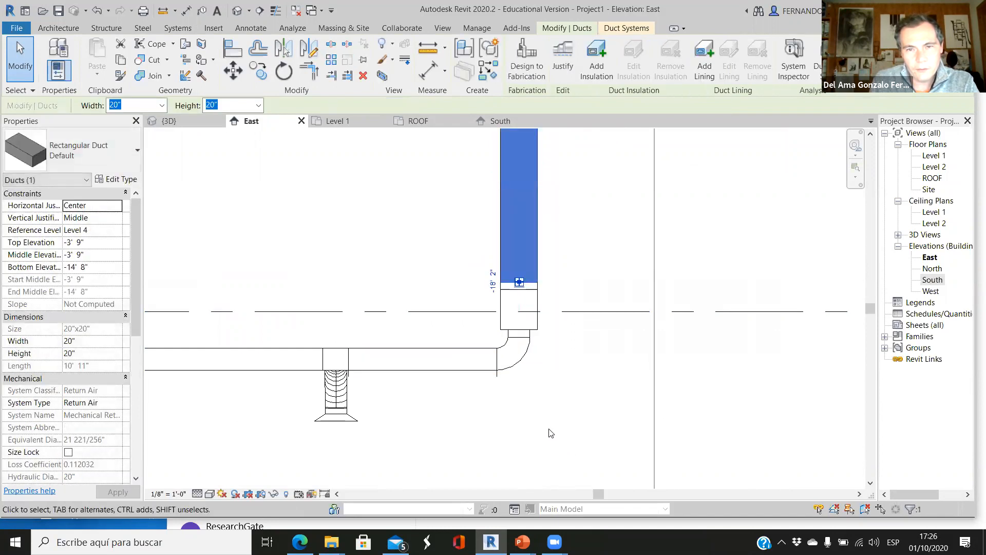
left_click(551, 433)
scroll(557, 350, "down", 5)
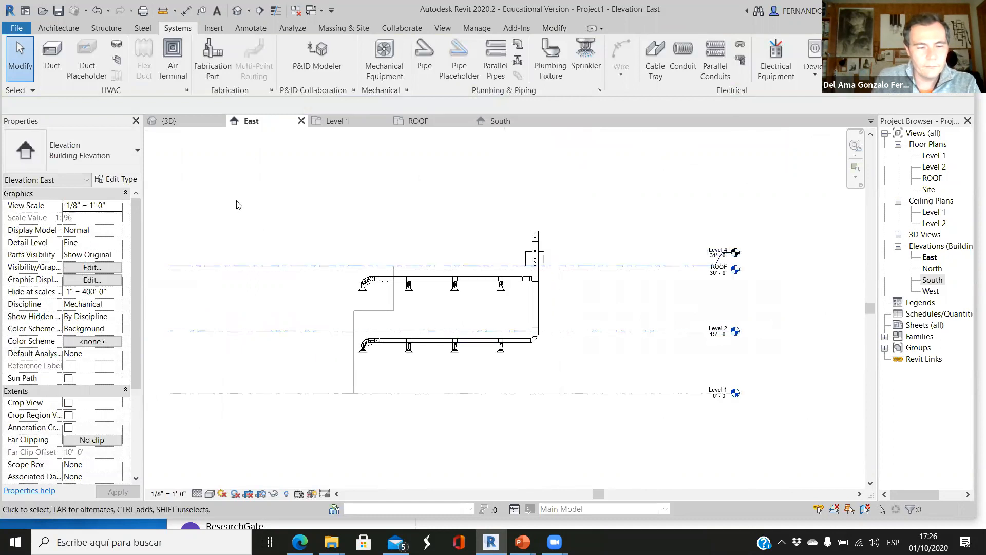
Inspect the return riser in 3D, including its link to the AHU and its connections to the return runs on both levels.
left_click(180, 121)
scroll(355, 278, "up", 3)
middle_click_drag(400, 351, 442, 209, "shift")
scroll(441, 211, "down", 4)
middle_click_drag(431, 318, 373, 204, "shift")
scroll(424, 222, "up", 5)
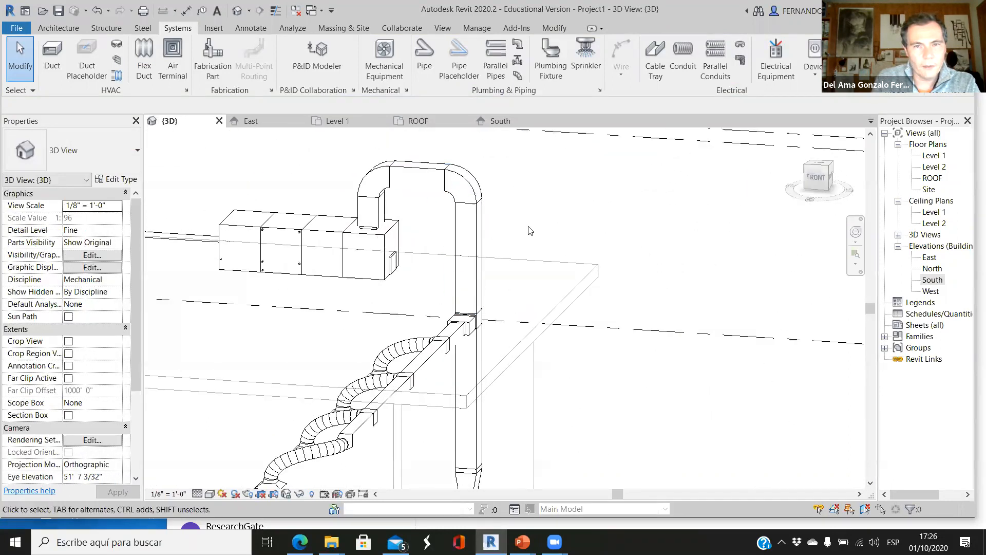
scroll(561, 215, "down", 4)
scroll(546, 246, "up", 3)
middle_click_drag(561, 401, 568, 423, "shift")
scroll(538, 398, "up", 2)
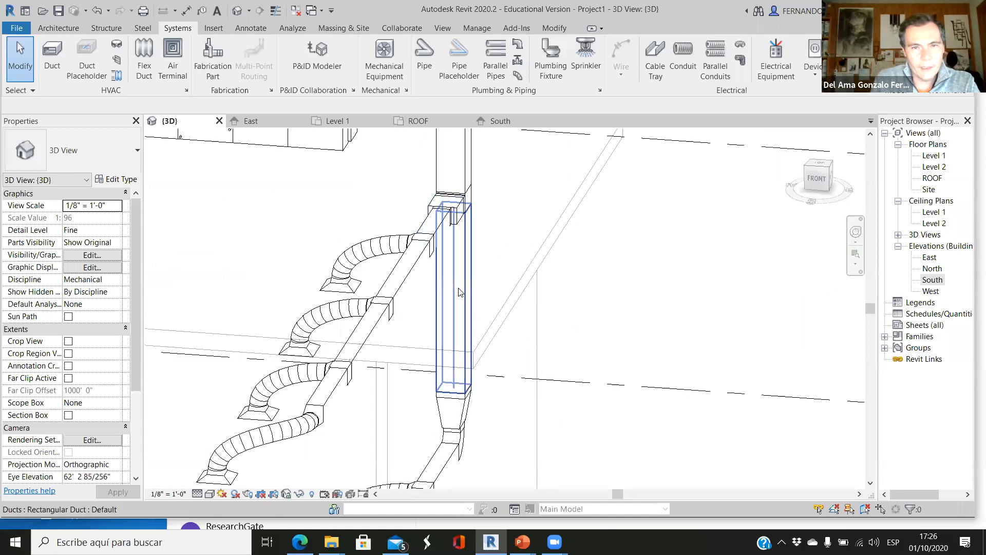
scroll(459, 292, "down", 2)
scroll(454, 206, "up", 3)
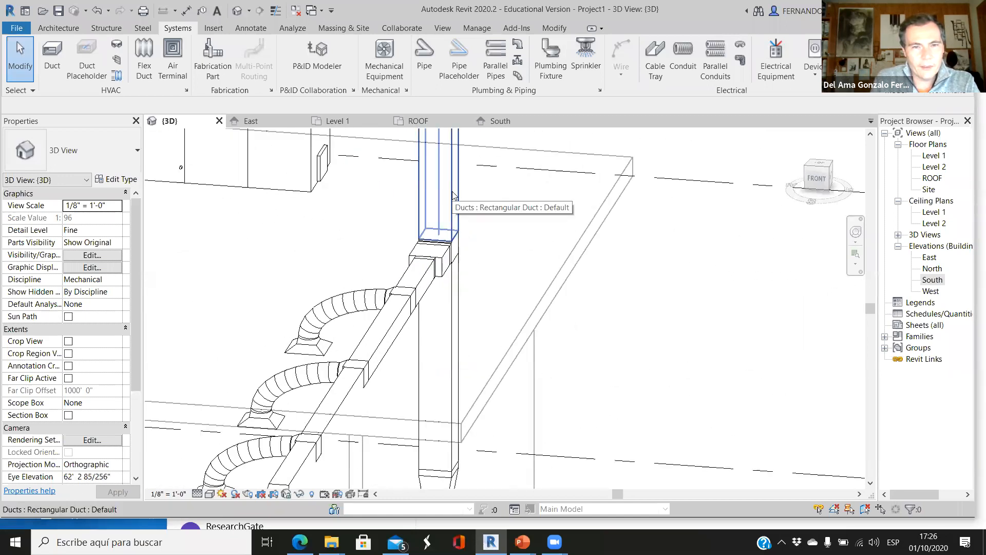
scroll(362, 228, "down", 1)
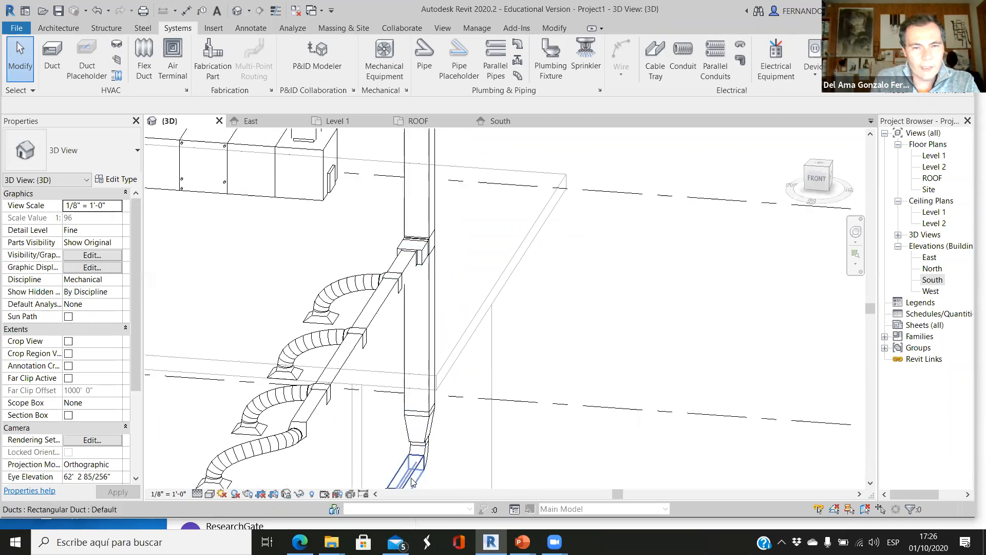
Check the flow properties of the 20" x 20" return riser section above the Level 2 connection.
left_click(419, 185)
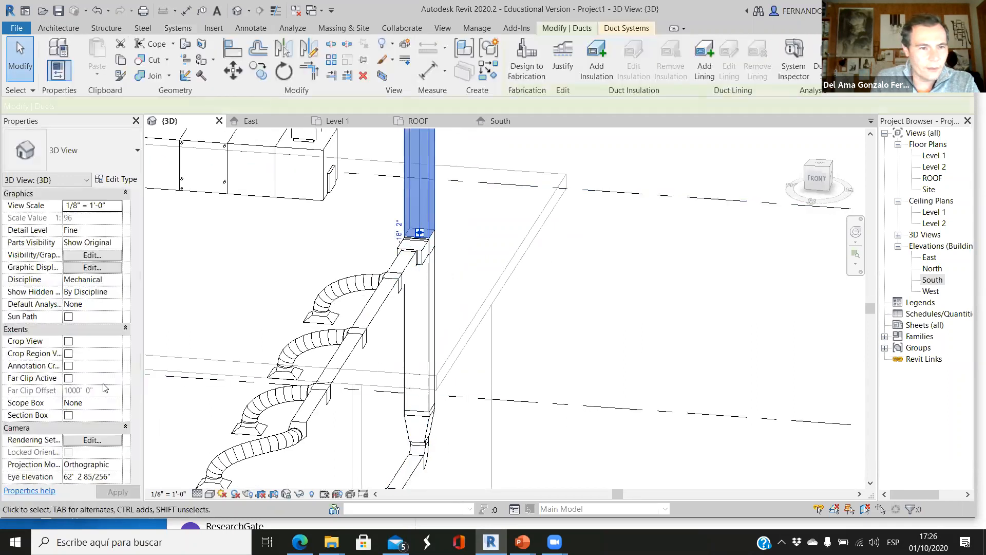
scroll(100, 373, "down", 6)
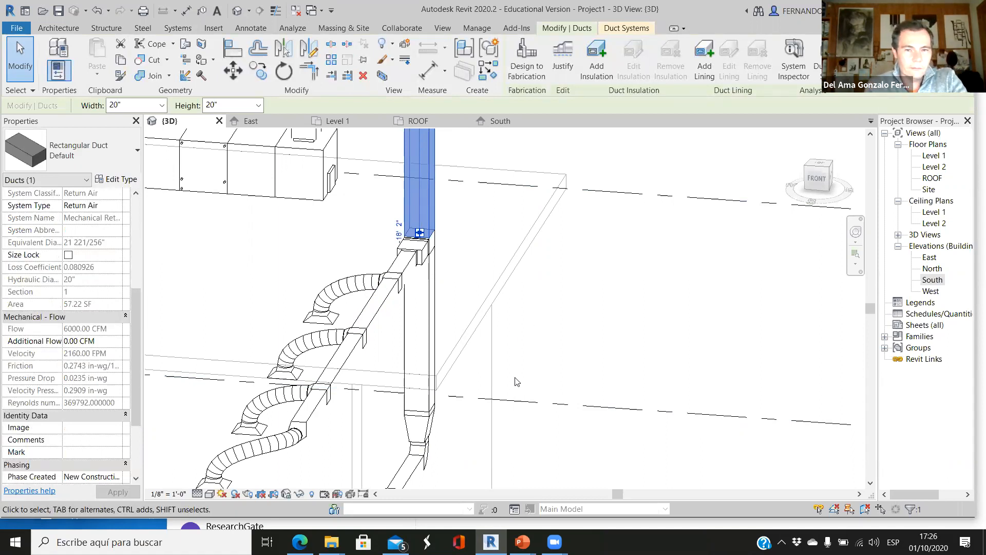
left_click(641, 333)
Review the complete supply and return duct systems around the AHU from several angles in 3D.
middle_click_drag(639, 330, 586, 327, "shift")
scroll(574, 323, "up", 4)
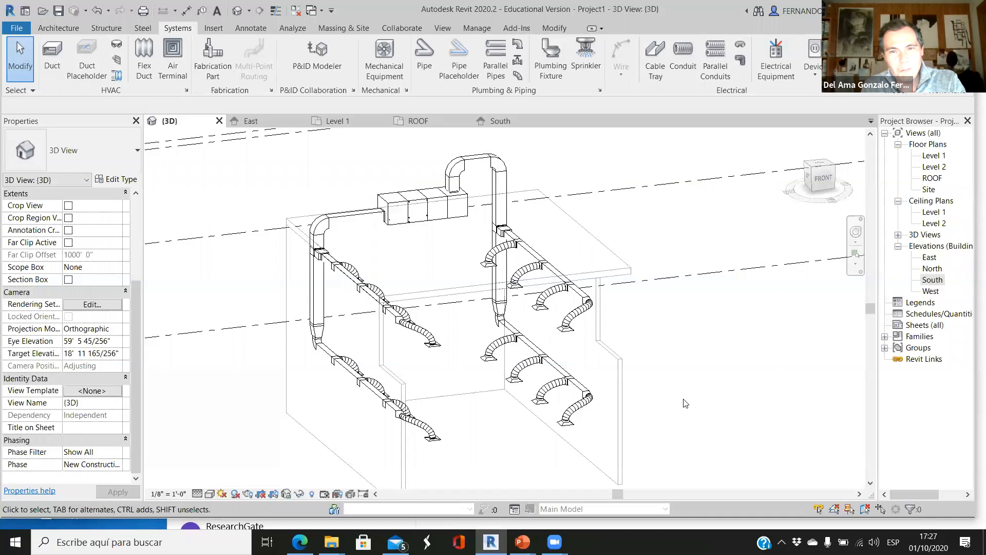
middle_click_drag(725, 422, 599, 442, "shift")
scroll(572, 358, "down", 2)
scroll(564, 210, "up", 3)
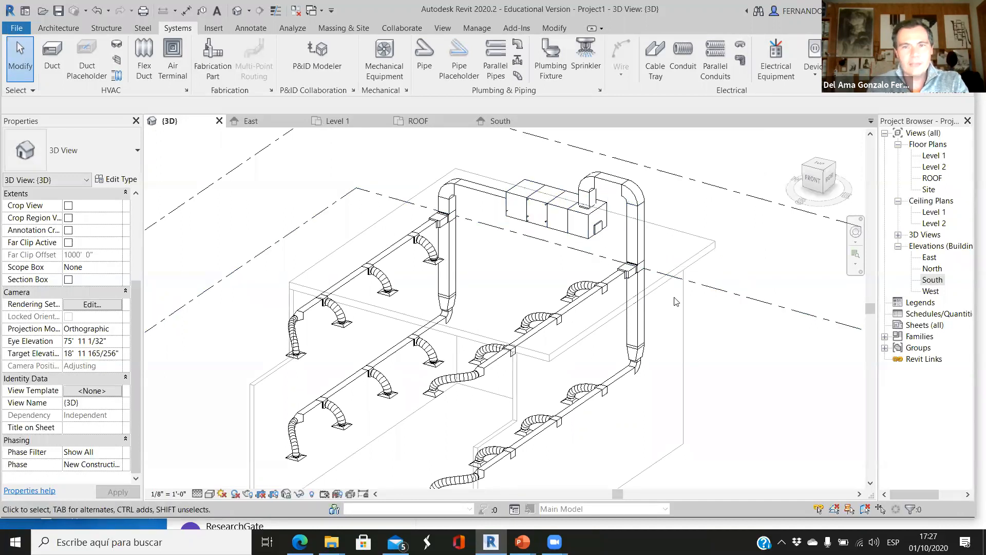
scroll(576, 370, "up", 2)
scroll(504, 432, "down", 2)
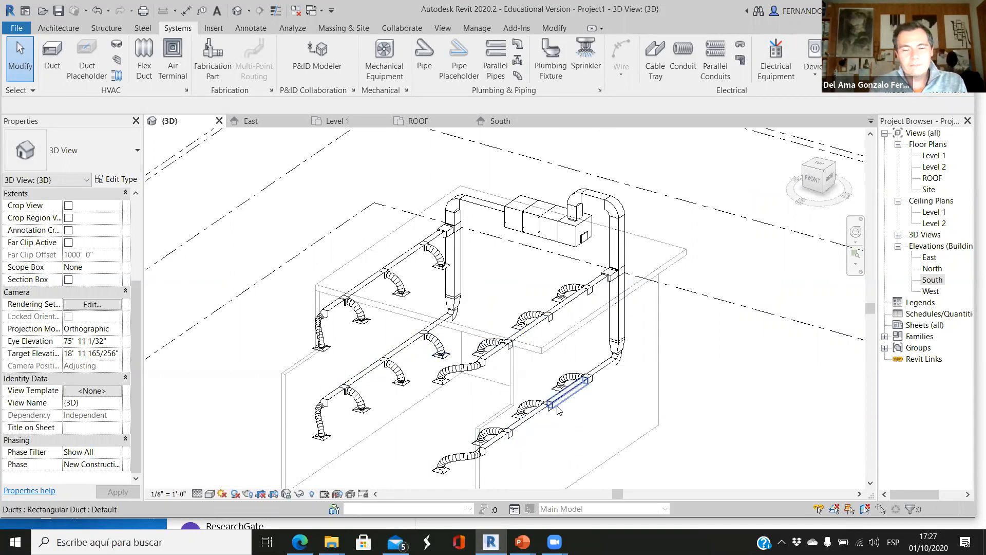
scroll(589, 408, "up", 1)
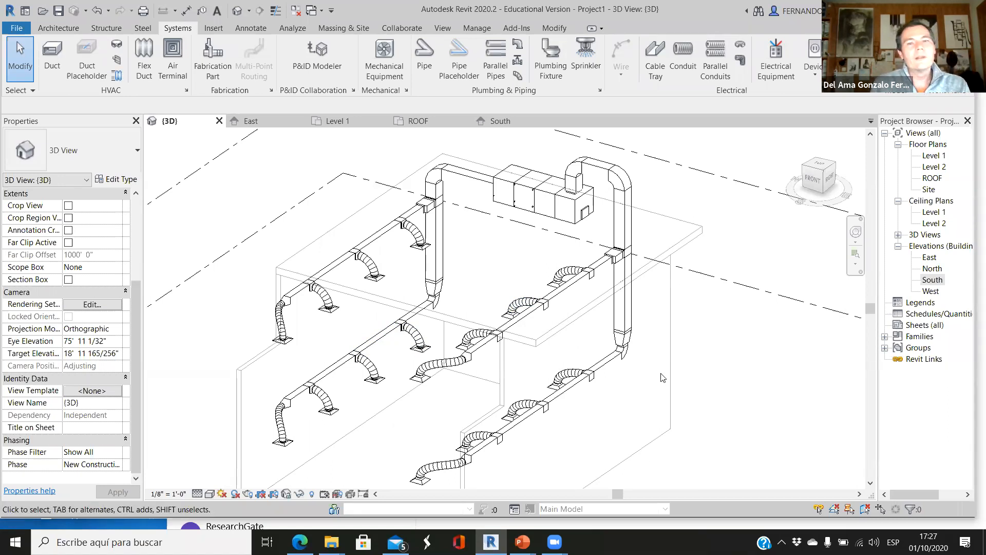
scroll(491, 304, "up", 1)
scroll(482, 313, "down", 2)
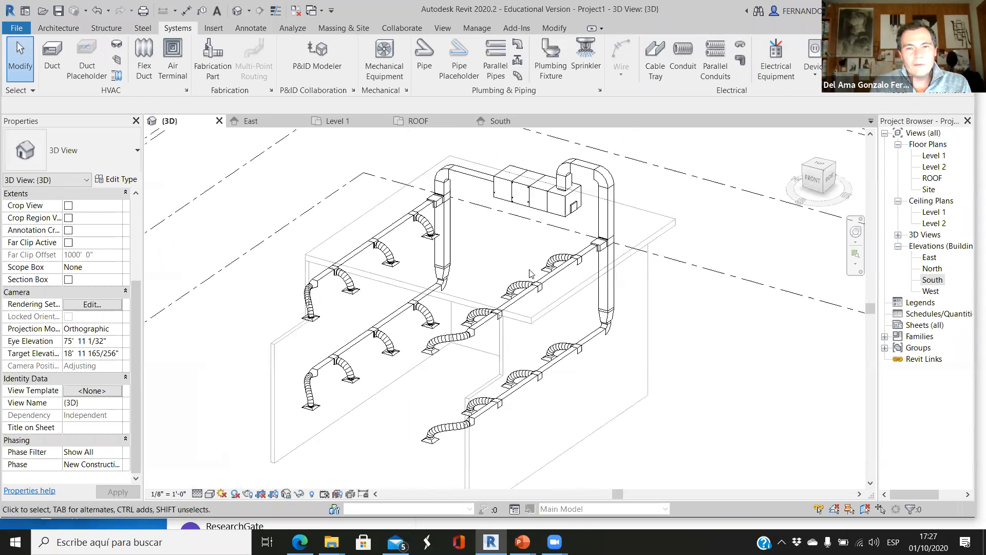
middle_click_drag(516, 388, 504, 451, "shift")
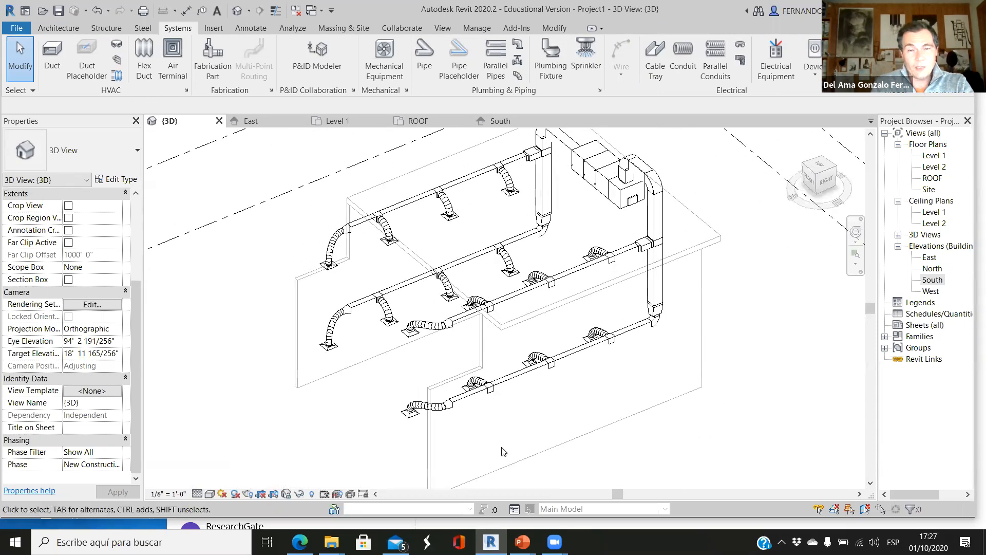
middle_click_drag(540, 360, 624, 429, "shift")
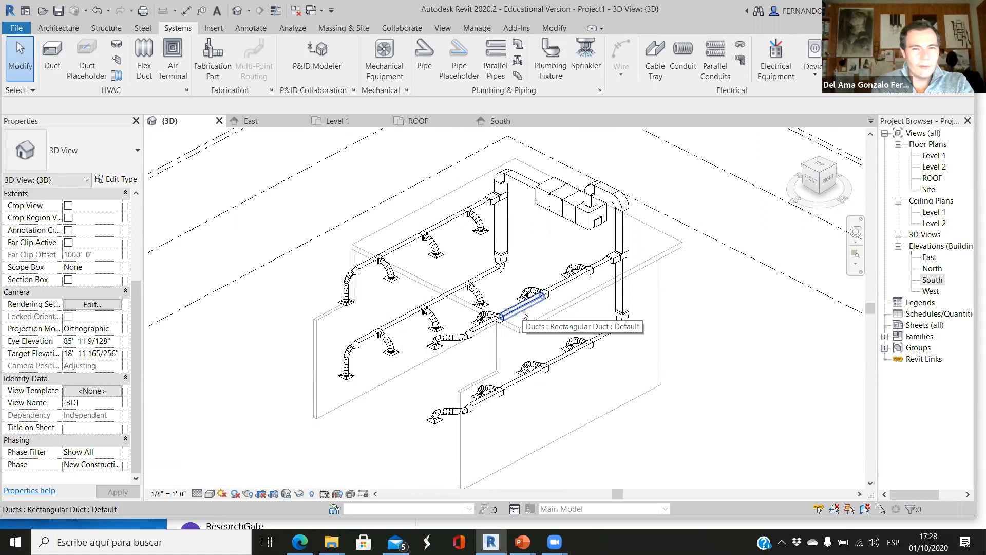
Compare the flow and velocity of the Level 2 12" x 12" return duct beside the riser with those of the riser's upper section.
scroll(614, 267, "up", 4)
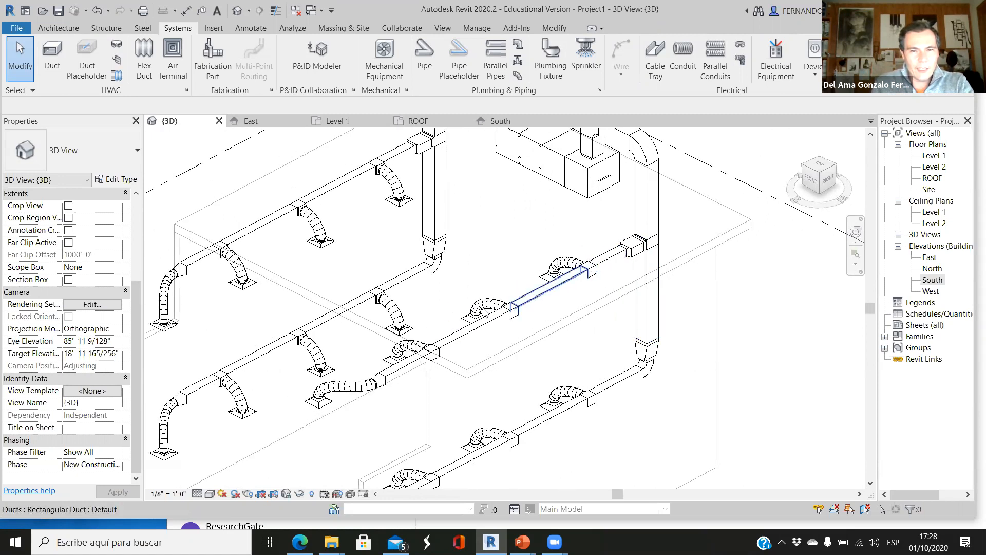
left_click(617, 260)
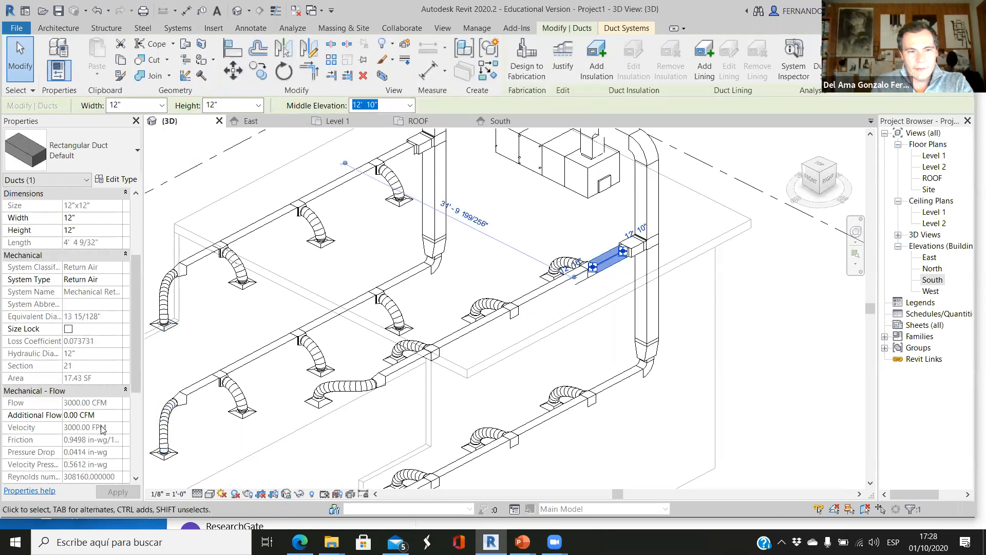
left_click(657, 203)
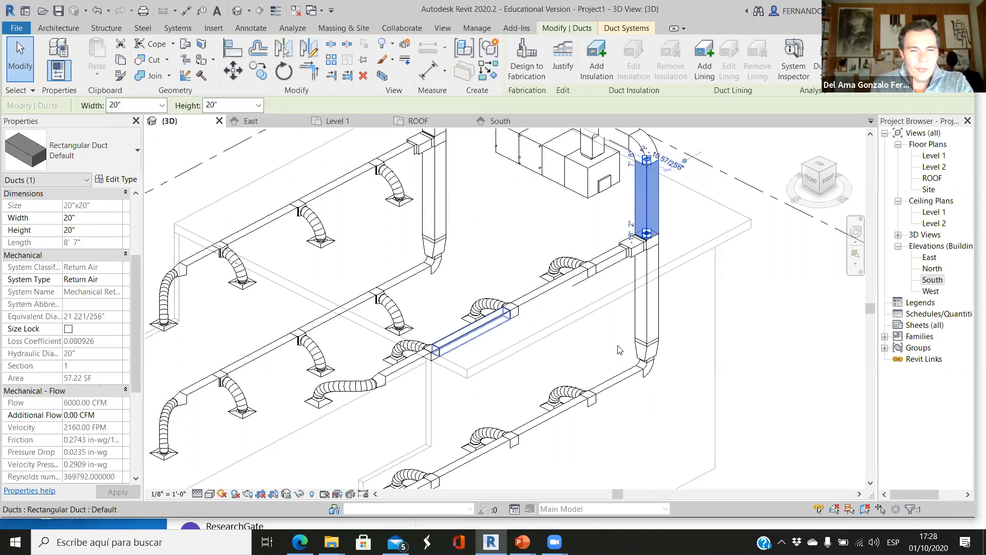
left_click(749, 347)
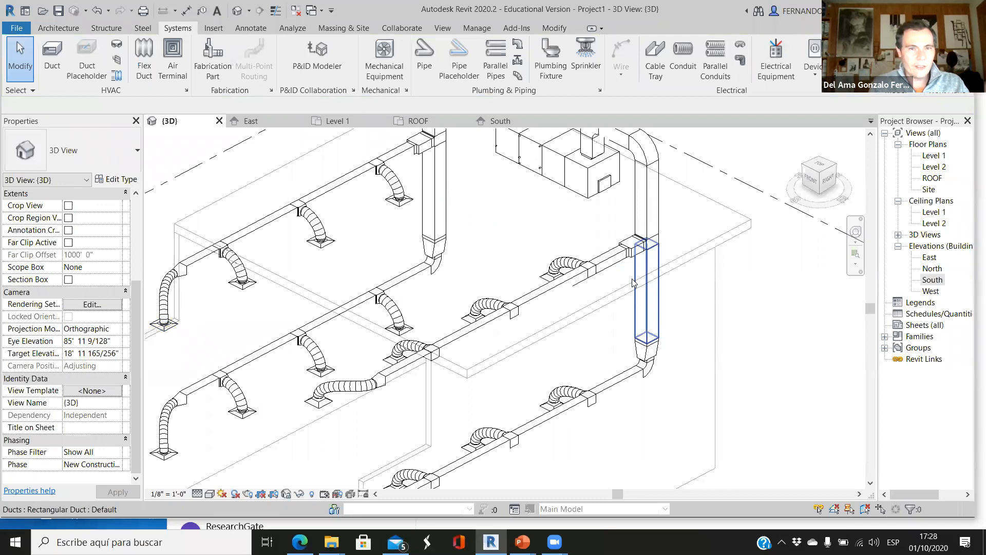
scroll(633, 282, "down", 2)
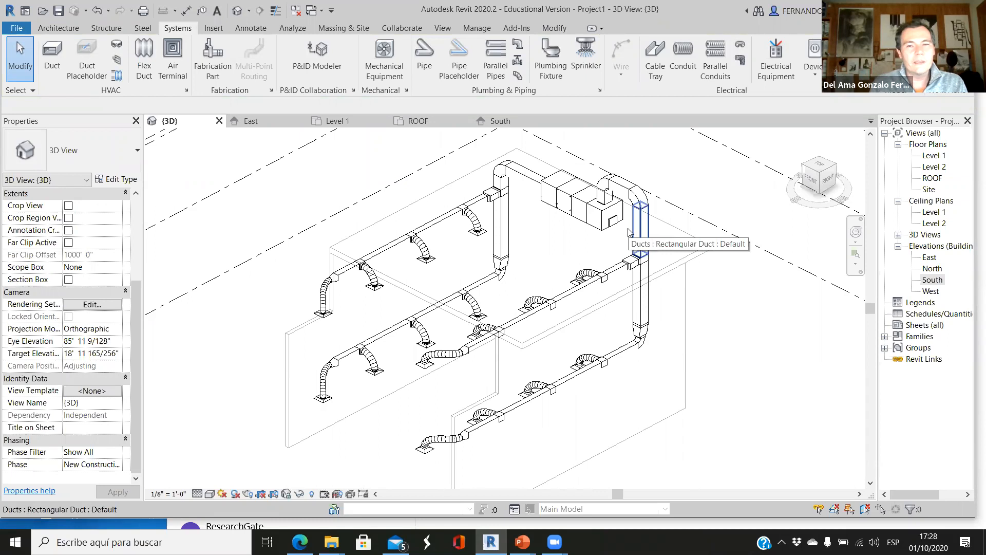
Examine the return riser, both levels' duct runs and the roof AHU from opposite sides in 3D.
scroll(652, 286, "up", 2)
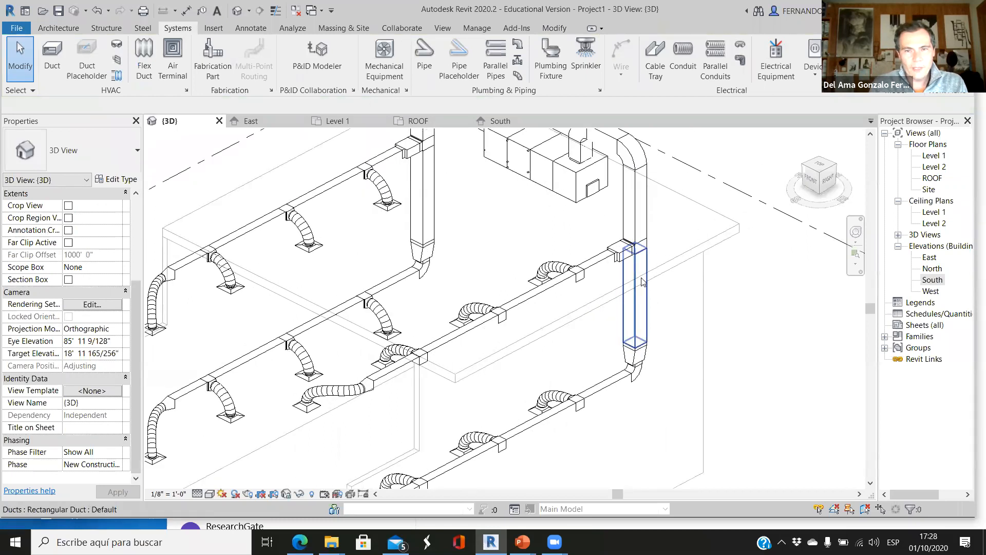
scroll(483, 304, "down", 2)
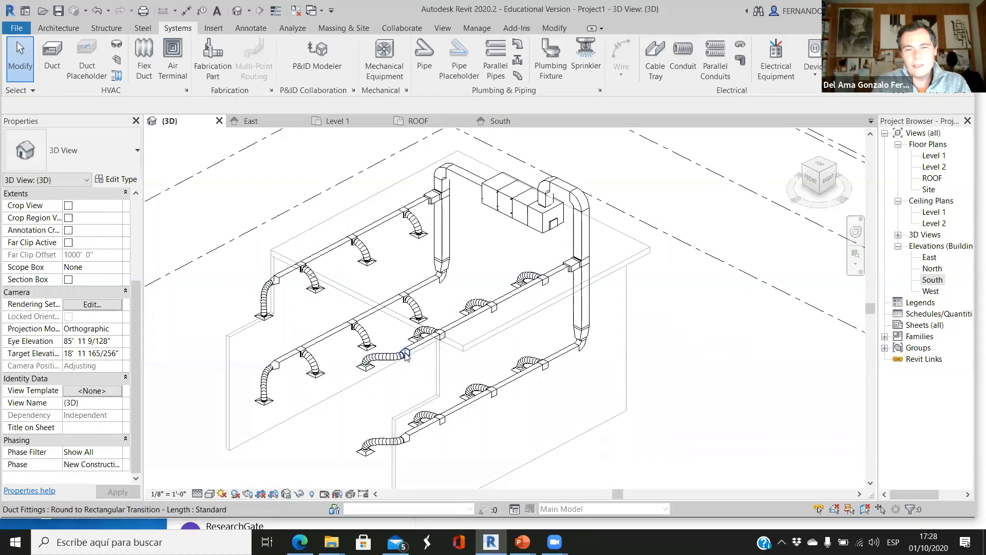
middle_click_drag(456, 402, 593, 430, "shift")
scroll(452, 277, "down", 2)
scroll(506, 446, "up", 3)
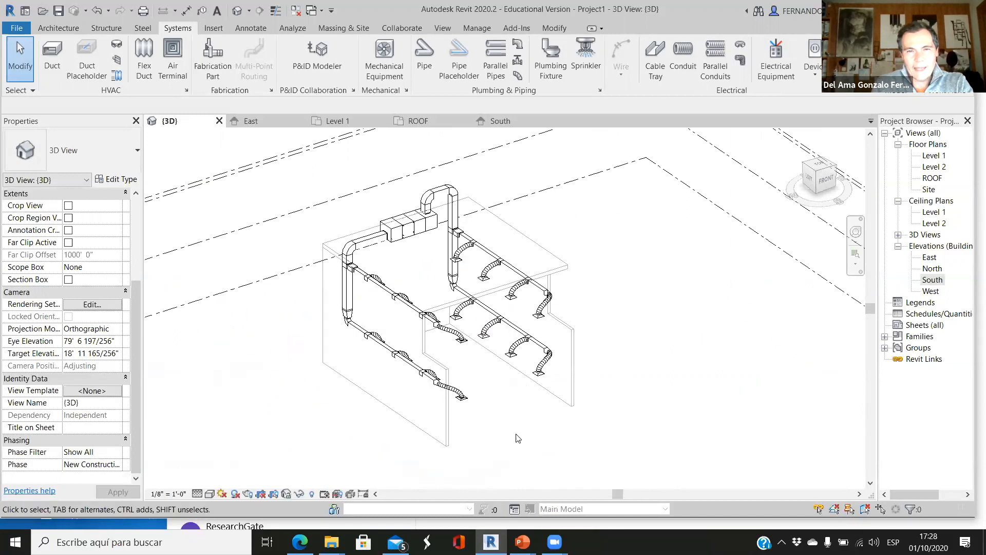
scroll(496, 173, "up", 3)
scroll(499, 226, "down", 2)
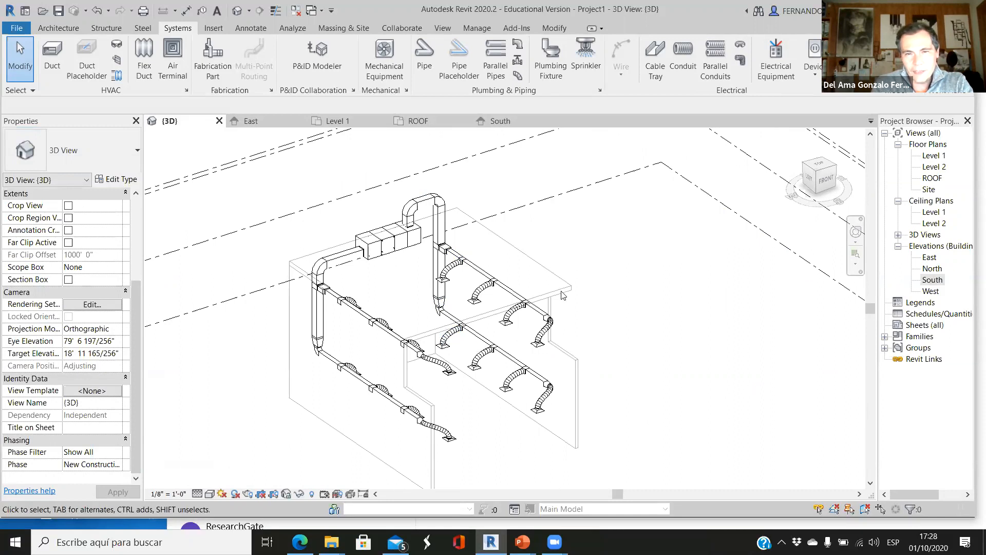
middle_click_drag(587, 381, 413, 174, "shift")
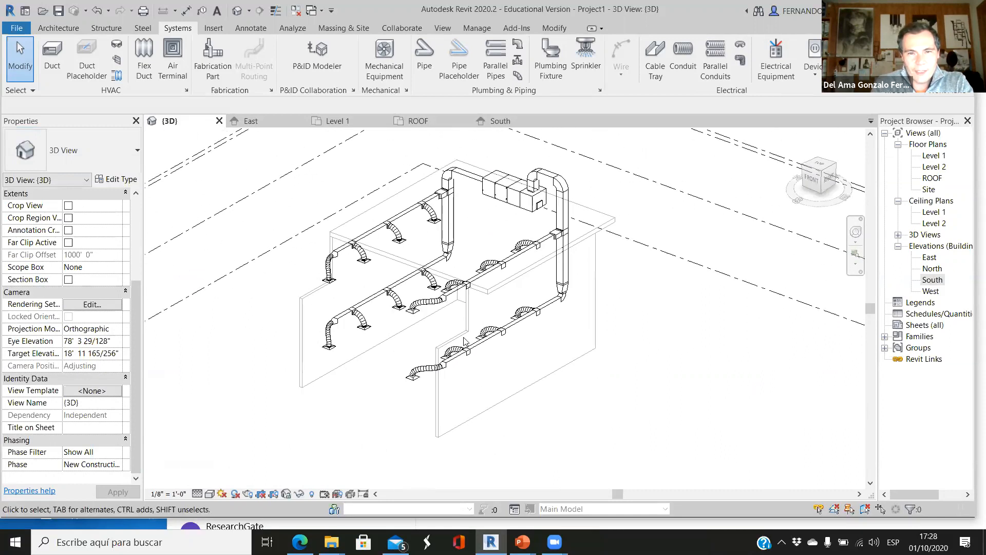
scroll(413, 175, "up", 1)
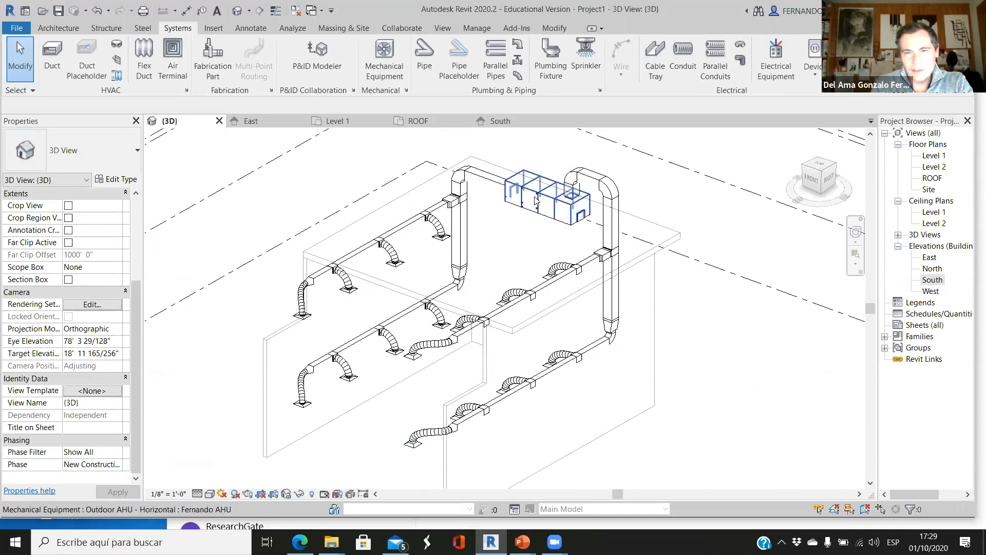
middle_click_drag(662, 379, 483, 353, "shift")
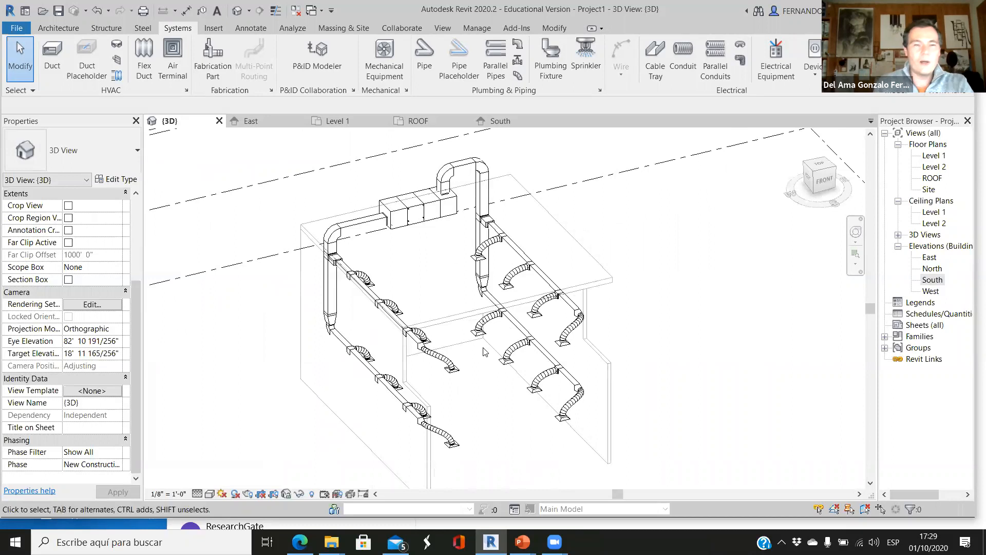
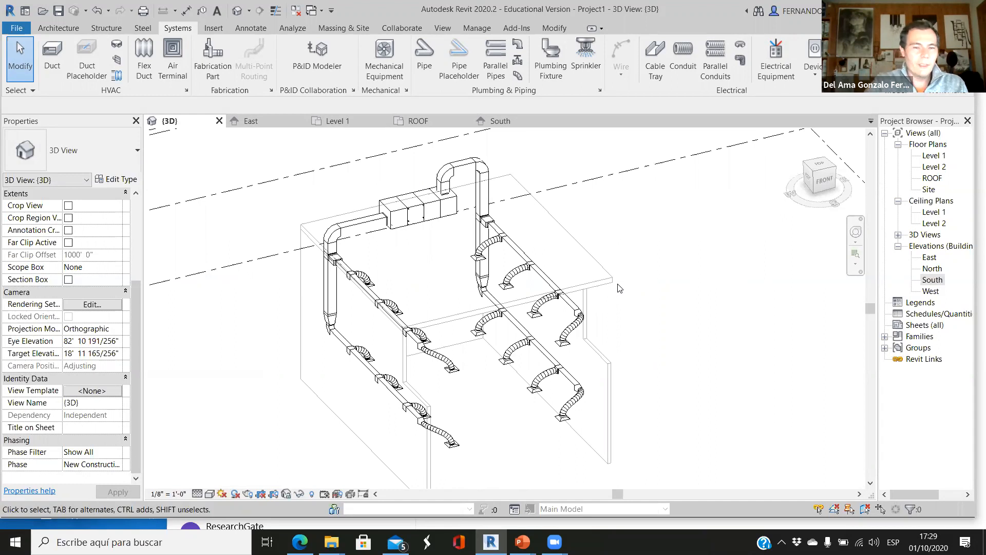
Inspect the AHU and its supply and return duct connections in 3D, from the air terminals up to the roof.
middle_click_drag(650, 377, 467, 428, "shift")
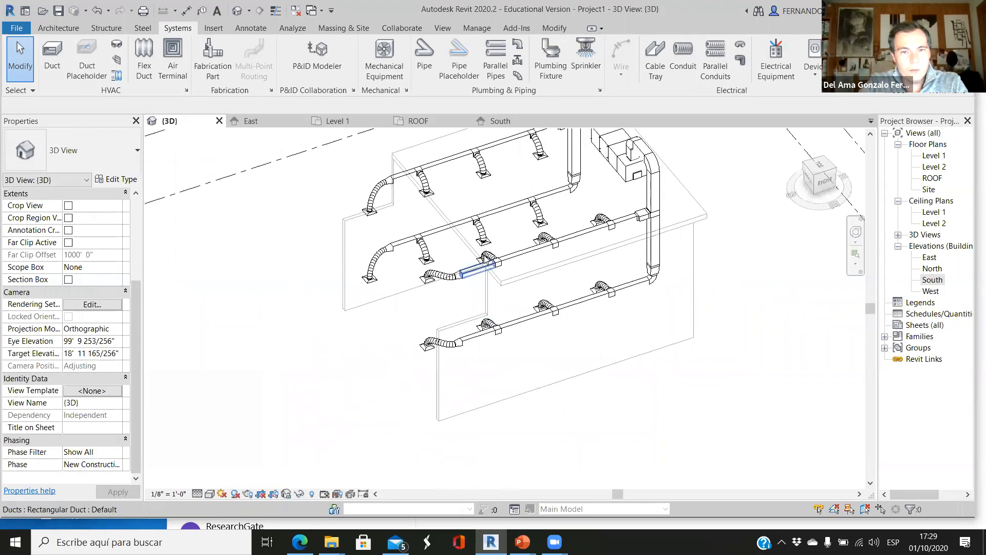
middle_click_drag(577, 370, 567, 311, "shift")
scroll(529, 228, "down", 2)
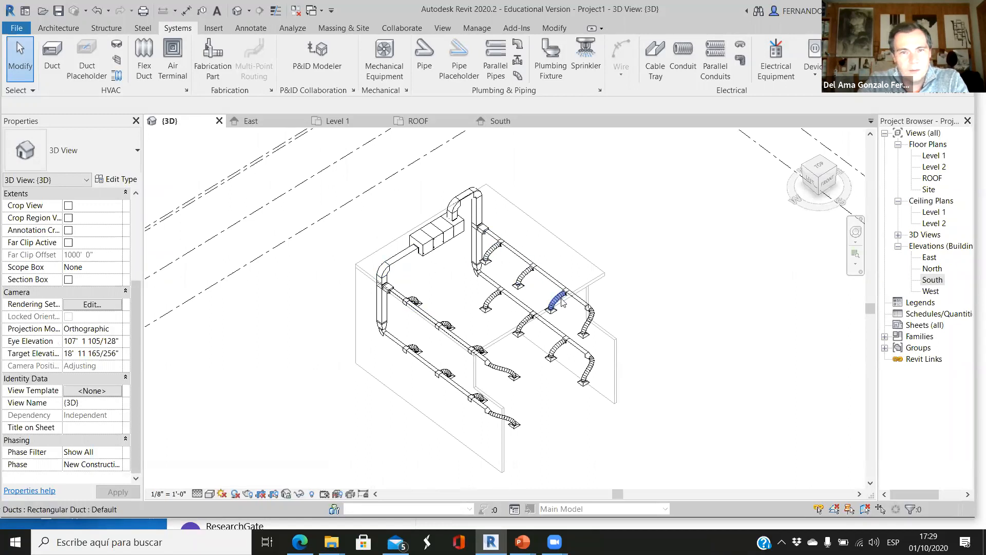
middle_click_drag(597, 438, 524, 333, "shift")
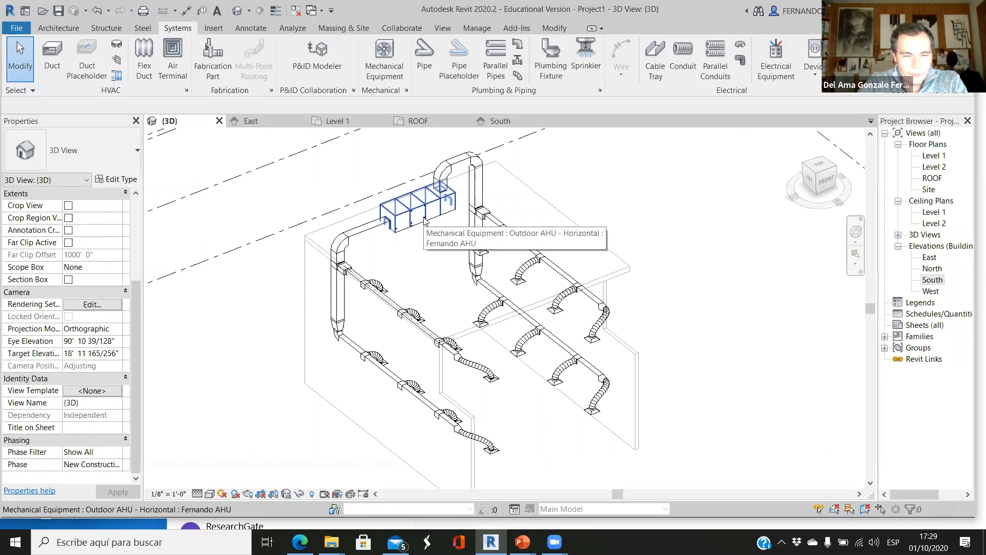
scroll(469, 169, "up", 1)
scroll(467, 171, "up", 1)
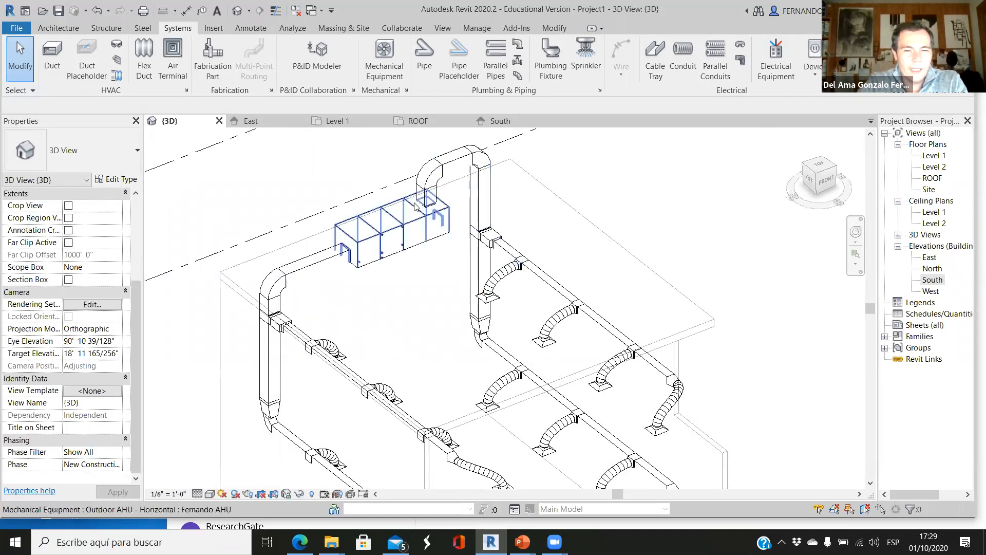
scroll(413, 202, "down", 2)
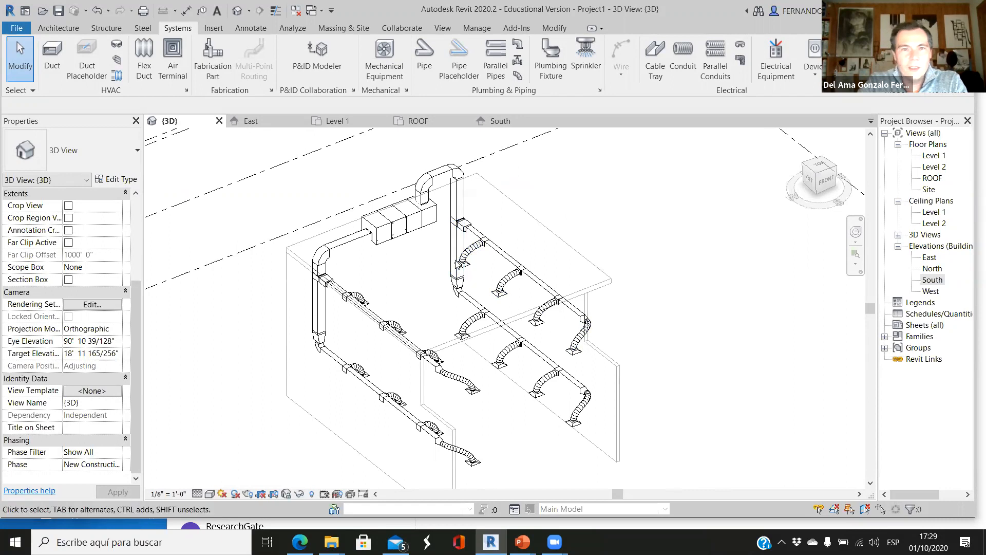
scroll(390, 229, "down", 2)
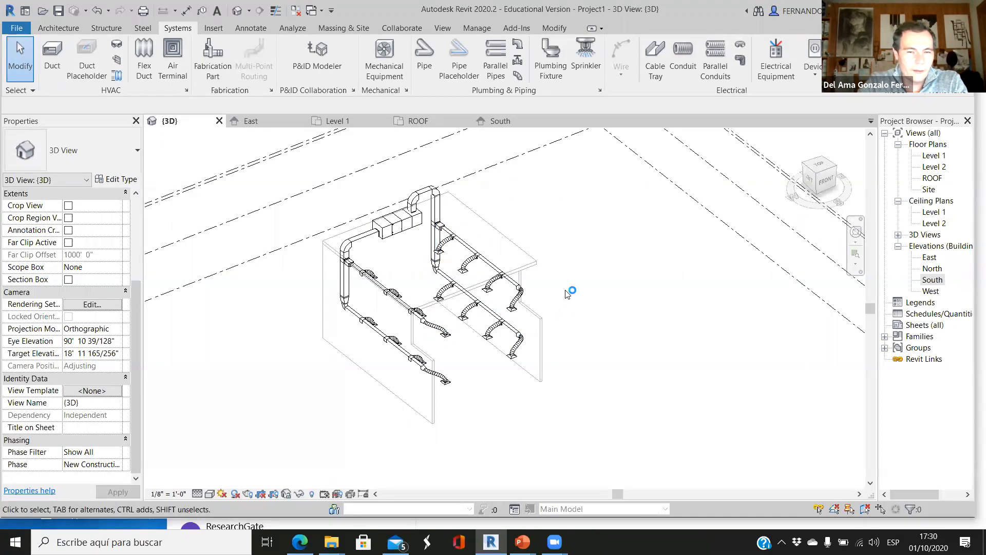
Review the overall layout of the two-level supply and return systems in 3D from both building corners.
middle_click_drag(571, 403, 410, 376, "shift")
scroll(503, 253, "up", 1)
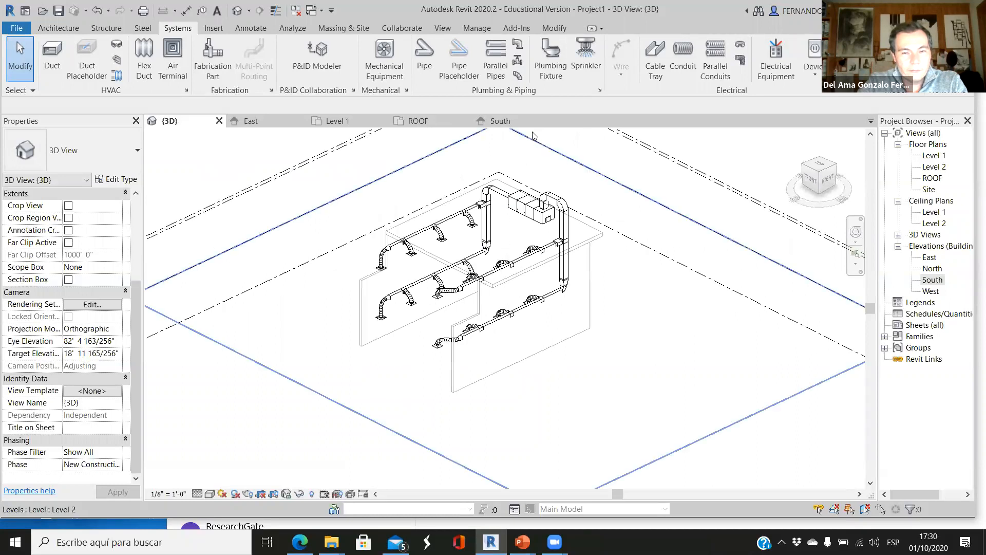
scroll(419, 187, "up", 3)
scroll(416, 195, "down", 1)
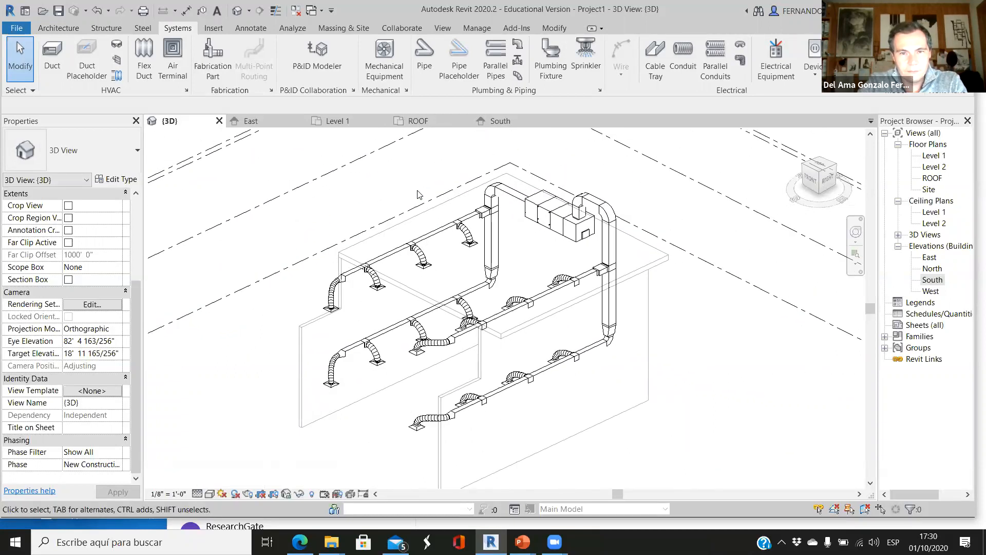
middle_click_drag(421, 257, 605, 359, "shift")
scroll(497, 334, "down", 2)
scroll(471, 358, "up", 3)
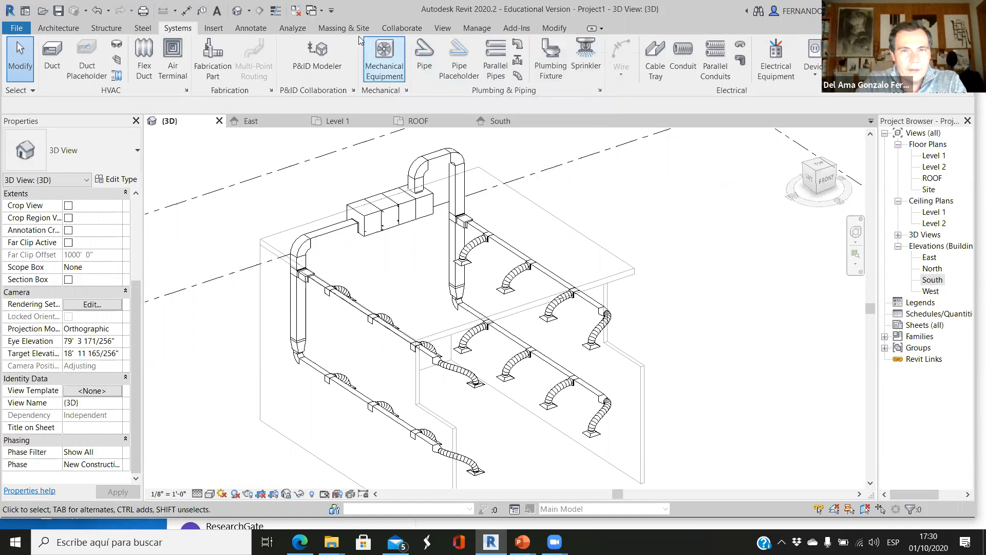
Start loading a family and browse the MEP library to the Cooling Towers folder under Water-Side Components.
left_click(215, 29)
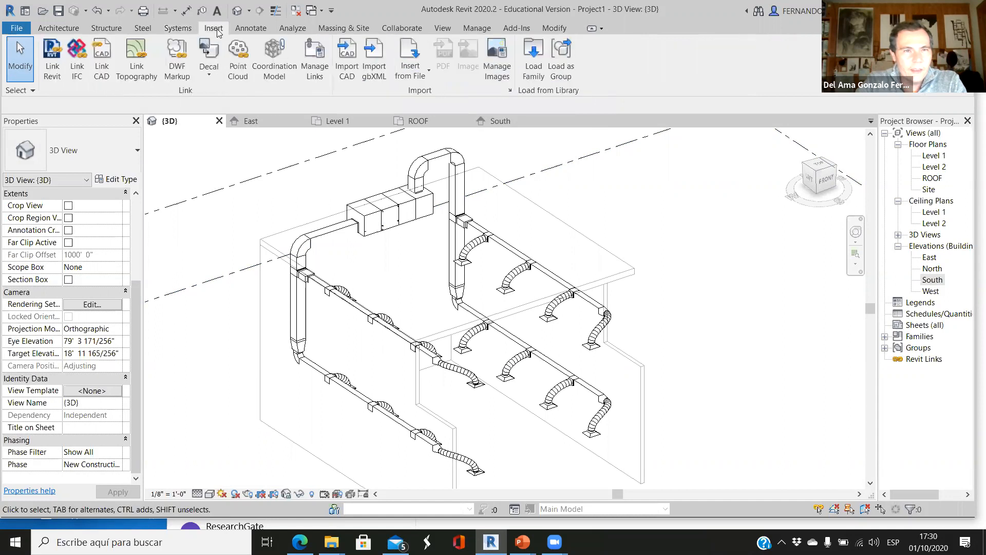
left_click(534, 68)
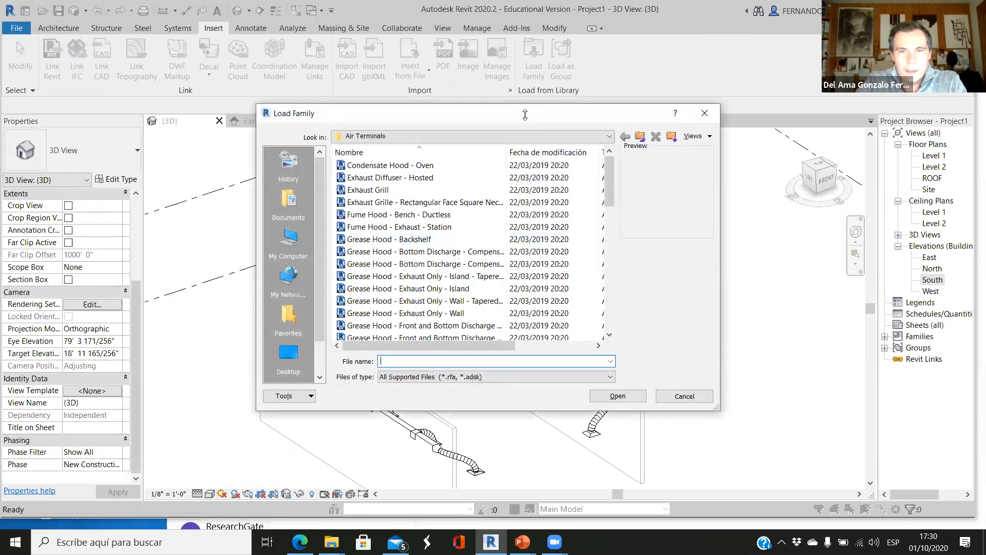
left_click(639, 136)
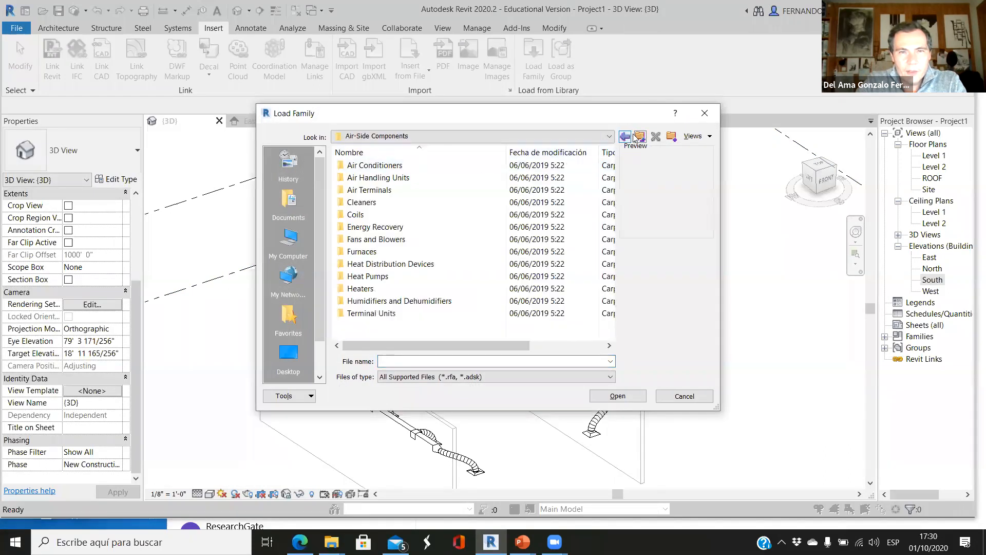
left_click(641, 137)
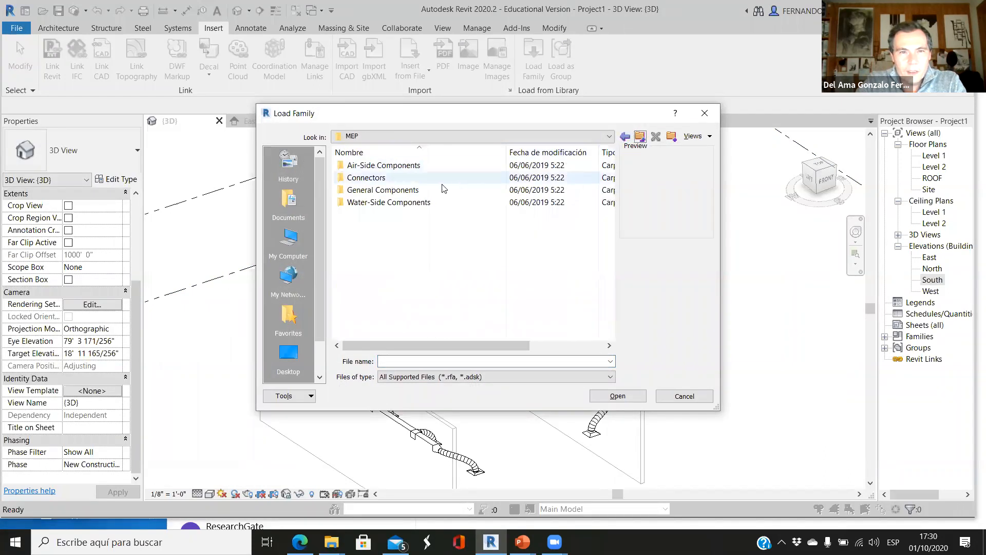
double_click(380, 204)
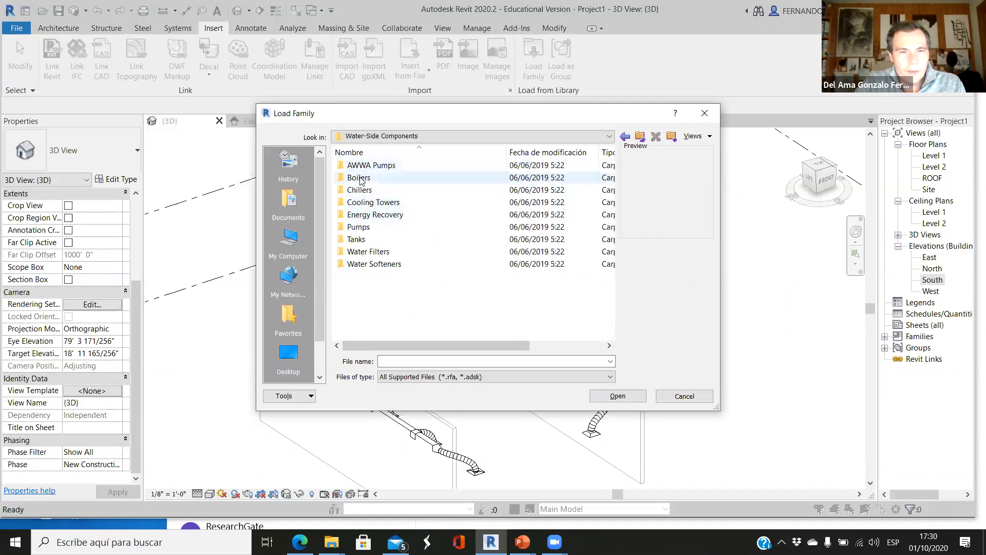
double_click(370, 203)
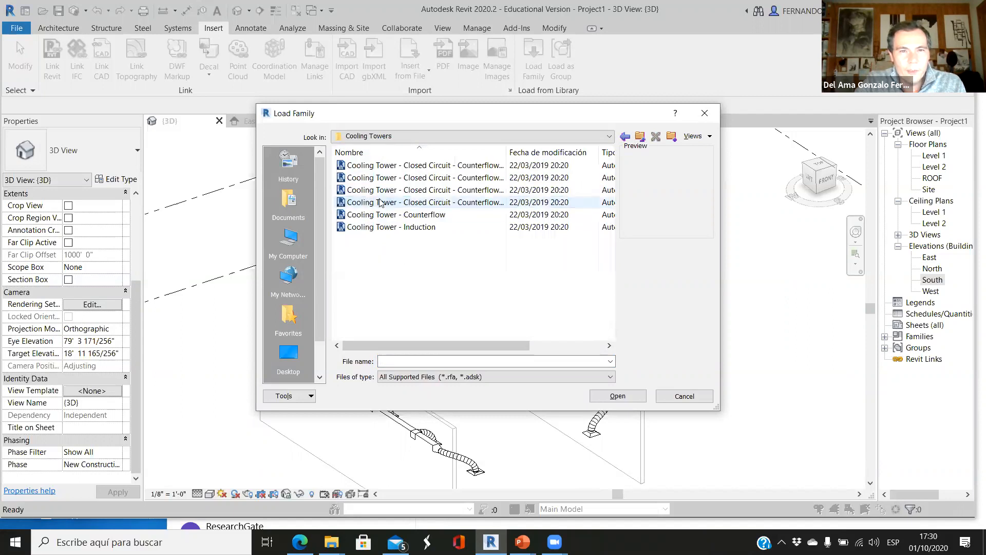
Preview the cooling tower families, load Cooling Tower - Counterflow, and save the project.
left_click(404, 178)
key("Down")
key("Down")
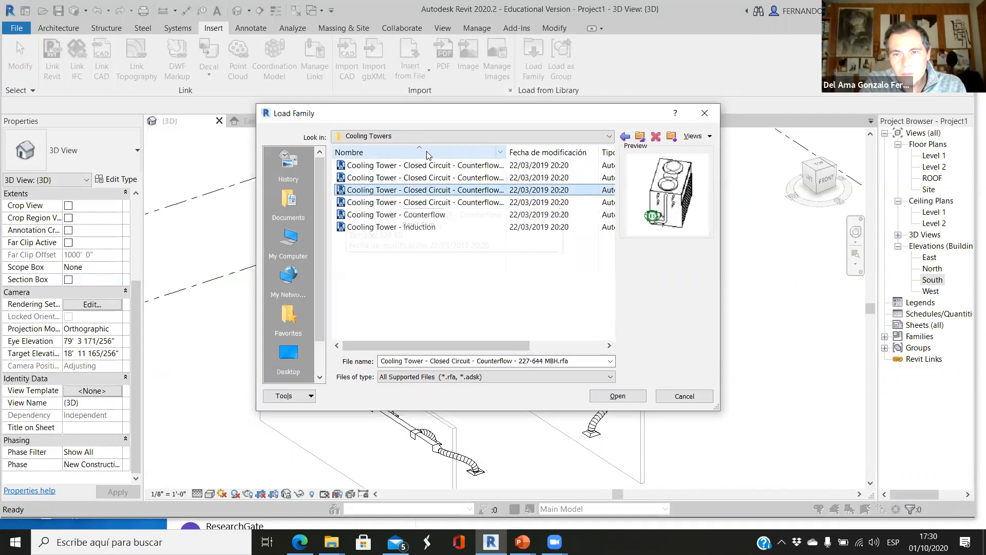
key("Down")
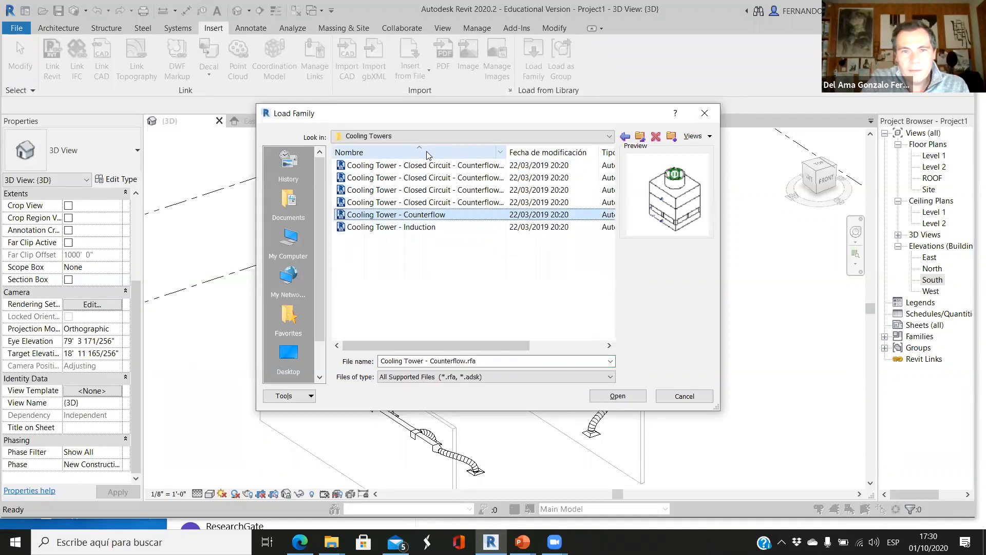
left_click(618, 397)
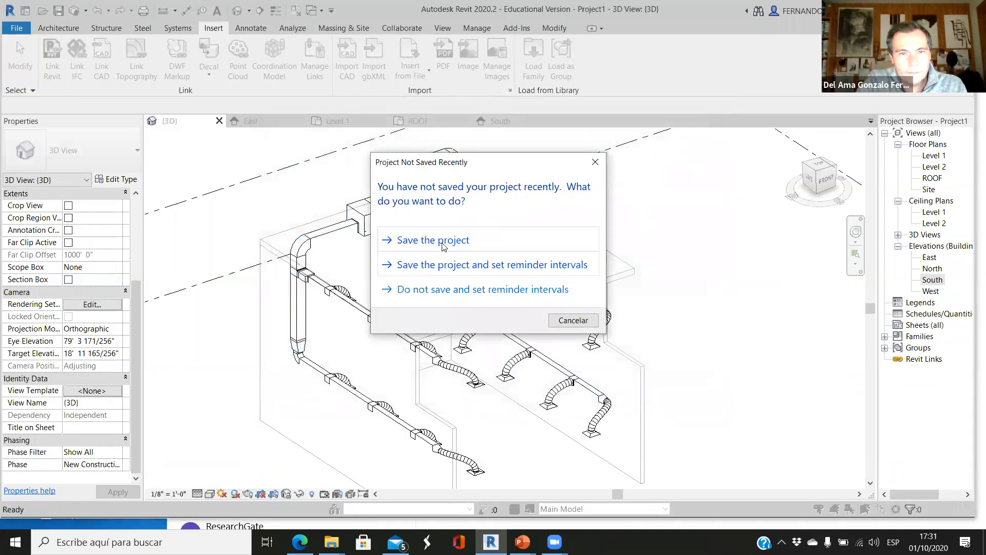
left_click(463, 239)
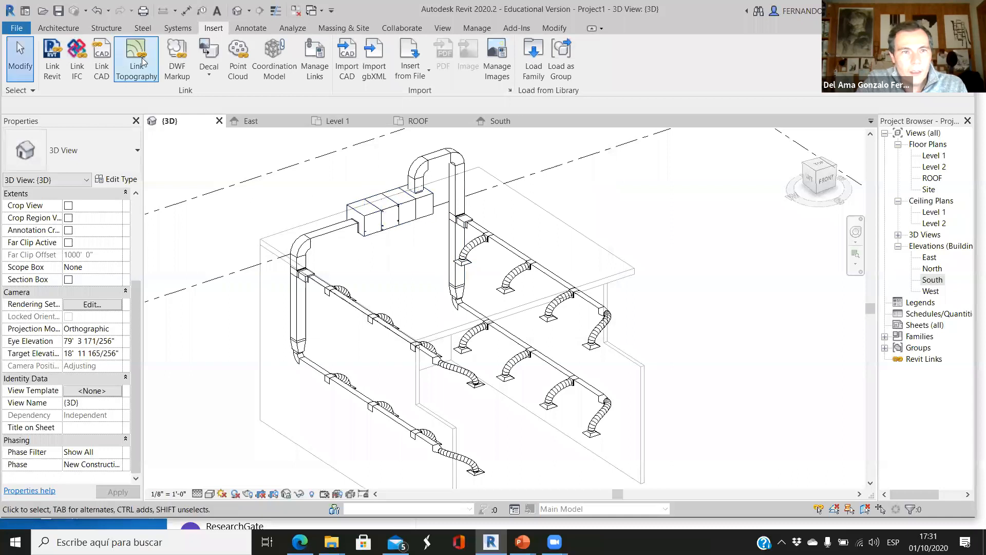
Place a 140 Tons Counterflow cooling tower on the ROOF plan, below the AHU and between the supply and return runs.
left_click(417, 122)
scroll(431, 196, "down", 4)
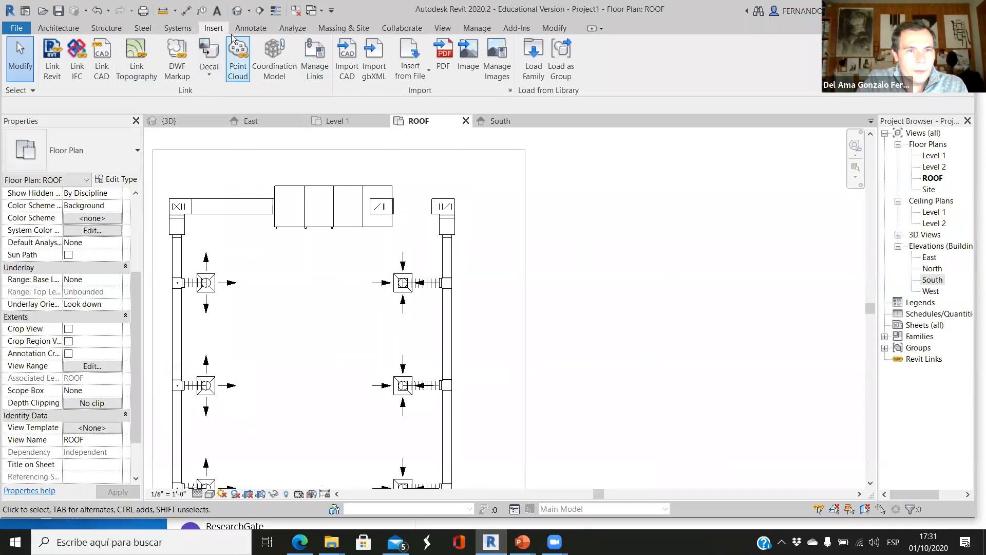
left_click(177, 28)
left_click(384, 59)
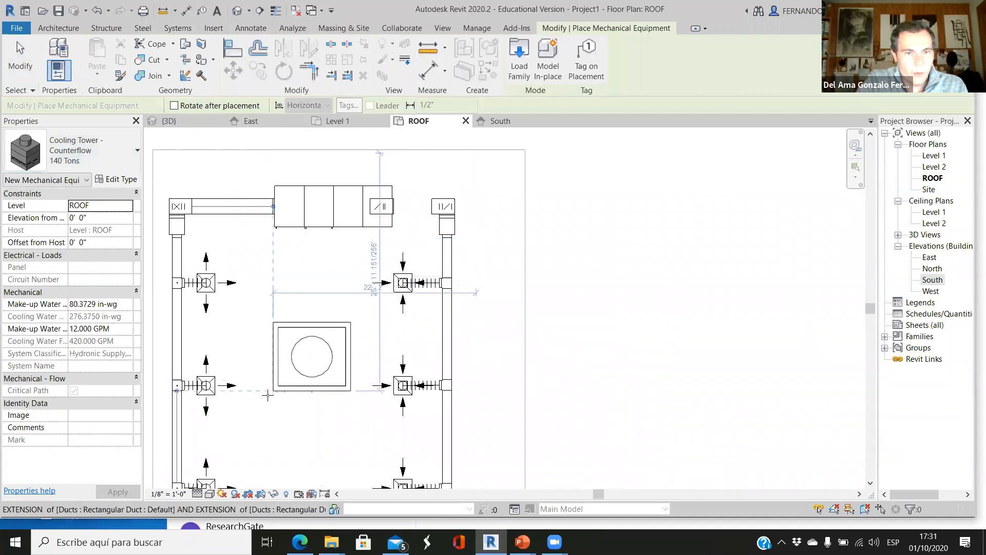
left_click(267, 395)
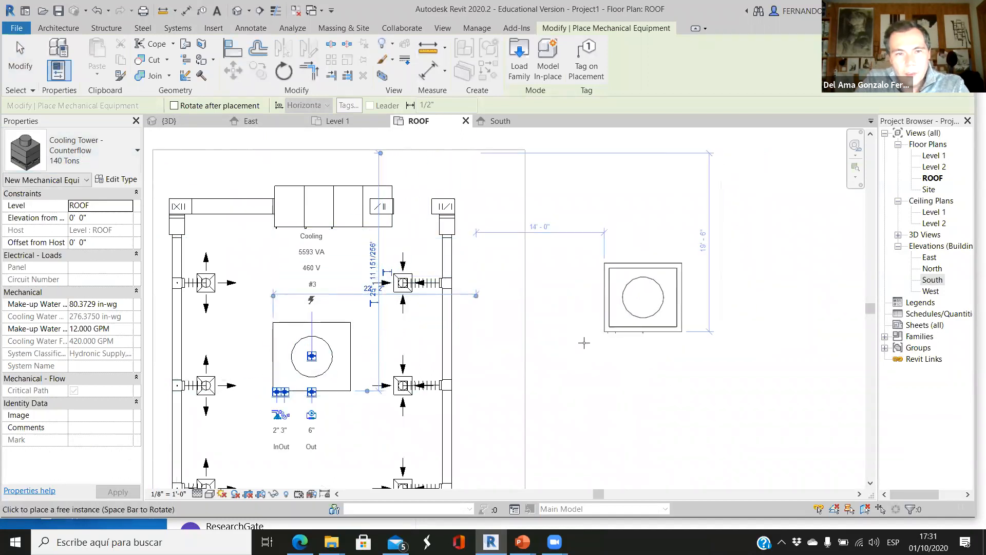
left_click(169, 121)
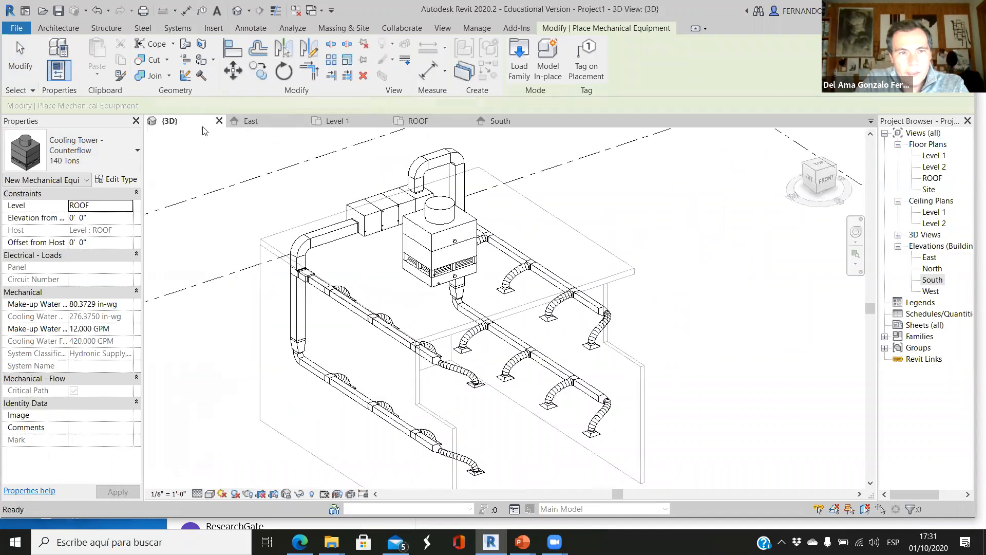
key("Escape")
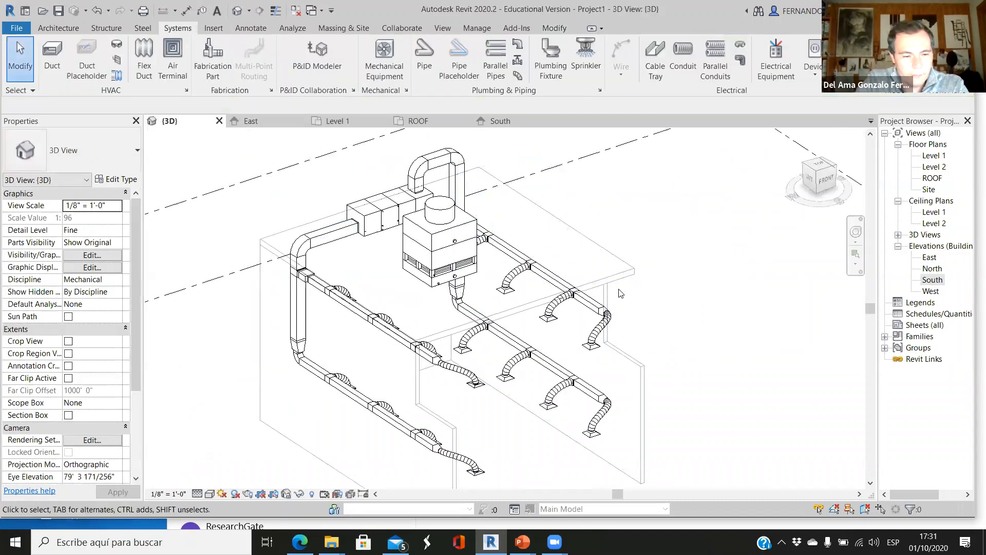
Select the cooling tower in 3D and inspect its pipe connectors, including the 2" inlet and the 3" and 6" outlets.
middle_click_drag(617, 354, 518, 322, "shift")
scroll(460, 194, "up", 2)
scroll(460, 195, "up", 1)
left_click(456, 250)
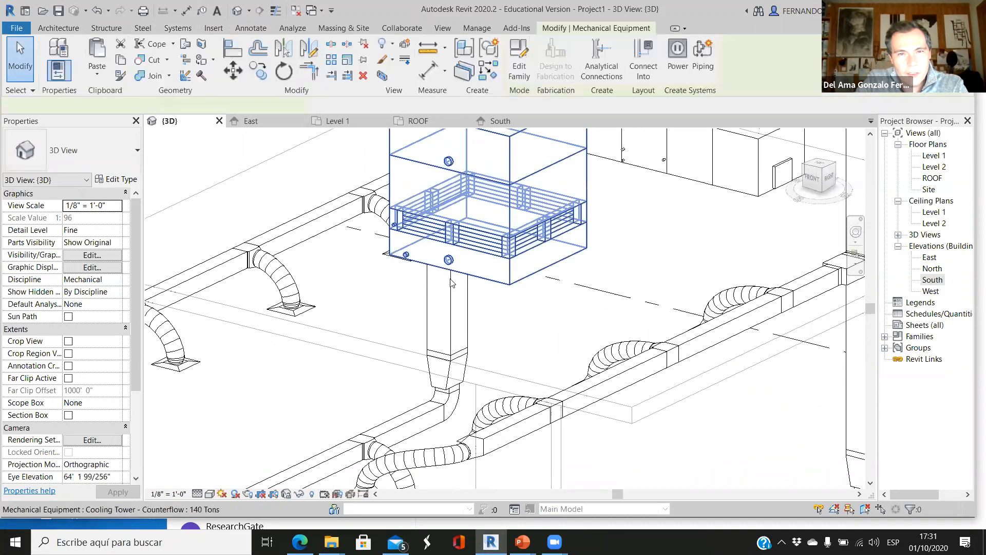
scroll(456, 250, "up", 3)
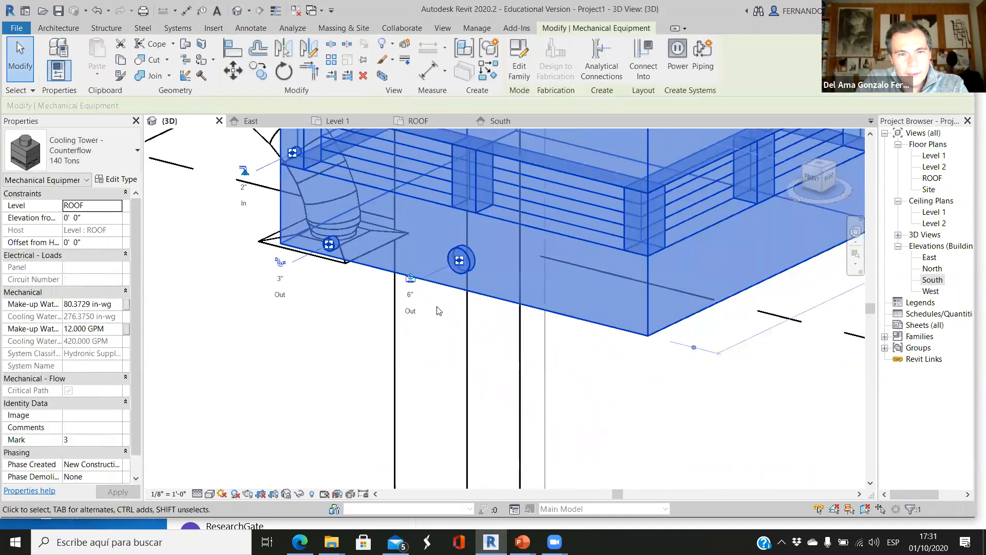
scroll(443, 234, "down", 3)
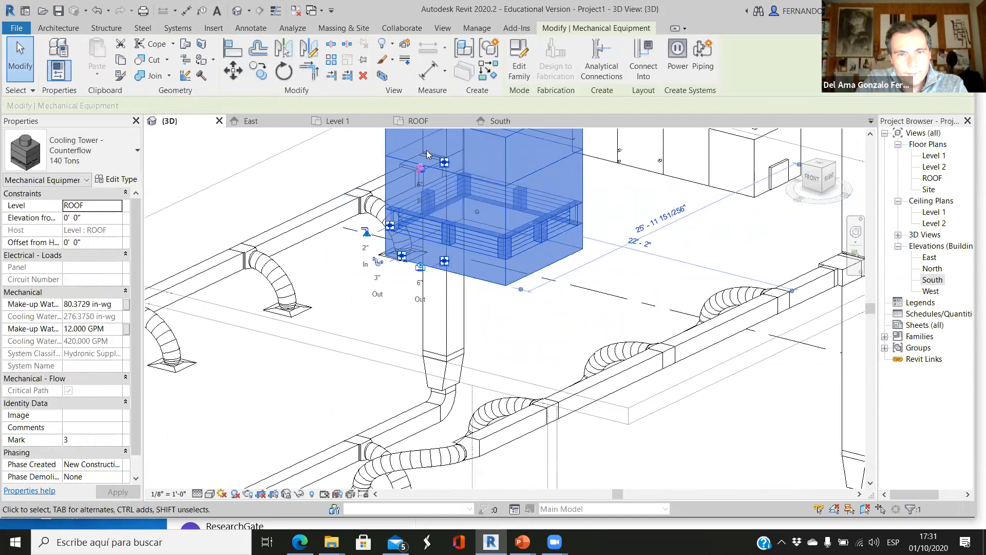
Examine the cooling tower's pipe connectors up close, and its position beside the ducts on the roof in 3D.
scroll(427, 154, "up", 3)
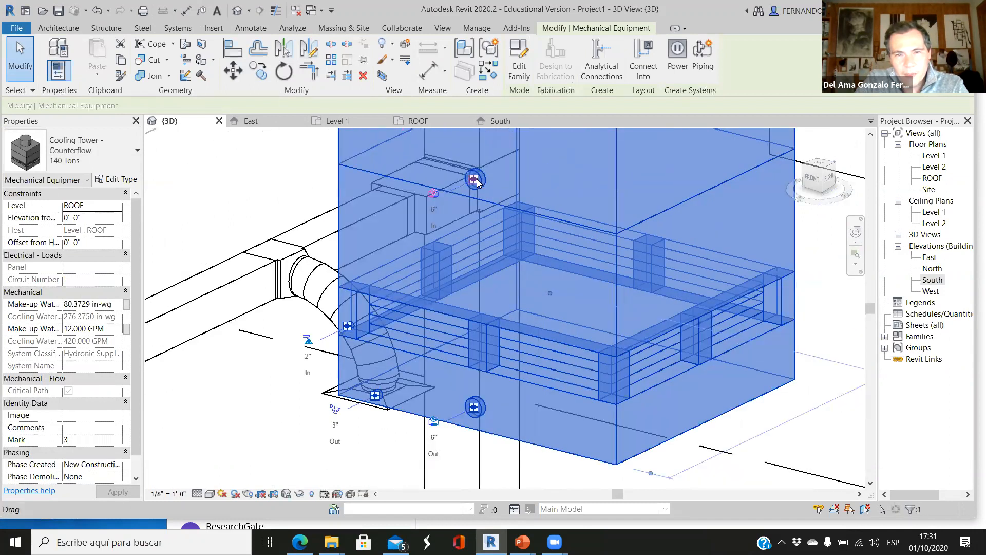
scroll(478, 182, "down", 6)
left_click(783, 376)
middle_click_drag(520, 230, 529, 284, "shift")
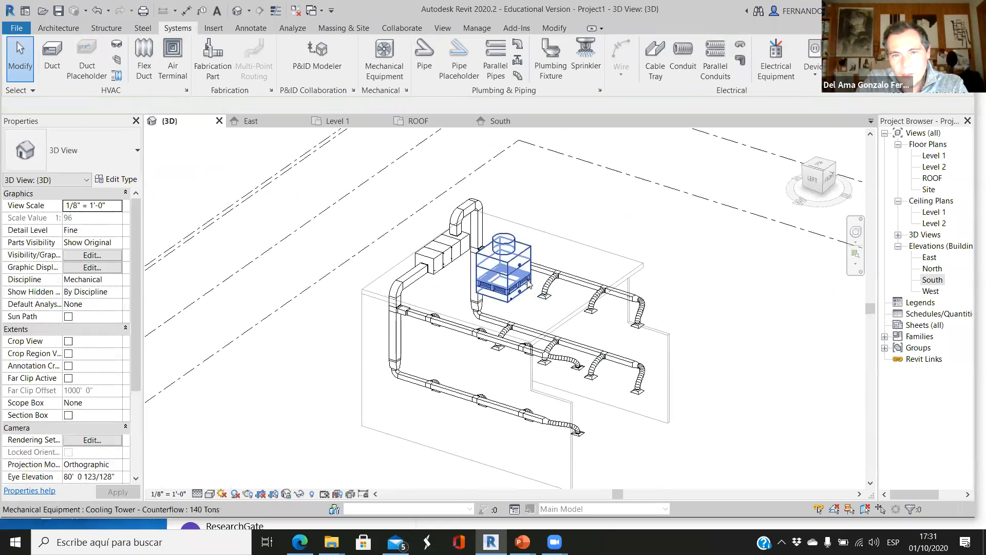
scroll(524, 267, "up", 2)
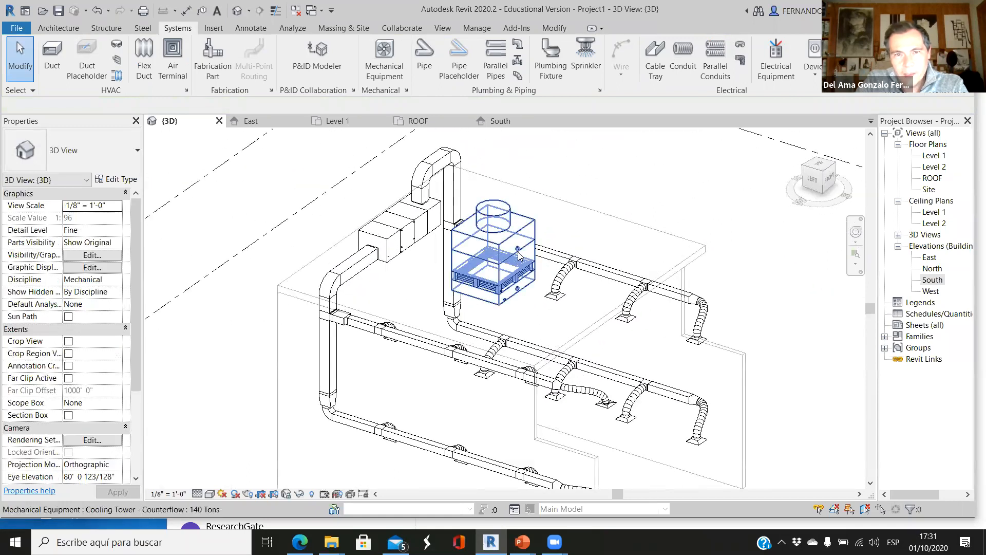
scroll(505, 226, "down", 2)
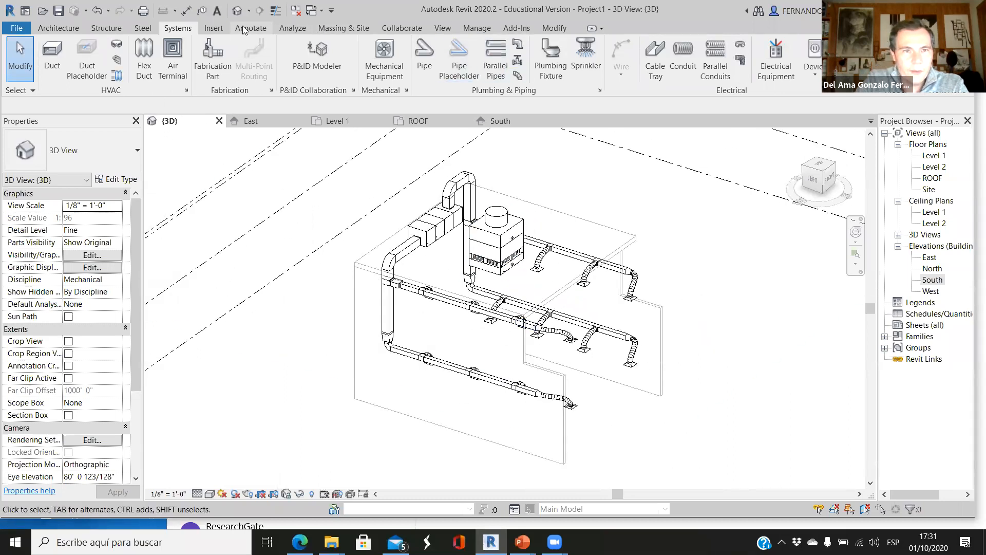
Start loading another family and browse the library to the Chillers folder.
left_click(214, 29)
left_click(529, 58)
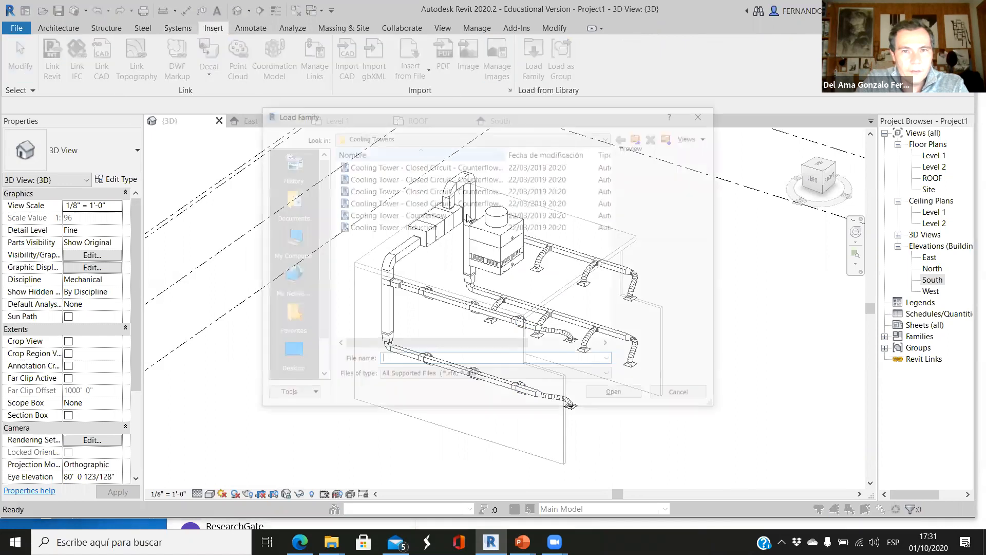
left_click(640, 137)
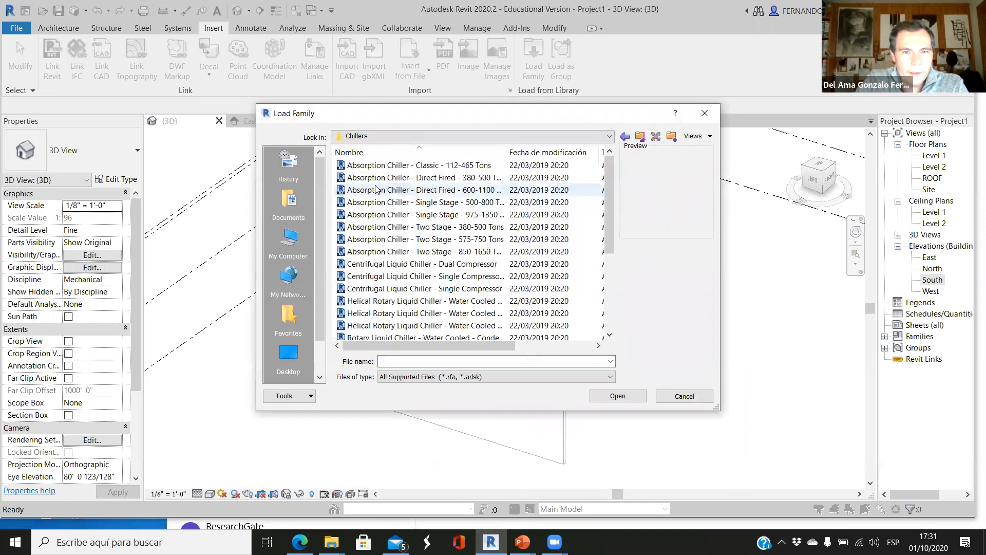
scroll(382, 237, "down", 5)
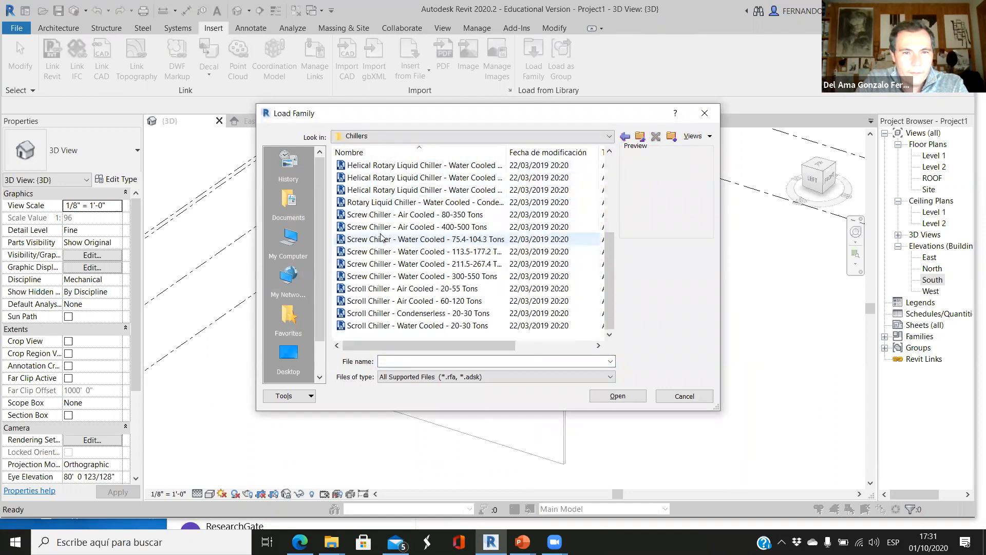
Preview the water-cooled and air-cooled screw chillers and load Screw Chiller - Water Cooled - 300-550 Tons.
left_click(409, 241)
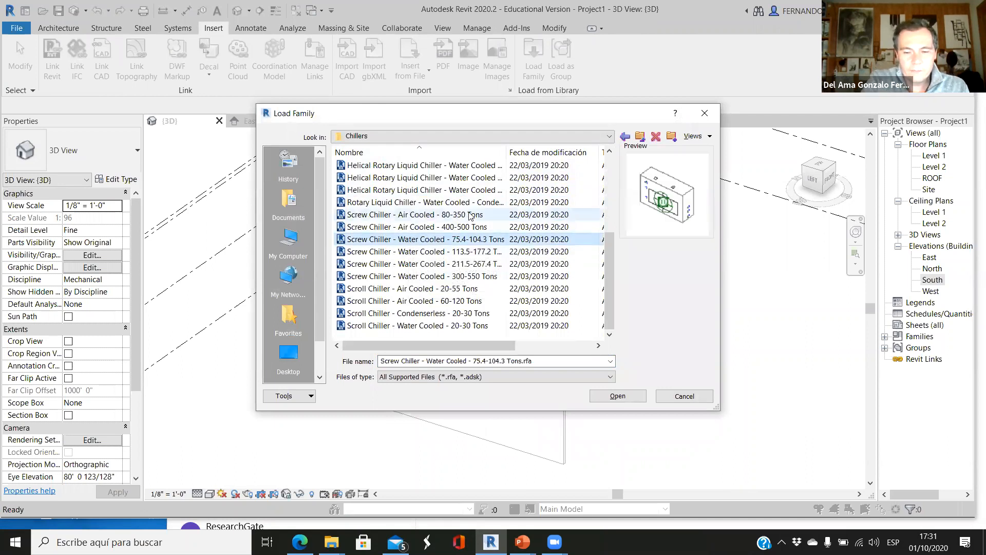
key("Down")
key("Down")
key("Down")
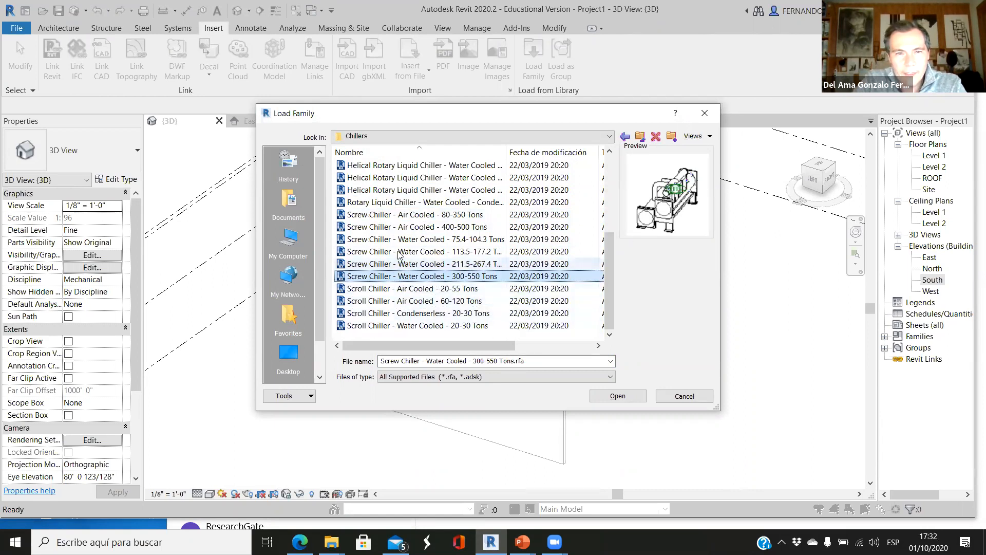
left_click(416, 215)
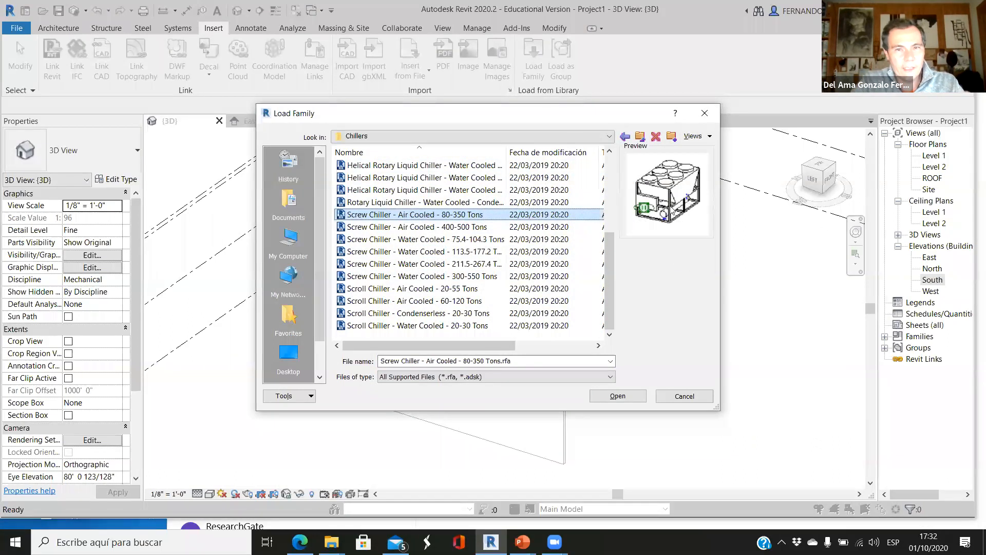
left_click(420, 279)
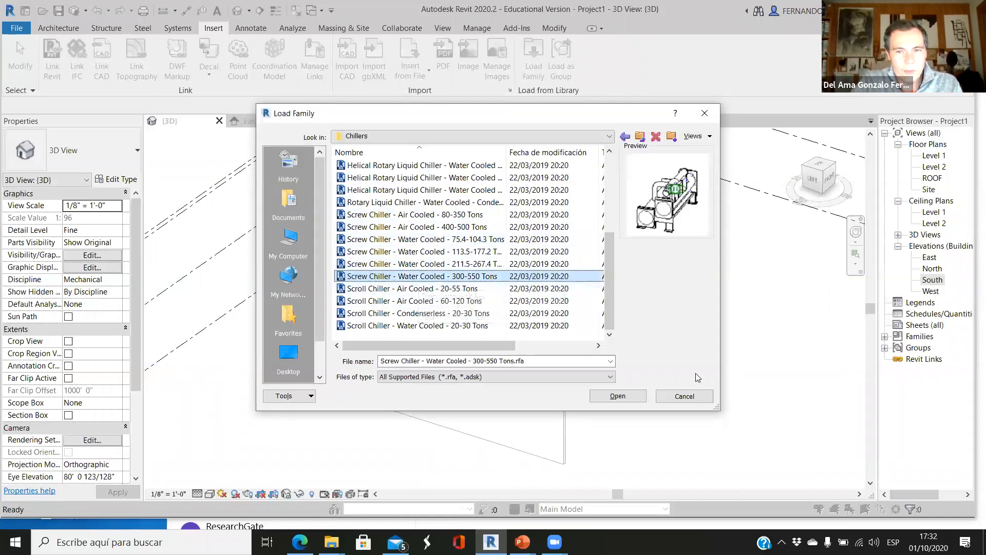
left_click(629, 398)
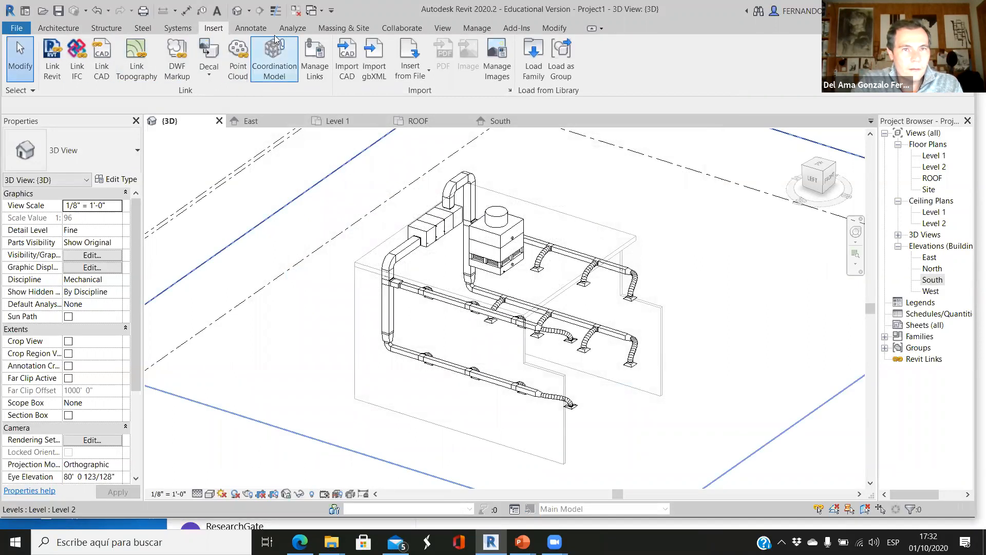
Place a Screw Chiller - Water Cooled - 300-550 Tons, Heat Exchanger Size 30-32, outside the building in the 3D view.
left_click(189, 30)
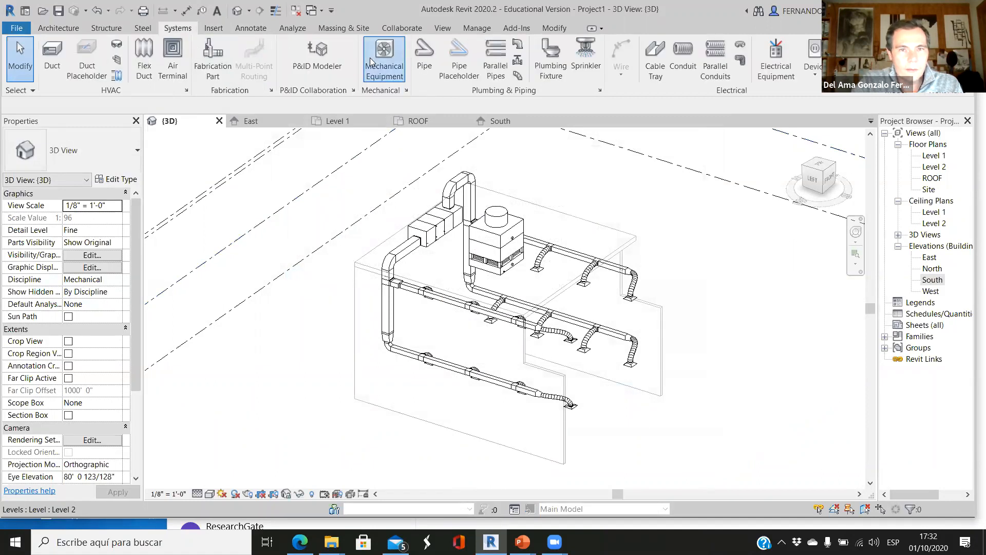
left_click(383, 57)
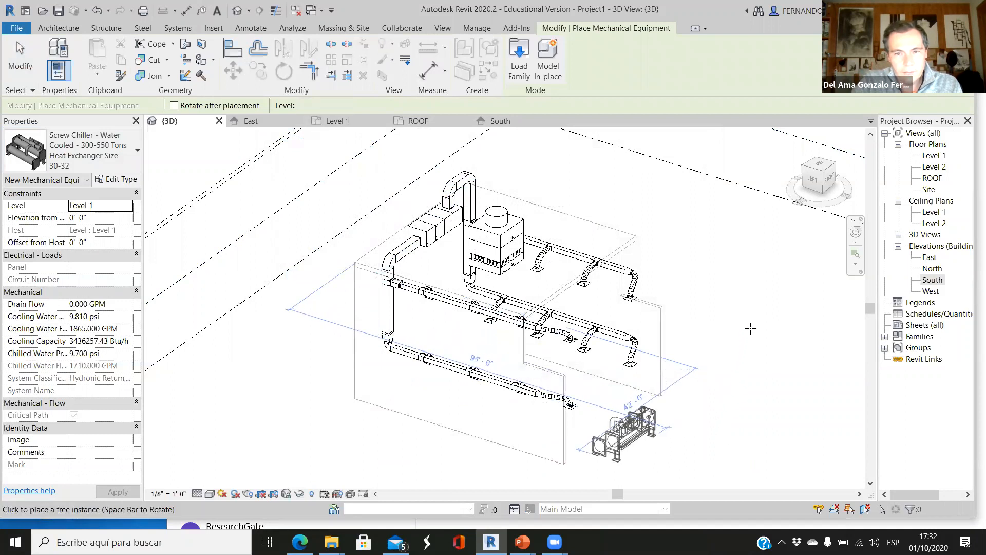
left_click(702, 406)
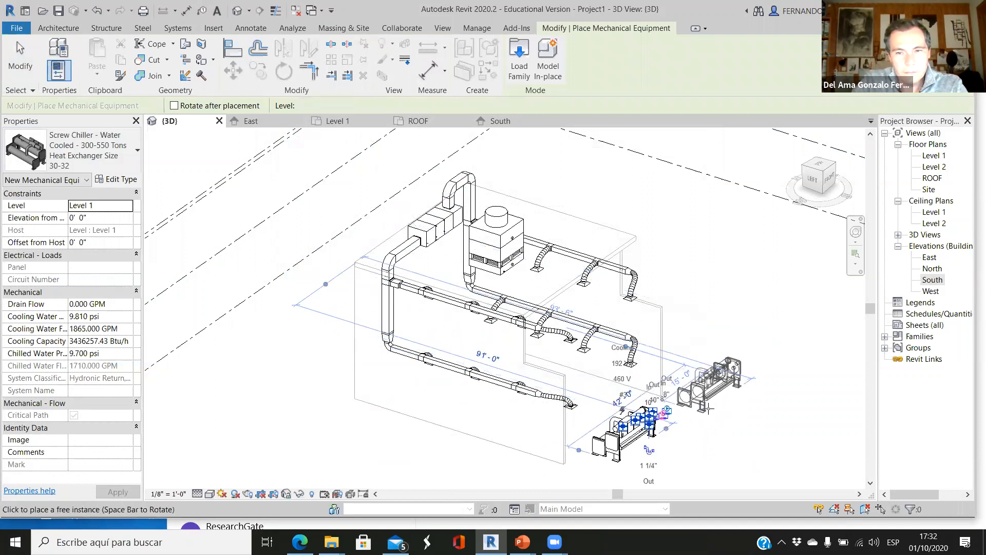
scroll(683, 360, "down", 2)
key("Escape")
key("Escape")
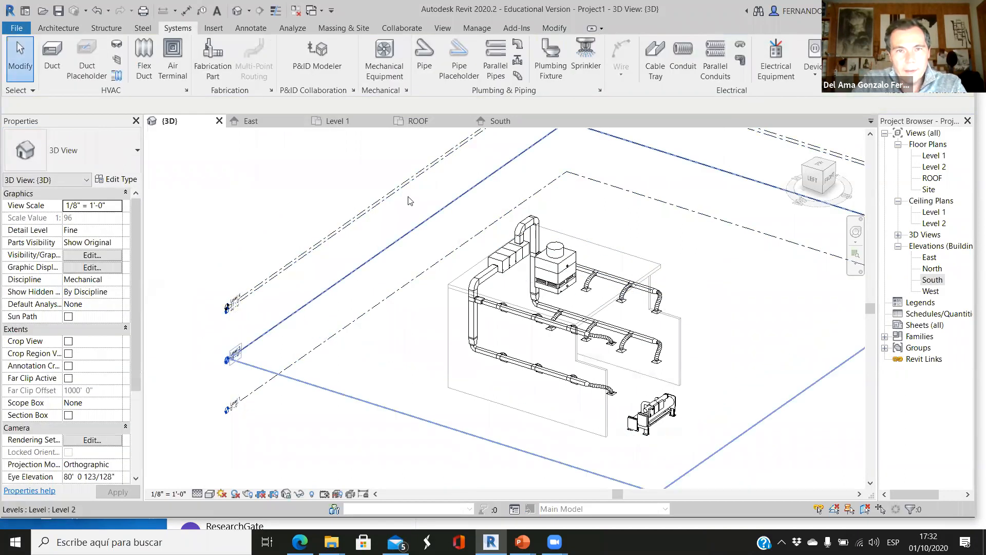
Inspect the chiller in the East elevation and check which level it is placed on.
left_click(256, 121)
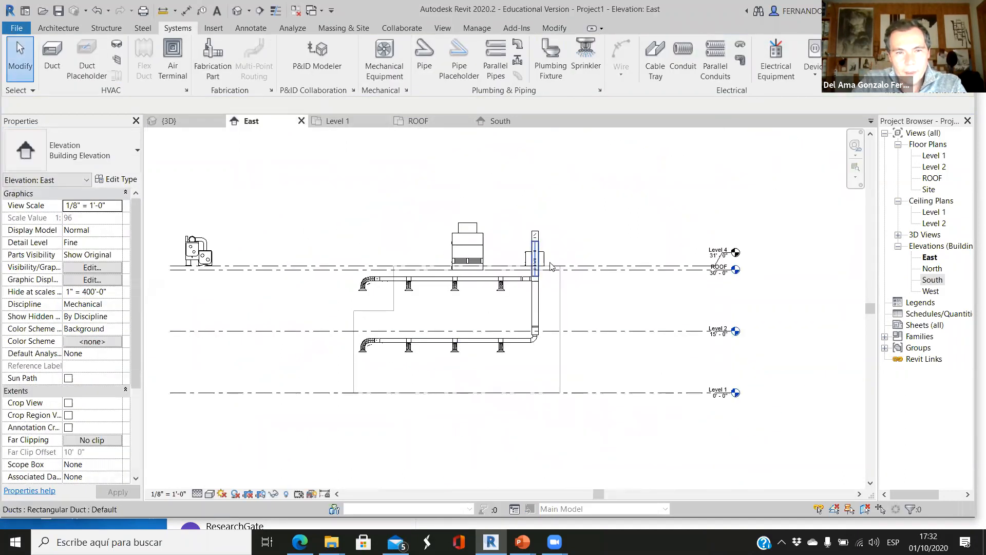
middle_click_drag(550, 265, 665, 258)
left_click(310, 243)
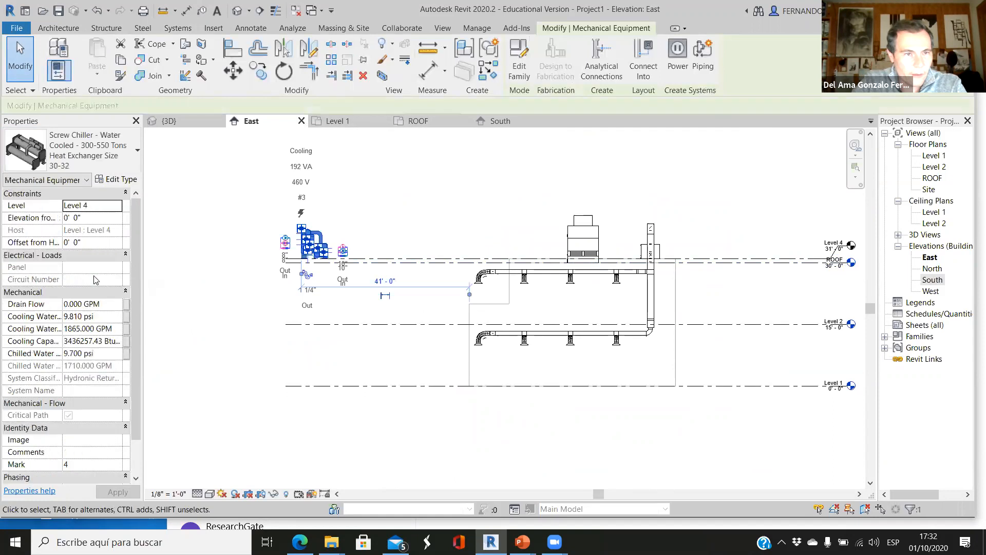
scroll(518, 311, "down", 2)
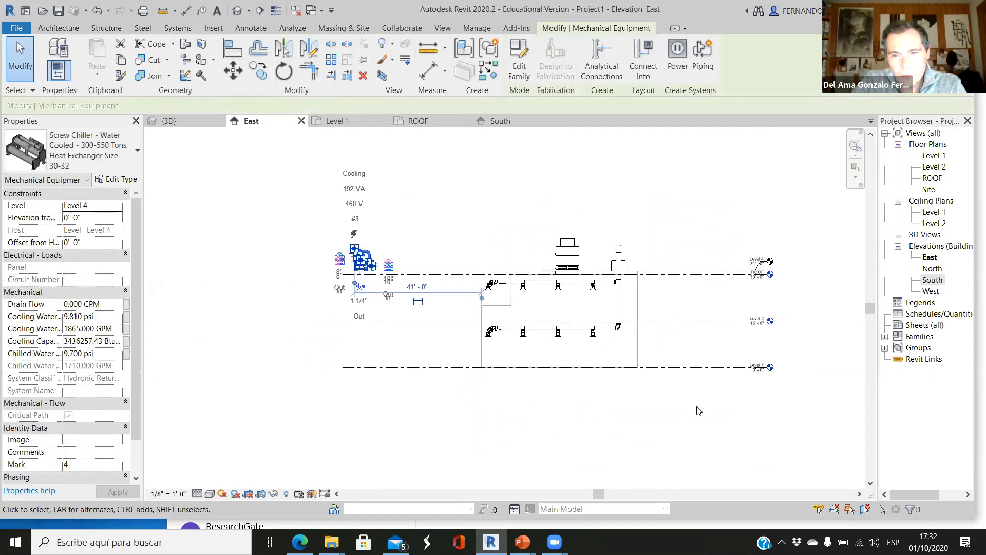
Copy Level 1 downward in the East elevation to create a basement level at -15' - 0".
left_click(697, 405)
scroll(736, 388, "up", 3)
left_click(721, 354)
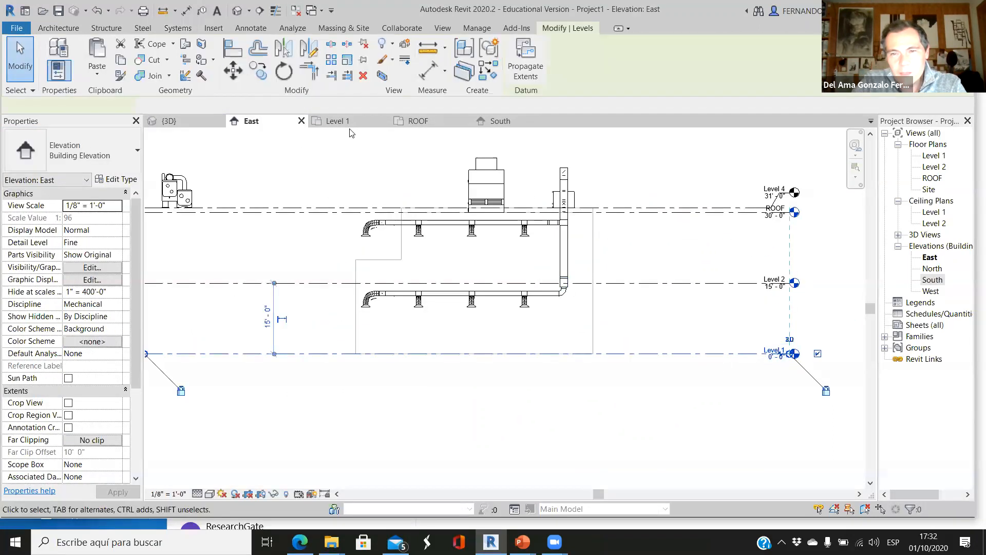
left_click(259, 70)
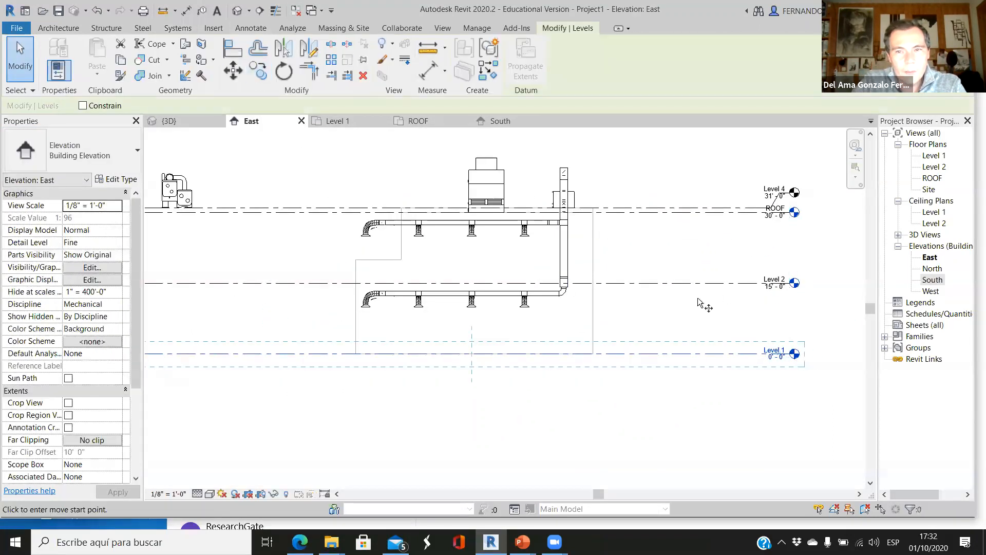
left_click(724, 353)
scroll(716, 326, "down", 2)
key("Escape")
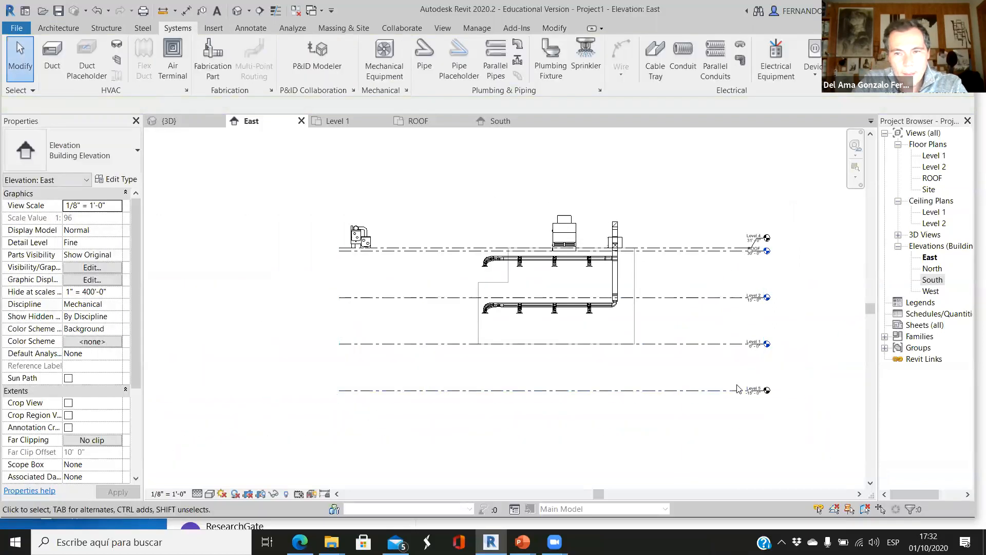
scroll(747, 390, "up", 6)
scroll(792, 396, "down", 5)
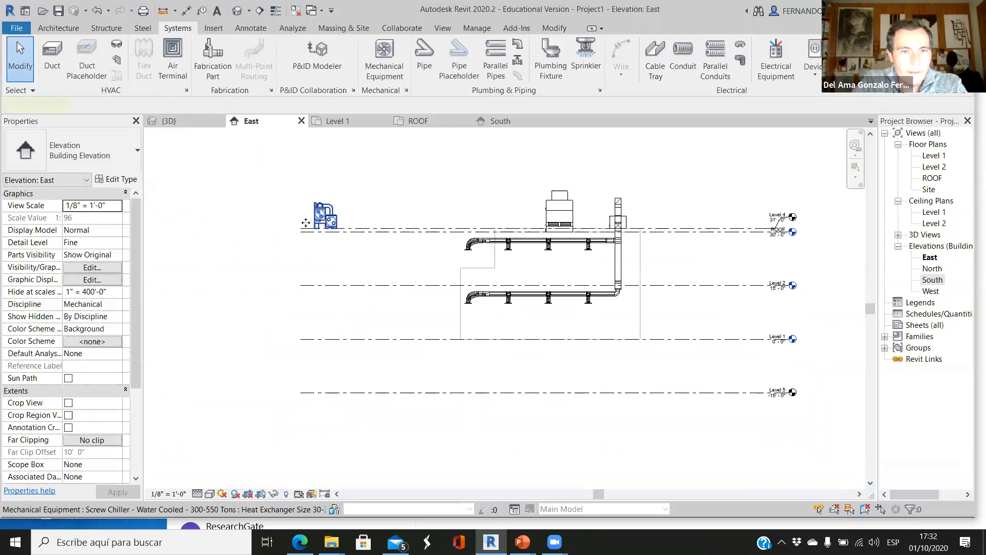
Set the water-cooled screw chiller's level to Level 5.
left_click(306, 223)
left_click(116, 206)
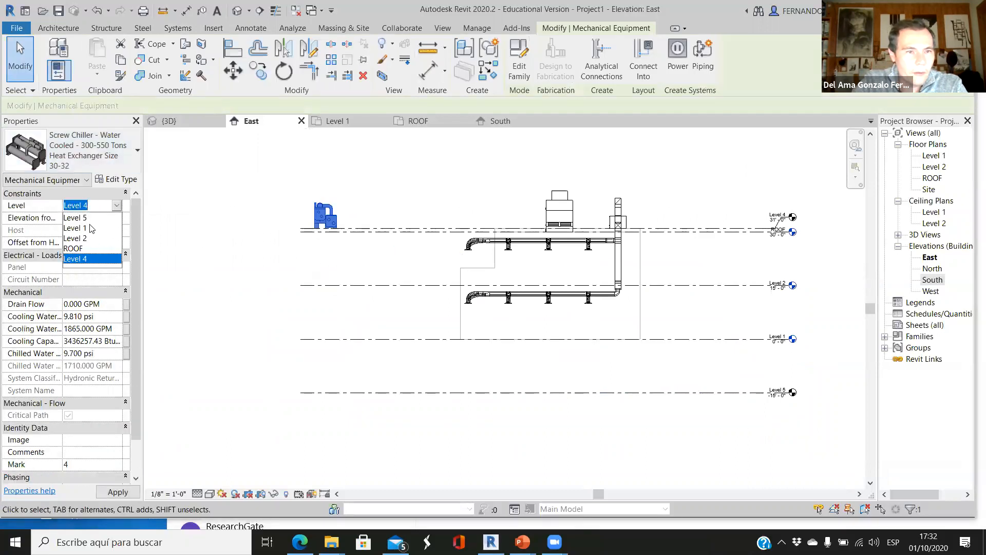
left_click(75, 217)
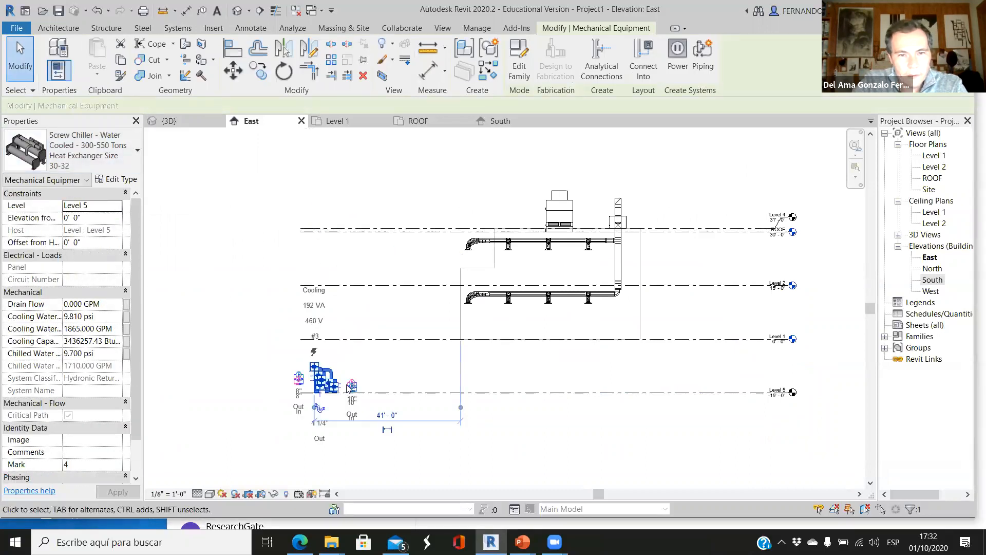
Nudge the chiller horizontally along Level 5 in the East elevation until it sits beneath the building outline.
key("Right")
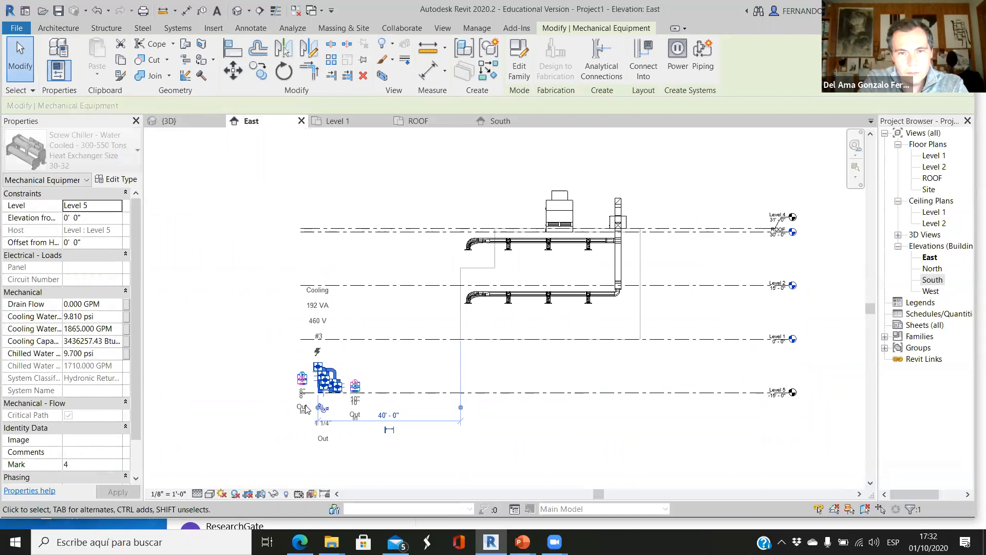
key("Right")
key("Right")
key("Right")
key("Right")
key("Right")
key("Right")
key("Right")
key("Right")
key("Right")
key("Right")
key("Right")
key("Right")
key("Right")
key("Right")
key("Right")
key("Right")
key("Right")
key("Right")
key("Right")
key("Right")
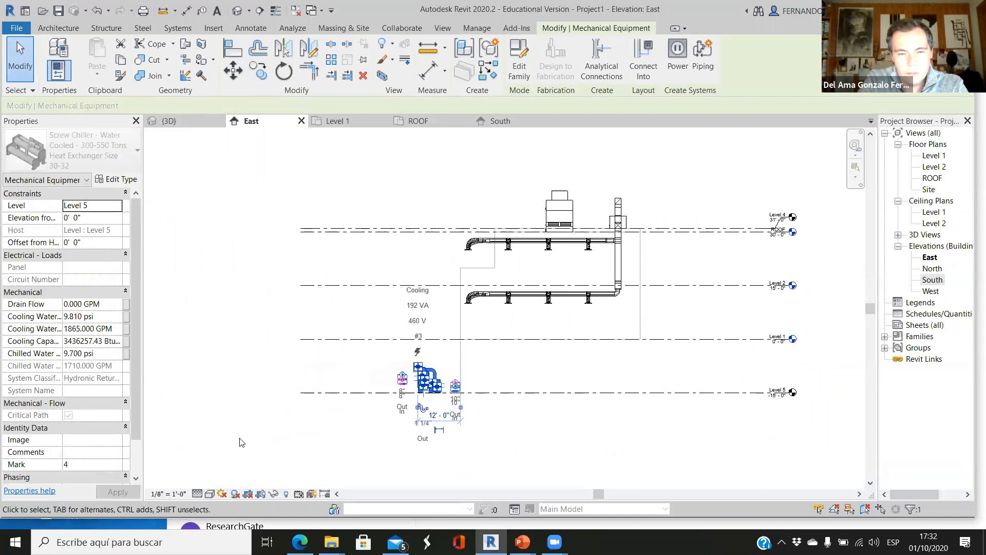
key("Right")
key("Right")
key("Right")
key("Right")
key("Right")
key("Right")
key("Right")
key("Right")
key("Right")
key("Right")
key("Right")
key("Right")
key("Right")
key("Right")
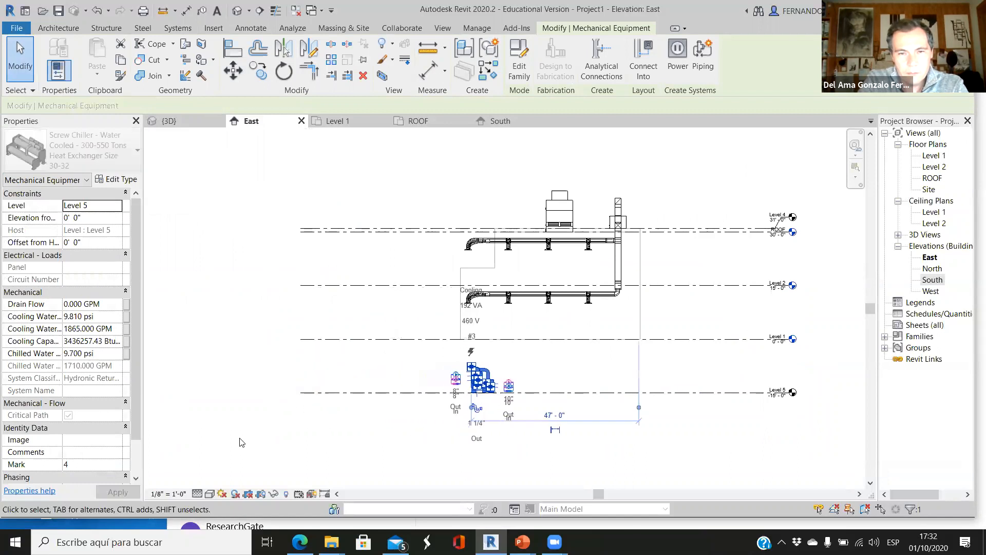
key("Escape")
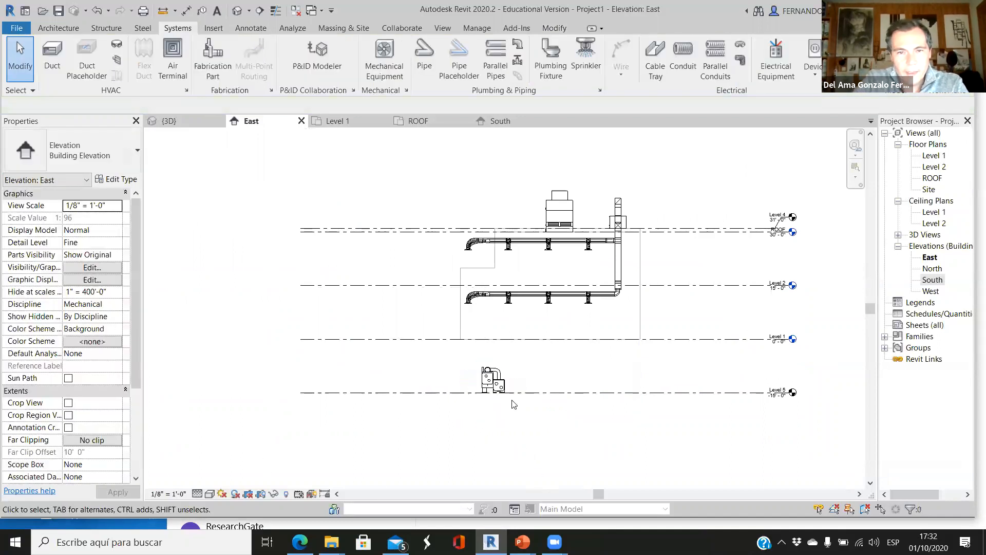
scroll(588, 396, "down", 2)
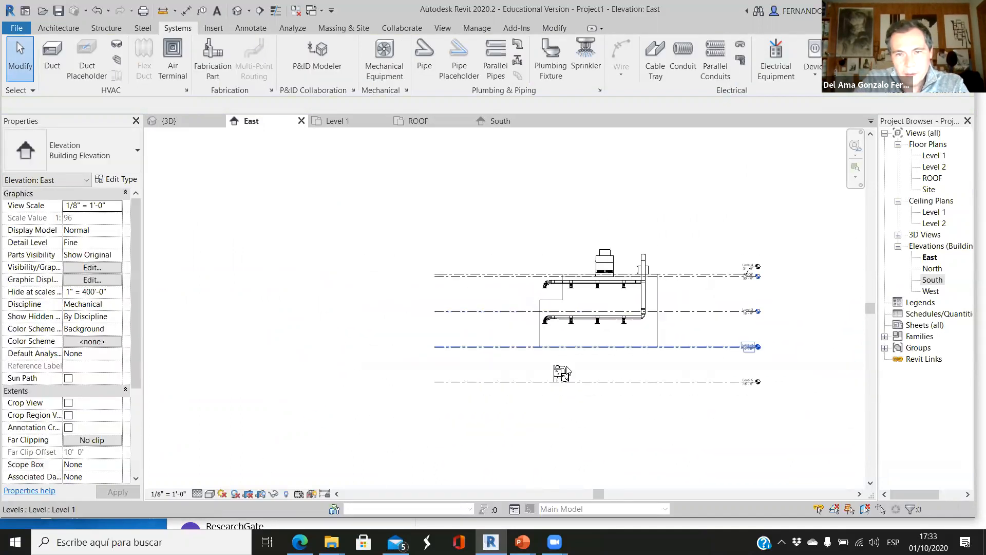
Compare the basement chiller with the rooftop cooling tower in 3D, selecting each to inspect its connectors.
left_click(200, 122)
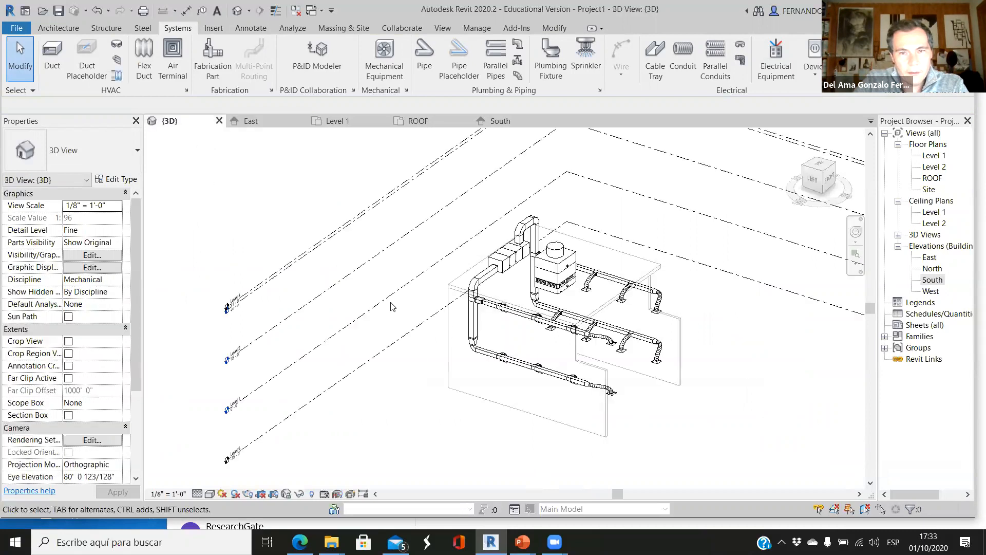
middle_click_drag(622, 458, 701, 407, "shift")
scroll(691, 401, "down", 2)
scroll(796, 442, "up", 3)
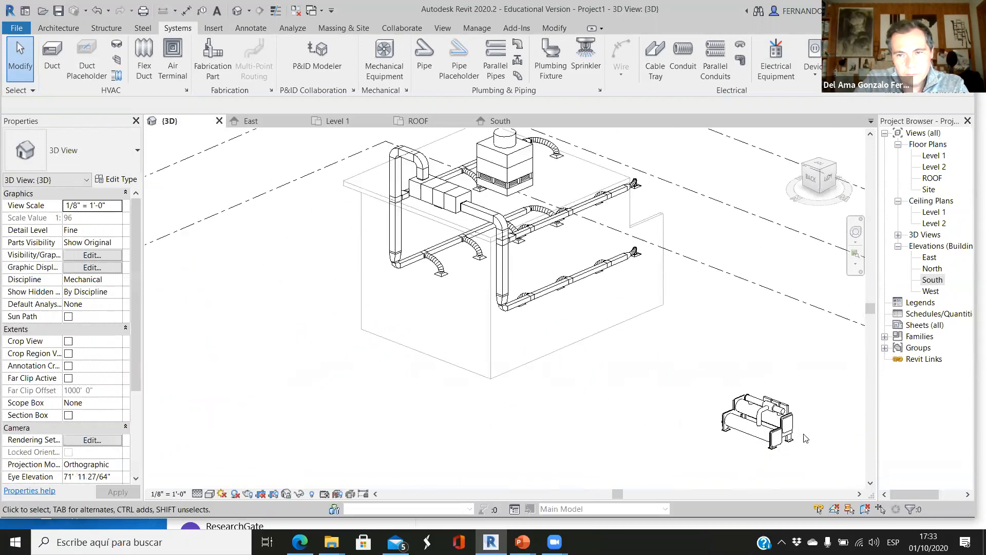
middle_click_drag(611, 421, 565, 370, "shift")
scroll(546, 342, "down", 2)
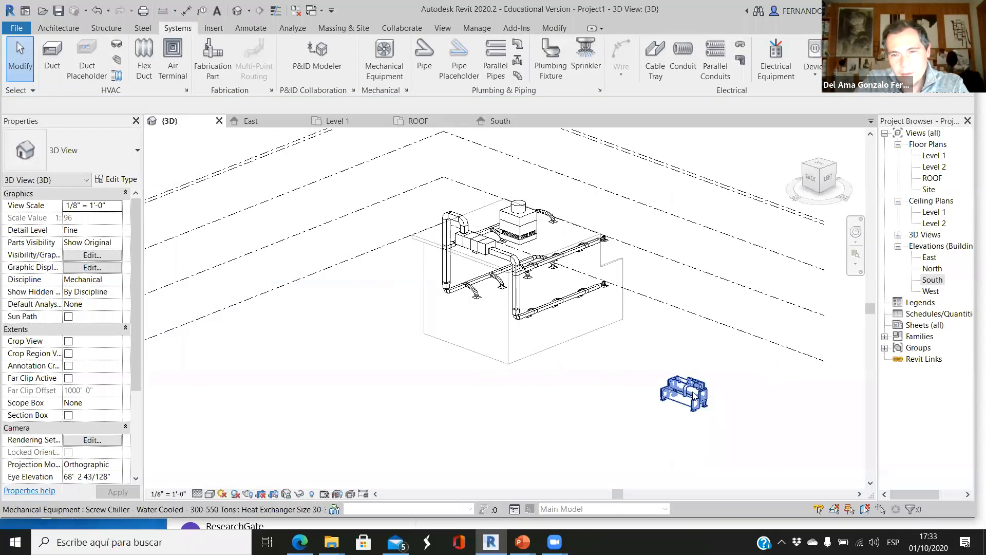
left_click(519, 223)
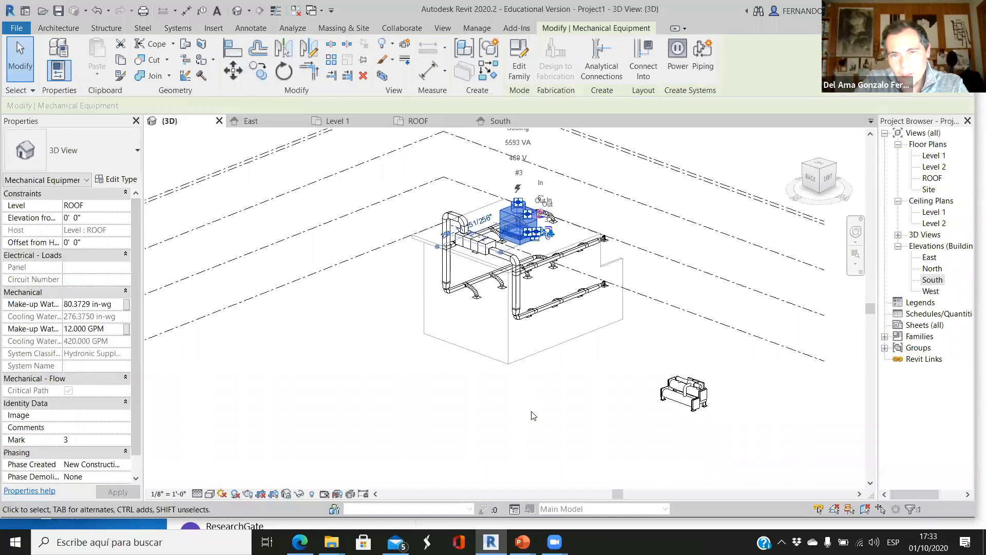
key("Escape")
scroll(687, 393, "up", 3)
left_click(687, 392)
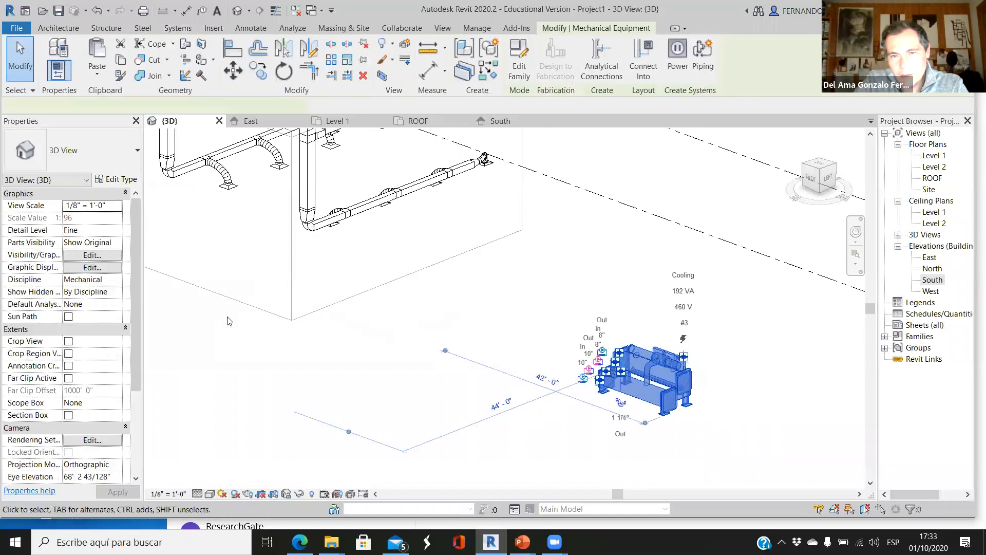
Select the rooftop air handling unit and examine its connectors and its position above the basement chiller.
scroll(335, 294, "down", 4)
middle_click_drag(545, 280, 431, 291, "shift")
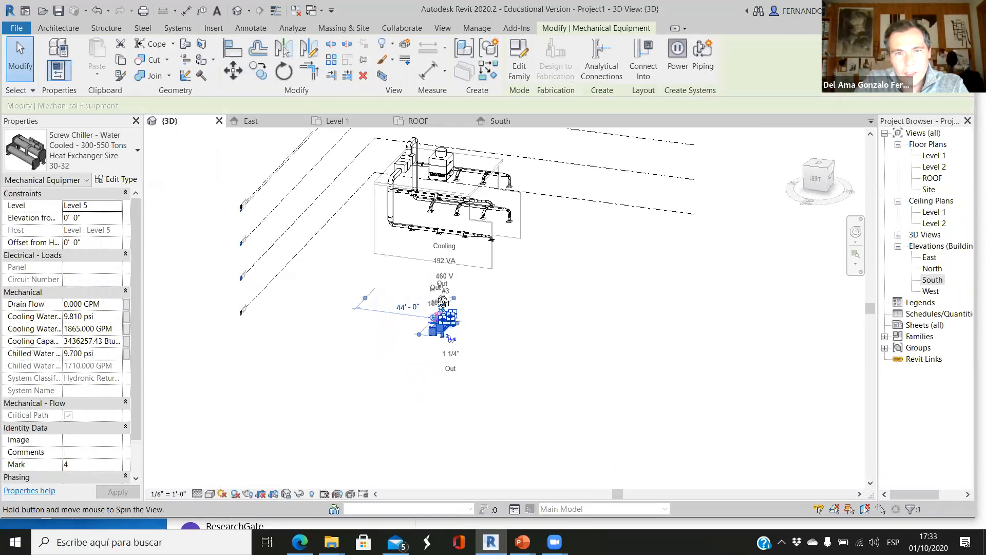
left_click(403, 161)
scroll(352, 163, "up", 2)
scroll(352, 166, "up", 1)
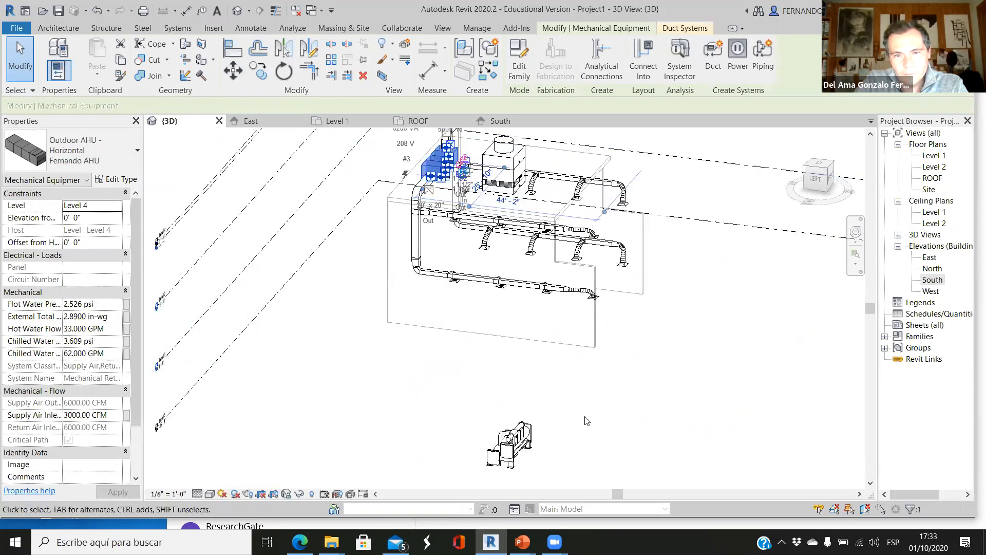
left_click(589, 421)
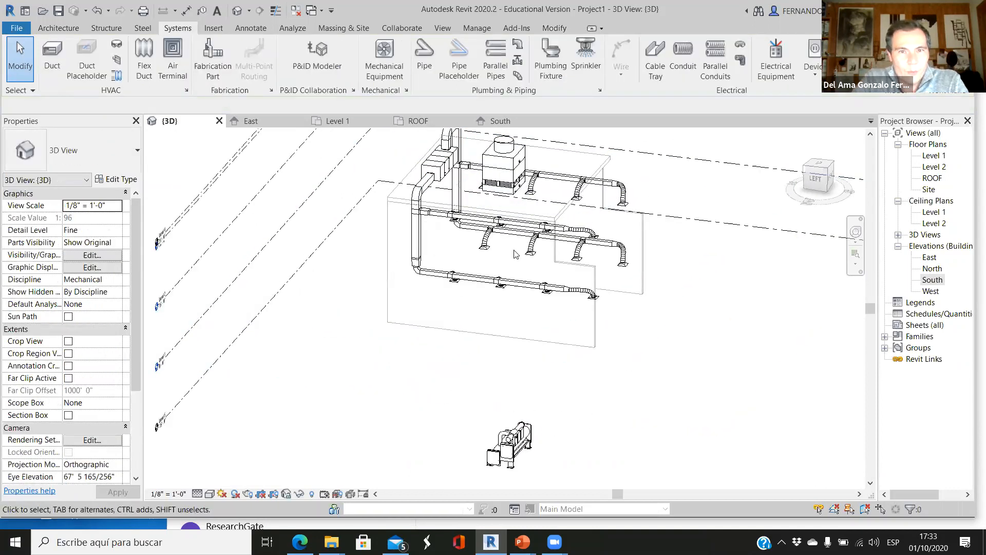
scroll(442, 175, "up", 2)
scroll(440, 177, "up", 3)
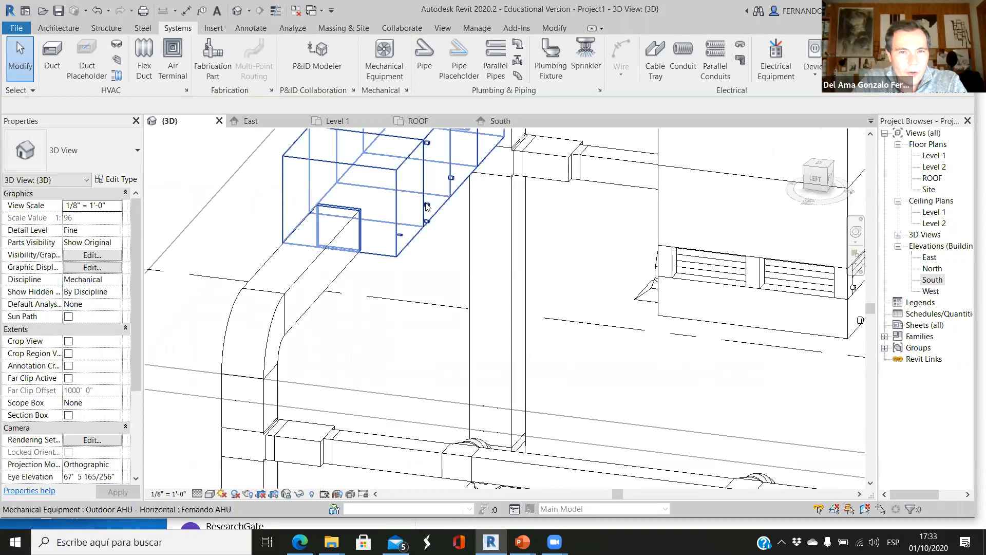
scroll(429, 206, "down", 8)
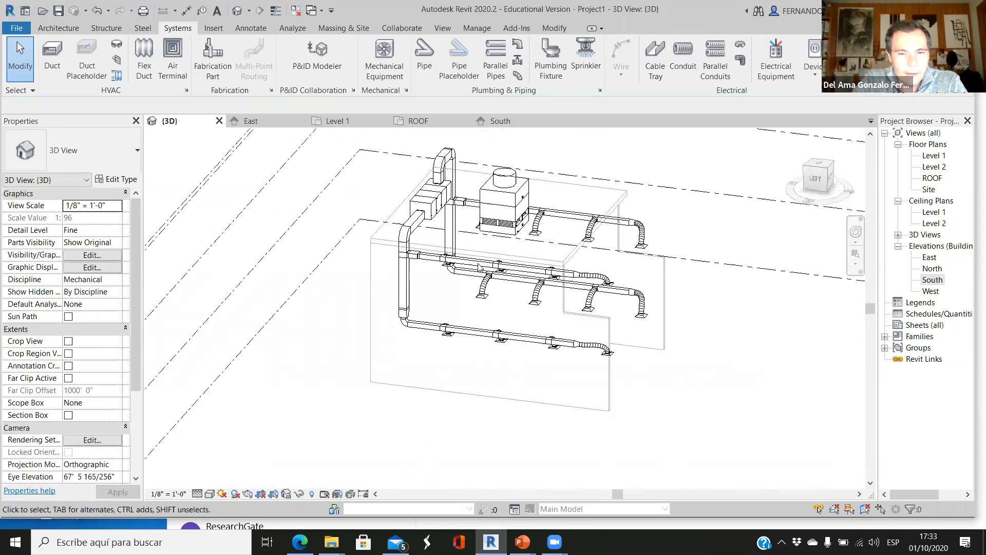
Select the basement chiller and inspect its 8" and 10" inlet and outlet water connectors up close.
scroll(502, 419, "up", 2)
left_click(486, 405)
scroll(484, 432, "up", 3)
middle_click_drag(531, 447, 706, 481, "shift")
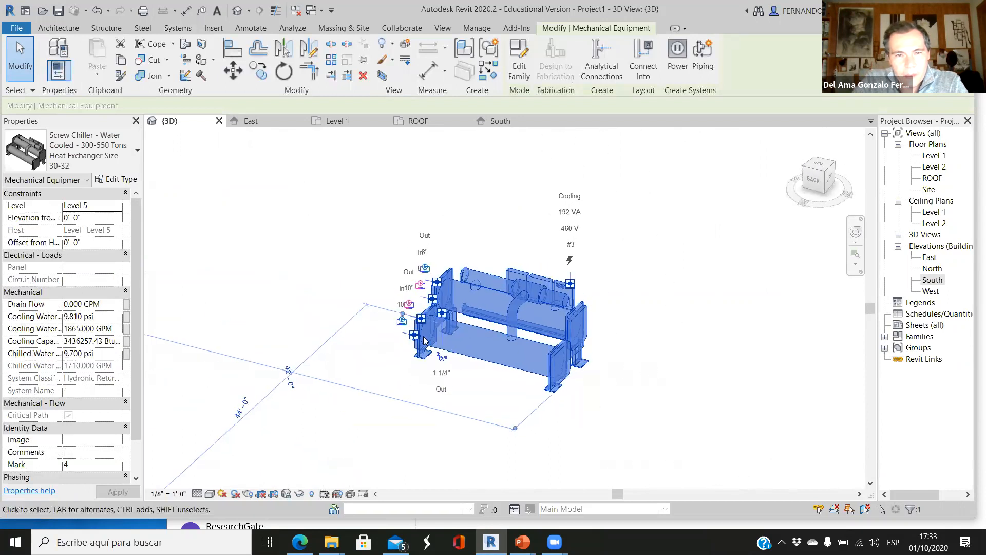
scroll(426, 326, "up", 3)
scroll(411, 280, "up", 2)
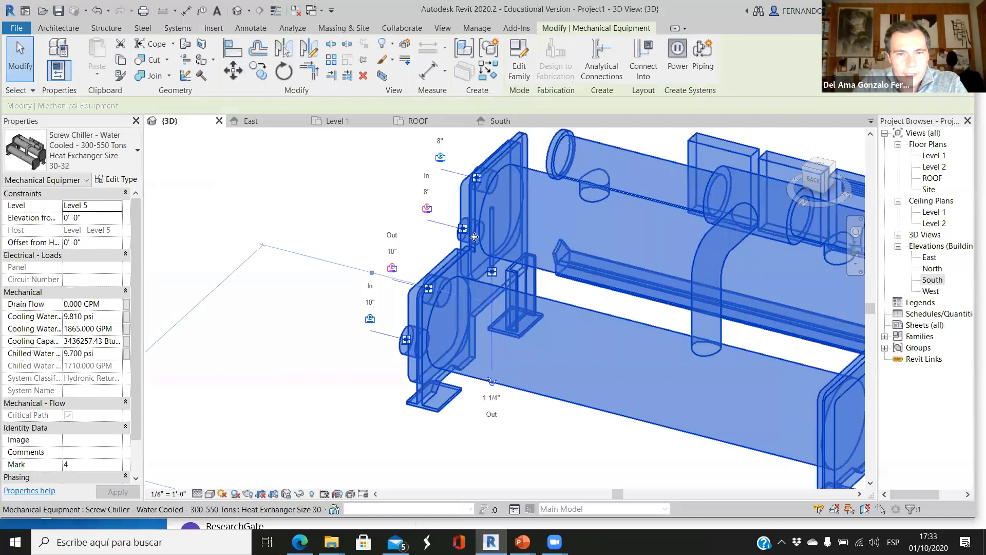
scroll(475, 237, "down", 3)
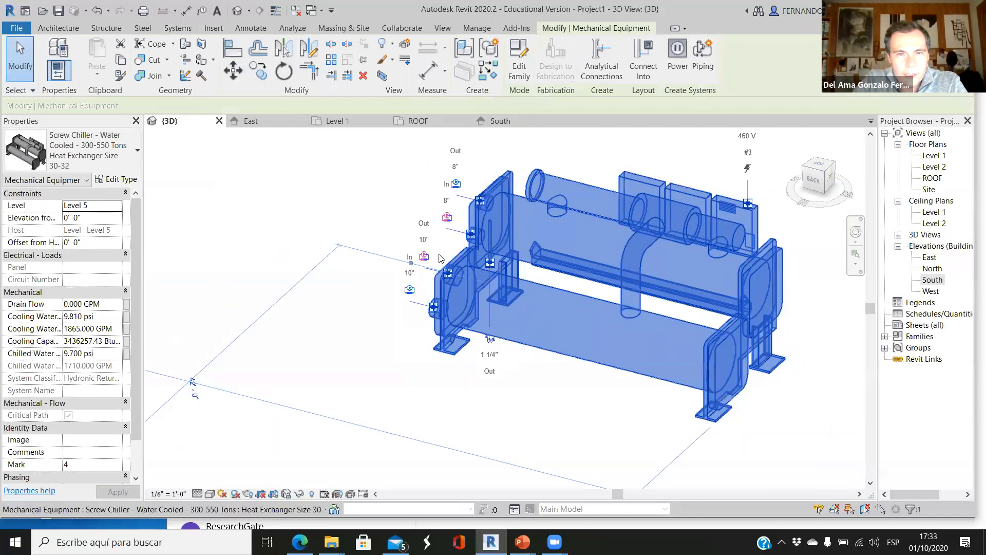
scroll(433, 263, "up", 2)
scroll(404, 329, "down", 3)
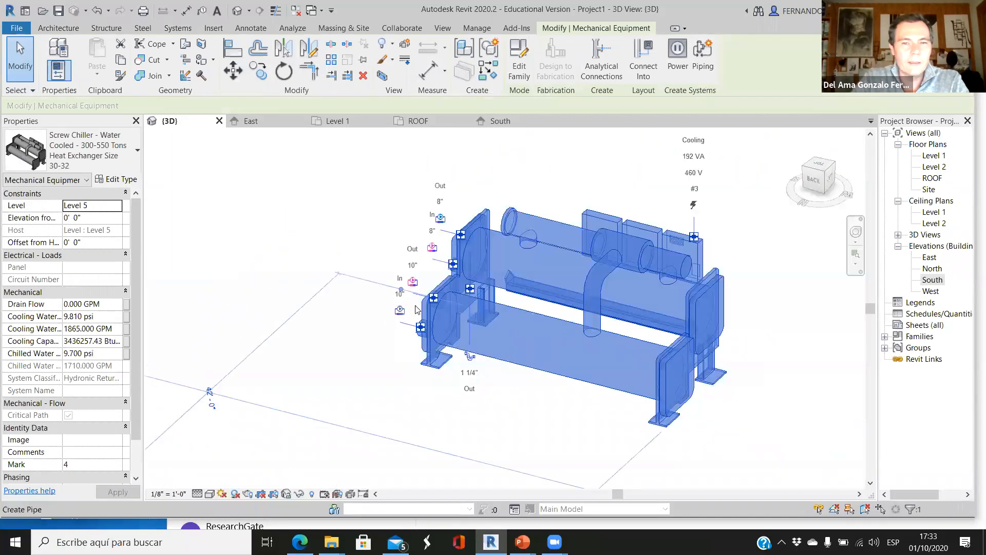
scroll(461, 288, "up", 3)
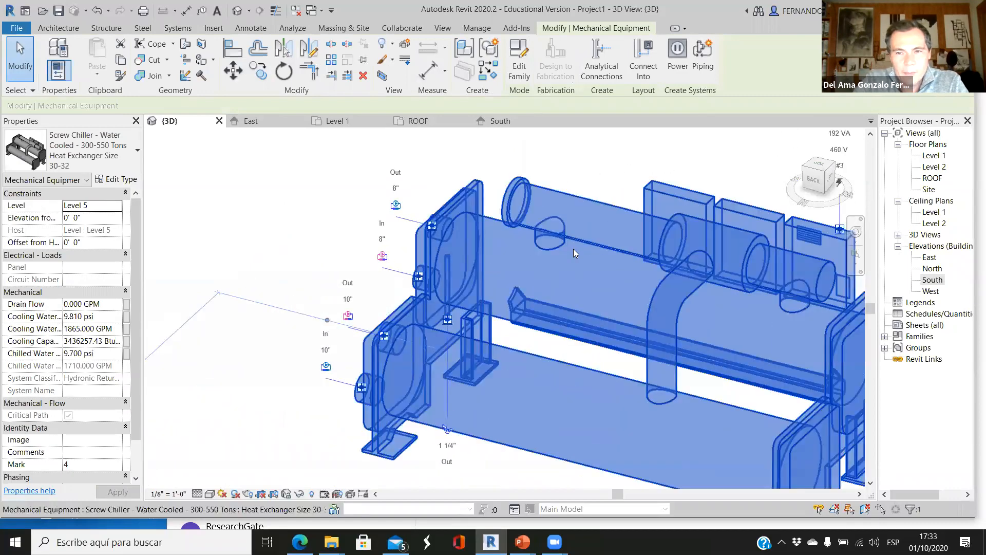
scroll(573, 249, "down", 2)
Draw an 8" Hydronic Supply pipe about 2' 9" long straight out of the chiller's 8" outlet connector.
left_click(514, 364)
middle_click_drag(524, 352, 570, 344, "shift")
scroll(611, 269, "down", 2)
scroll(516, 298, "up", 4)
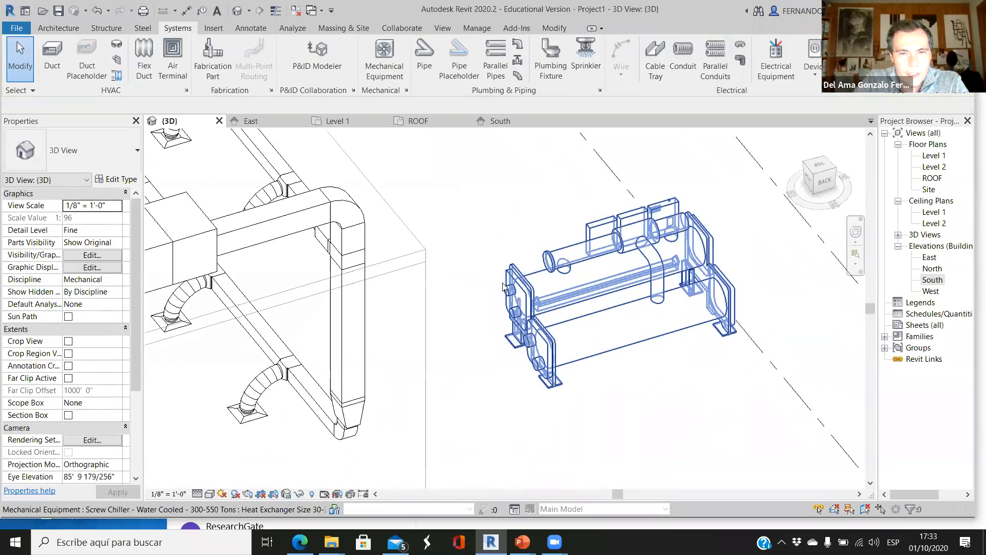
left_click(521, 301)
scroll(520, 301, "up", 3)
right_click(496, 281)
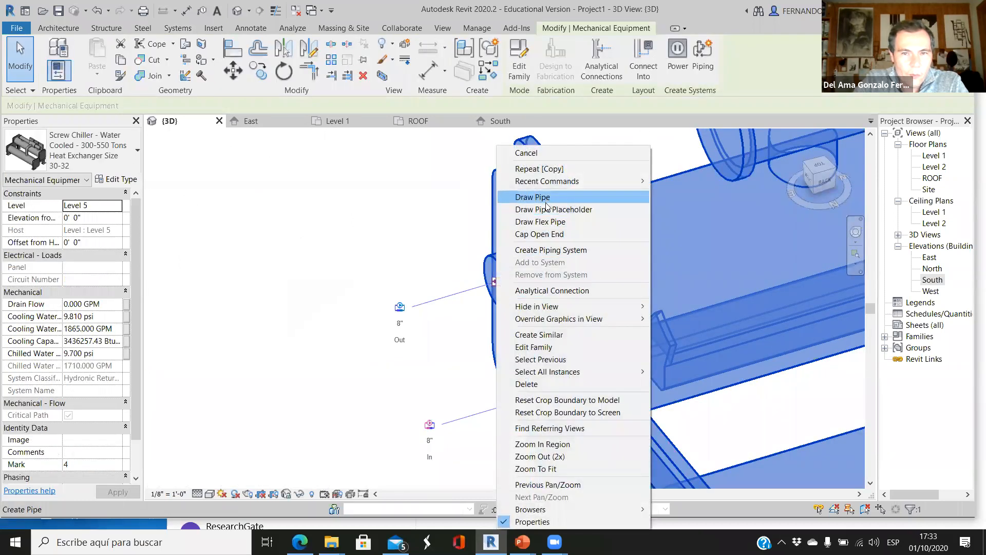
left_click(546, 199)
scroll(294, 333, "down", 5)
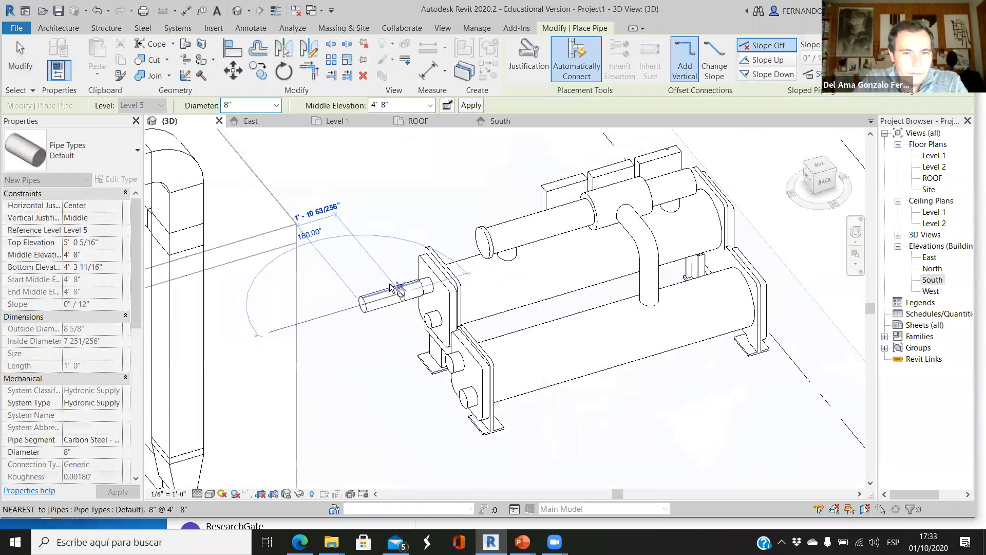
scroll(380, 262, "down", 2)
left_click(401, 248)
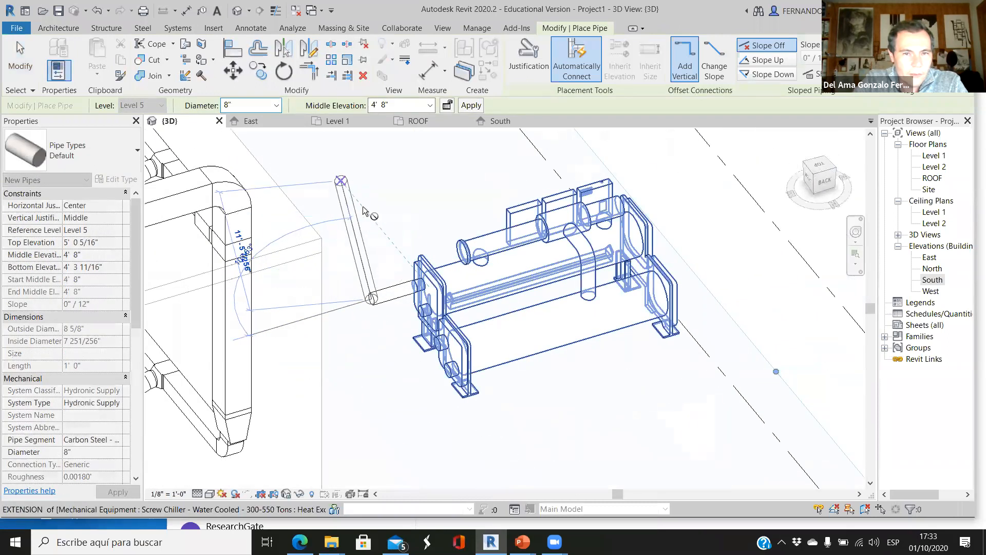
scroll(601, 318, "down", 1)
scroll(574, 283, "down", 3)
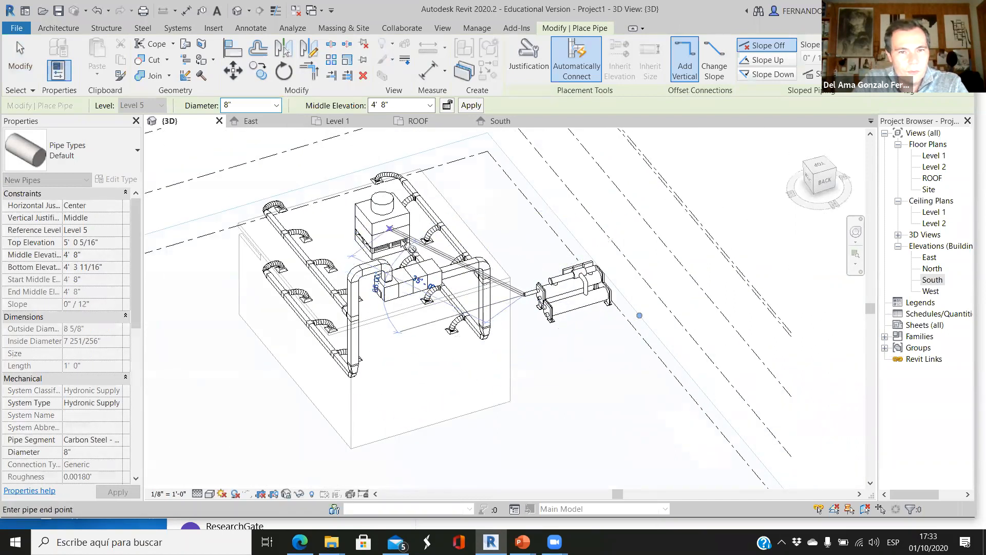
scroll(409, 239, "up", 4)
middle_click_drag(450, 265, 392, 257, "shift")
scroll(393, 257, "down", 5)
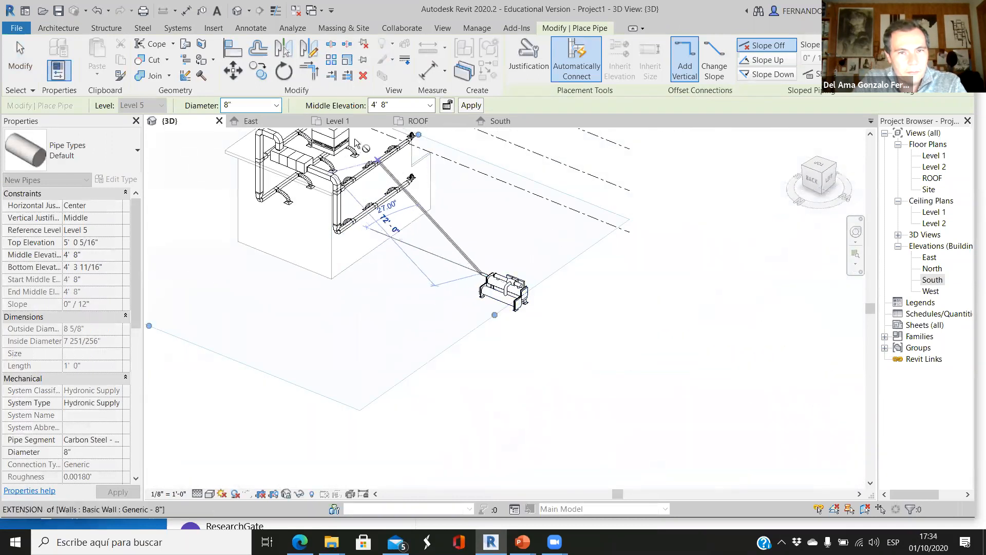
scroll(355, 141, "up", 5)
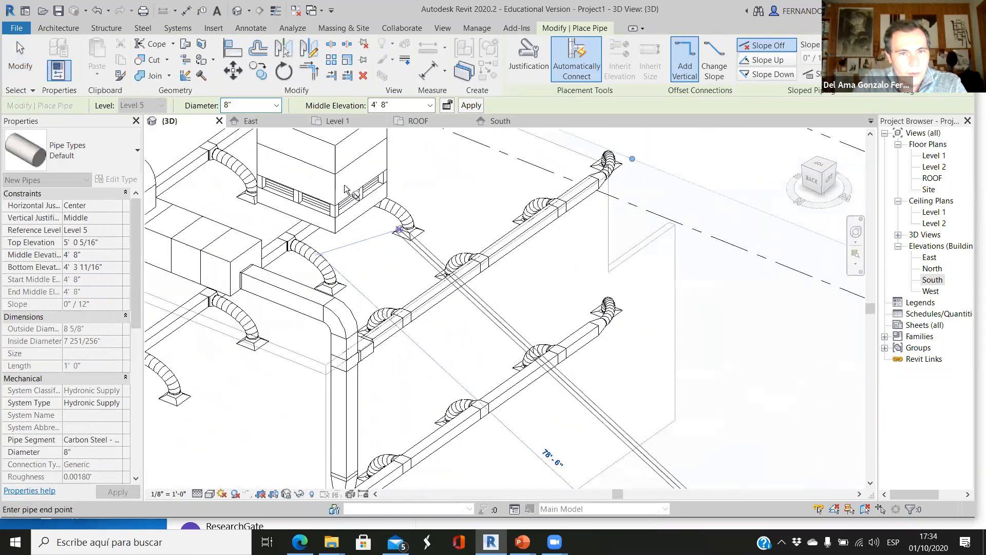
key("Escape")
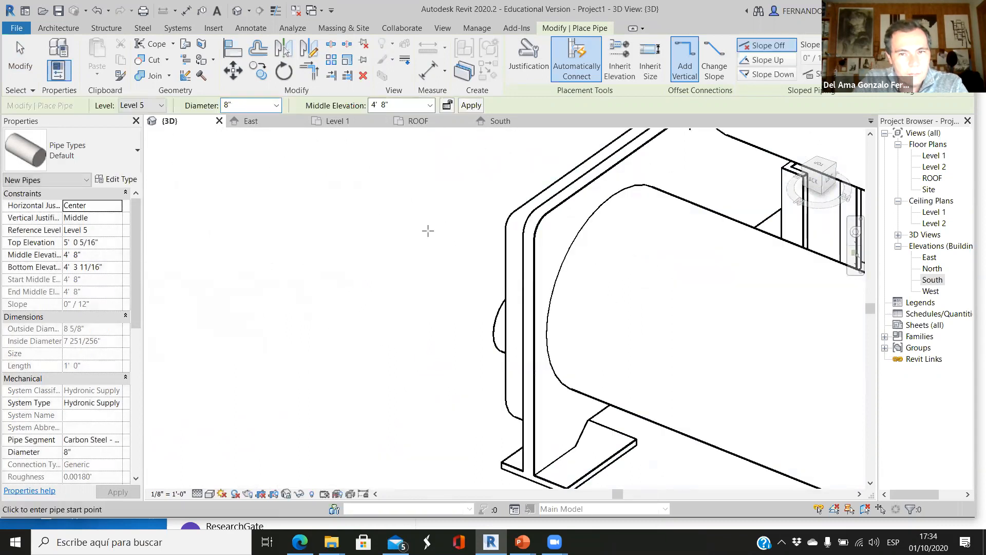
scroll(428, 231, "down", 10)
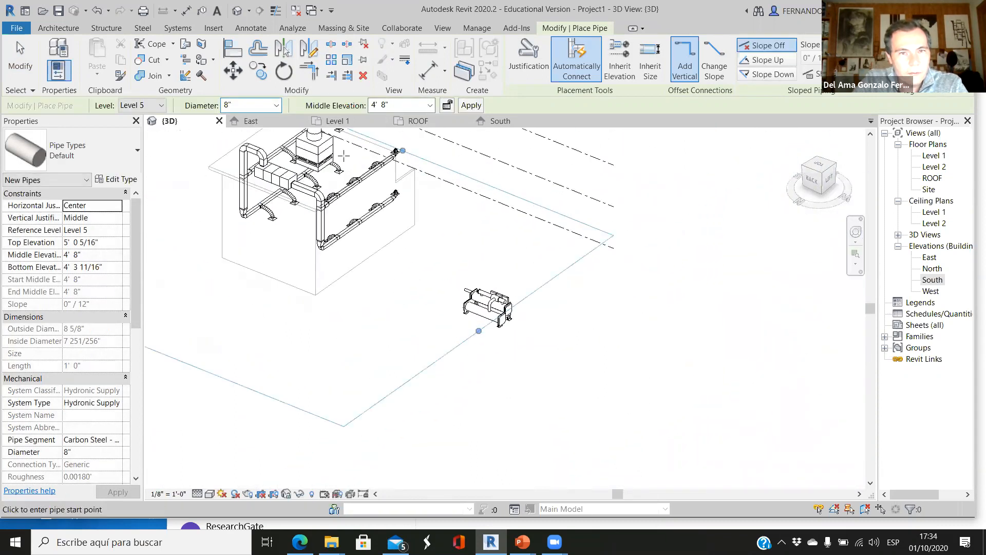
key("Escape")
Select the rooftop cooling tower and the new chiller pipe in turn to compare their positions and connectors.
left_click(337, 155)
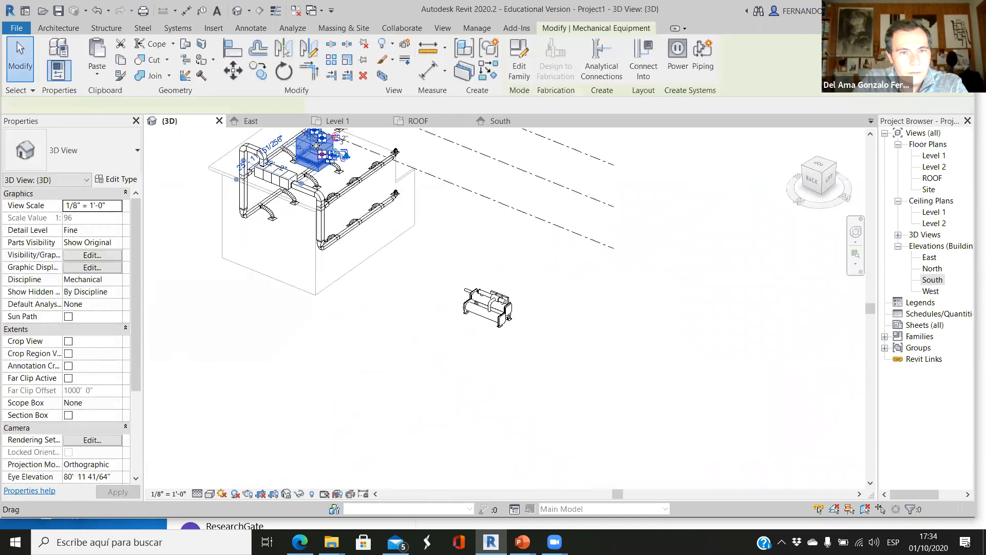
scroll(337, 155, "up", 3)
scroll(337, 154, "up", 5)
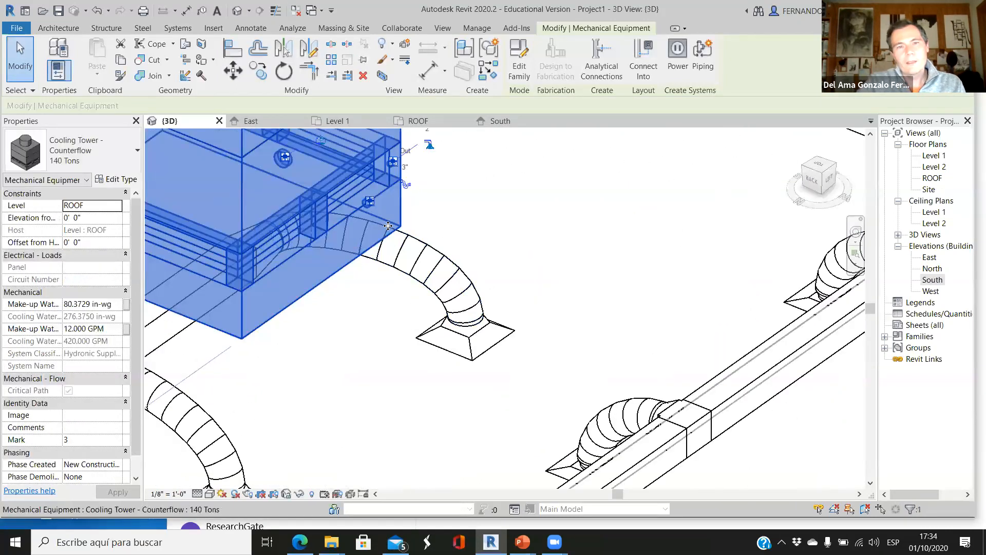
scroll(429, 229, "down", 8)
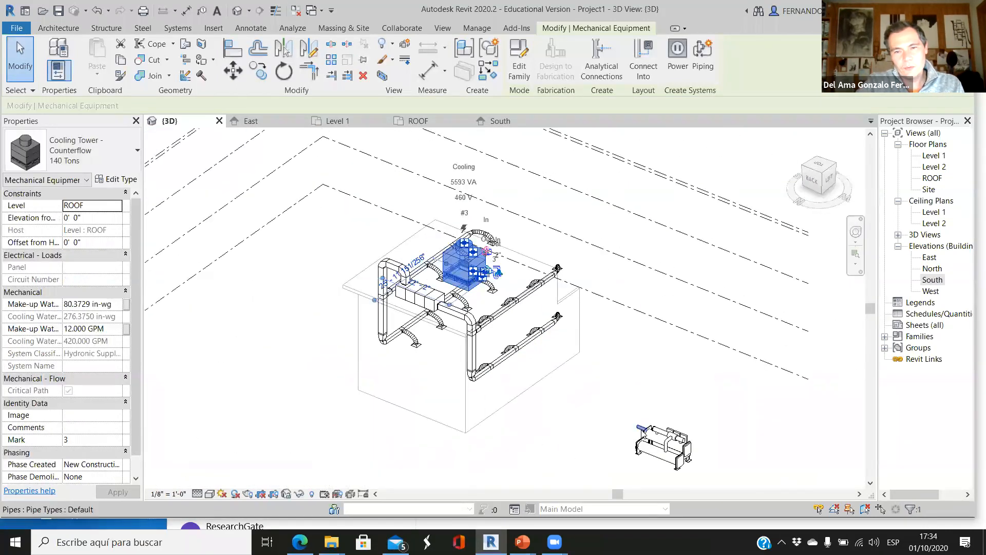
left_click(644, 429)
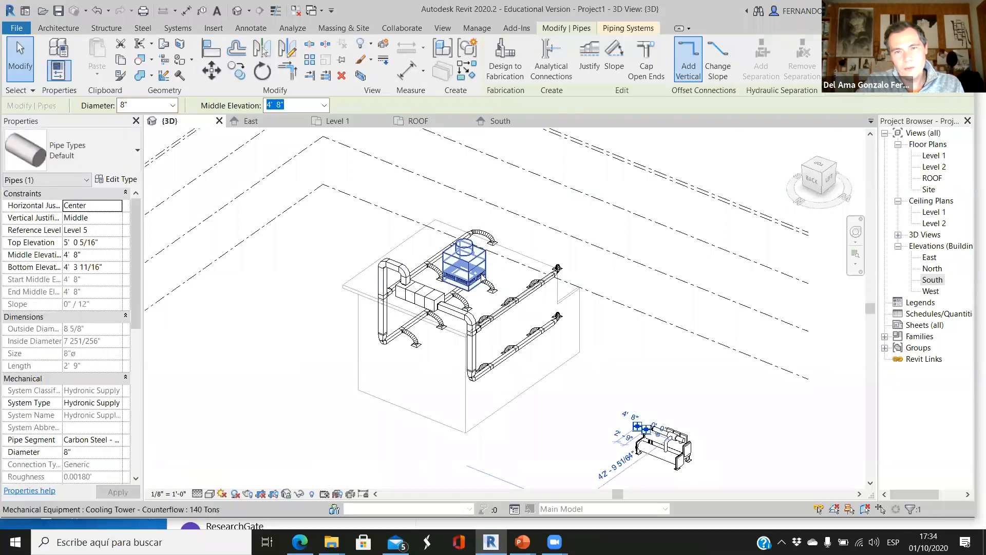
left_click(482, 286)
left_click(692, 287)
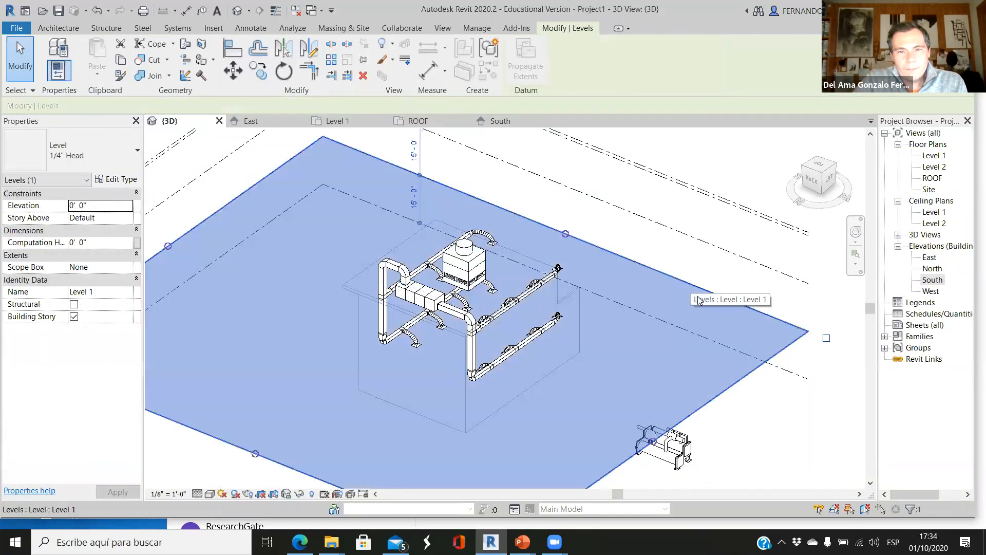
key("Escape")
Examine the chiller, cooling tower and ductwork from several directions in the 3D view.
middle_click_drag(584, 366, 670, 462, "shift")
scroll(606, 437, "up", 5)
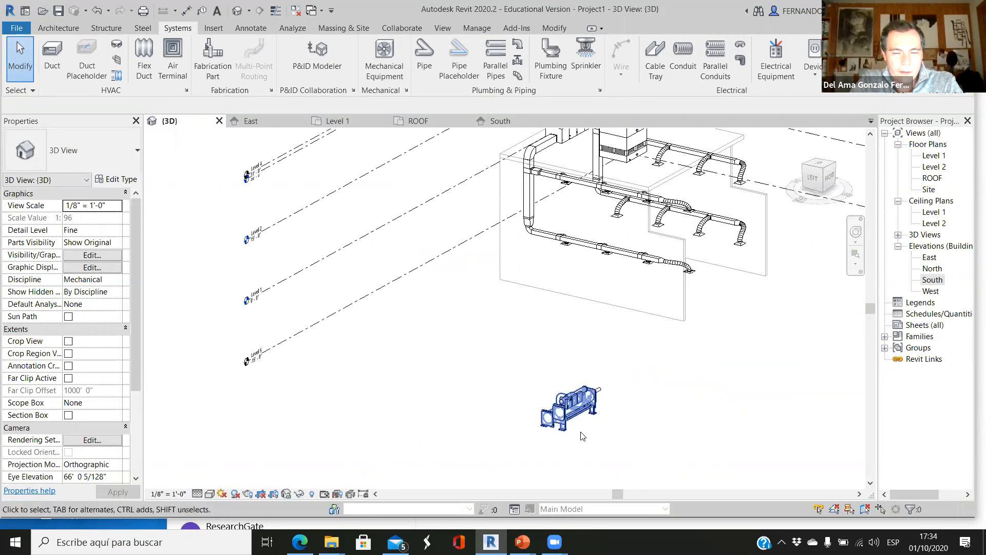
mouse_move(440, 363)
middle_mouse_down("shift")
mouse_move(513, 370)
mouse_move(626, 346)
mouse_move(494, 361)
mouse_move(432, 355)
middle_mouse_up("shift")
scroll(538, 367, "up", 2)
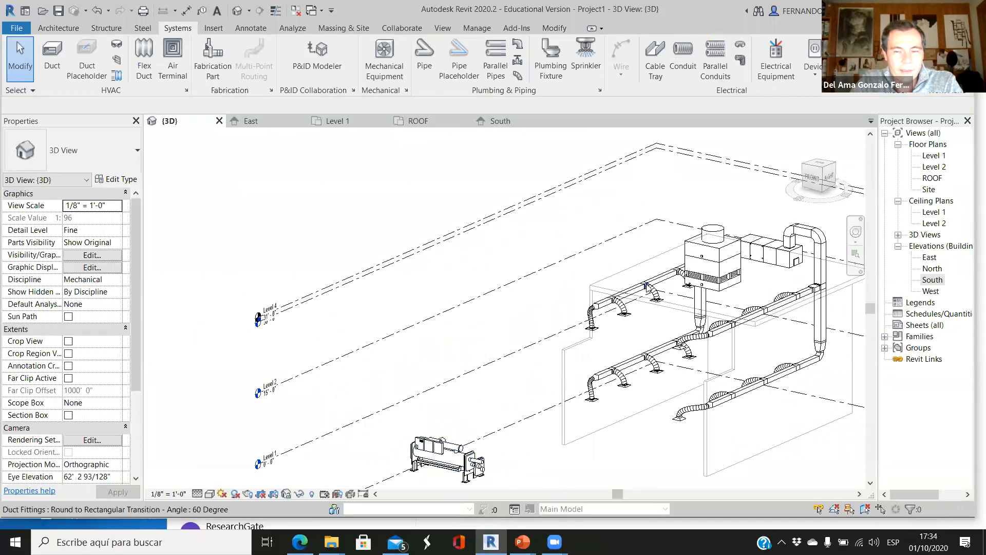
middle_click_drag(610, 247, 703, 354, "shift")
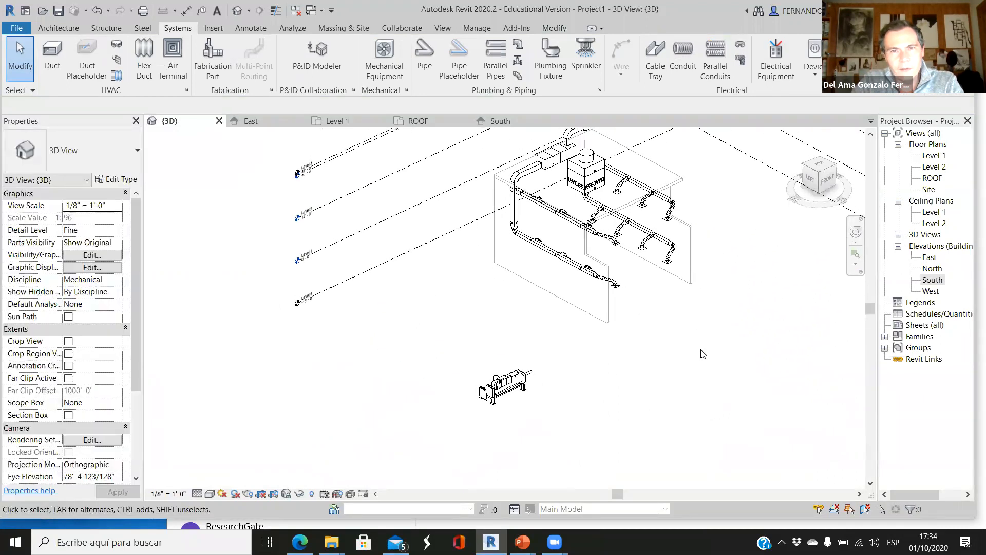
scroll(703, 354, "down", 3)
scroll(683, 218, "up", 5)
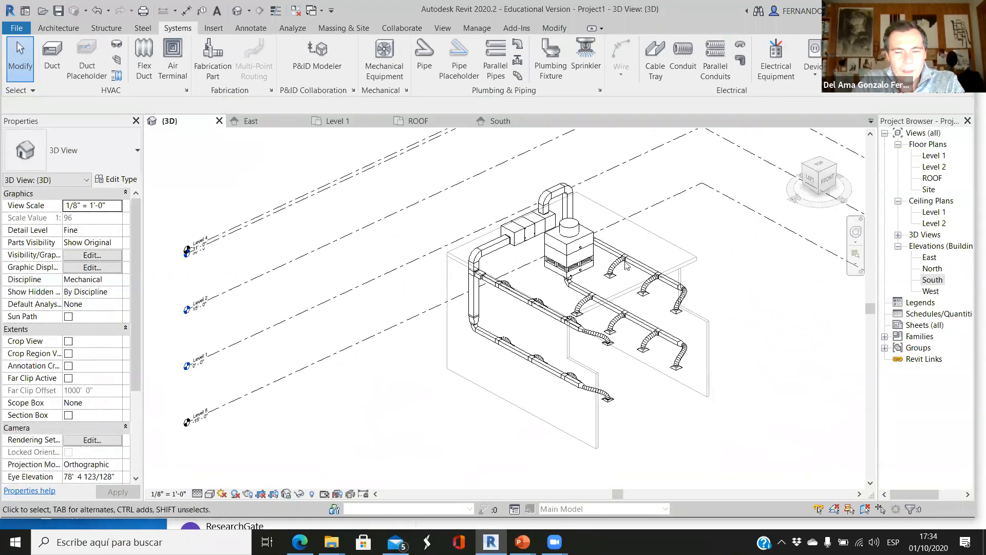
scroll(591, 275, "up", 6)
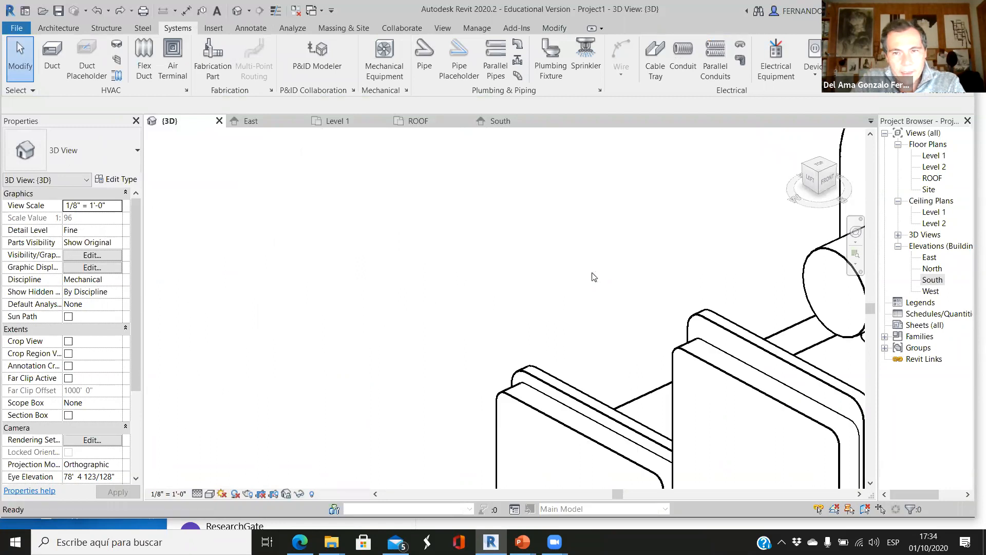
scroll(592, 272, "up", 4)
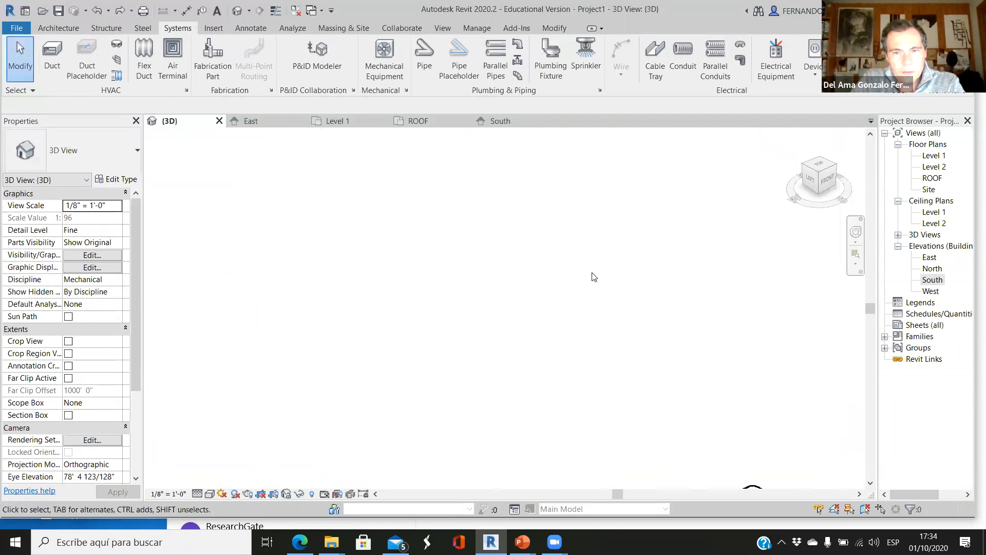
scroll(529, 271, "down", 5)
scroll(533, 267, "up", 2)
Undo the chiller pipe, the chiller placement, the basement level and the rooftop cooling tower, leaving the air handling unit and ductwork.
key("ctrl+z")
key("ctrl+z")
key("ctrl+z")
key("ctrl+z")
key("ctrl+z")
key("ctrl+z")
key("ctrl+z")
key("ctrl+z")
key("ctrl+z")
key("ctrl+z")
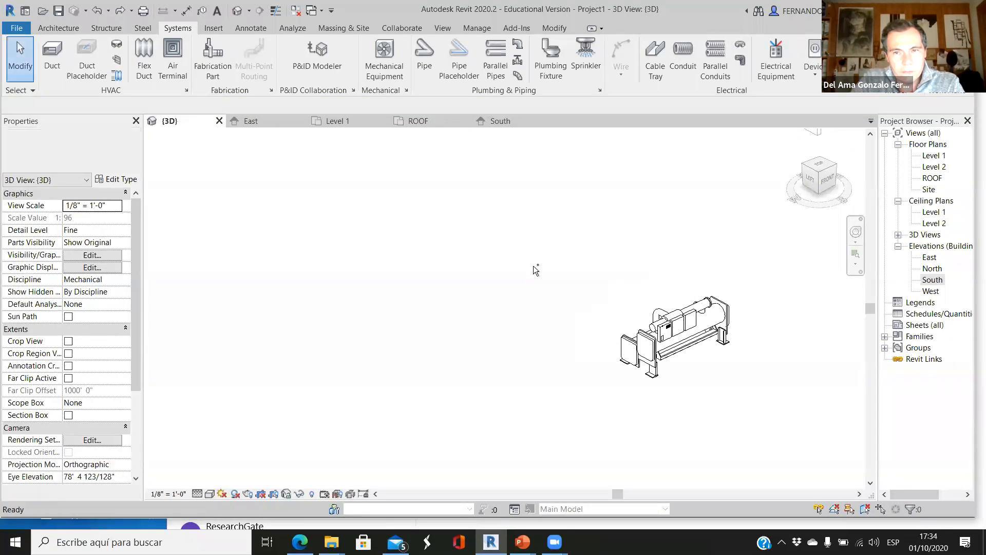
scroll(533, 268, "down", 5)
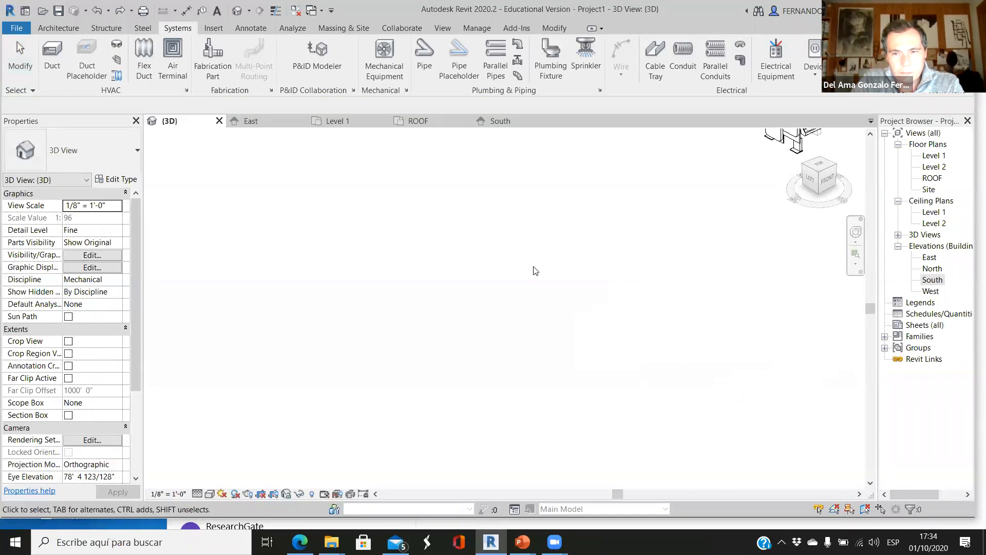
scroll(534, 270, "down", 5)
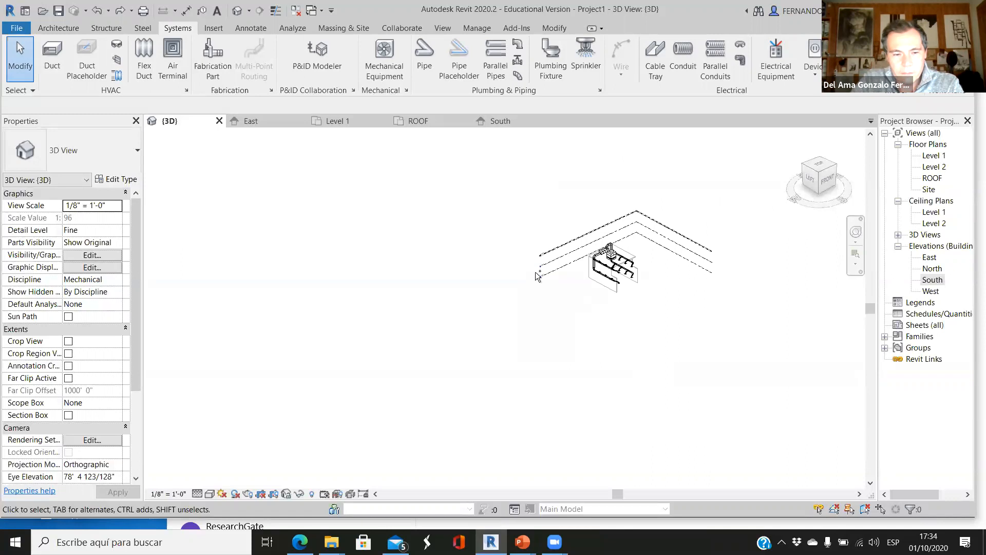
scroll(536, 276, "up", 5)
scroll(537, 276, "up", 1)
scroll(531, 282, "down", 6)
scroll(694, 269, "up", 2)
scroll(718, 267, "up", 1)
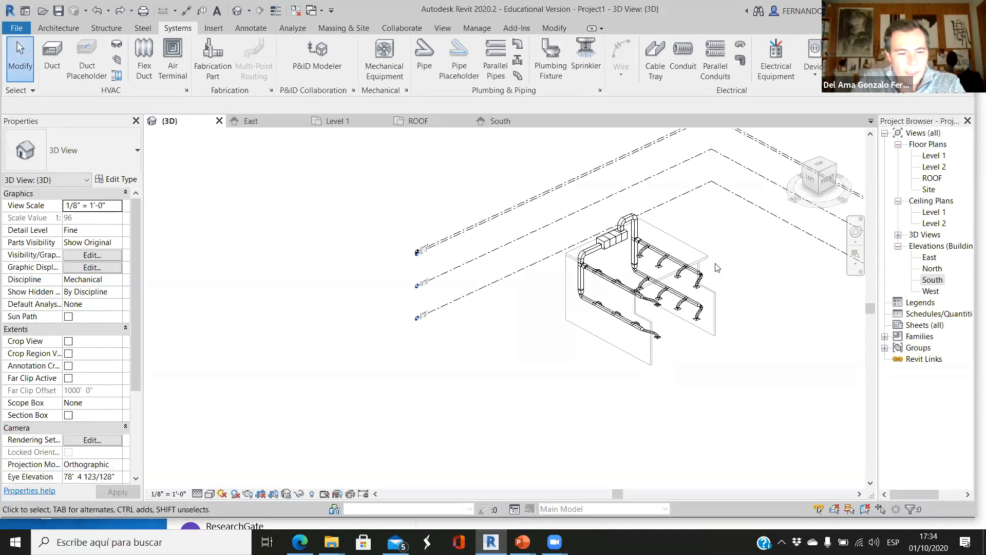
scroll(741, 286, "up", 1)
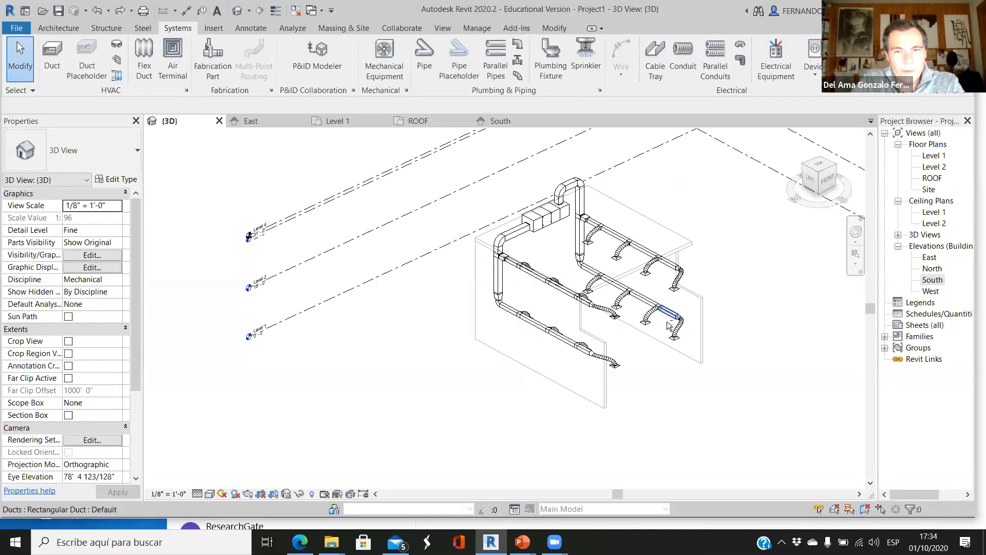
scroll(632, 236, "up", 3)
scroll(721, 200, "up", 1)
scroll(469, 342, "down", 1)
scroll(383, 376, "down", 1)
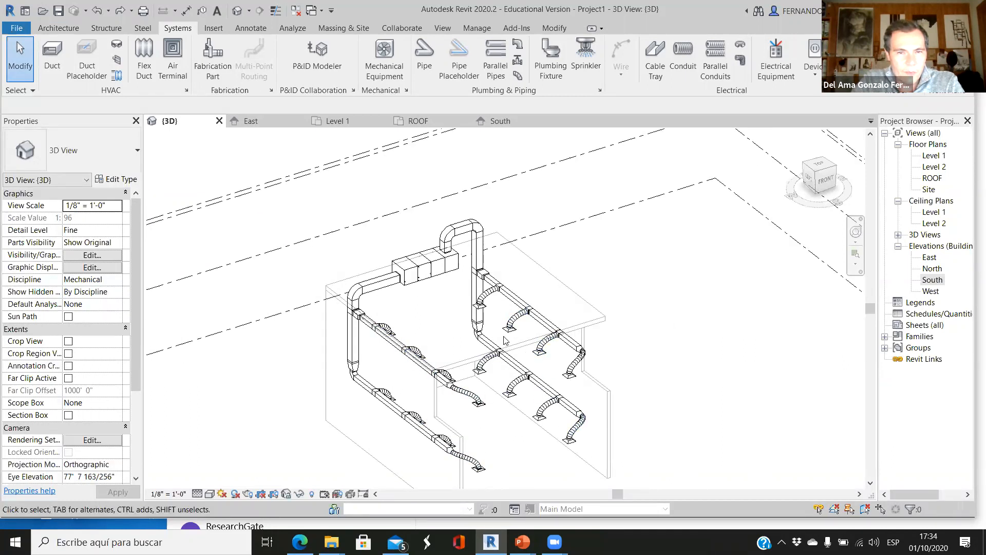
scroll(436, 294, "up", 1)
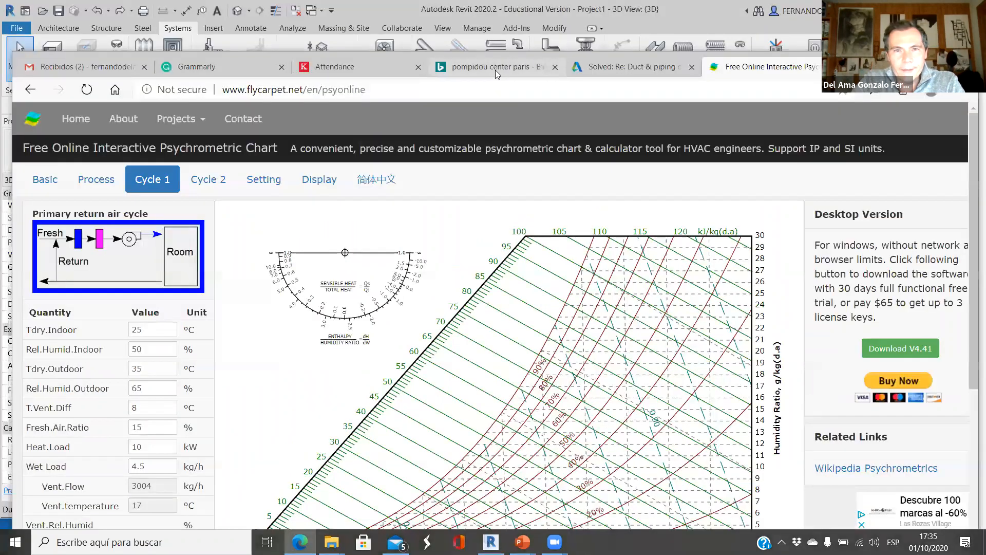
Switch to the browser's Pompidou Center search, show its image results and view the photo of the blue exterior ducts enlarged.
left_click(495, 67)
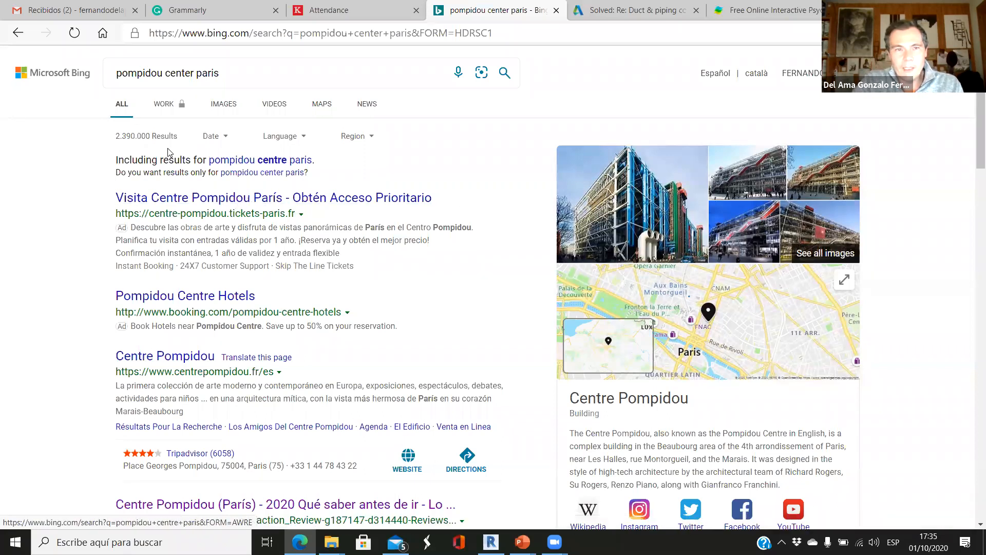
left_click(222, 106)
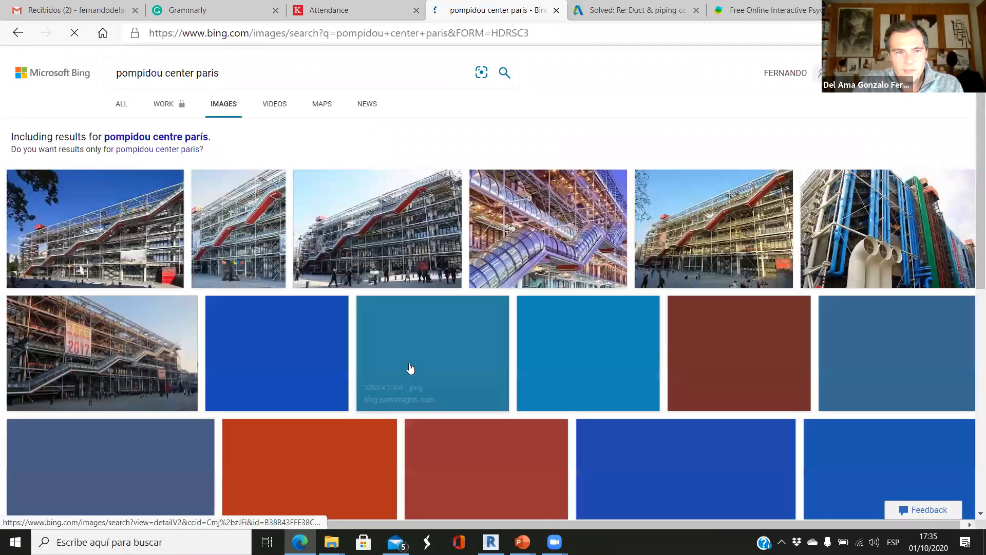
scroll(447, 313, "down", 1)
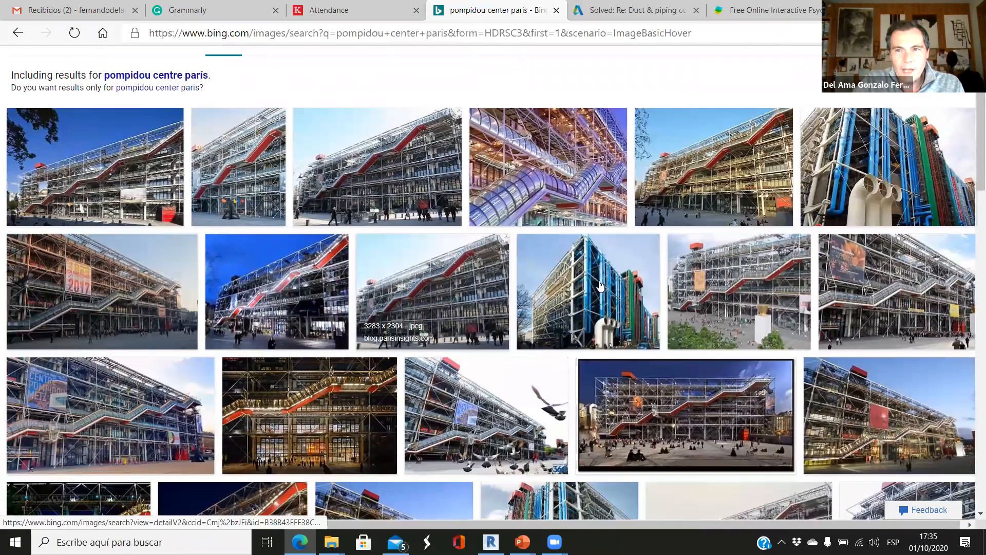
scroll(598, 285, "down", 1)
scroll(599, 277, "up", 2)
left_click(599, 282)
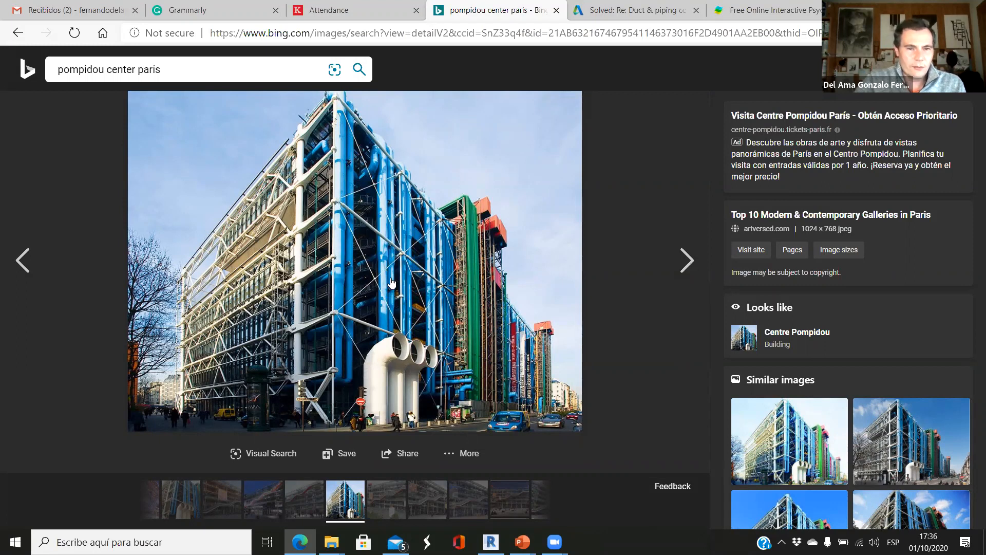
left_click(933, 70)
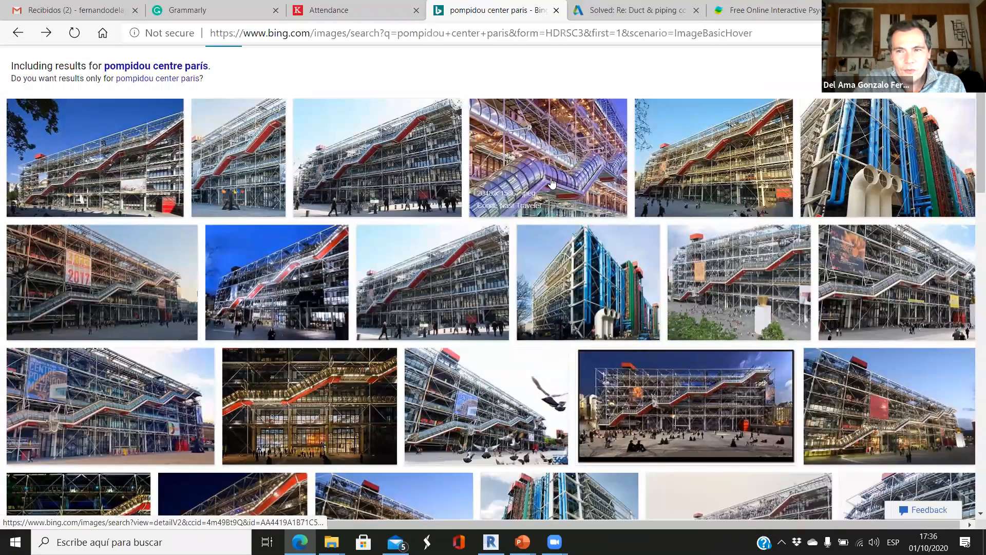
View enlarged photos of the Centre Pompidou's coloured pipe facade with white vents and of its night-lit escalator facade.
scroll(501, 232, "down", 2)
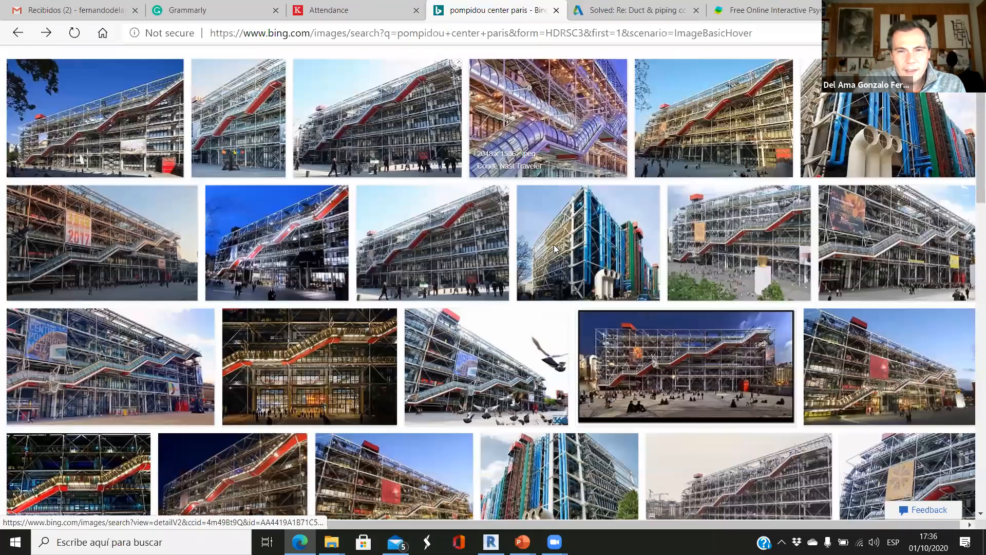
scroll(369, 339, "down", 4)
left_click(364, 281)
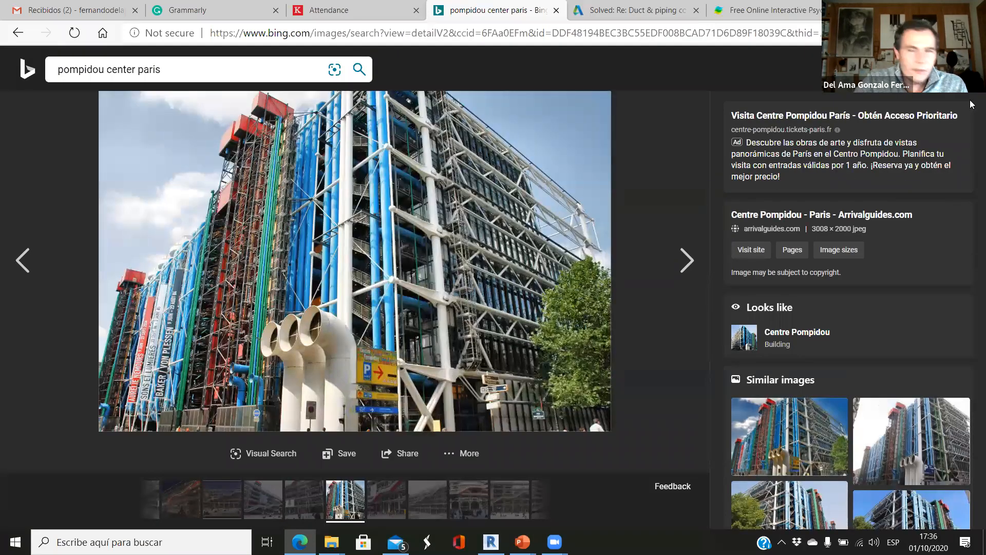
left_click(956, 69)
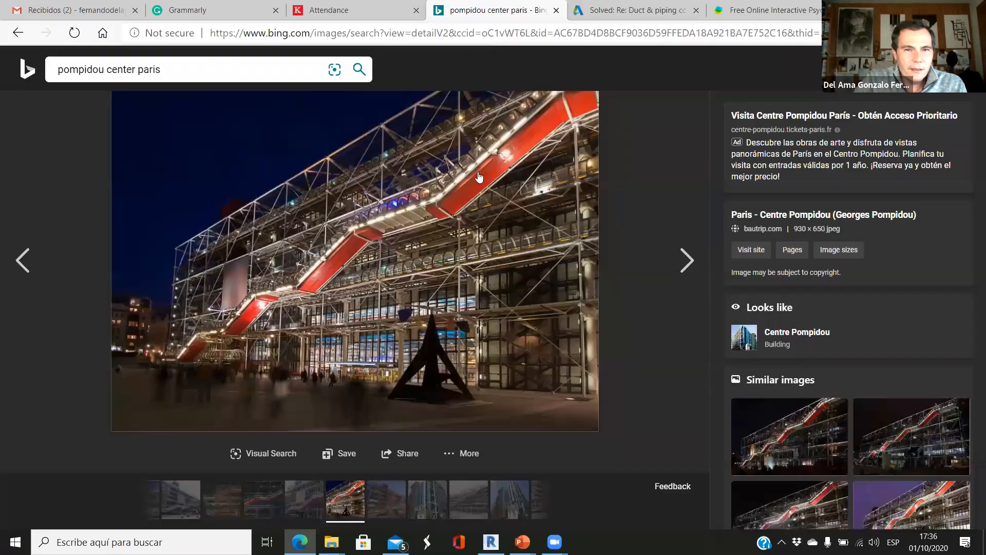
left_click(956, 70)
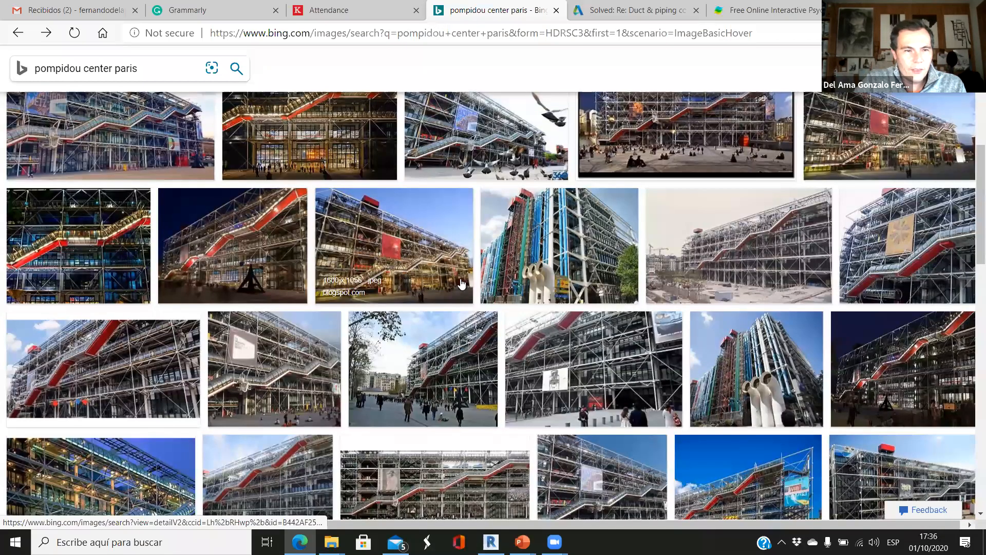
Look further through the Centre Pompidou image results and view the photo of the golden thumb sculpture enlarged.
scroll(406, 283, "down", 4)
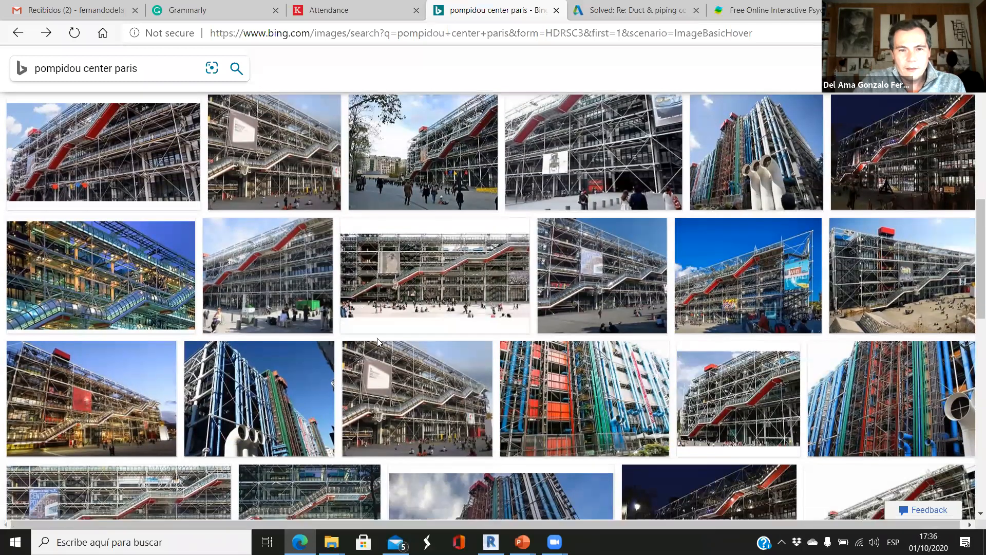
scroll(377, 338, "down", 2)
scroll(392, 331, "down", 5)
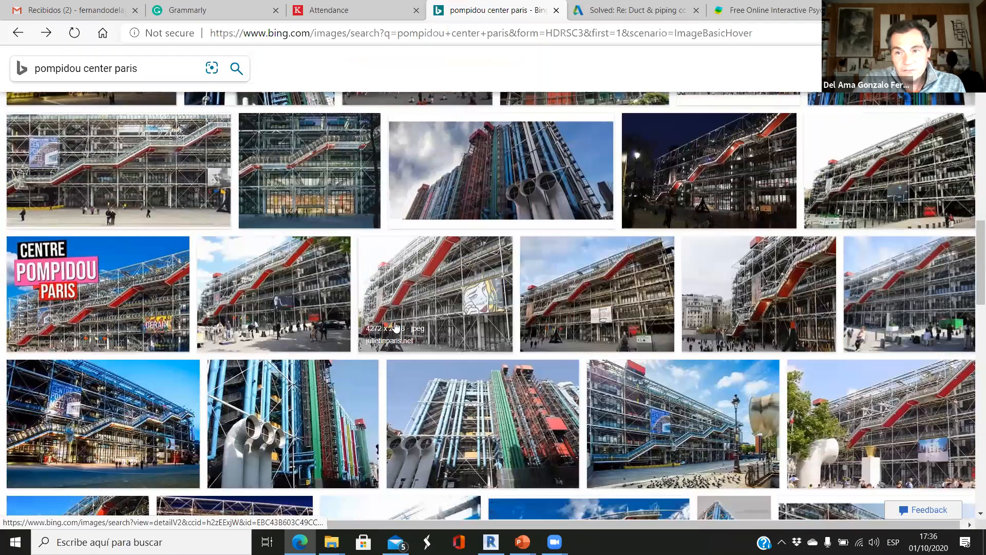
scroll(400, 322, "down", 4)
scroll(400, 322, "down", 3)
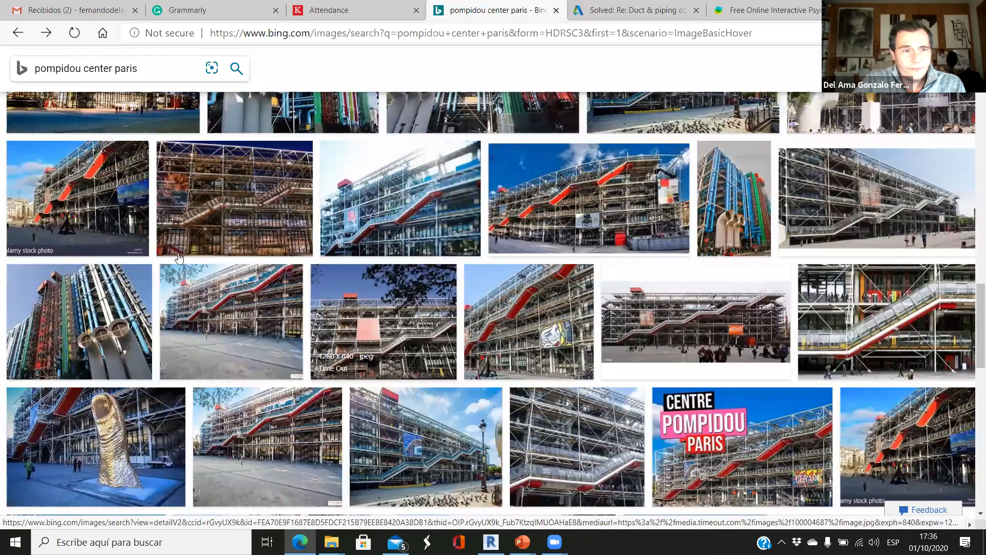
scroll(405, 289, "down", 4)
left_click(407, 290)
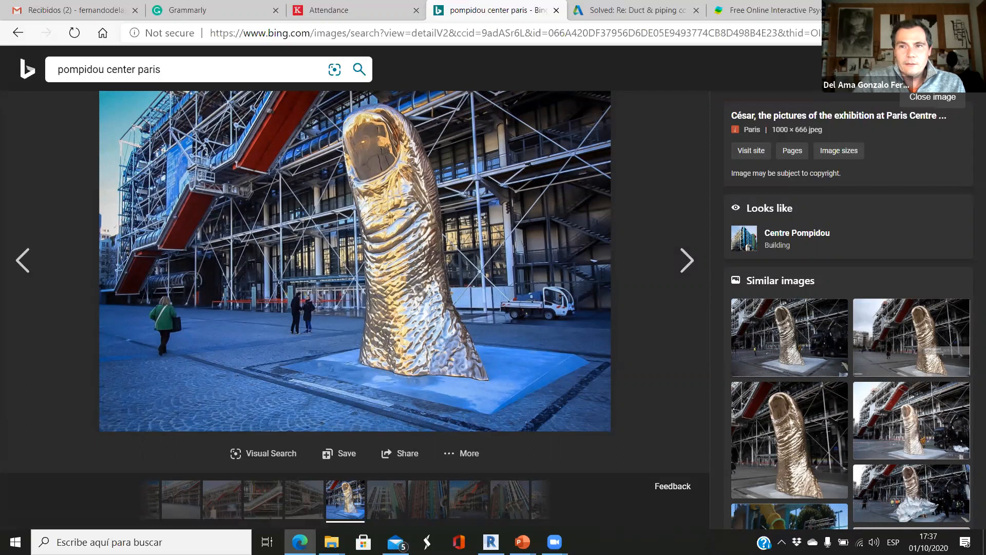
key("Escape")
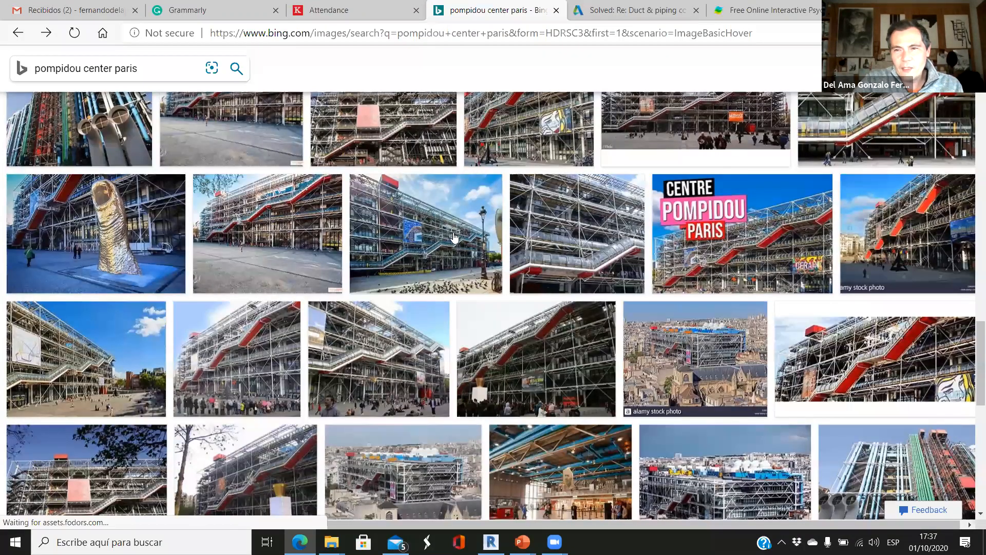
Examine enlarged aerial photos of the Centre Pompidou showing its rooftop mechanical equipment, including one from the similar images.
scroll(454, 236, "down", 3)
scroll(747, 379, "down", 5)
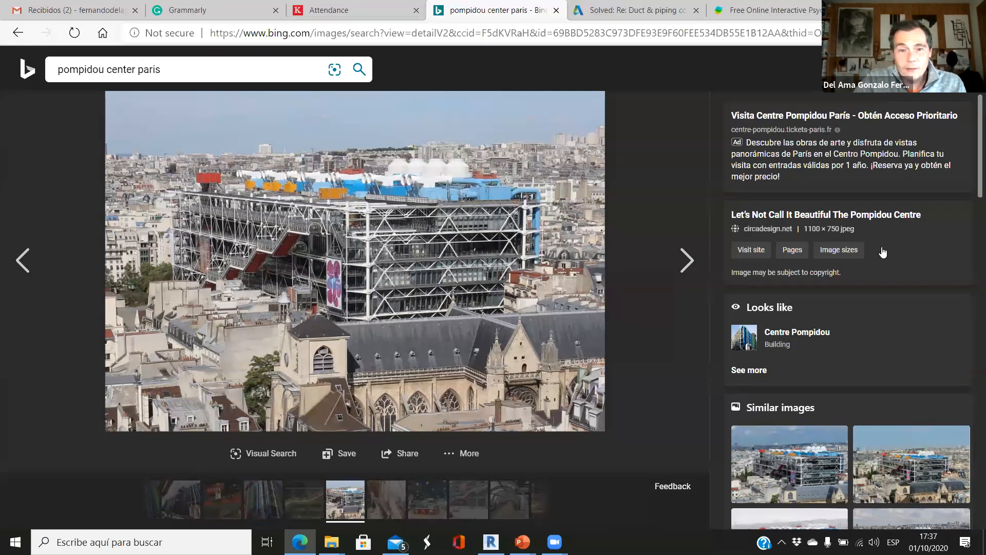
scroll(883, 252, "down", 6)
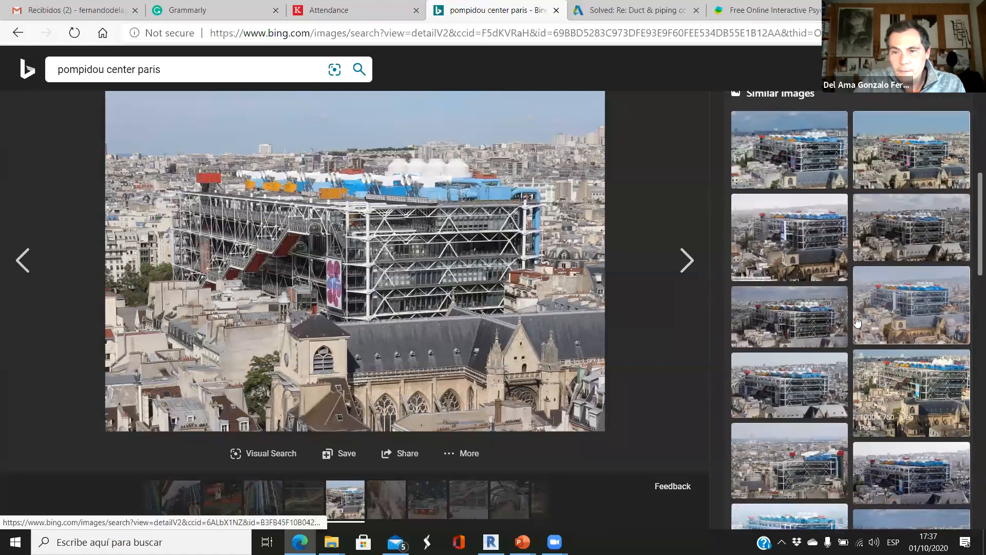
scroll(857, 321, "down", 2)
scroll(837, 379, "down", 3)
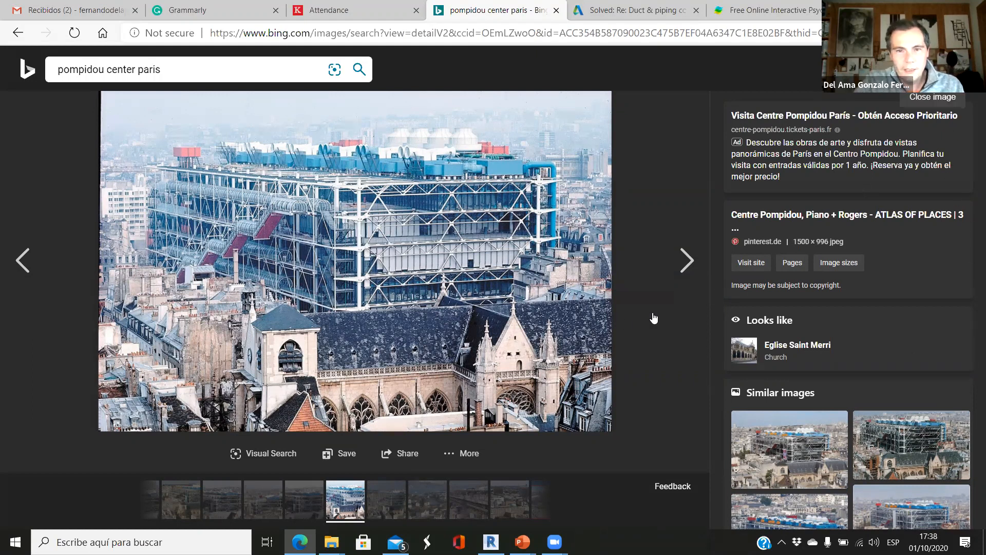
left_click(612, 315)
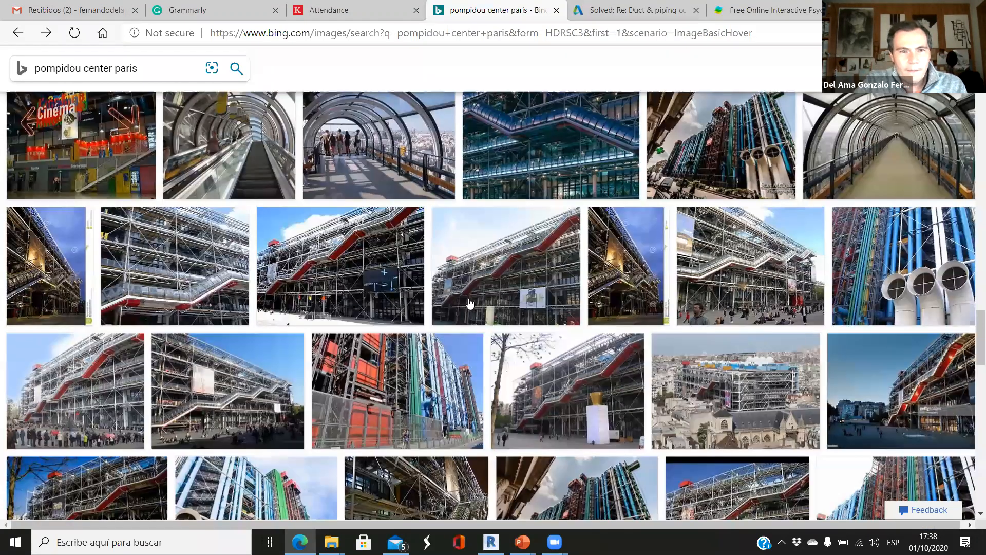
Examine more photos of the Centre Pompidou's coloured exterior pipes and interiors, and return to the general web results.
scroll(470, 303, "down", 4)
scroll(652, 293, "down", 4)
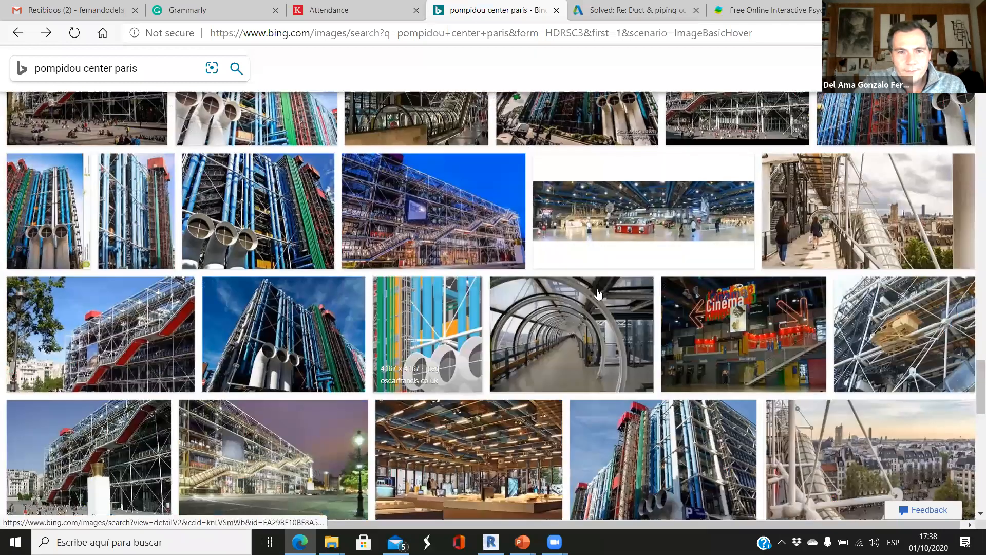
scroll(329, 354, "down", 3)
scroll(291, 365, "down", 1)
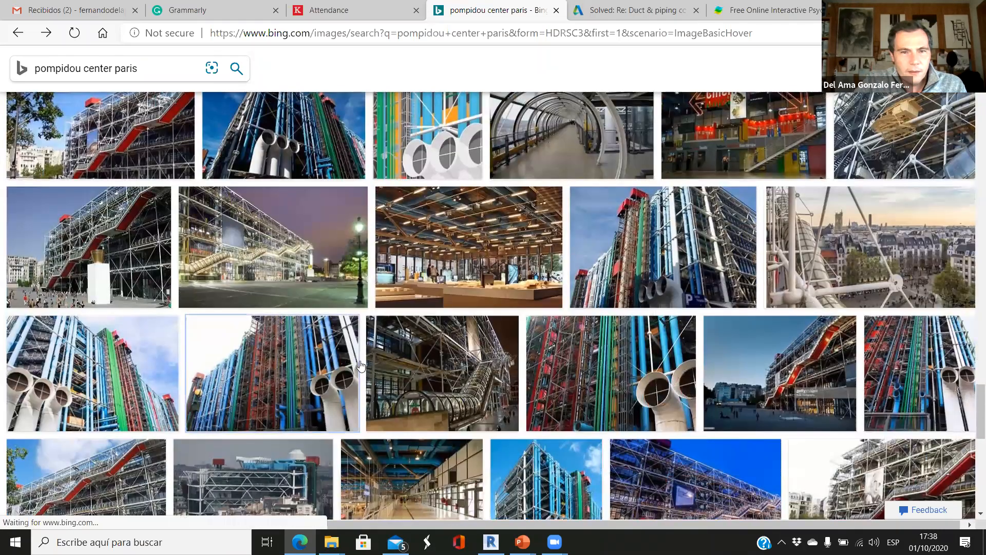
left_click(291, 365)
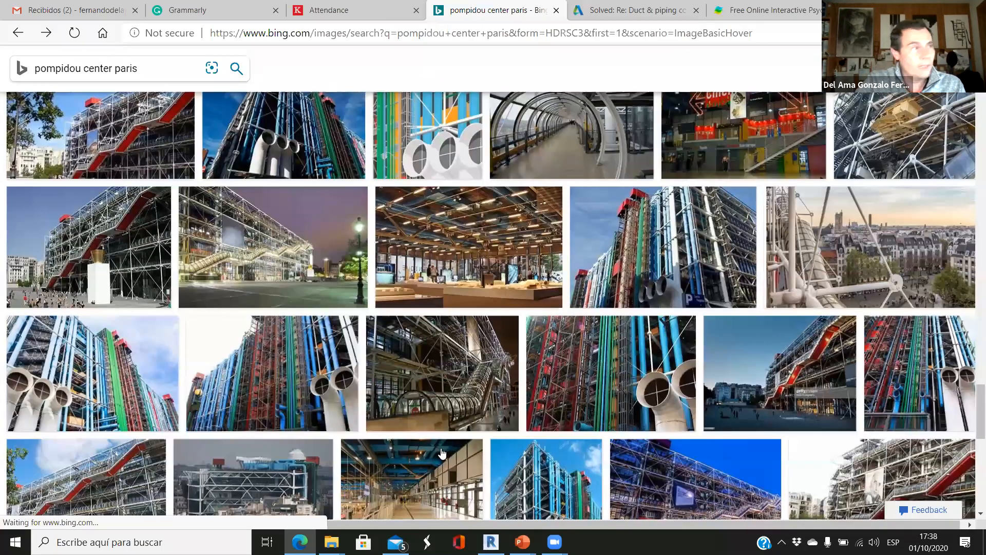
scroll(441, 455, "down", 5)
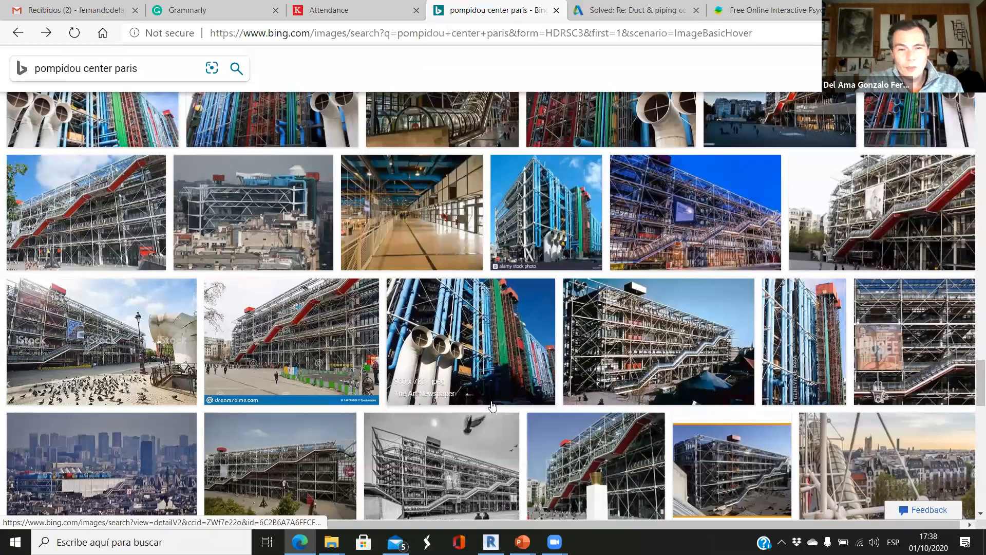
scroll(496, 403, "down", 3)
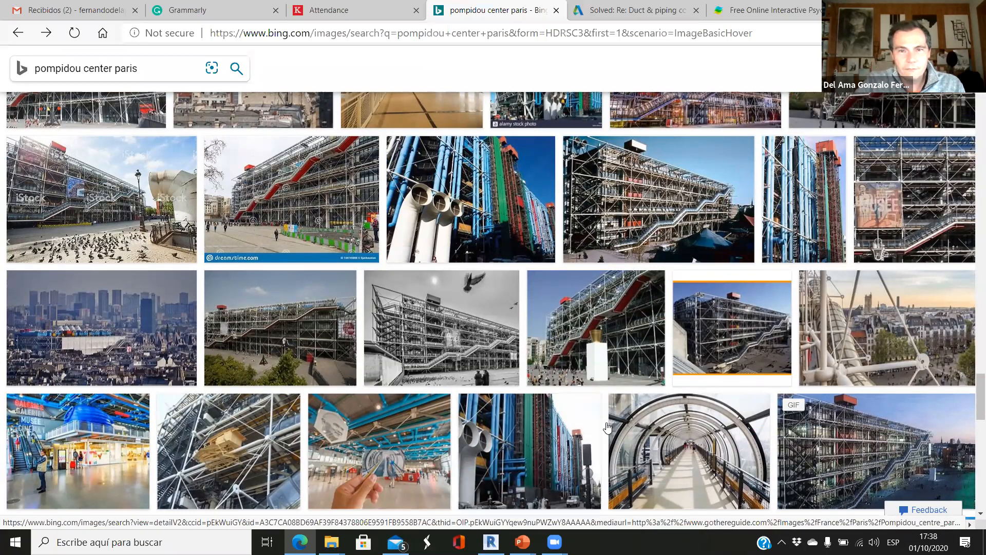
scroll(608, 428, "up", 4)
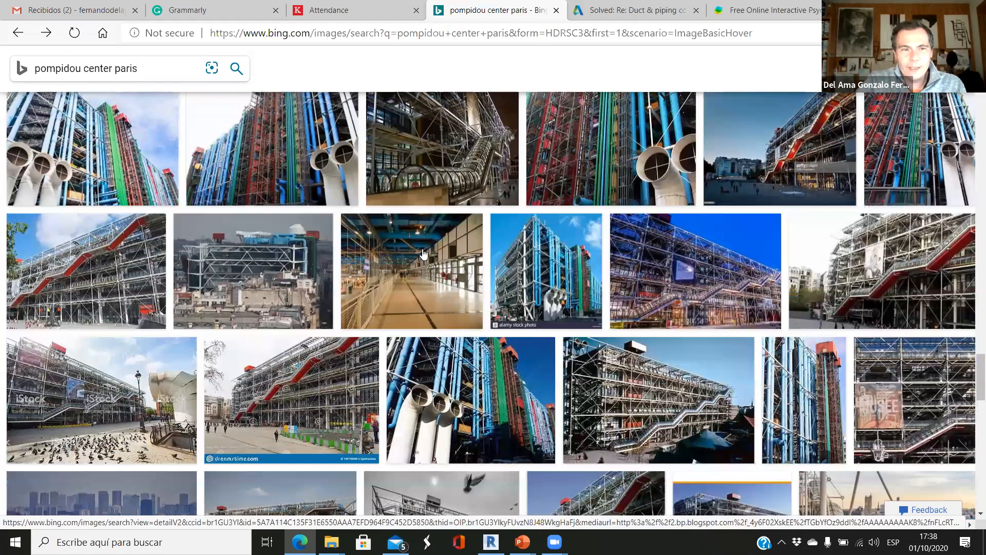
scroll(40, 79, "up", 10)
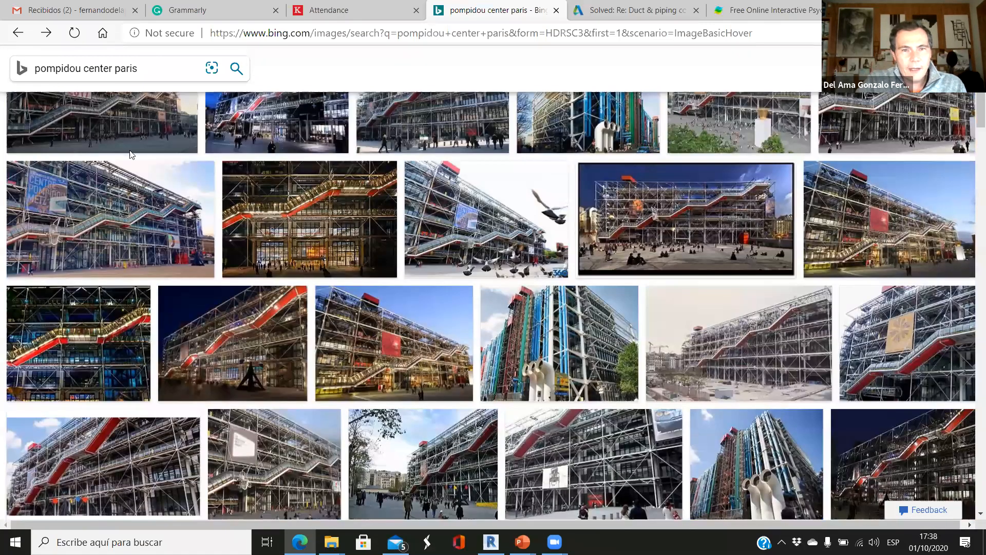
scroll(501, 271, "up", 4)
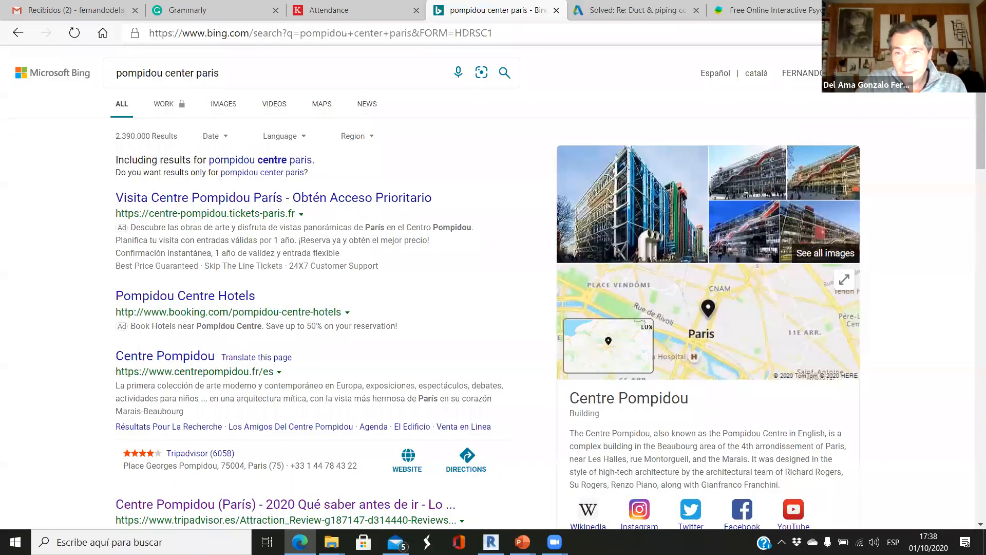
Highlight the architects Richard Rogers, Renzo Piano and Gianfranco Franchini in turn in the Centre Pompidou description.
scroll(781, 256, "down", 4)
left_click_drag(782, 255, 841, 256)
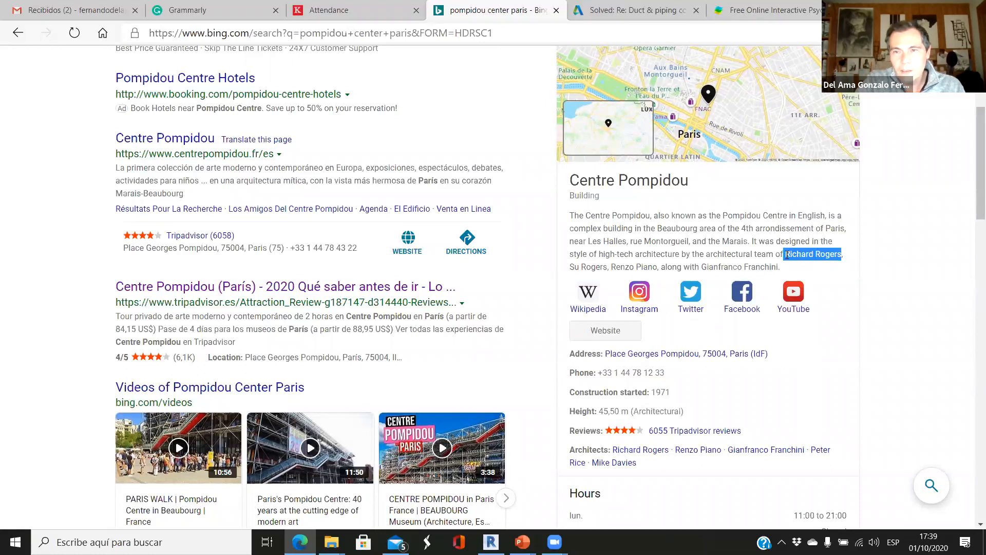
left_click_drag(790, 254, 824, 254)
left_click_drag(611, 267, 655, 266)
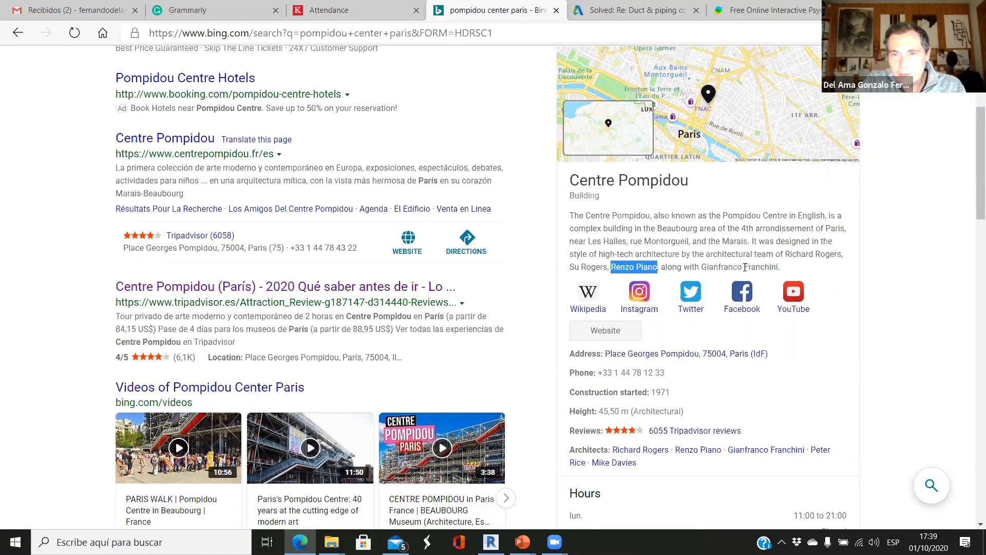
left_click_drag(780, 267, 701, 268)
left_click(871, 307)
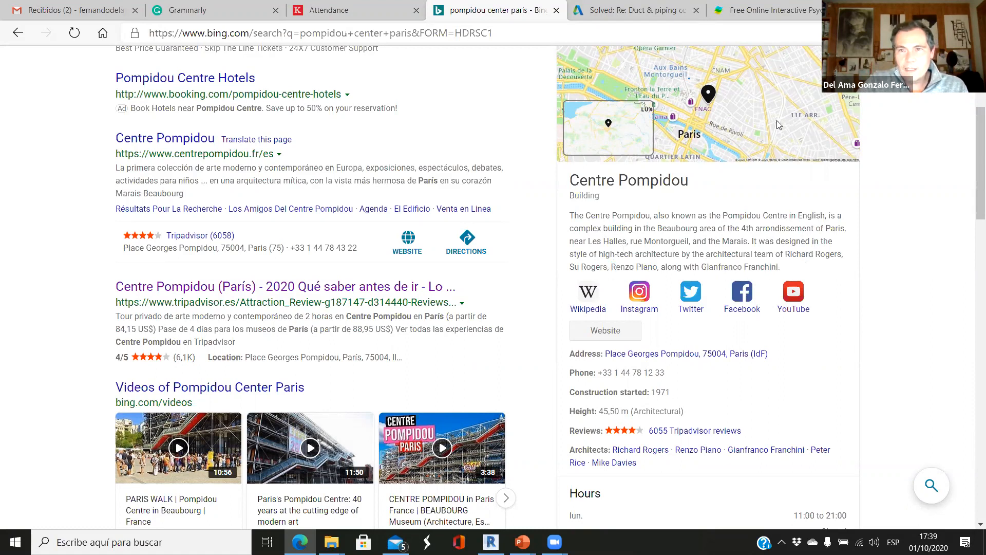
Search the web for "renzo piano" in a new browser tab.
key("ctrl+t")
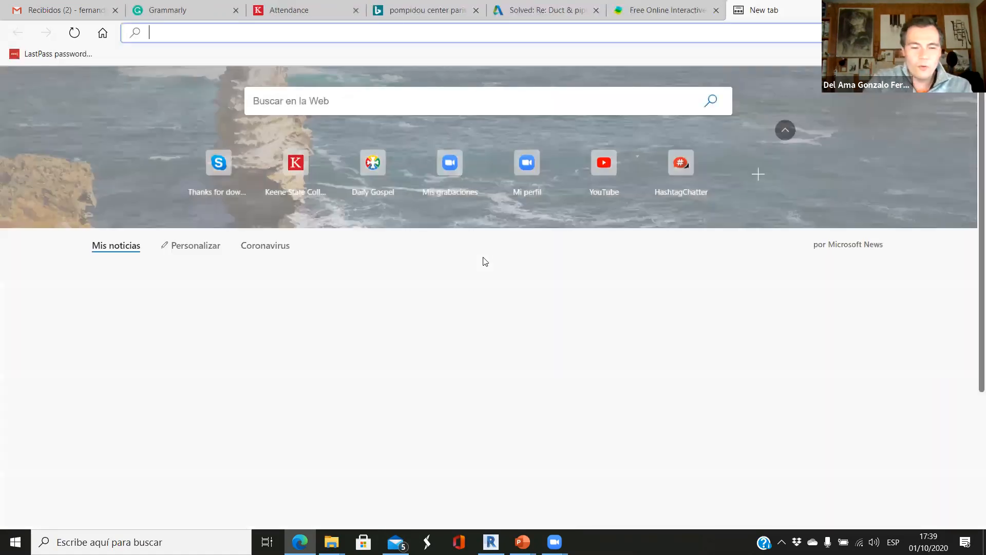
type("r")
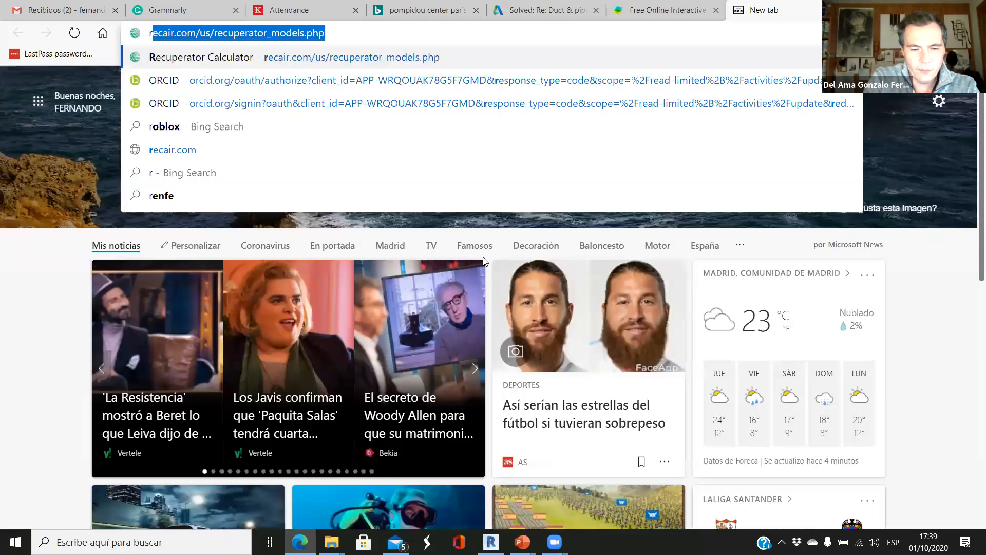
type("enzo piano")
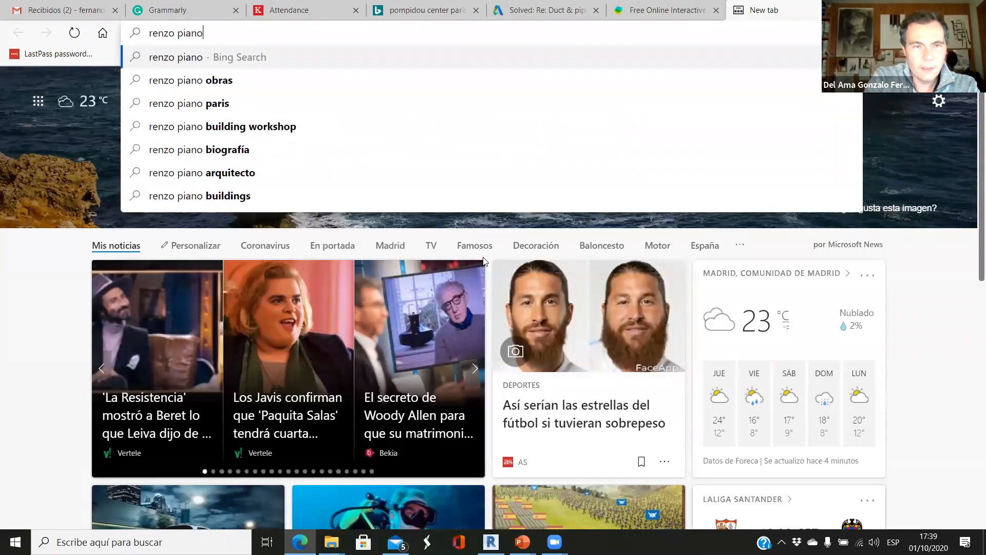
key("Return")
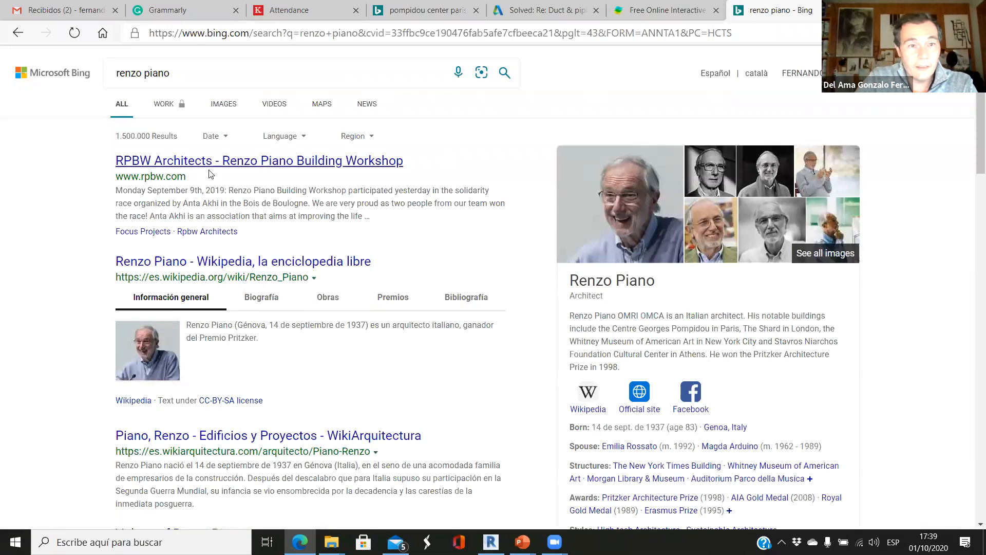
Show the image results for Renzo Piano and enlarge a photo of the Jean-Marie Tjibaou Cultural Centre.
scroll(563, 293, "down", 4)
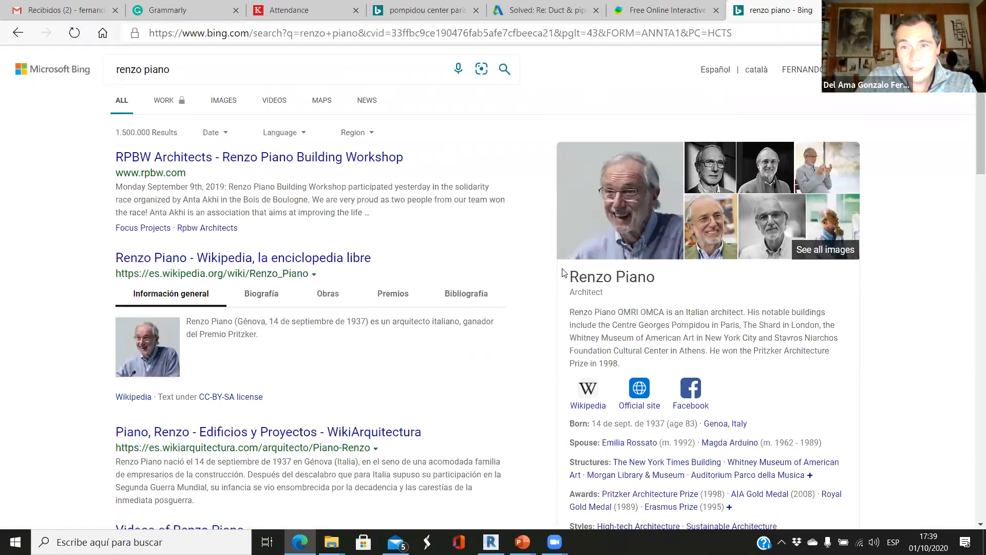
scroll(514, 272, "down", 1)
scroll(326, 236, "up", 5)
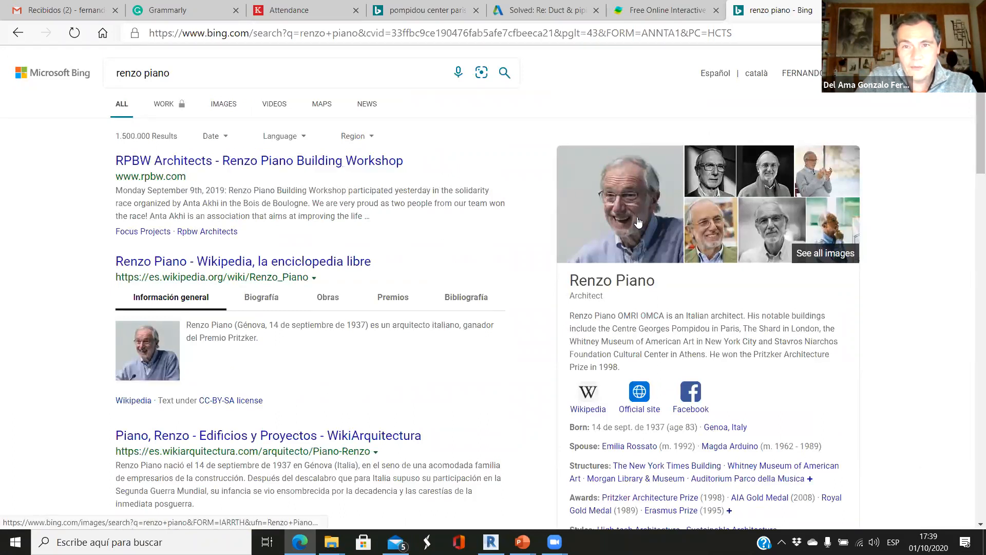
left_click(224, 105)
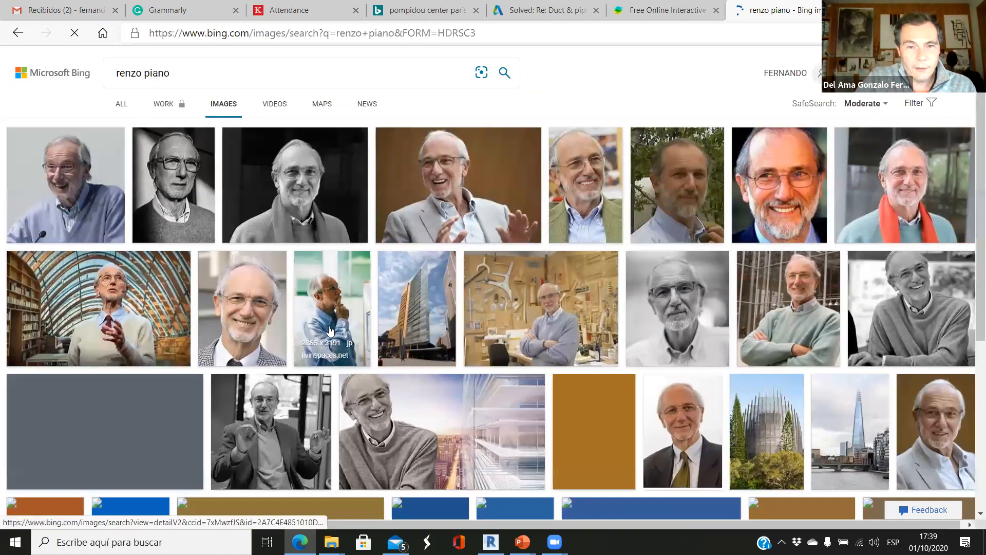
scroll(332, 336, "down", 5)
scroll(333, 339, "up", 5)
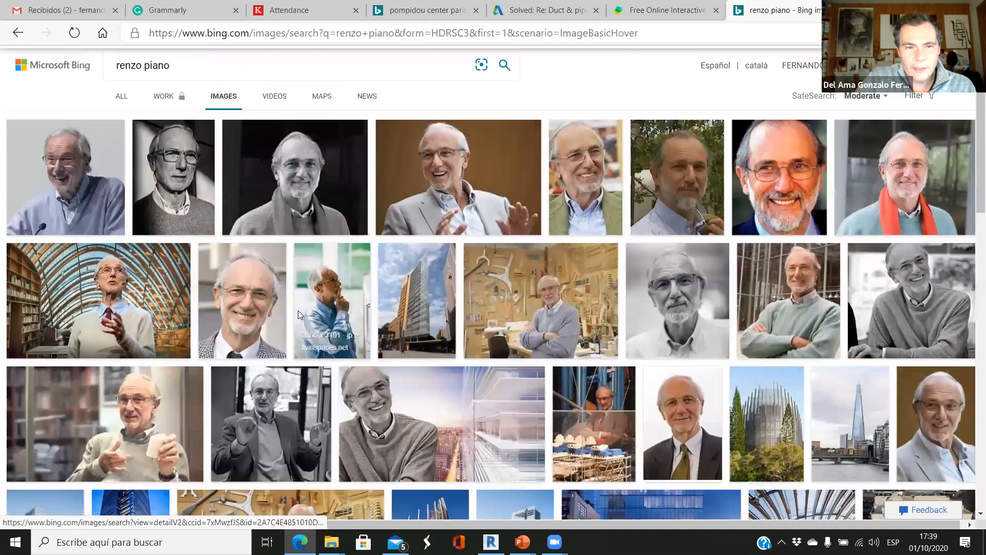
scroll(267, 370, "down", 5)
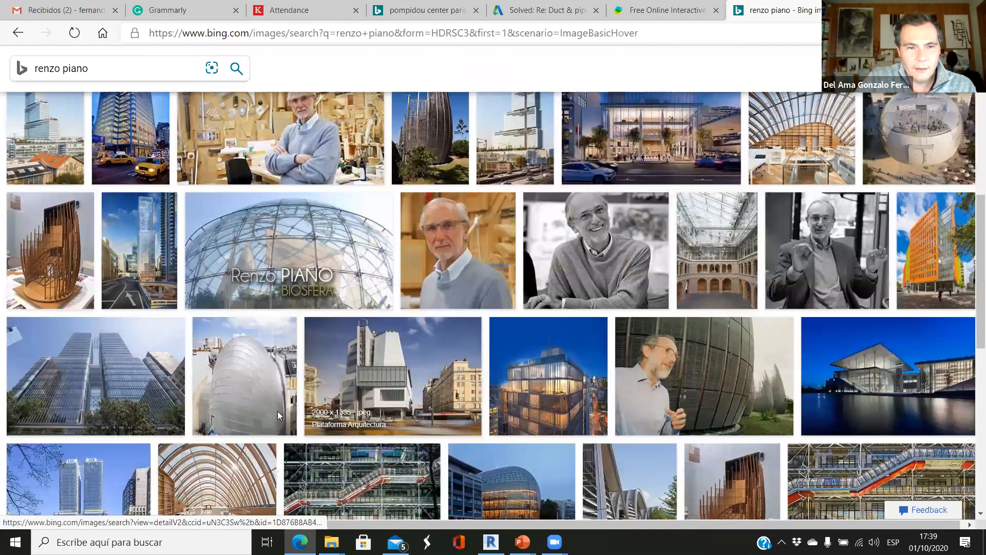
scroll(339, 426, "down", 3)
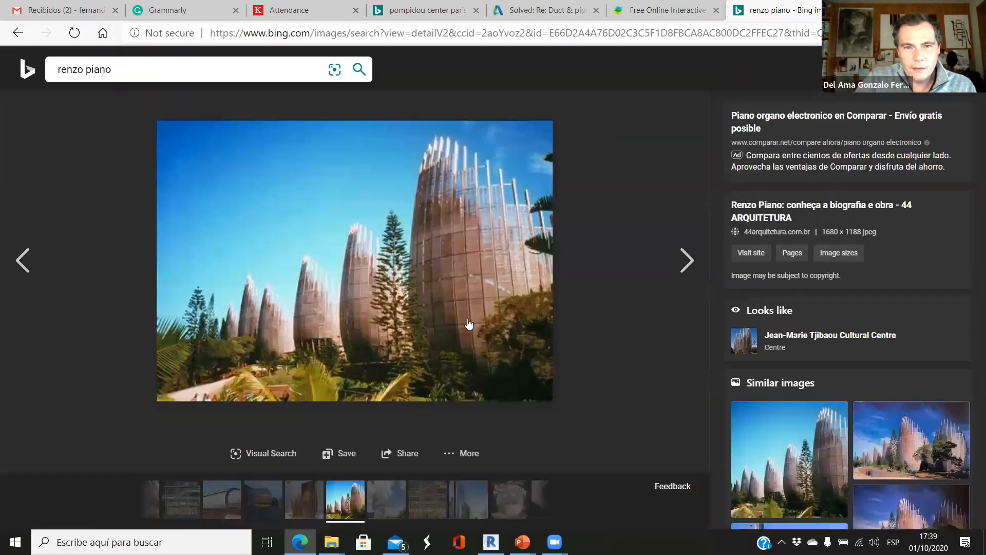
Search the images for "richard rogers" and look through the results.
left_click_drag(162, 75, 0, 70)
type("ri")
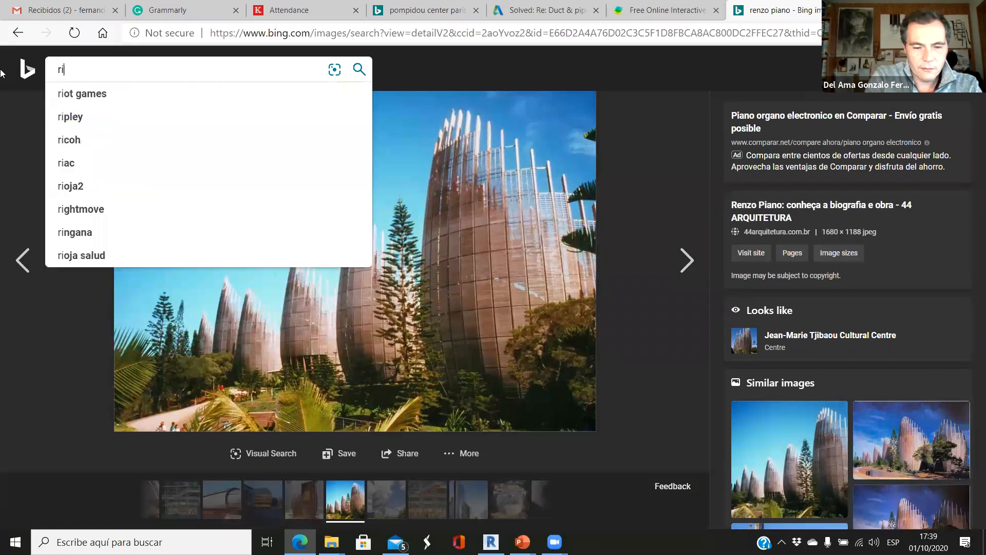
type("chard rogers")
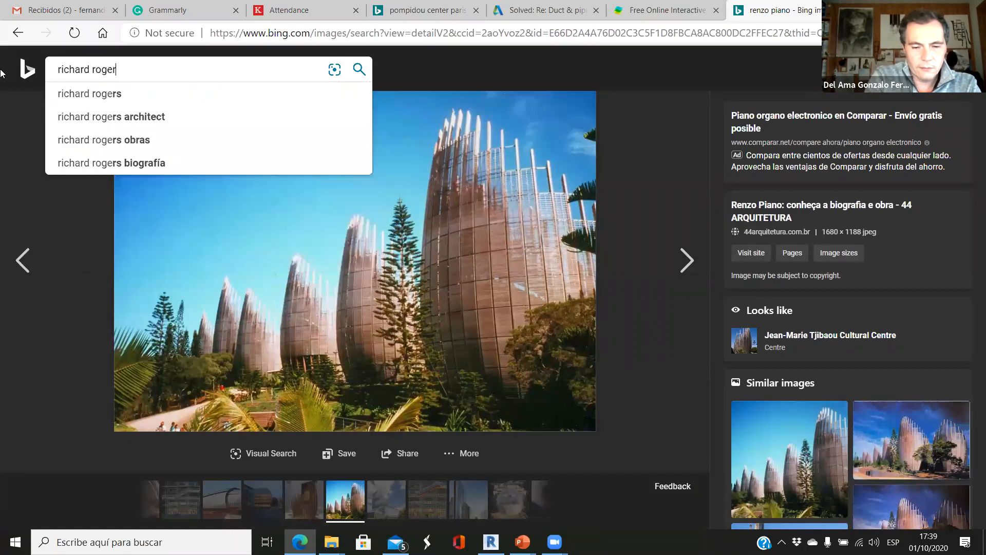
key("Return")
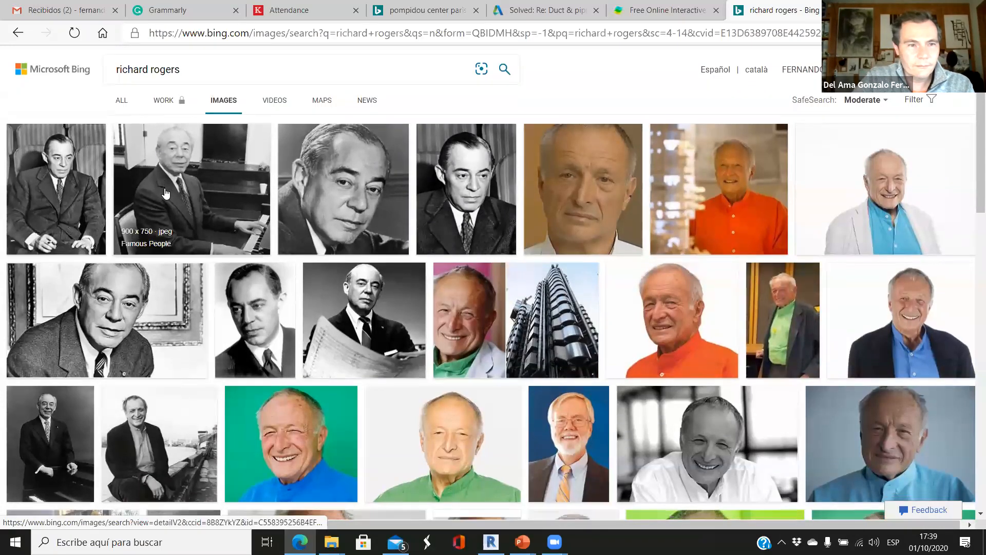
scroll(170, 195, "down", 6)
scroll(206, 118, "up", 6)
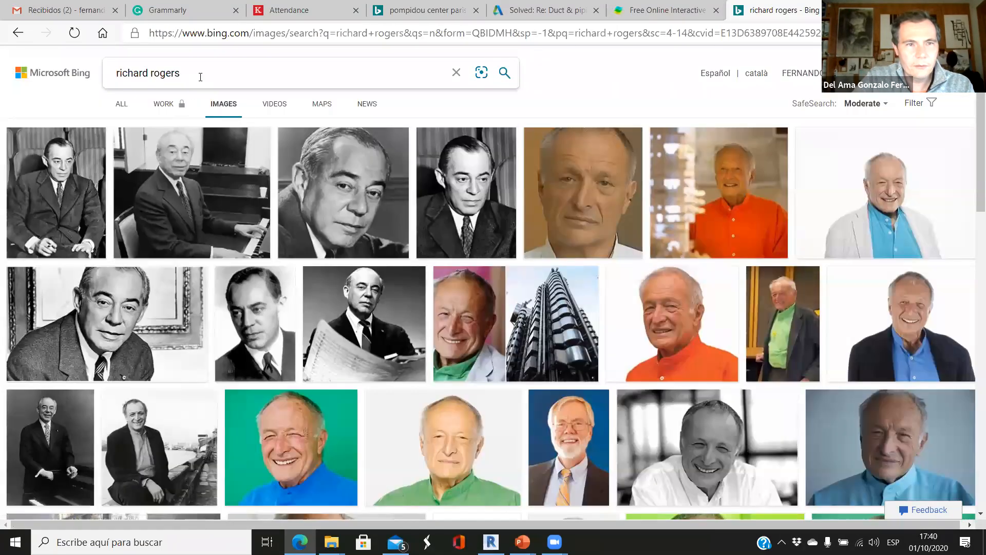
Refine the image search to "richard rogers buildings".
left_click(199, 78)
type("b")
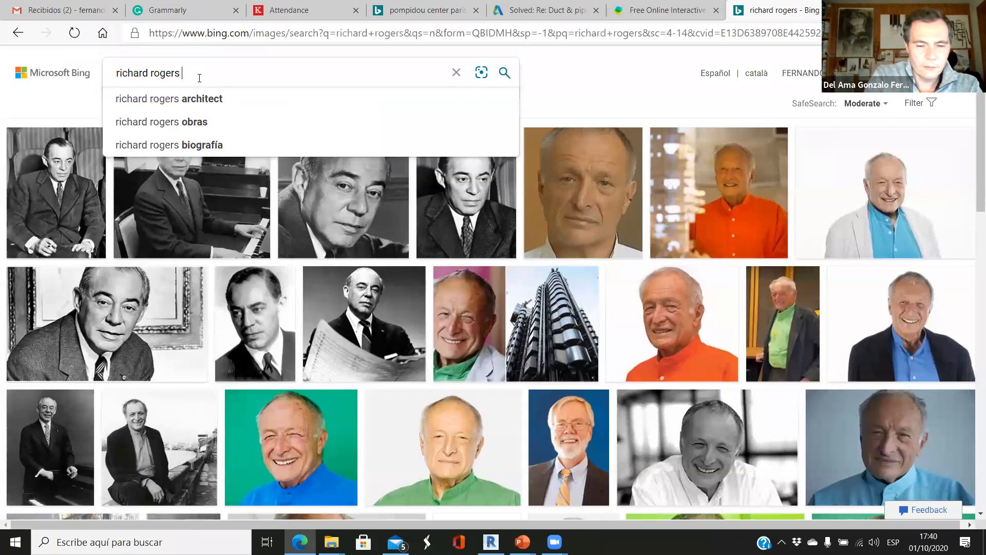
type("uildings")
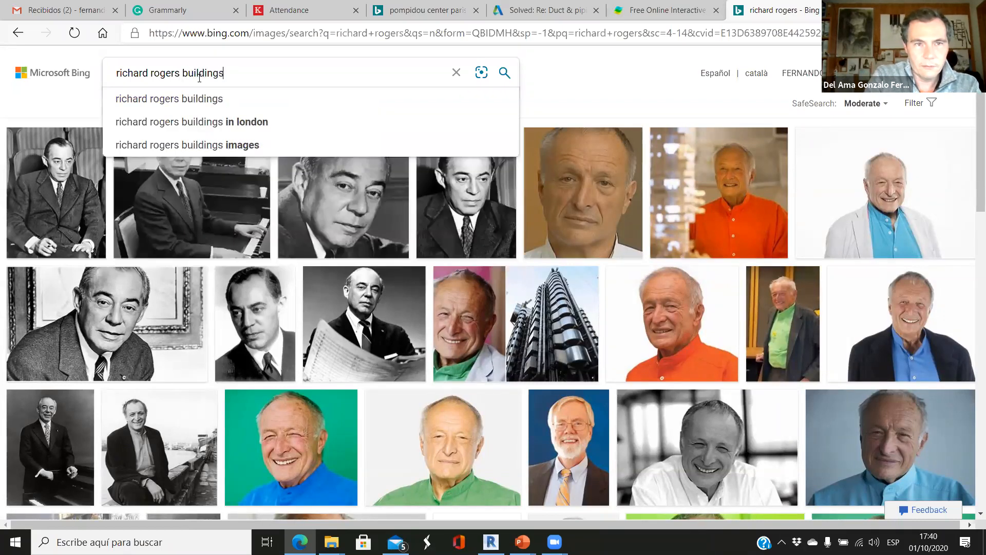
key("Return")
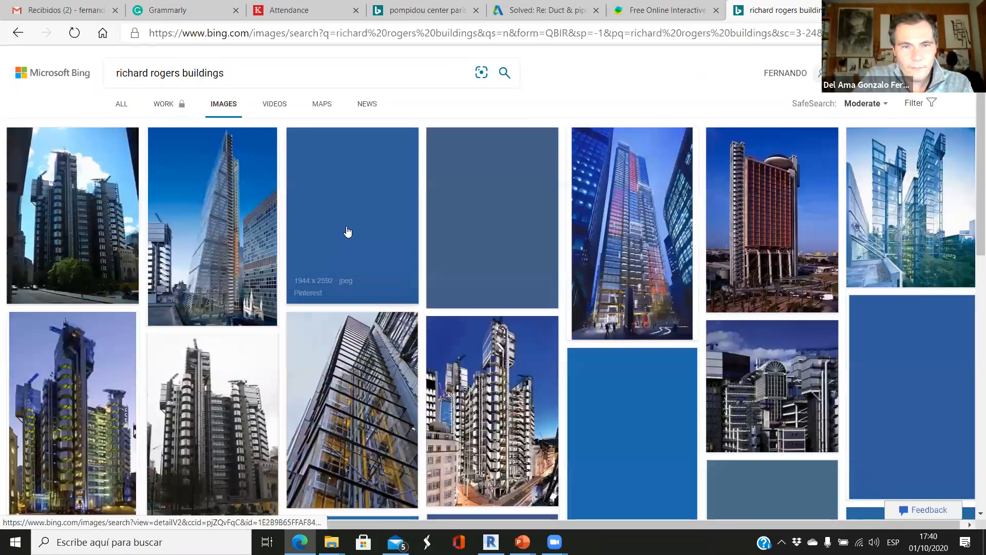
Enlarge a photo of the Lloyd's of London building, and return to the image results.
scroll(500, 251, "down", 3)
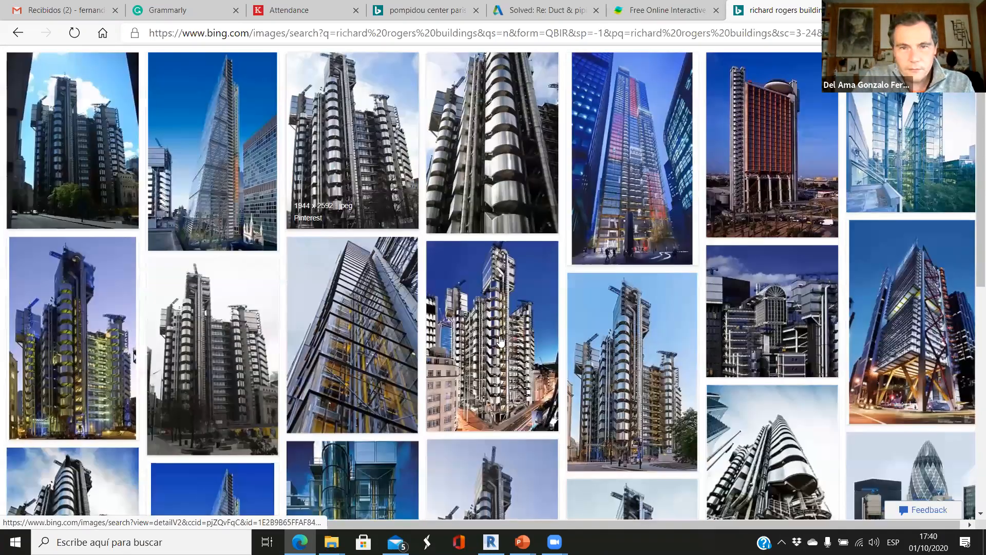
left_click(501, 250)
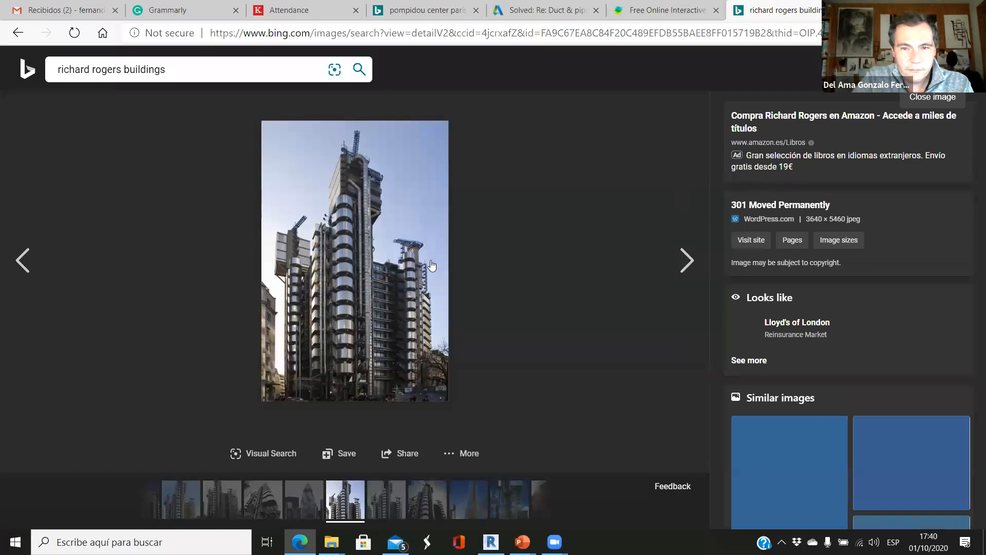
key("alt+Left")
Examine more photos of Richard Rogers' buildings with exposed services and structure in the image results.
scroll(432, 264, "down", 5)
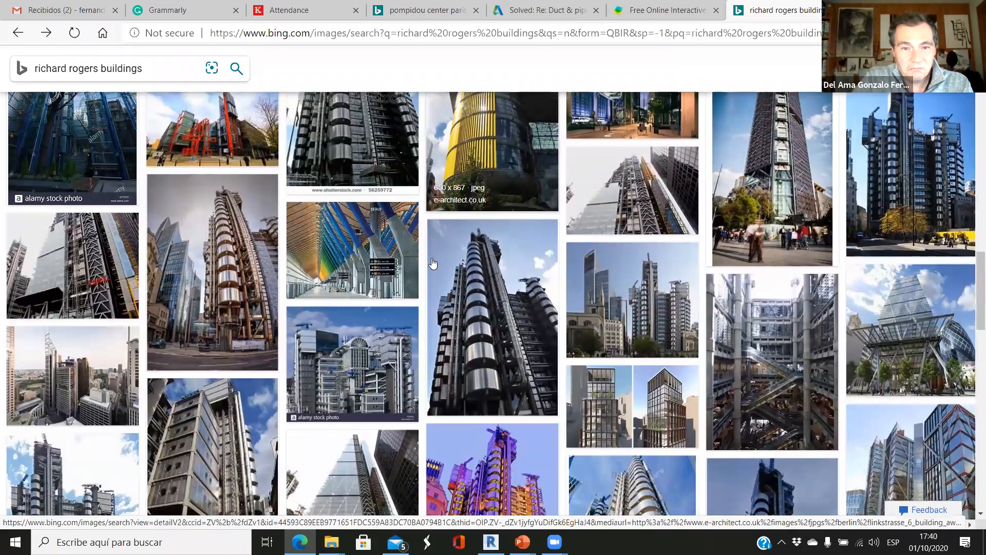
scroll(432, 272, "down", 6)
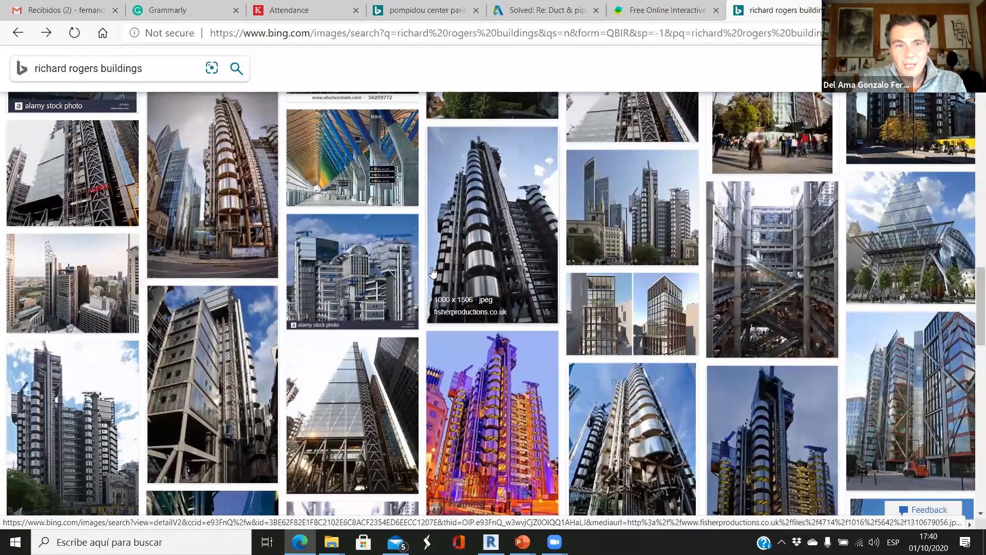
scroll(502, 292, "down", 2)
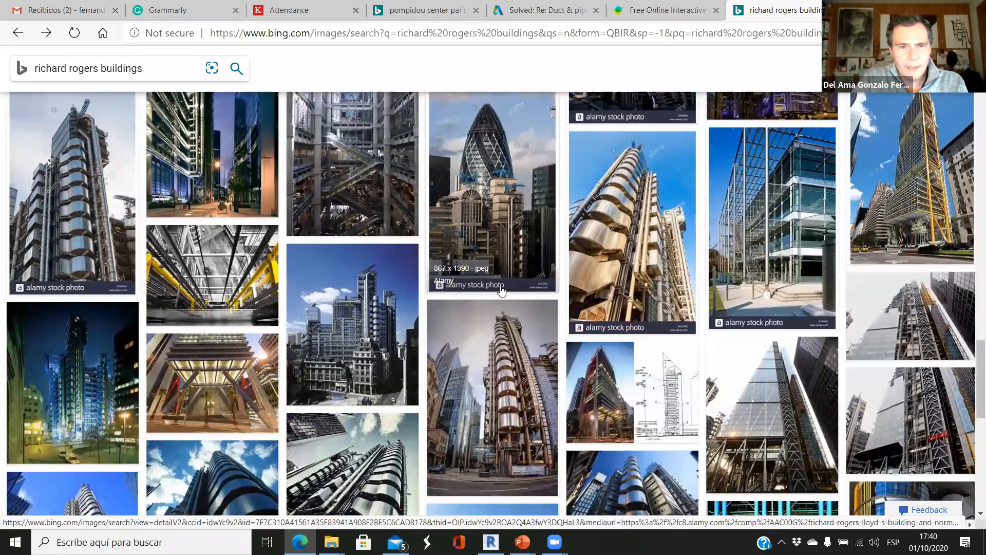
scroll(502, 290, "down", 3)
scroll(508, 289, "up", 2)
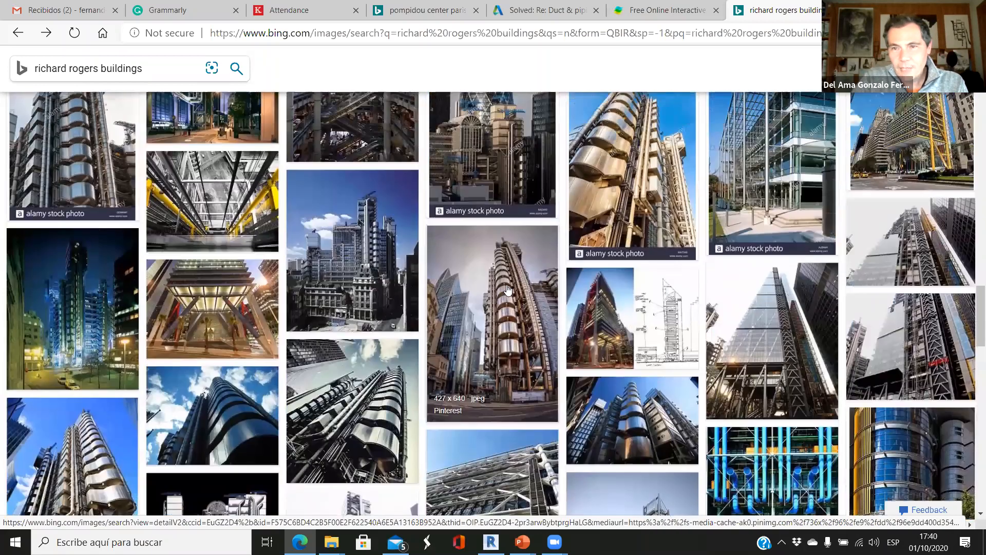
scroll(513, 289, "up", 4)
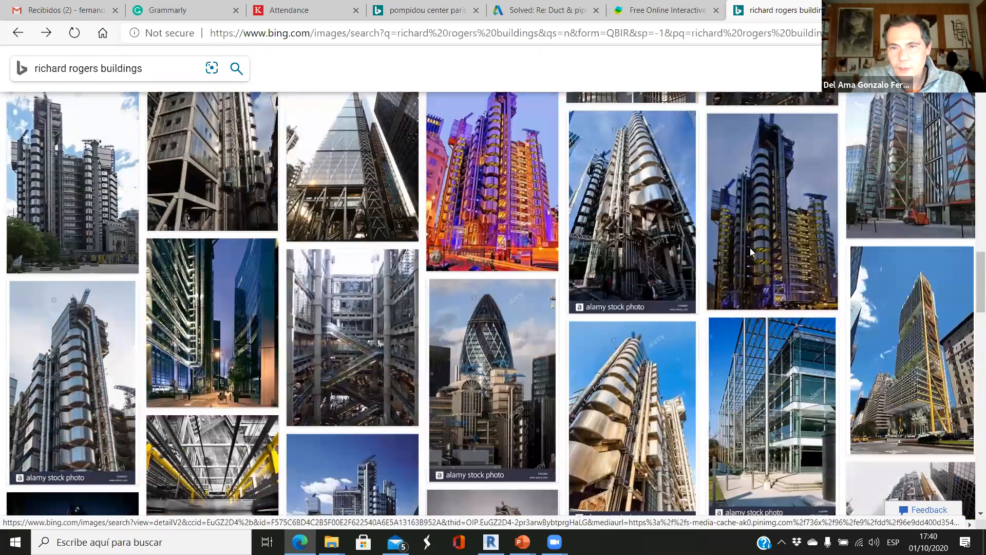
left_click(758, 304)
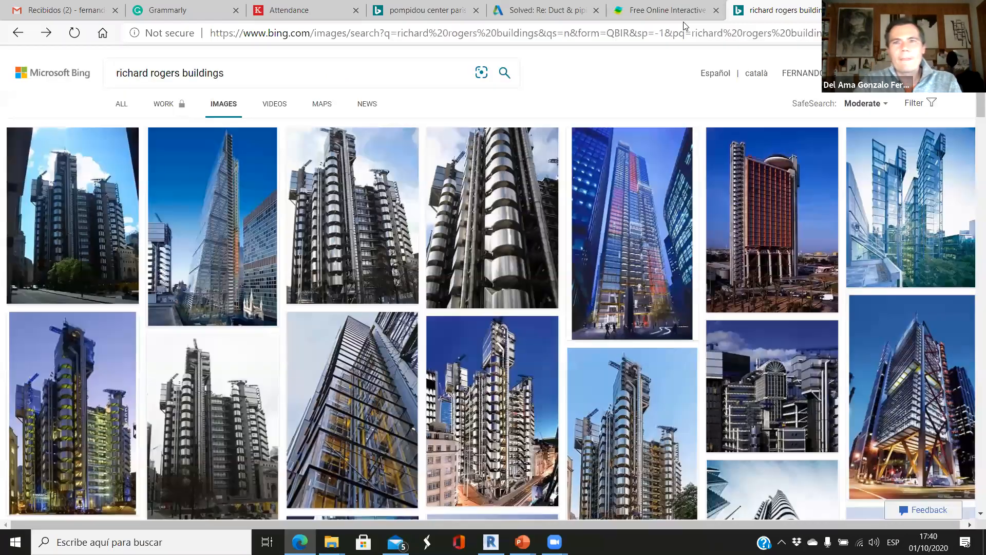
left_click(676, 36)
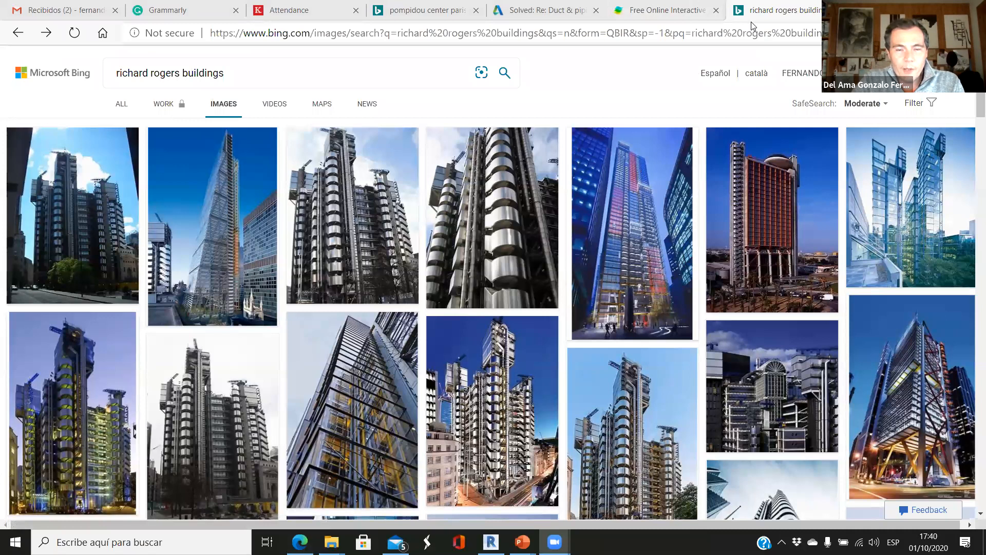
scroll(493, 282, "down", 3)
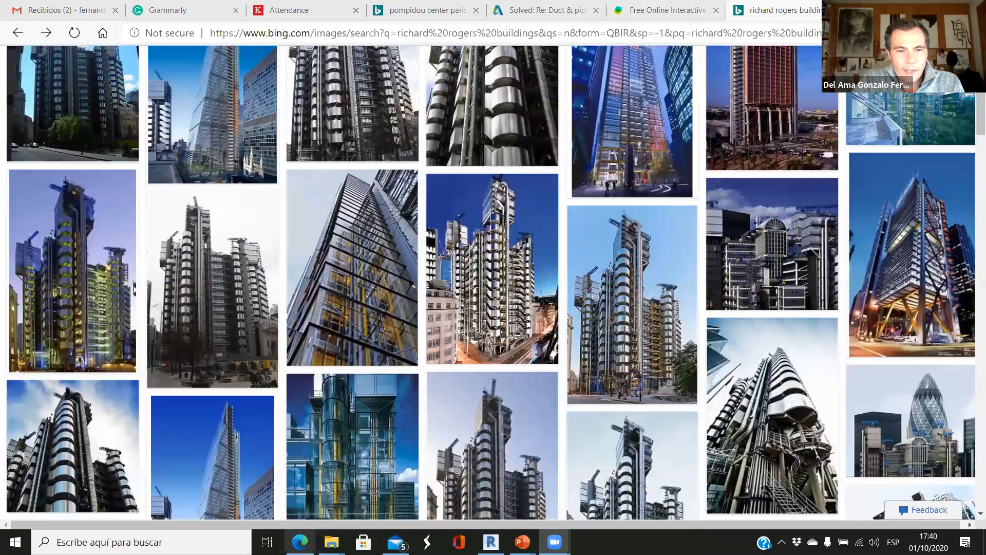
Switch to the air ducts lesson in PowerPoint and go back through its first slides to the "Dimension Ducts" title slide.
mouse_move(522, 542)
left_click(501, 495)
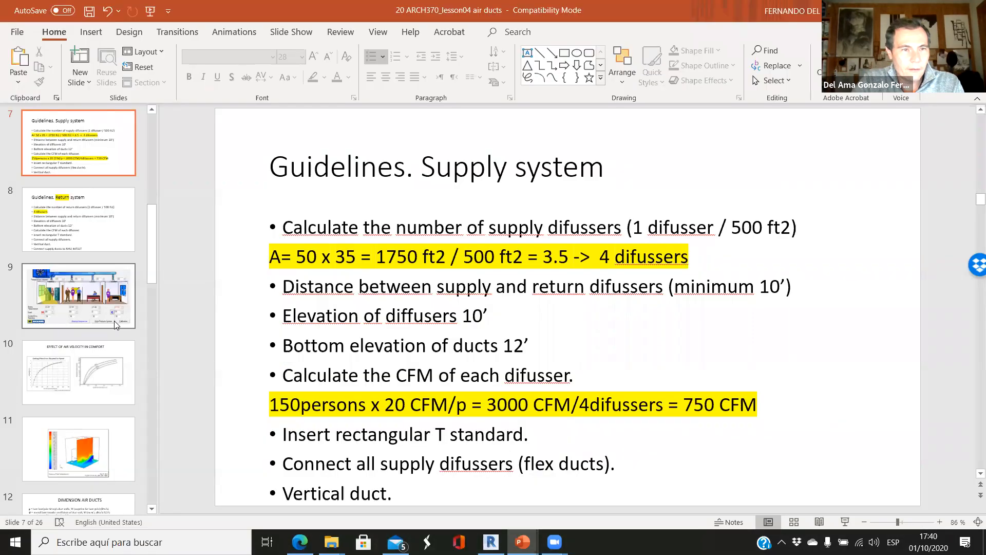
scroll(93, 263, "up", 6)
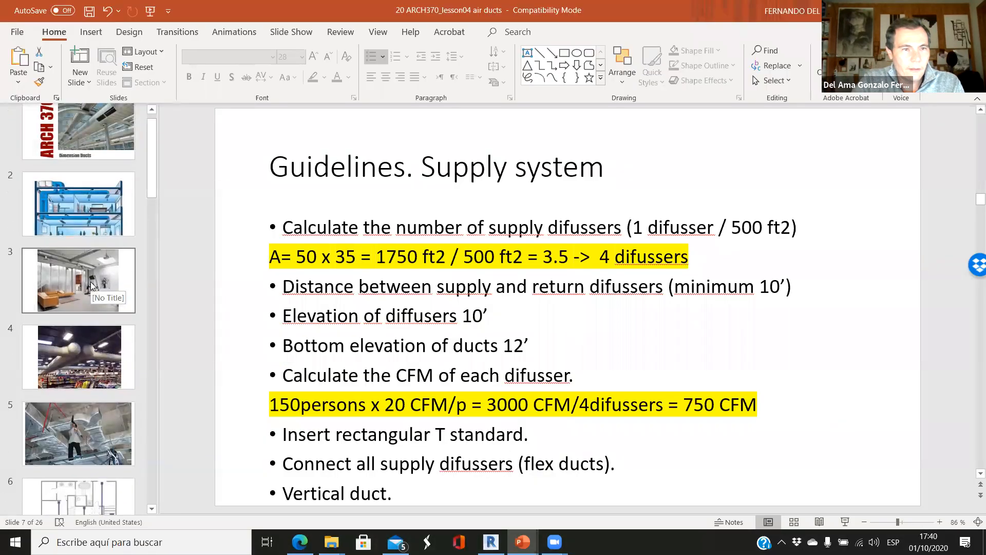
left_click(92, 286)
left_click(82, 206)
left_click(94, 144)
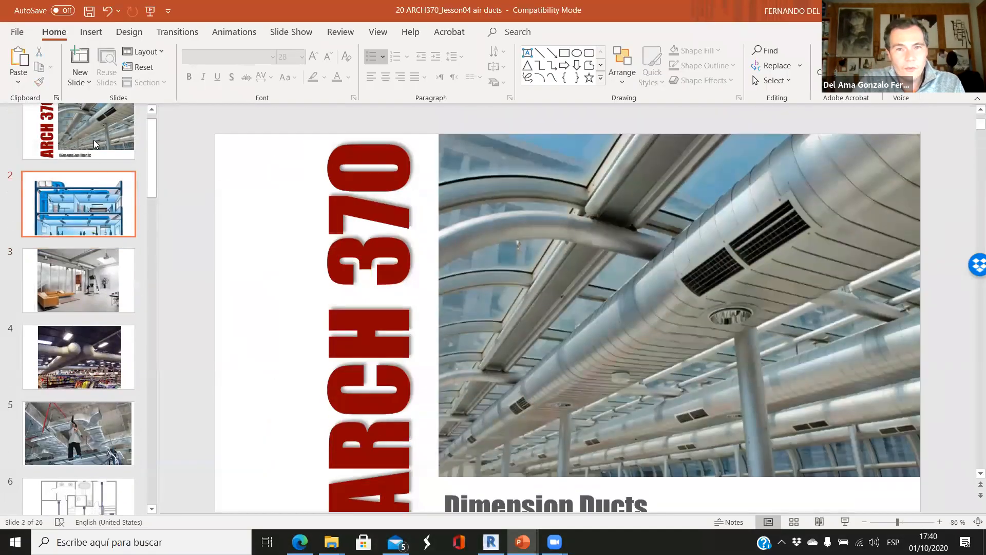